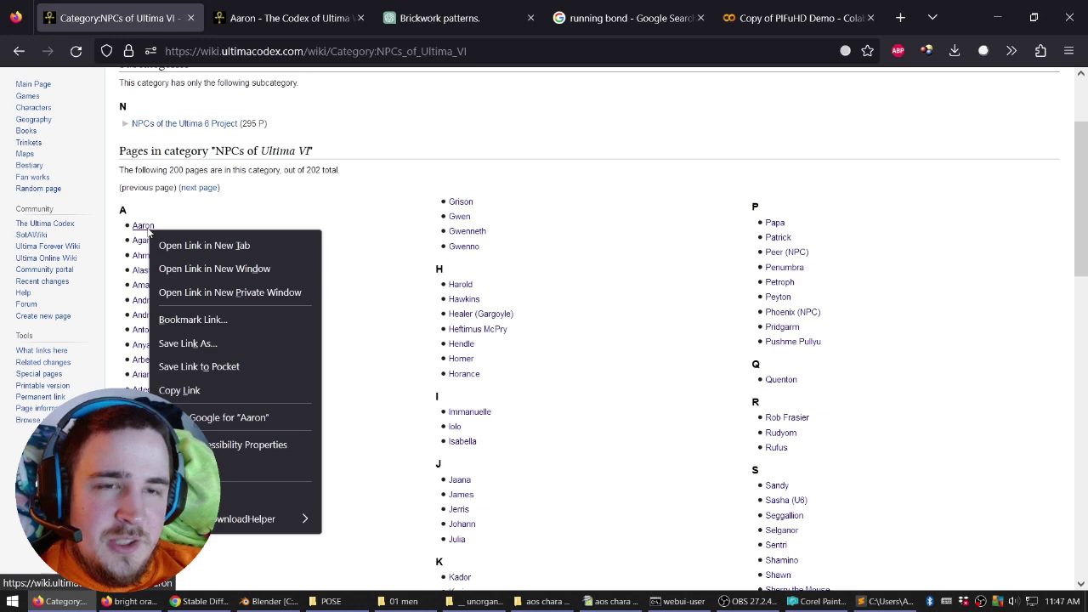
Open the wiki pages of the Ultima VI NPCs from Aaron through Anya in separate tabs.
{"action": "key", "text": "t"}
{"action": "right_click", "coordinate": [146, 242]}
{"action": "key", "text": "t"}
{"action": "right_click", "coordinate": [144, 258]}
{"action": "key", "text": "t"}
{"action": "right_click", "coordinate": [142, 273]}
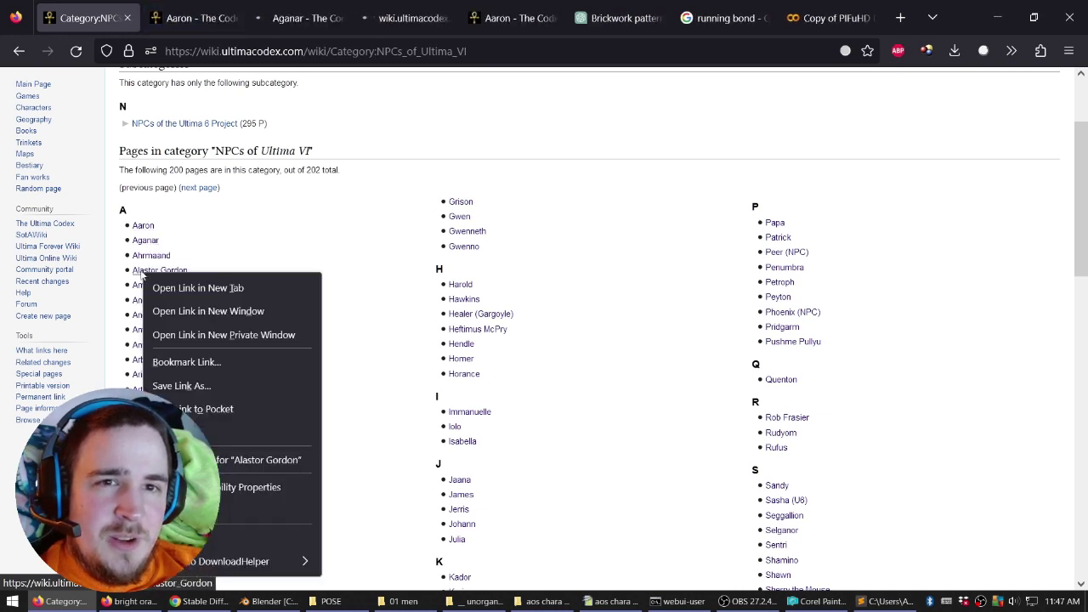
{"action": "key", "text": "t"}
{"action": "right_click", "coordinate": [143, 288]}
{"action": "key", "text": "t"}
{"action": "right_click", "coordinate": [142, 302]}
{"action": "key", "text": "t"}
{"action": "right_click", "coordinate": [141, 315]}
{"action": "key", "text": "t"}
{"action": "right_click", "coordinate": [142, 337]}
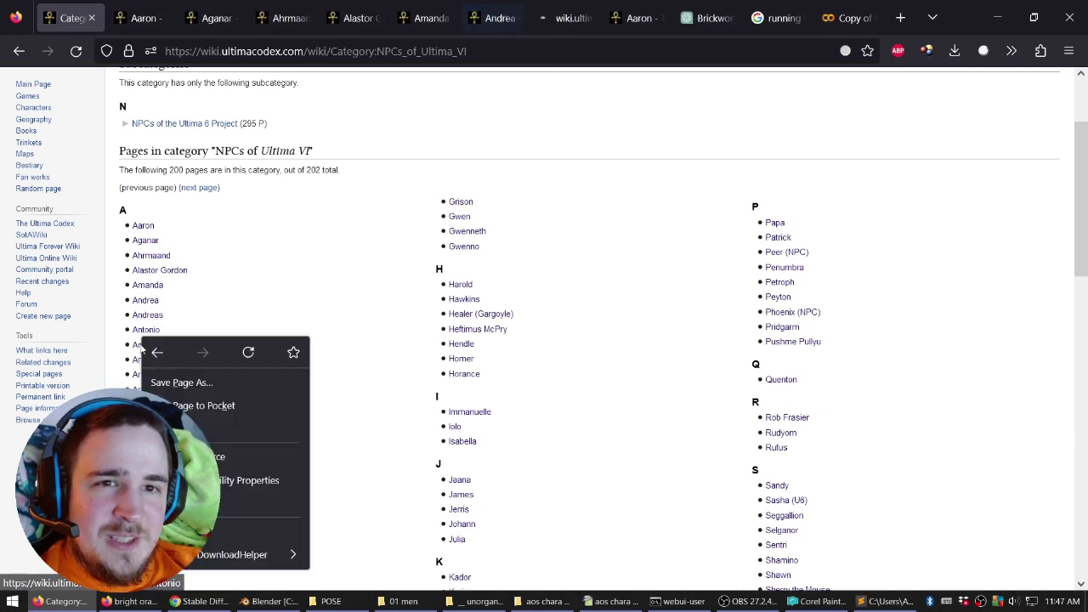
{"action": "key", "text": "t"}
{"action": "right_click", "coordinate": [141, 345]}
{"action": "key", "text": "t"}
{"action": "right_click", "coordinate": [146, 368]}
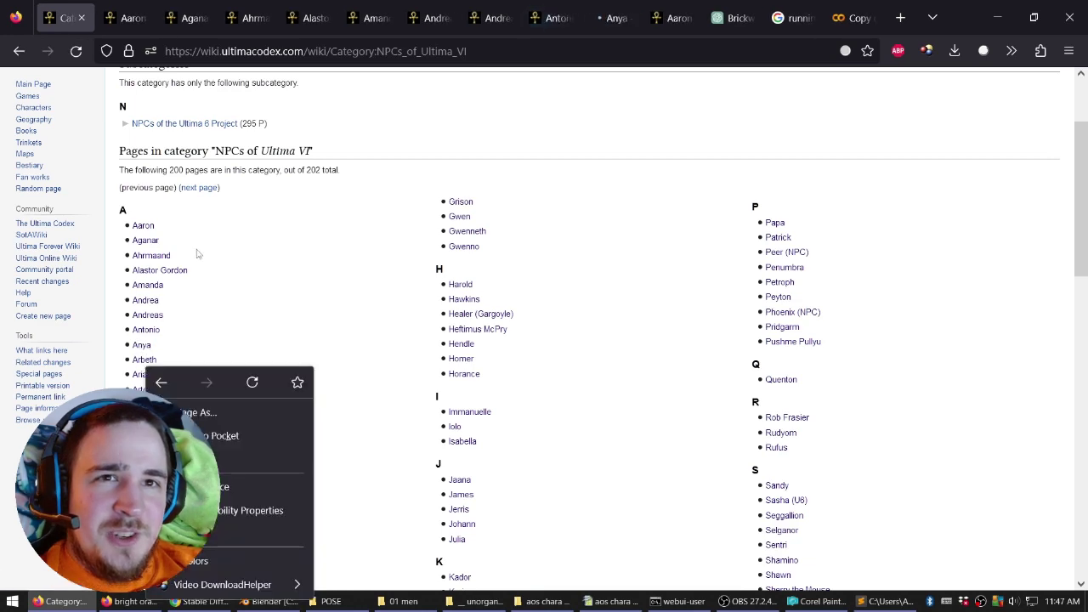
Start saving the portrait image from Aaron's wiki page, and cancel the save.
{"action": "left_click", "coordinate": [128, 18]}
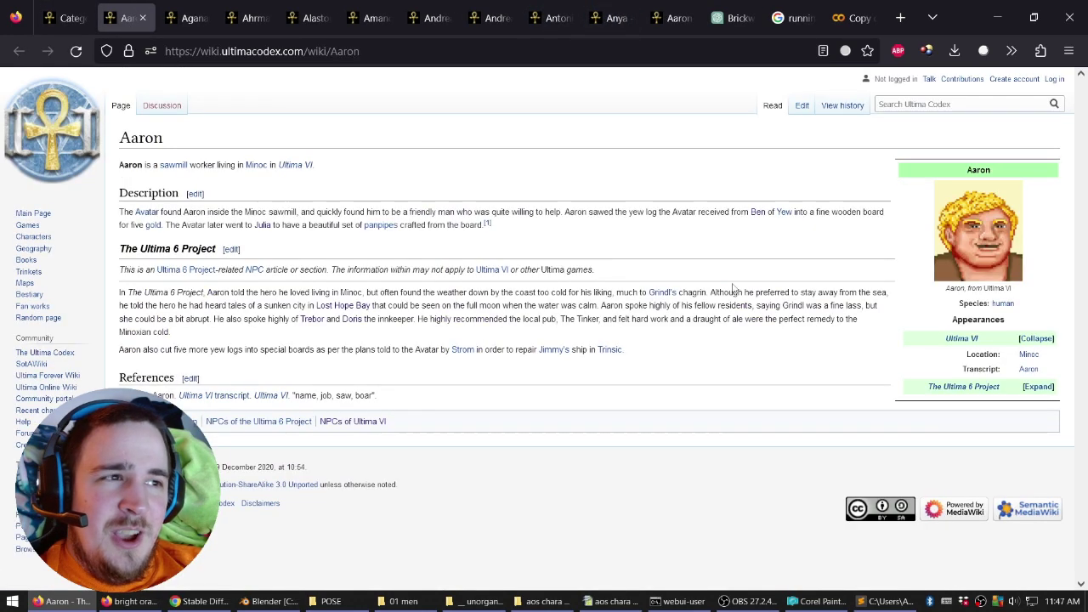
{"action": "right_click", "coordinate": [982, 228]}
{"action": "key", "text": "v"}
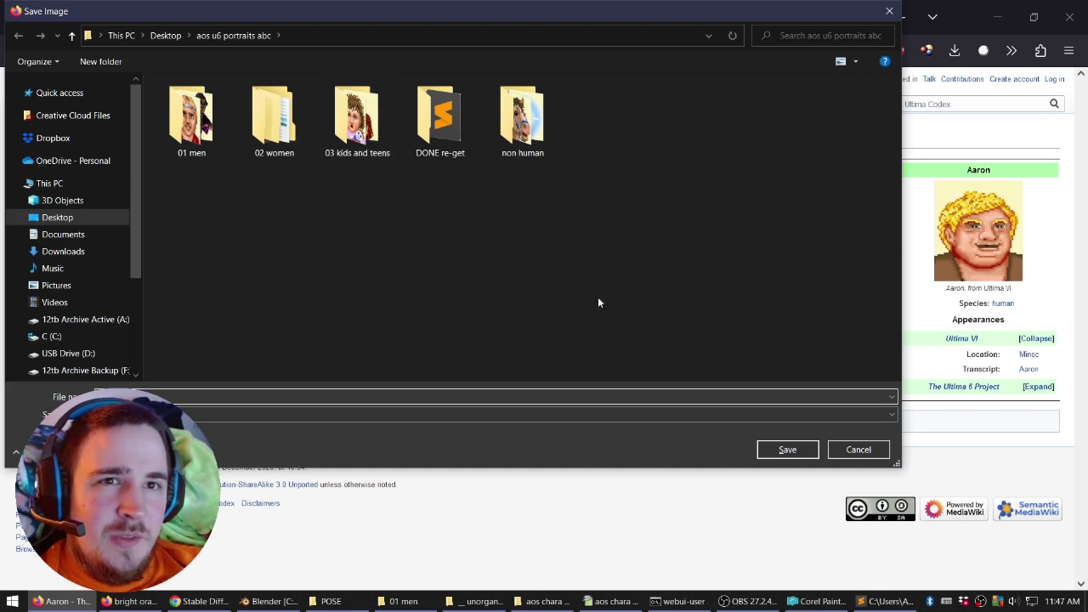
{"action": "left_click", "coordinate": [857, 449]}
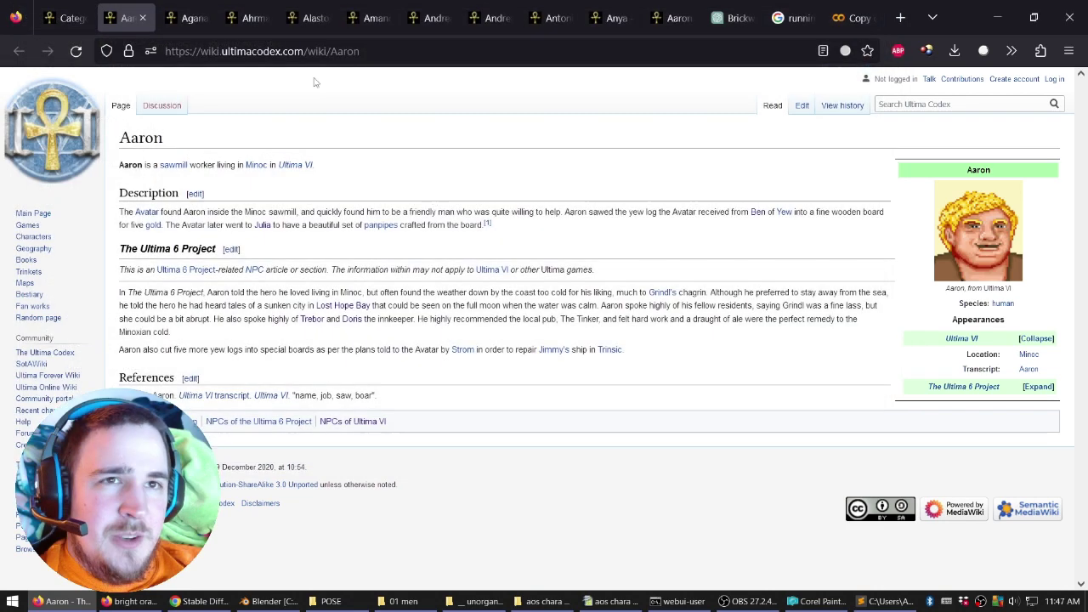
Close all the individual NPC page tabs and return to the NPCs of Ultima VI category list.
{"action": "left_click", "coordinate": [143, 18]}
{"action": "left_click", "coordinate": [143, 18]}
{"action": "left_click", "coordinate": [142, 17]}
{"action": "left_click", "coordinate": [143, 17]}
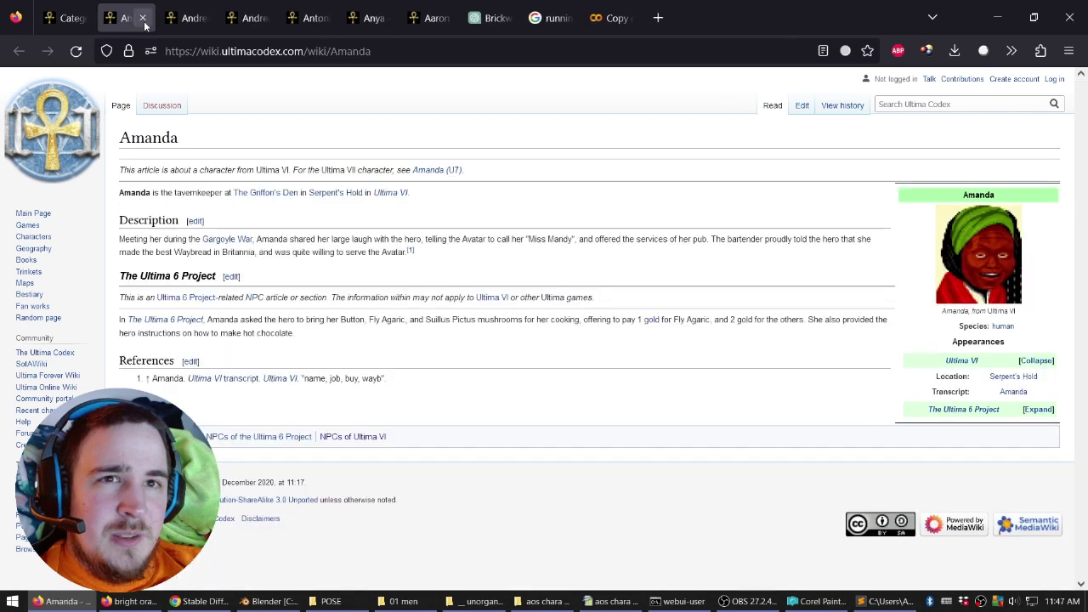
{"action": "left_click", "coordinate": [143, 18]}
{"action": "left_click", "coordinate": [142, 18]}
{"action": "left_click", "coordinate": [142, 18]}
{"action": "left_click", "coordinate": [143, 18]}
{"action": "left_click", "coordinate": [143, 18]}
{"action": "left_click", "coordinate": [143, 18]}
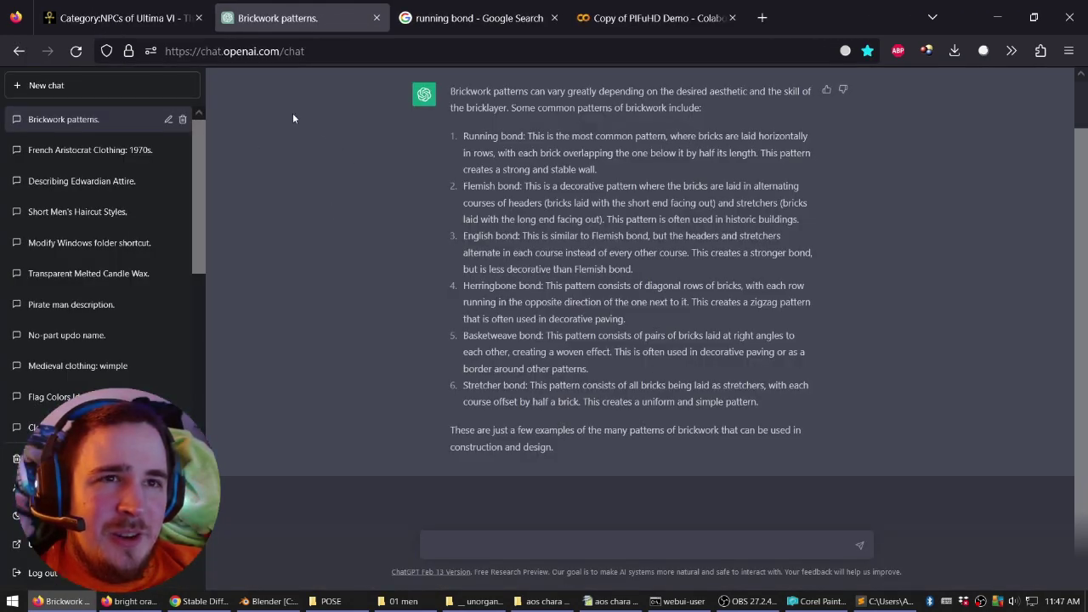
{"action": "left_click", "coordinate": [128, 18]}
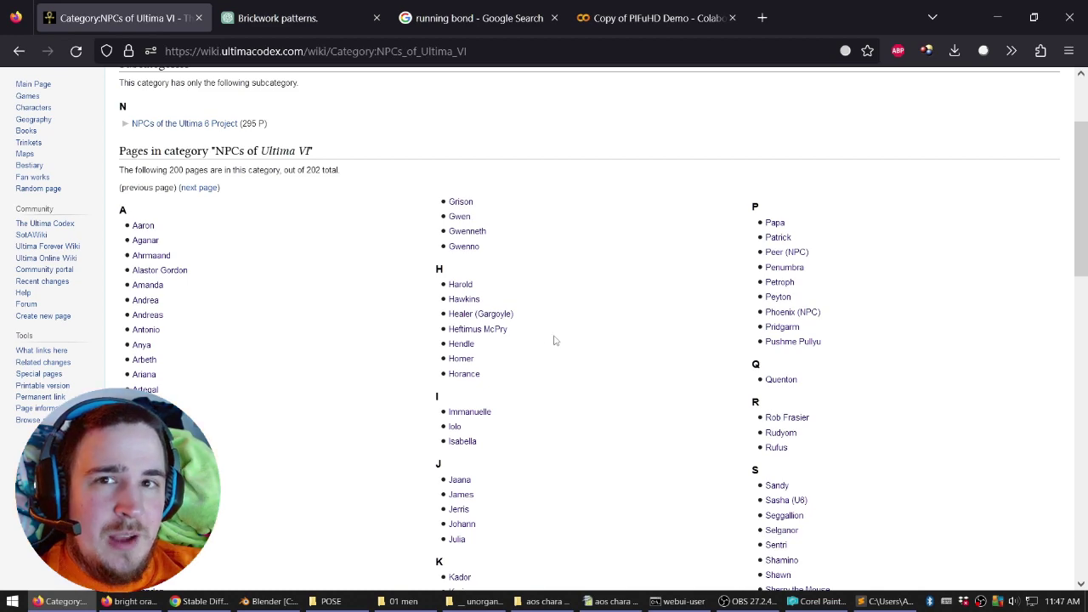
{"action": "scroll", "coordinate": [557, 340], "scroll_direction": "down", "scroll_amount": 3}
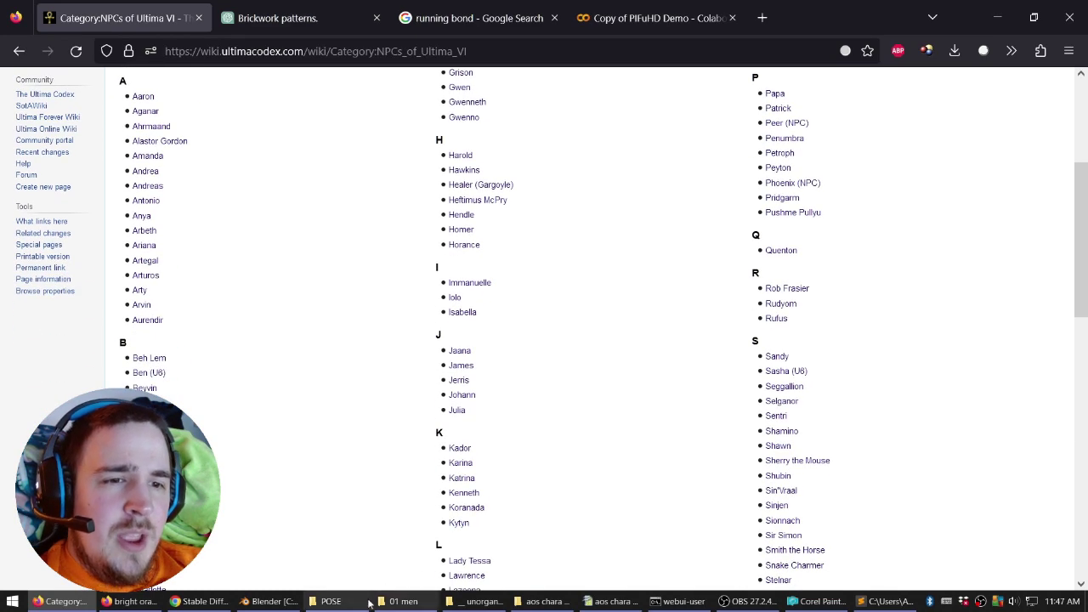
Switch to the maximized File Explorer window and look into the 01 men and 03 kids and teens portrait folders.
{"action": "left_click", "coordinate": [403, 601]}
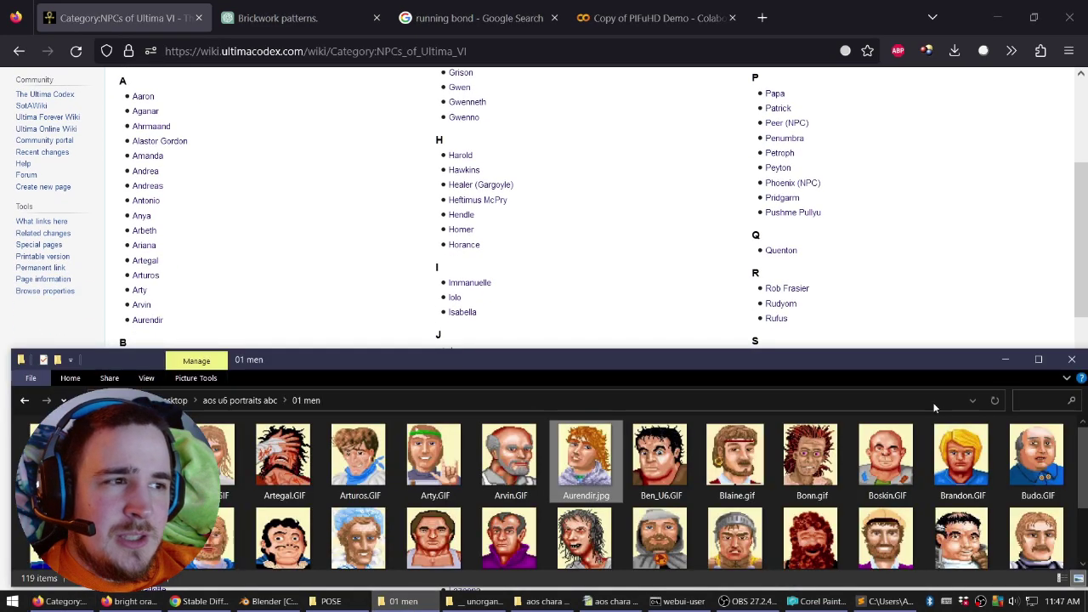
{"action": "left_click", "coordinate": [1038, 360]}
{"action": "left_click", "coordinate": [228, 47]}
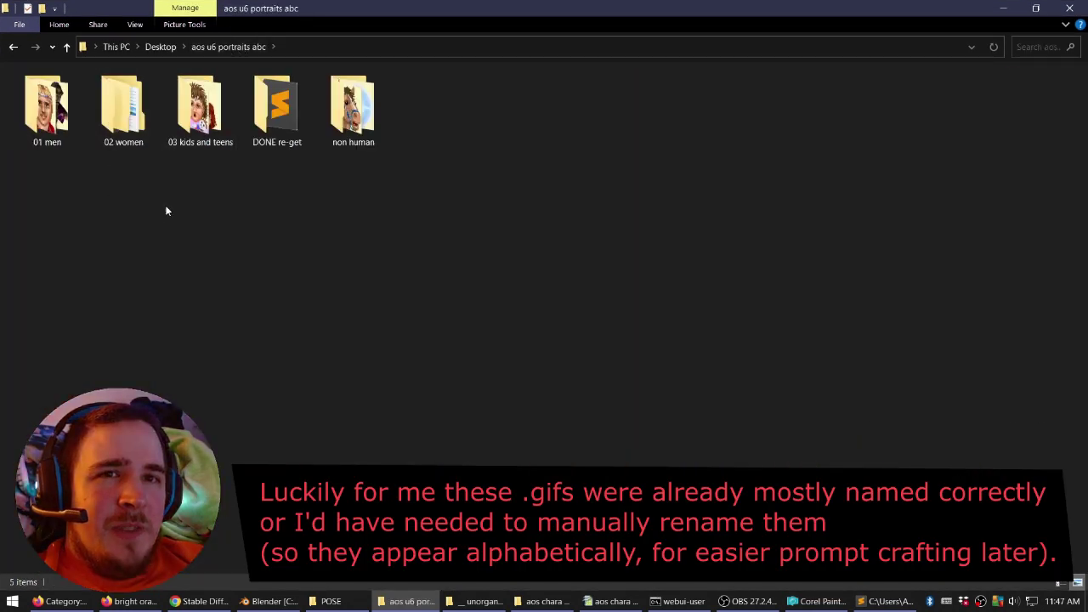
{"action": "double_click", "coordinate": [30, 112]}
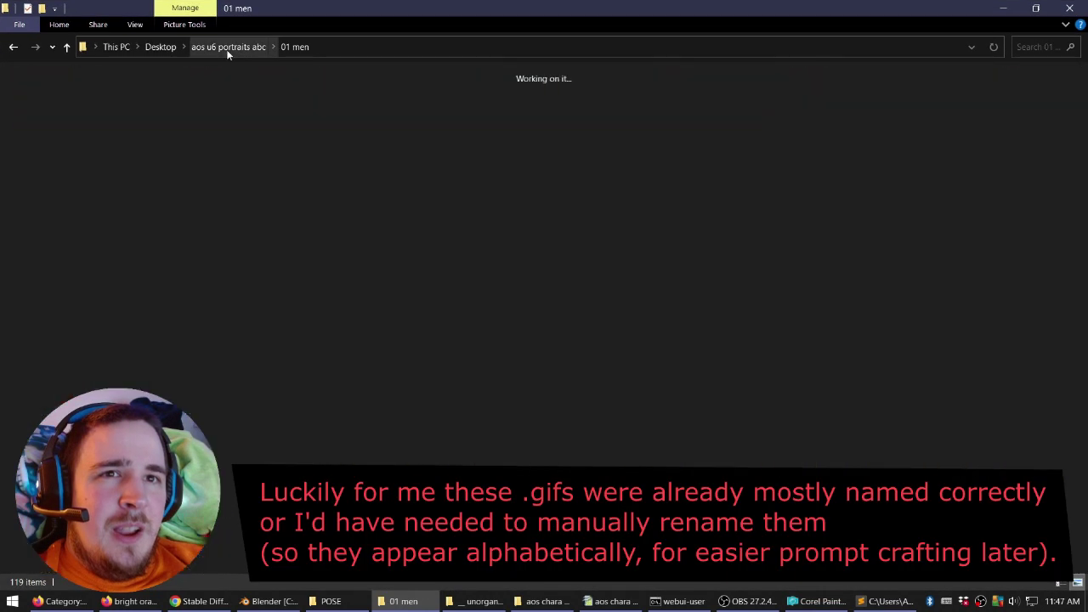
{"action": "left_click", "coordinate": [228, 47]}
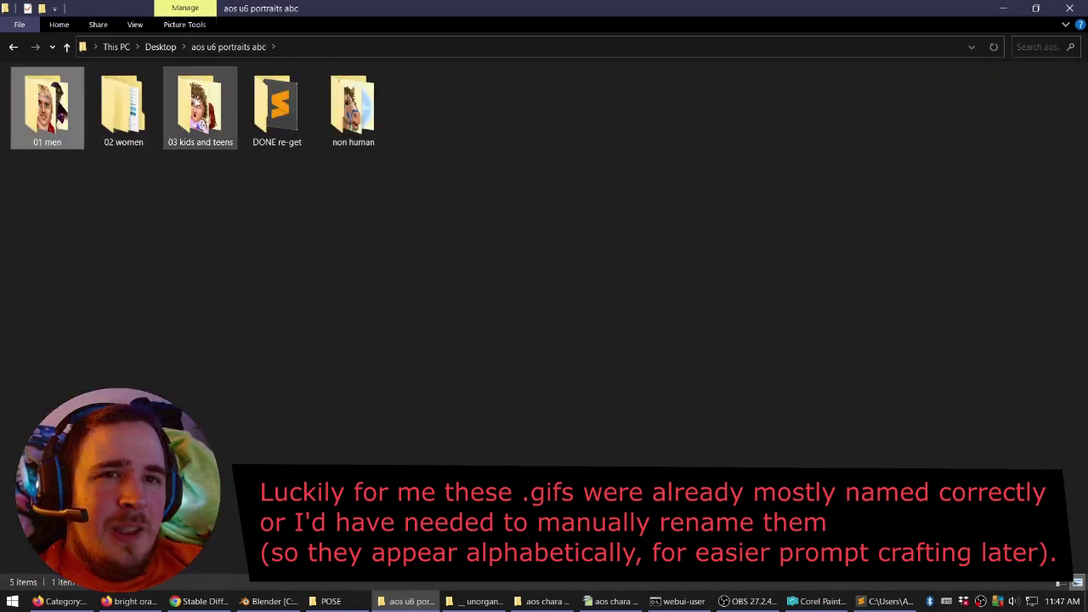
{"action": "double_click", "coordinate": [199, 106]}
{"action": "left_click", "coordinate": [228, 47]}
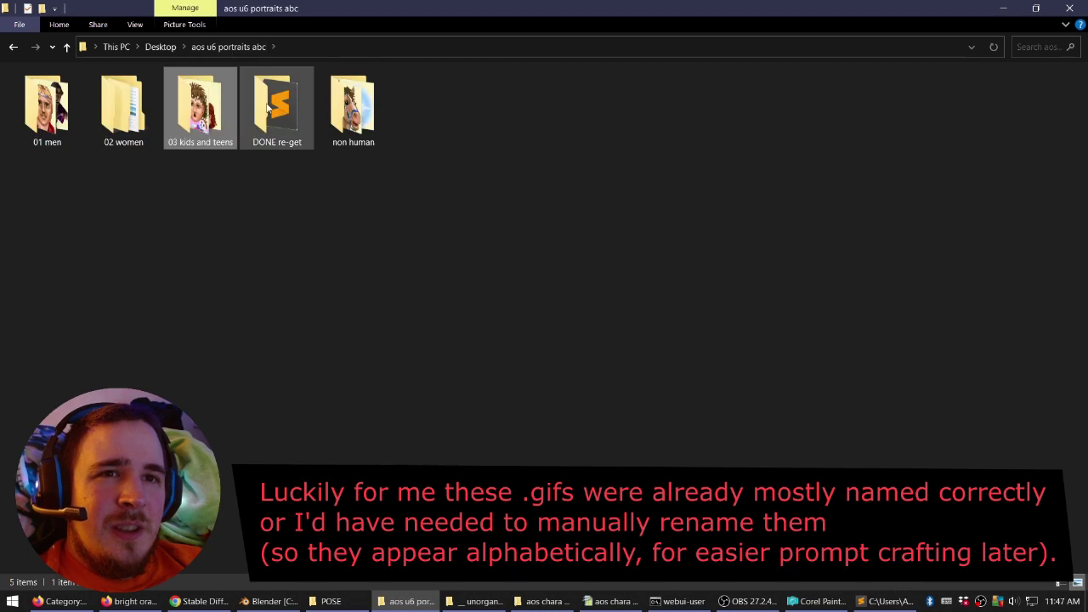
Look into the non human, 02 women and DONE re-get folders within aos u6 portraits abc.
{"action": "double_click", "coordinate": [355, 109]}
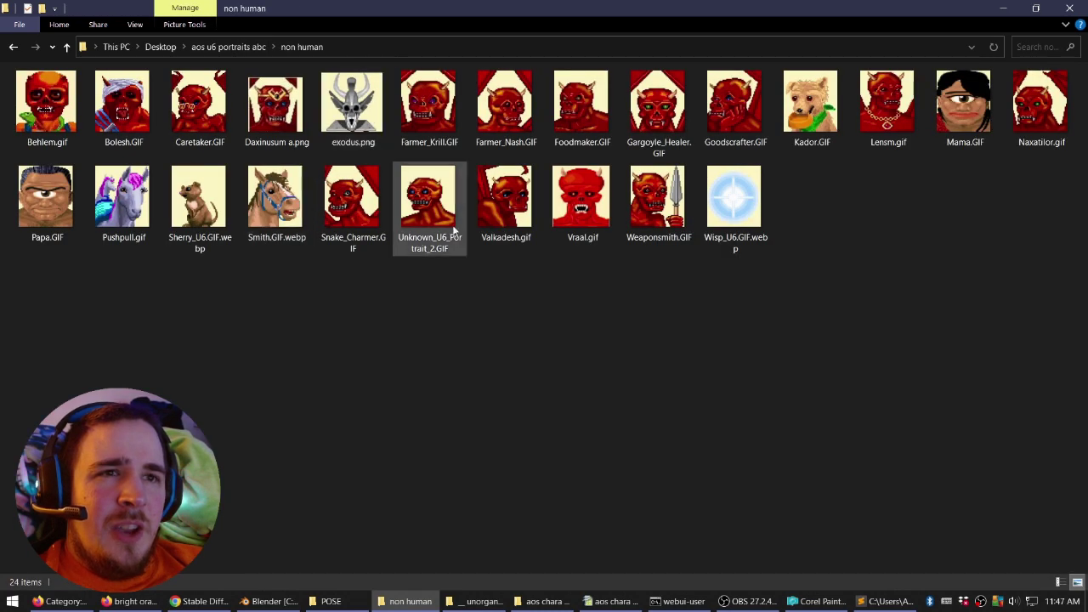
{"action": "left_click", "coordinate": [222, 47]}
{"action": "left_click", "coordinate": [130, 109]}
{"action": "double_click", "coordinate": [130, 108]}
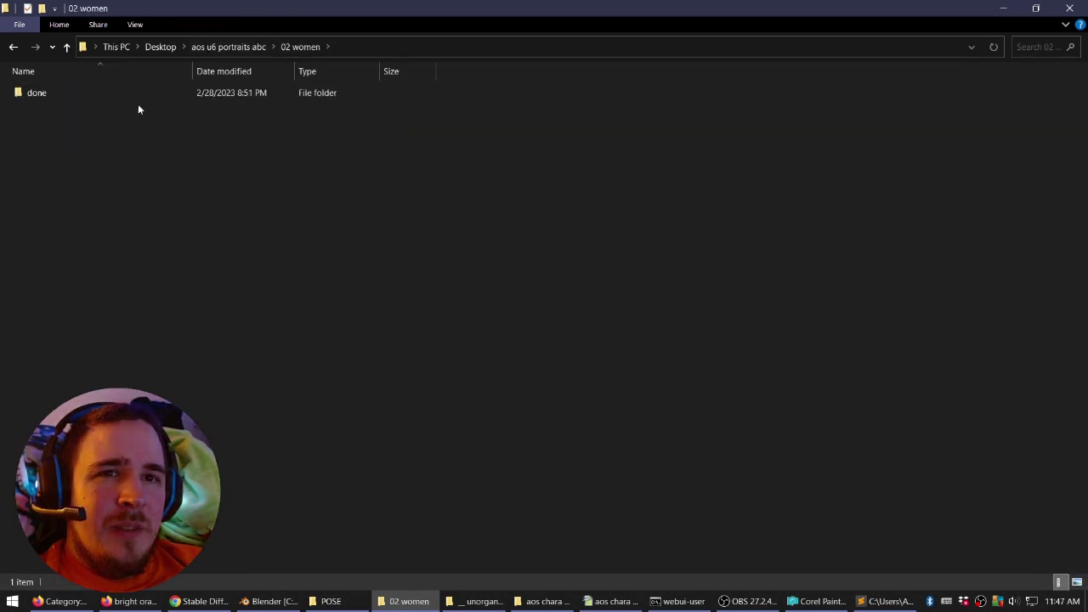
{"action": "left_click", "coordinate": [240, 48]}
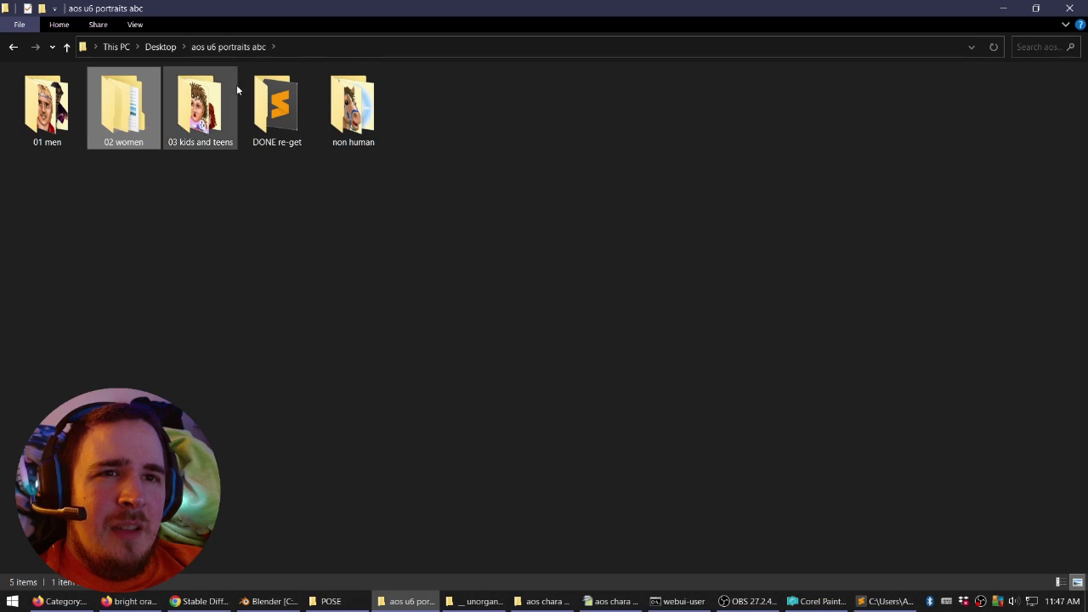
{"action": "double_click", "coordinate": [271, 118]}
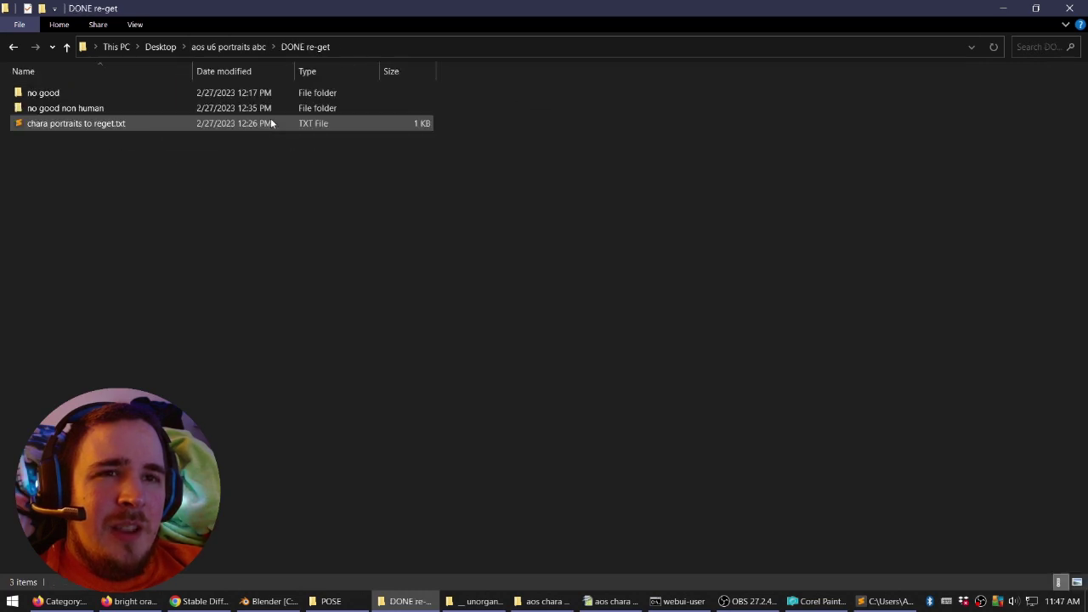
{"action": "left_click", "coordinate": [228, 48]}
{"action": "left_click", "coordinate": [158, 167]}
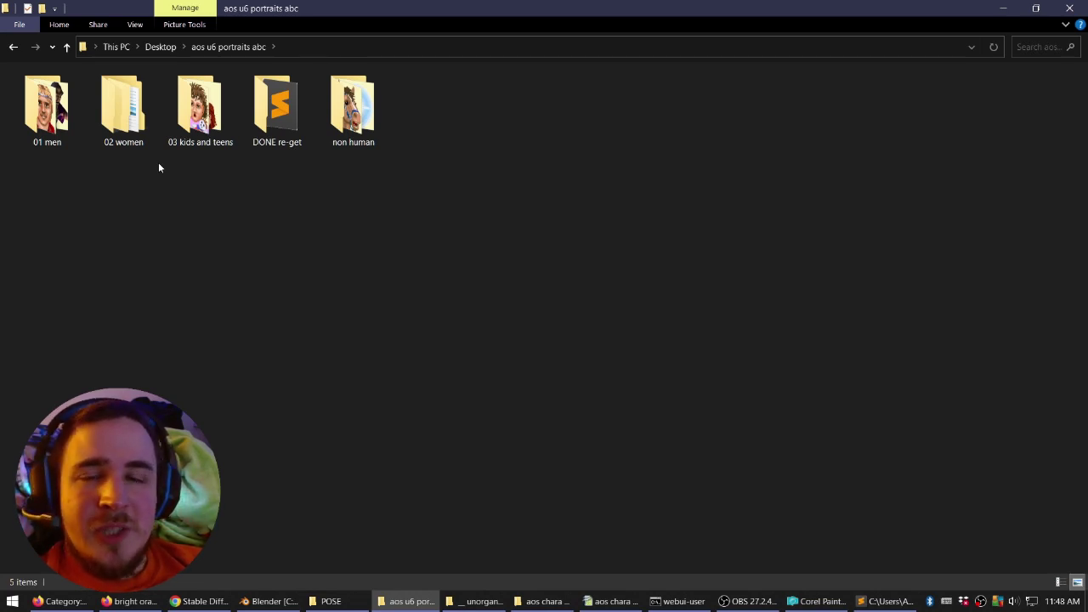
{"action": "left_click", "coordinate": [66, 128]}
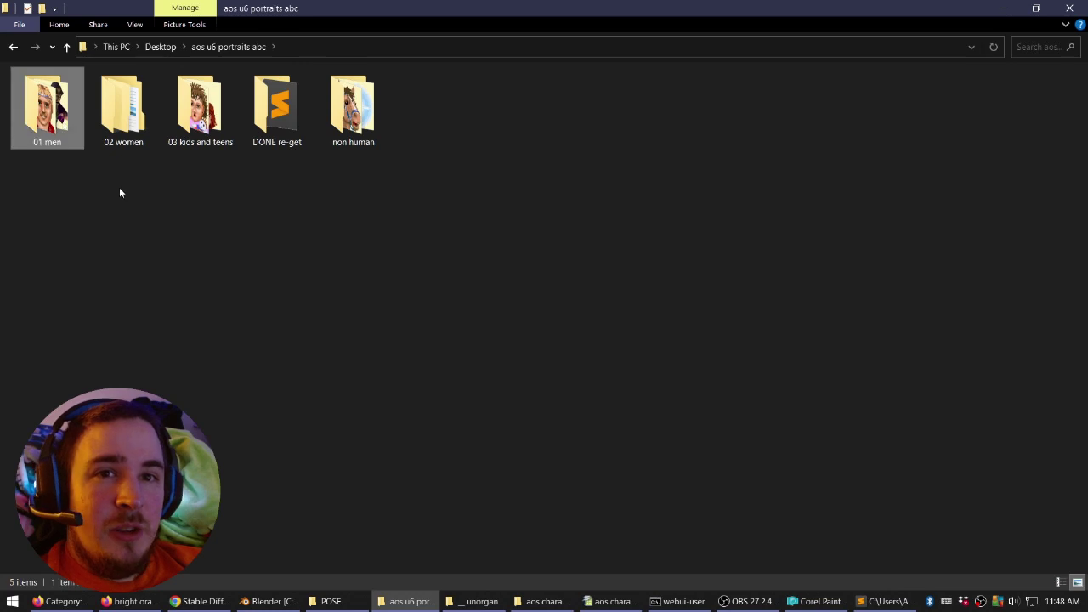
{"action": "left_click", "coordinate": [197, 143]}
{"action": "left_click", "coordinate": [270, 133]}
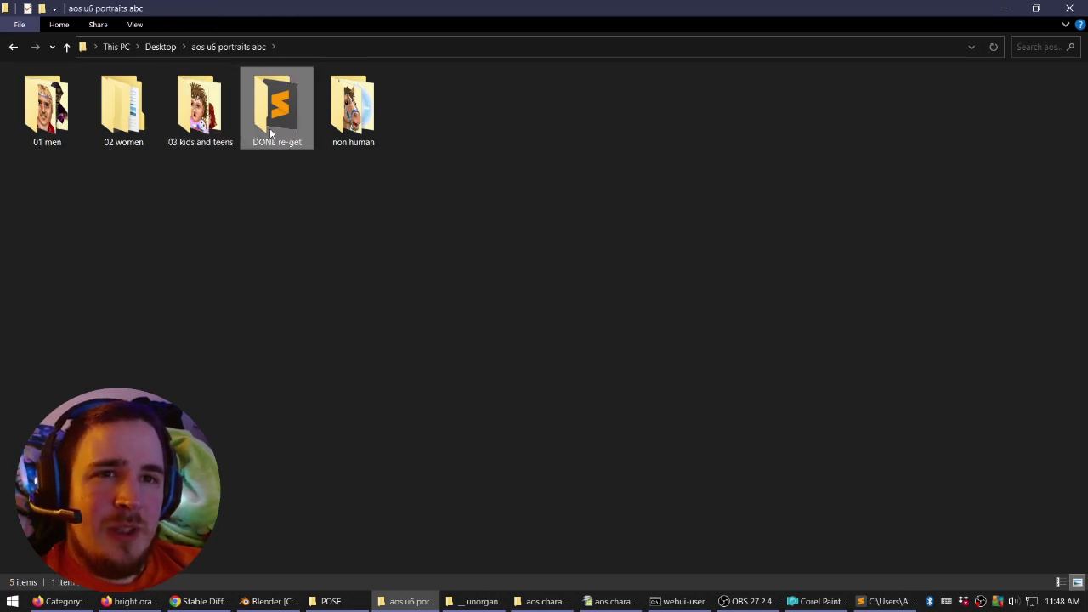
{"action": "left_click", "coordinate": [189, 191]}
Examine the male character portraits in the 01 men folder, including Mondain.jpg, and return to the parent folder.
{"action": "double_click", "coordinate": [48, 106]}
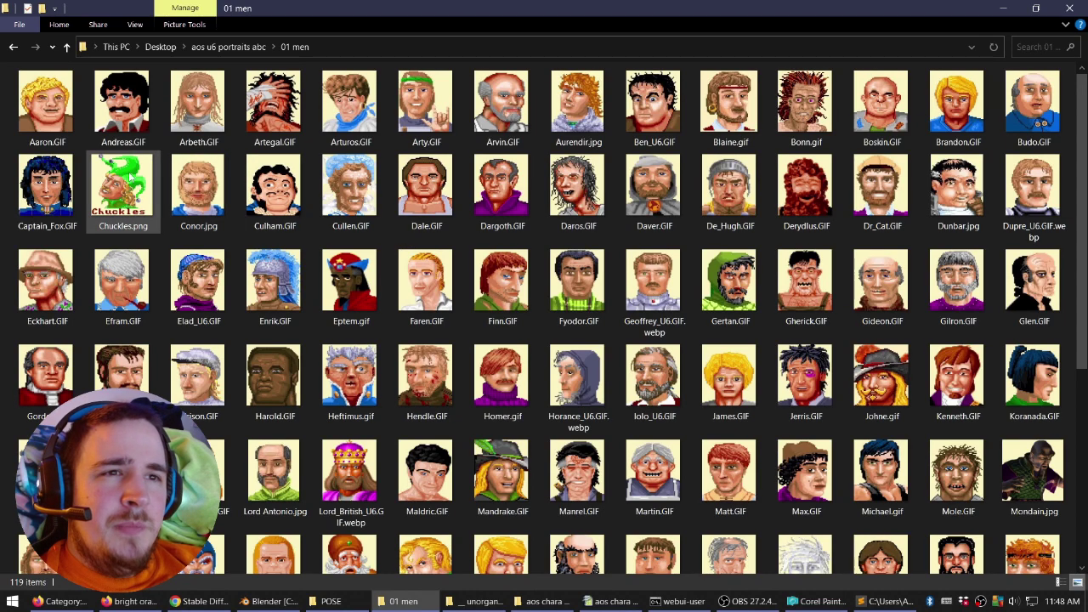
{"action": "scroll", "coordinate": [520, 248], "scroll_direction": "down", "scroll_amount": 3}
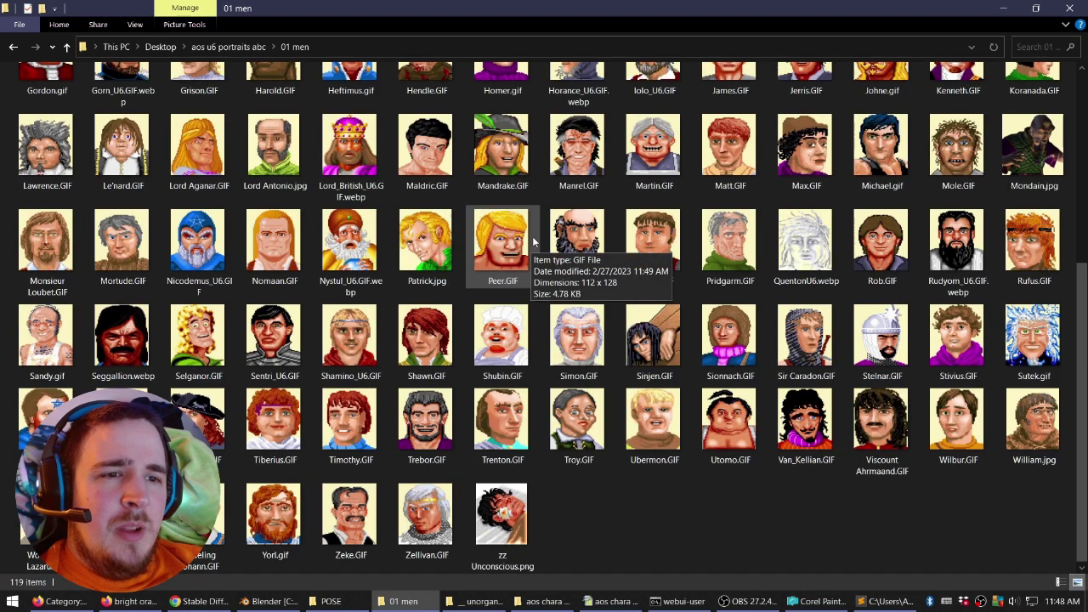
{"action": "scroll", "coordinate": [536, 234], "scroll_direction": "up", "scroll_amount": 3}
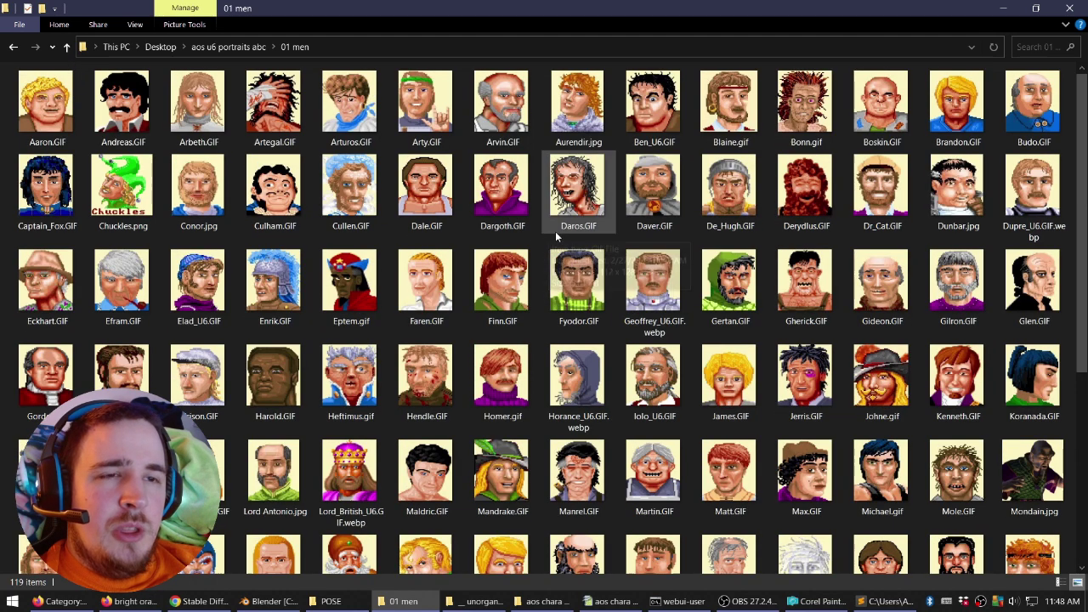
{"action": "scroll", "coordinate": [618, 265], "scroll_direction": "down", "scroll_amount": 2}
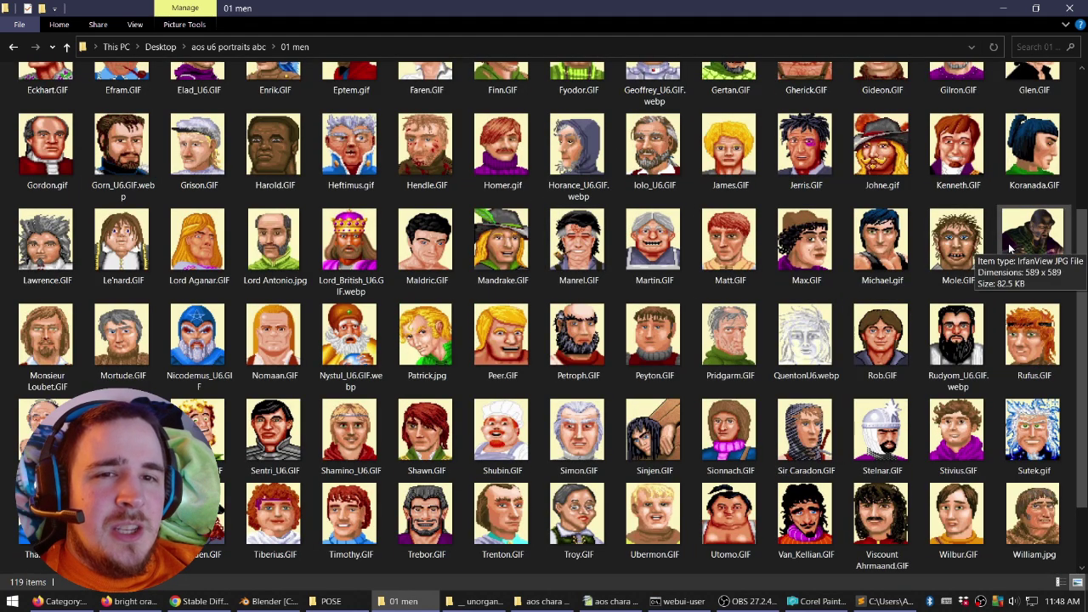
{"action": "left_click", "coordinate": [1020, 260]}
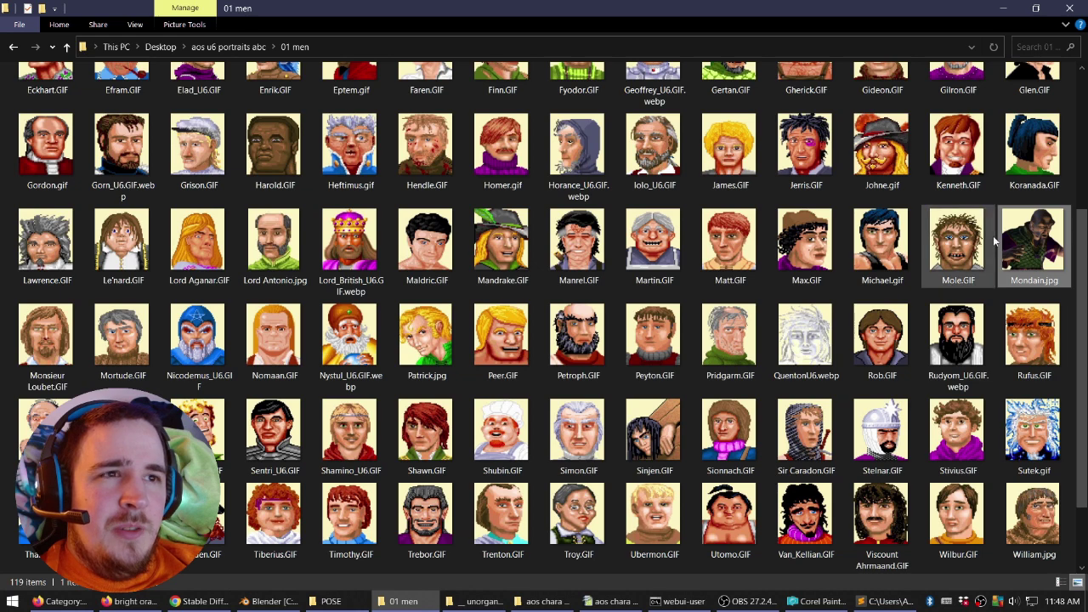
{"action": "scroll", "coordinate": [417, 204], "scroll_direction": "up", "scroll_amount": 3}
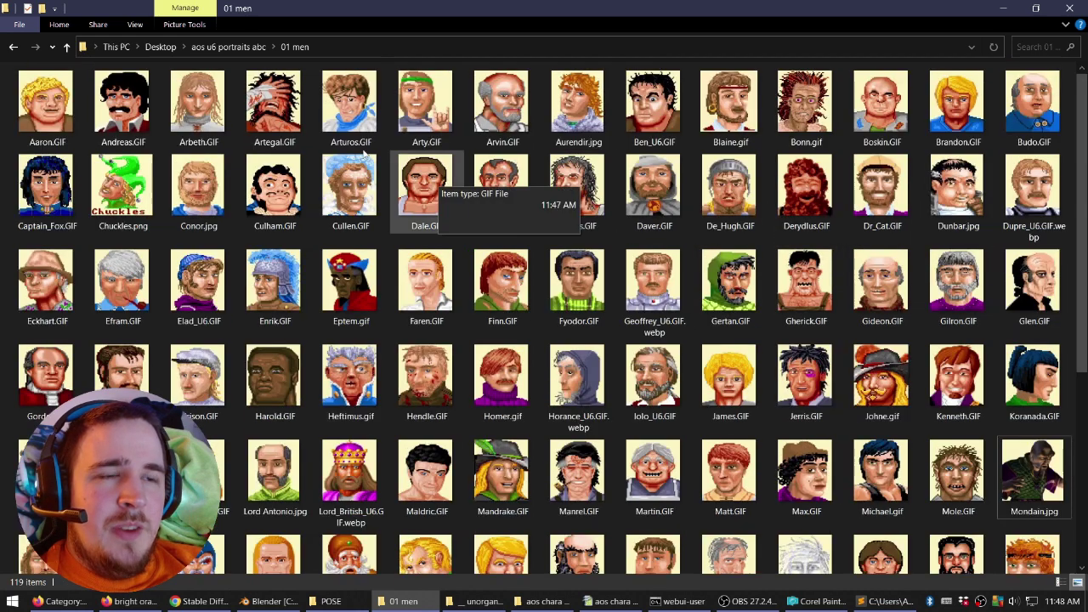
{"action": "left_click", "coordinate": [228, 47]}
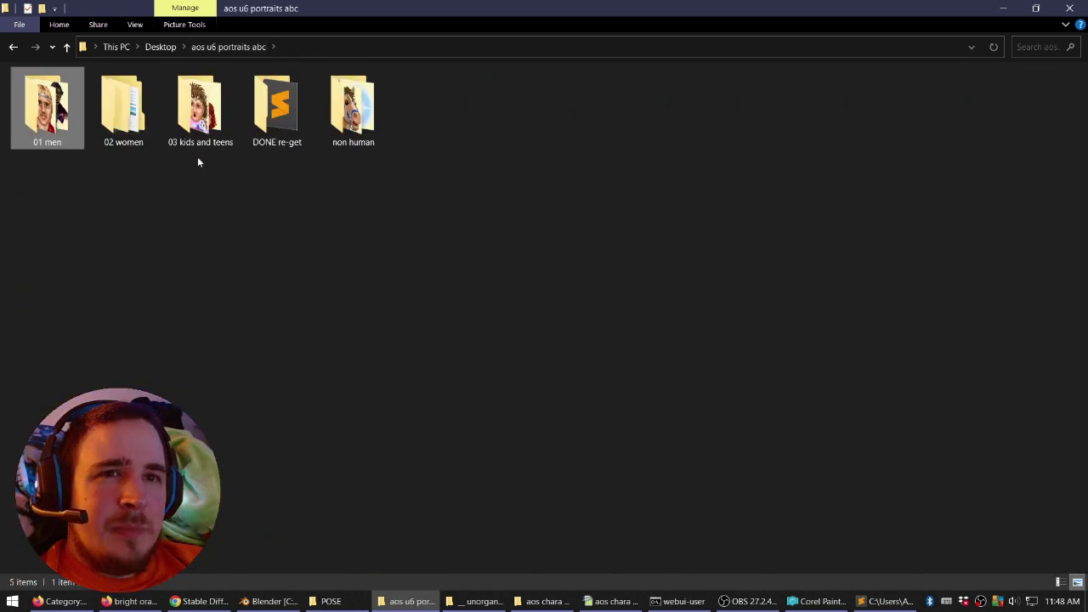
{"action": "left_click", "coordinate": [142, 124]}
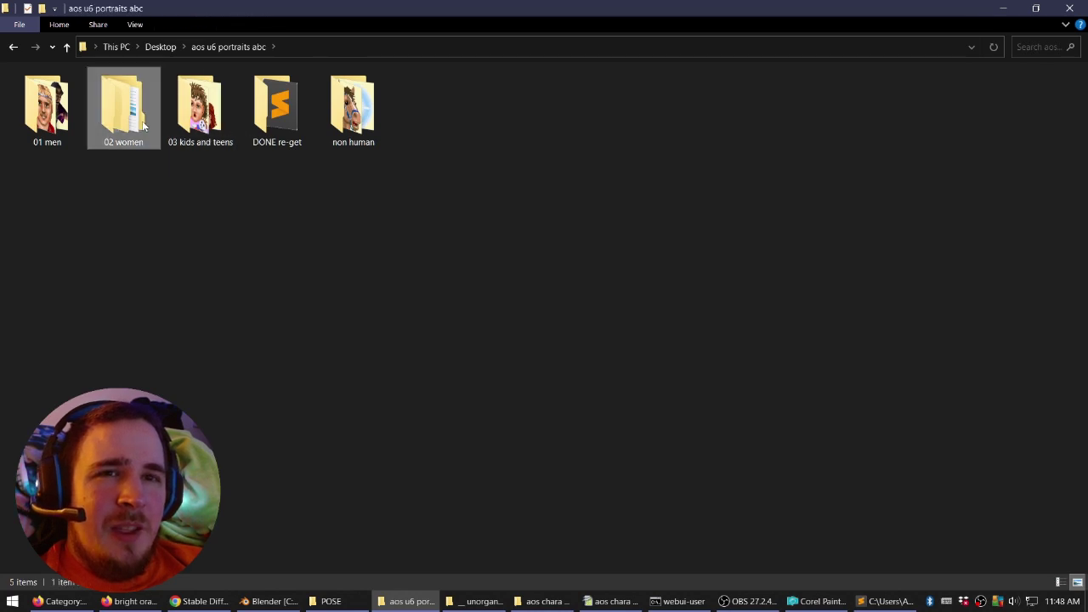
{"action": "left_click", "coordinate": [228, 175]}
{"action": "left_click", "coordinate": [197, 136]}
View Minax.jpg from the done folder inside 02 women, close it and return to aos u6 portraits abc.
{"action": "double_click", "coordinate": [123, 106]}
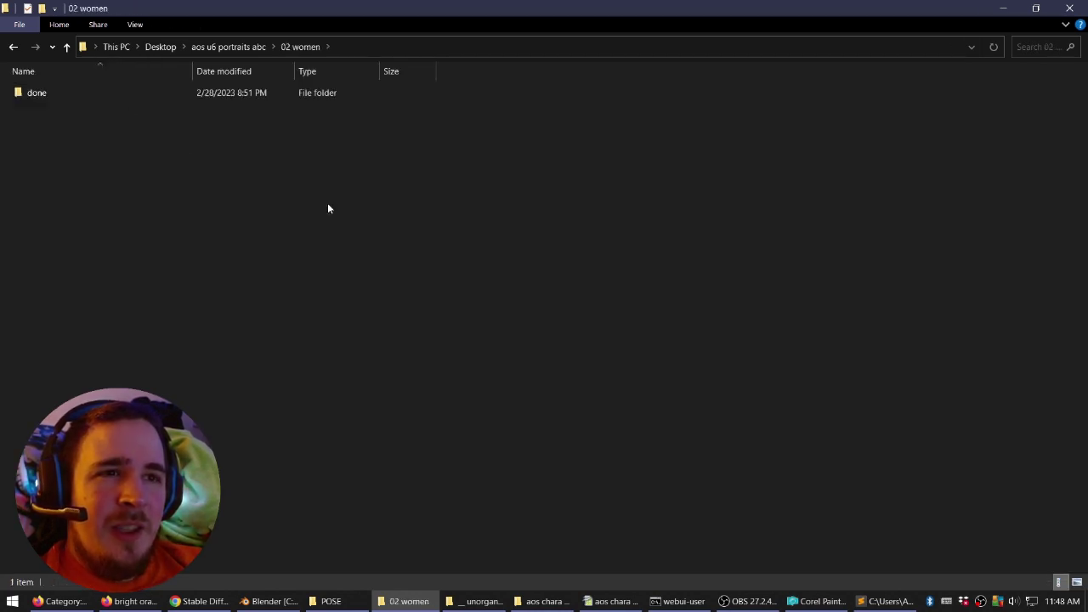
{"action": "double_click", "coordinate": [65, 95]}
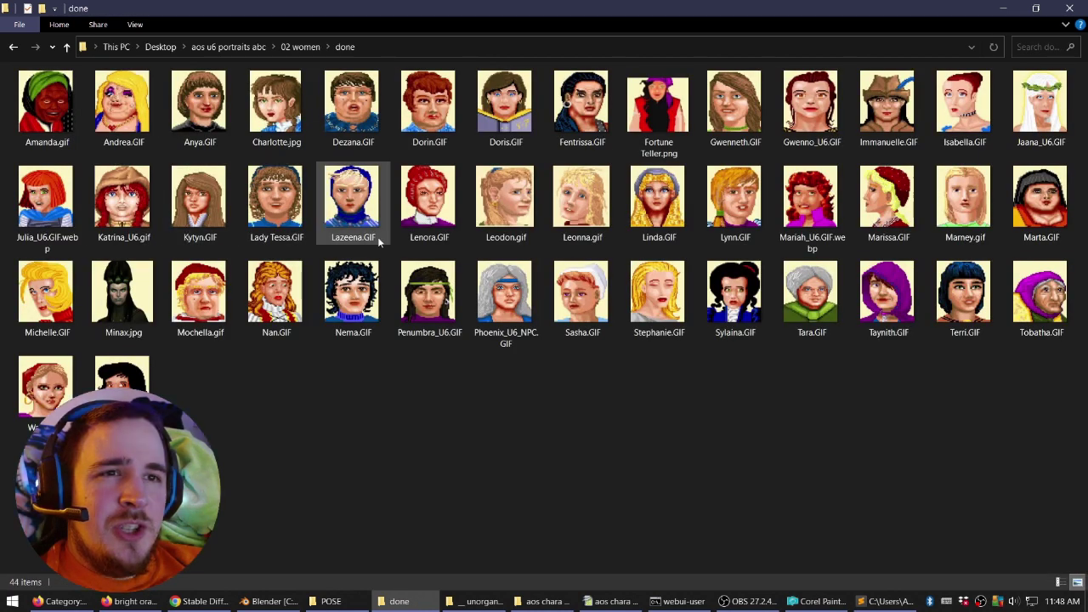
{"action": "double_click", "coordinate": [122, 291]}
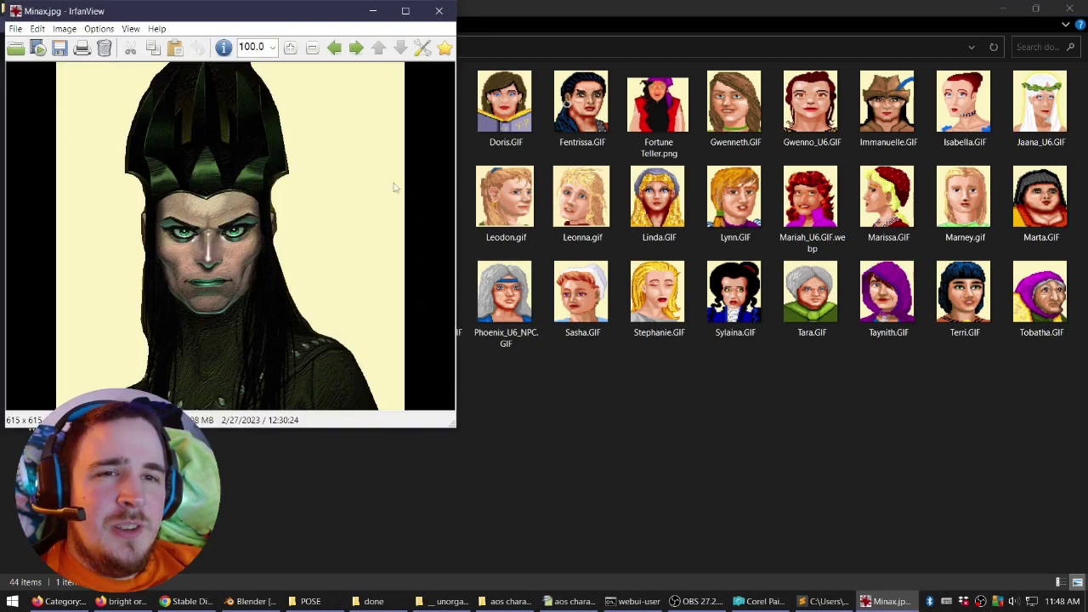
{"action": "left_click", "coordinate": [439, 11]}
{"action": "left_click", "coordinate": [299, 48]}
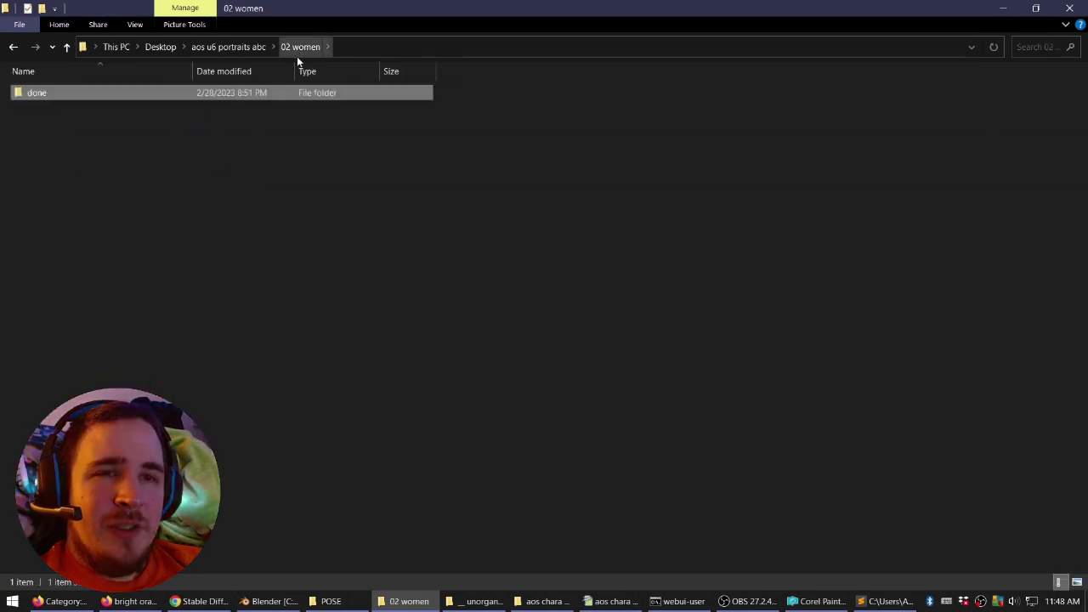
{"action": "left_click", "coordinate": [254, 46]}
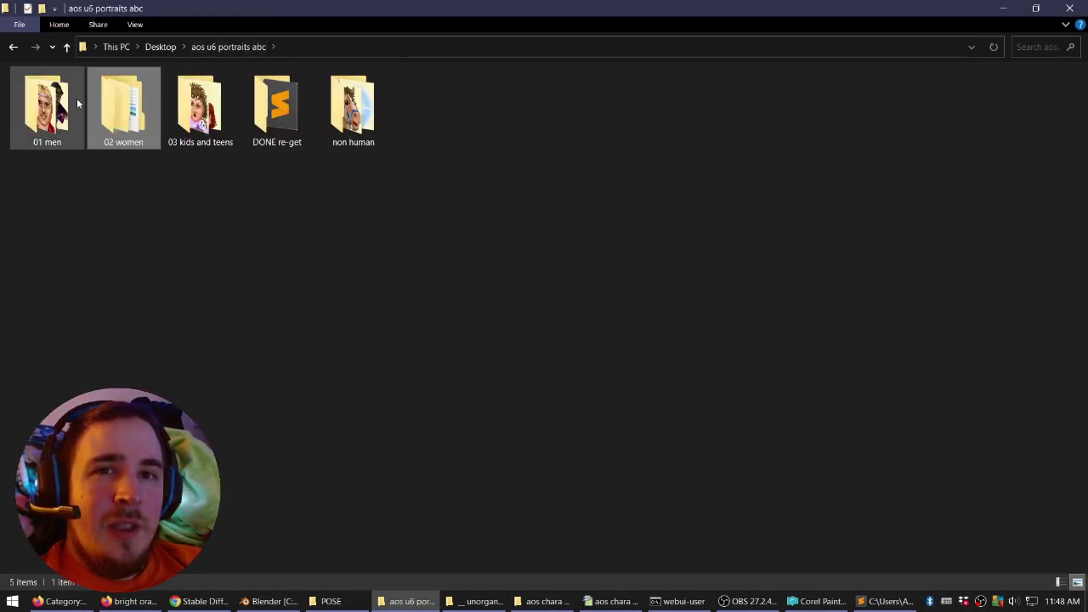
Open the 01 men portrait folder and un-maximize its window and the aos chara prompt spreadsheet so both are visible together.
{"action": "double_click", "coordinate": [76, 98]}
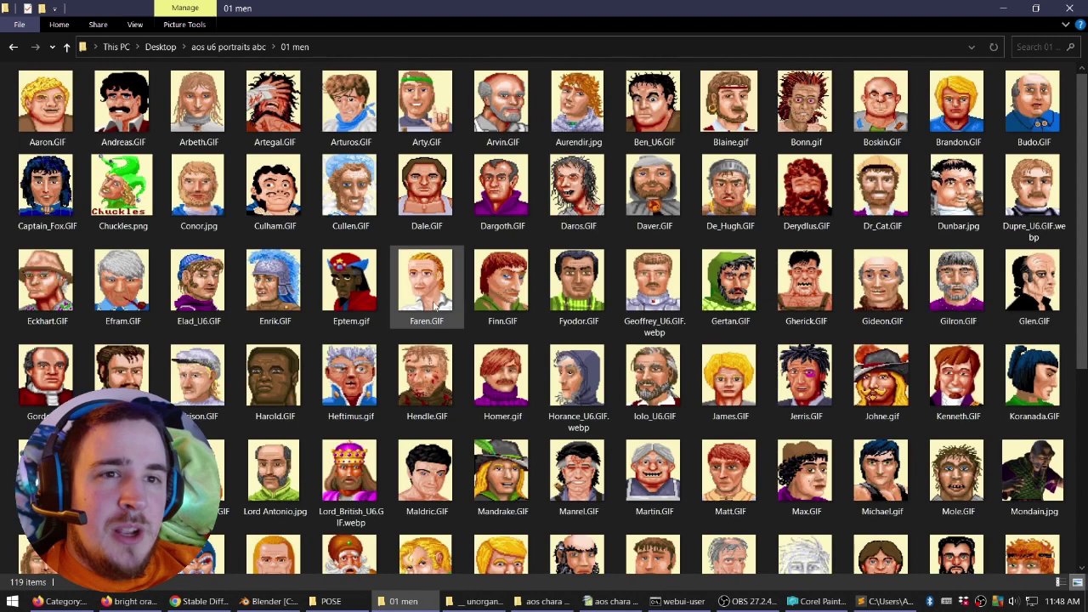
{"action": "left_click", "coordinate": [40, 113]}
{"action": "left_click", "coordinate": [610, 601]}
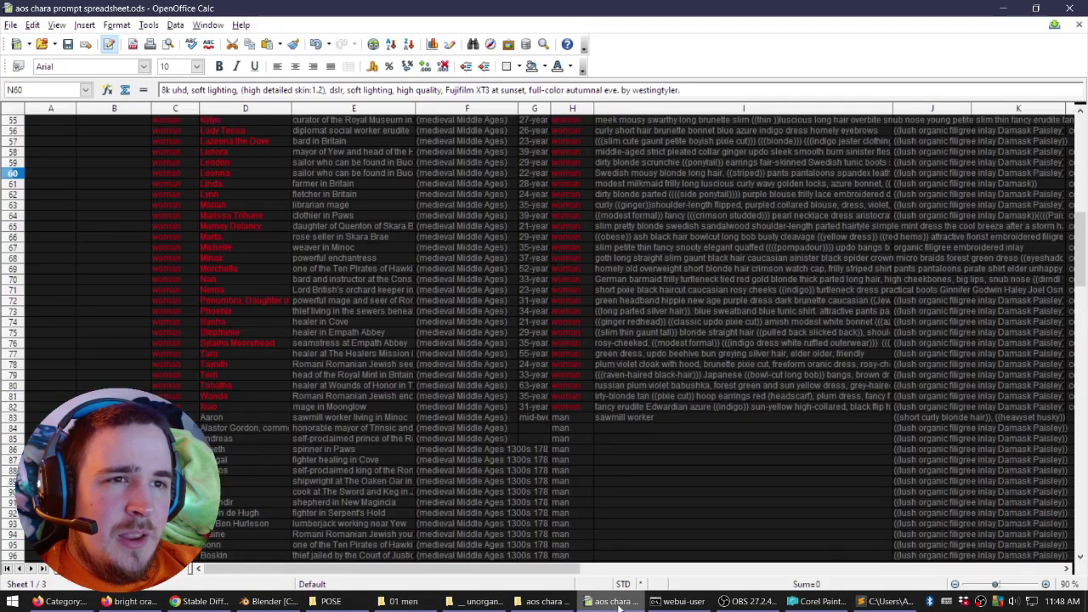
{"action": "left_click", "coordinate": [541, 604]}
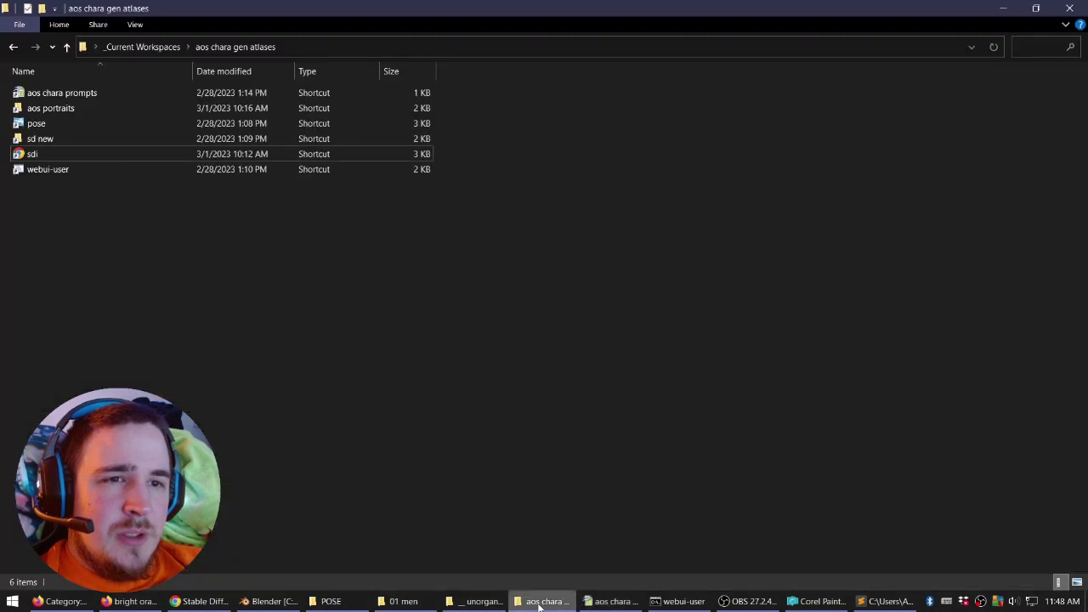
{"action": "left_click", "coordinate": [539, 605]}
{"action": "left_click", "coordinate": [421, 600]}
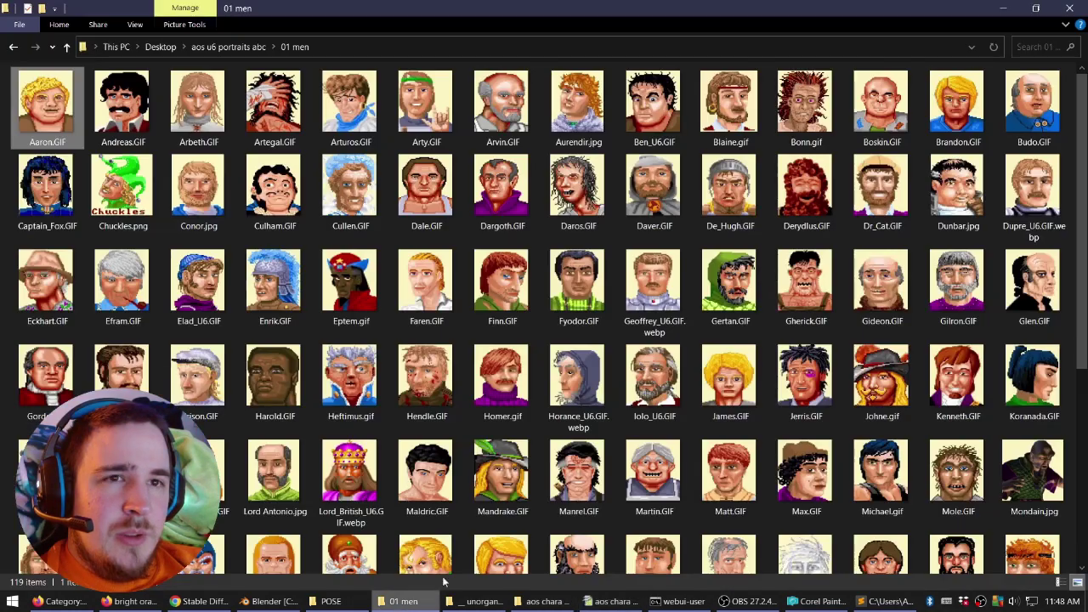
{"action": "left_click", "coordinate": [1035, 8]}
{"action": "left_click", "coordinate": [550, 11]}
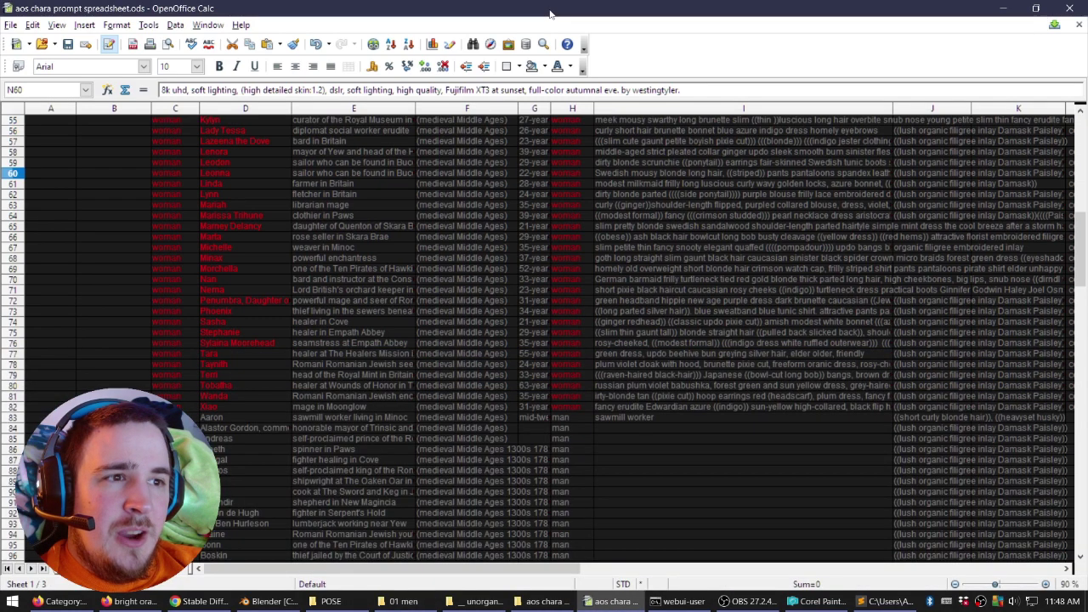
{"action": "left_click", "coordinate": [1035, 9]}
Examine the occupation, period, age, gender and description cells of Aaron's row 83 in the prompt spreadsheet.
{"action": "scroll", "coordinate": [510, 196], "scroll_direction": "down", "scroll_amount": 7}
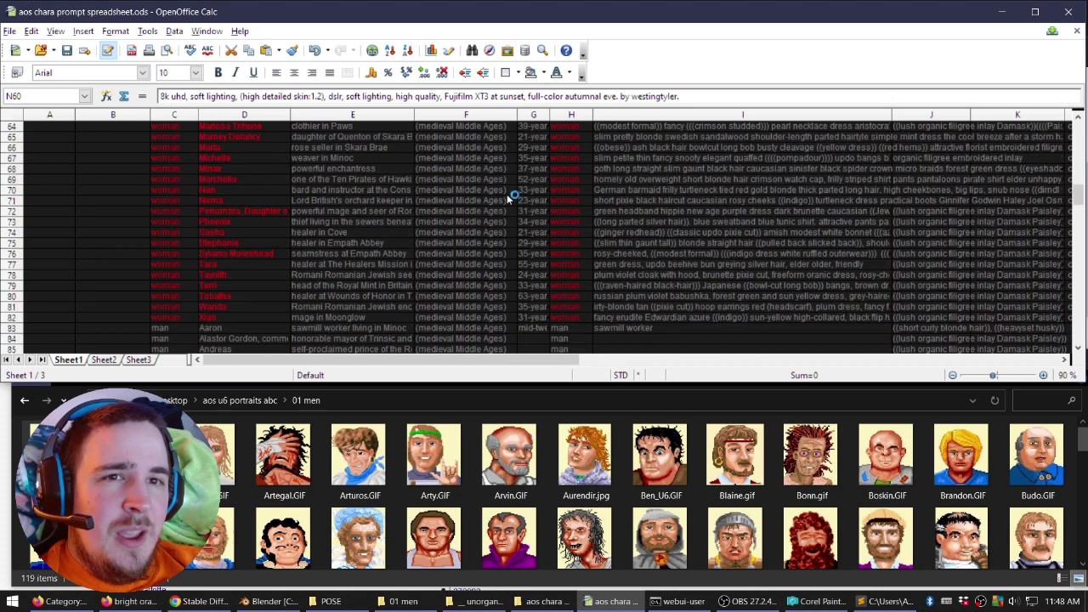
{"action": "left_click", "coordinate": [252, 203]}
{"action": "left_click", "coordinate": [349, 200]}
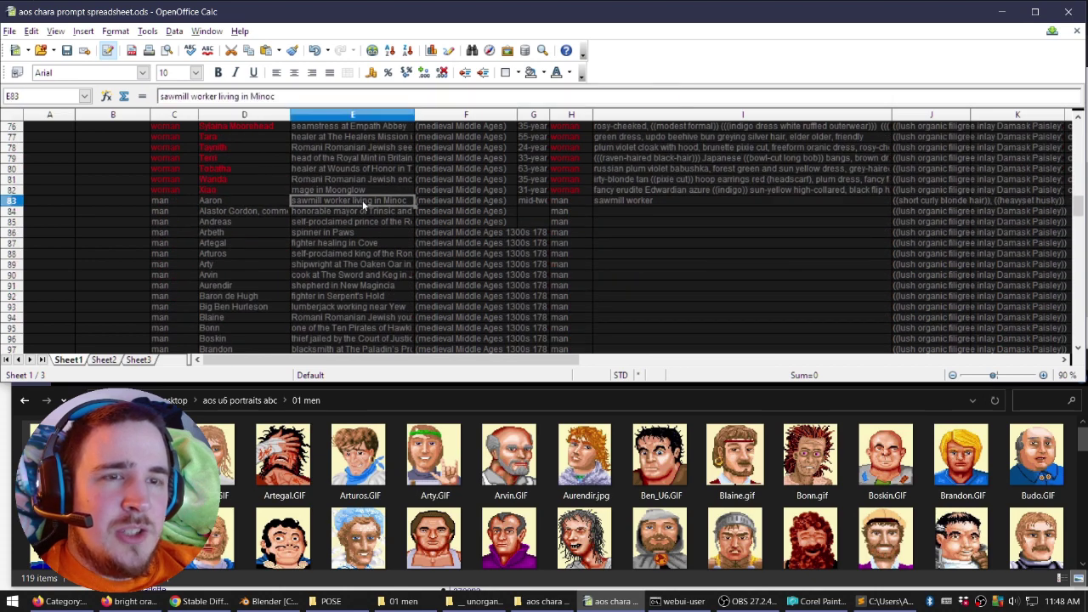
{"action": "left_click", "coordinate": [464, 202]}
{"action": "left_click", "coordinate": [553, 202]}
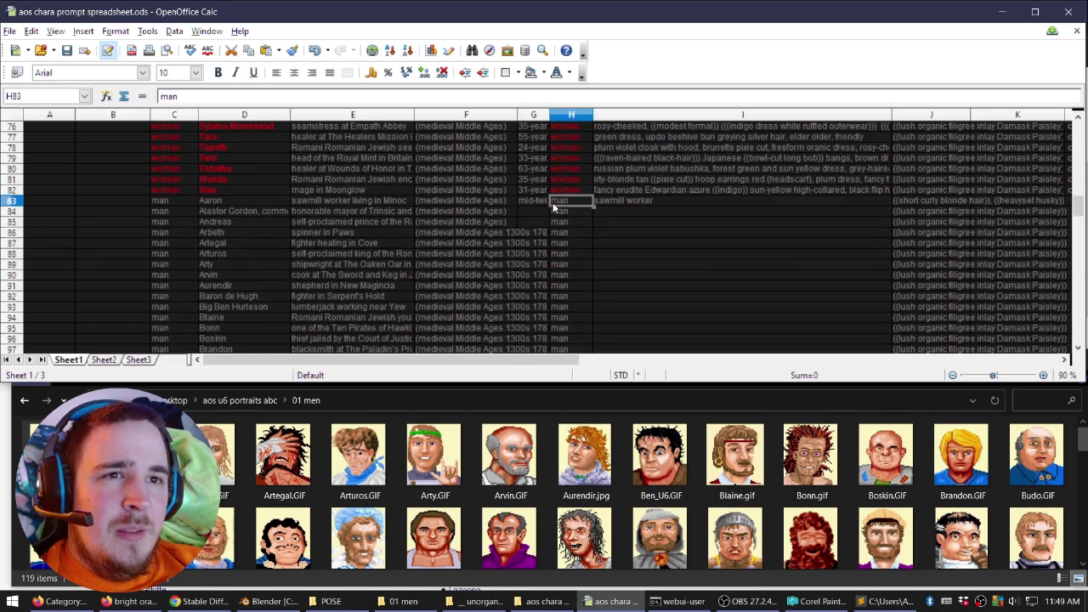
{"action": "right_click", "coordinate": [553, 203]}
{"action": "left_click", "coordinate": [491, 196]}
{"action": "left_click", "coordinate": [532, 200]}
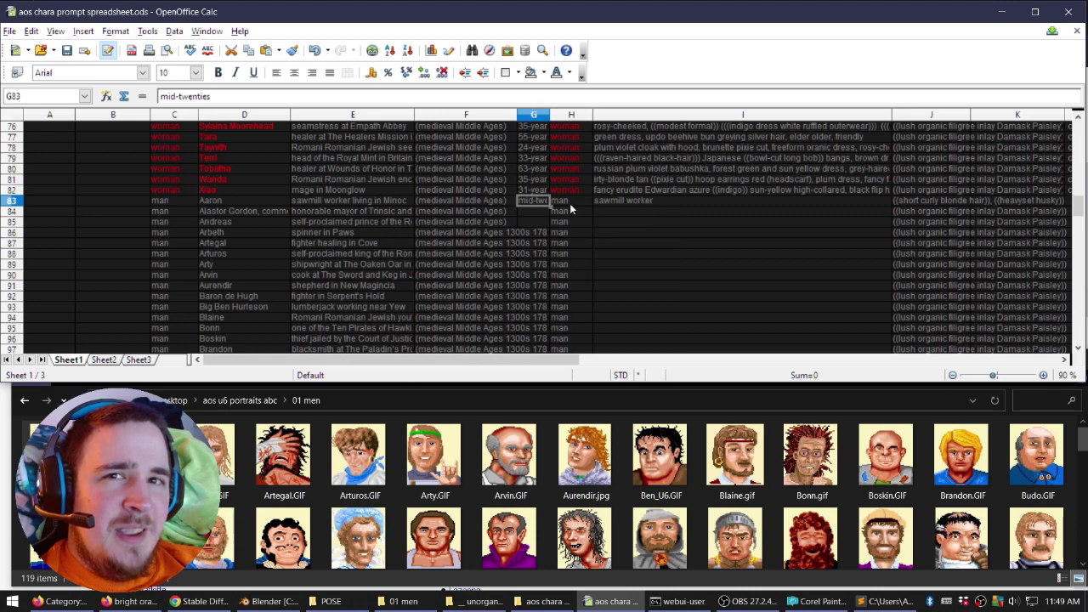
{"action": "left_click", "coordinate": [623, 203]}
{"action": "left_click", "coordinate": [630, 222]}
{"action": "left_click", "coordinate": [603, 199]}
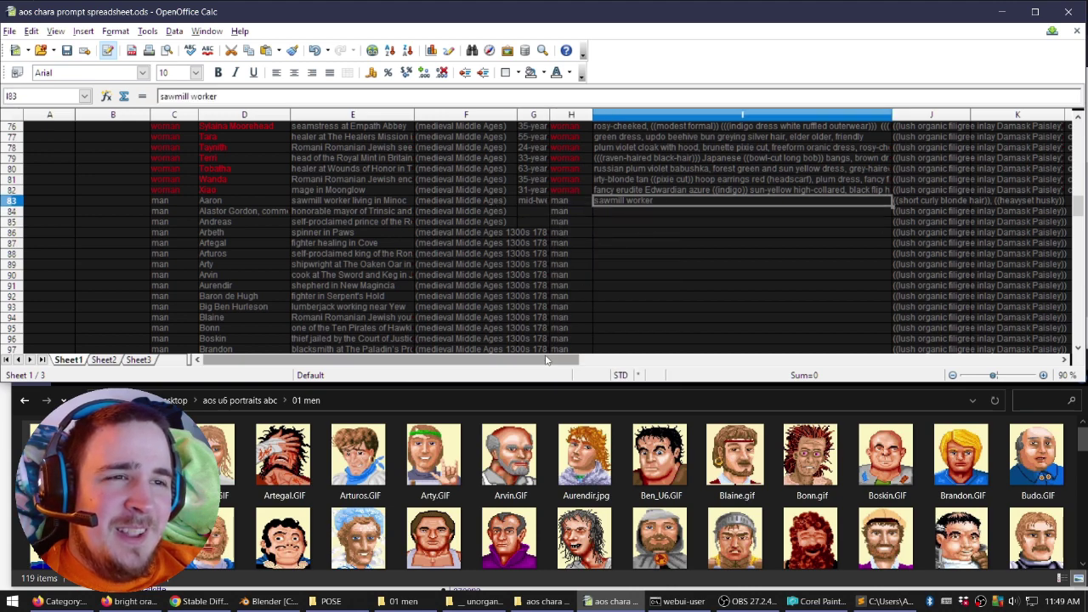
Copy the prompt text "((short curly blonde hair)), ((heavyset husky))" from J83 into K83 of Aaron's row.
{"action": "left_click_drag", "start_coordinate": [572, 363], "coordinate": [623, 367]}
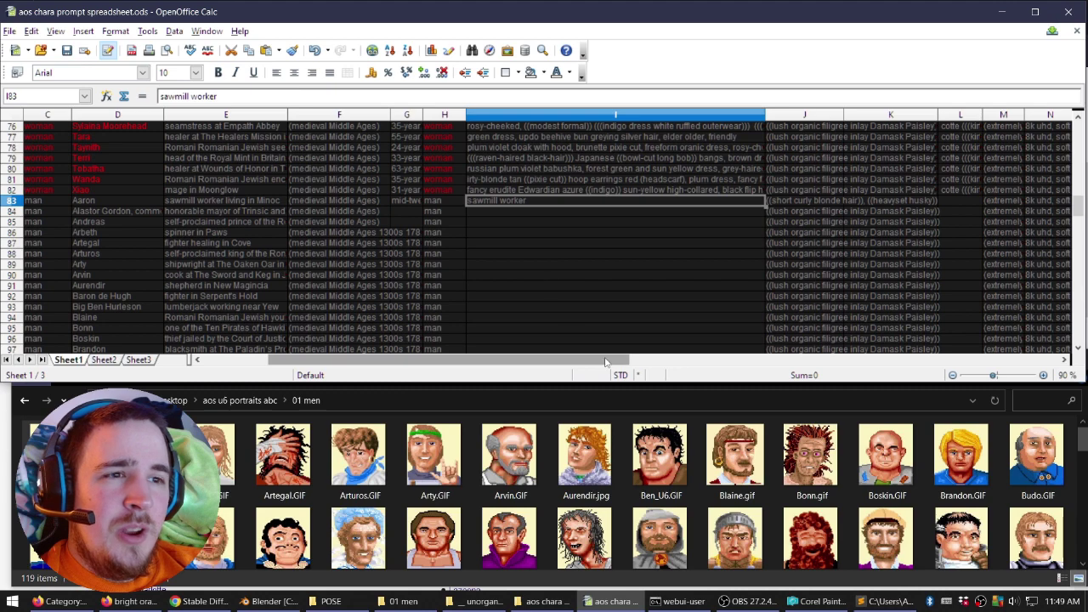
{"action": "left_click_drag", "start_coordinate": [605, 362], "coordinate": [665, 363]}
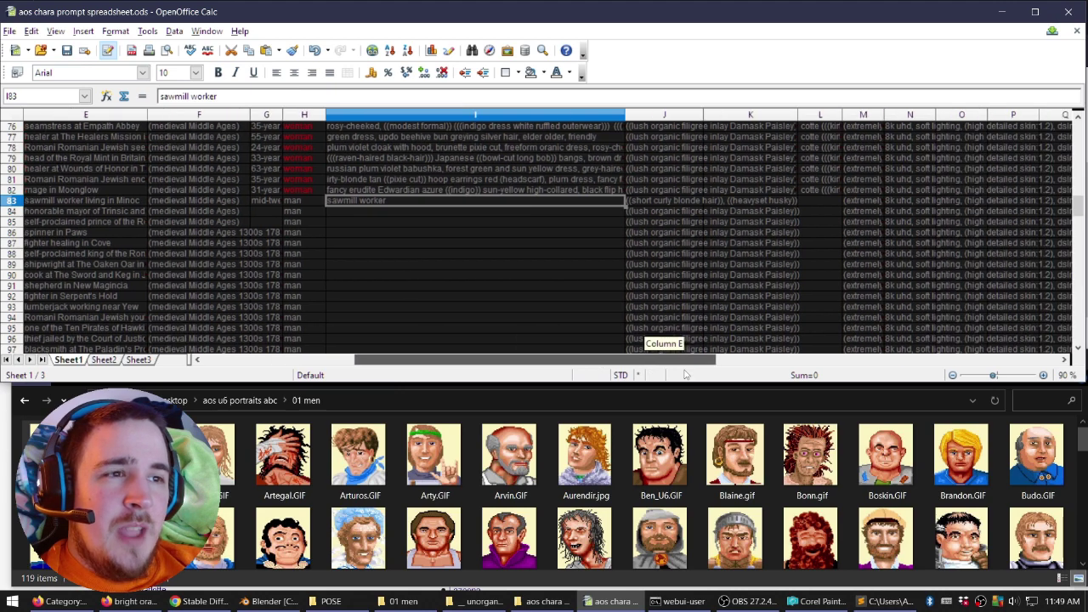
{"action": "left_click", "coordinate": [650, 201]}
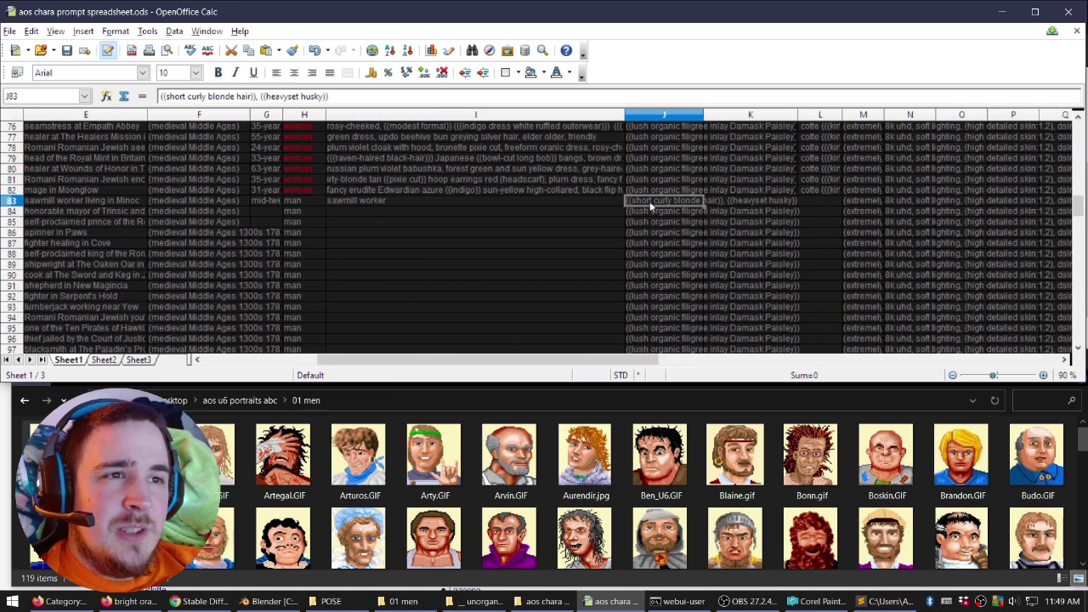
{"action": "double_click", "coordinate": [696, 204]}
{"action": "key", "text": "ctrl+a"}
{"action": "key", "text": "ctrl+c"}
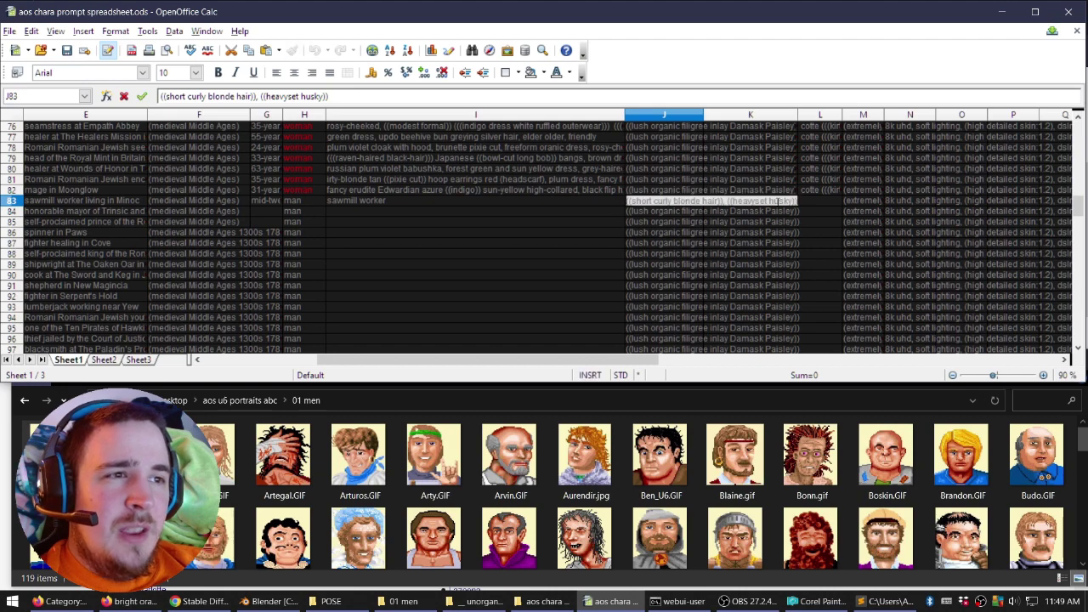
{"action": "left_click", "coordinate": [748, 201]}
{"action": "key", "text": "ctrl+v"}
{"action": "left_click", "coordinate": [750, 214]}
Review the prompt cells of Aaron's row, the description cell I84 below and the portraits in the 01 men folder.
{"action": "left_click", "coordinate": [691, 201]}
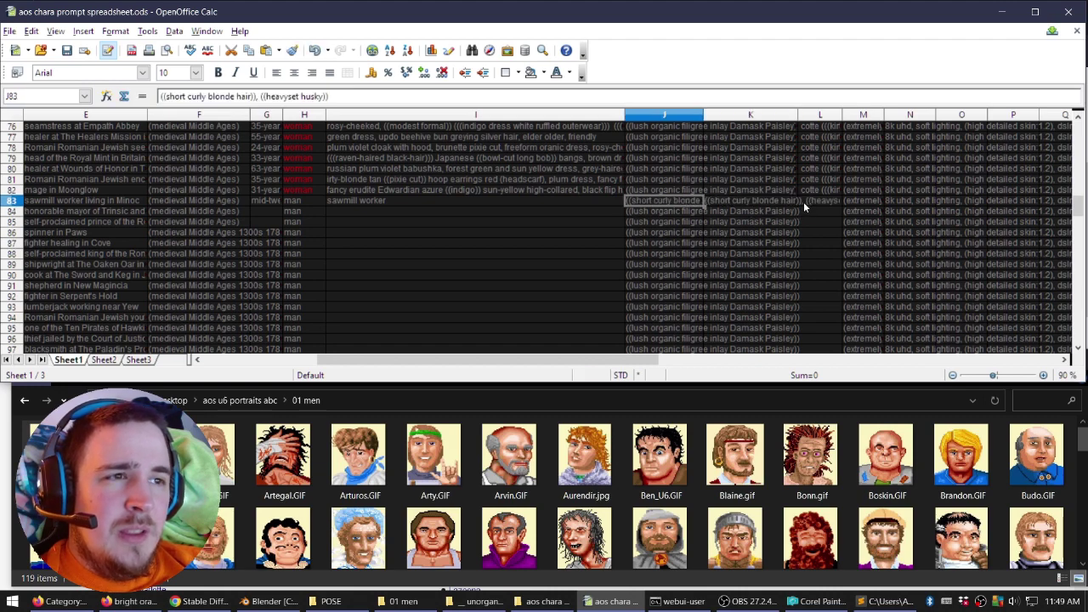
{"action": "left_click", "coordinate": [255, 202]}
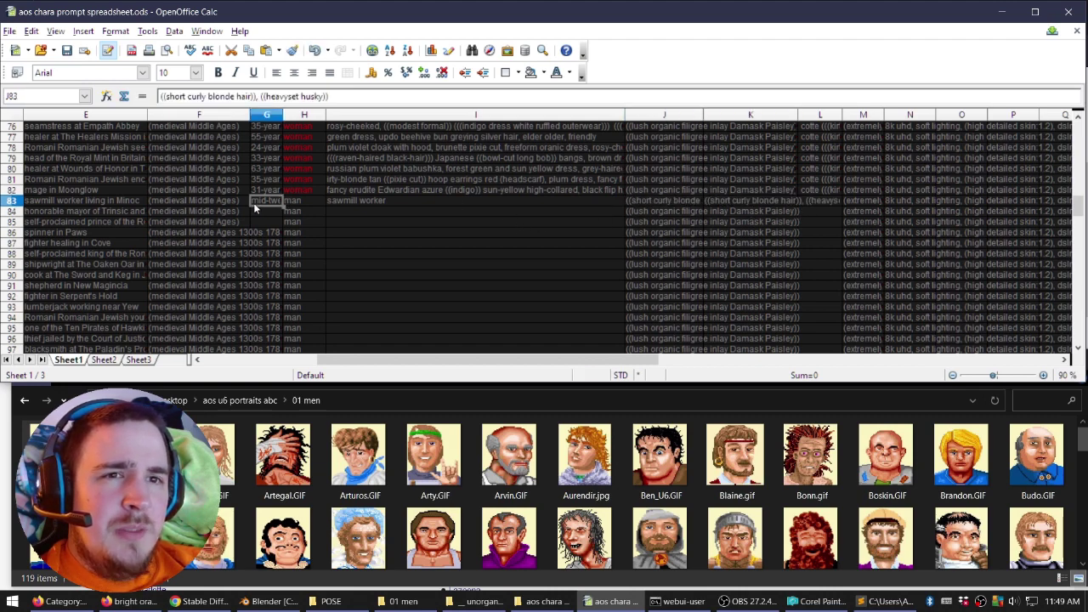
{"action": "left_click", "coordinate": [366, 203]}
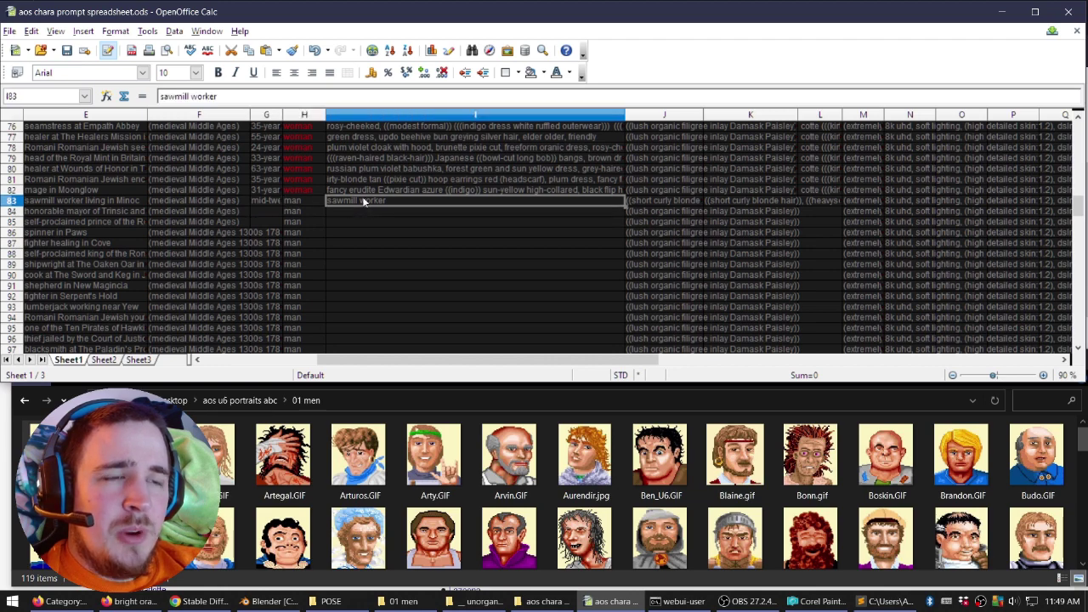
{"action": "left_click", "coordinate": [364, 207]}
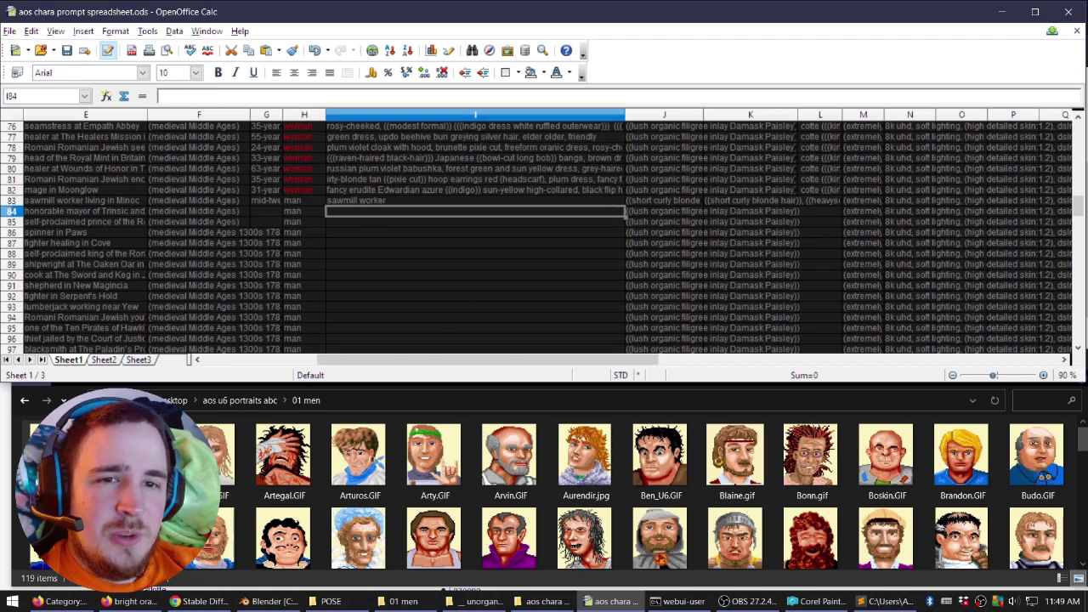
{"action": "left_click", "coordinate": [351, 230]}
{"action": "double_click", "coordinate": [351, 210]}
{"action": "scroll", "coordinate": [267, 503], "scroll_direction": "down", "scroll_amount": 1}
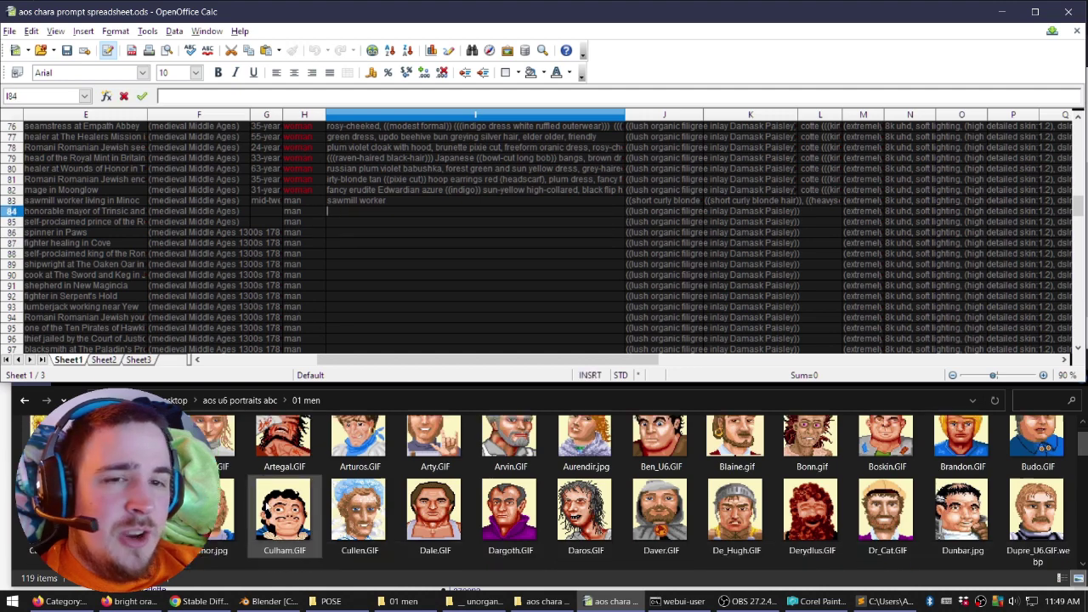
{"action": "scroll", "coordinate": [284, 510], "scroll_direction": "up", "scroll_amount": 1}
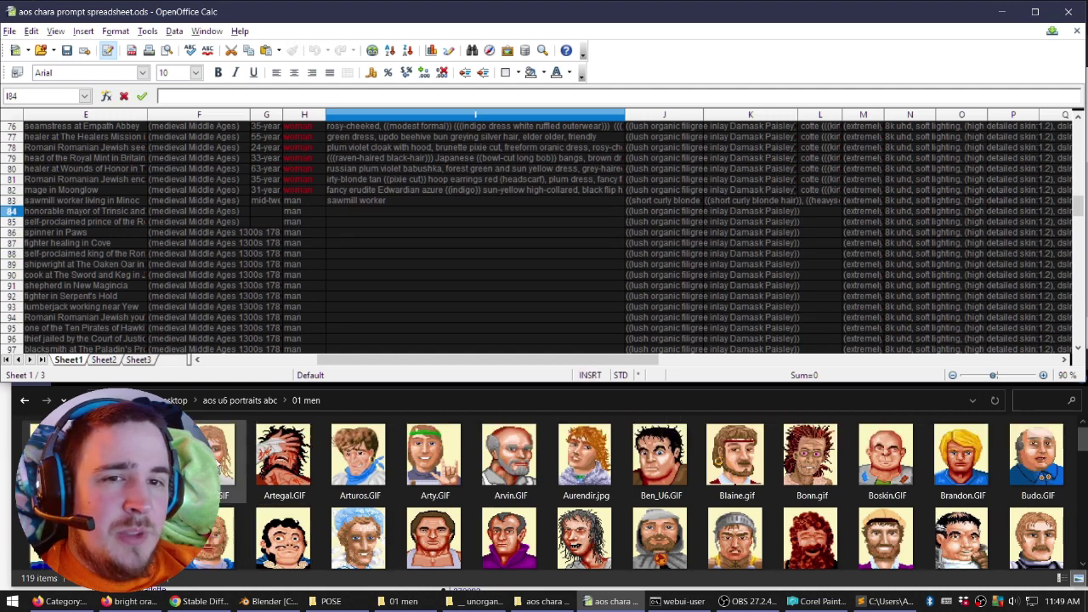
Narrow the 01 men folder window from its left edge and return to the description column of the spreadsheet.
{"action": "left_click", "coordinate": [14, 409]}
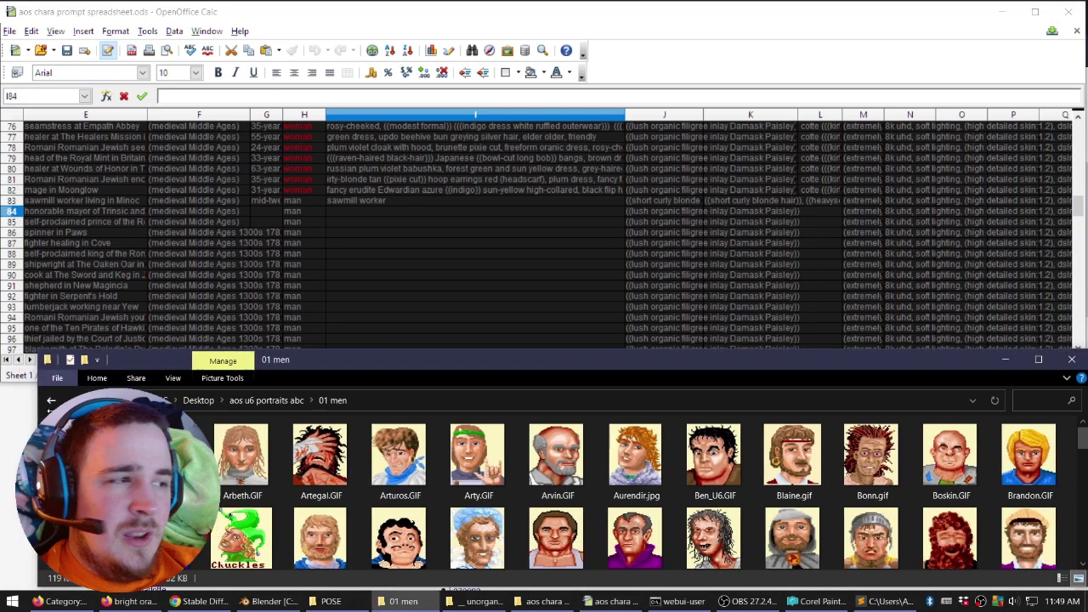
{"action": "left_click_drag", "start_coordinate": [51, 411], "coordinate": [141, 411]}
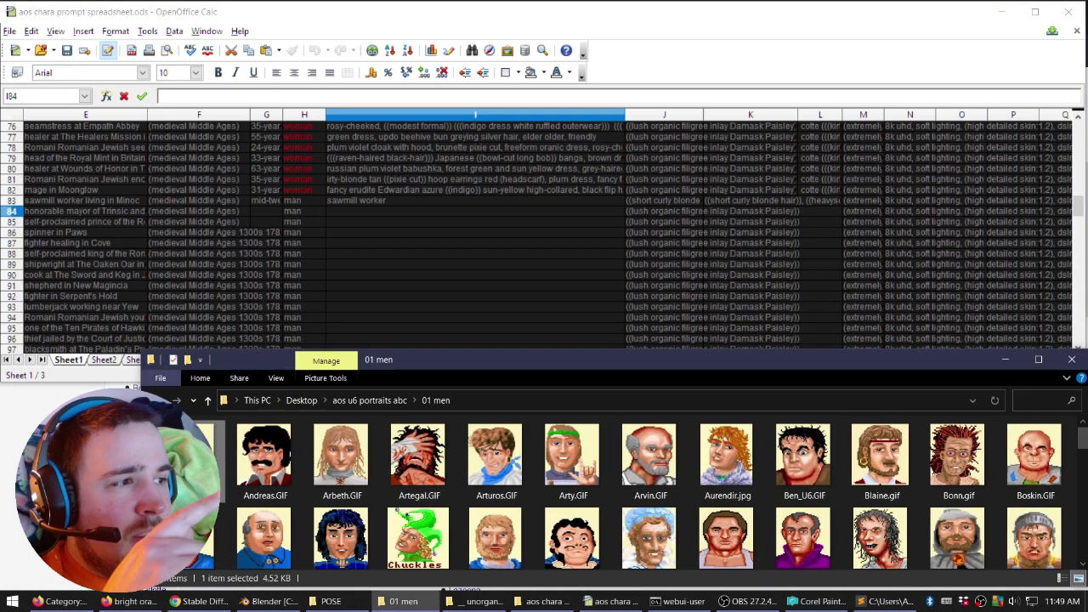
{"action": "left_click", "coordinate": [321, 244]}
{"action": "left_click", "coordinate": [338, 228]}
{"action": "key", "text": "Return"}
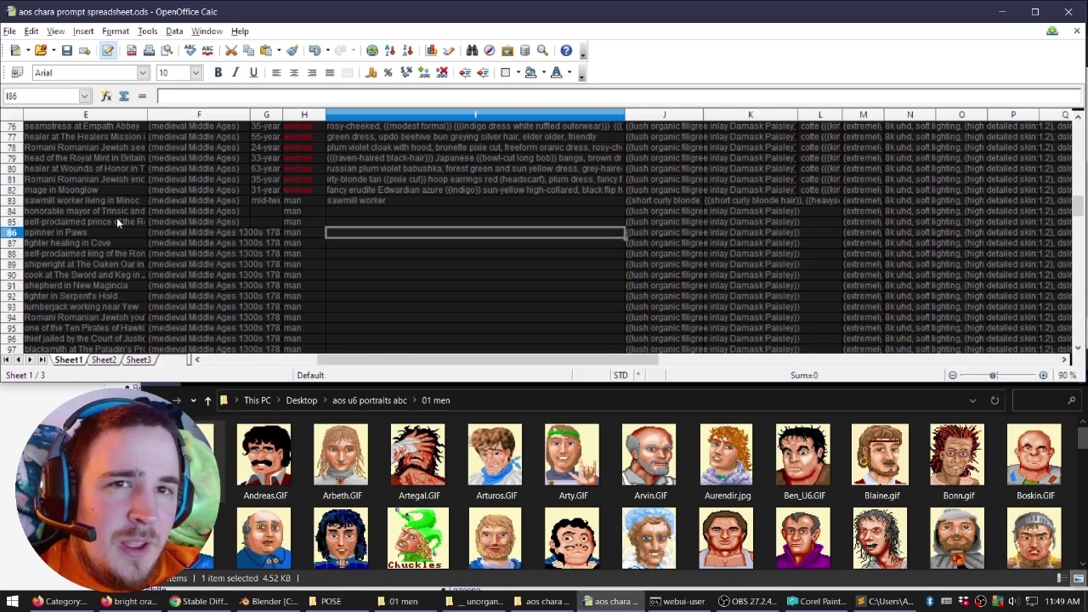
Enter "short wild black raven-haired mustache stubble brown clothes collar" as Andreas's description in cell I85.
{"action": "left_click_drag", "start_coordinate": [311, 360], "coordinate": [297, 360]}
{"action": "left_click", "coordinate": [52, 221]}
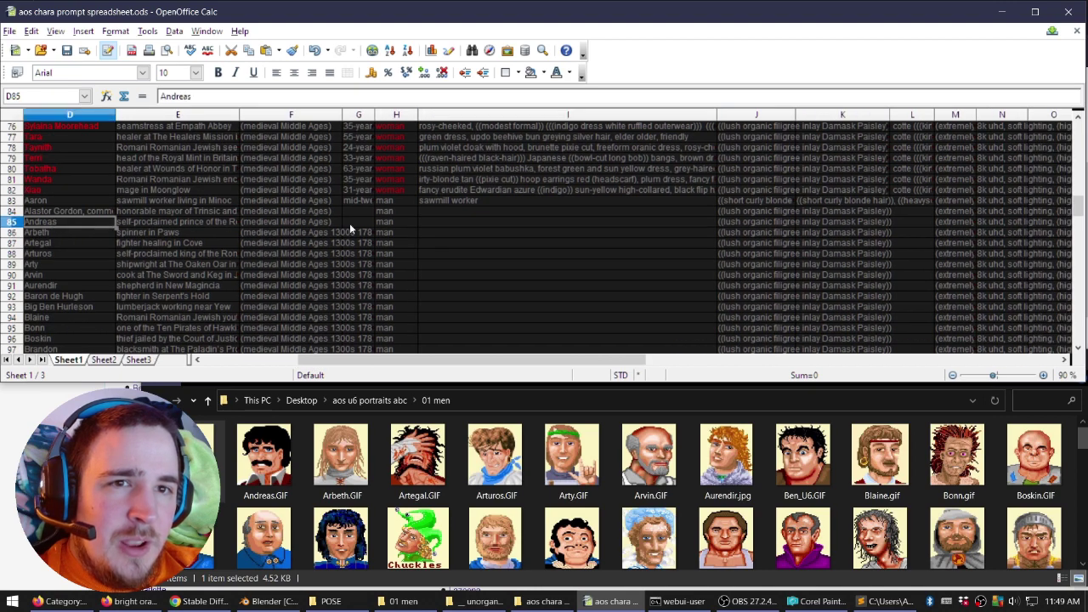
{"action": "left_click", "coordinate": [430, 223]}
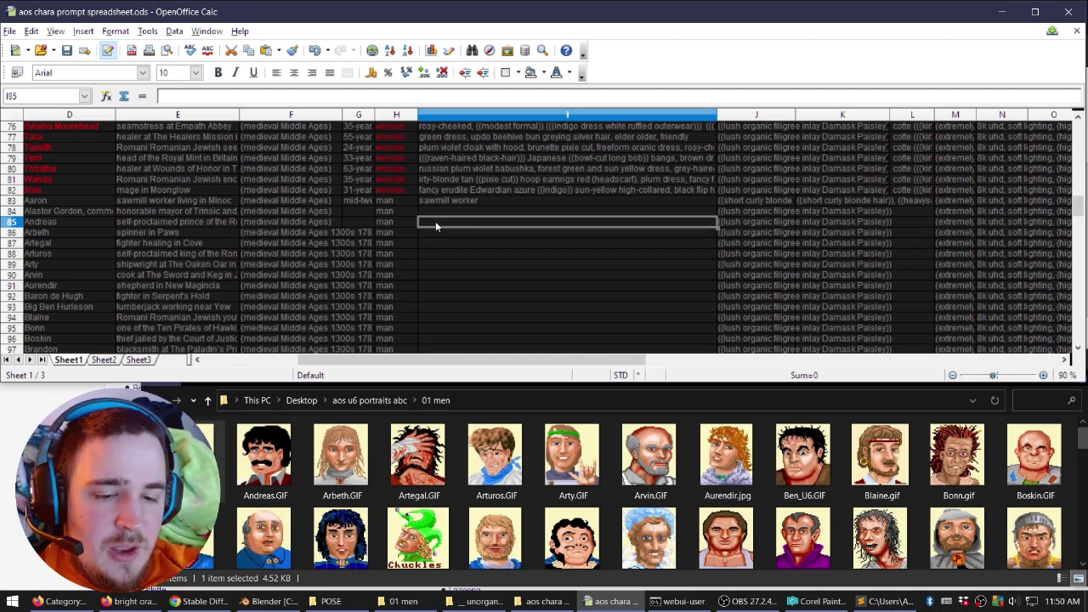
{"action": "type", "text": "short"}
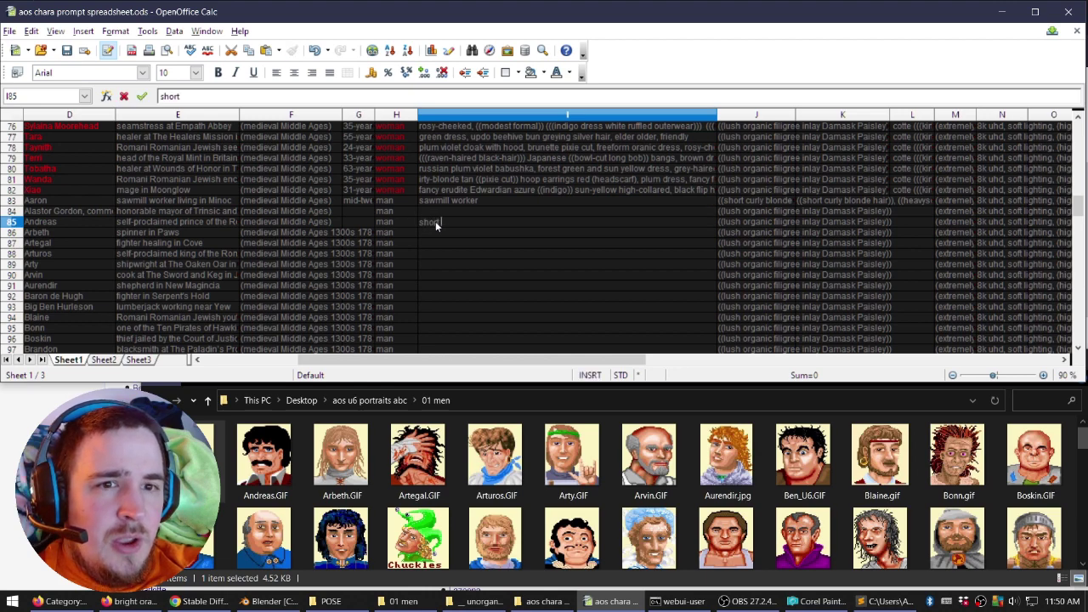
{"action": "type", "text": " wild black rav"}
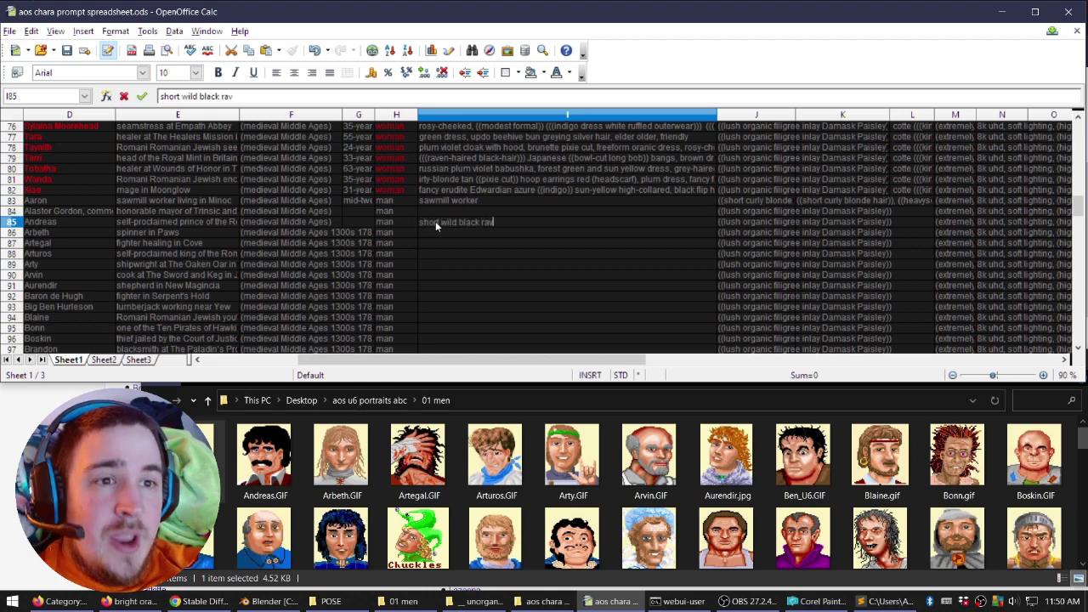
{"action": "type", "text": "en-haired"}
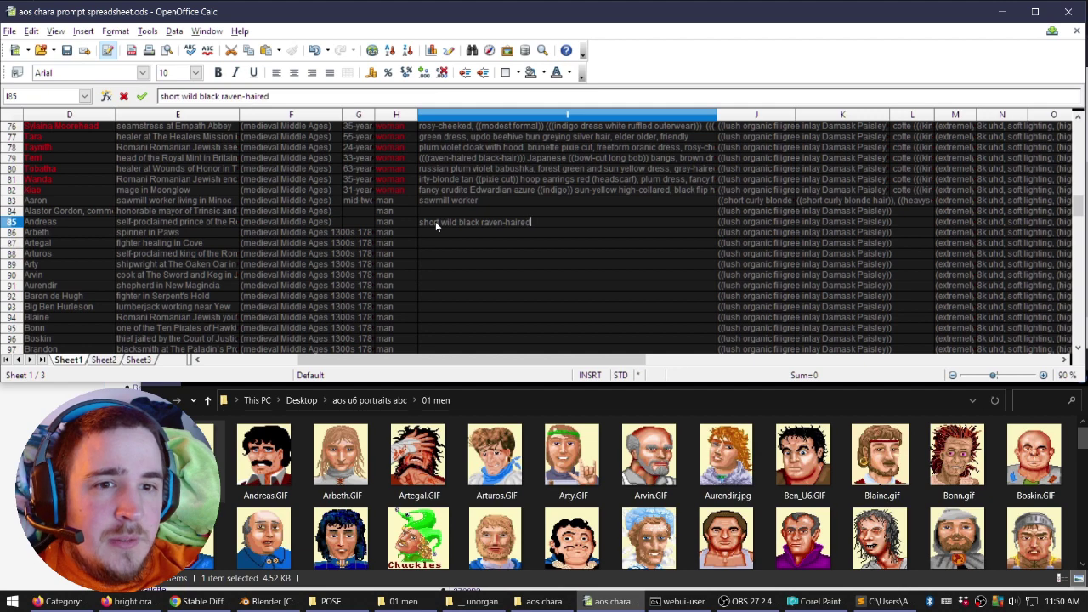
{"action": "type", "text": " mustache"}
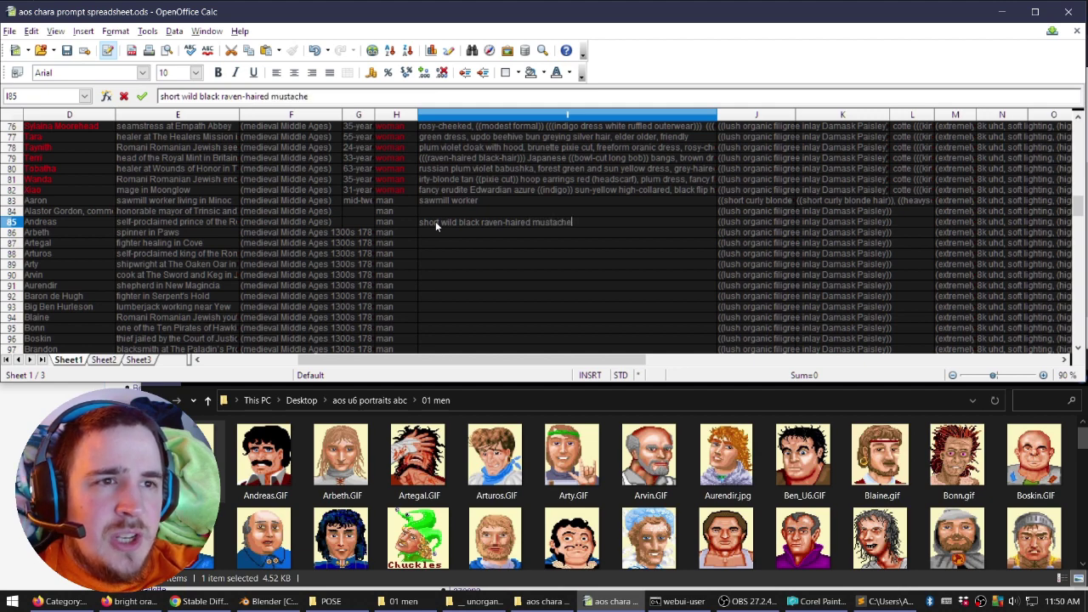
{"action": "type", "text": " stubble "}
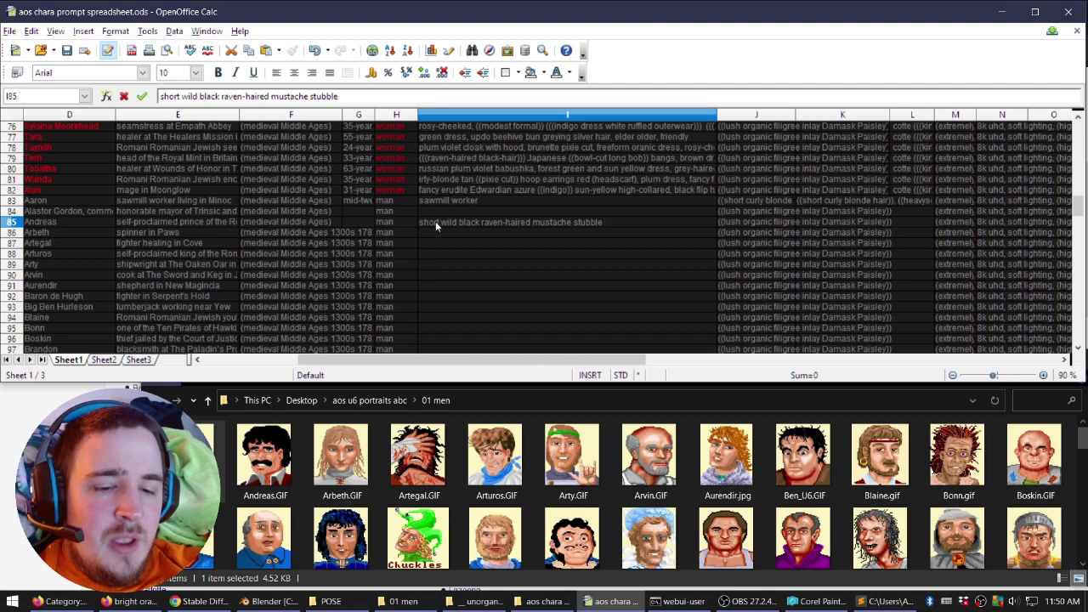
{"action": "type", "text": "brown clothes collar"}
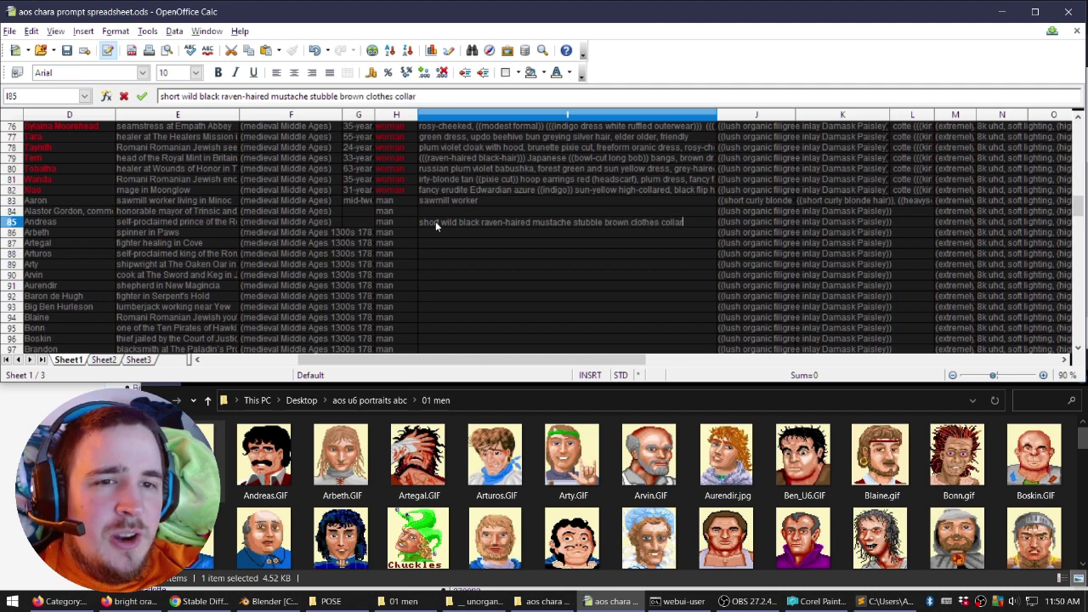
{"action": "key", "text": "Up"}
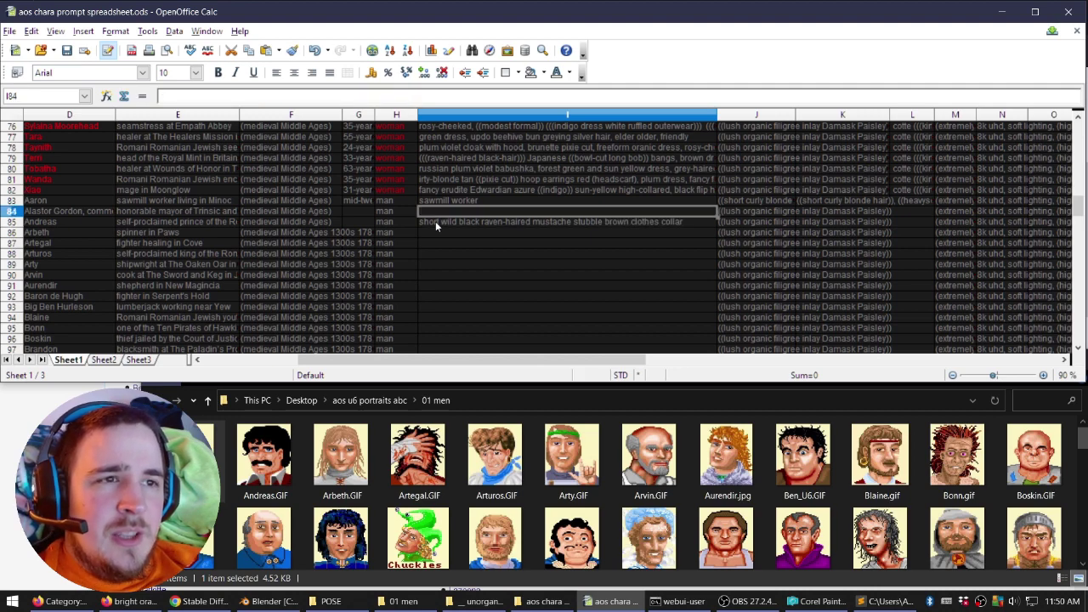
Append "Ron Jeremy" to the end of Andreas's description in cell I85.
{"action": "left_click", "coordinate": [109, 221]}
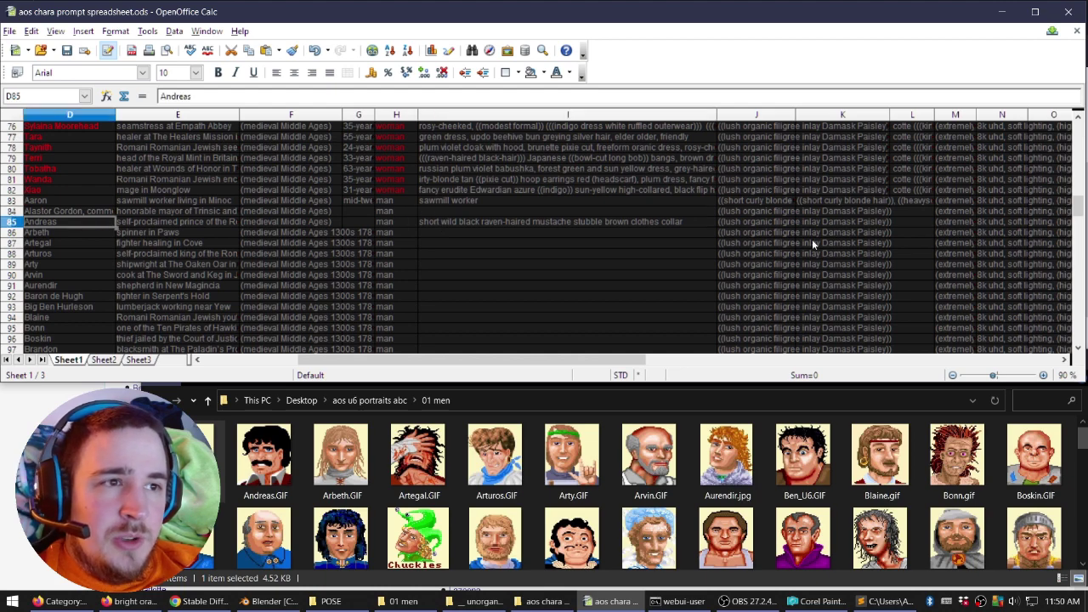
{"action": "left_click", "coordinate": [1012, 224], "text": "shift"}
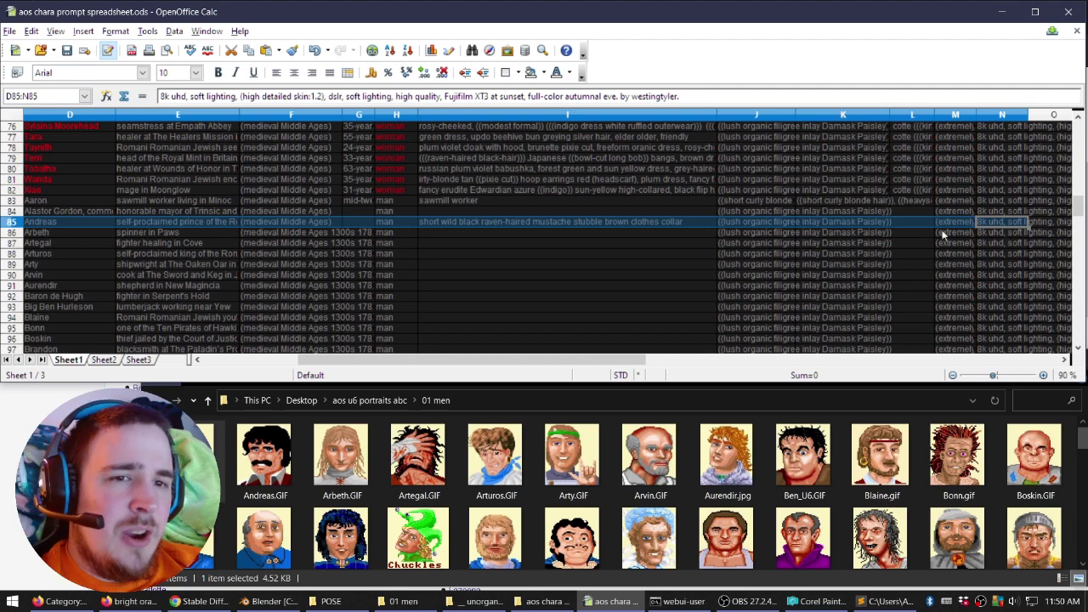
{"action": "left_click", "coordinate": [644, 241]}
{"action": "key", "text": "F2"}
{"action": "type", "text": "Ron"}
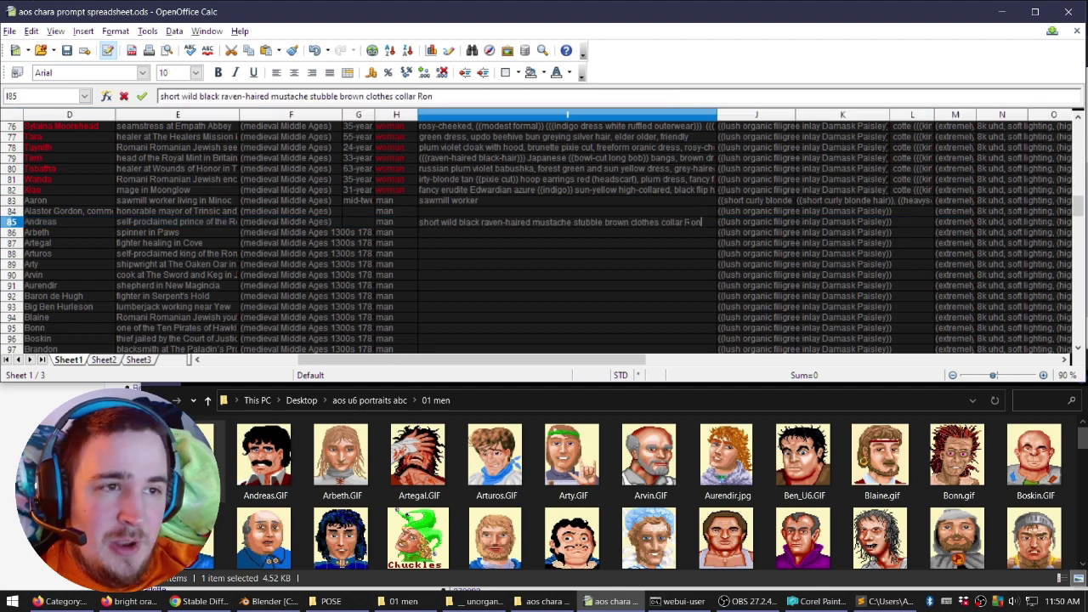
{"action": "type", "text": " Jeremy"}
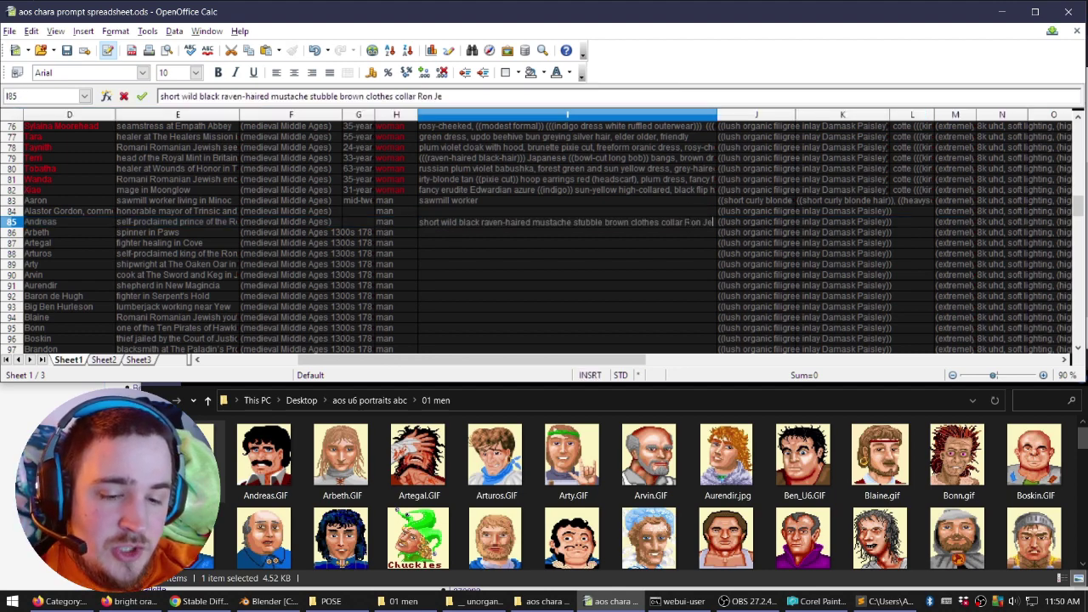
{"action": "key", "text": "Return"}
Transfer Andreas's row D85:O85 into the open text editor file, replacing the Doris prompt, and copy the resulting plain text.
{"action": "left_click", "coordinate": [109, 223]}
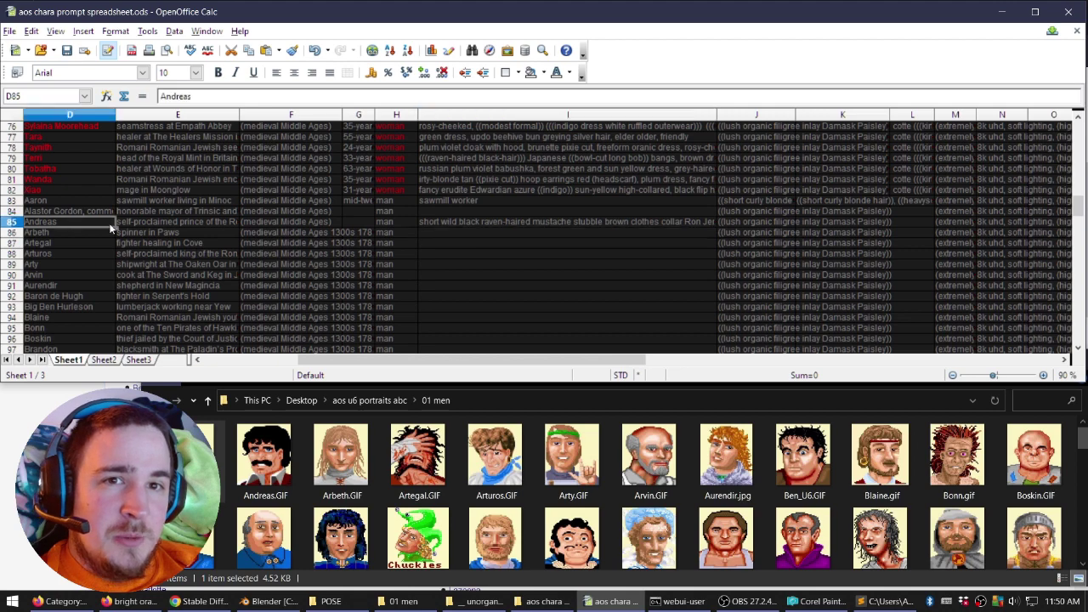
{"action": "left_click", "coordinate": [1032, 221], "text": "shift"}
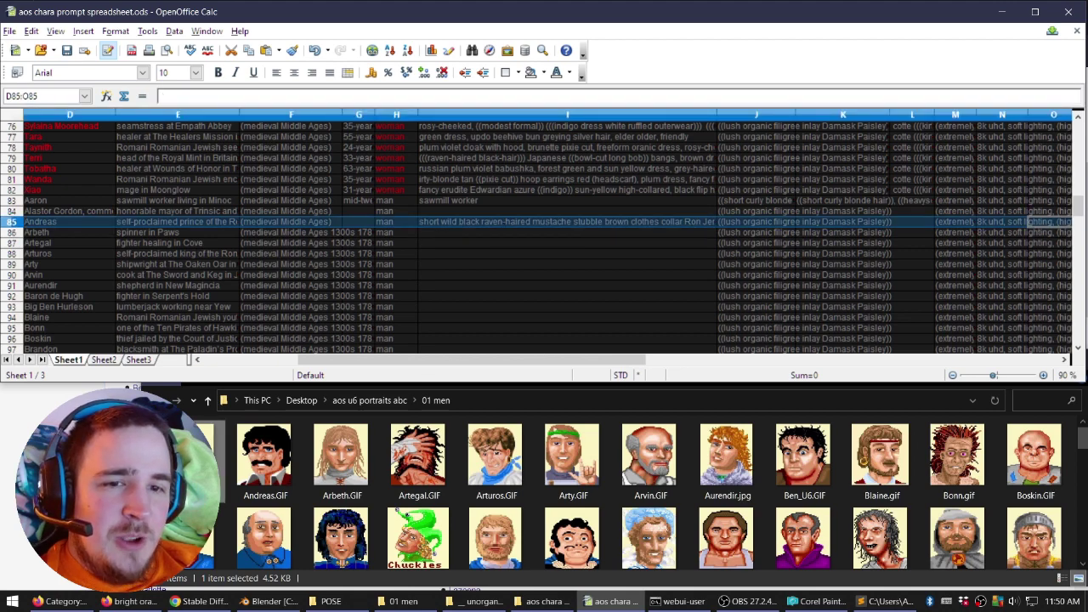
{"action": "left_click", "coordinate": [870, 600]}
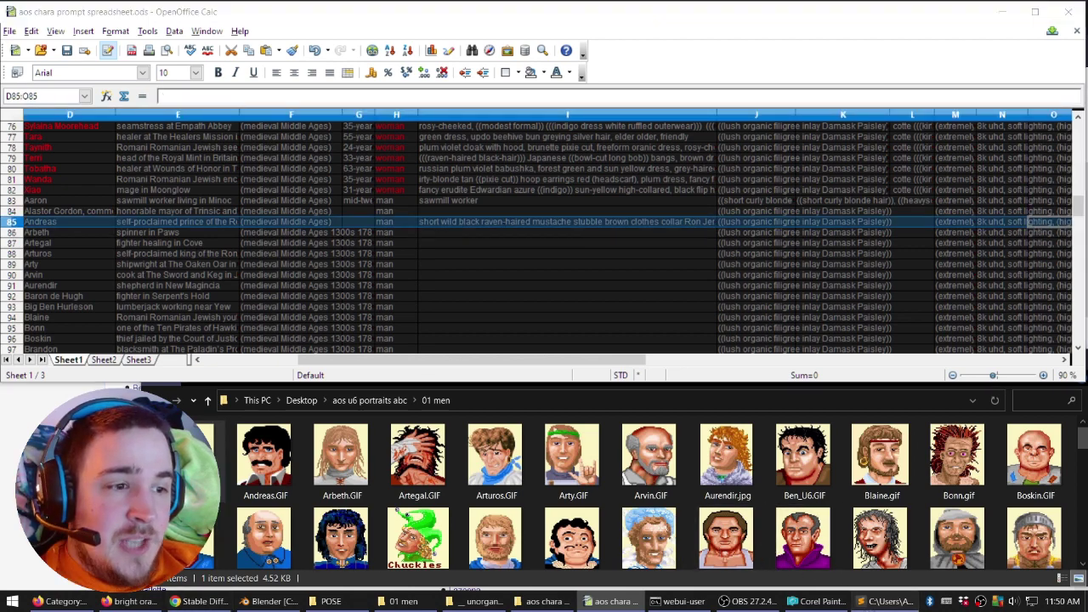
{"action": "left_click", "coordinate": [884, 601]}
{"action": "left_click", "coordinate": [624, 315]}
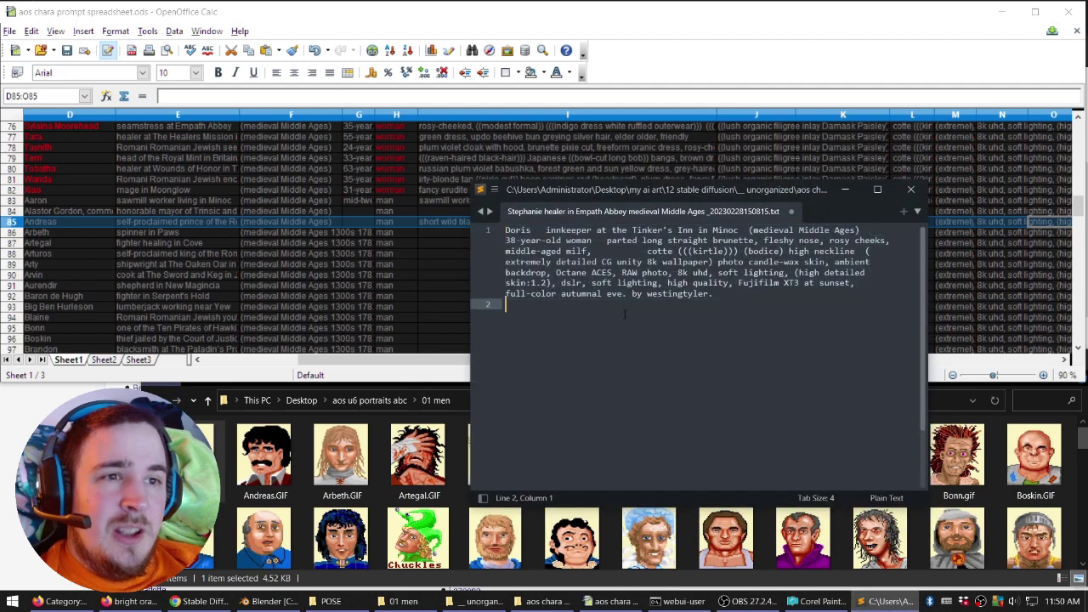
{"action": "key", "text": "ctrl+a"}
{"action": "type", "text": "Andreas\tself-proclaimed prince of the Romani Romanian Jewish\t(medieval Middle Ages)\t\tman\tshort wild black raven-haired mustache stubble brown clothes collar Ron Jeremy\t((lush organic filigree inlay Damask Paisley))\t\t\t(extremely detailed CG unity 8k wallpaper) photo candle-wax skin, ambient backdrop, Octane ACES, RAW photo,\t8k uhd, soft lighting, (high detailed skin:1.2), dslr, soft lighting, high quality, Fujifilm XT3 at sunset, full-color autumnal eve. by westingtyler."}
{"action": "key", "text": "ctrl+a"}
{"action": "key", "text": "ctrl+c"}
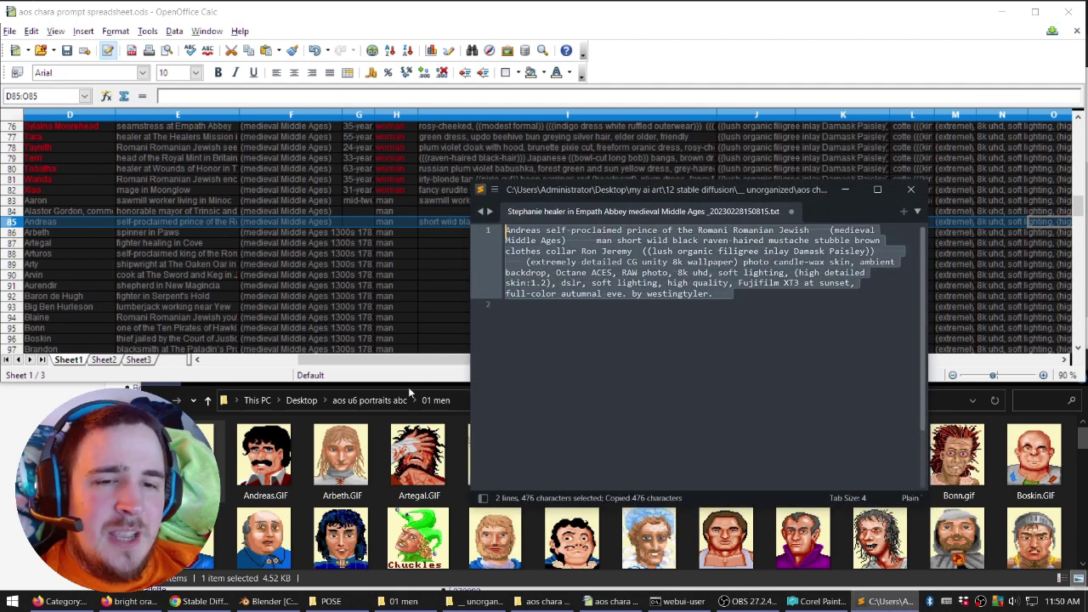
Switch to Stable Diffusion and replace the Doris prompt in txt2img with the copied Andreas prompt.
{"action": "left_click", "coordinate": [194, 601]}
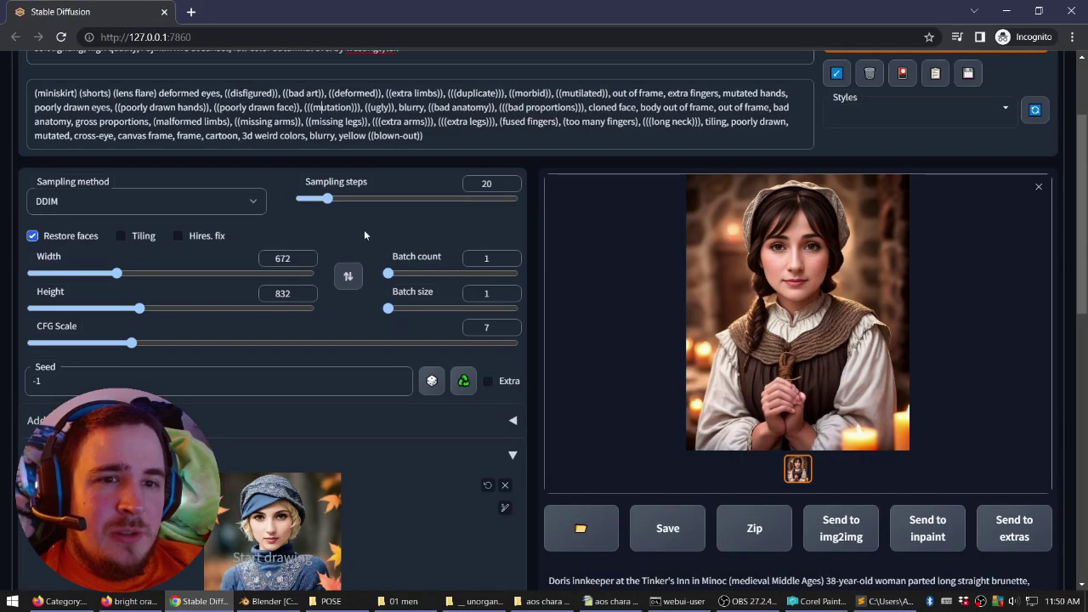
{"action": "scroll", "coordinate": [446, 340], "scroll_direction": "up", "scroll_amount": 2}
{"action": "left_click", "coordinate": [400, 188]}
{"action": "key", "text": "ctrl+a"}
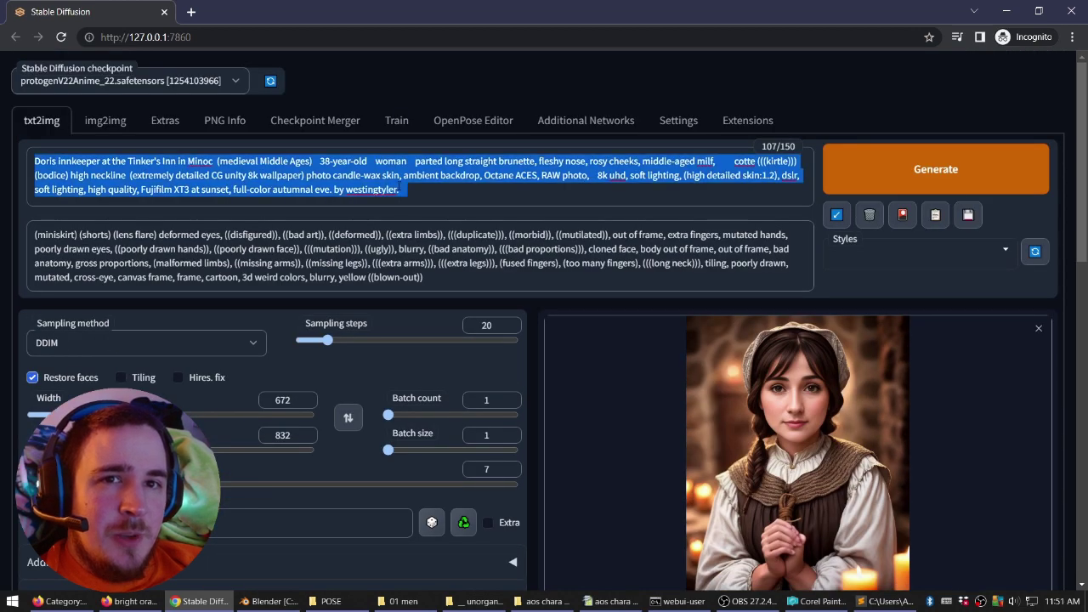
{"action": "key", "text": "ctrl+v"}
{"action": "key", "text": "BackSpace"}
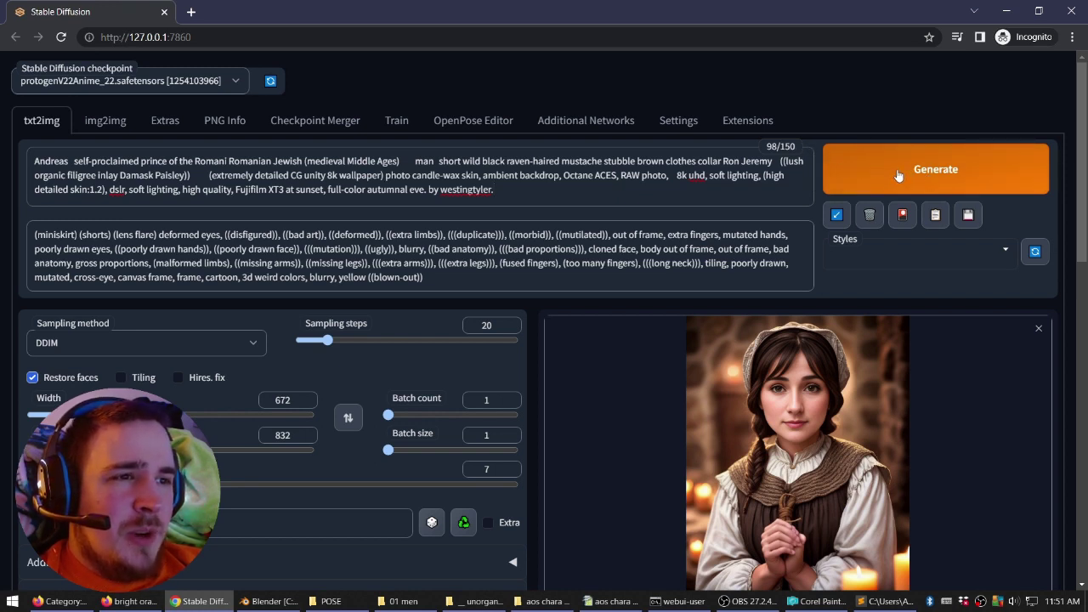
Swap the output dimensions to 832 wide by 672 high and load the three-view turnaround picture from the POSE folder into ControlNet - 0.
{"action": "scroll", "coordinate": [351, 400], "scroll_direction": "down", "scroll_amount": 2}
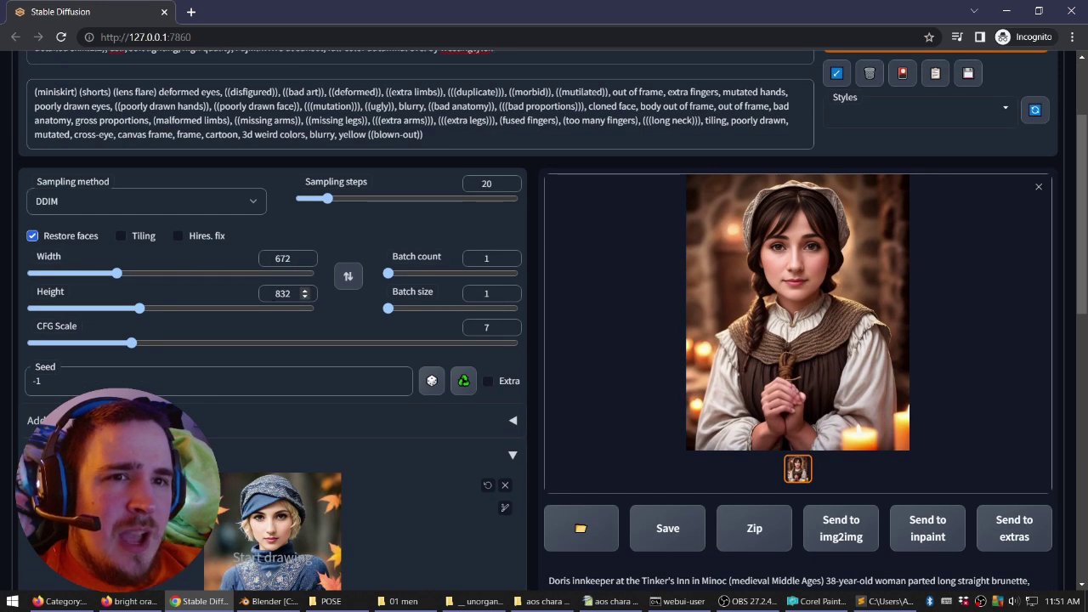
{"action": "left_click", "coordinate": [354, 282]}
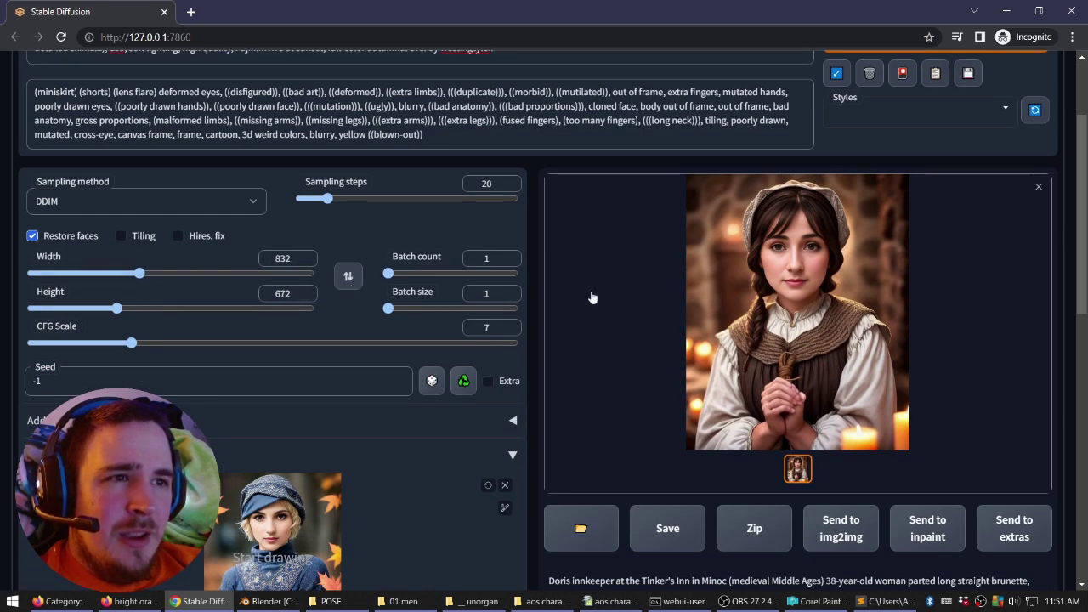
{"action": "scroll", "coordinate": [518, 359], "scroll_direction": "down", "scroll_amount": 2}
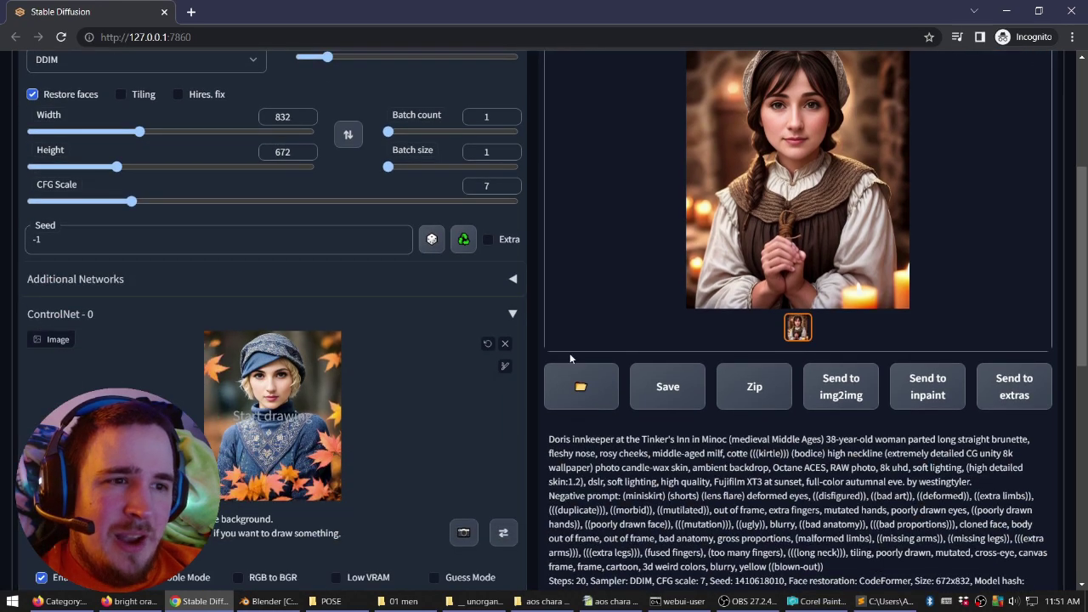
{"action": "scroll", "coordinate": [629, 349], "scroll_direction": "up", "scroll_amount": 4}
{"action": "scroll", "coordinate": [651, 348], "scroll_direction": "down", "scroll_amount": 3}
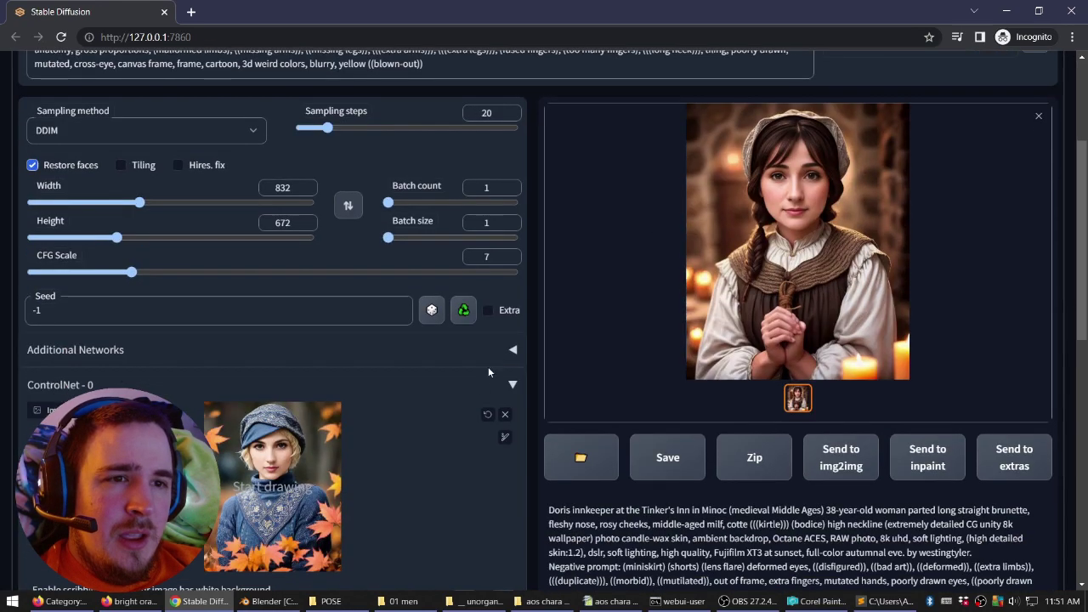
{"action": "left_click", "coordinate": [330, 601]}
{"action": "left_click_drag", "start_coordinate": [750, 324], "coordinate": [272, 480]}
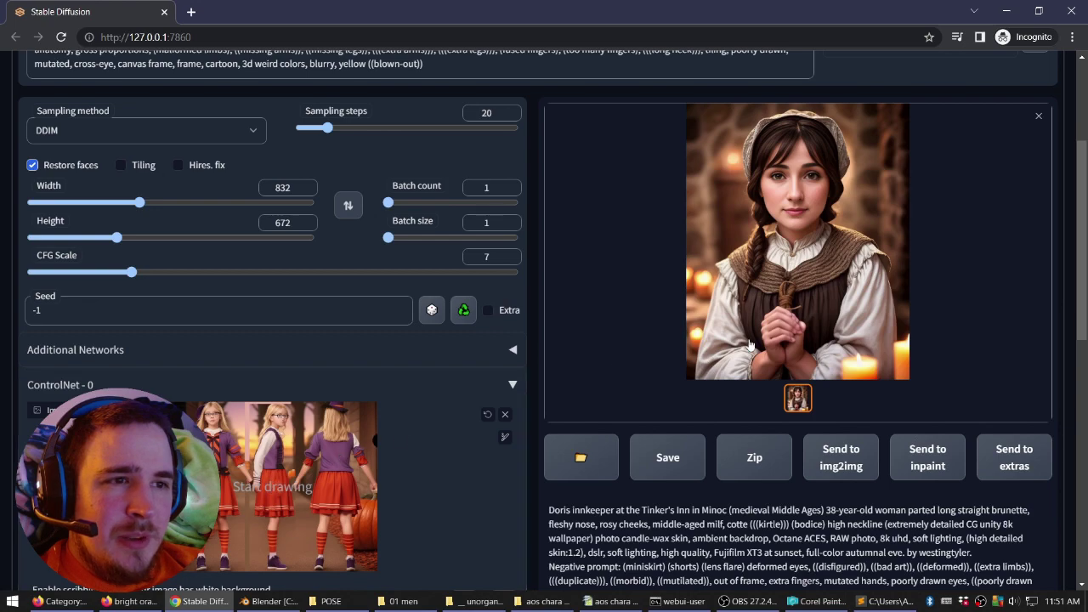
Check the ControlNet openpose settings and generate the Andreas character turnaround image.
{"action": "scroll", "coordinate": [469, 352], "scroll_direction": "down", "scroll_amount": 3}
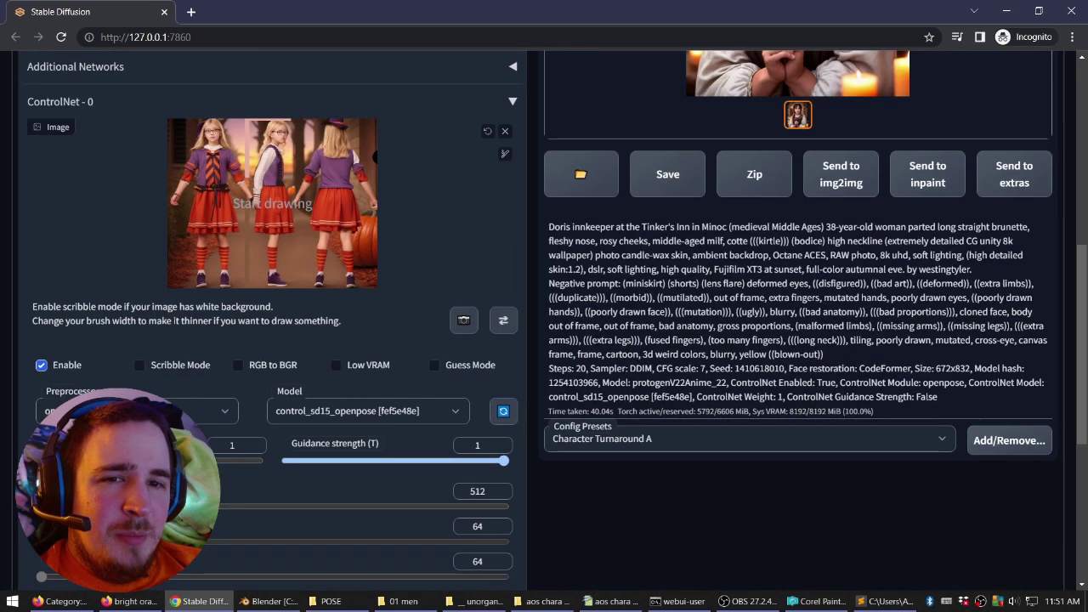
{"action": "scroll", "coordinate": [834, 319], "scroll_direction": "up", "scroll_amount": 5}
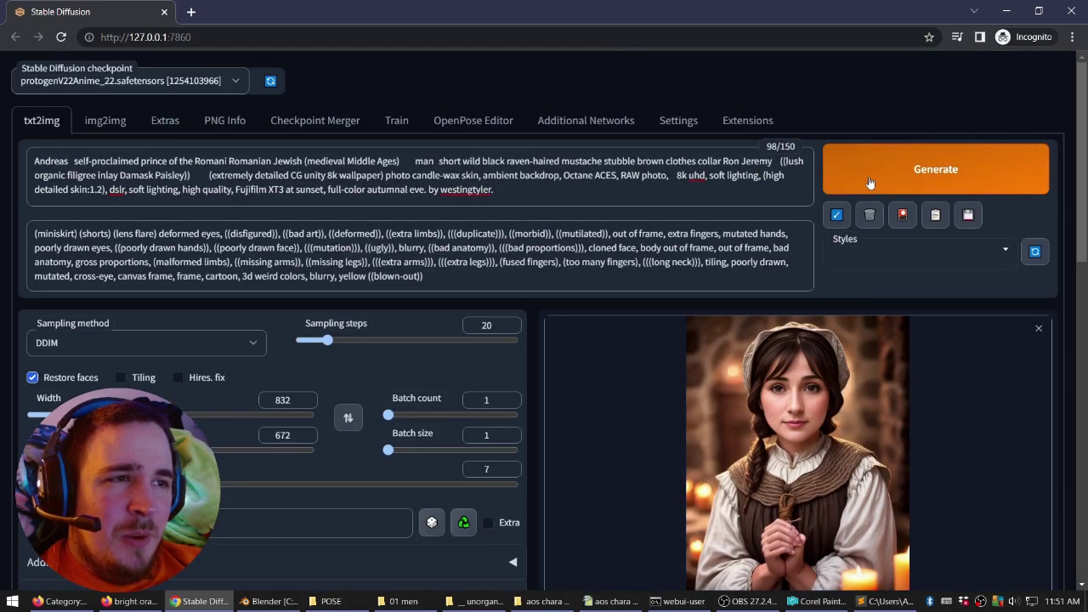
{"action": "left_click", "coordinate": [870, 182]}
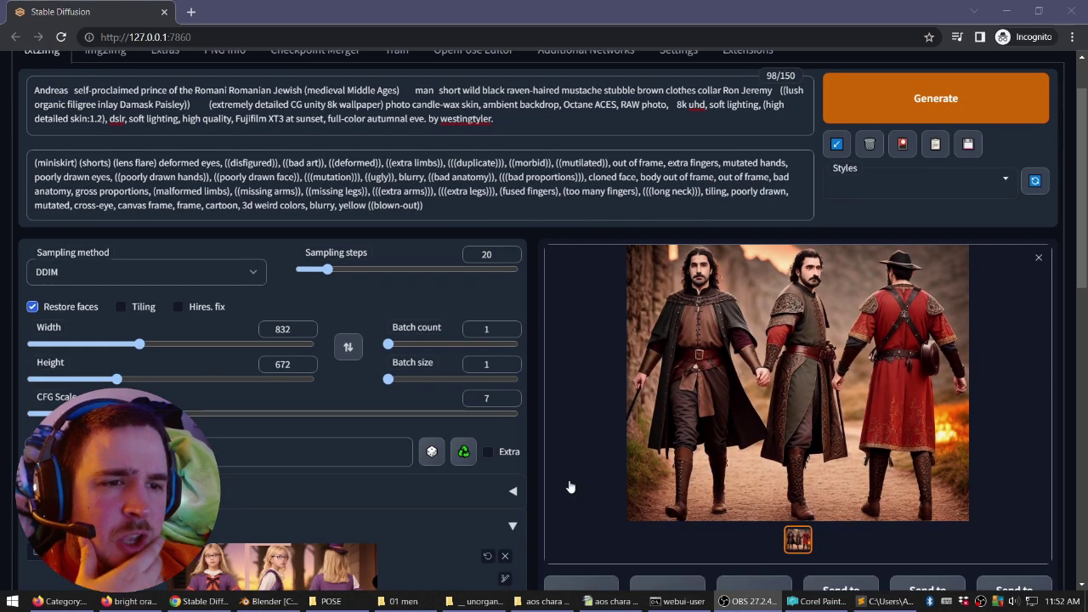
Compare the generated men with Andreas's portrait in the 01 men folder and add "((beard beared))" at the start of the negative prompt.
{"action": "left_click", "coordinate": [403, 601]}
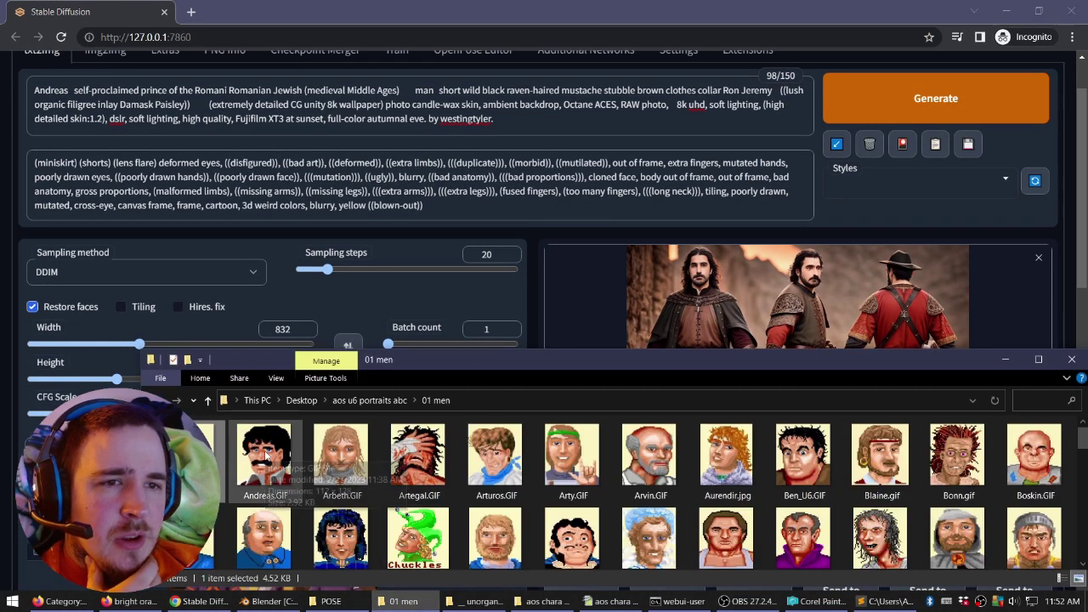
{"action": "scroll", "coordinate": [633, 283], "scroll_direction": "down", "scroll_amount": 1}
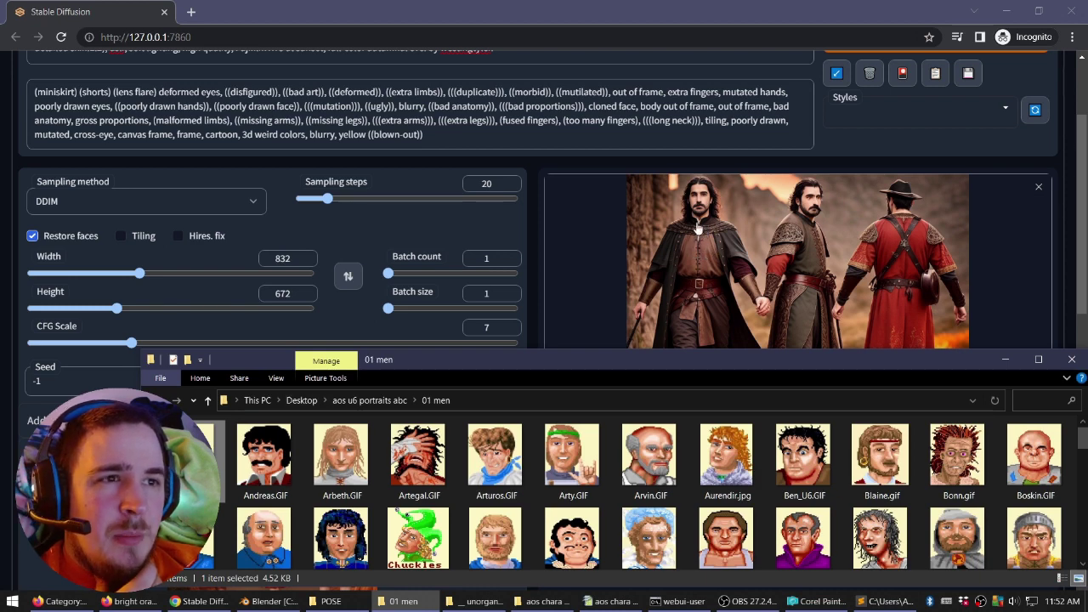
{"action": "scroll", "coordinate": [713, 239], "scroll_direction": "up", "scroll_amount": 1}
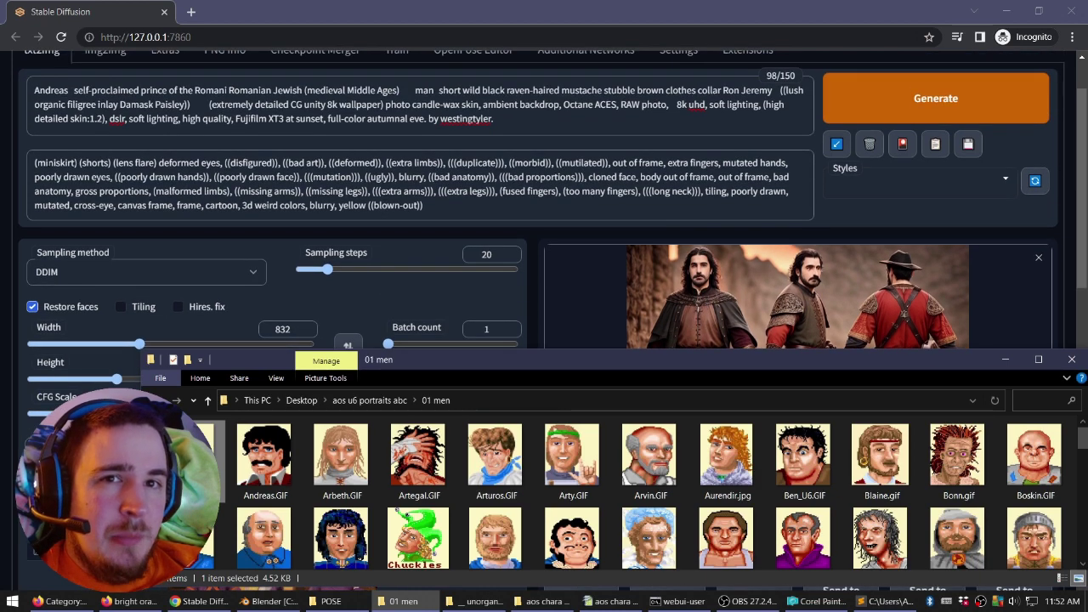
{"action": "left_click", "coordinate": [35, 162]}
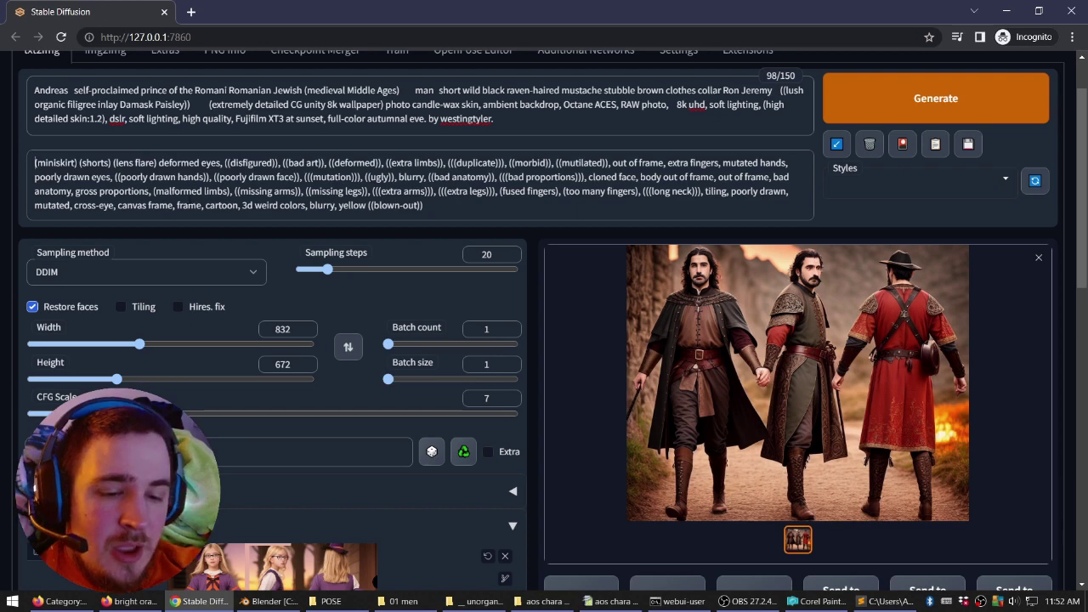
{"action": "type", "text": "(())beard))"}
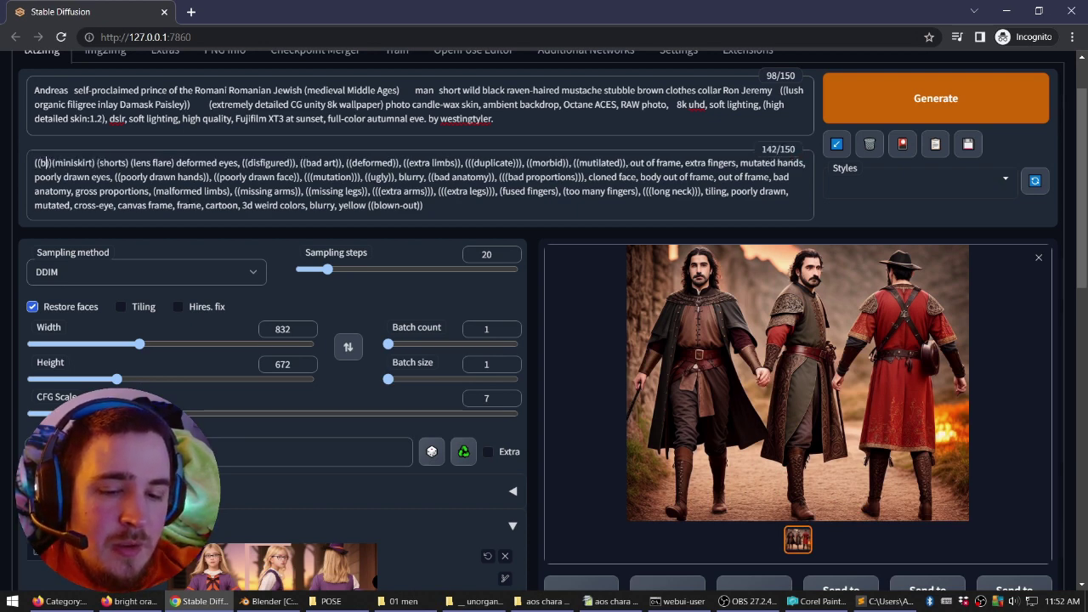
{"action": "type", "text": " beared"}
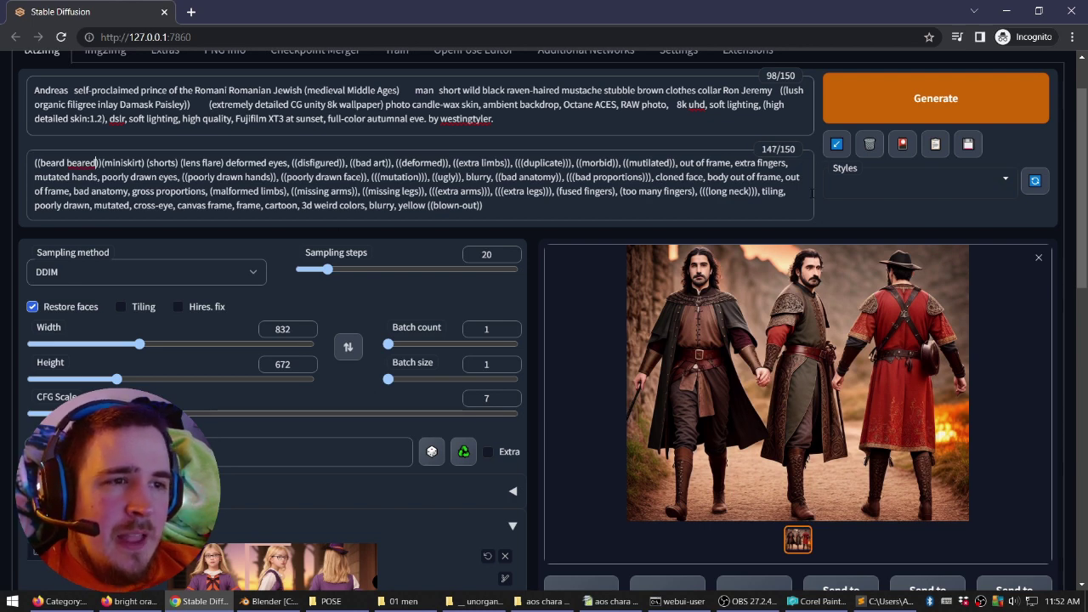
Recheck Andreas's portrait in the 01 men folder and start a new ChatGPT conversation in Firefox.
{"action": "left_click", "coordinate": [403, 601]}
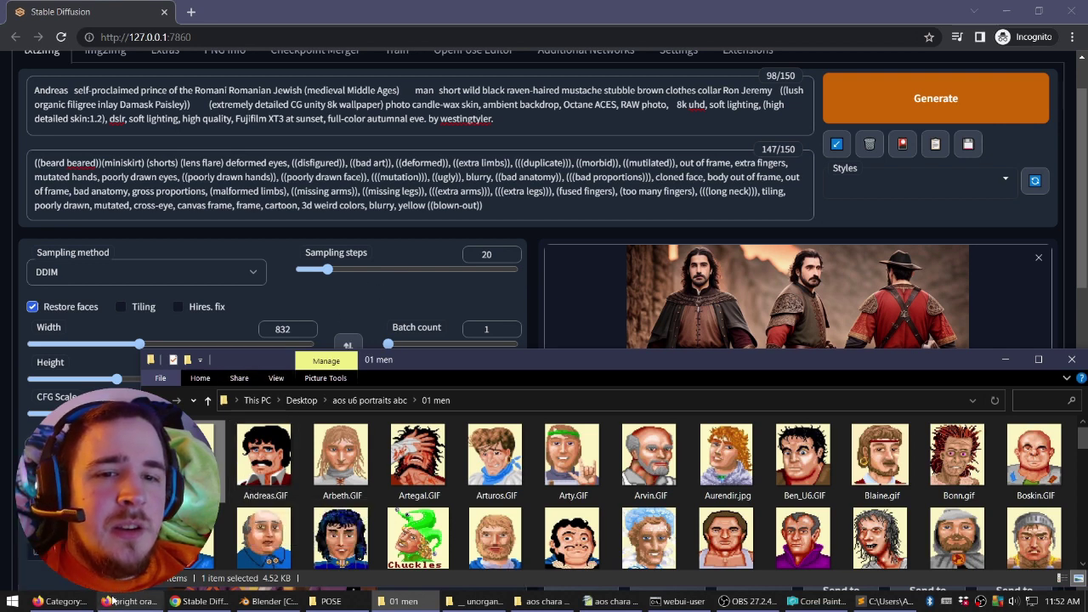
{"action": "left_click", "coordinate": [59, 601]}
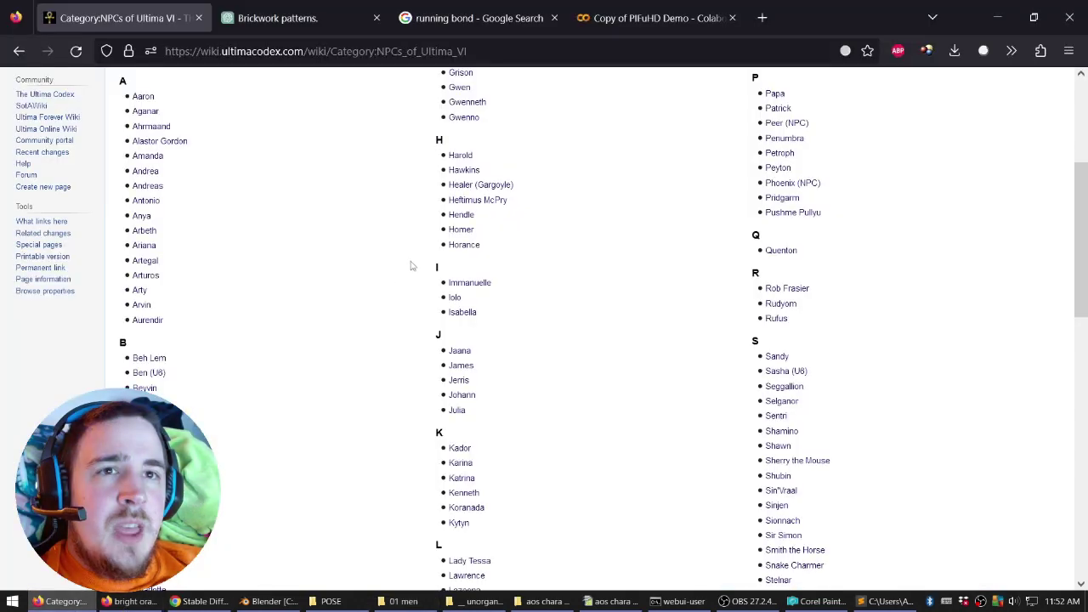
{"action": "left_click", "coordinate": [274, 22]}
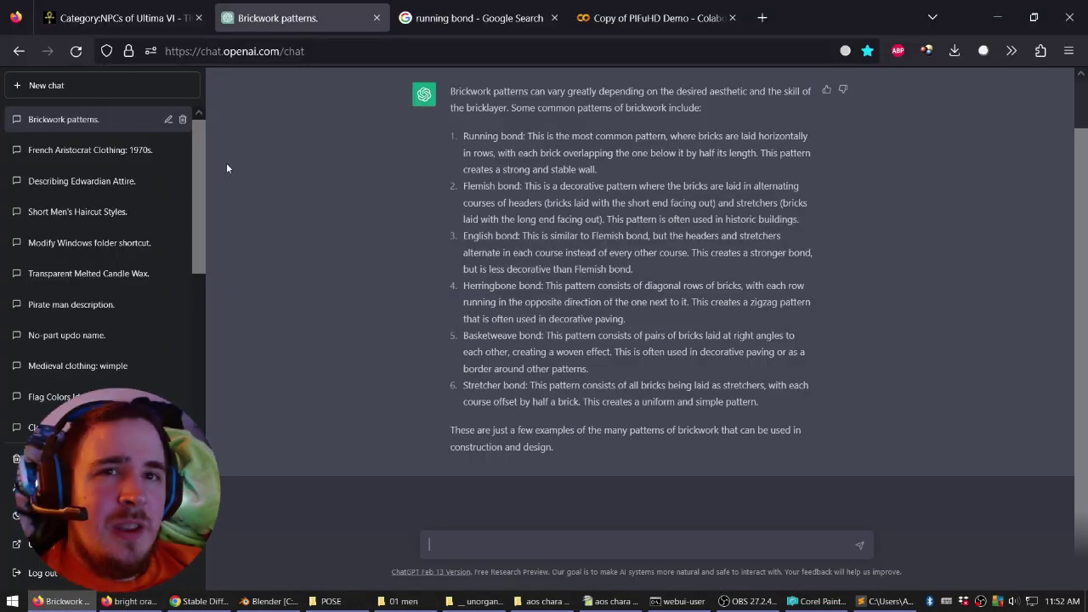
{"action": "left_click", "coordinate": [102, 86]}
{"action": "left_click", "coordinate": [502, 547]}
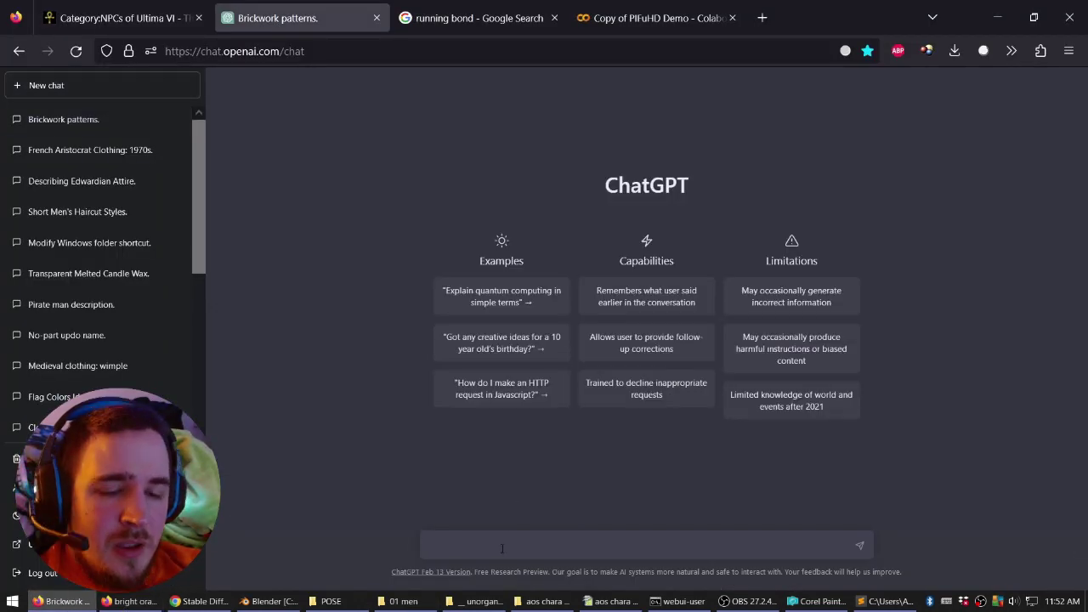
Ask ChatGPT "what's a word for when you have a white undershirt that has collar things that flip to the sides? medieval style?".
{"action": "type", "text": "what's "}
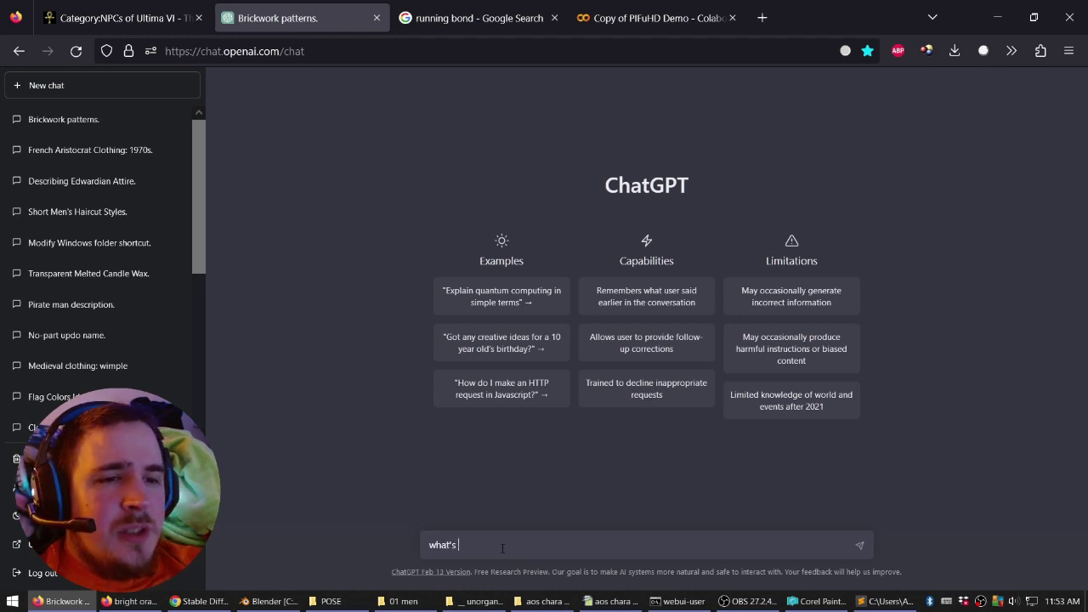
{"action": "type", "text": "a word for"}
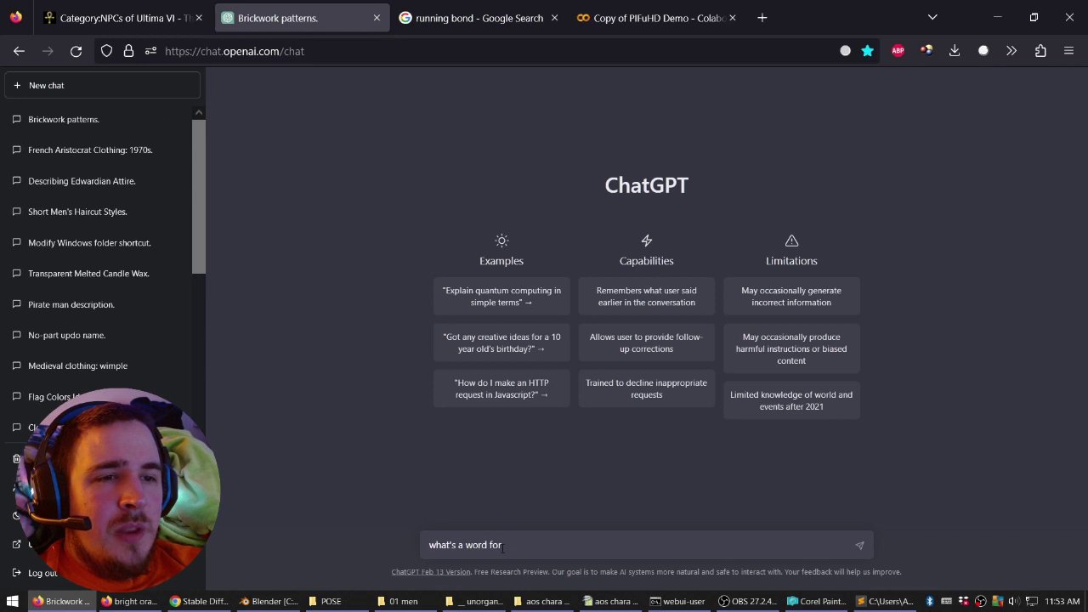
{"action": "type", "text": " when you hav"}
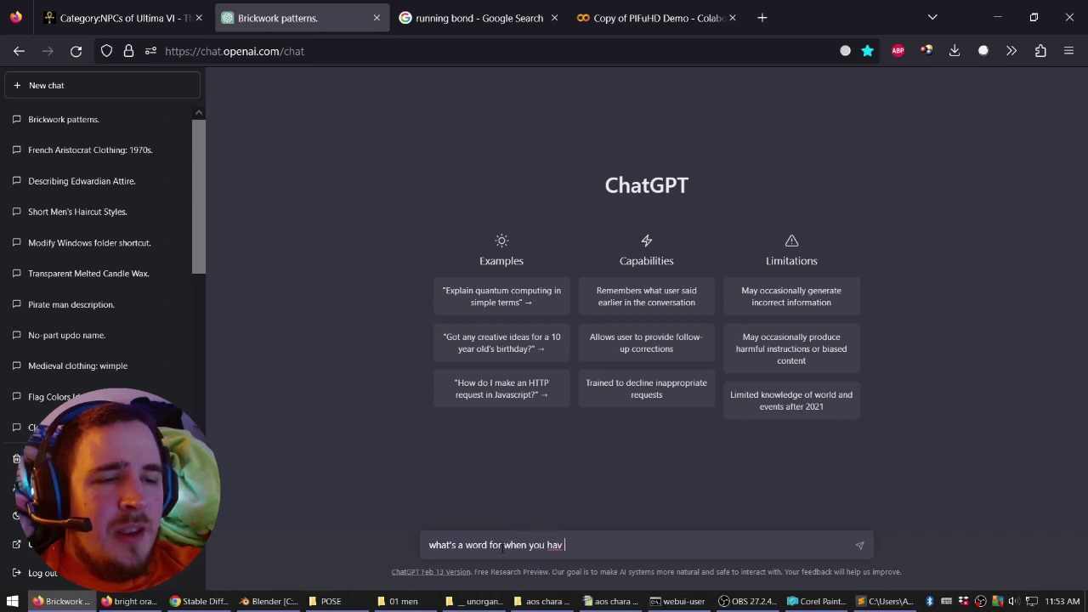
{"action": "type", "text": "e a white"}
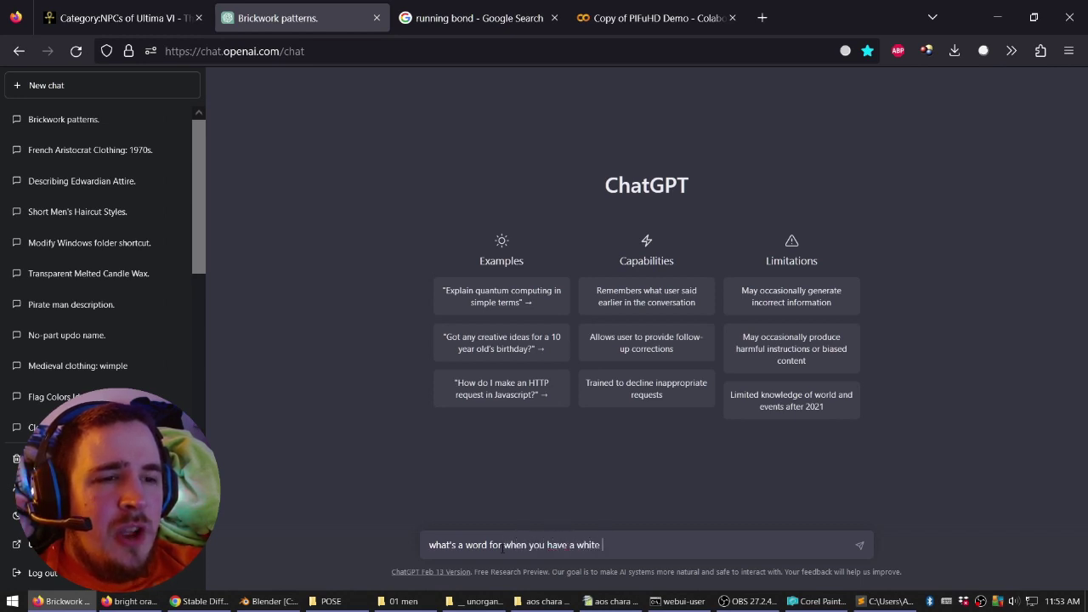
{"action": "type", "text": " undershir"}
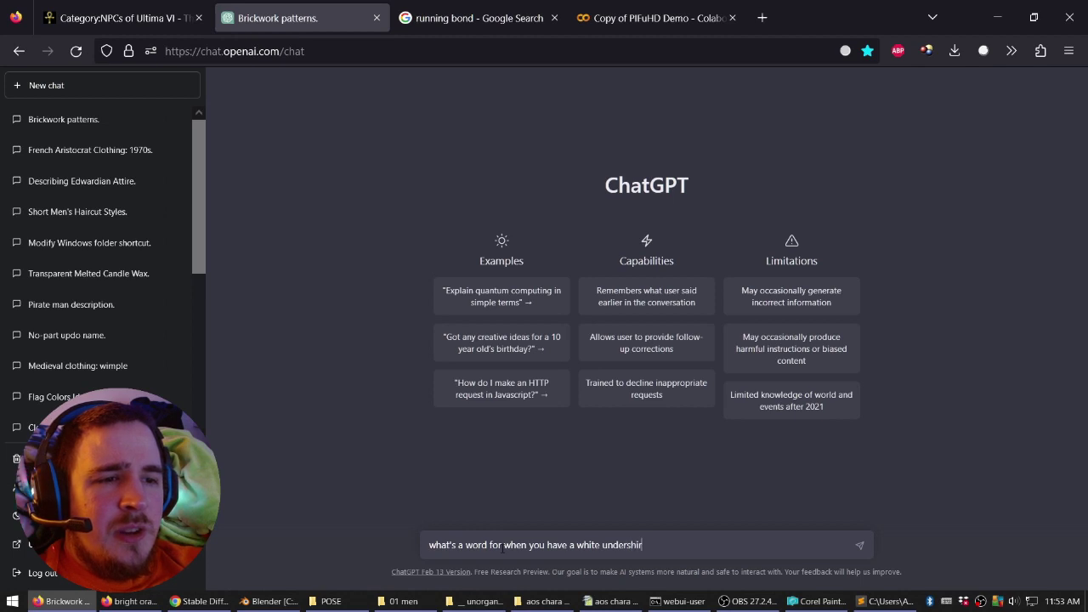
{"action": "type", "text": "t that has coll"}
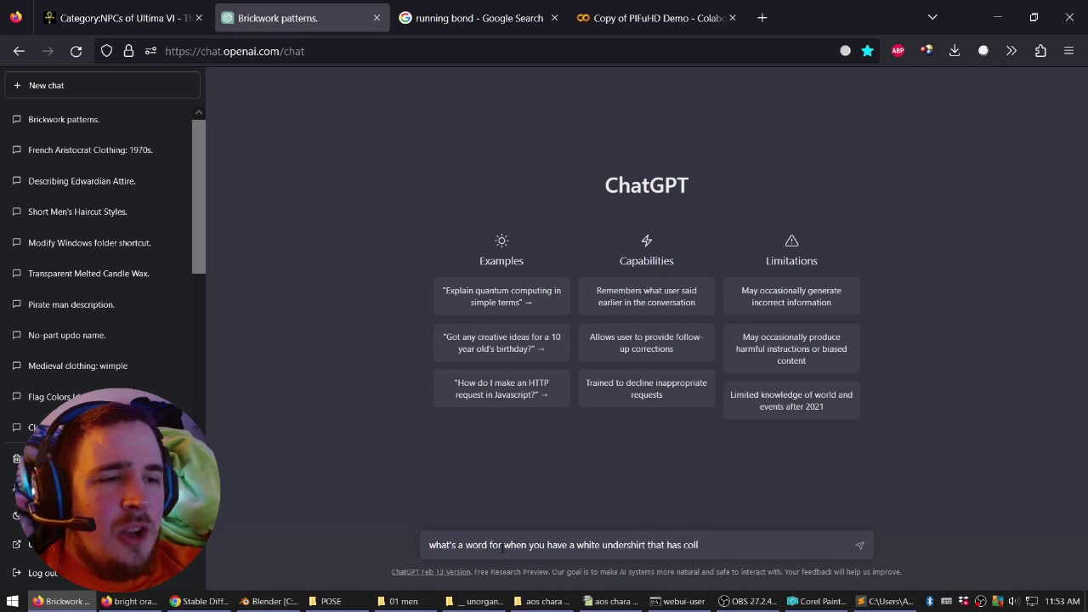
{"action": "type", "text": "ar things that flip t"}
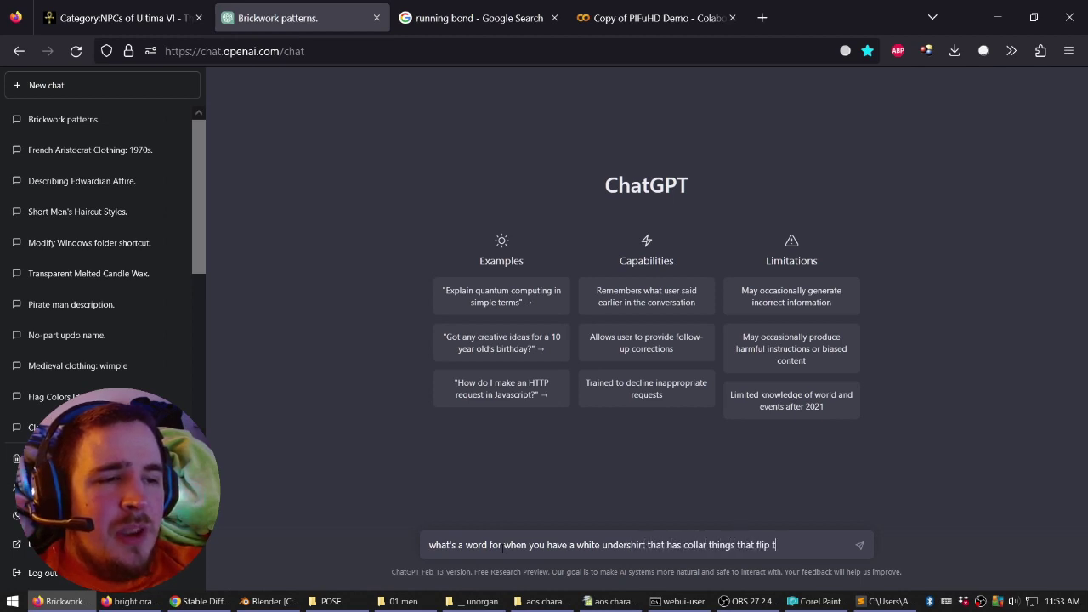
{"action": "type", "text": "o the sides?"}
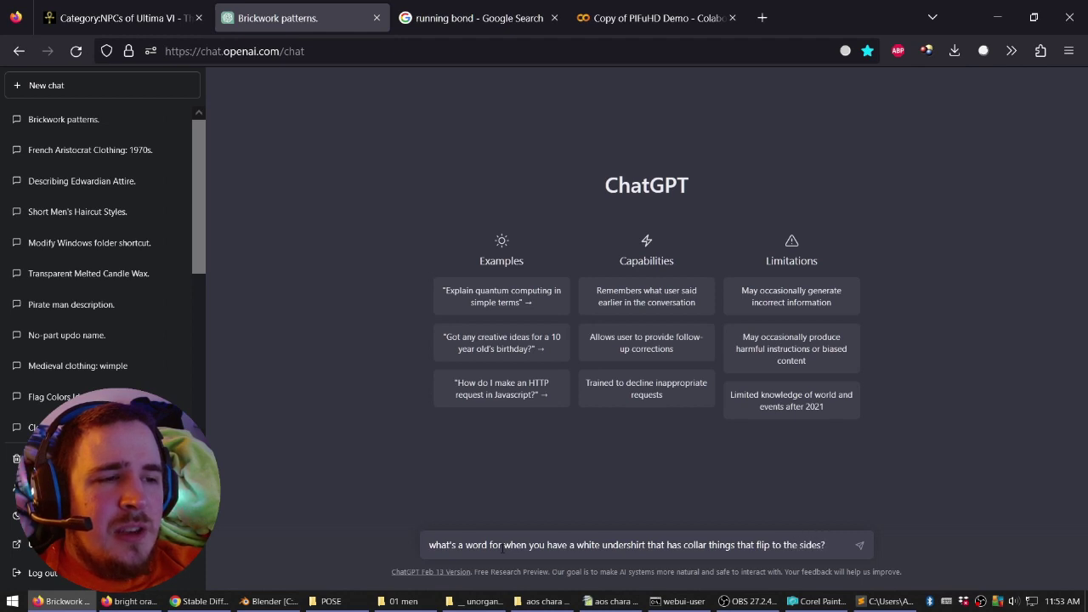
{"action": "type", "text": " medieva"}
{"action": "type", "text": "l st"}
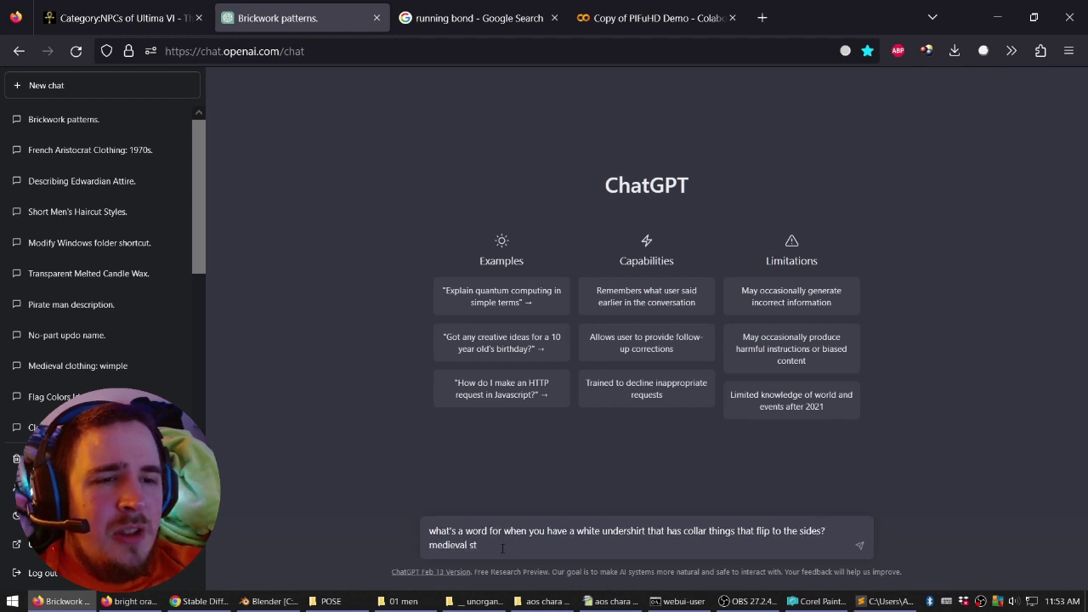
{"action": "type", "text": "yle?"}
{"action": "key", "text": "Return"}
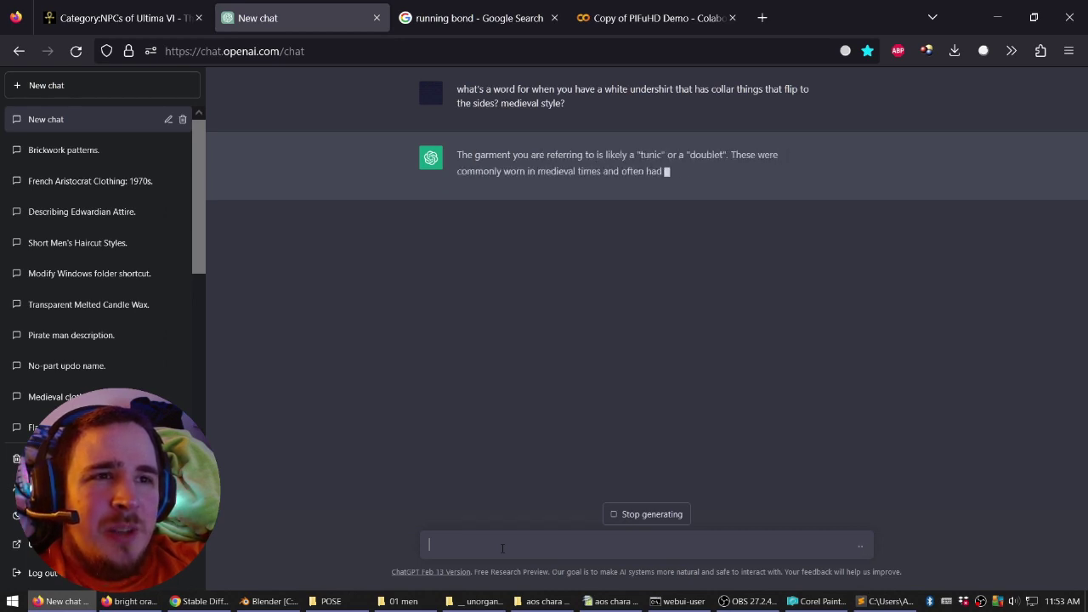
Search Google for "tunic" and then "doublet" in a new tab, and look at the image results for doublet.
{"action": "left_click", "coordinate": [761, 17]}
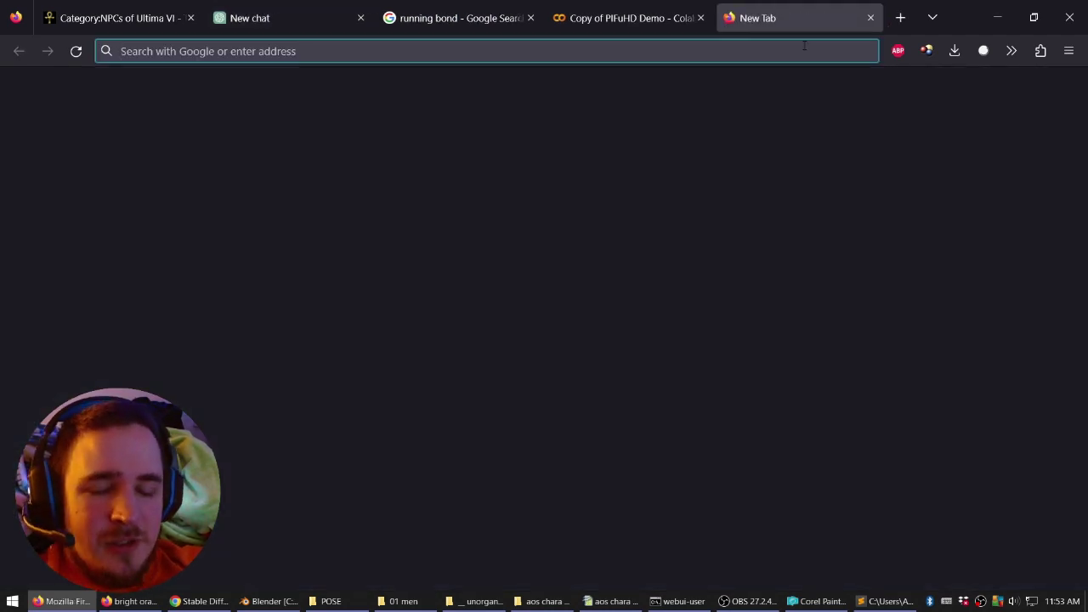
{"action": "type", "text": "tunic"}
{"action": "key", "text": "Return"}
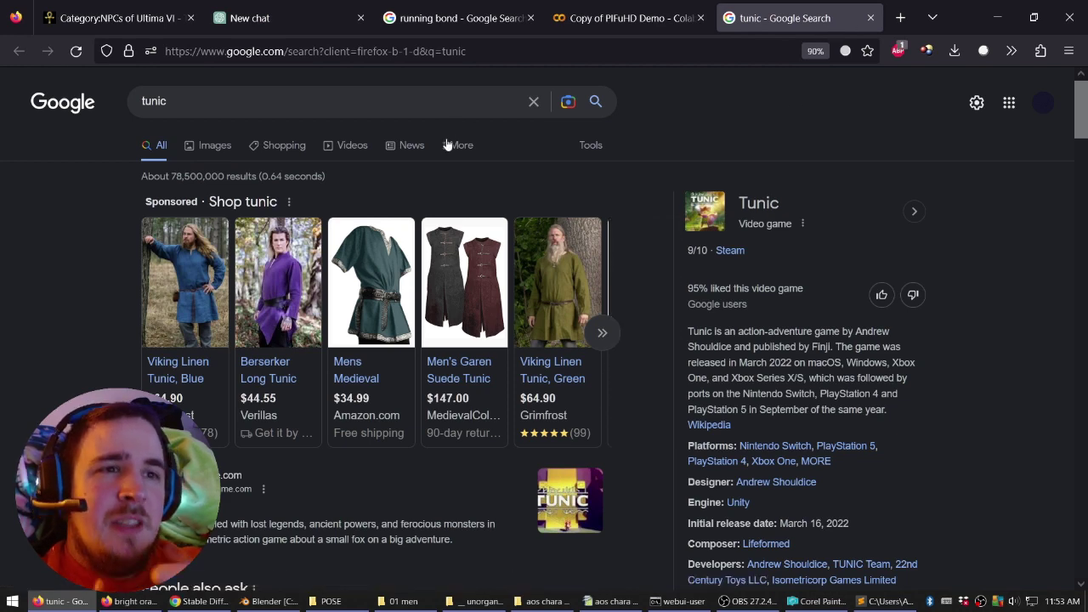
{"action": "left_click", "coordinate": [612, 18]}
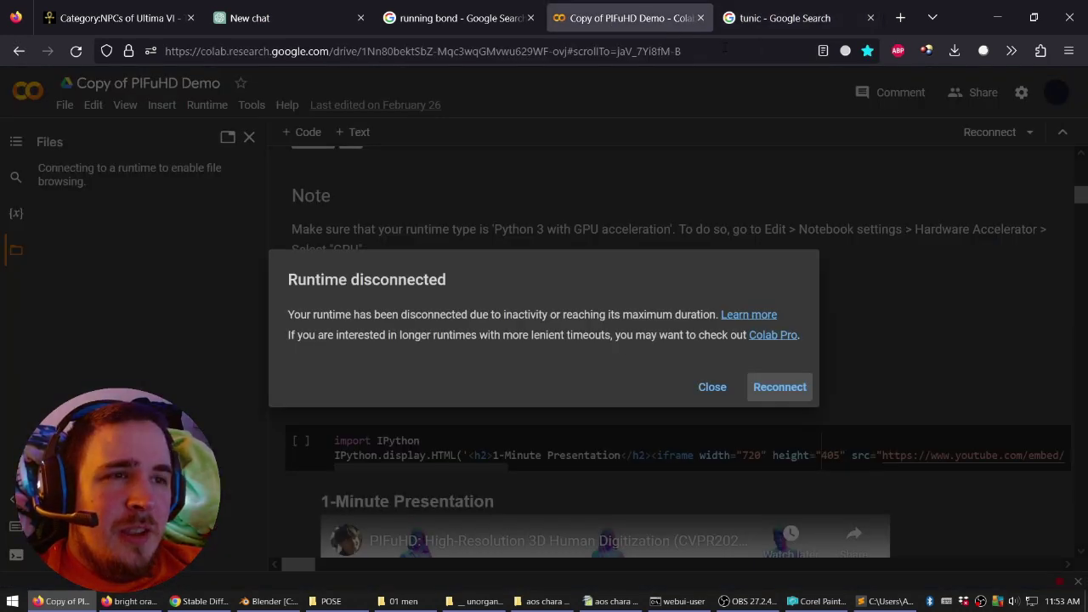
{"action": "left_click", "coordinate": [768, 31]}
{"action": "triple_click", "coordinate": [447, 101]}
{"action": "type", "text": "doublet"}
{"action": "key", "text": "Return"}
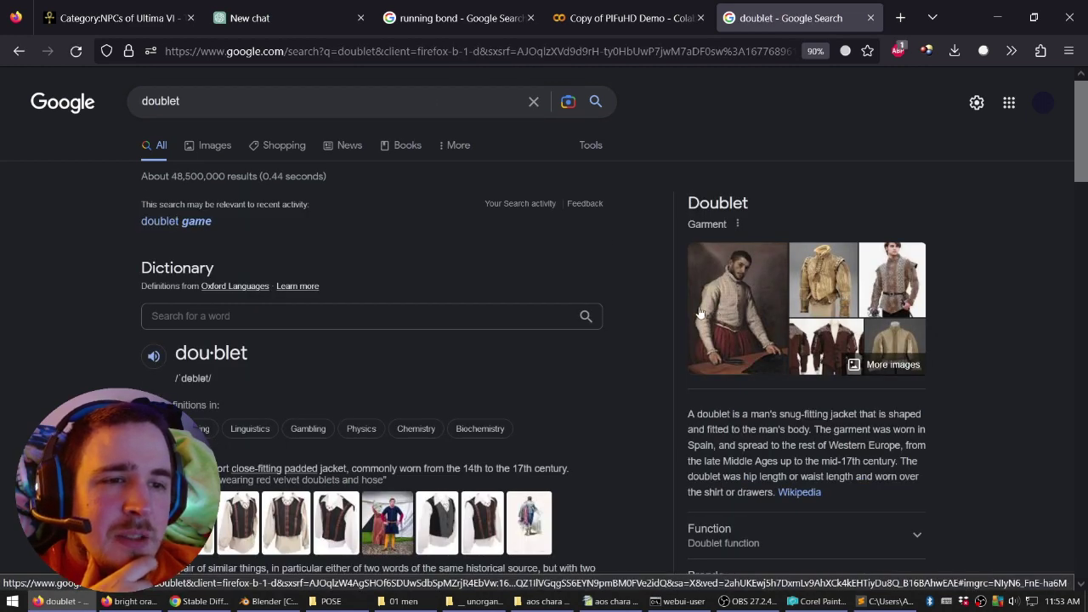
{"action": "left_click", "coordinate": [222, 153]}
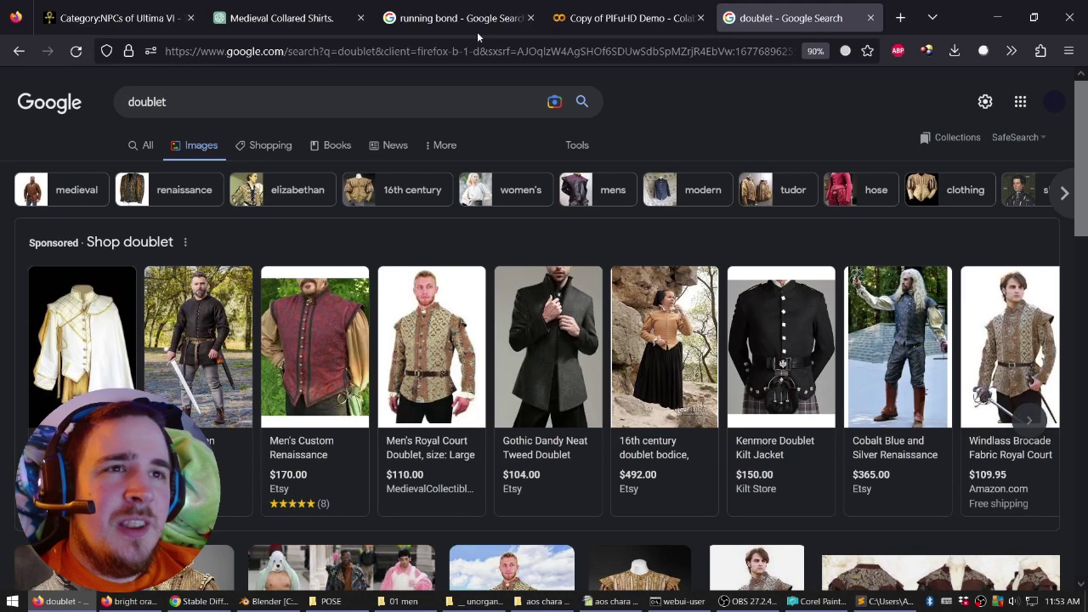
Reply to ChatGPT with "no, what is the collar called on a nice modern white dress shirt you wear under a vest?".
{"action": "left_click", "coordinate": [281, 17]}
{"action": "type", "text": "no, what is the"}
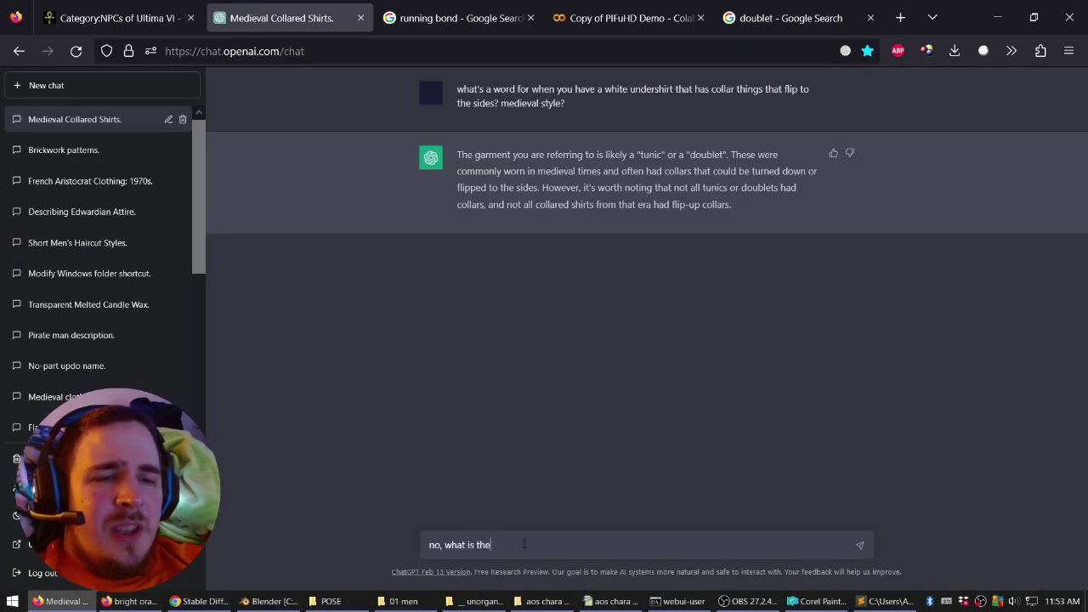
{"action": "type", "text": " collar called on a "}
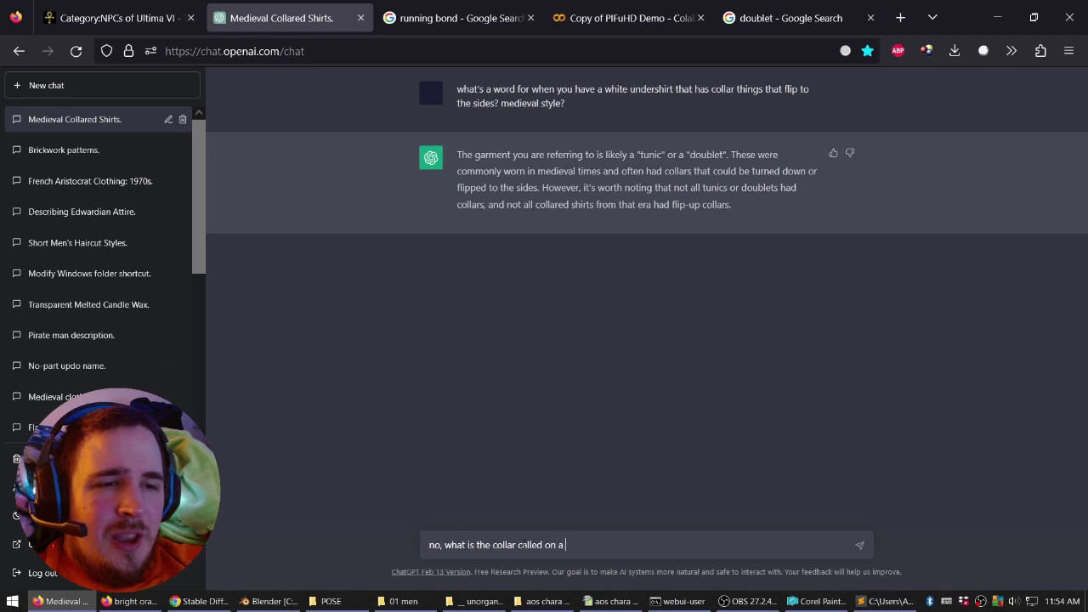
{"action": "type", "text": "nice modern white dre"}
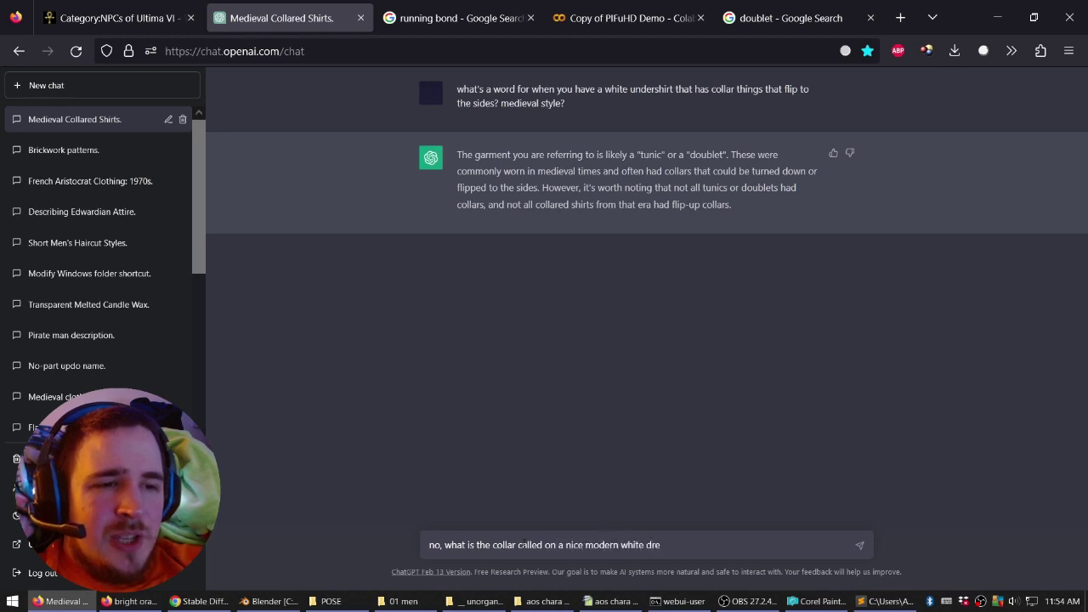
{"action": "type", "text": "ss shirt you wear"}
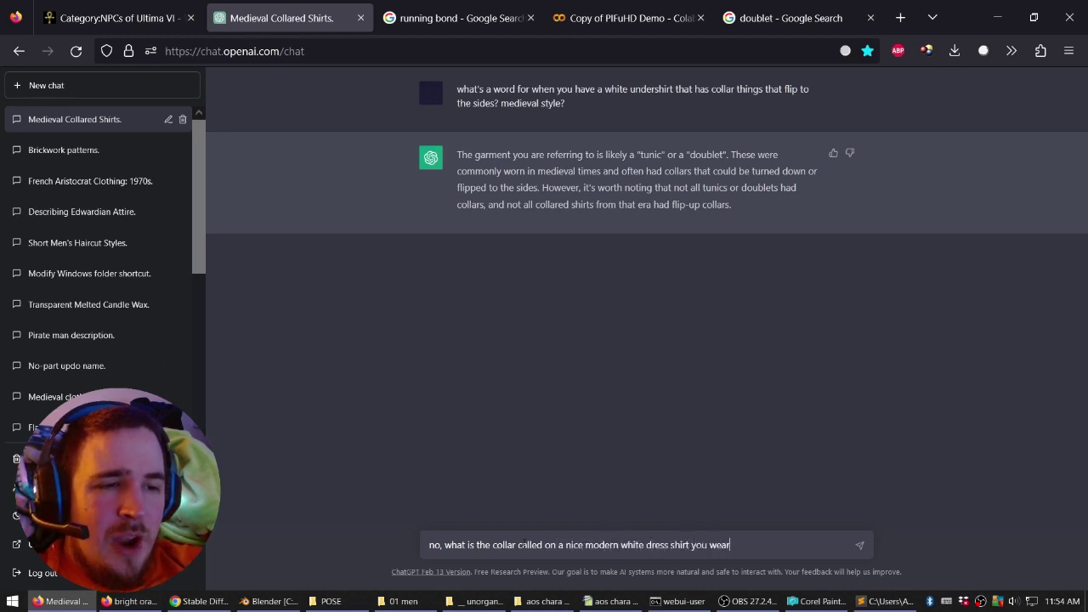
{"action": "type", "text": " under a ve"}
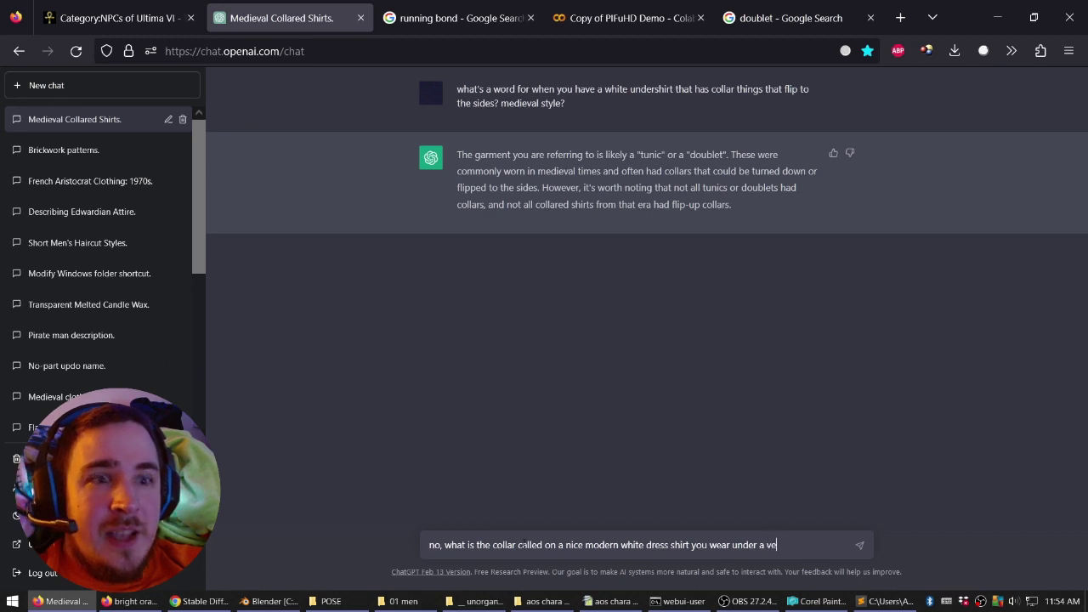
{"action": "type", "text": "st?"}
{"action": "key", "text": "Return"}
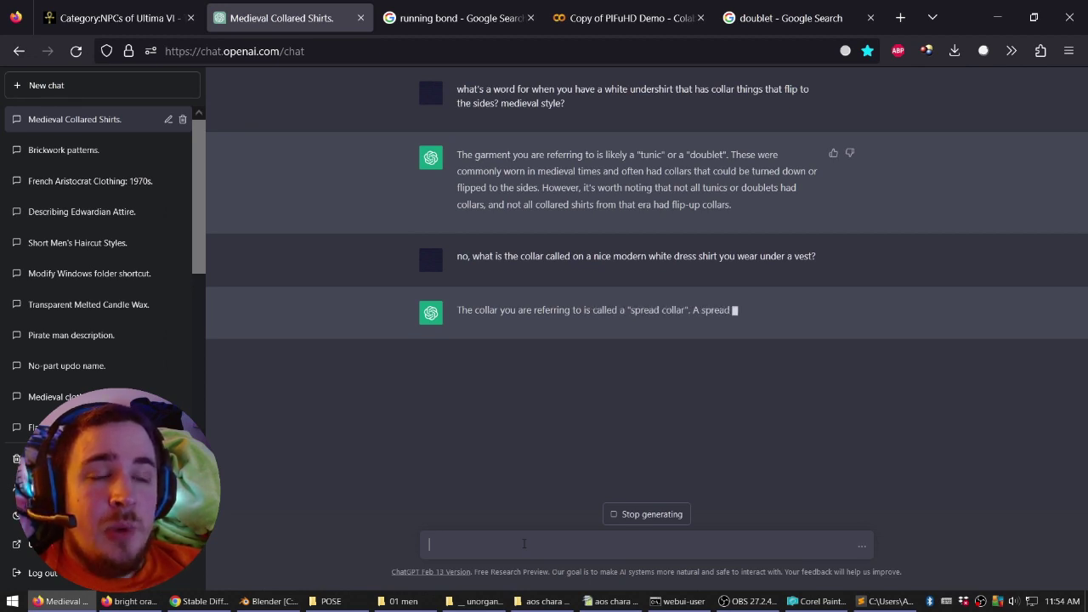
Search Google Images for "spread collar" and open the Black Lapel chart of shirt collar types.
{"action": "left_click", "coordinate": [776, 17]}
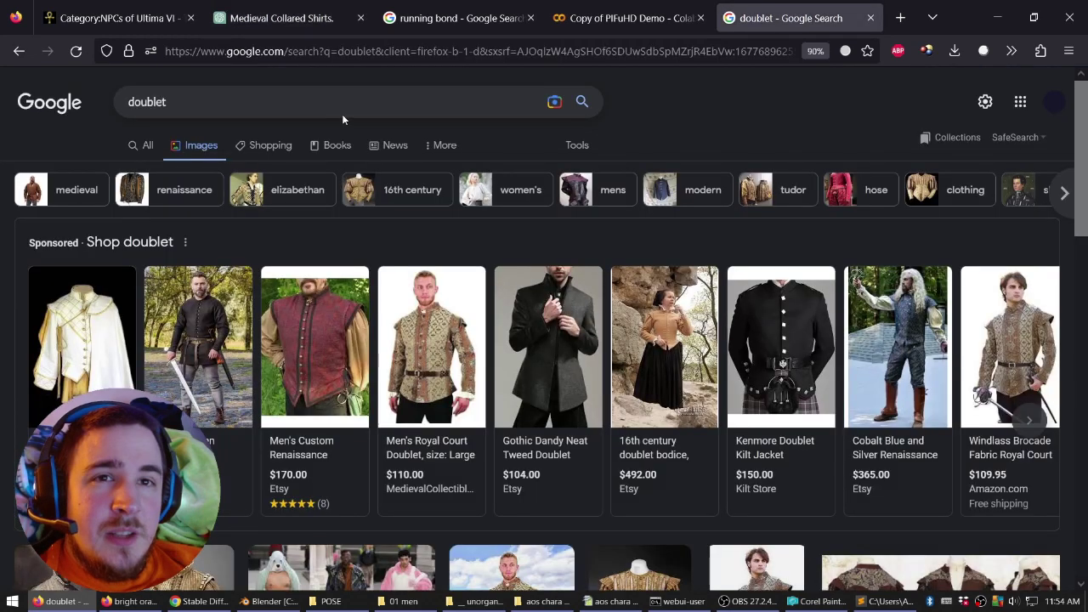
{"action": "triple_click", "coordinate": [341, 110]}
{"action": "type", "text": "spread collar"}
{"action": "key", "text": "Return"}
{"action": "scroll", "coordinate": [387, 211], "scroll_direction": "down", "scroll_amount": 3}
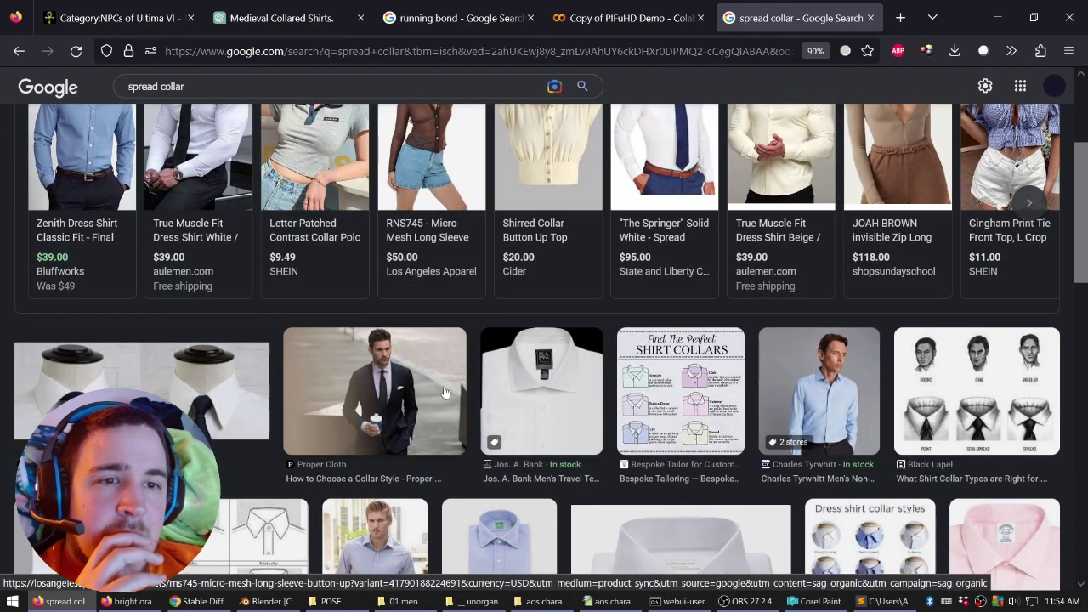
{"action": "left_click", "coordinate": [524, 398]}
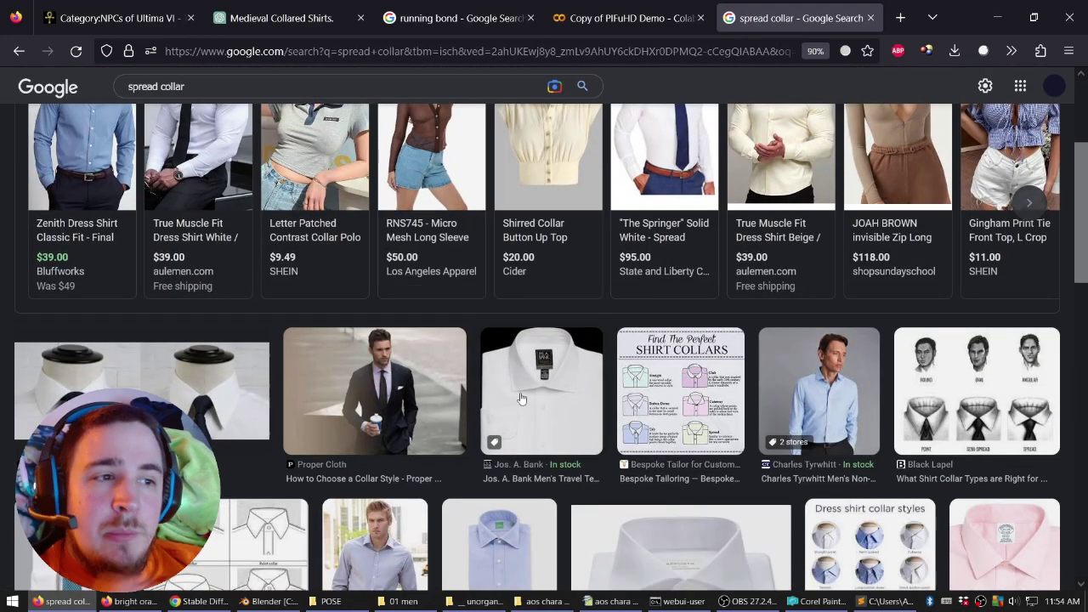
{"action": "left_click", "coordinate": [953, 394]}
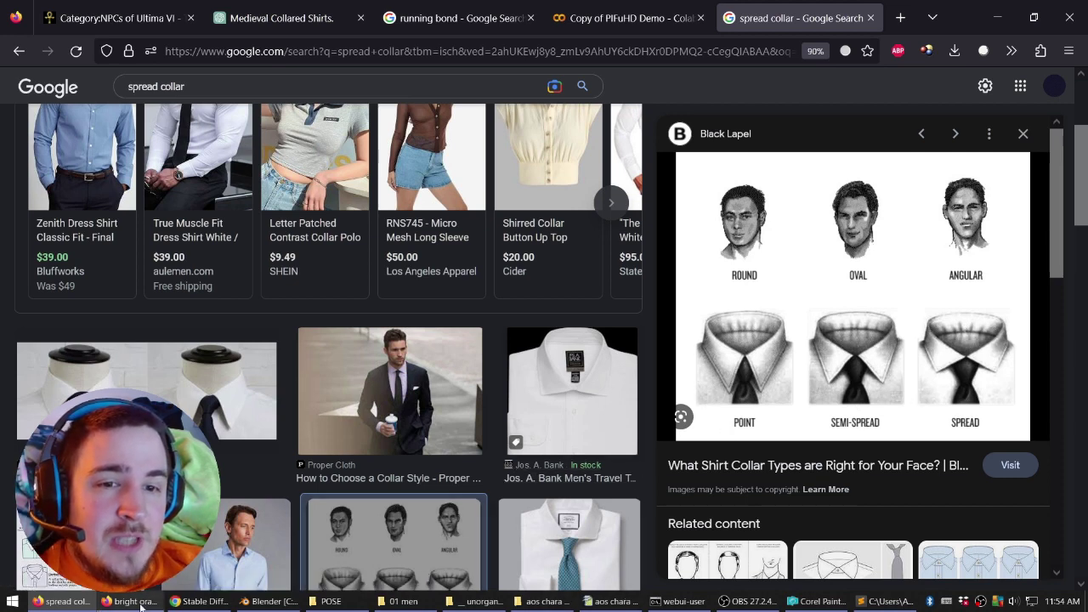
In Stable Diffusion, insert "((point semi-spread spread collar))" before "((lush organic filigree inlay Damask Paisley))" in the prompt and generate a new Andreas turnaround.
{"action": "left_click", "coordinate": [196, 601]}
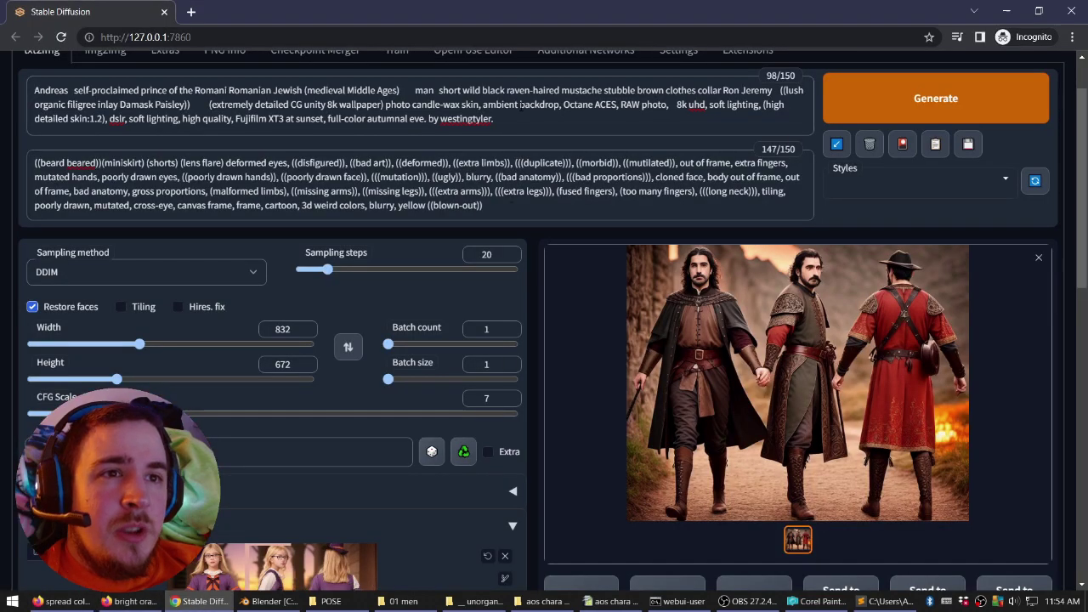
{"action": "double_click", "coordinate": [448, 90]}
{"action": "left_click", "coordinate": [506, 90]}
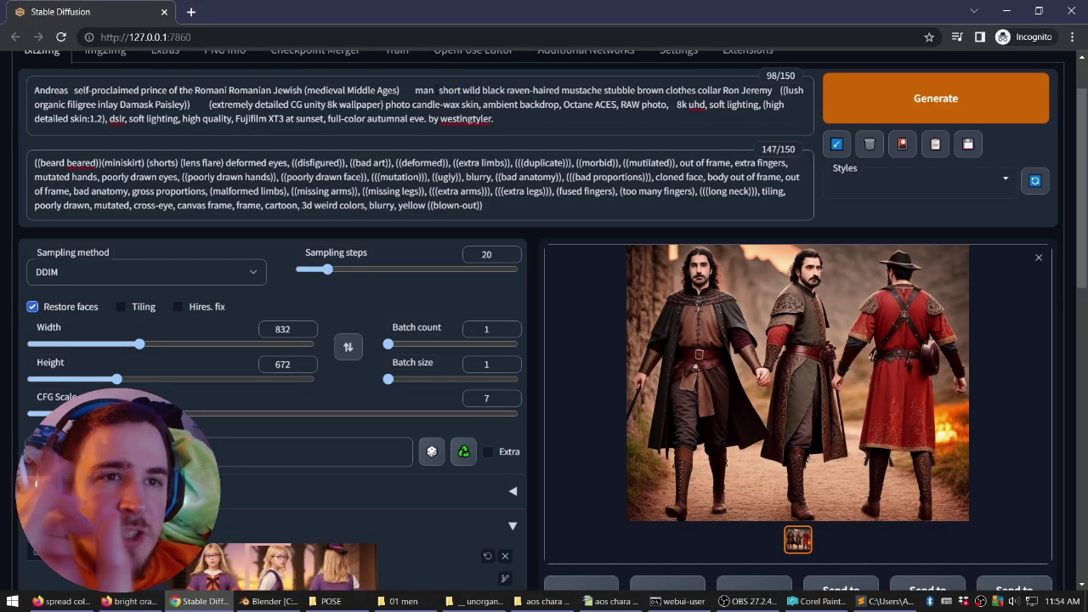
{"action": "left_click_drag", "start_coordinate": [416, 90], "coordinate": [87, 105]}
{"action": "left_click", "coordinate": [772, 95]}
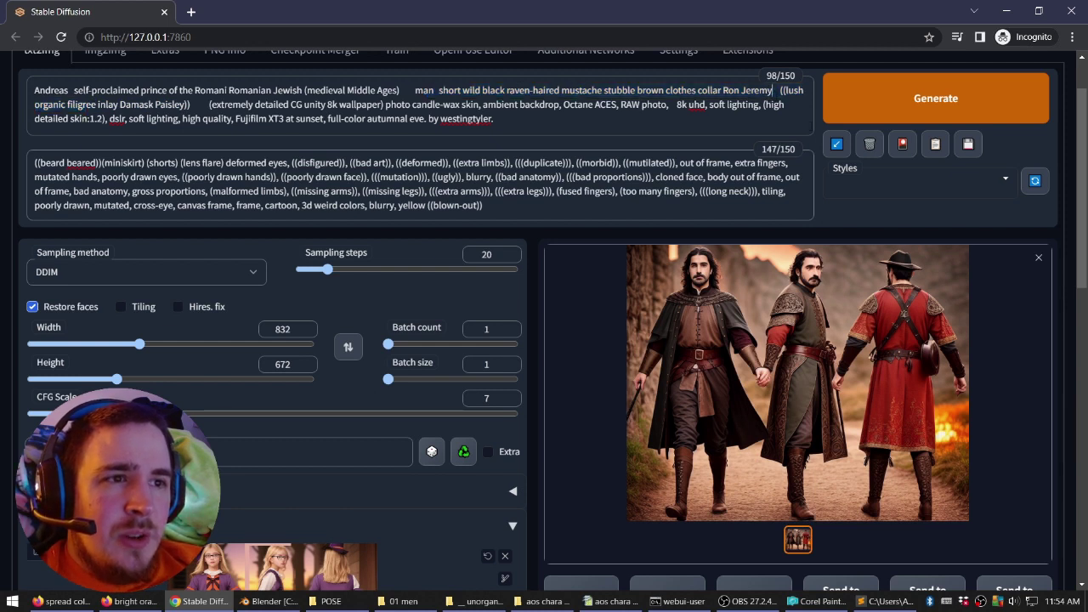
{"action": "type", "text": "(()"}
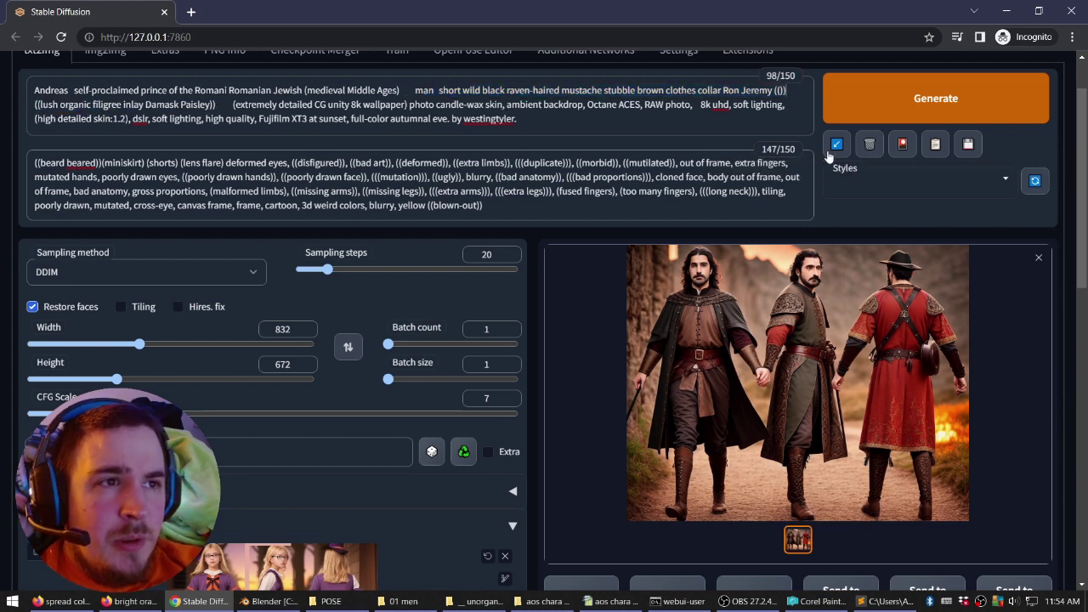
{"action": "type", "text": "point"}
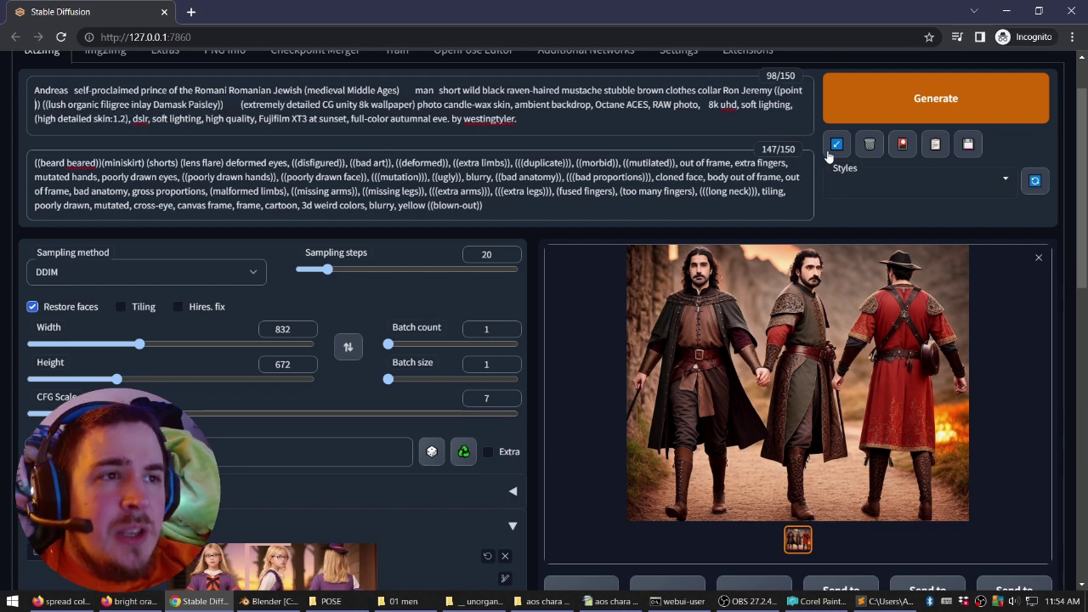
{"action": "type", "text": "semi-spread"}
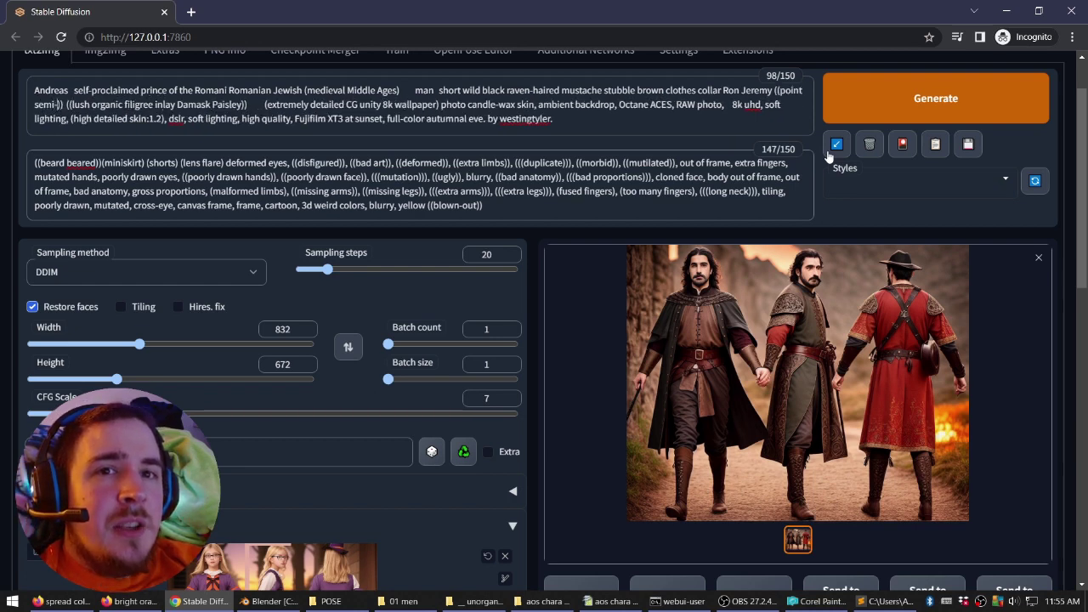
{"action": "type", "text": " spread co"}
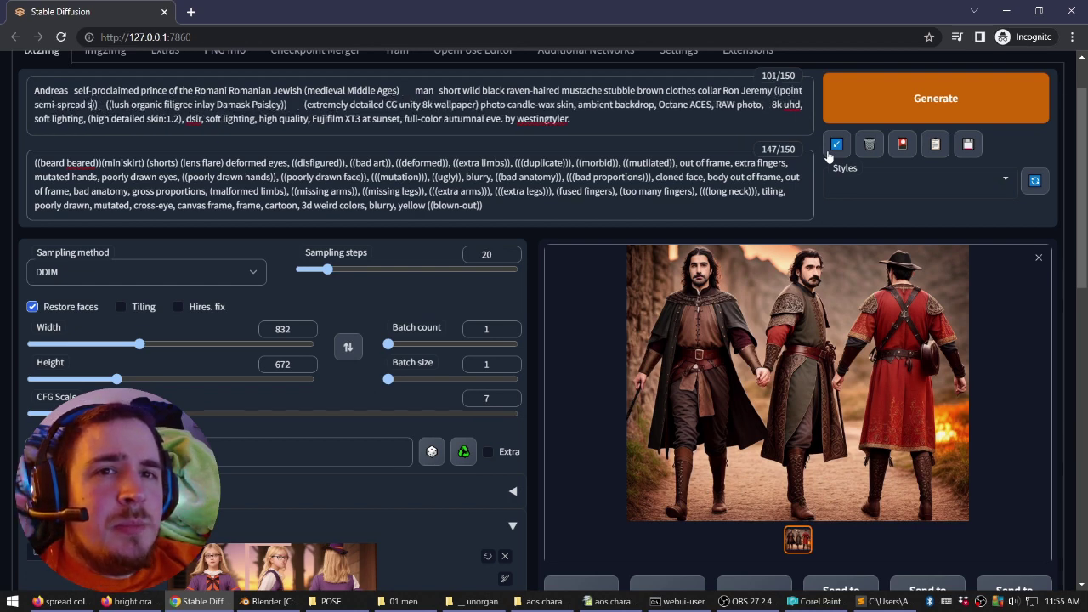
{"action": "type", "text": "llar"}
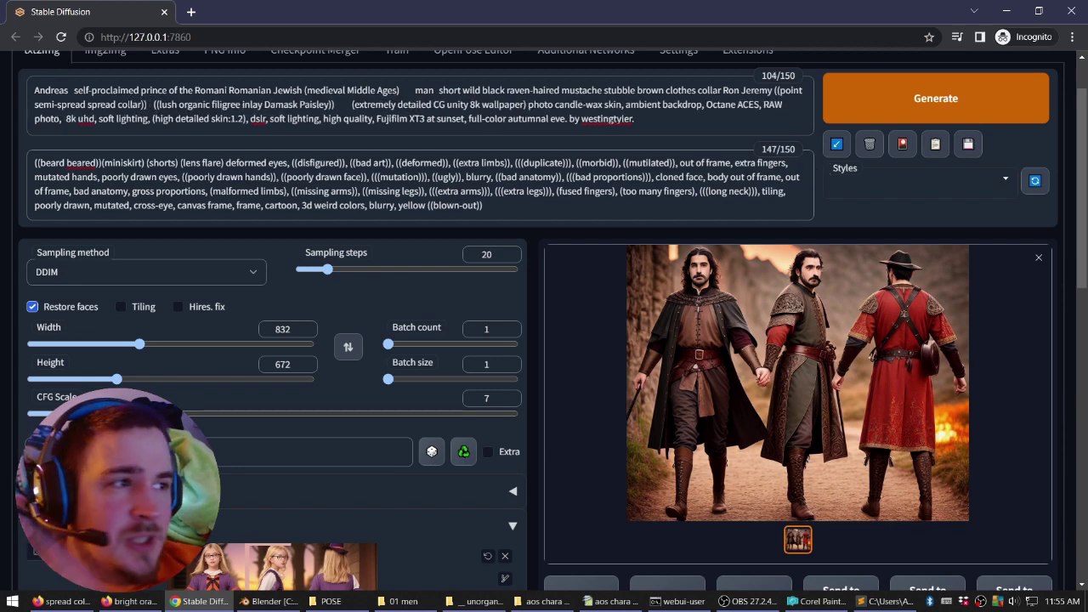
{"action": "left_click", "coordinate": [881, 112]}
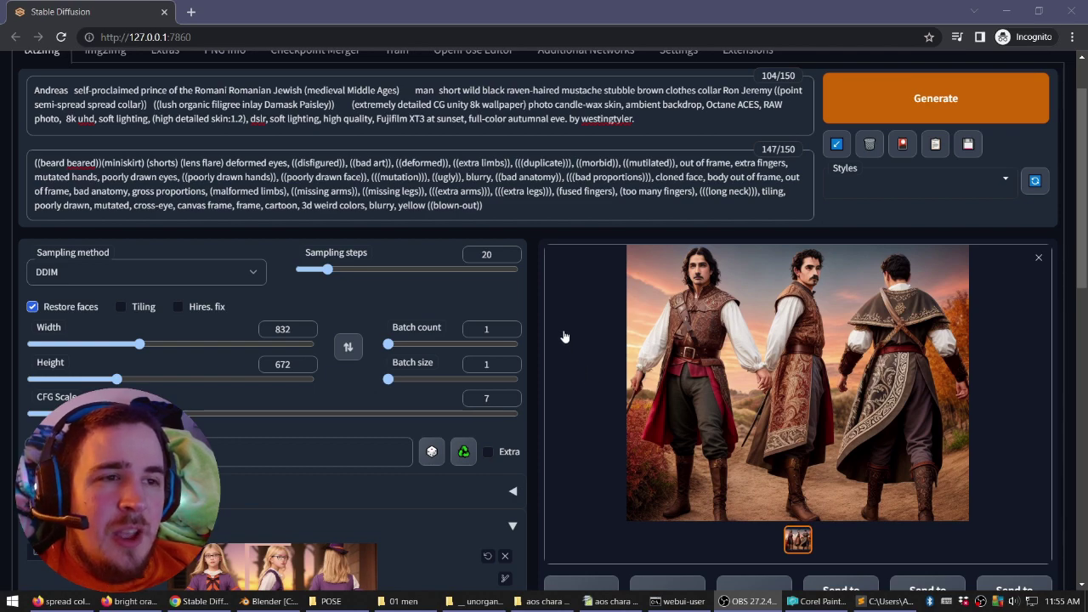
{"action": "scroll", "coordinate": [414, 318], "scroll_direction": "down", "scroll_amount": 2}
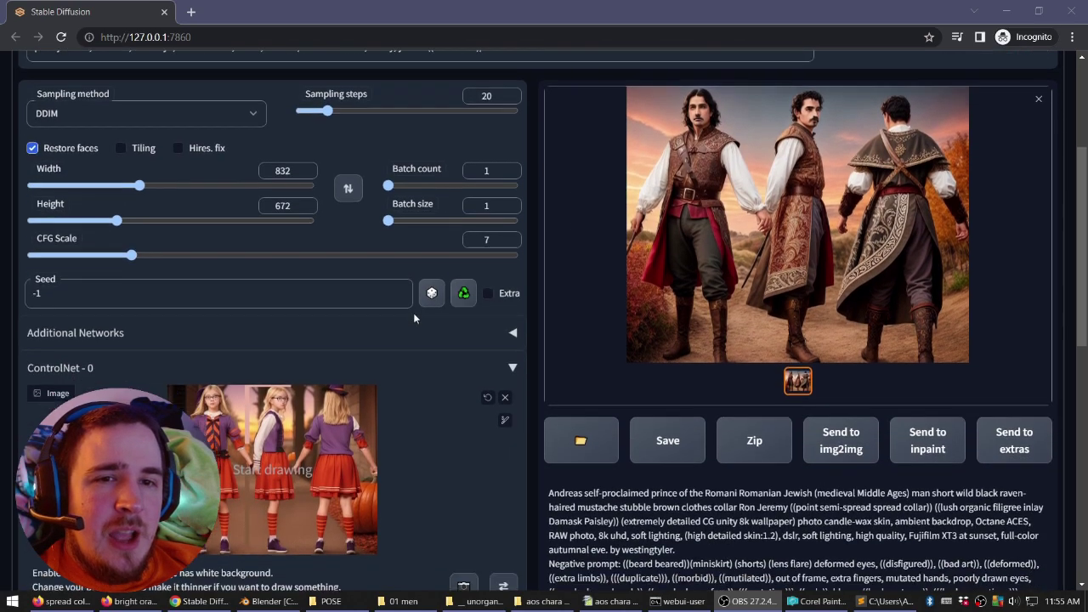
{"action": "scroll", "coordinate": [414, 318], "scroll_direction": "down", "scroll_amount": 5}
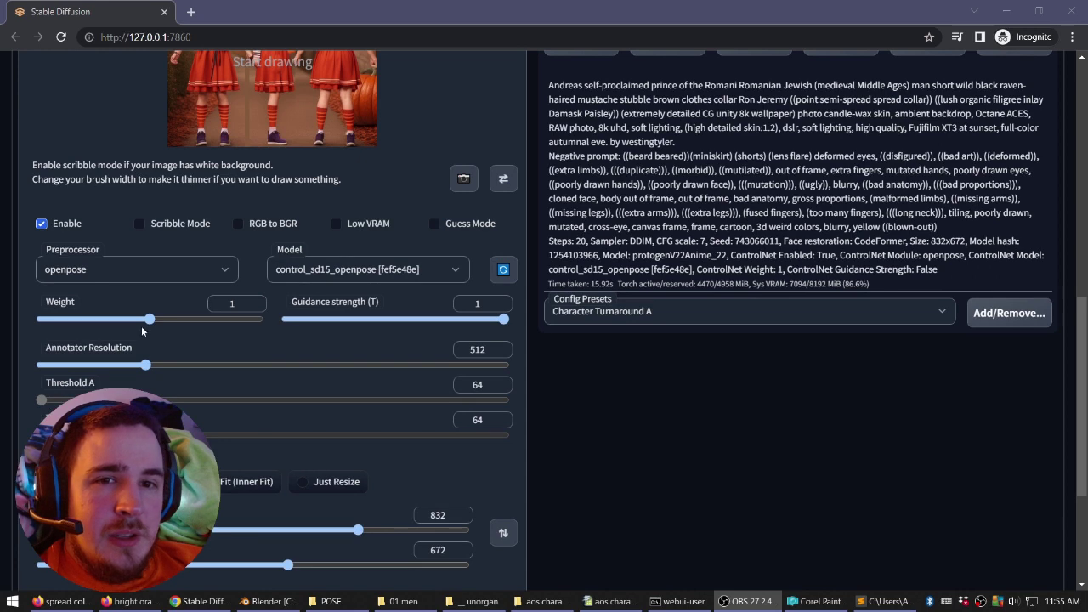
{"action": "scroll", "coordinate": [548, 320], "scroll_direction": "up", "scroll_amount": 6}
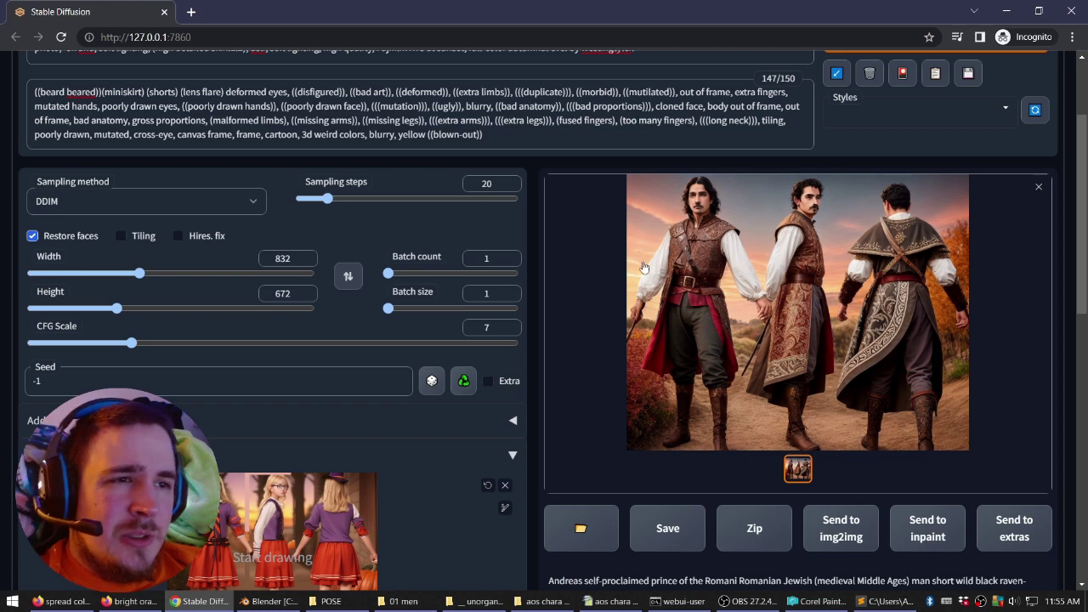
{"action": "scroll", "coordinate": [646, 266], "scroll_direction": "up", "scroll_amount": 2}
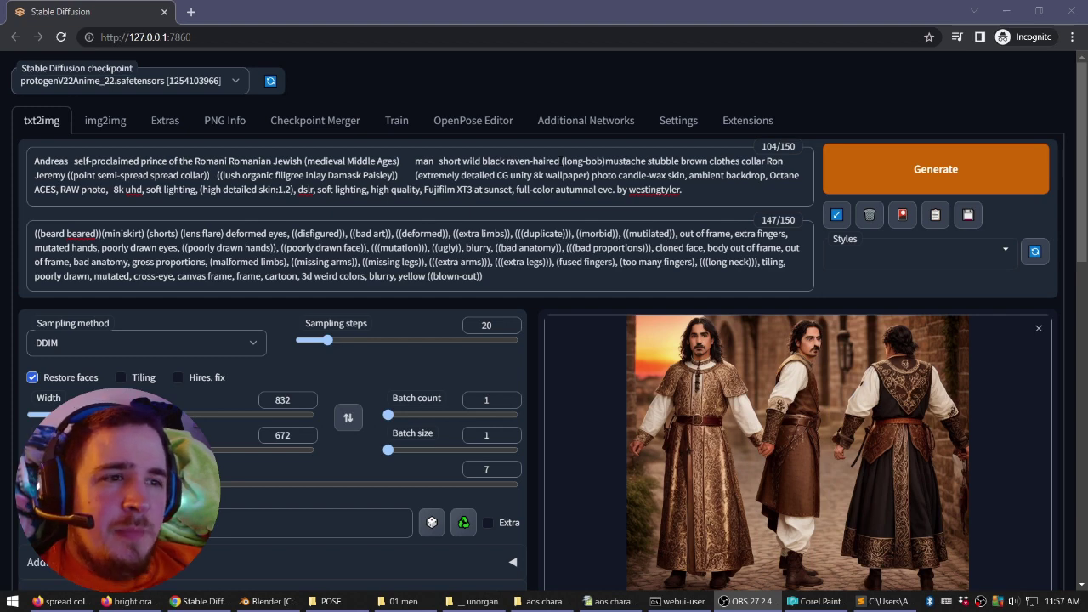
{"action": "scroll", "coordinate": [658, 217], "scroll_direction": "down", "scroll_amount": 1}
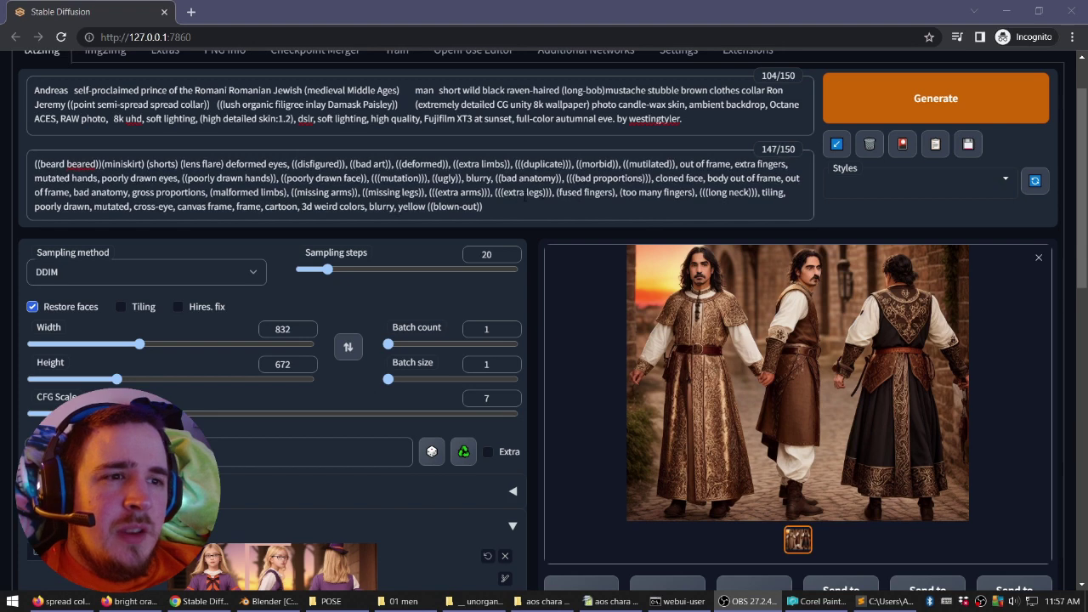
{"action": "scroll", "coordinate": [657, 218], "scroll_direction": "up", "scroll_amount": 1}
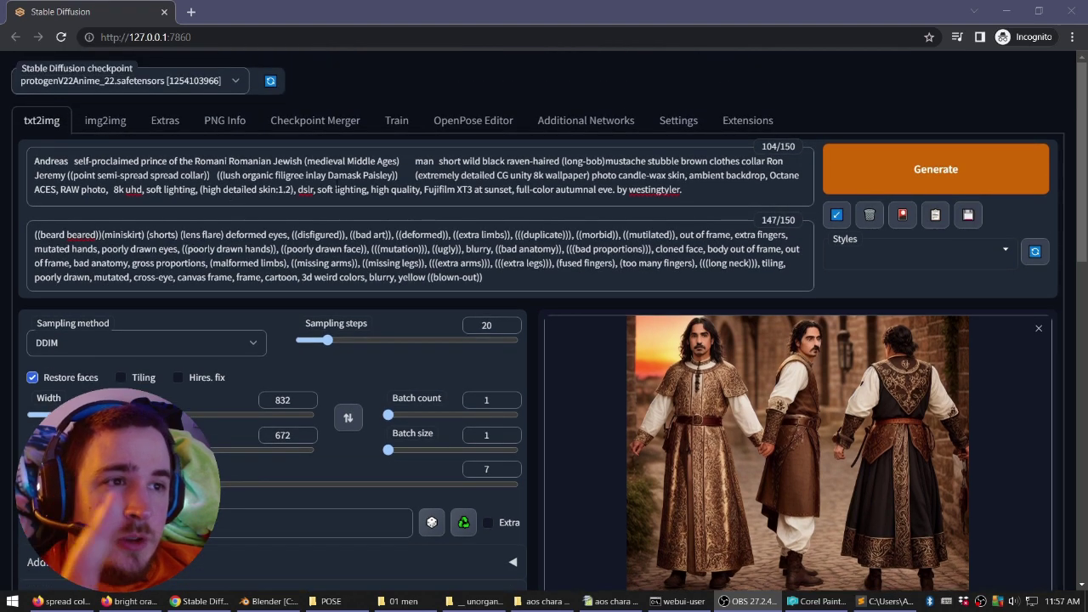
Insert "(((pants pantaloons buccaneer boots)))" directly before "Jeremy" in the Andreas prompt, correcting the spelling of "buccaneer".
{"action": "left_click", "coordinate": [802, 161]}
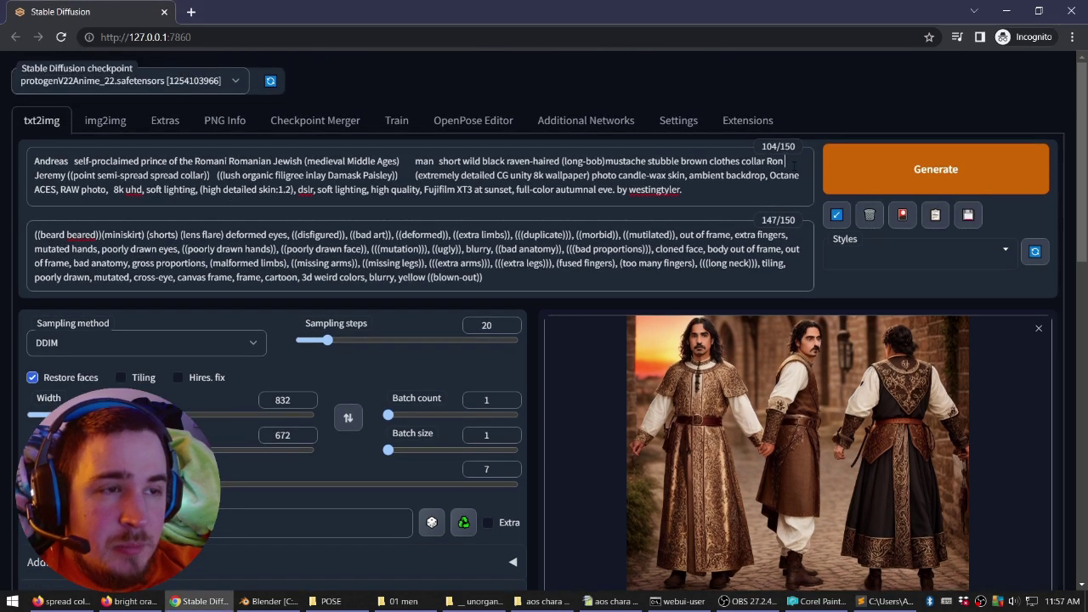
{"action": "type", "text": "((("}
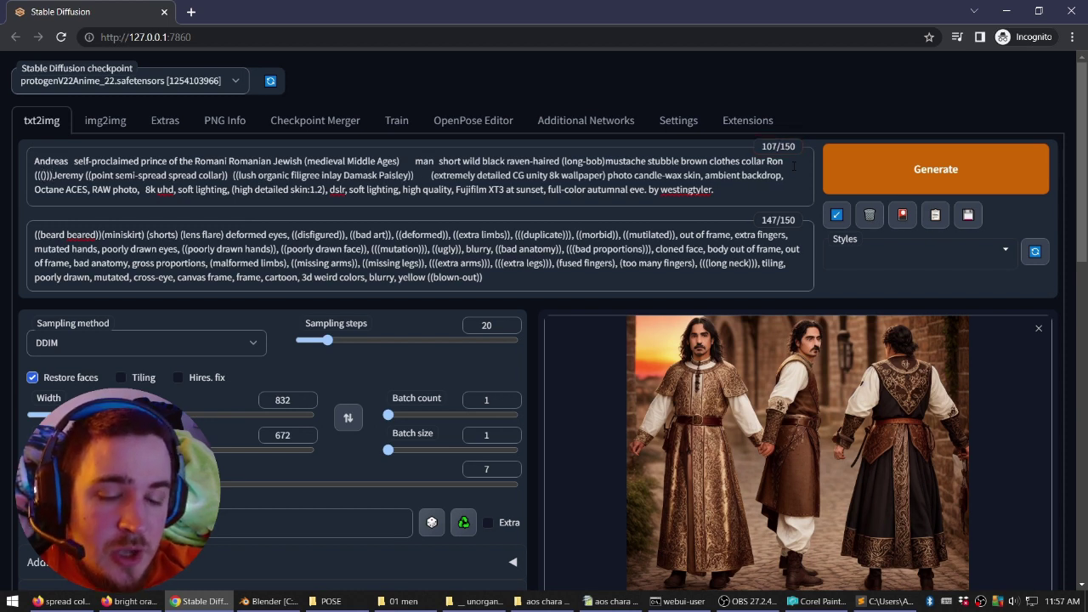
{"action": "type", "text": "pan"}
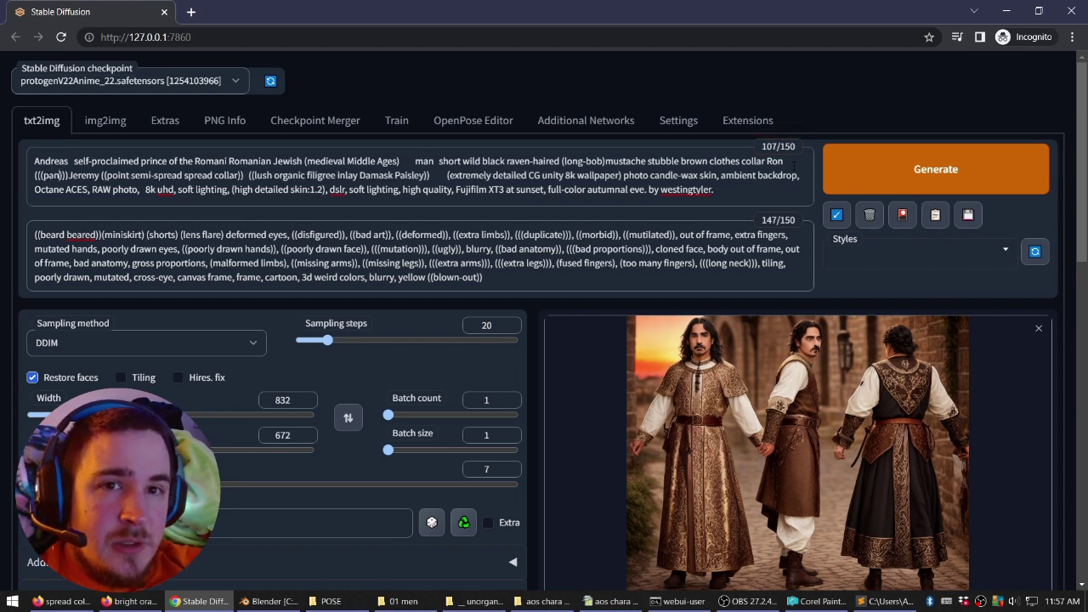
{"action": "type", "text": "ts pantal"}
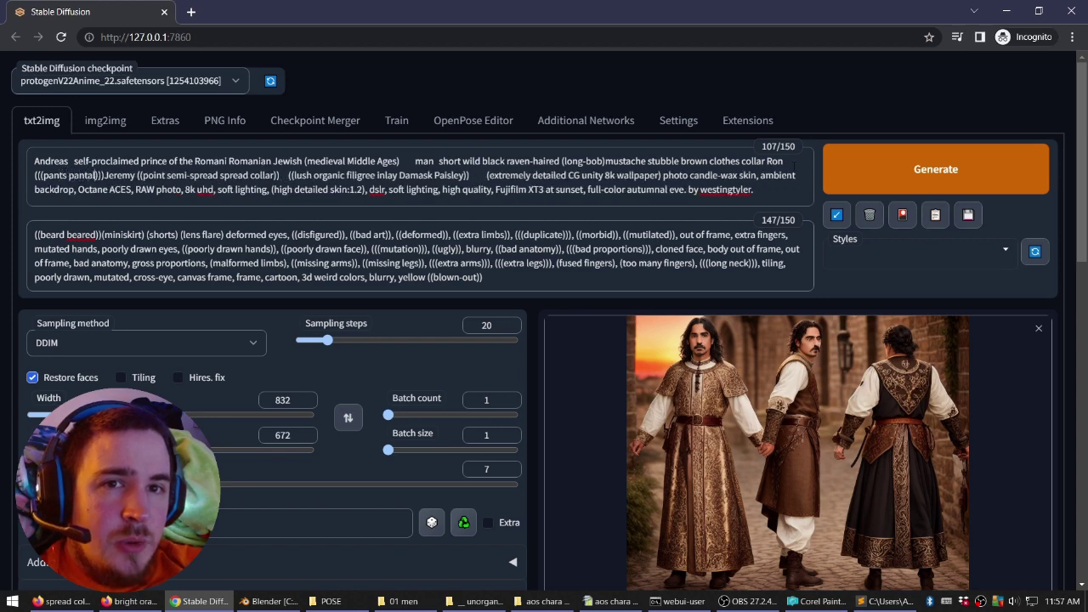
{"action": "type", "text": "oons"}
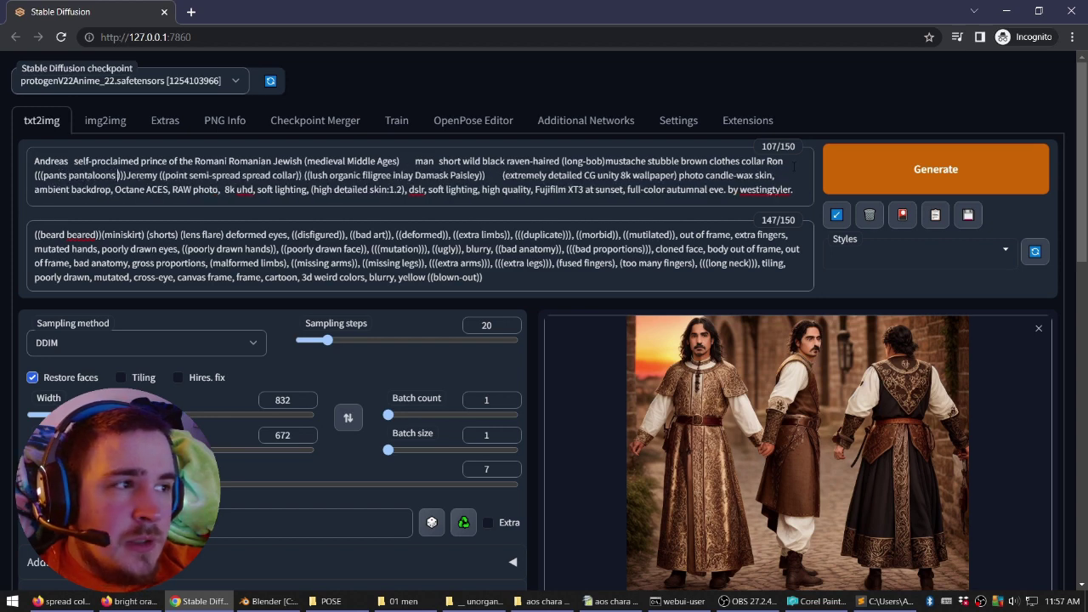
{"action": "type", "text": " bucanner b"}
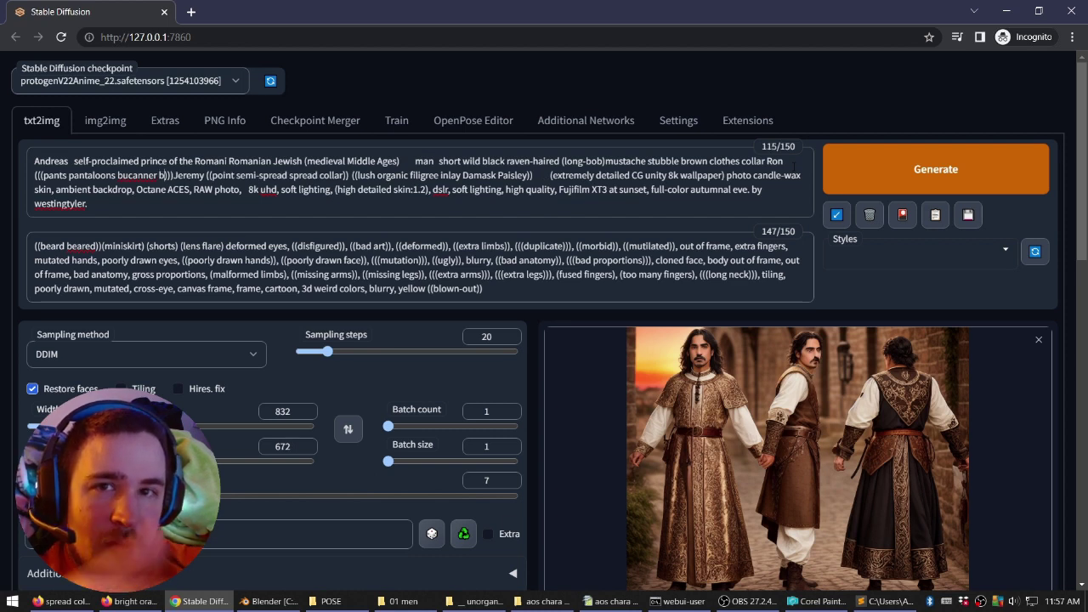
{"action": "type", "text": "oots"}
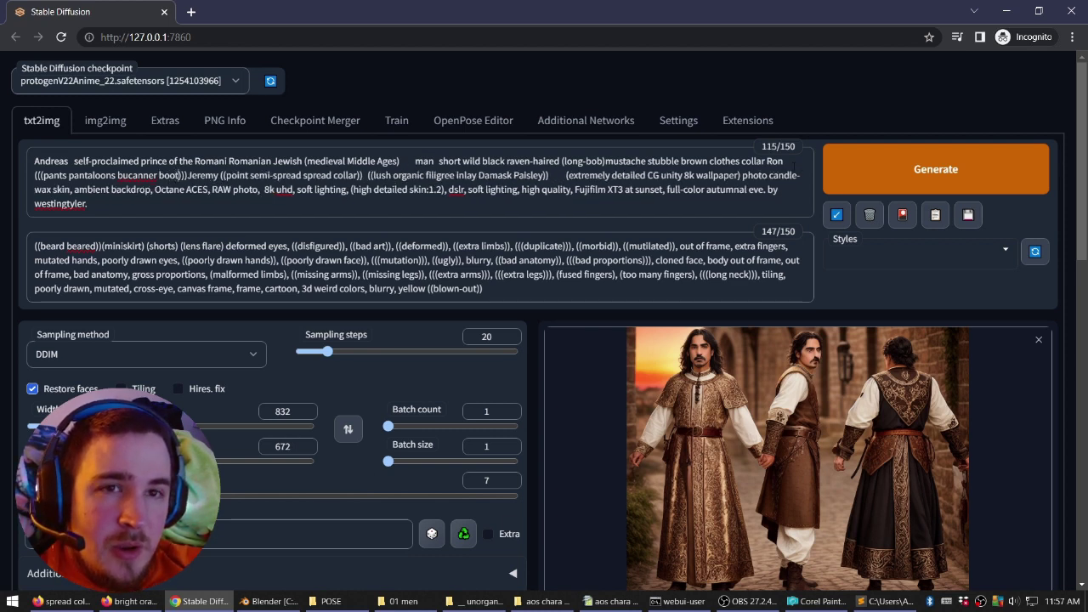
{"action": "key", "text": "BackSpace"}
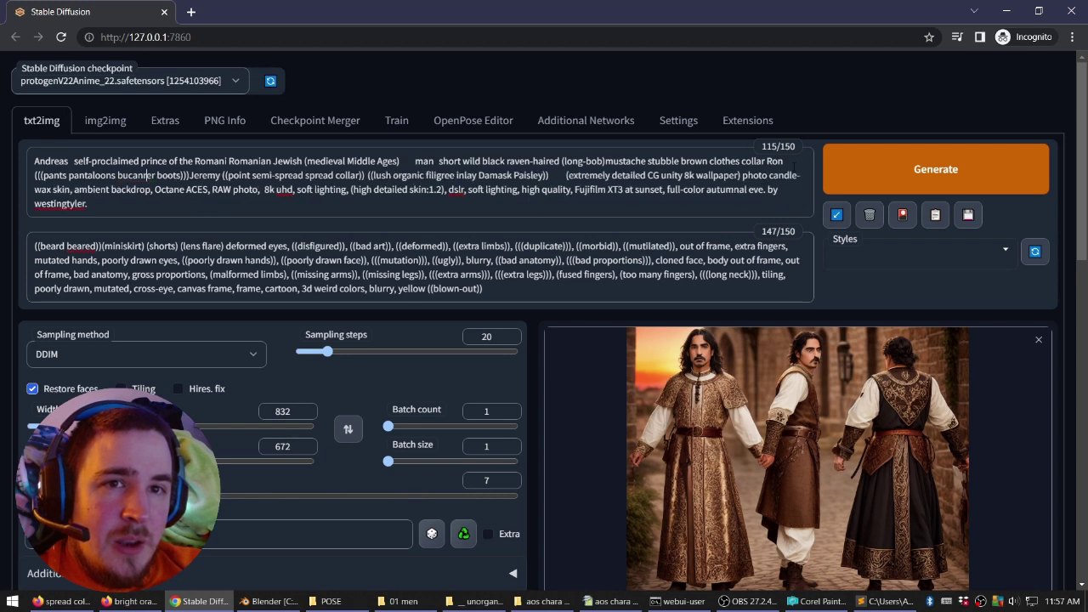
{"action": "left_click", "coordinate": [152, 175]}
{"action": "key", "text": "BackSpace"}
{"action": "type", "text": "e"}
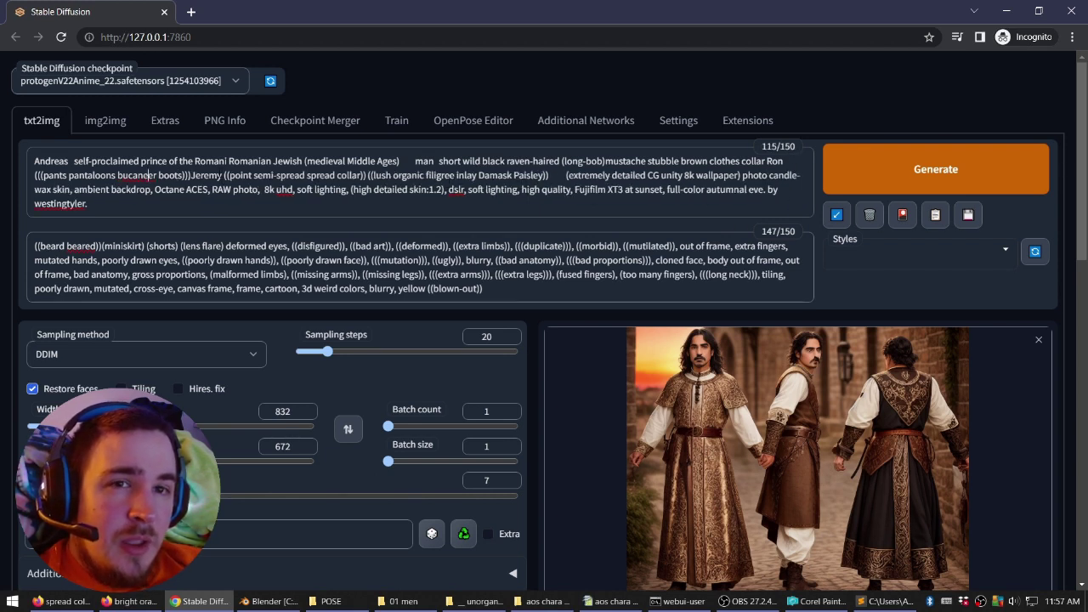
{"action": "right_click", "coordinate": [141, 176]}
{"action": "left_click", "coordinate": [170, 182]}
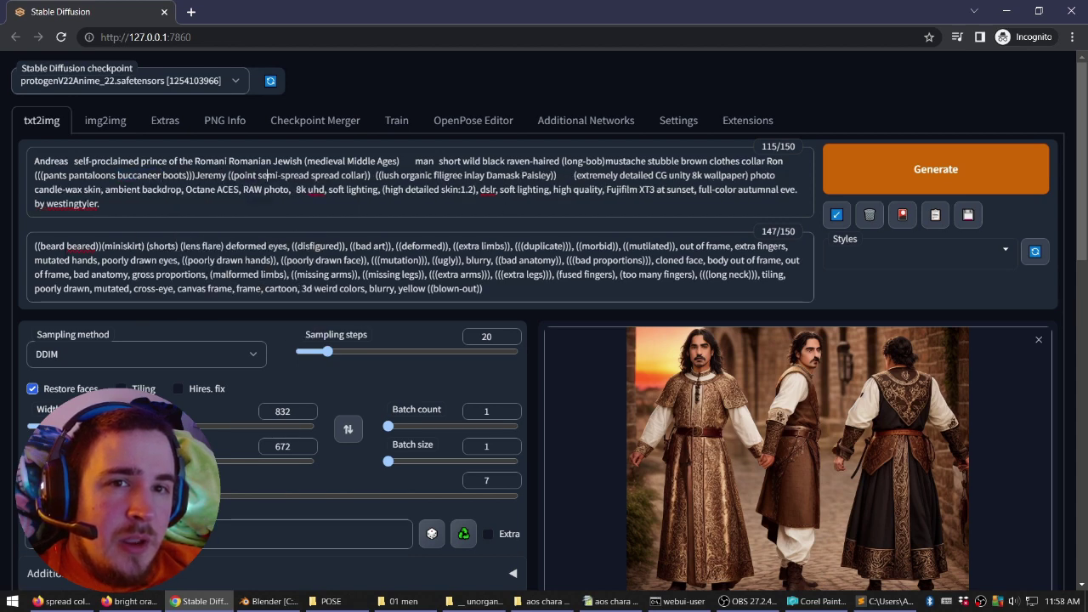
Correct "beared" to "bearded" in the negative prompt, then generate a new Andreas turnaround and look it over.
{"action": "left_click", "coordinate": [78, 247]}
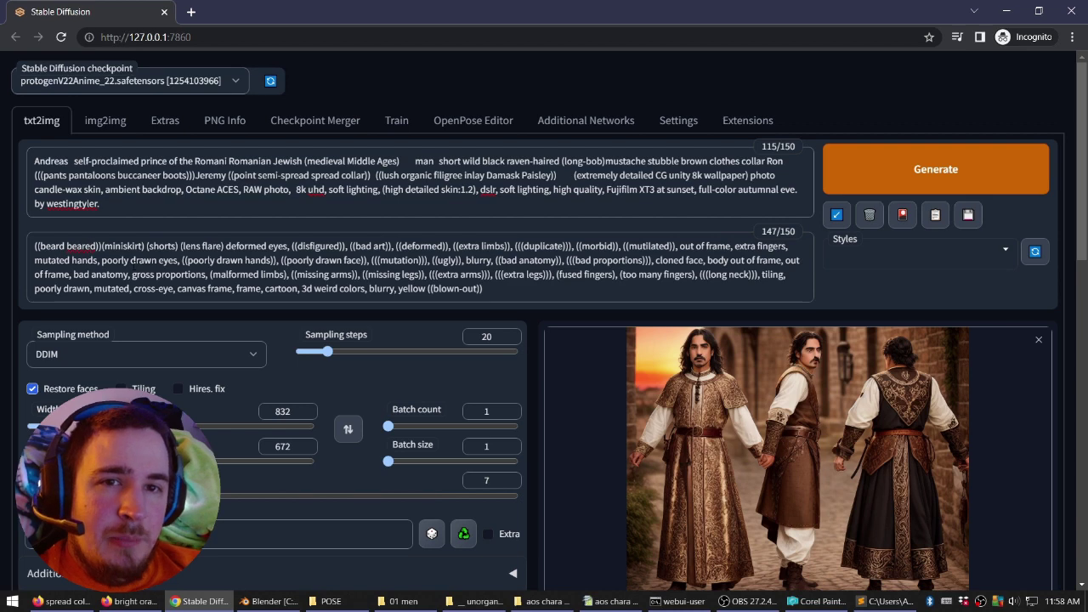
{"action": "key", "text": "BackSpace"}
{"action": "key", "text": "Right"}
{"action": "type", "text": "ed"}
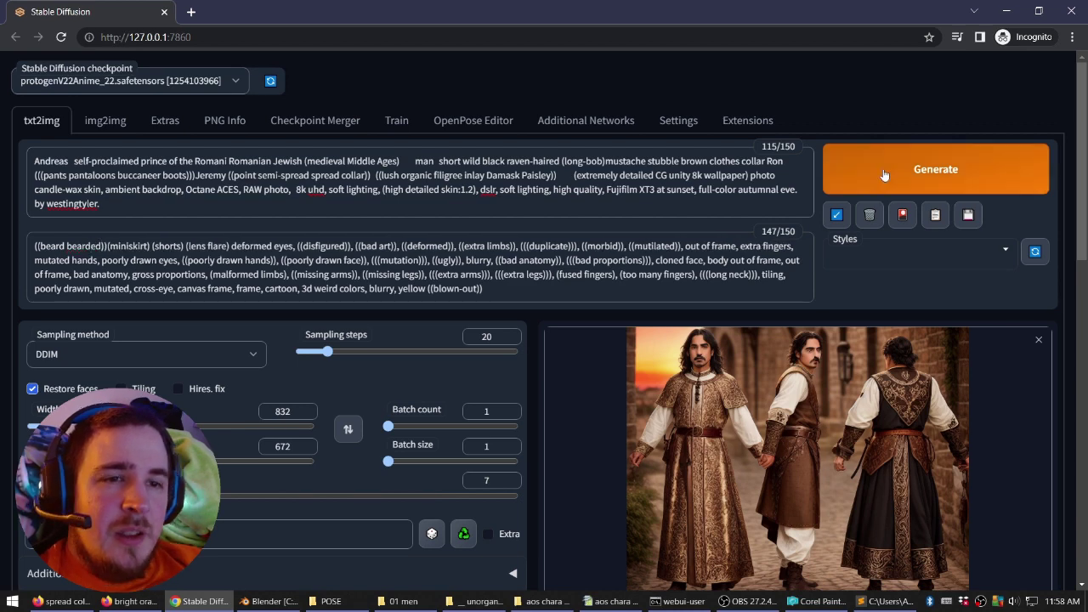
{"action": "left_click", "coordinate": [884, 175]}
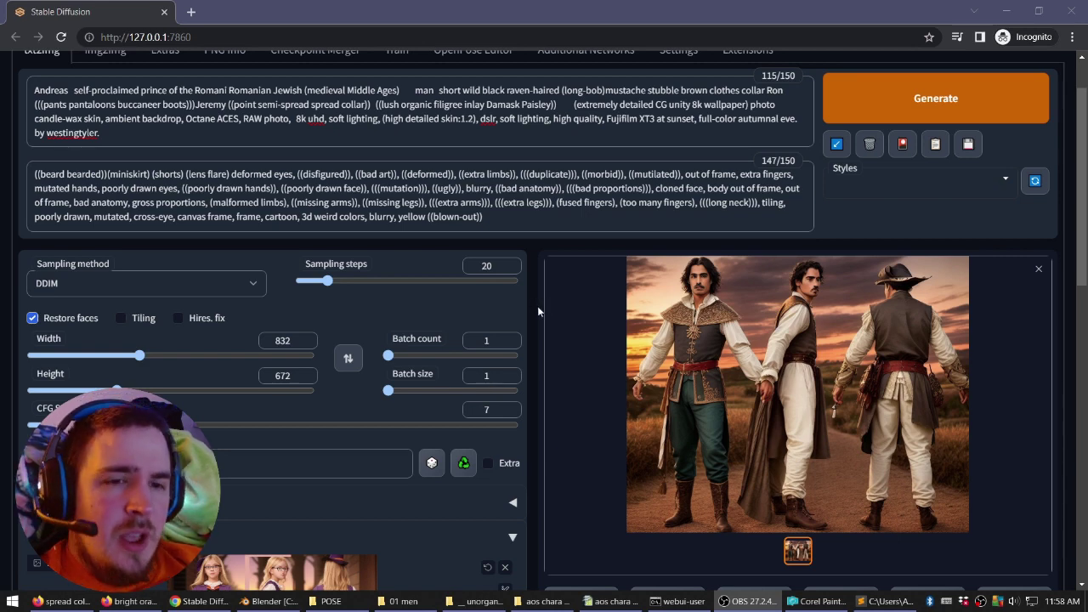
{"action": "scroll", "coordinate": [626, 341], "scroll_direction": "down", "scroll_amount": 2}
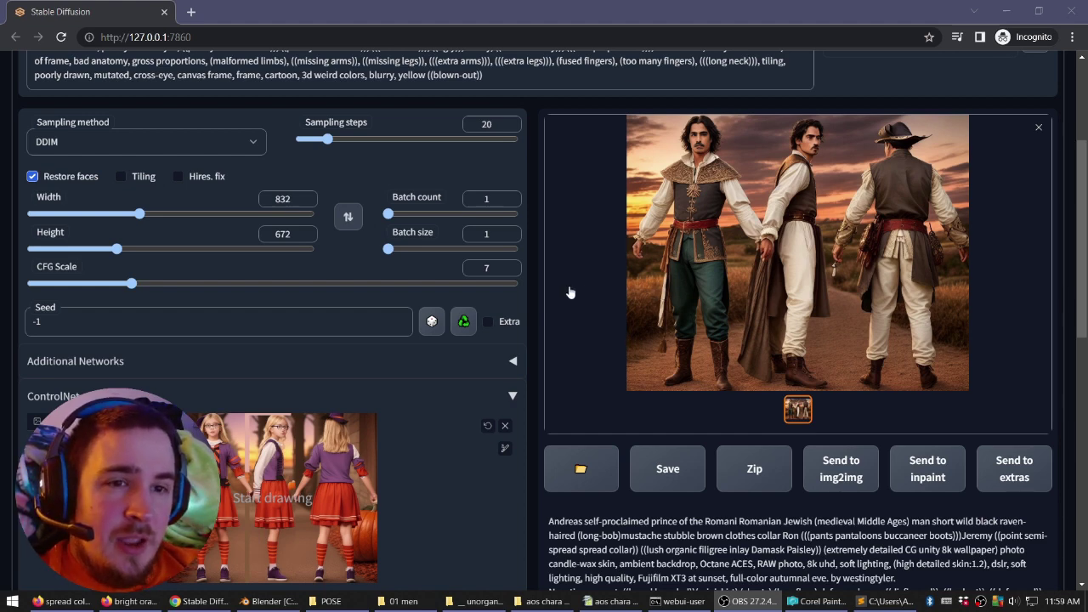
{"action": "scroll", "coordinate": [549, 265], "scroll_direction": "up", "scroll_amount": 1}
{"action": "scroll", "coordinate": [548, 265], "scroll_direction": "up", "scroll_amount": 1}
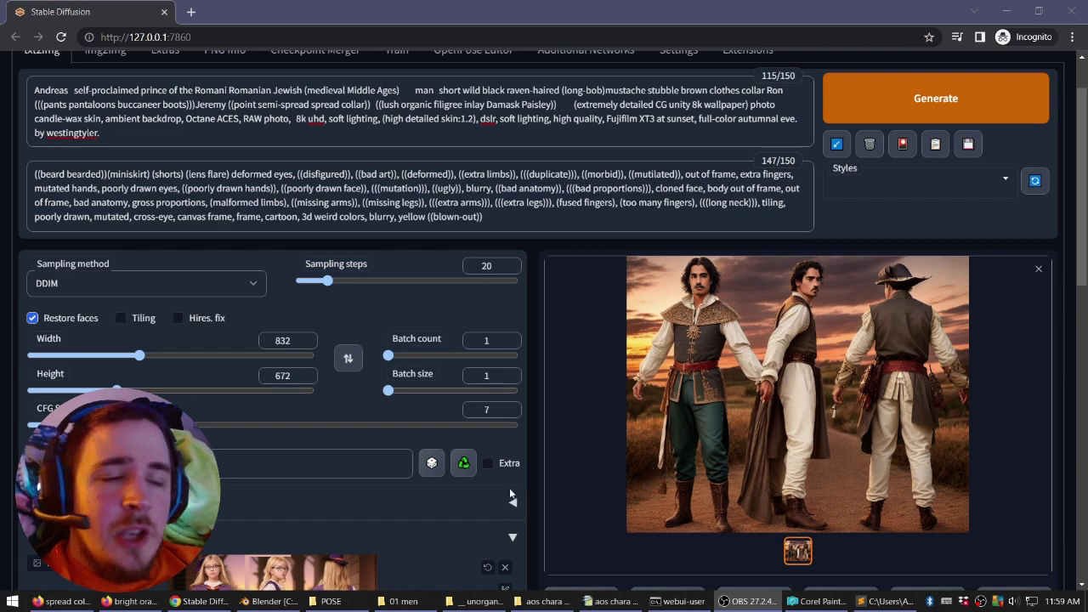
Switch to the character prompt spreadsheet in OpenOffice Calc and widen column E so Andreas's role description in row 85 shows in full.
{"action": "left_click", "coordinate": [611, 602]}
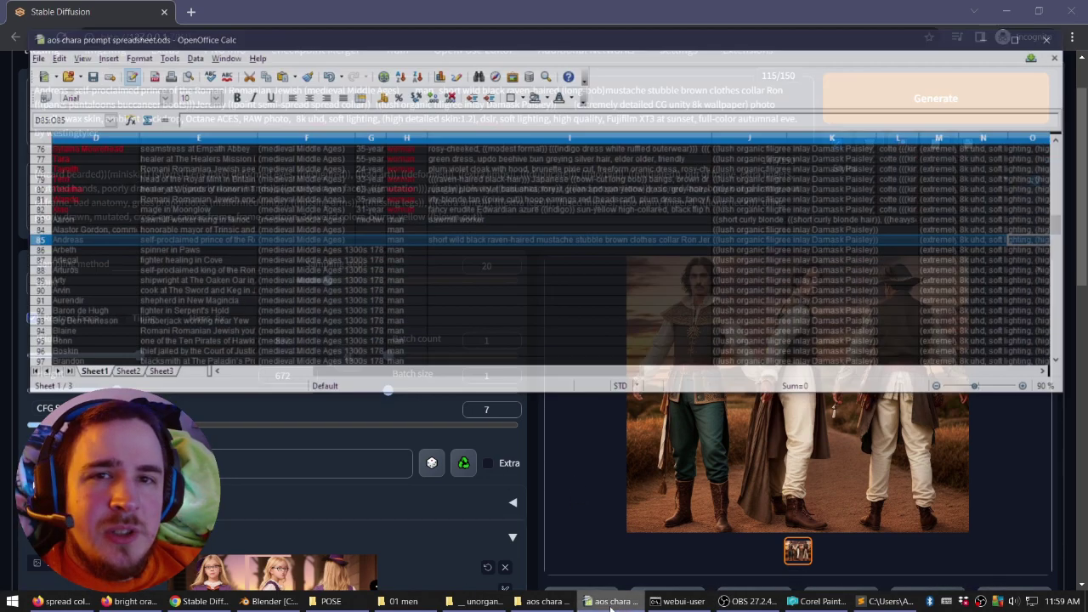
{"action": "left_click", "coordinate": [84, 240]}
{"action": "left_click", "coordinate": [81, 223]}
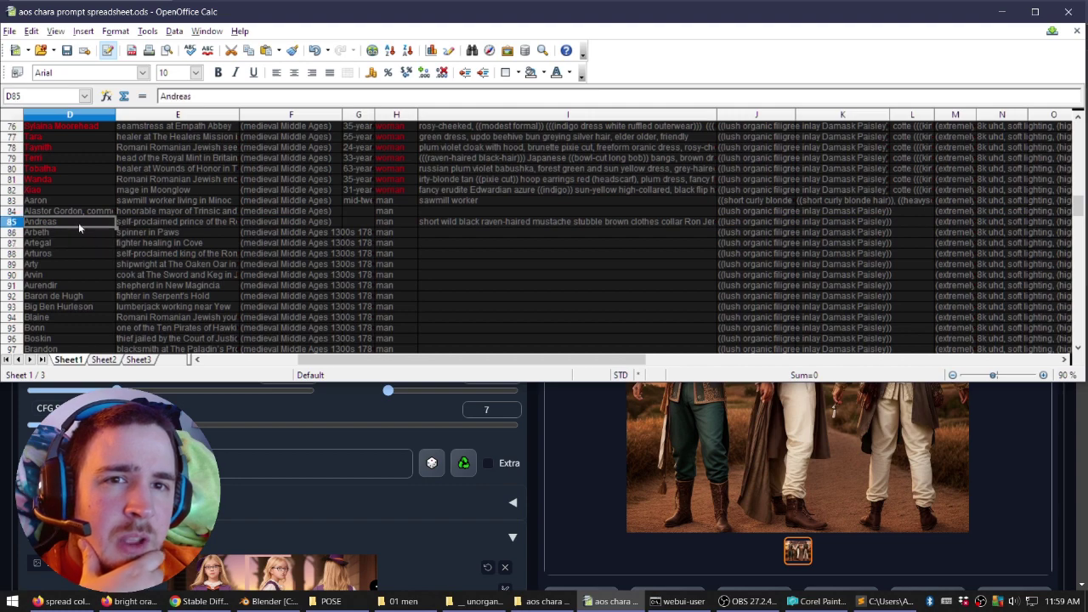
{"action": "left_click", "coordinate": [157, 222]}
{"action": "left_click_drag", "start_coordinate": [241, 119], "coordinate": [384, 119]}
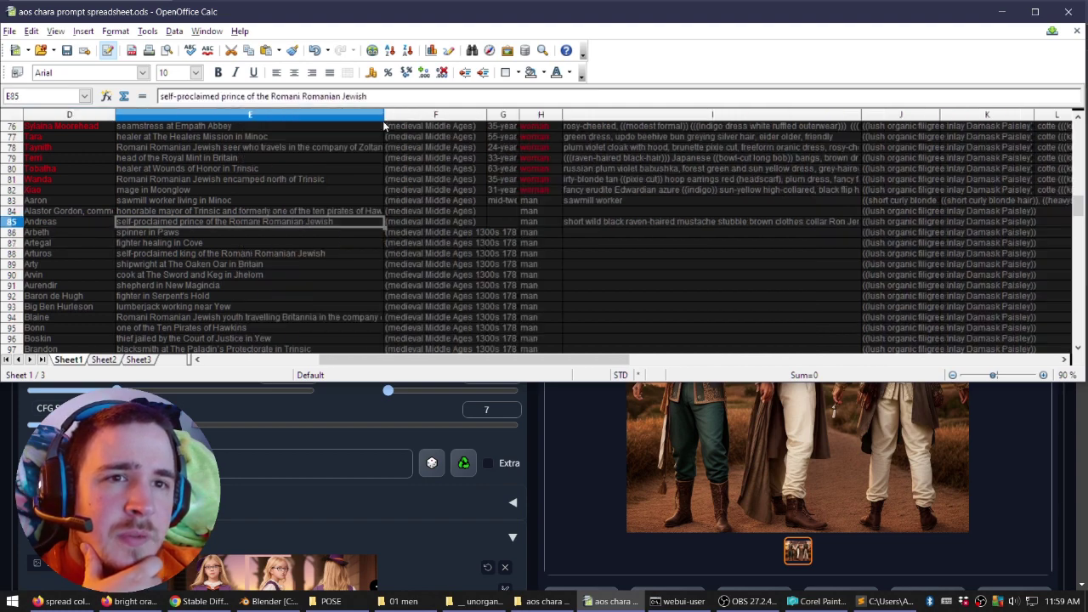
Examine Andreas's row in the spreadsheet, checking his role description in column E and his appearance description in column I.
{"action": "key", "text": "Down"}
{"action": "key", "text": "Down"}
{"action": "left_click", "coordinate": [130, 224]}
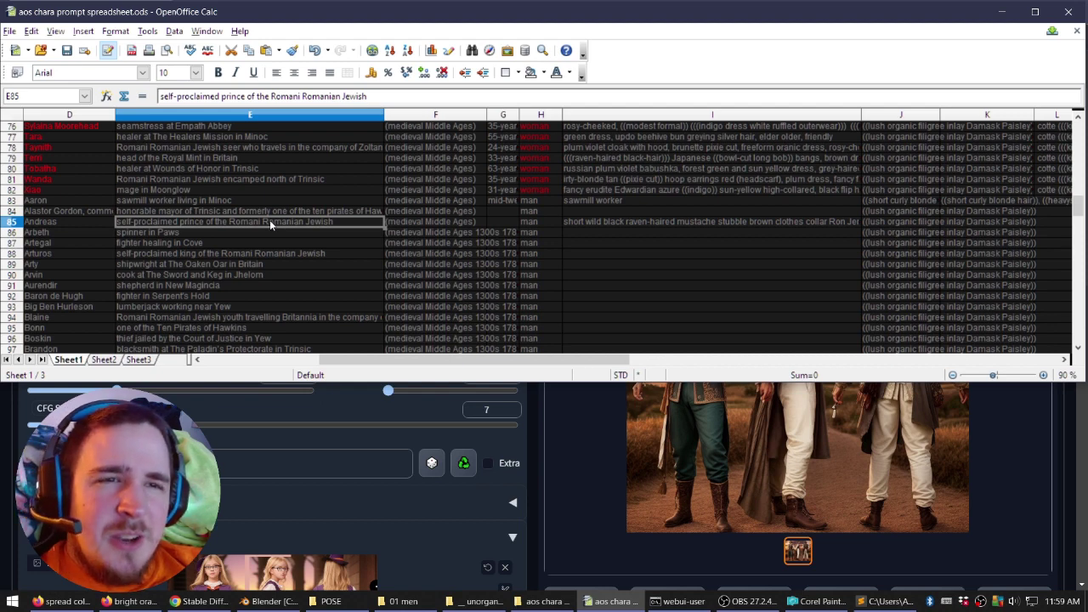
{"action": "left_click", "coordinate": [224, 229]}
{"action": "left_click", "coordinate": [223, 222]}
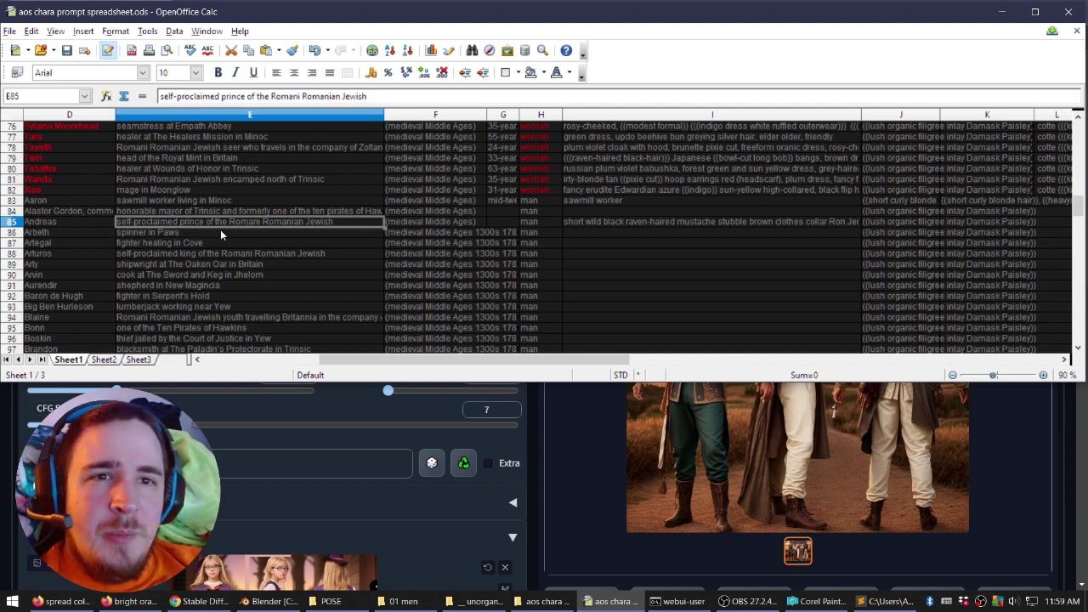
{"action": "left_click", "coordinate": [220, 230]}
{"action": "left_click", "coordinate": [235, 224]}
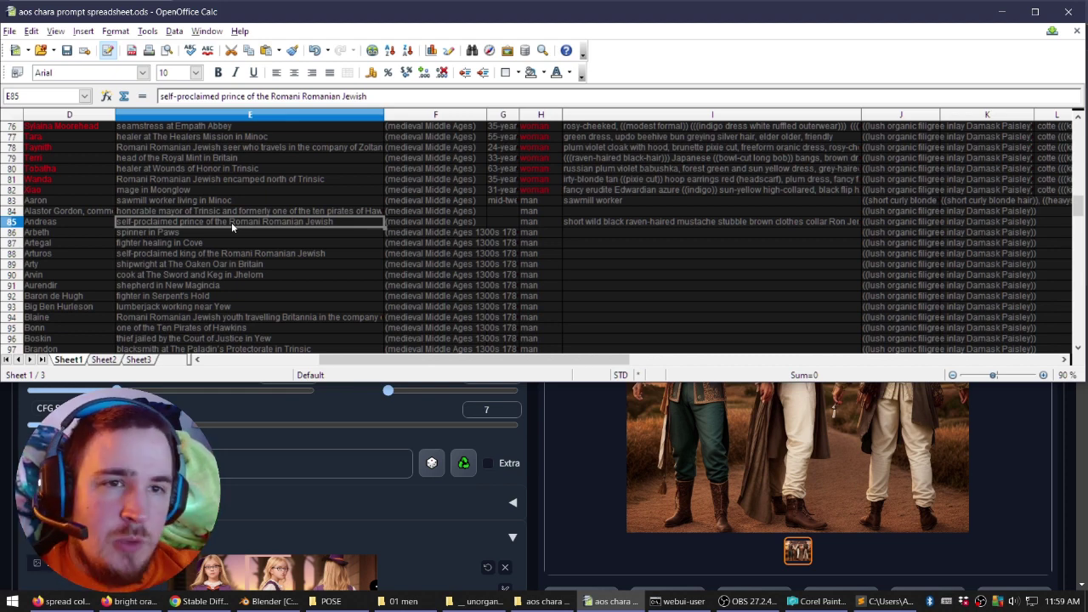
{"action": "left_click", "coordinate": [246, 229]}
{"action": "left_click", "coordinate": [255, 221]}
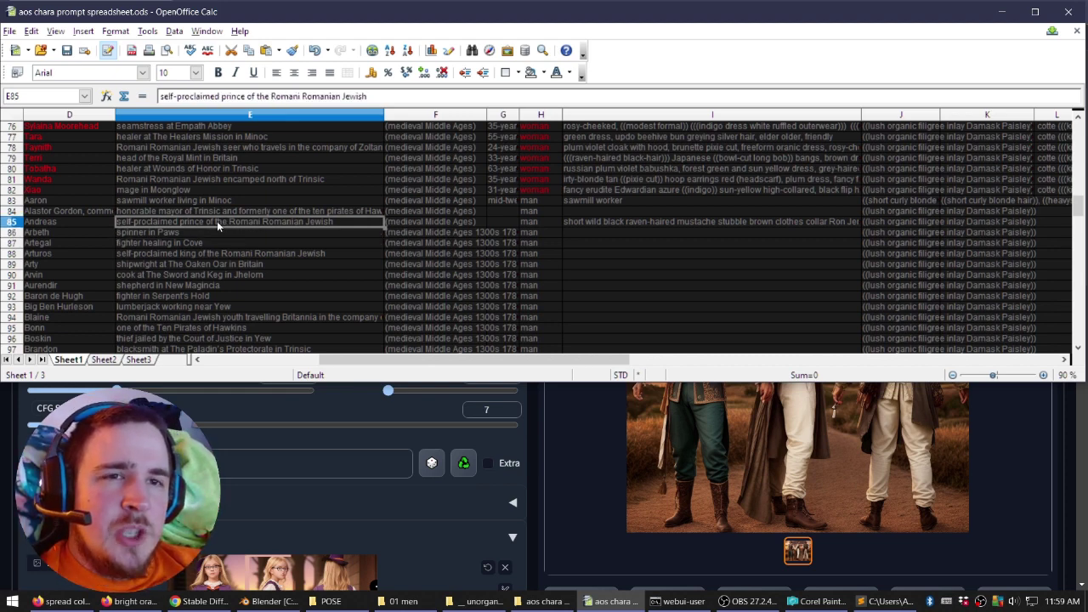
{"action": "left_click", "coordinate": [229, 232]}
{"action": "left_click", "coordinate": [227, 221]}
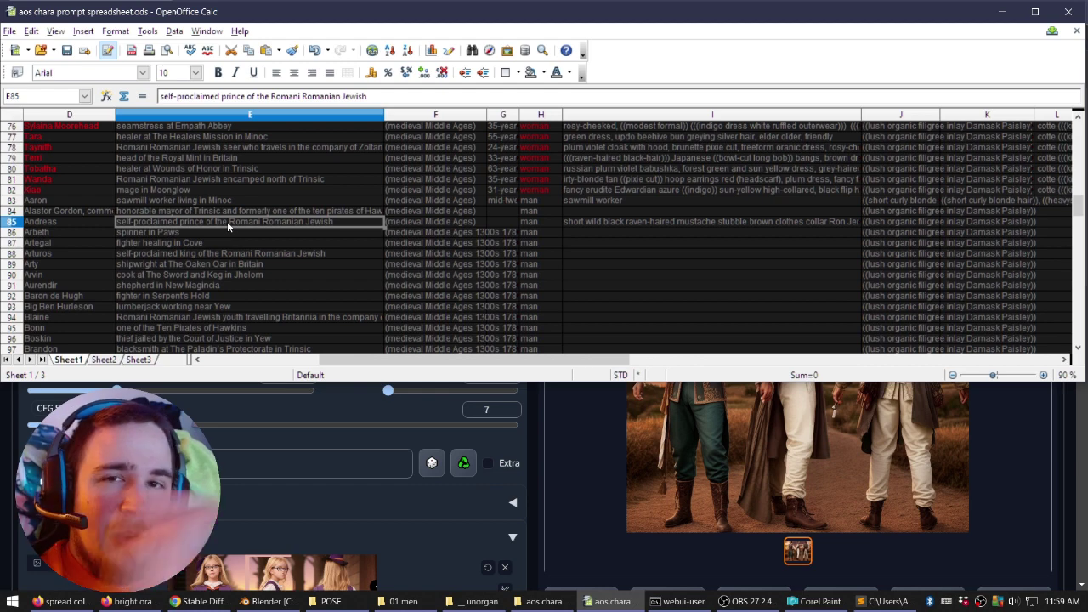
{"action": "left_click", "coordinate": [323, 231]}
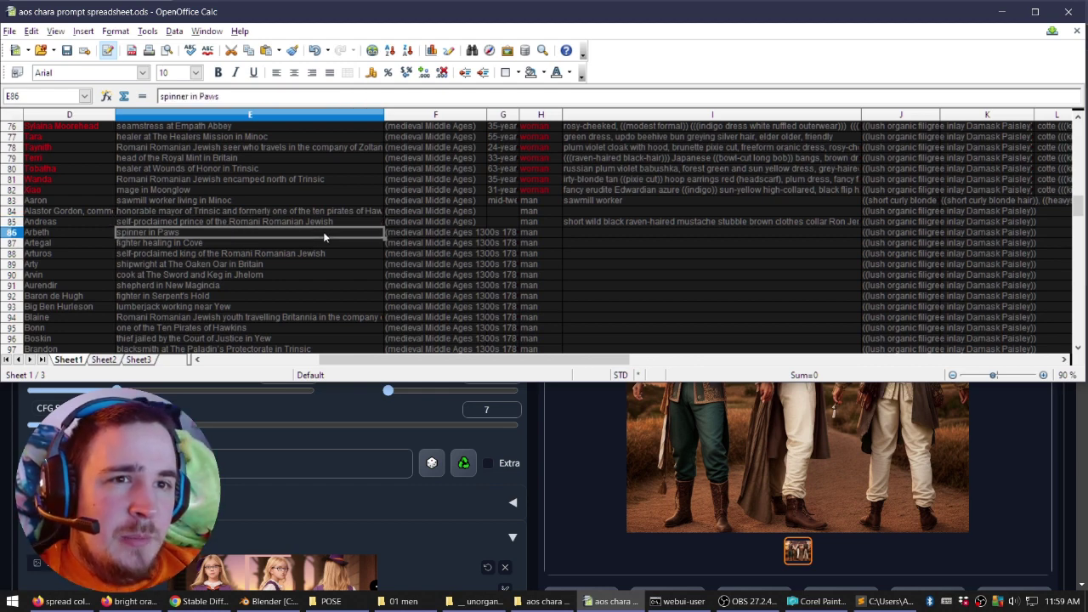
{"action": "left_click", "coordinate": [329, 223]}
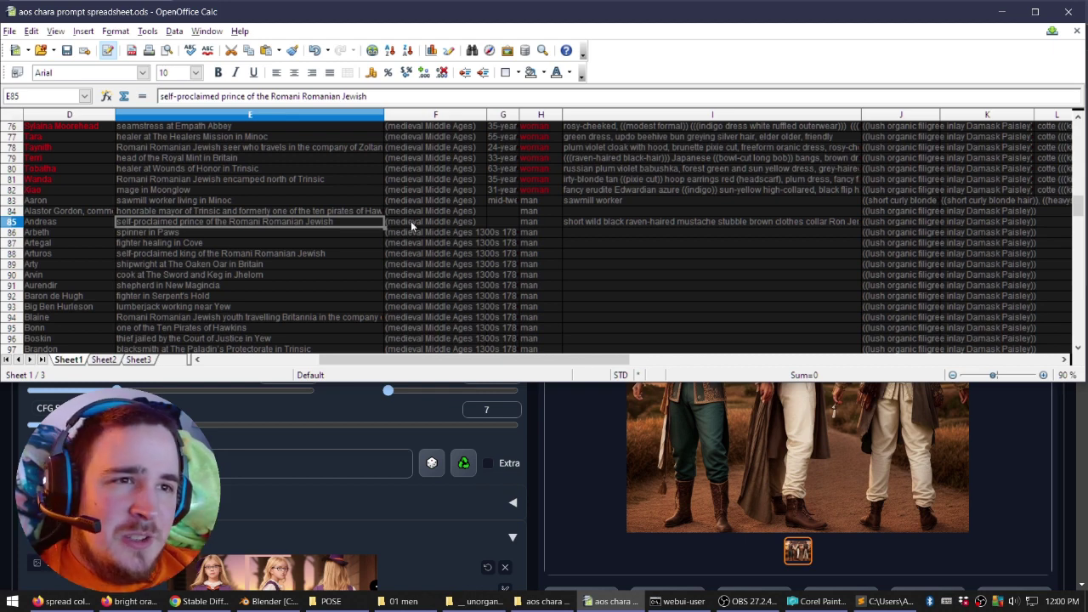
{"action": "left_click", "coordinate": [581, 224]}
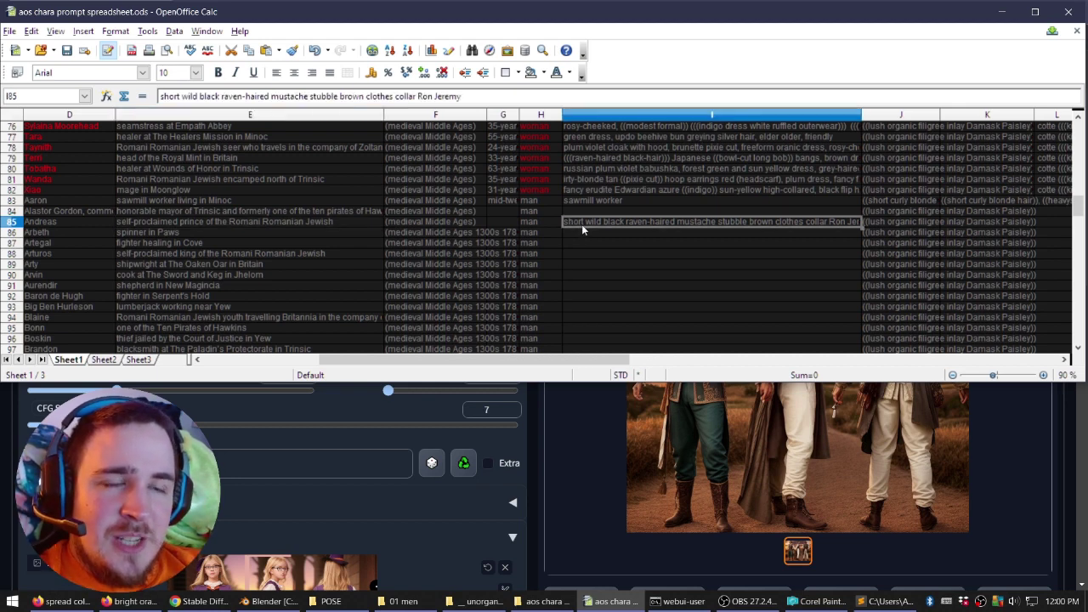
{"action": "left_click", "coordinate": [560, 226]}
{"action": "left_click", "coordinate": [579, 223]}
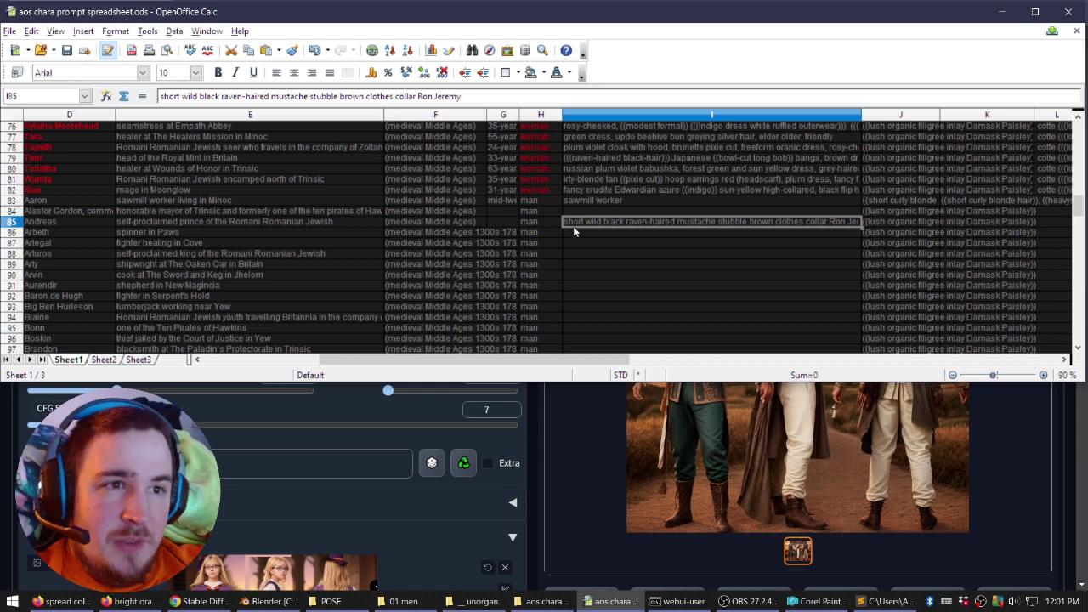
{"action": "left_click", "coordinate": [578, 234]}
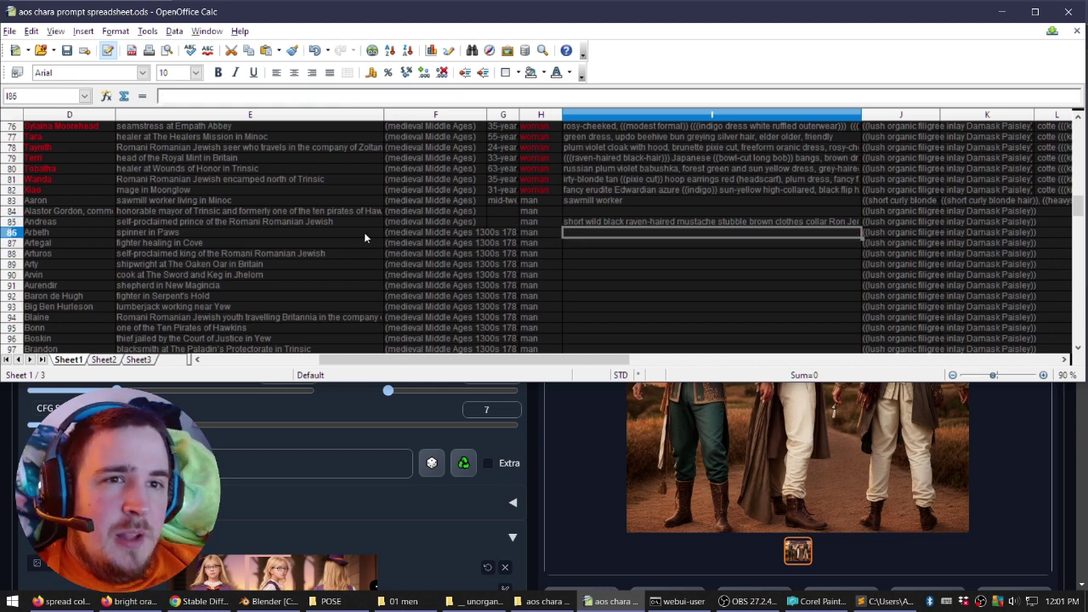
{"action": "left_click", "coordinate": [602, 220]}
Return to Stable Diffusion and bring up the "01 men" portrait folder in File Explorer.
{"action": "left_click", "coordinate": [532, 391]}
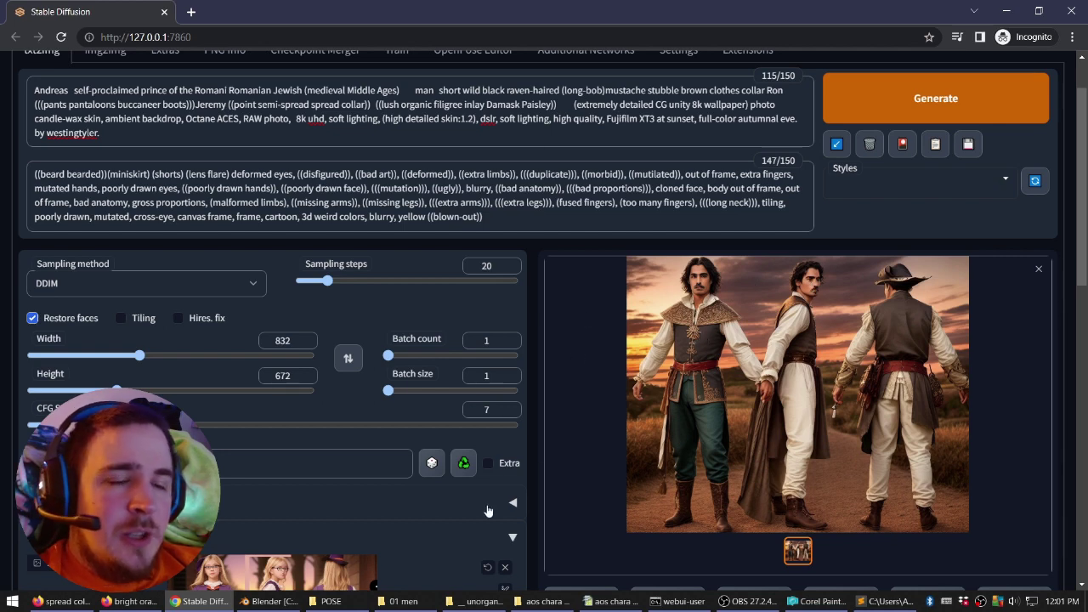
{"action": "left_click", "coordinate": [401, 601]}
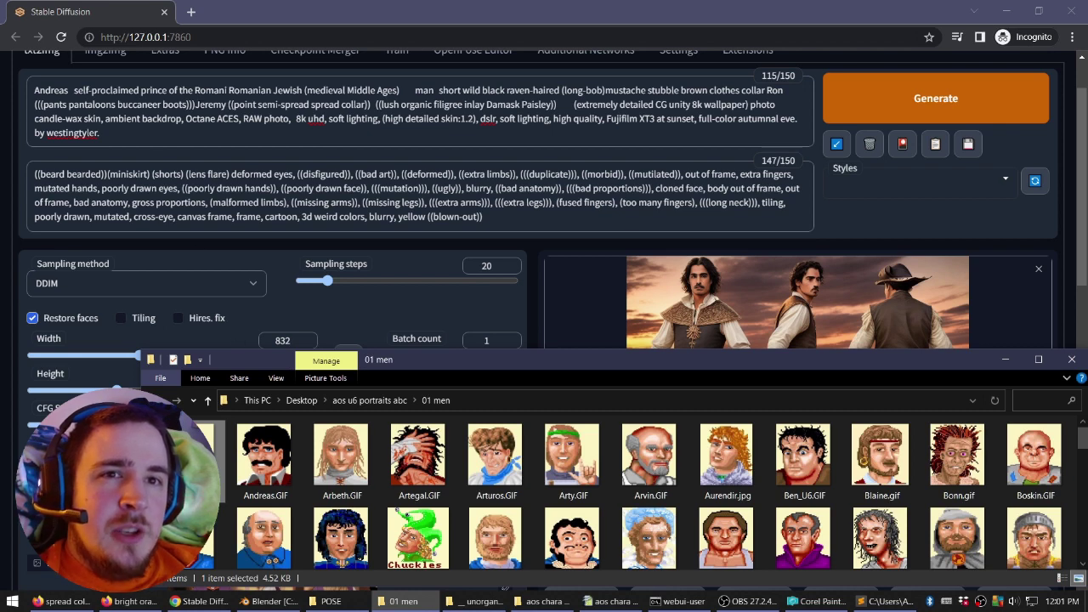
Add "((leather))" after the pants and boots terms in the positive prompt and generate a new Andreas turnaround.
{"action": "left_click", "coordinate": [197, 106]}
{"action": "type", "text": "(())"}
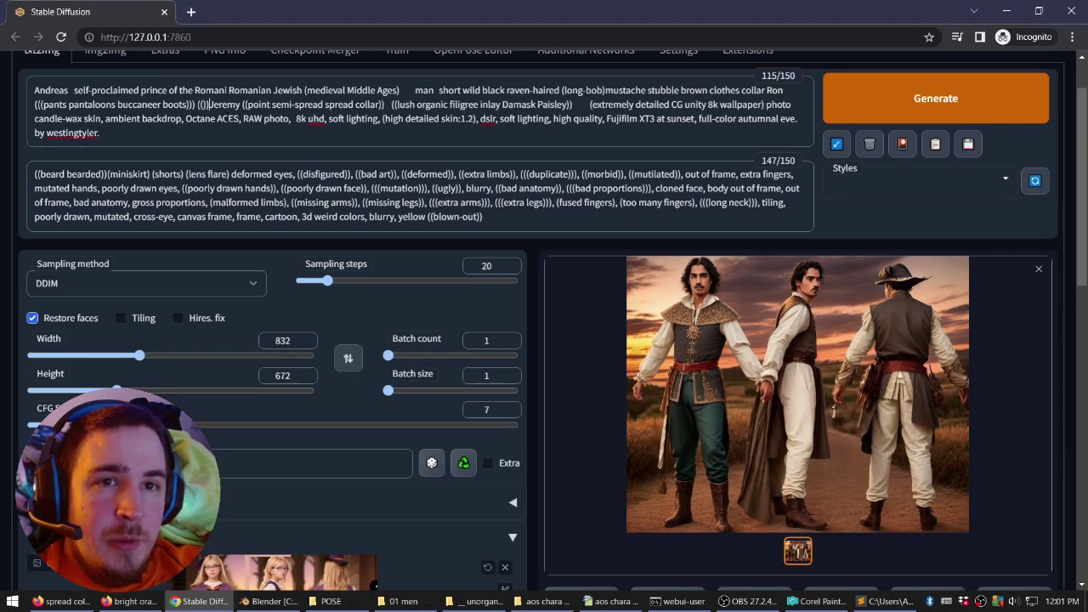
{"action": "type", "text": "leather"}
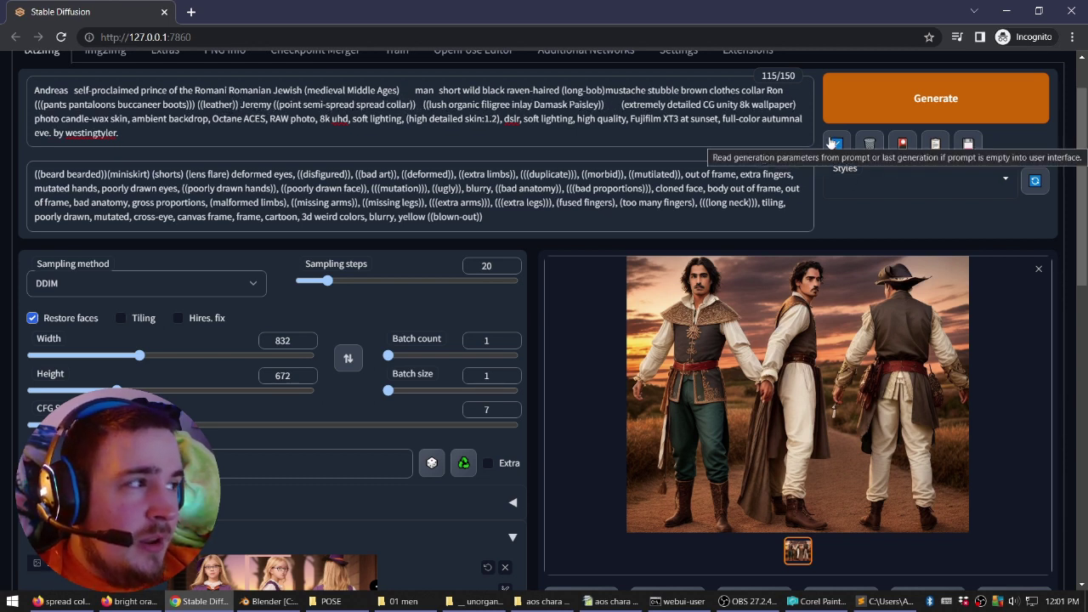
{"action": "left_click", "coordinate": [861, 106]}
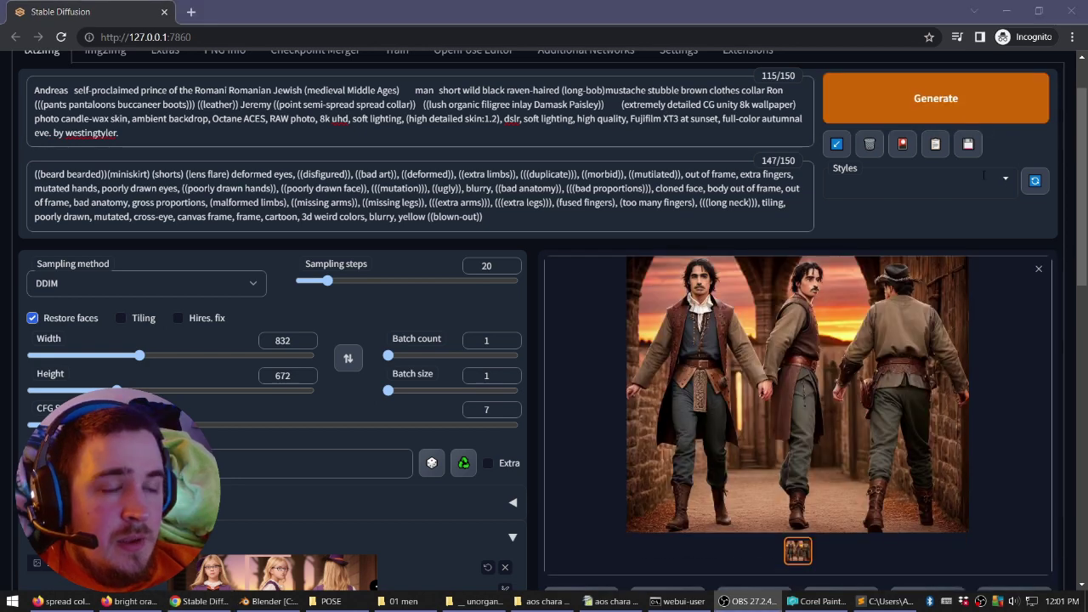
Enlarge the new turnaround and compare it with the Andreas.GIF portrait in the "01 men" folder.
{"action": "left_click", "coordinate": [697, 337]}
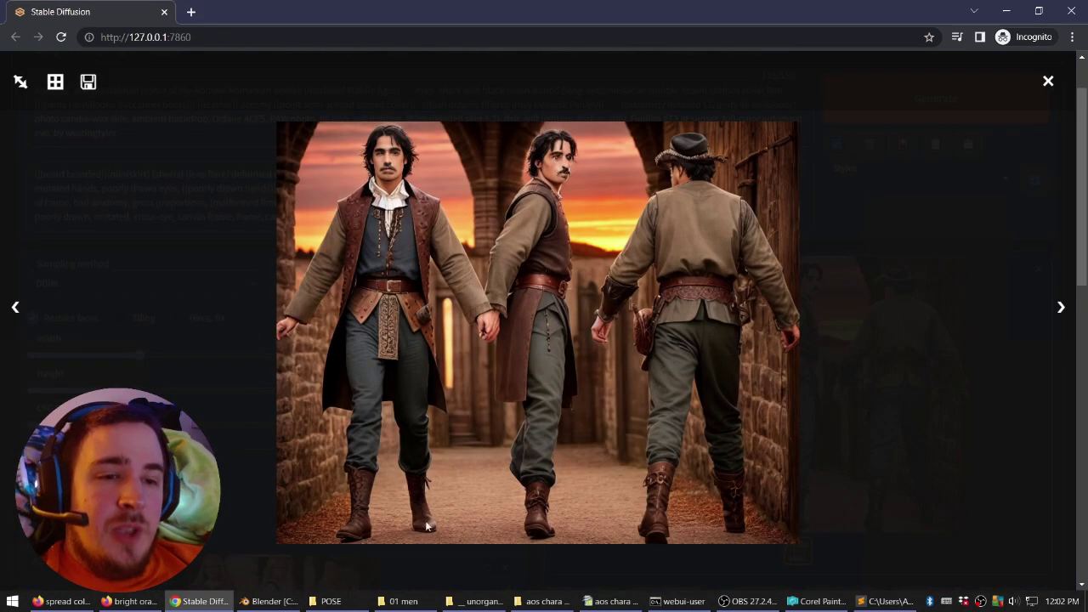
{"action": "left_click", "coordinate": [405, 602]}
{"action": "left_click", "coordinate": [264, 459]}
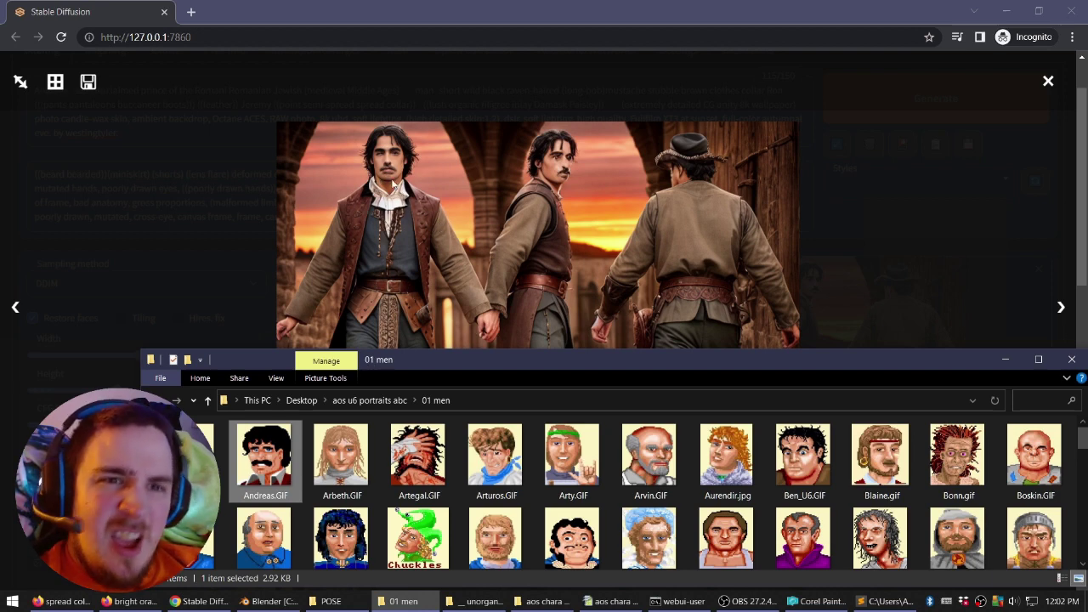
{"action": "left_click", "coordinate": [854, 199]}
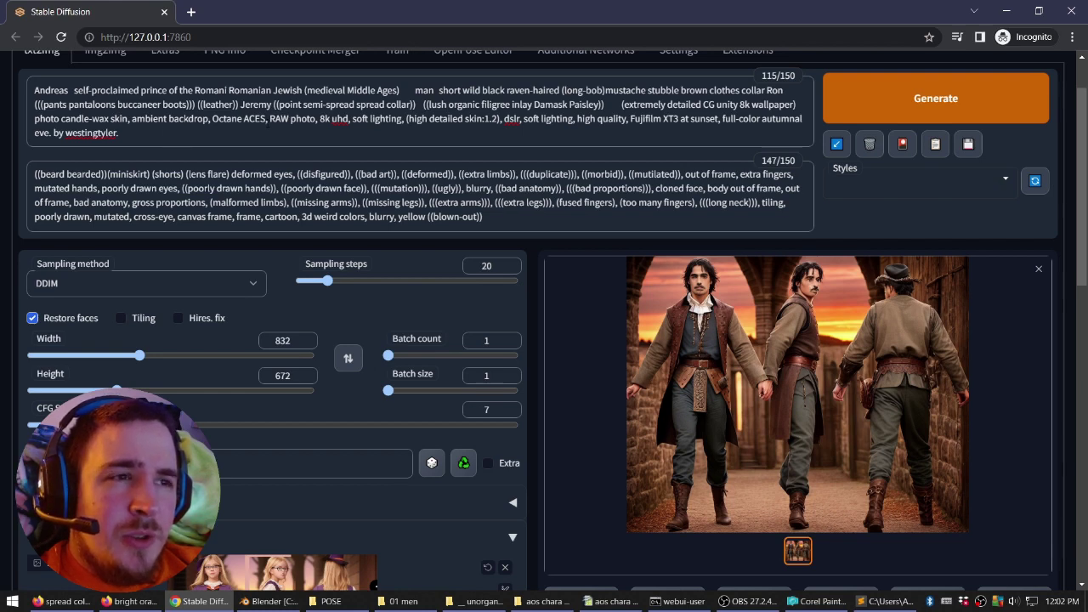
Swap the output size to 672 wide by 832 high and load the woman-in-autumn-leaves portrait from the POSE folder into ControlNet.
{"action": "scroll", "coordinate": [408, 251], "scroll_direction": "down", "scroll_amount": 2}
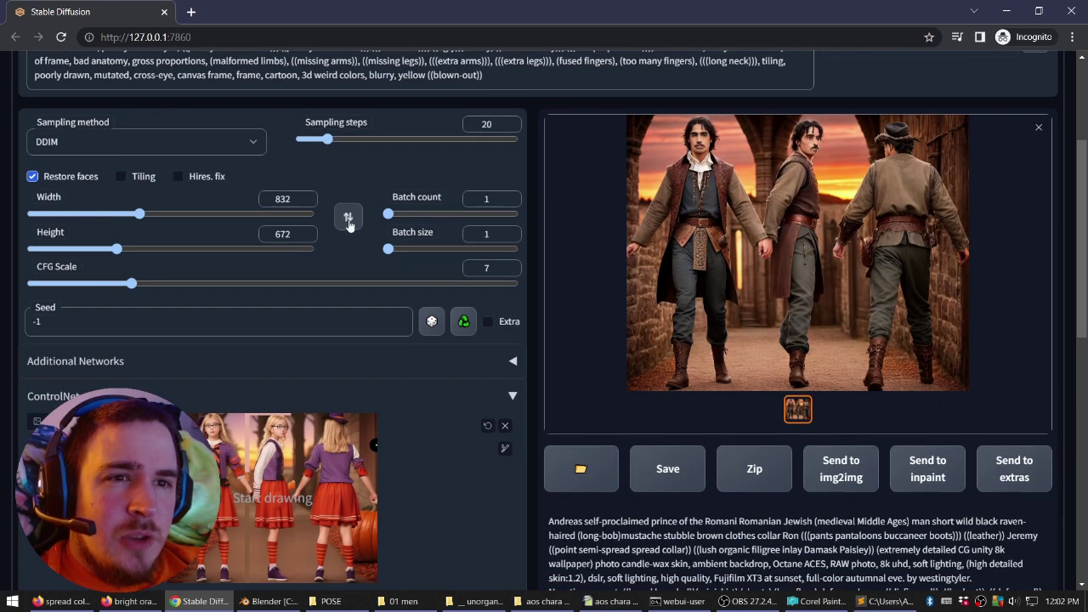
{"action": "left_click", "coordinate": [348, 216]}
{"action": "left_click", "coordinate": [331, 601]}
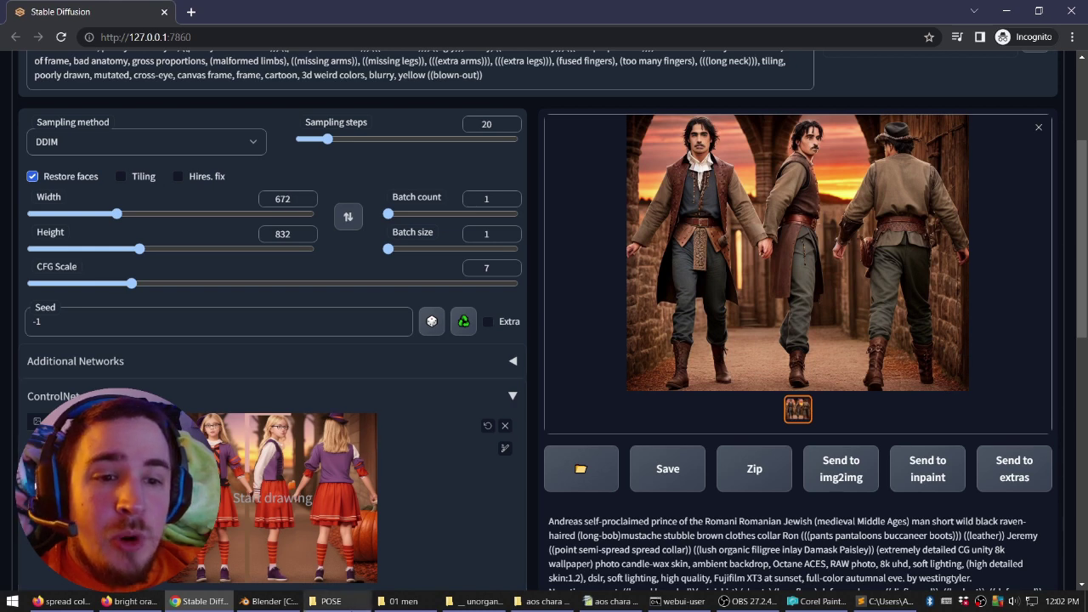
{"action": "left_click_drag", "start_coordinate": [861, 337], "coordinate": [289, 476]}
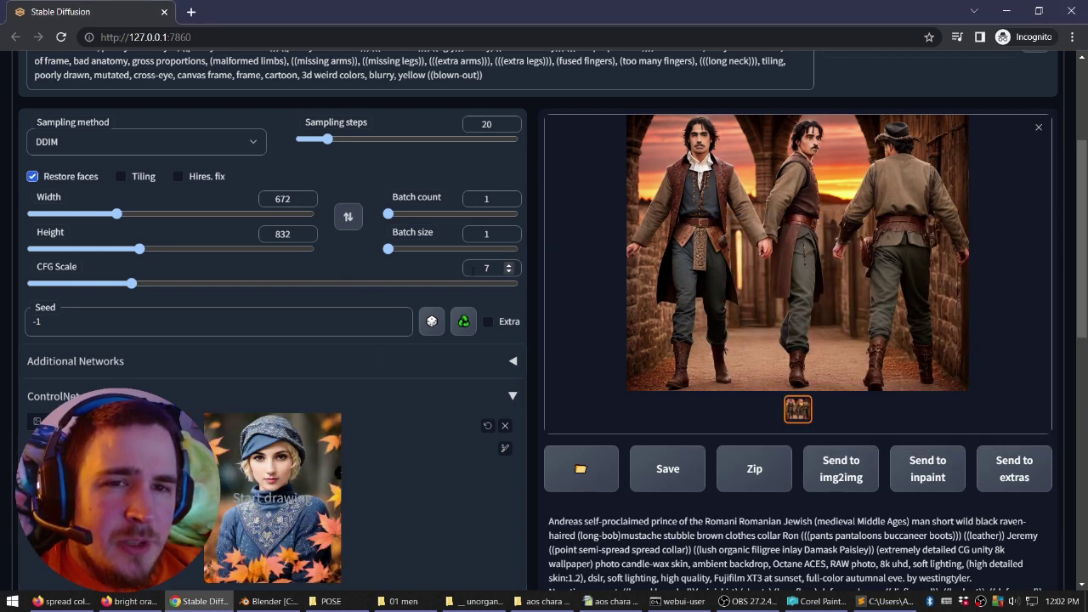
Check the ControlNet openpose settings, raise the batch count and generate a batch of four upright Andreas portraits.
{"action": "scroll", "coordinate": [382, 396], "scroll_direction": "down", "scroll_amount": 3}
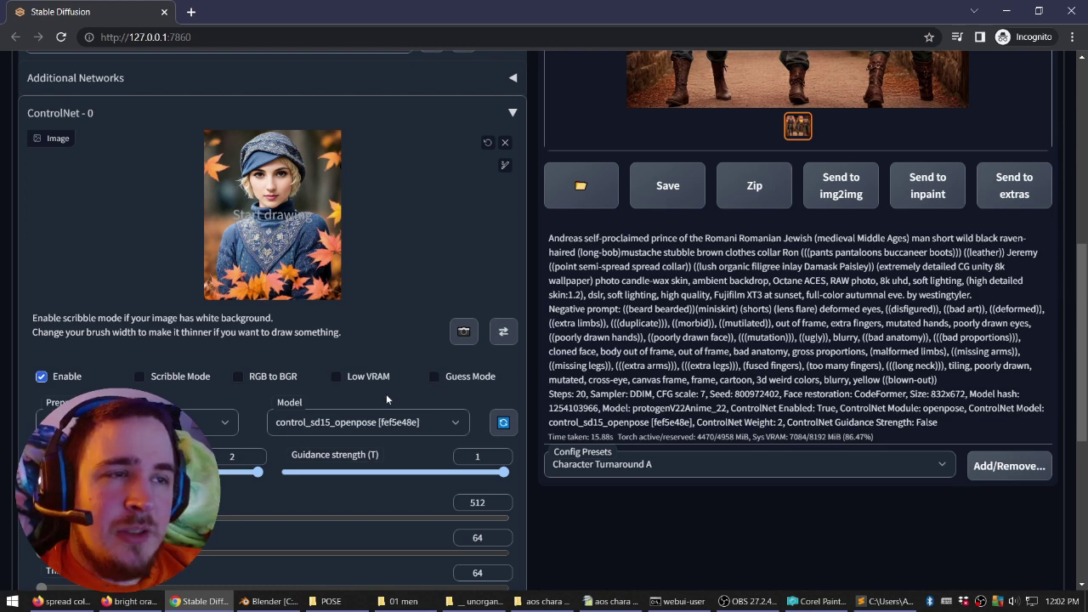
{"action": "scroll", "coordinate": [389, 391], "scroll_direction": "up", "scroll_amount": 4}
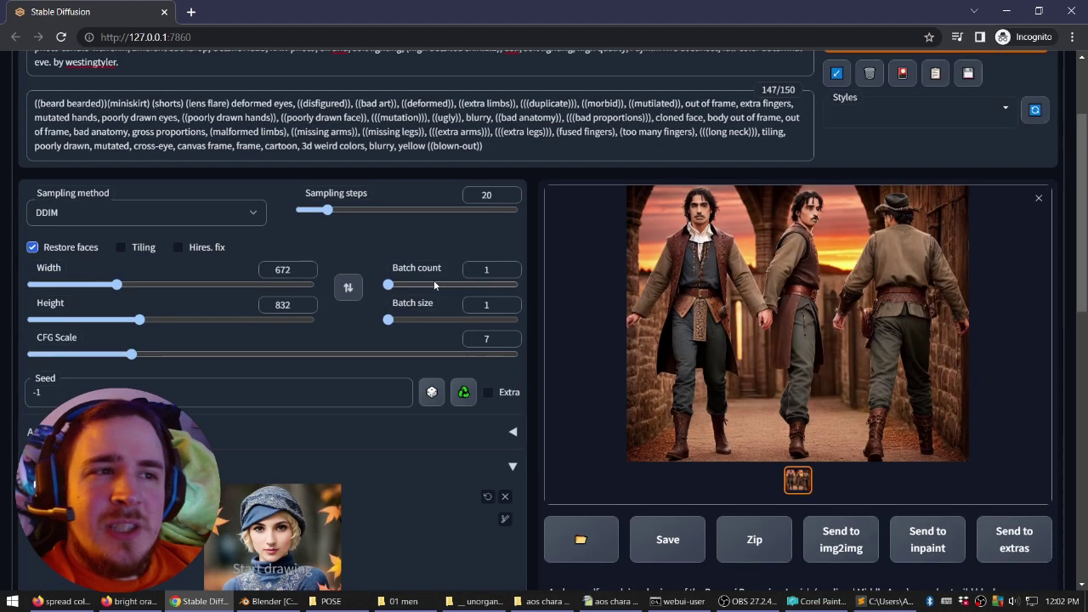
{"action": "scroll", "coordinate": [434, 280], "scroll_direction": "up", "scroll_amount": 1}
{"action": "scroll", "coordinate": [435, 281], "scroll_direction": "down", "scroll_amount": 1}
{"action": "scroll", "coordinate": [435, 280], "scroll_direction": "up", "scroll_amount": 1}
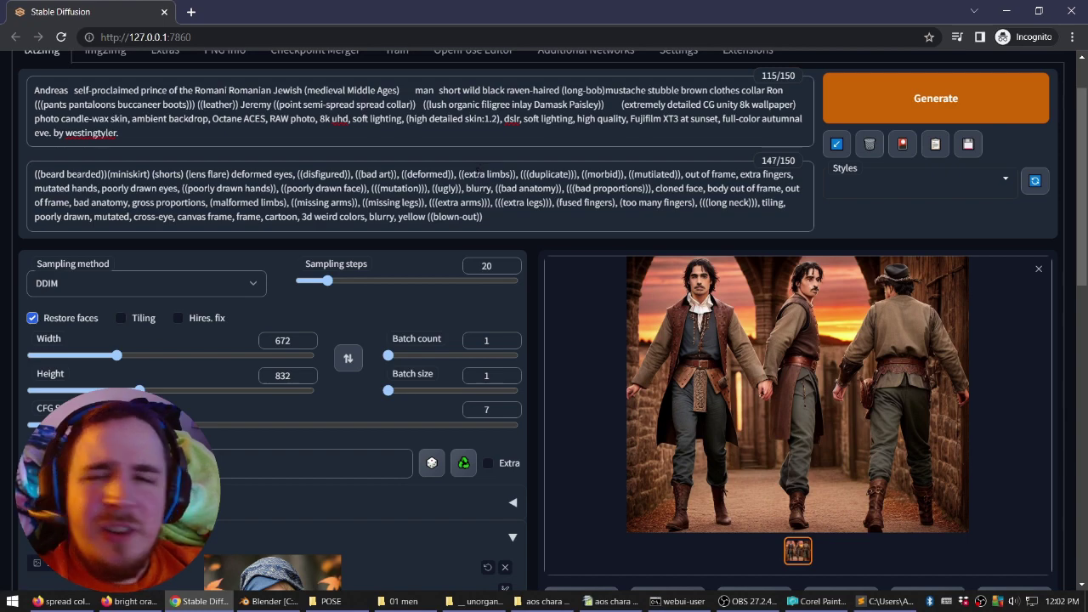
{"action": "scroll", "coordinate": [533, 222], "scroll_direction": "down", "scroll_amount": 4}
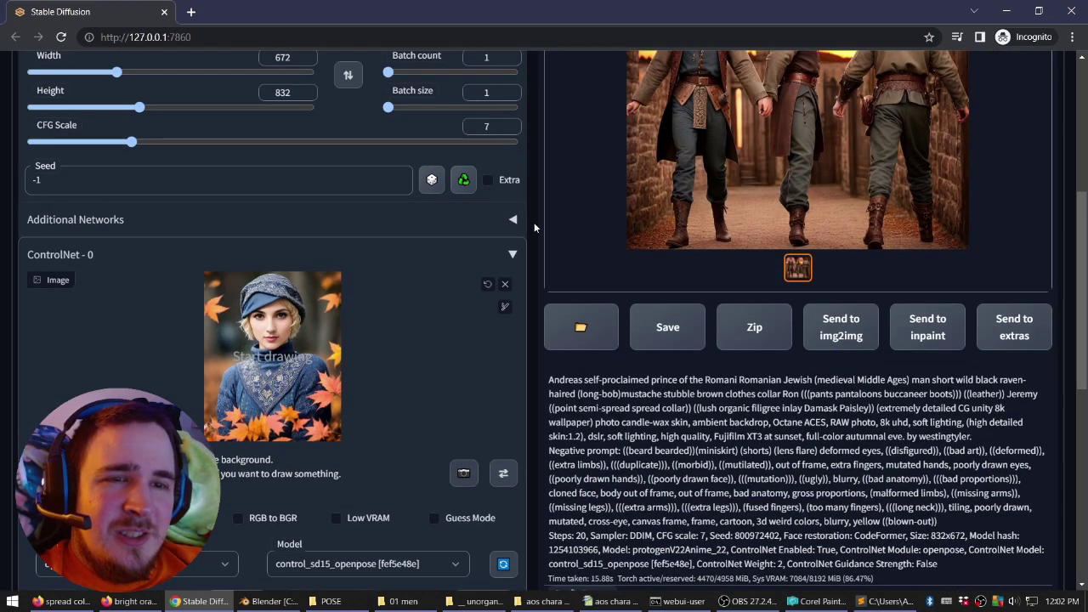
{"action": "scroll", "coordinate": [497, 254], "scroll_direction": "up", "scroll_amount": 3}
{"action": "scroll", "coordinate": [280, 314], "scroll_direction": "down", "scroll_amount": 3}
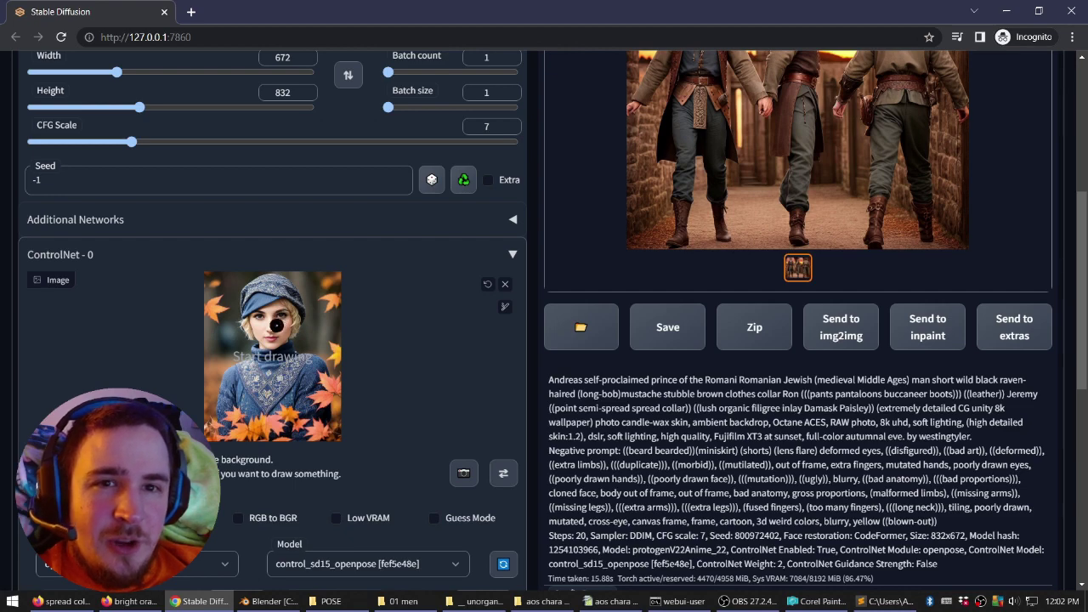
{"action": "scroll", "coordinate": [280, 307], "scroll_direction": "down", "scroll_amount": 1}
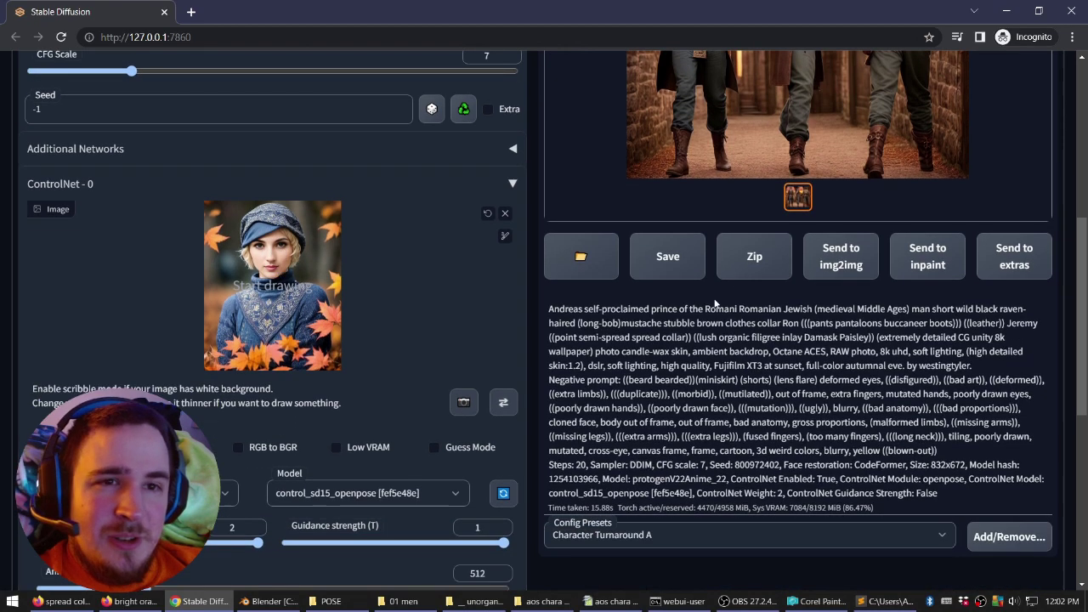
{"action": "scroll", "coordinate": [466, 339], "scroll_direction": "up", "scroll_amount": 5}
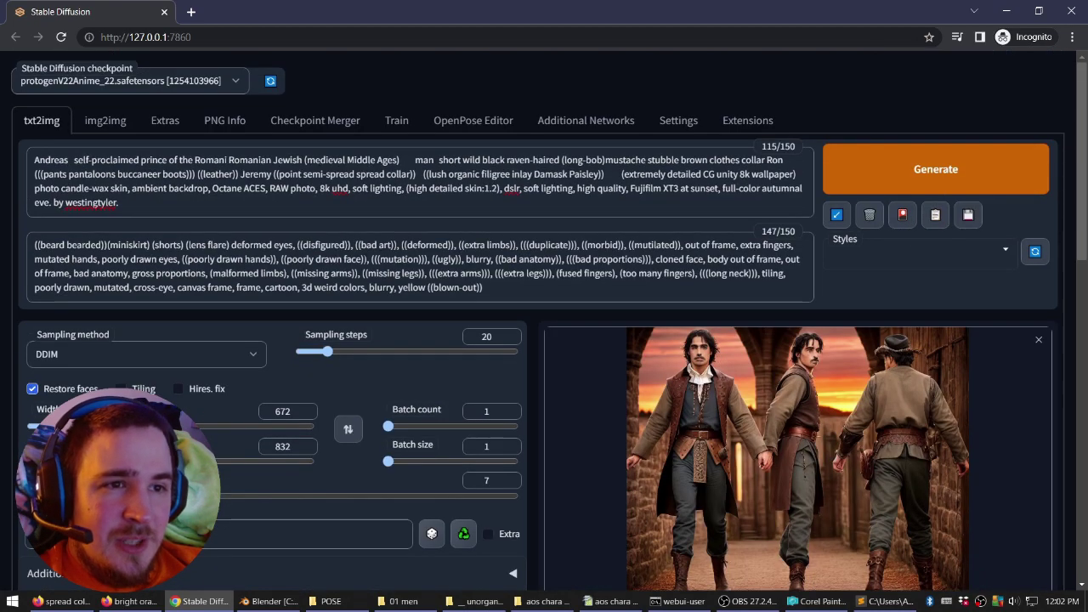
{"action": "scroll", "coordinate": [258, 418], "scroll_direction": "down", "scroll_amount": 3}
{"action": "scroll", "coordinate": [258, 418], "scroll_direction": "up", "scroll_amount": 3}
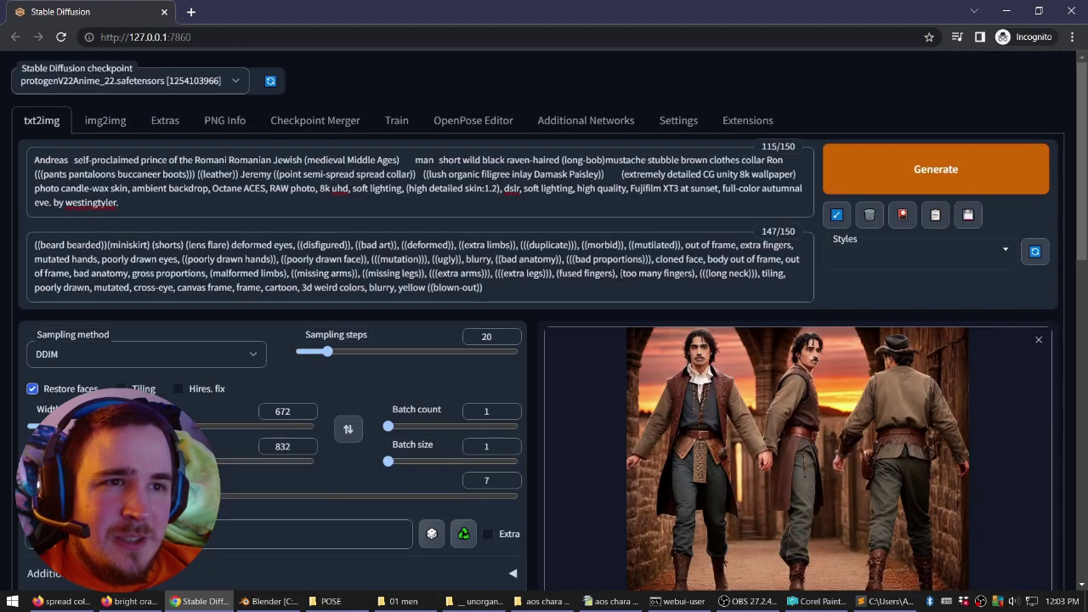
{"action": "left_click_drag", "start_coordinate": [389, 428], "coordinate": [391, 427]}
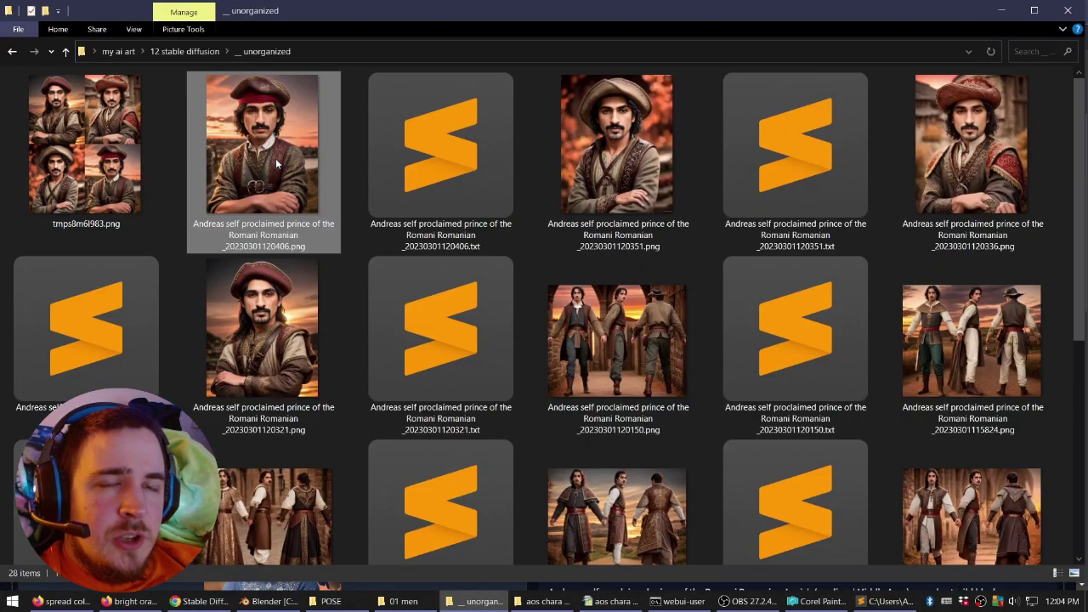
Open the newest Andreas portrait from the "__ unorganized" folder, inspect its hat detail and look through the rest of the batch.
{"action": "double_click", "coordinate": [275, 158]}
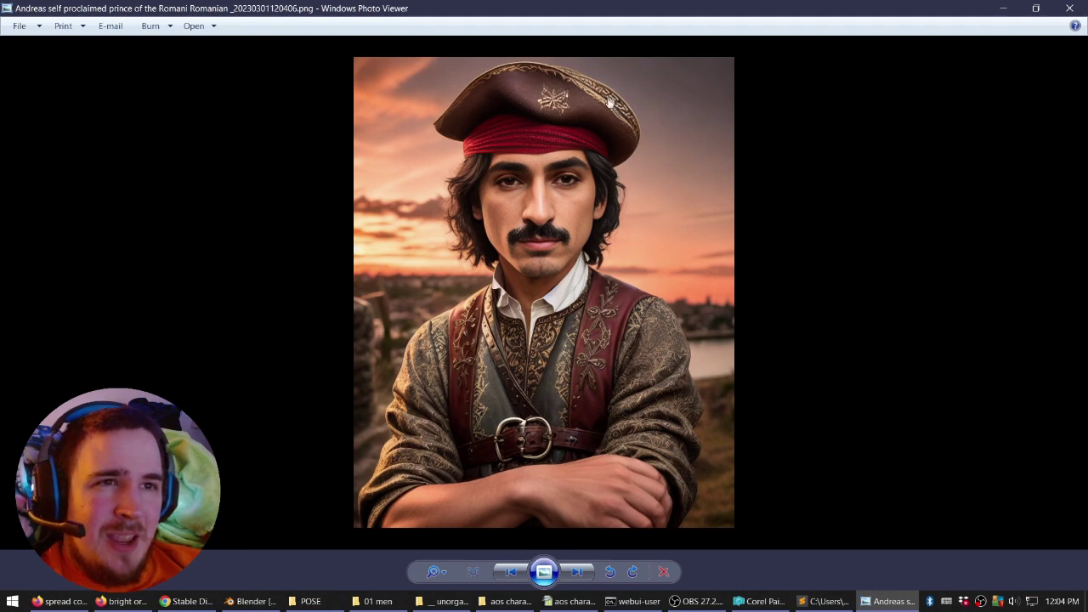
{"action": "scroll", "coordinate": [598, 121], "scroll_direction": "up", "scroll_amount": 3}
{"action": "scroll", "coordinate": [598, 121], "scroll_direction": "up", "scroll_amount": 2}
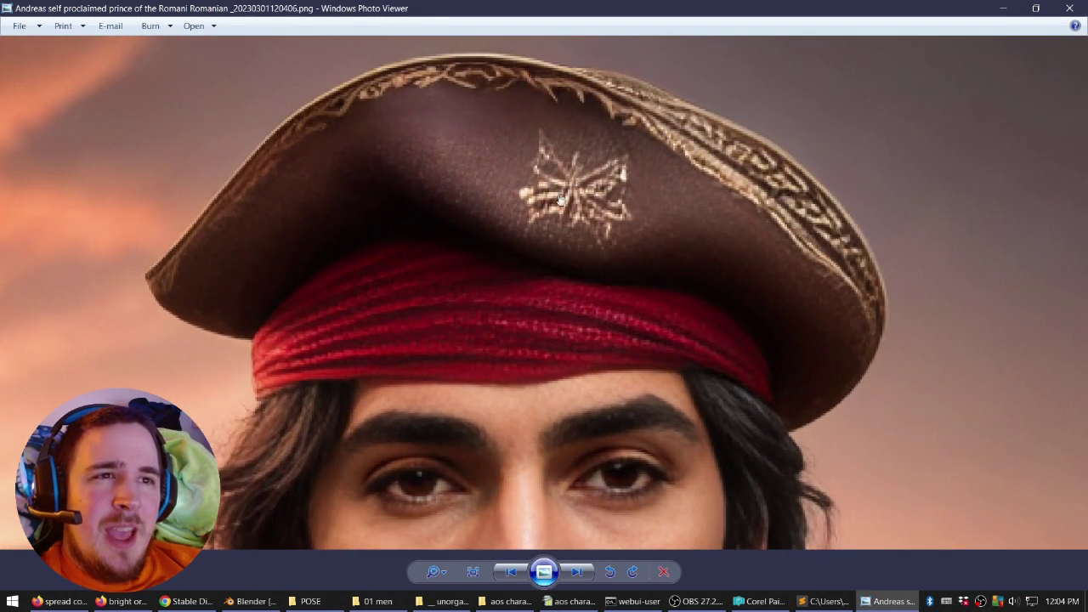
{"action": "scroll", "coordinate": [586, 210], "scroll_direction": "down", "scroll_amount": 5}
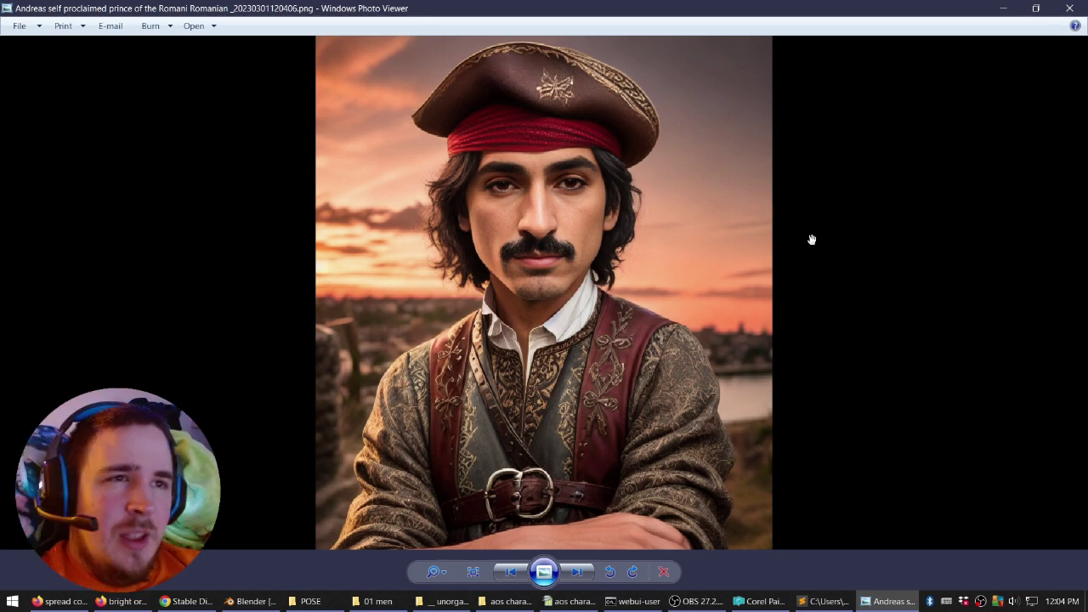
{"action": "key", "text": "Left"}
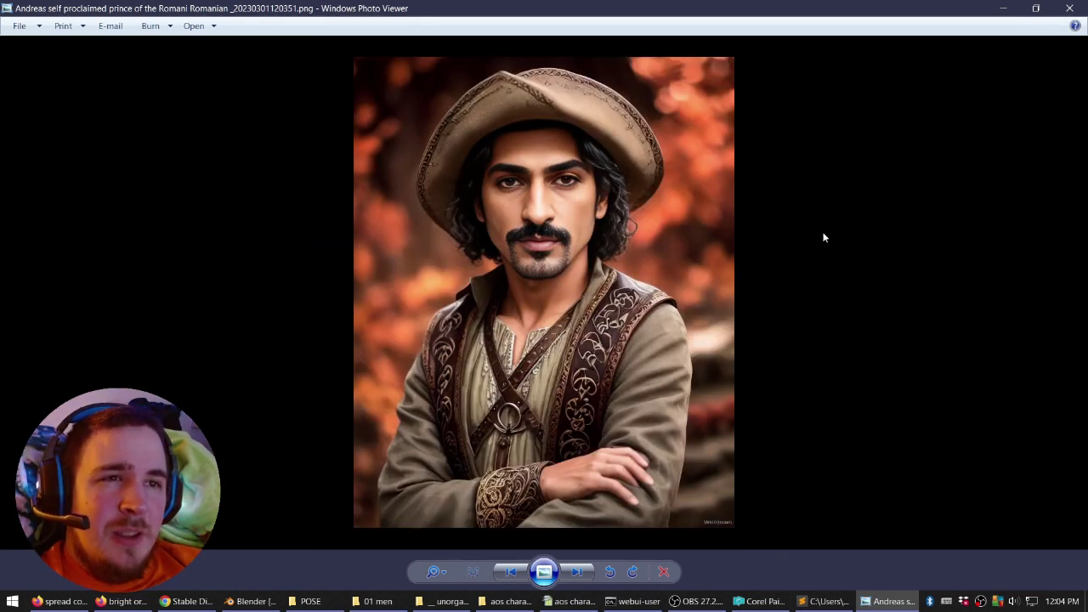
{"action": "key", "text": "Left"}
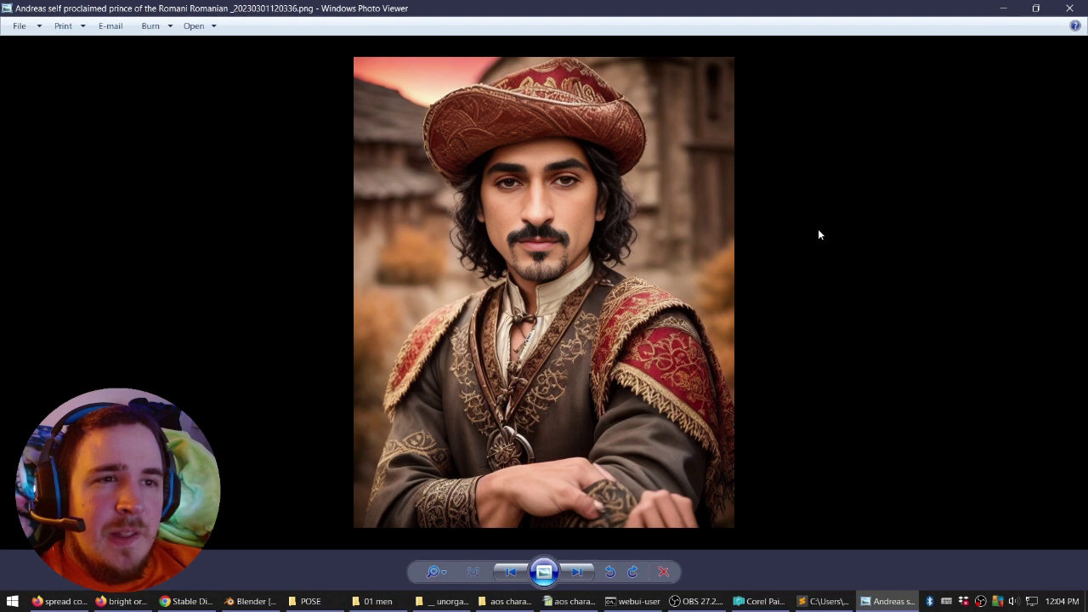
{"action": "key", "text": "Left"}
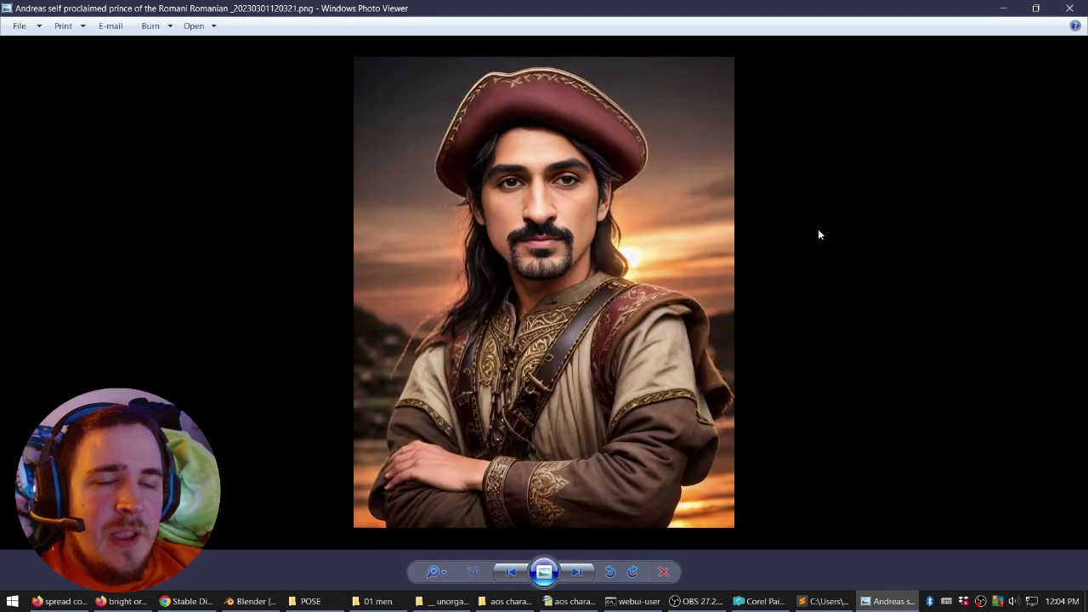
{"action": "key", "text": "Left"}
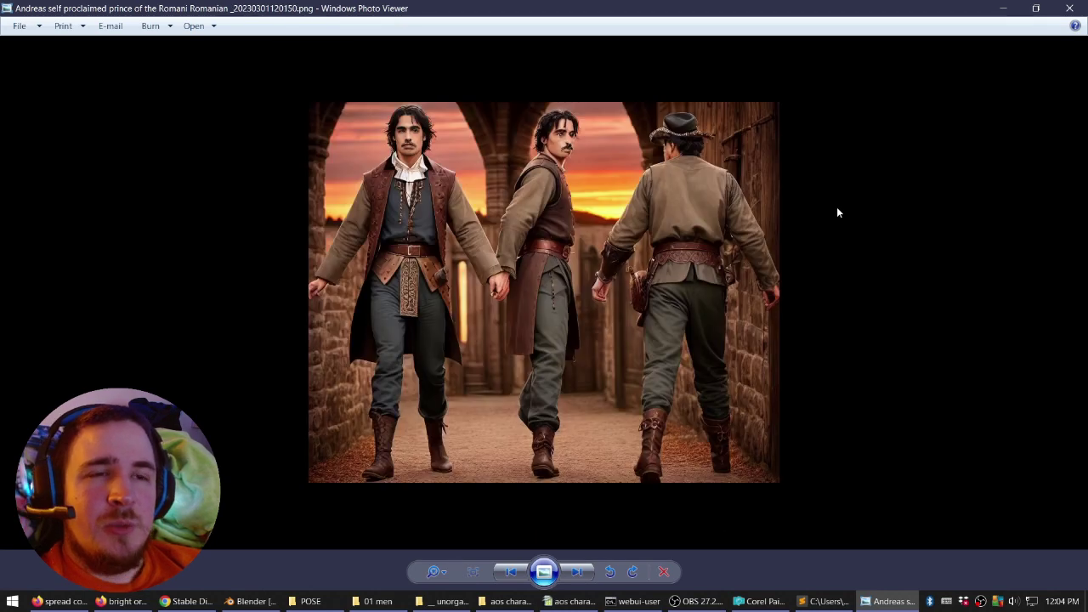
{"action": "left_click", "coordinate": [1069, 7]}
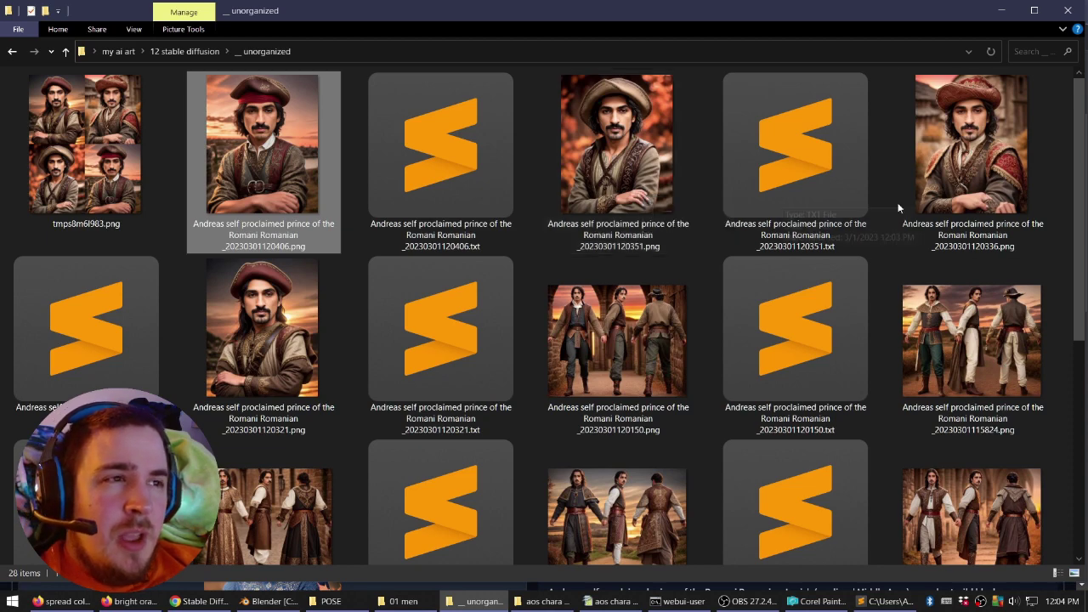
Reopen the Andreas portraits from the third hat variant and compare the tan-hat and red-headband versions.
{"action": "left_click", "coordinate": [935, 153]}
{"action": "double_click", "coordinate": [936, 153]}
{"action": "key", "text": "Left"}
{"action": "key", "text": "Left"}
{"action": "key", "text": "Left"}
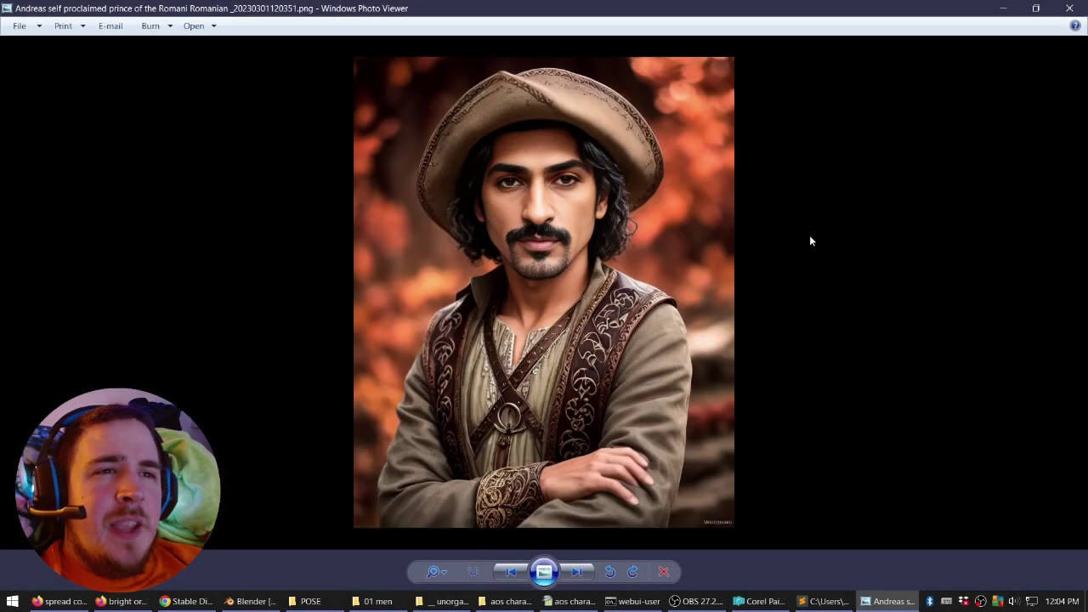
{"action": "key", "text": "Right"}
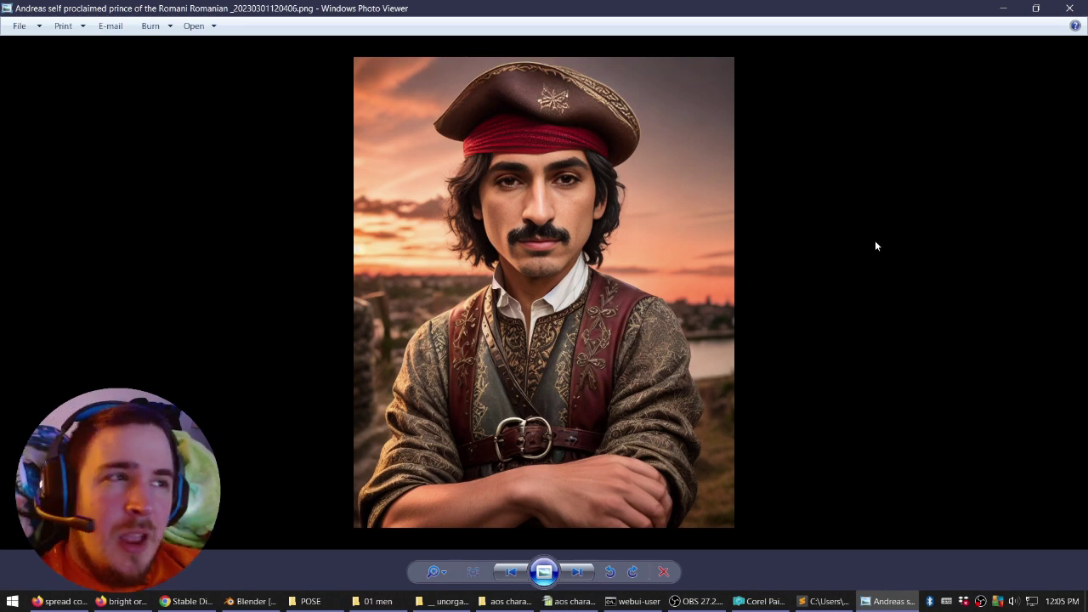
{"action": "left_click", "coordinate": [1069, 8]}
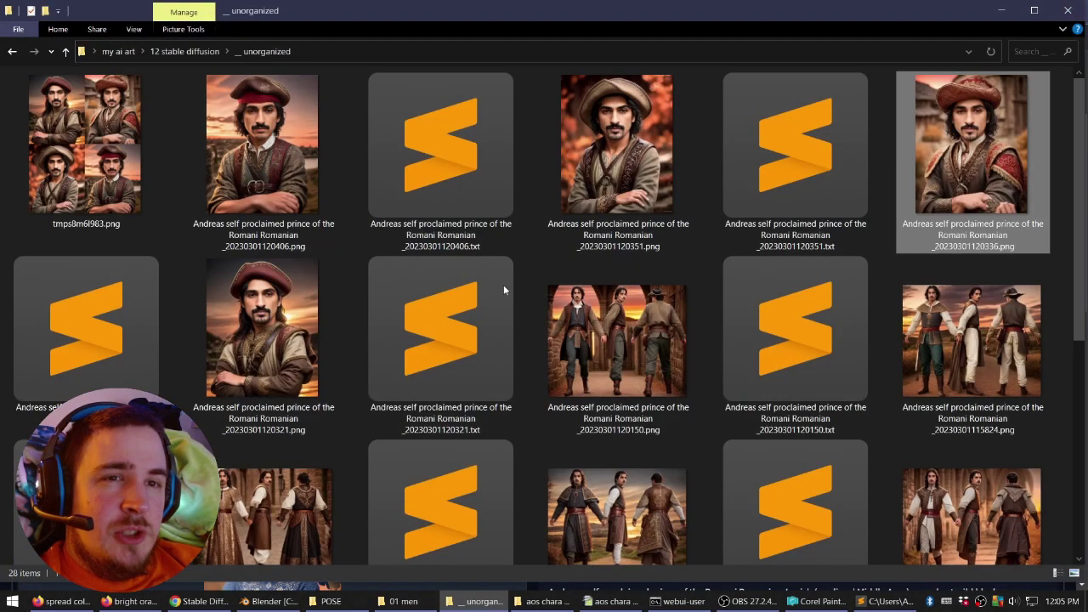
Return to Stable Diffusion and generate another batch of Andreas portraits.
{"action": "left_click", "coordinate": [204, 601]}
{"action": "scroll", "coordinate": [511, 383], "scroll_direction": "up", "scroll_amount": 2}
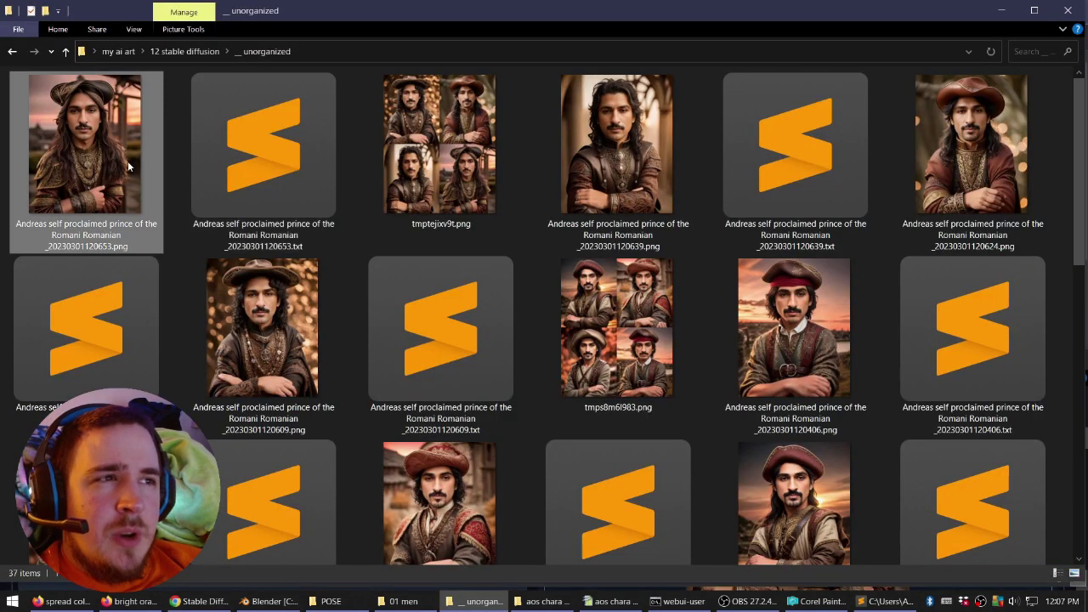
Open the newest portrait in the "__ unorganized" folder and examine the face, hair, hat and jewelry across the new batch.
{"action": "double_click", "coordinate": [128, 160]}
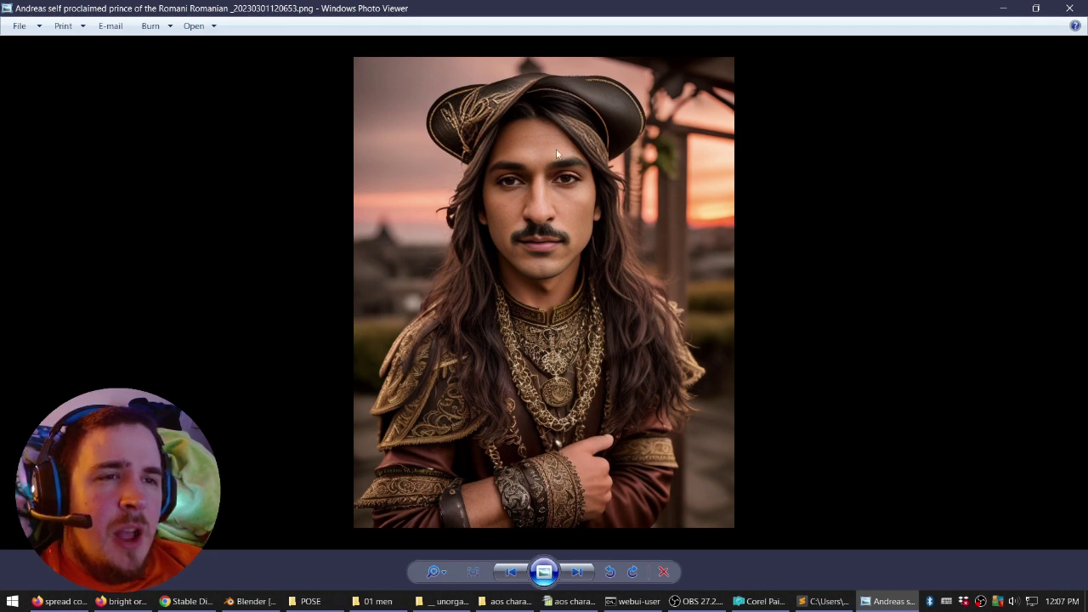
{"action": "scroll", "coordinate": [557, 154], "scroll_direction": "up", "scroll_amount": 3}
{"action": "scroll", "coordinate": [577, 257], "scroll_direction": "down", "scroll_amount": 3}
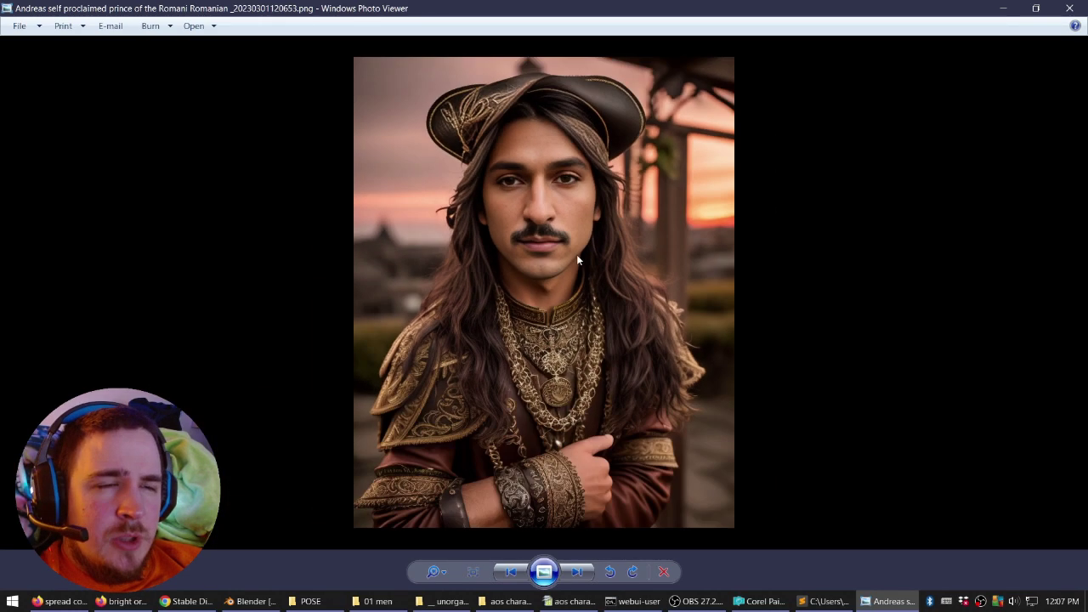
{"action": "key", "text": "Right"}
{"action": "key", "text": "Right"}
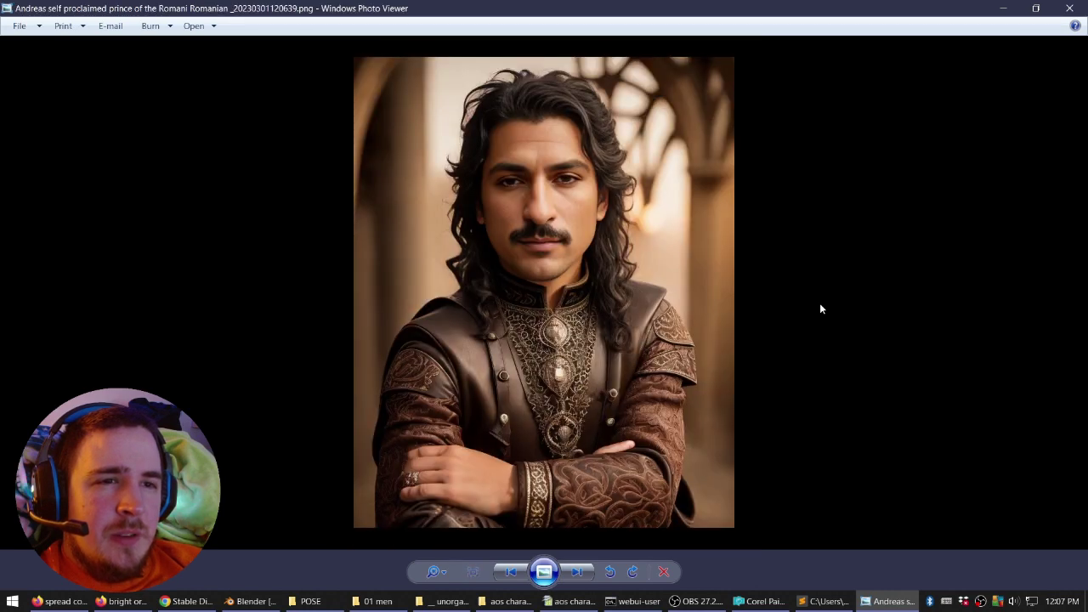
{"action": "key", "text": "Right"}
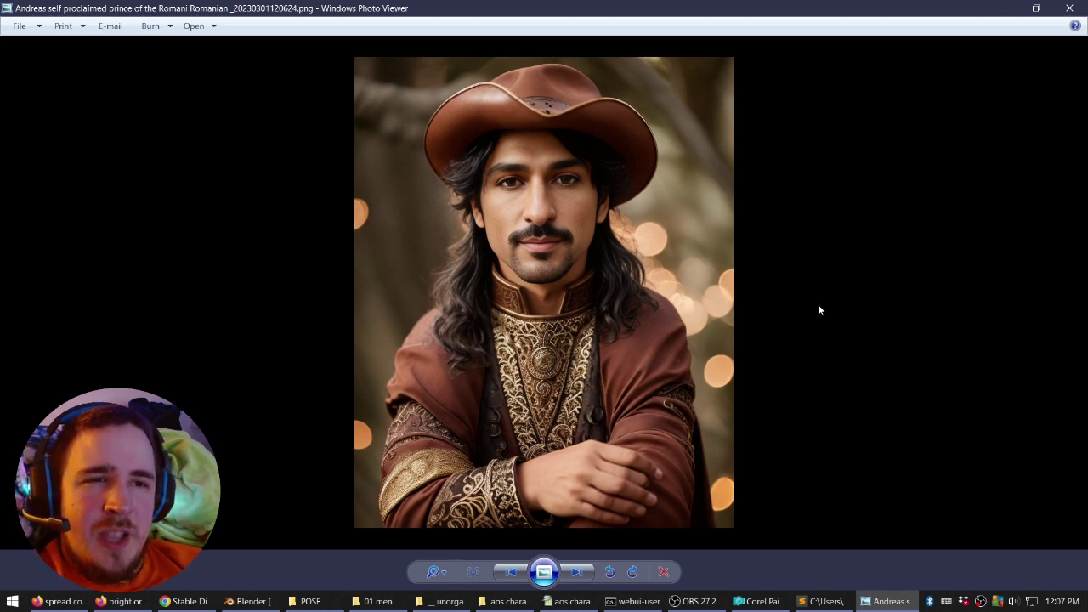
{"action": "key", "text": "Right"}
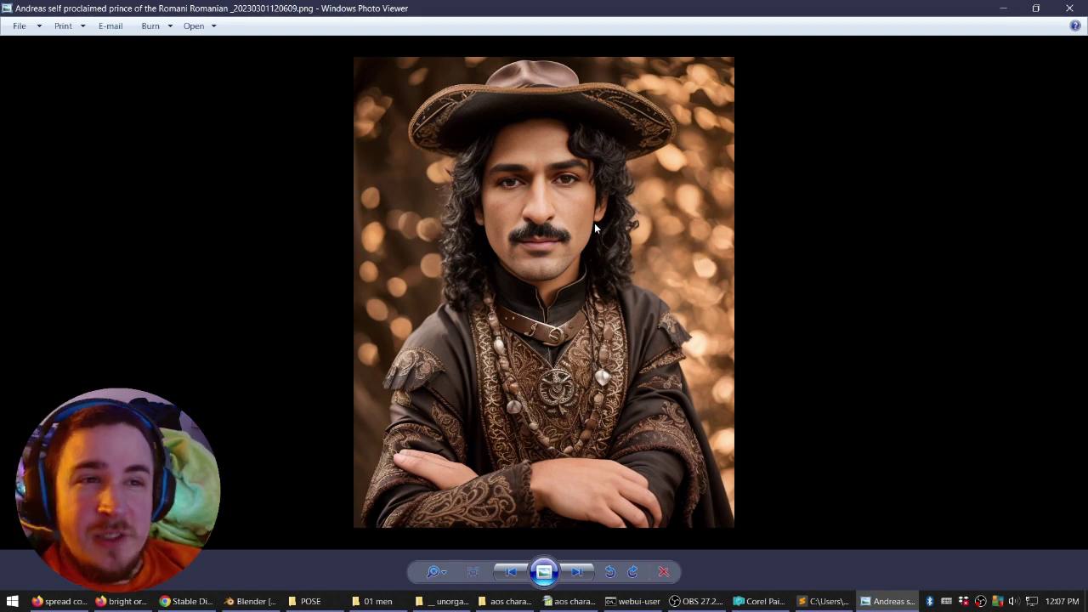
Compare the new Andreas portraits in the viewer and bring up the original Andreas portrait in the "01 men" folder.
{"action": "key", "text": "Left"}
{"action": "key", "text": "Right"}
{"action": "key", "text": "Right"}
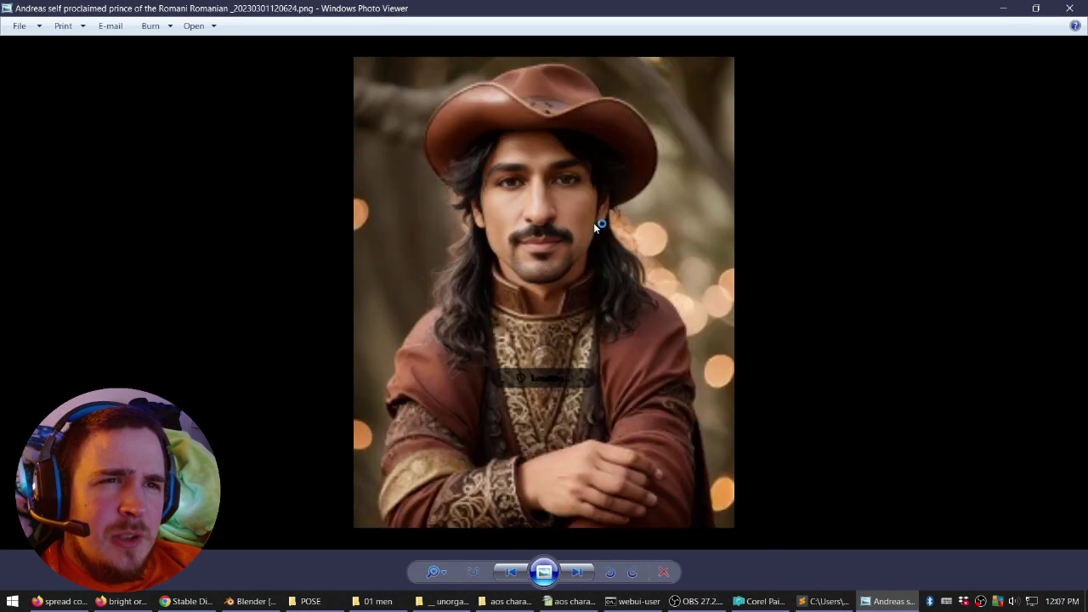
{"action": "key", "text": "Right"}
{"action": "key", "text": "Right"}
{"action": "key", "text": "Left"}
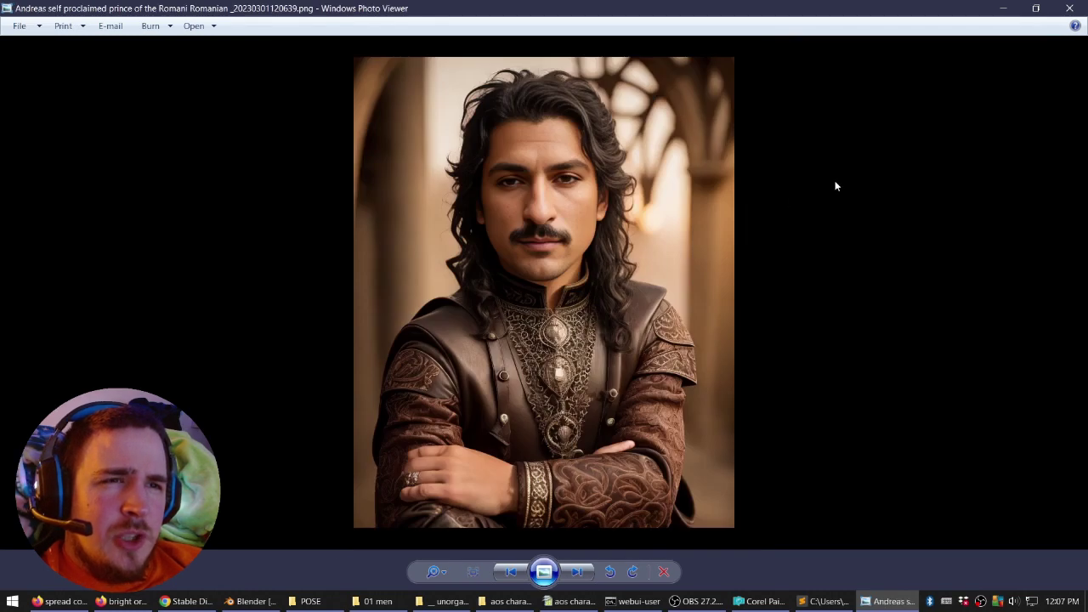
{"action": "left_click", "coordinate": [1070, 8]}
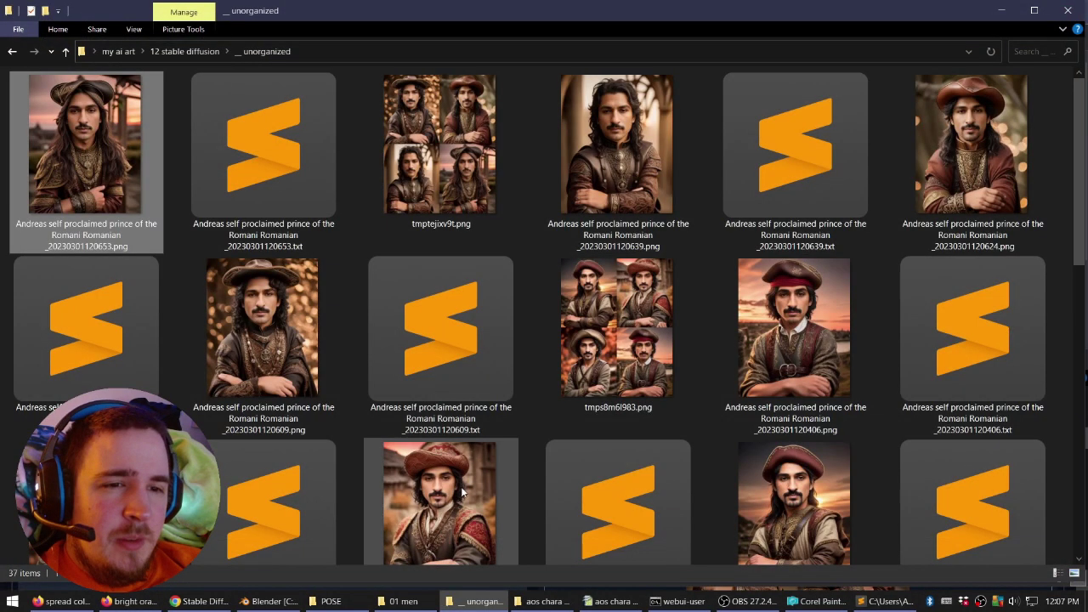
{"action": "left_click", "coordinate": [403, 602]}
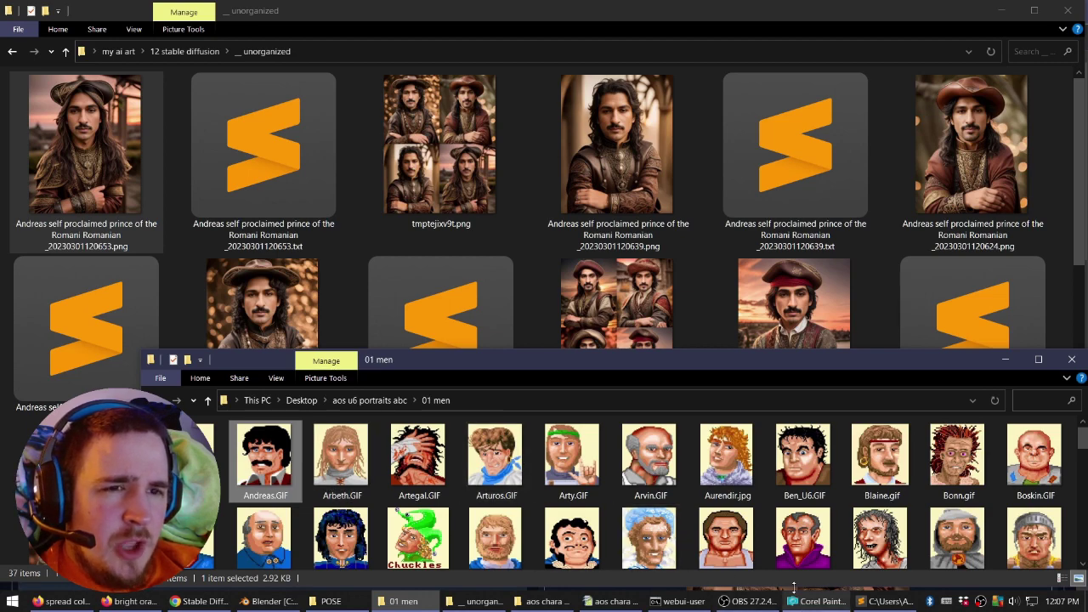
Duplicate the Andreas turnaround image ending in _20230301115824.png in the "__ unorganized" folder.
{"action": "left_click", "coordinate": [443, 240]}
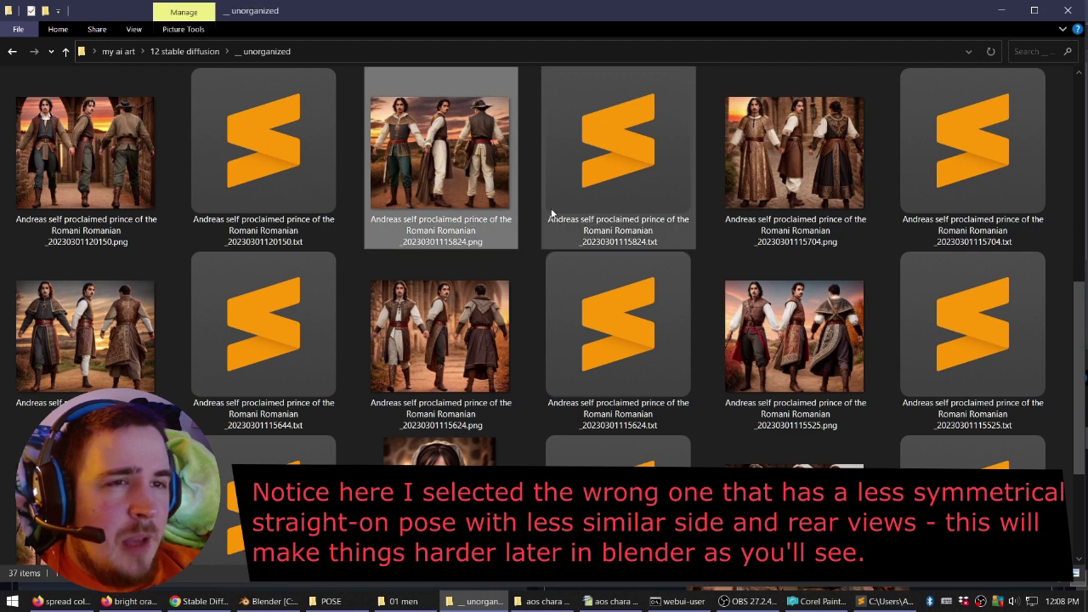
{"action": "scroll", "coordinate": [544, 209], "scroll_direction": "up", "scroll_amount": 3}
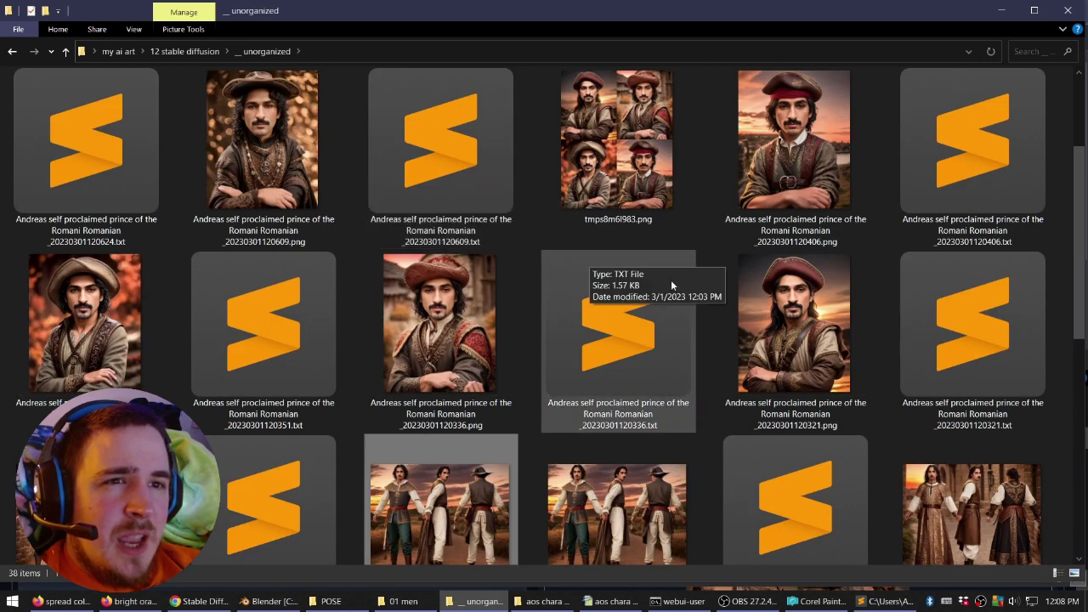
{"action": "scroll", "coordinate": [518, 323], "scroll_direction": "up", "scroll_amount": 1}
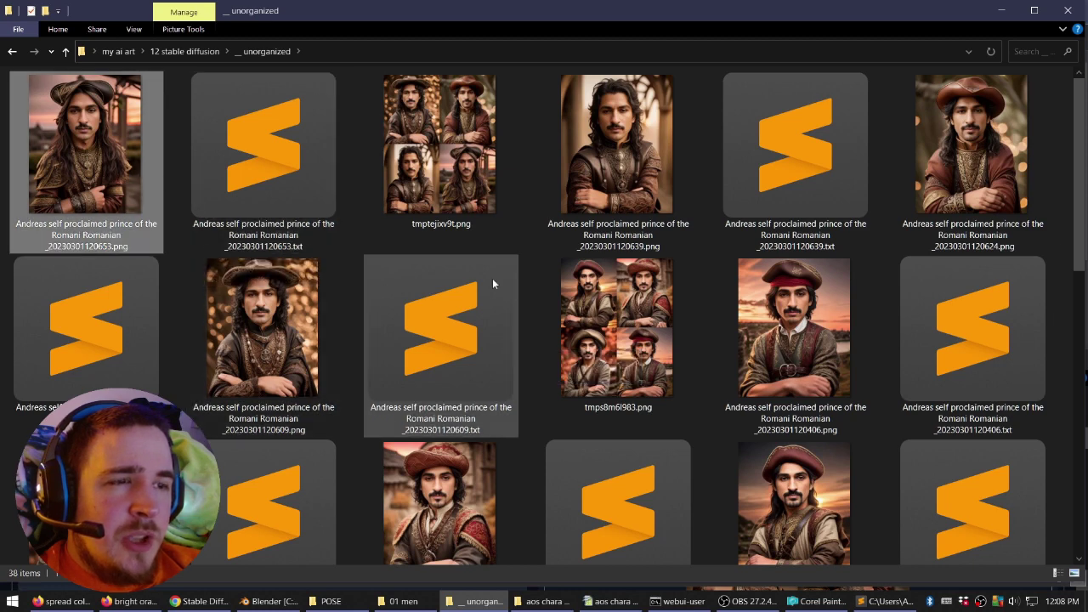
Open the copied Andreas turnaround and the _20230301120653.png portrait in Corel PaintShop Pro and show the turnaround.
{"action": "scroll", "coordinate": [522, 285], "scroll_direction": "down", "scroll_amount": 5}
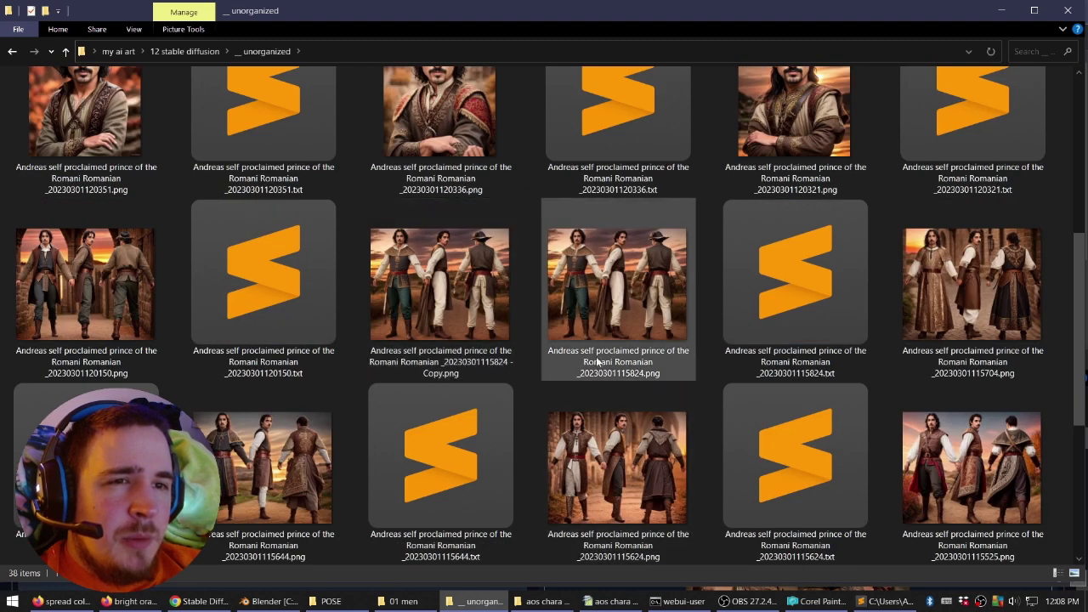
{"action": "left_click", "coordinate": [814, 601]}
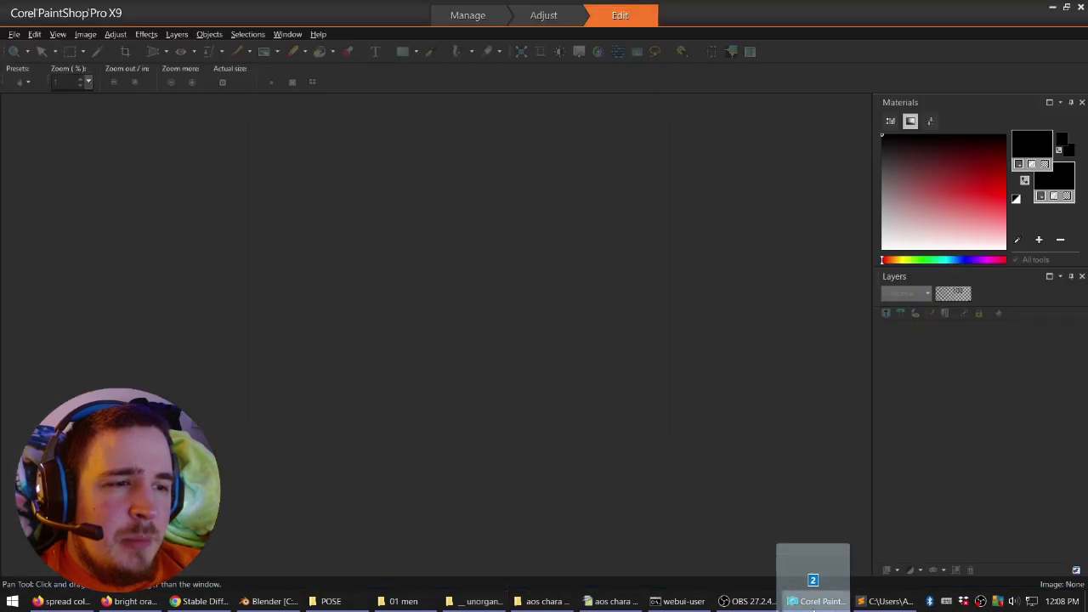
{"action": "left_click_drag", "start_coordinate": [813, 595], "coordinate": [548, 389]}
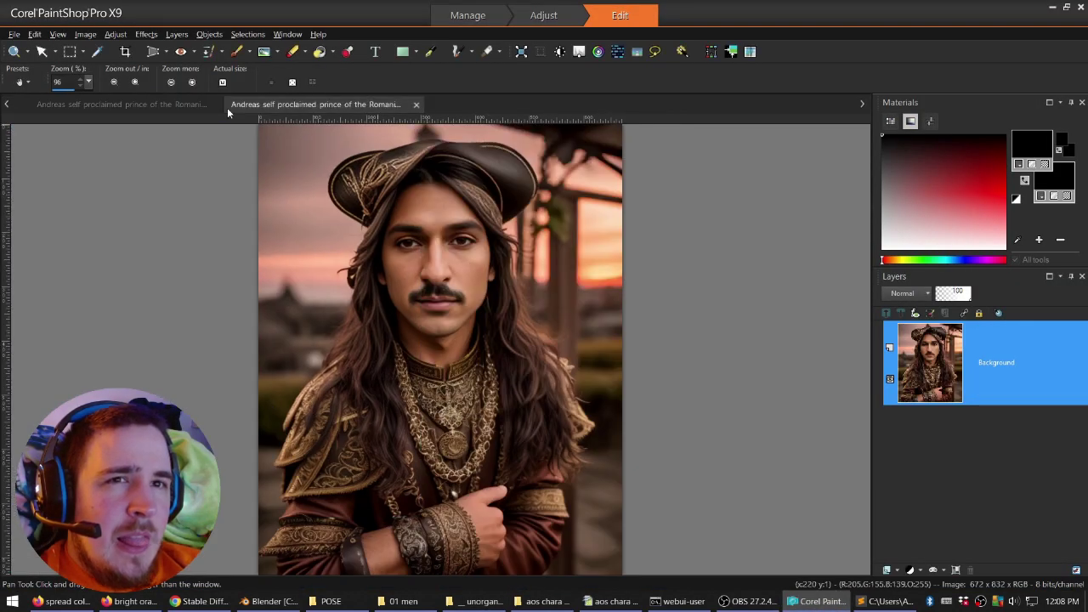
{"action": "left_click", "coordinate": [223, 107]}
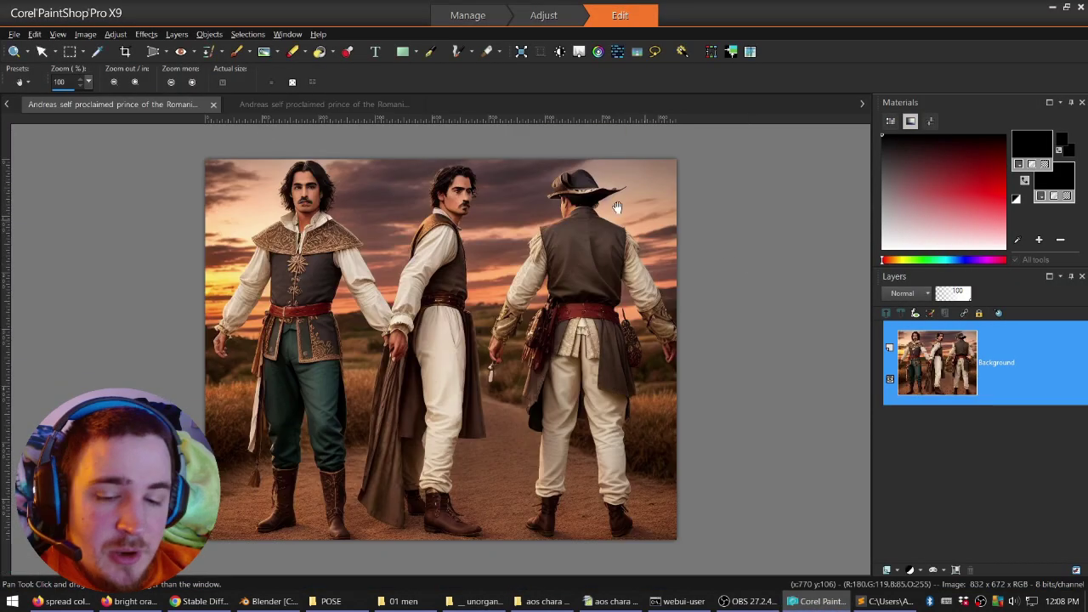
Enlarge the turnaround's canvas to 1024 x 1024 pixels with a black background, anchoring the image in the lower-left corner.
{"action": "left_click", "coordinate": [487, 51]}
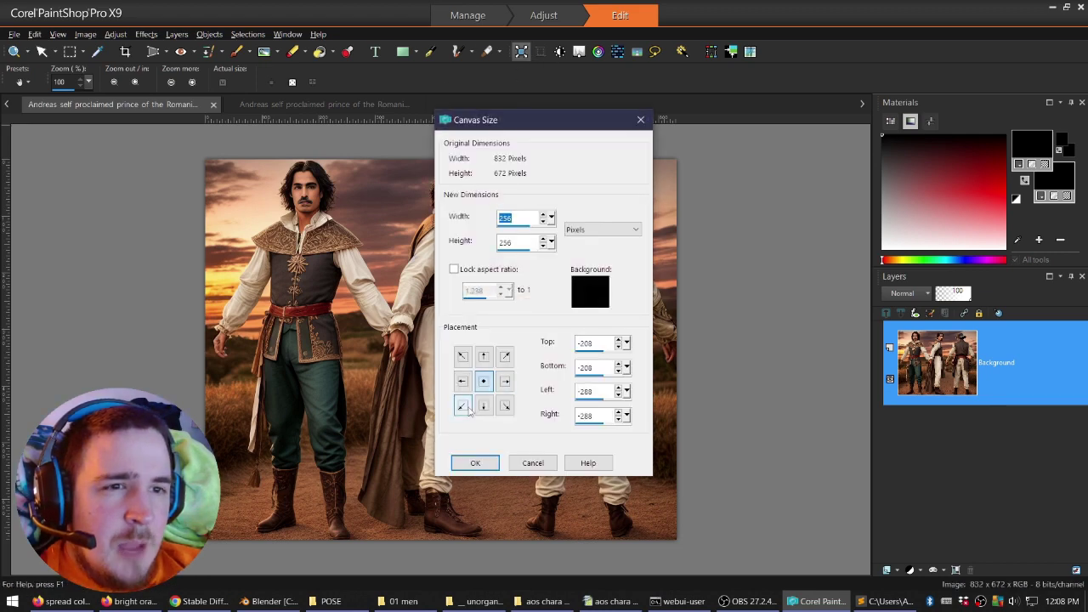
{"action": "left_click", "coordinate": [463, 407]}
{"action": "double_click", "coordinate": [523, 218]}
{"action": "type", "text": "1024"}
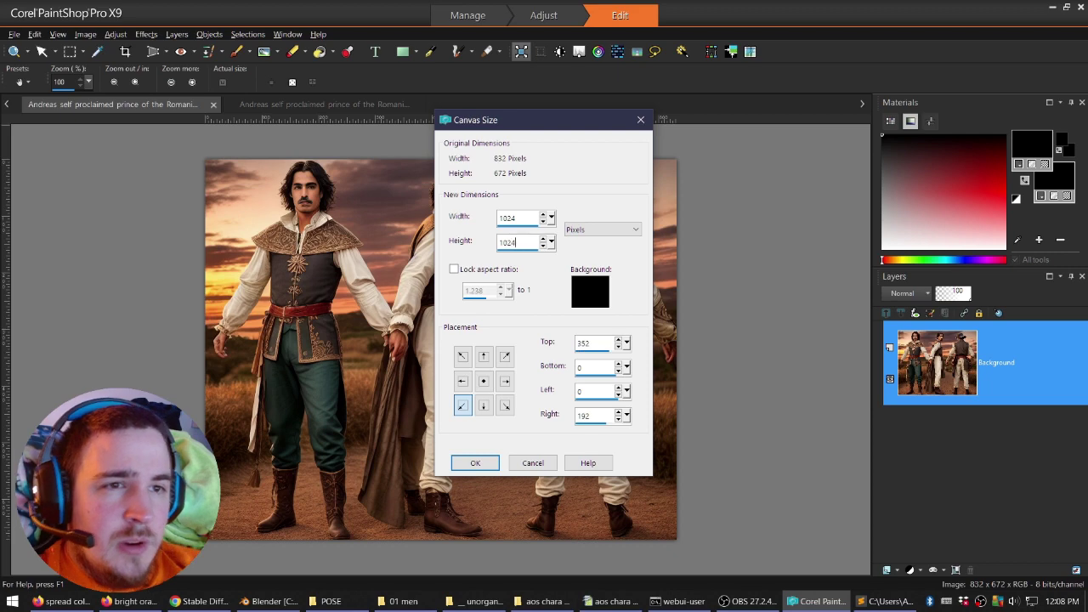
{"action": "type", "text": "1024"}
{"action": "left_click", "coordinate": [475, 463]}
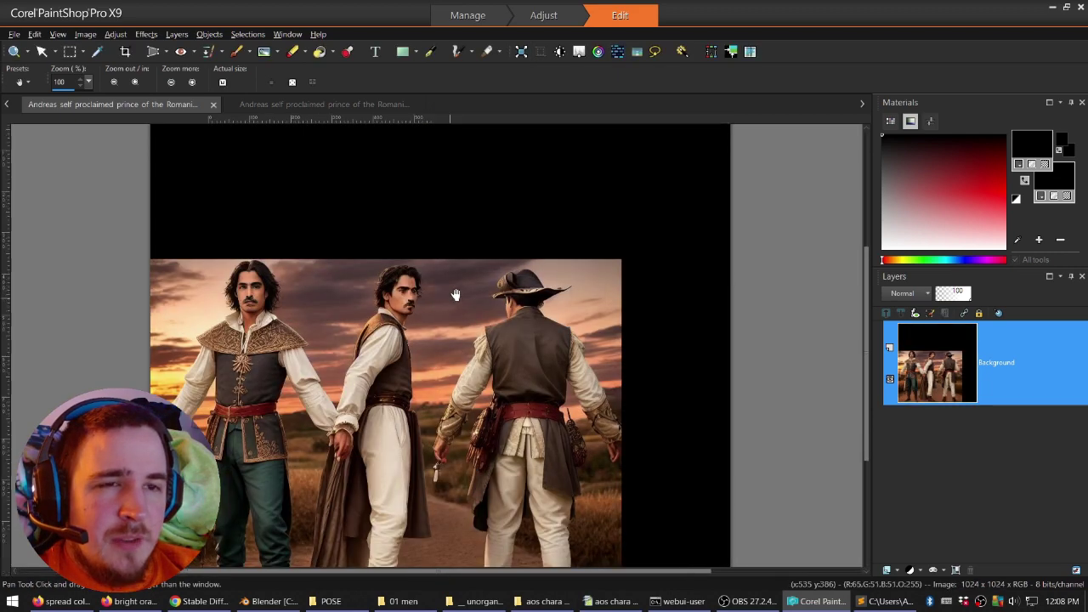
Copy a rectangular selection of the face from the close-up portrait and return to the turnaround image.
{"action": "scroll", "coordinate": [456, 294], "scroll_direction": "down", "scroll_amount": 4}
{"action": "left_click", "coordinate": [311, 102]}
{"action": "scroll", "coordinate": [469, 190], "scroll_direction": "down", "scroll_amount": 1}
{"action": "key", "text": "s"}
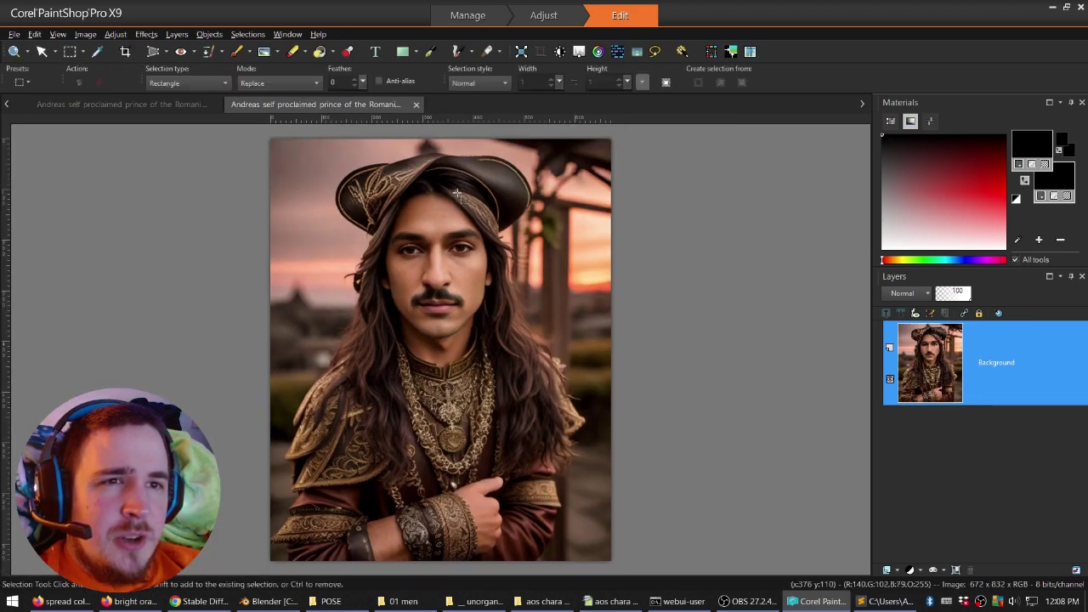
{"action": "left_click_drag", "start_coordinate": [362, 160], "coordinate": [503, 351]}
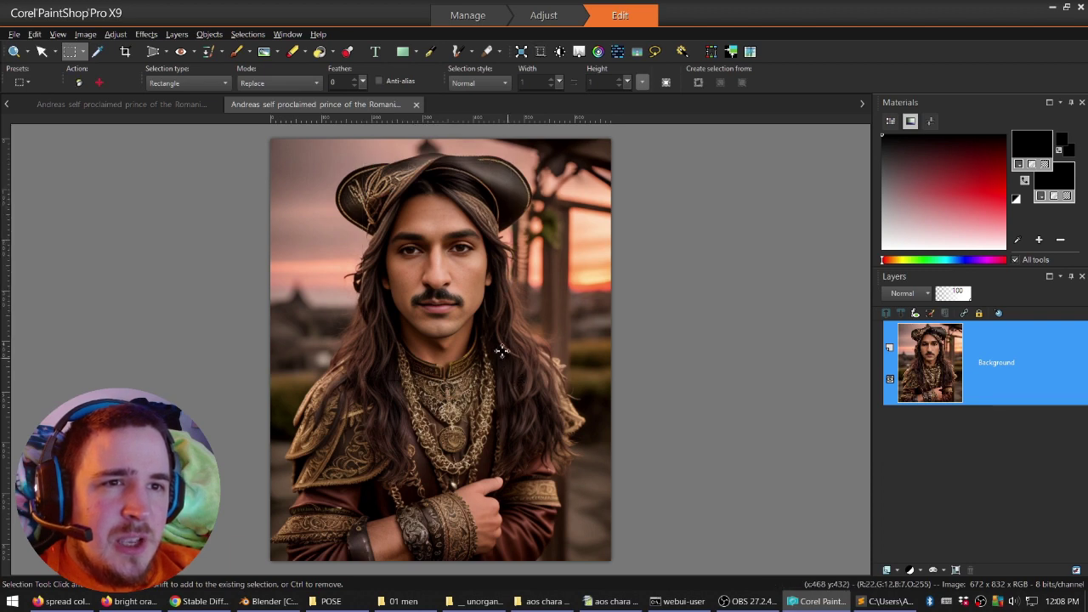
{"action": "key", "text": "ctrl+c"}
{"action": "left_click", "coordinate": [180, 104]}
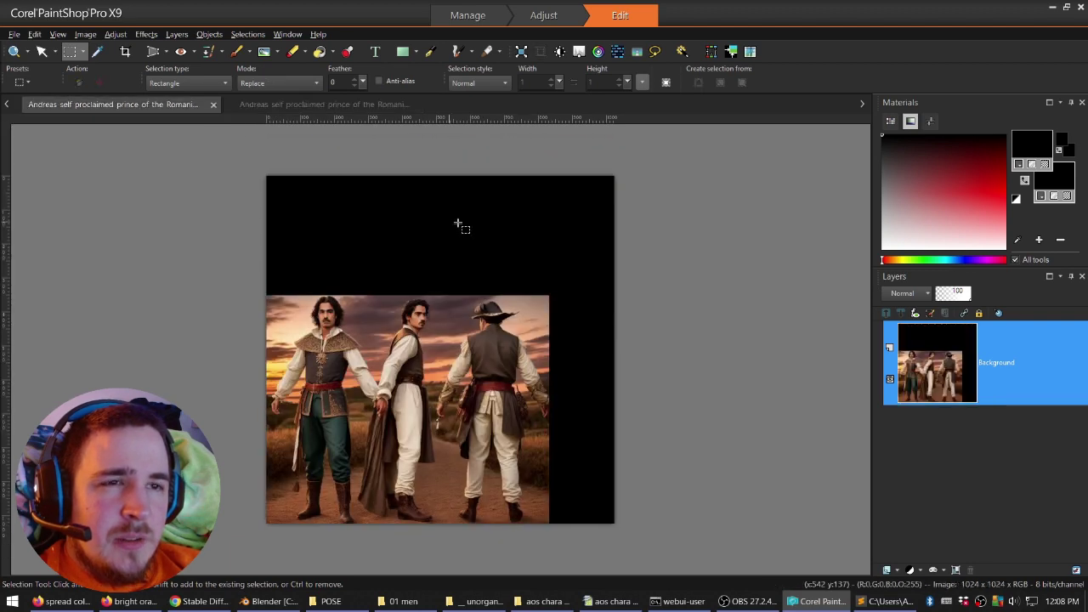
Add a new raster layer and paste the copied face into the canvas's upper-right corner.
{"action": "left_click", "coordinate": [887, 570]}
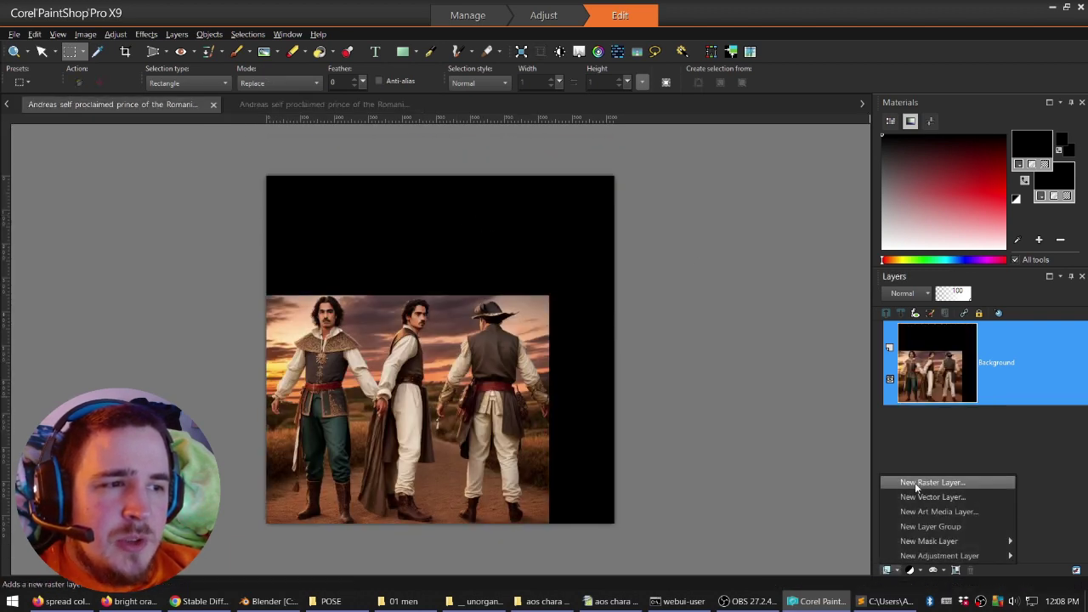
{"action": "left_click", "coordinate": [923, 481]}
{"action": "key", "text": "Return"}
{"action": "key", "text": "ctrl+l"}
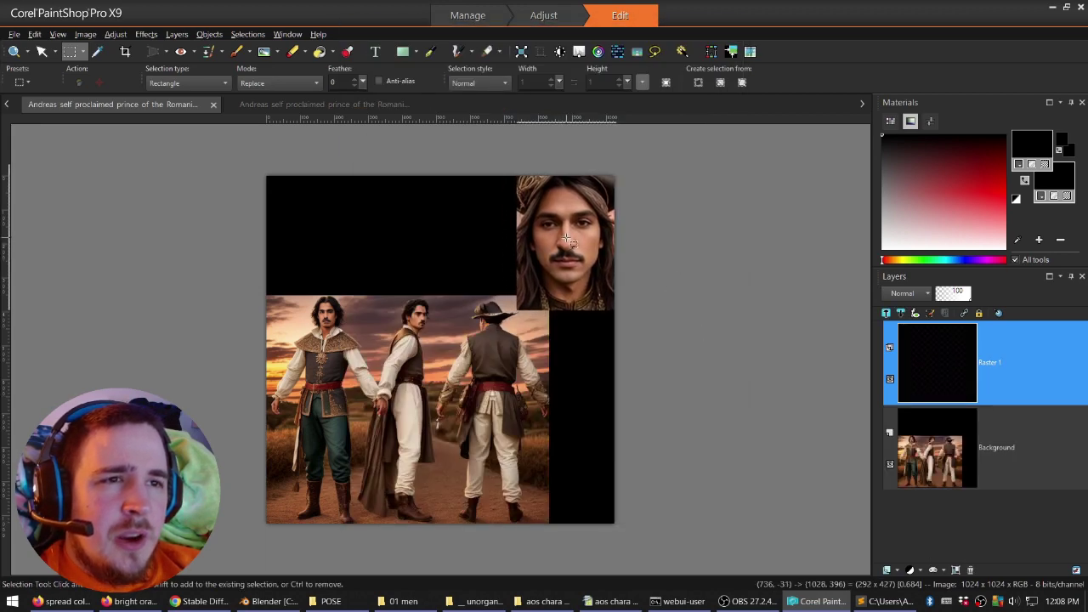
{"action": "left_click", "coordinate": [568, 248]}
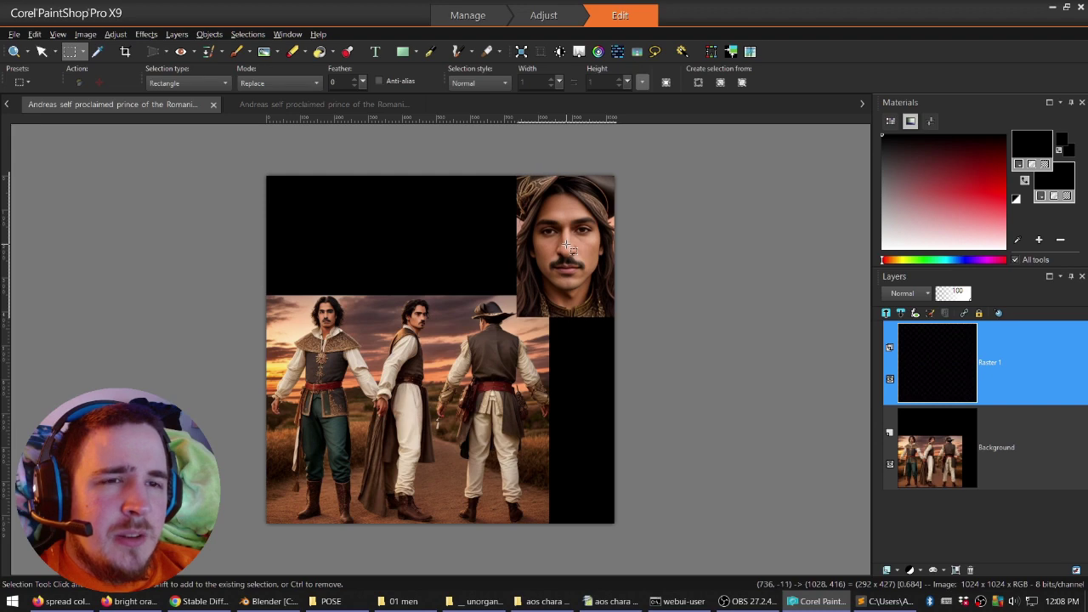
{"action": "scroll", "coordinate": [374, 323], "scroll_direction": "up", "scroll_amount": 1}
{"action": "scroll", "coordinate": [374, 323], "scroll_direction": "up", "scroll_amount": 1}
{"action": "scroll", "coordinate": [375, 323], "scroll_direction": "down", "scroll_amount": 1}
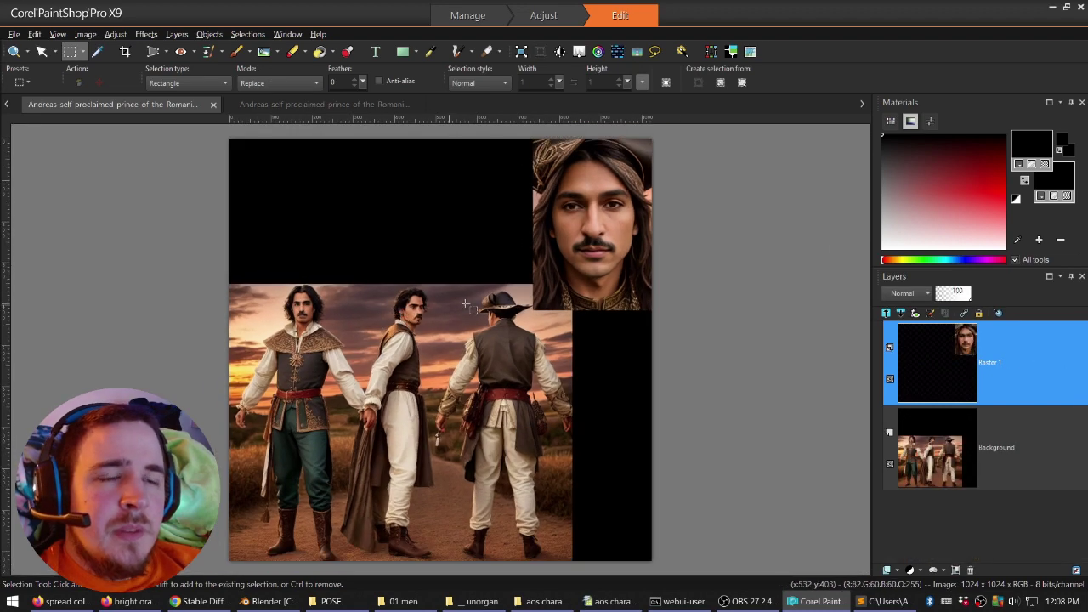
Paint one grey and one dusty-pink horizontal stroke in the black area above the figures with a size 38 brush.
{"action": "key", "text": "b"}
{"action": "left_click_drag", "start_coordinate": [307, 205], "coordinate": [304, 238], "text": "alt"}
{"action": "mouse_move", "coordinate": [388, 256]}
{"action": "left_mouse_down", "text": "alt"}
{"action": "mouse_move", "coordinate": [410, 312]}
{"action": "mouse_move", "coordinate": [390, 260]}
{"action": "left_mouse_up", "text": "alt"}
{"action": "left_click_drag", "start_coordinate": [377, 208], "coordinate": [381, 215], "text": "alt"}
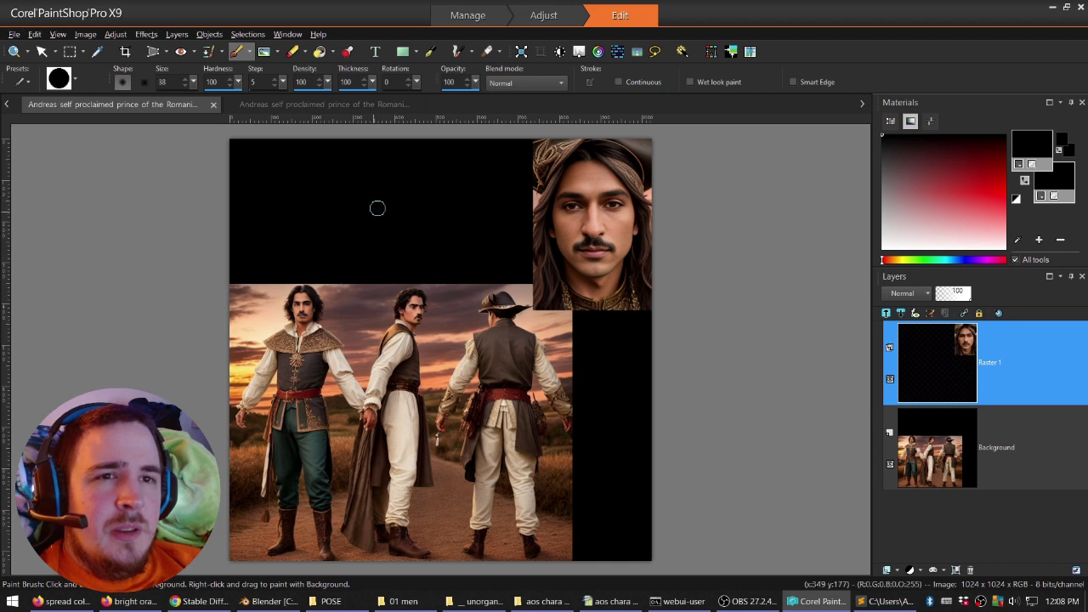
{"action": "left_click", "coordinate": [901, 212]}
{"action": "left_click_drag", "start_coordinate": [368, 165], "coordinate": [419, 165]}
{"action": "left_click", "coordinate": [920, 192]}
{"action": "left_click_drag", "start_coordinate": [367, 219], "coordinate": [420, 219]}
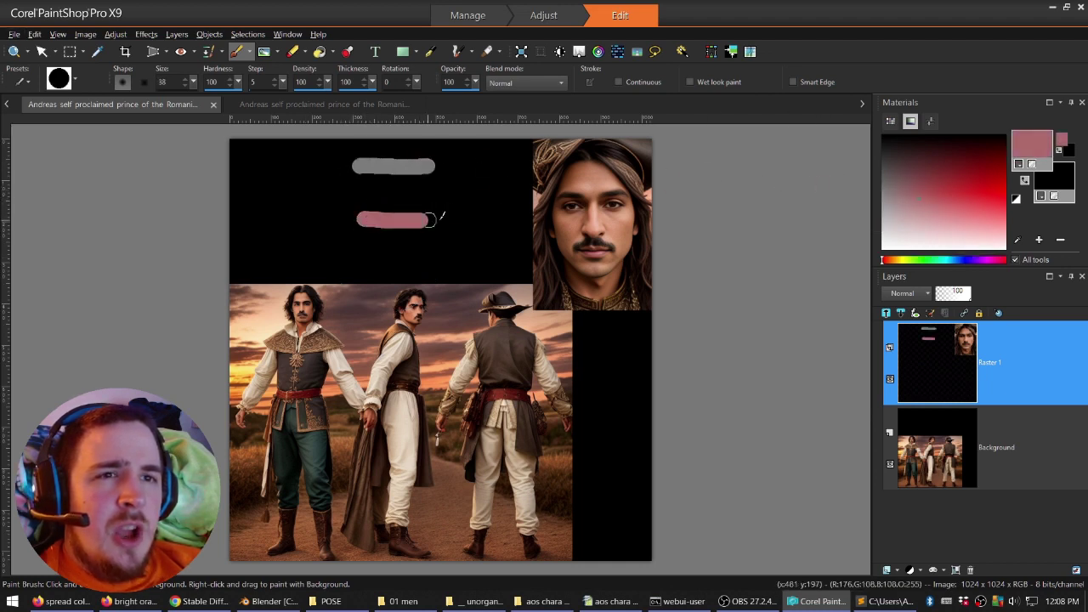
Paint two bright red and two dark red vertical strokes below the face, plus a pink dot in the canvas's upper-left area.
{"action": "left_click", "coordinate": [967, 201]}
{"action": "scroll", "coordinate": [597, 414], "scroll_direction": "down", "scroll_amount": 1}
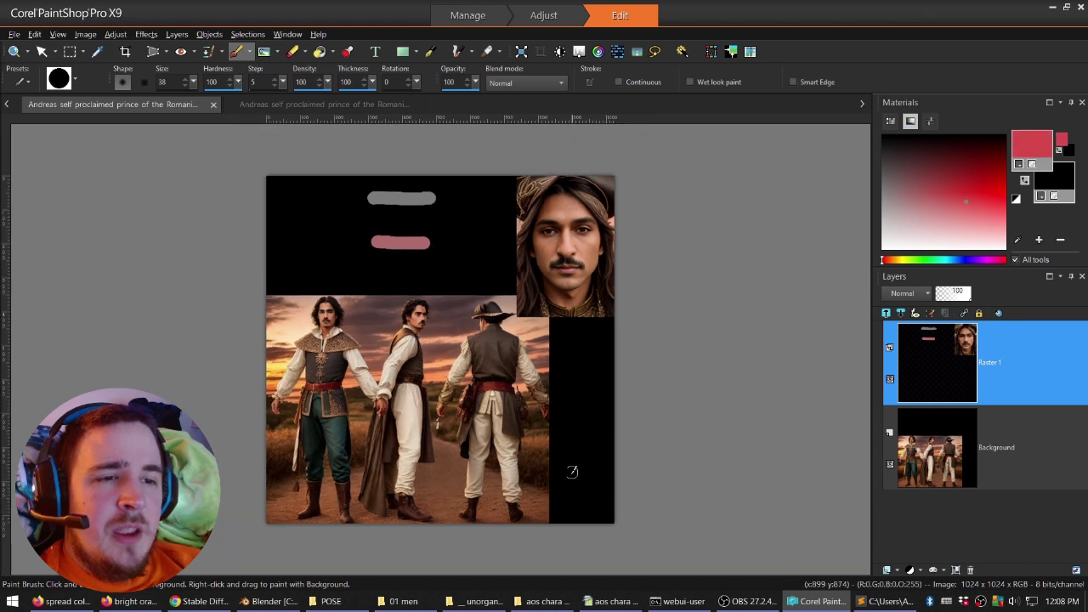
{"action": "mouse_move", "coordinate": [566, 456]}
{"action": "left_mouse_down"}
{"action": "mouse_move", "coordinate": [566, 500]}
{"action": "mouse_move", "coordinate": [591, 504]}
{"action": "left_mouse_up"}
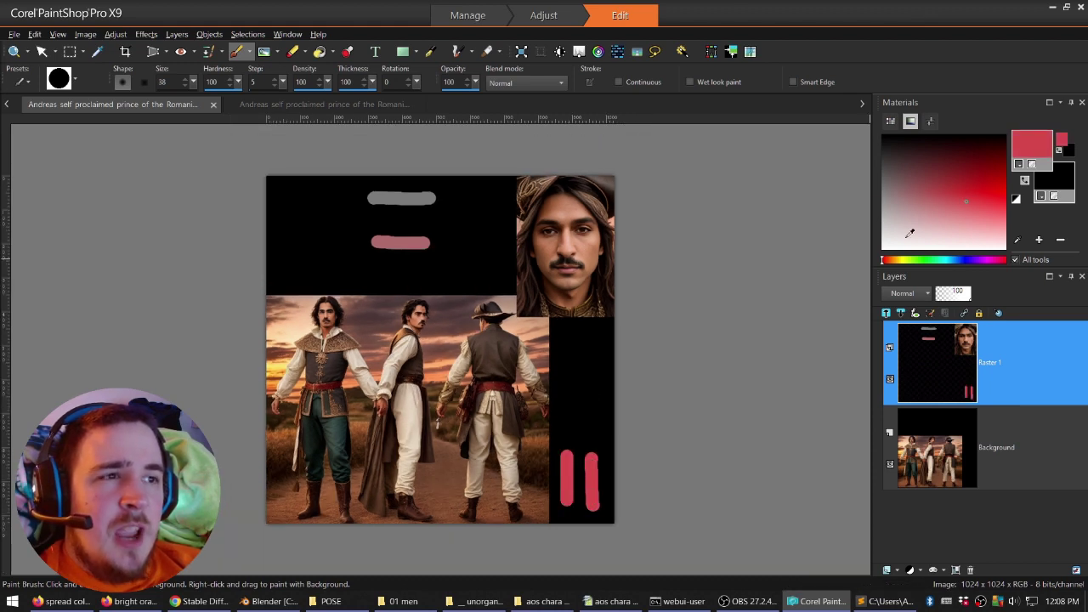
{"action": "left_click", "coordinate": [964, 178]}
{"action": "mouse_move", "coordinate": [564, 364]}
{"action": "left_mouse_down"}
{"action": "mouse_move", "coordinate": [564, 409]}
{"action": "mouse_move", "coordinate": [585, 410]}
{"action": "left_mouse_up"}
{"action": "left_click", "coordinate": [916, 205]}
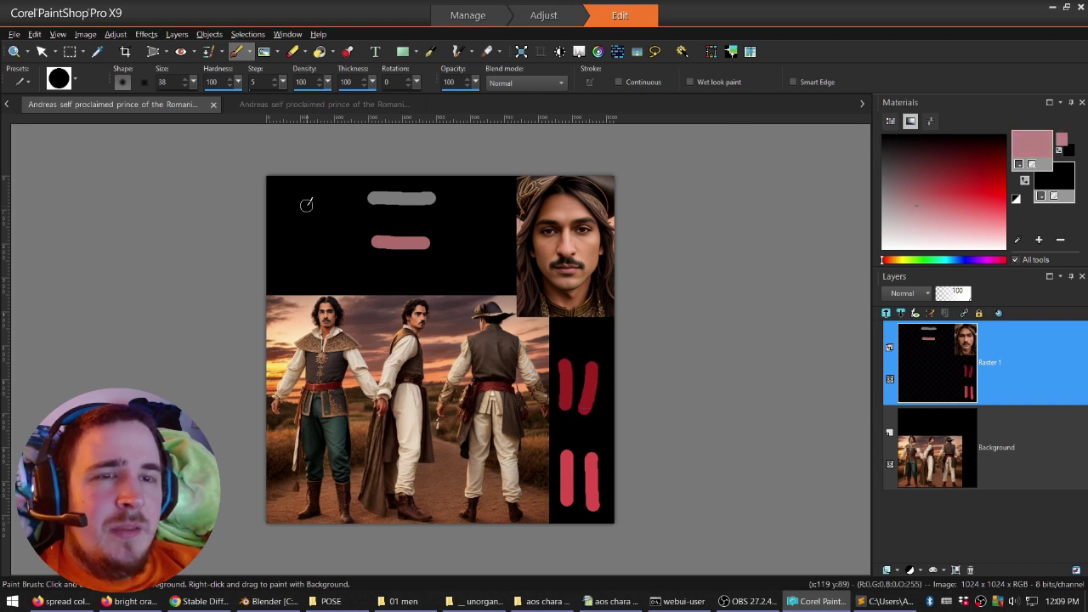
{"action": "left_click_drag", "start_coordinate": [297, 199], "coordinate": [307, 193]}
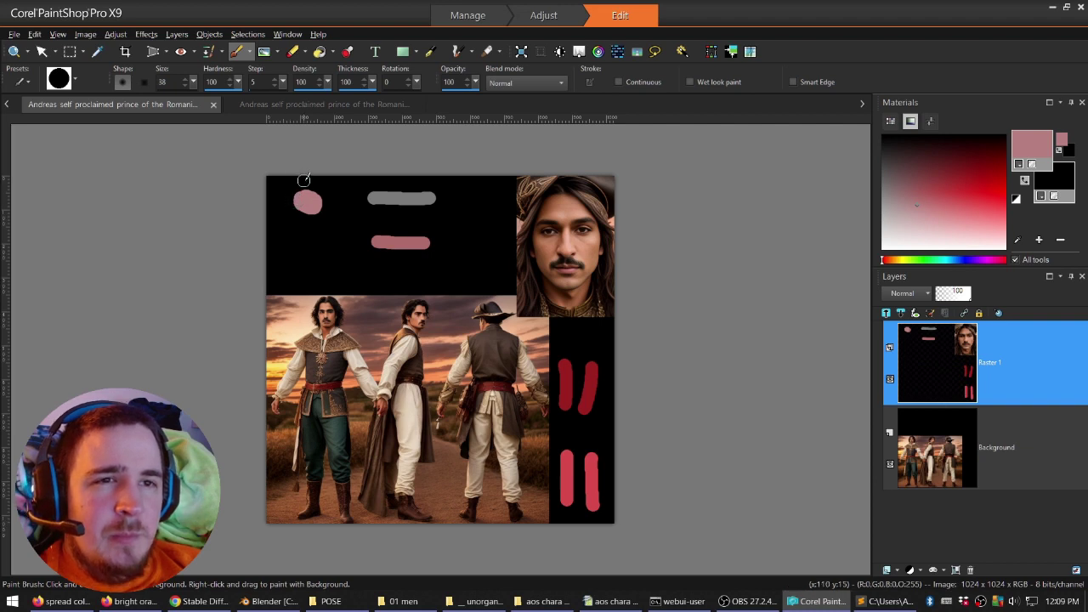
Switch to the rectangular Selection tool, check the composite up close and save the image.
{"action": "scroll", "coordinate": [301, 180], "scroll_direction": "up", "scroll_amount": 1}
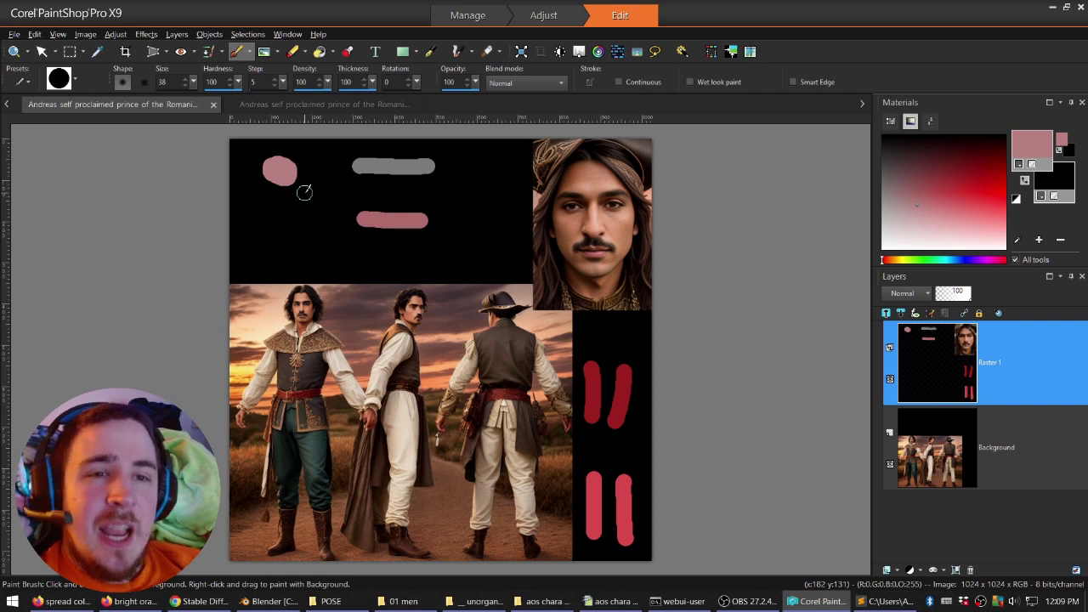
{"action": "key", "text": "s"}
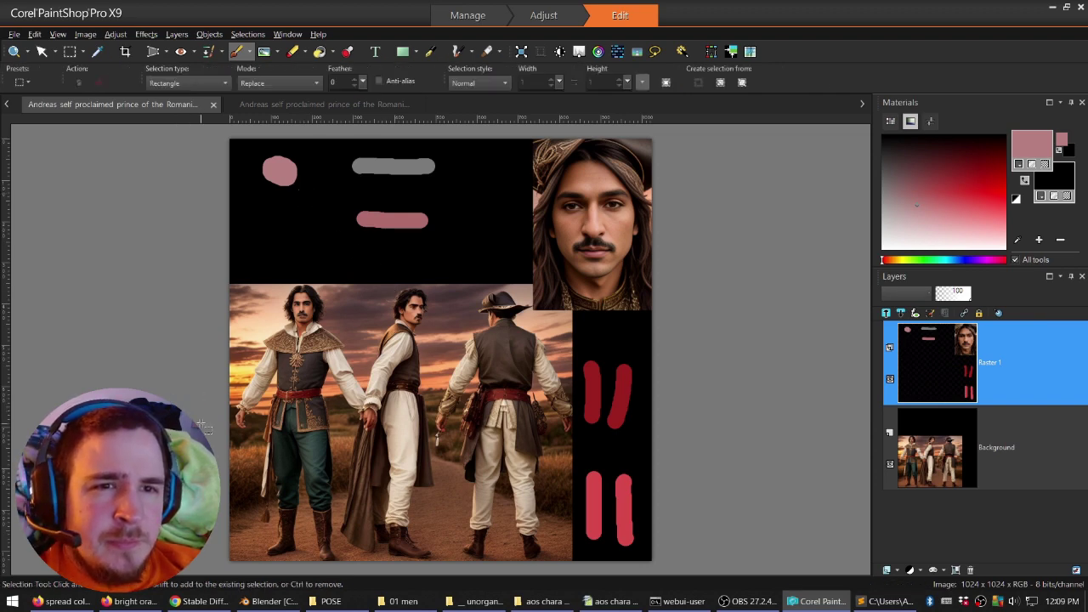
{"action": "scroll", "coordinate": [159, 408], "scroll_direction": "up", "scroll_amount": 1}
{"action": "scroll", "coordinate": [440, 348], "scroll_direction": "up", "scroll_amount": 1}
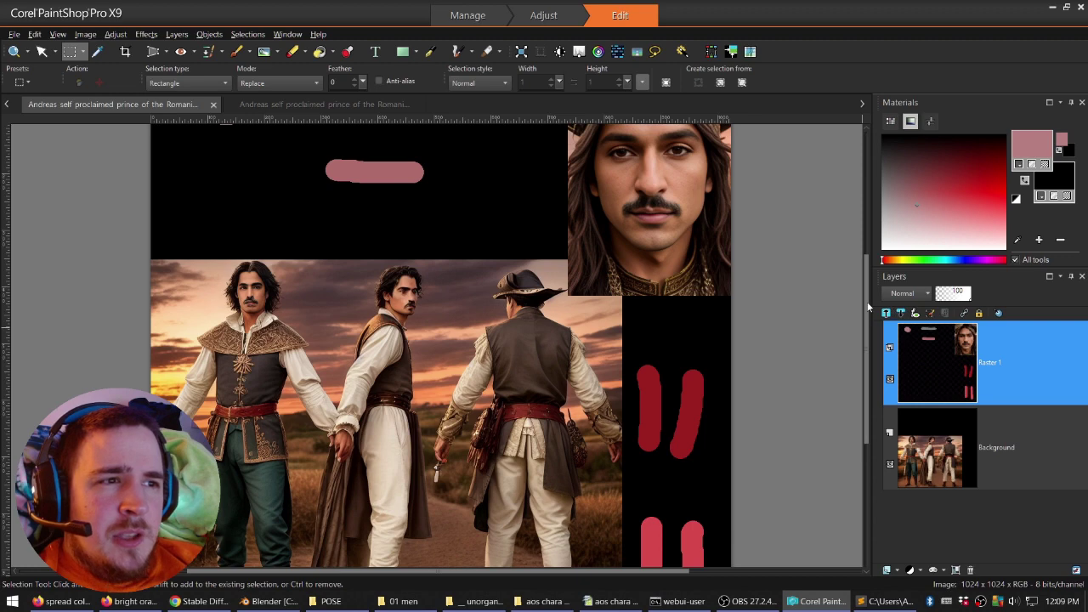
{"action": "left_click_drag", "start_coordinate": [868, 303], "coordinate": [867, 341]}
{"action": "scroll", "coordinate": [762, 314], "scroll_direction": "down", "scroll_amount": 2}
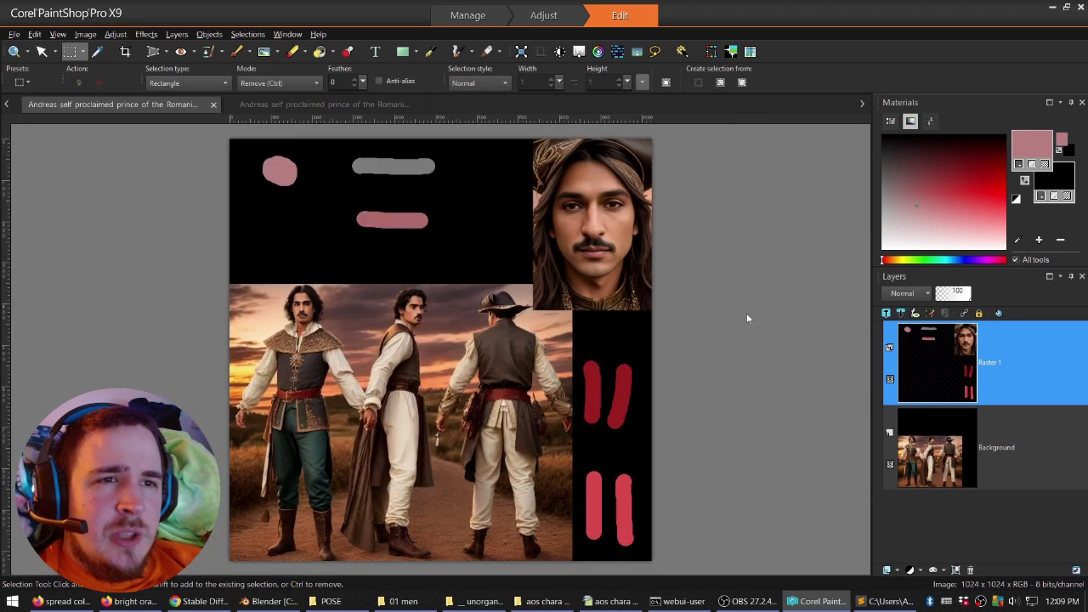
{"action": "key", "text": "ctrl+s"}
{"action": "left_click", "coordinate": [594, 338]}
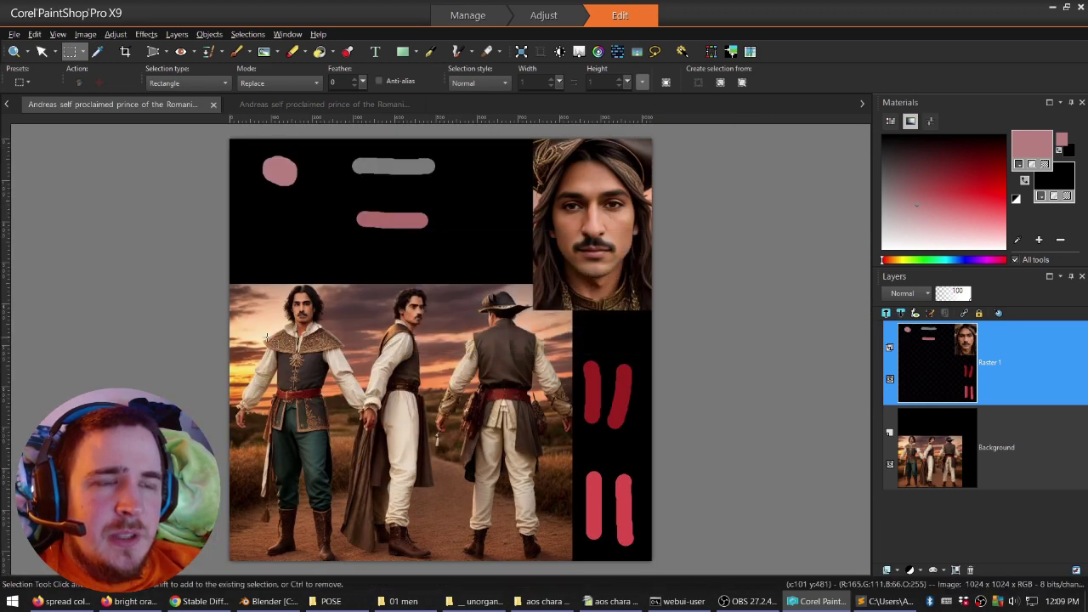
Select the half of the front-facing figure from his centre line to his outstretched hand beside the second figure, about 170 x 682 pixels.
{"action": "left_click_drag", "start_coordinate": [167, 277], "coordinate": [302, 566]}
{"action": "scroll", "coordinate": [466, 385], "scroll_direction": "up", "scroll_amount": 3}
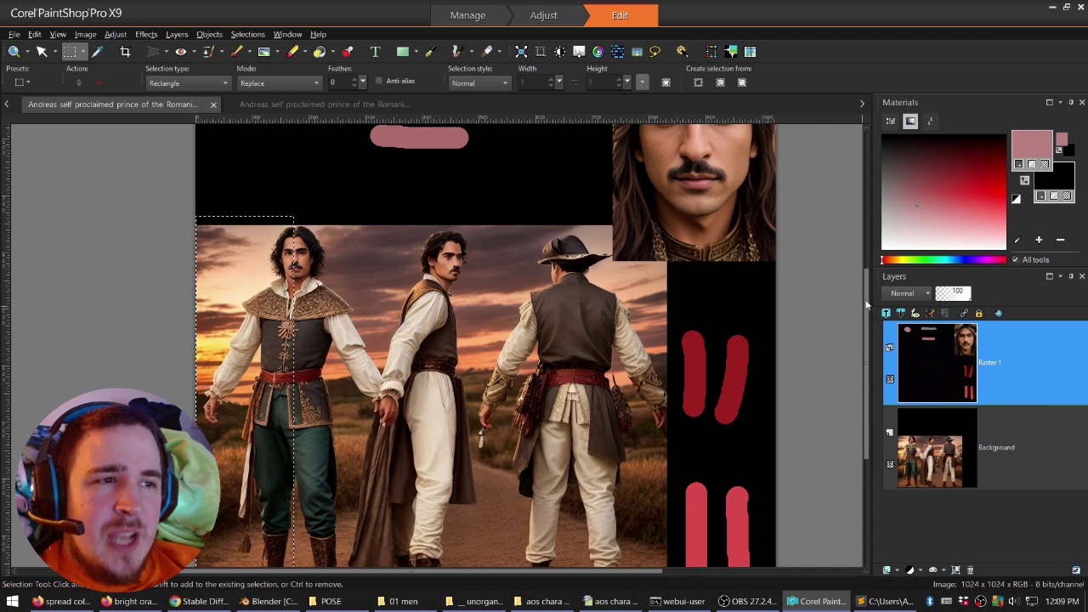
{"action": "left_click_drag", "start_coordinate": [864, 300], "coordinate": [864, 312]}
{"action": "left_click", "coordinate": [302, 199]}
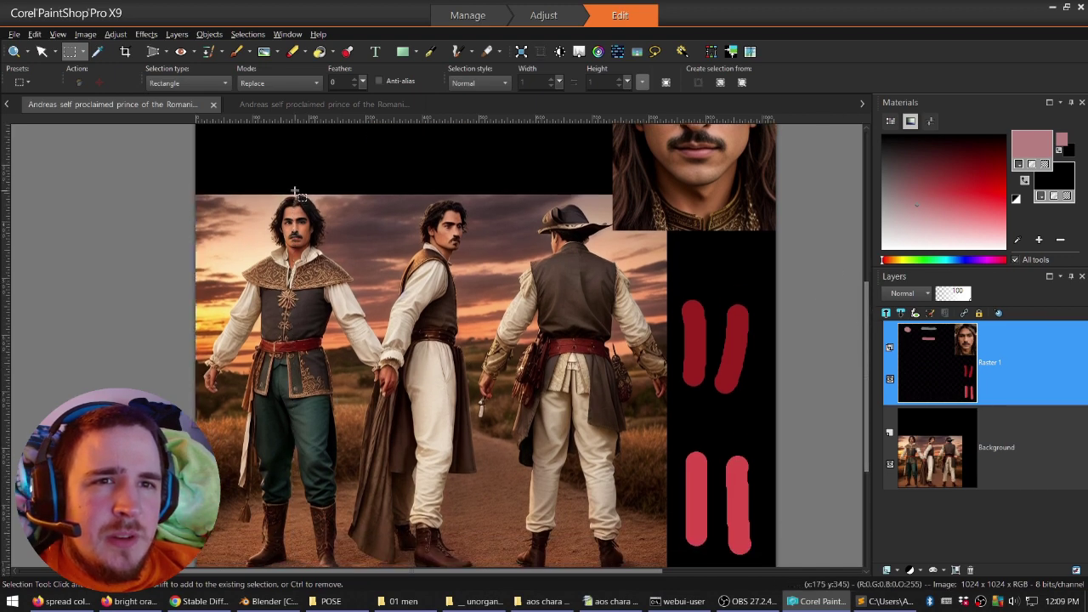
{"action": "left_click_drag", "start_coordinate": [295, 198], "coordinate": [391, 589]}
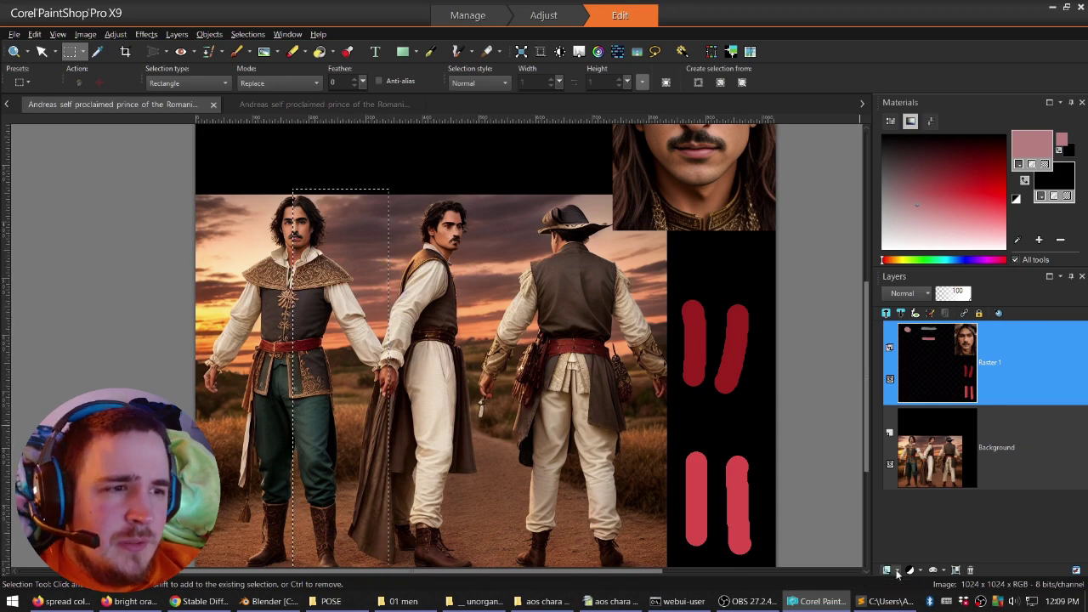
Copy the selected half from the Background layer and add a new raster layer above it.
{"action": "left_click", "coordinate": [954, 468]}
{"action": "right_click", "coordinate": [896, 563]}
{"action": "left_click", "coordinate": [931, 485]}
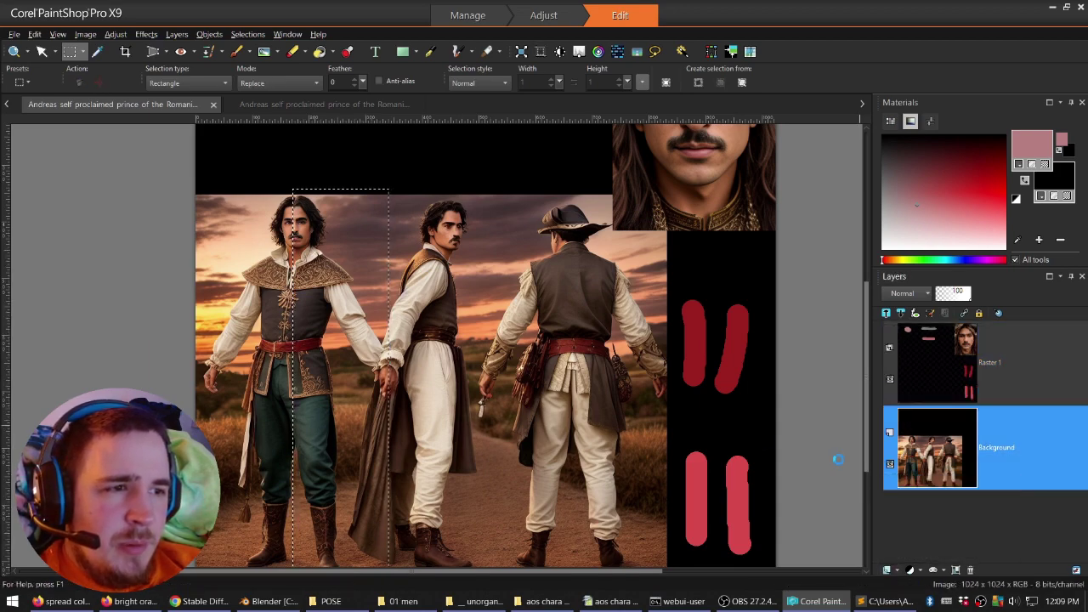
{"action": "key", "text": "Return"}
Paste the copied half as a floating selection, mirror it, place it over the front figure's other half and deselect.
{"action": "key", "text": "ctrl+e"}
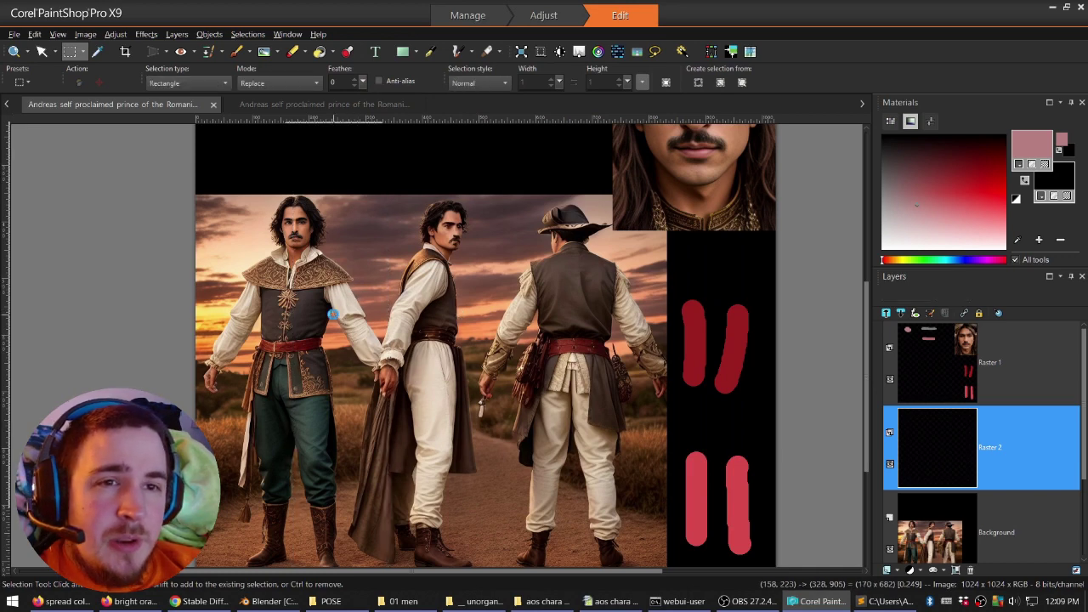
{"action": "left_click_drag", "start_coordinate": [338, 316], "coordinate": [265, 365]}
{"action": "scroll", "coordinate": [253, 289], "scroll_direction": "up", "scroll_amount": 1}
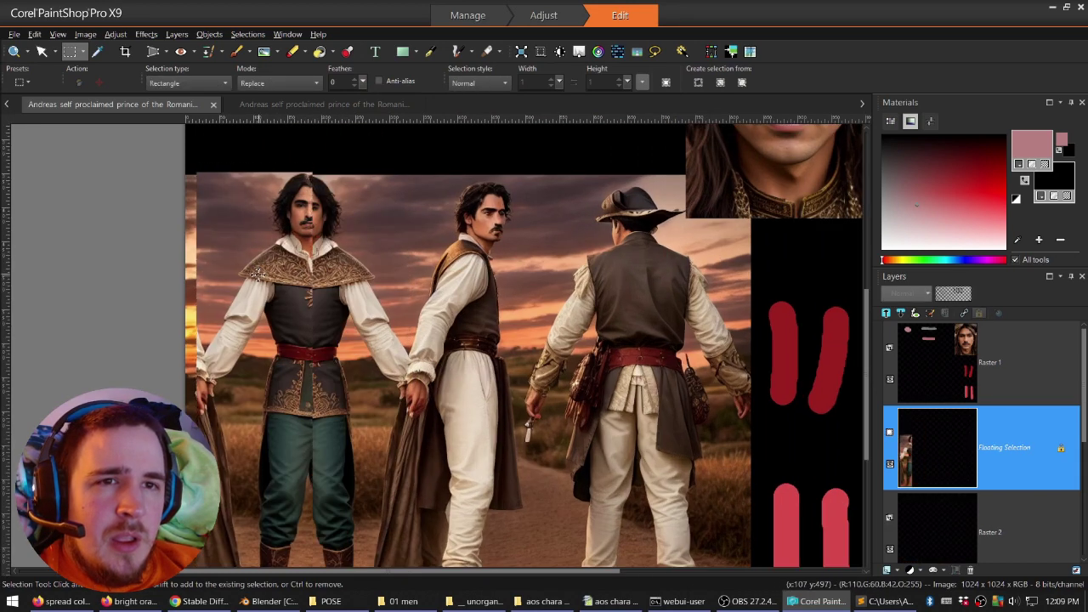
{"action": "left_click_drag", "start_coordinate": [254, 276], "coordinate": [283, 266]}
{"action": "scroll", "coordinate": [256, 276], "scroll_direction": "up", "scroll_amount": 1}
{"action": "key", "text": "ctrl+d"}
{"action": "scroll", "coordinate": [284, 375], "scroll_direction": "down", "scroll_amount": 1}
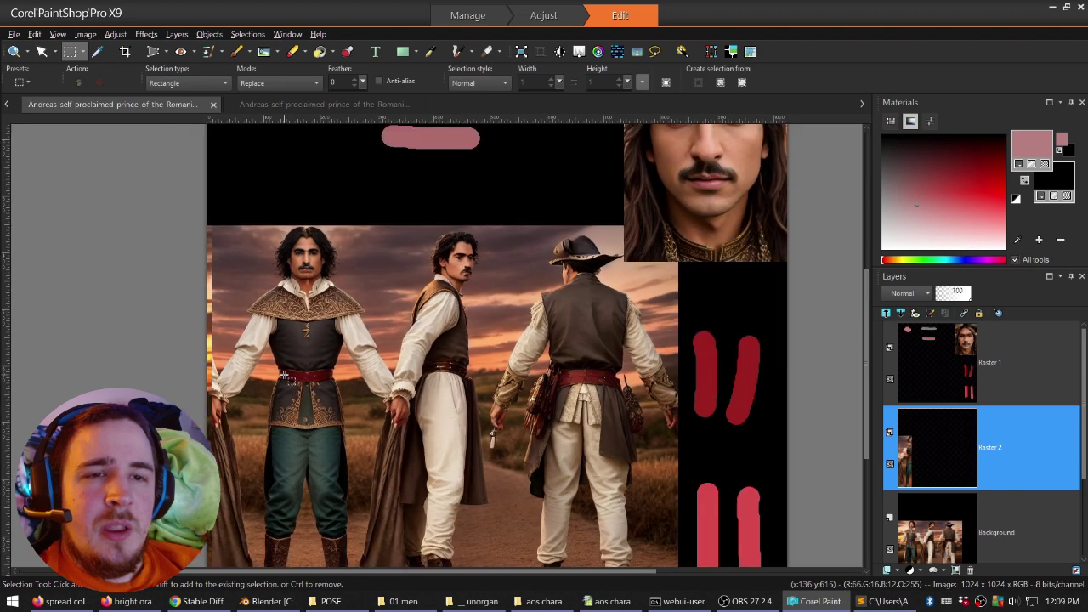
Realign the mirrored half along the front figure's centre line so both halves form a symmetrical body, and deselect.
{"action": "left_click_drag", "start_coordinate": [865, 329], "coordinate": [861, 352]}
{"action": "scroll", "coordinate": [310, 399], "scroll_direction": "up", "scroll_amount": 1}
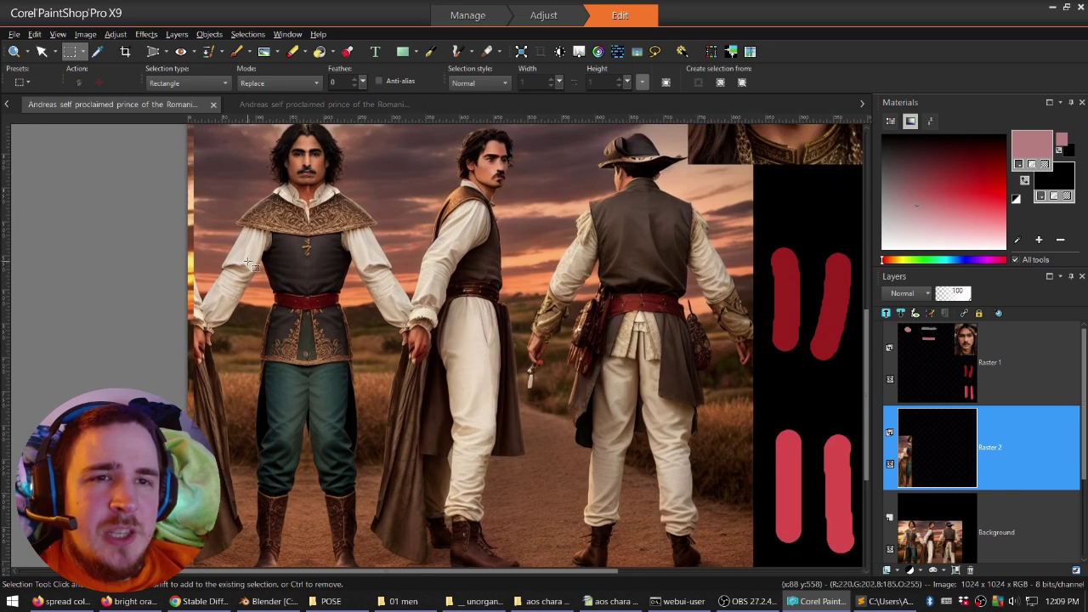
{"action": "key", "text": "ctrl+e"}
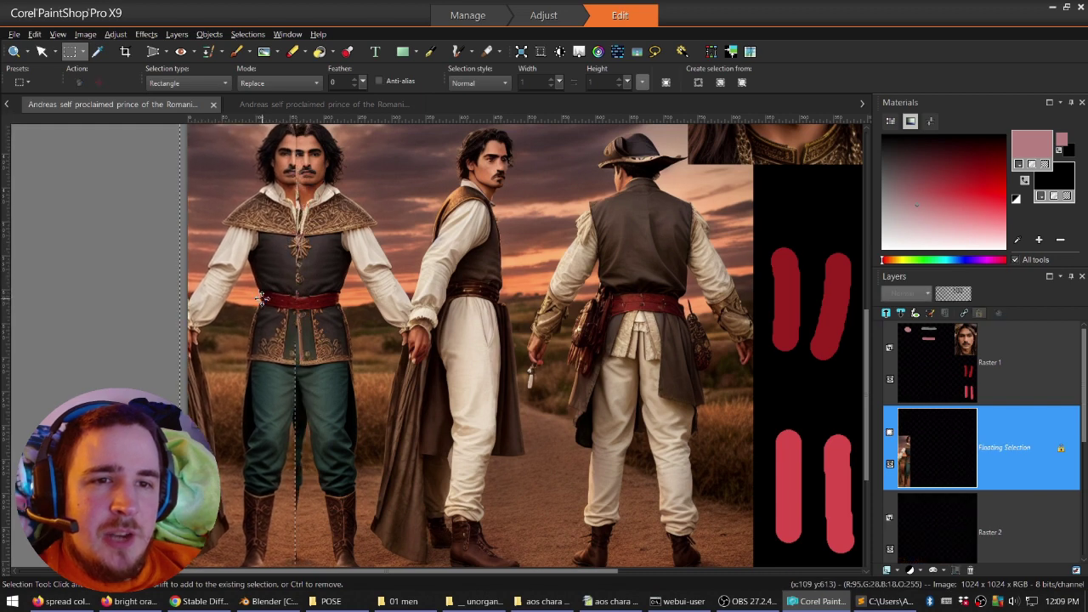
{"action": "left_click_drag", "start_coordinate": [260, 297], "coordinate": [268, 297]}
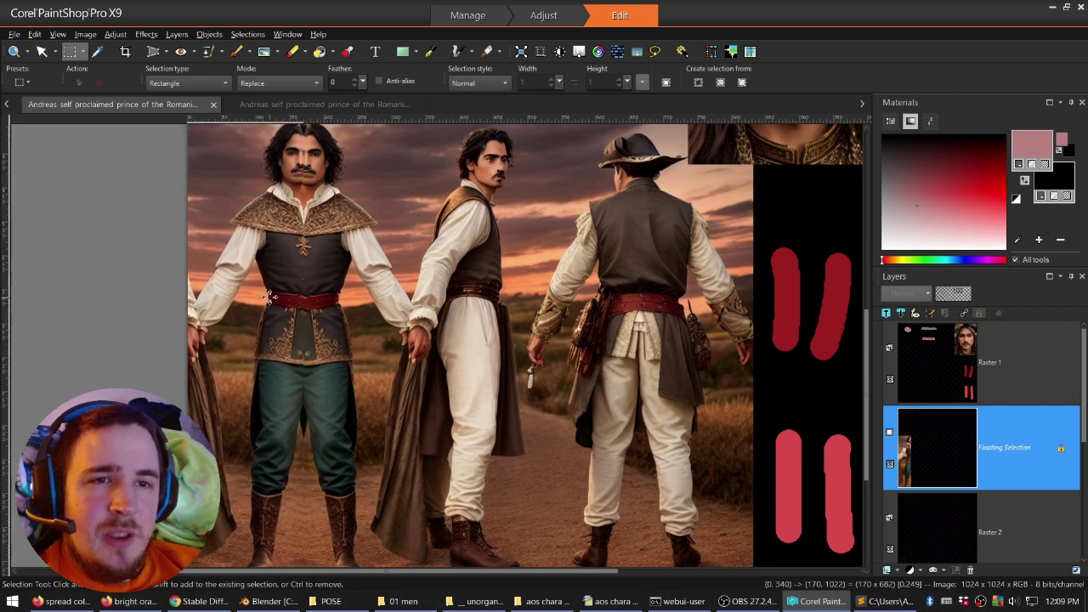
{"action": "key", "text": "ctrl+d"}
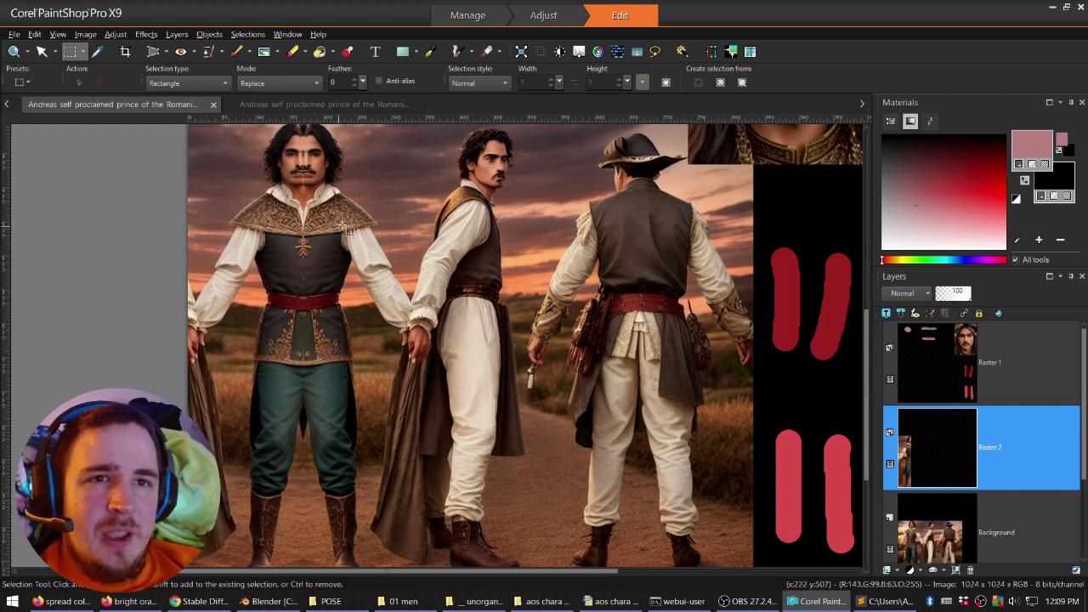
Check the symmetrical figure in the full composite and undo the placement of the mirrored half.
{"action": "scroll", "coordinate": [342, 226], "scroll_direction": "down", "scroll_amount": 1}
{"action": "left_click_drag", "start_coordinate": [867, 318], "coordinate": [869, 297]}
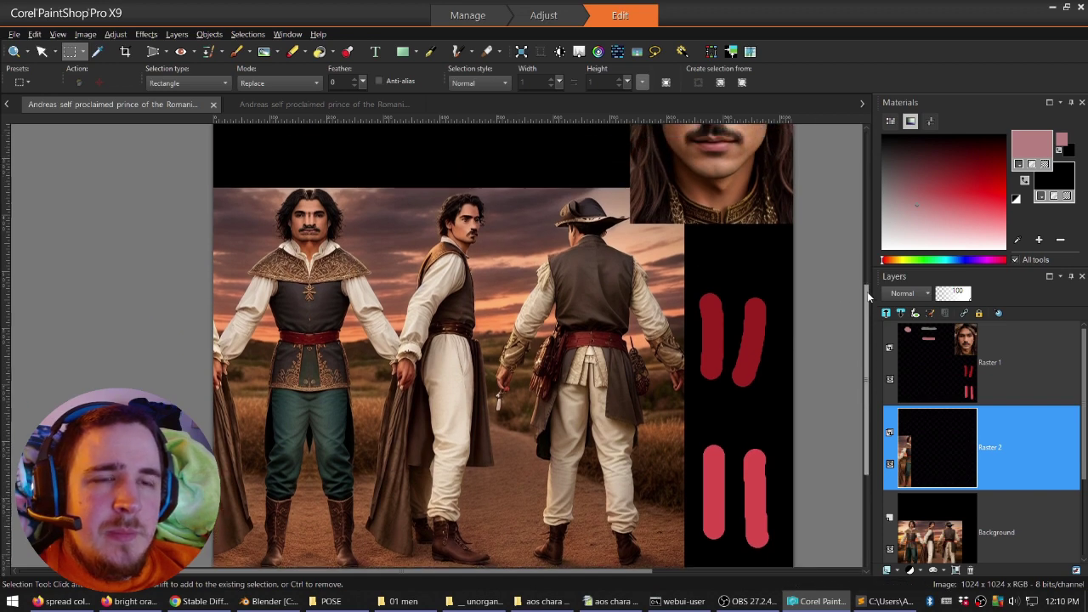
{"action": "scroll", "coordinate": [485, 316], "scroll_direction": "down", "scroll_amount": 1}
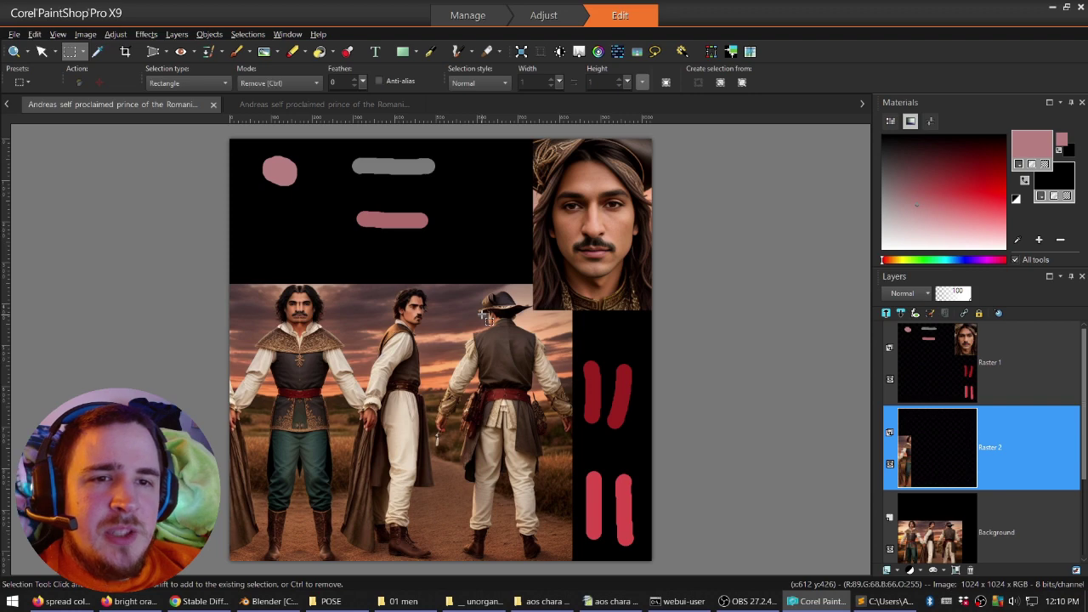
{"action": "key", "text": "ctrl+z"}
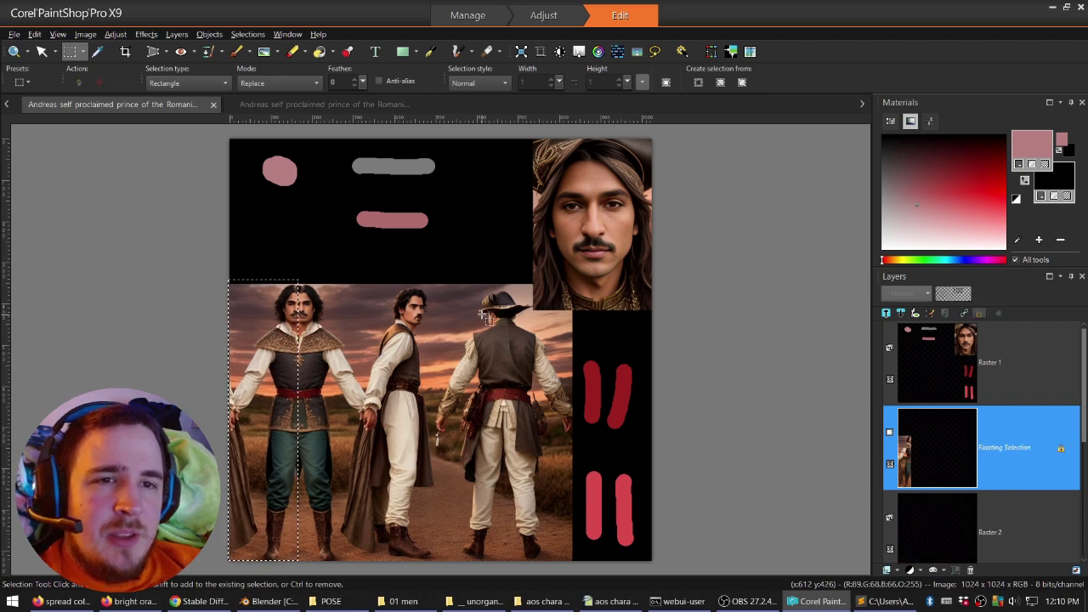
{"action": "key", "text": "ctrl+z"}
Copy the front figure's free hand from the Background layer and place it mirrored over his other hand on Raster 2.
{"action": "scroll", "coordinate": [600, 411], "scroll_direction": "up", "scroll_amount": 1}
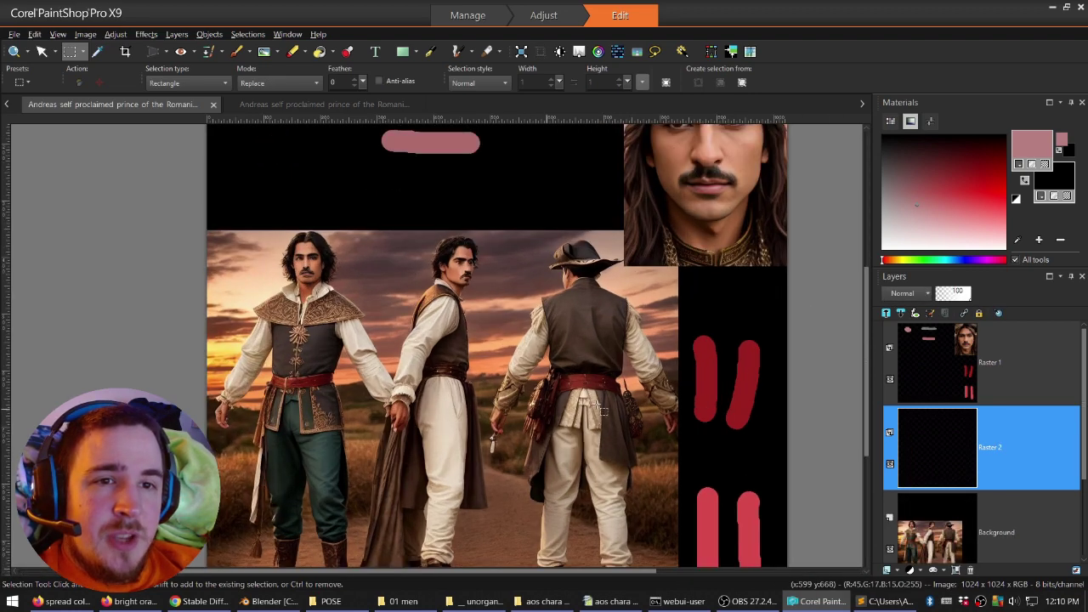
{"action": "scroll", "coordinate": [695, 382], "scroll_direction": "down", "scroll_amount": 3}
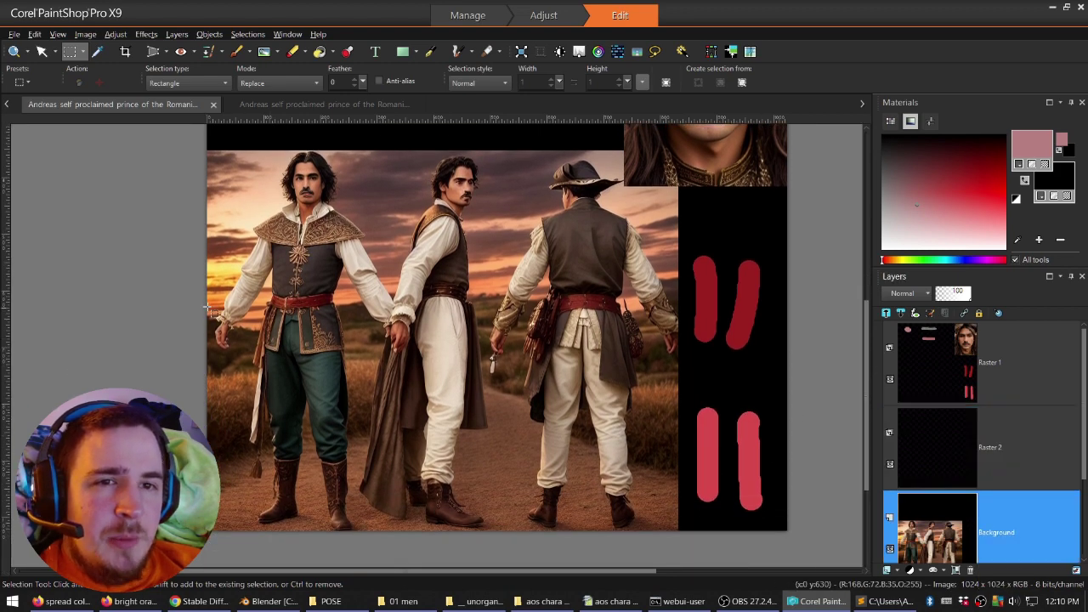
{"action": "left_click_drag", "start_coordinate": [207, 307], "coordinate": [245, 358]}
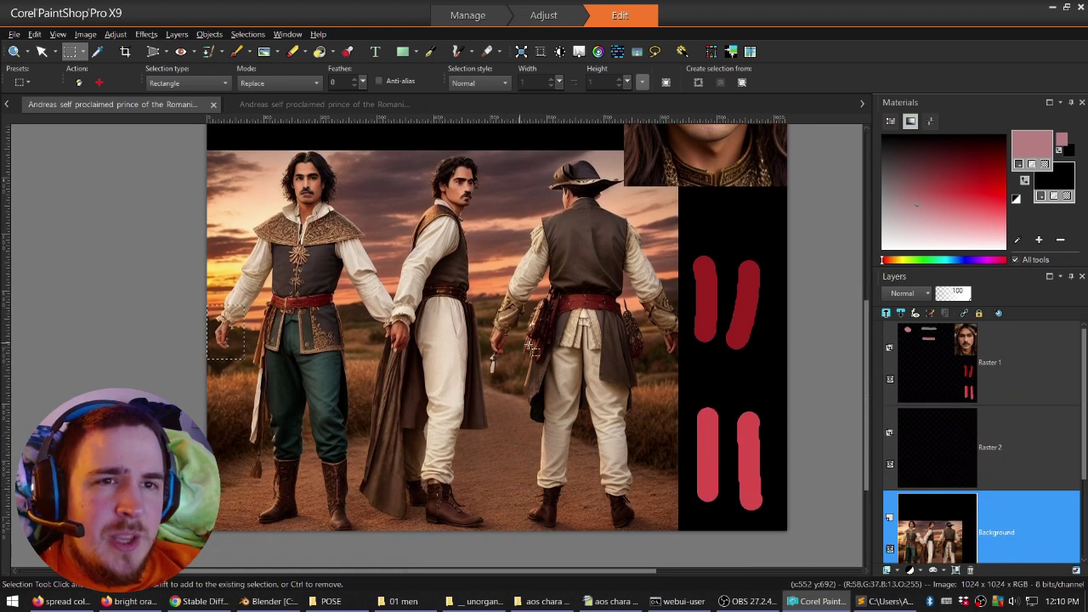
{"action": "left_click", "coordinate": [943, 430]}
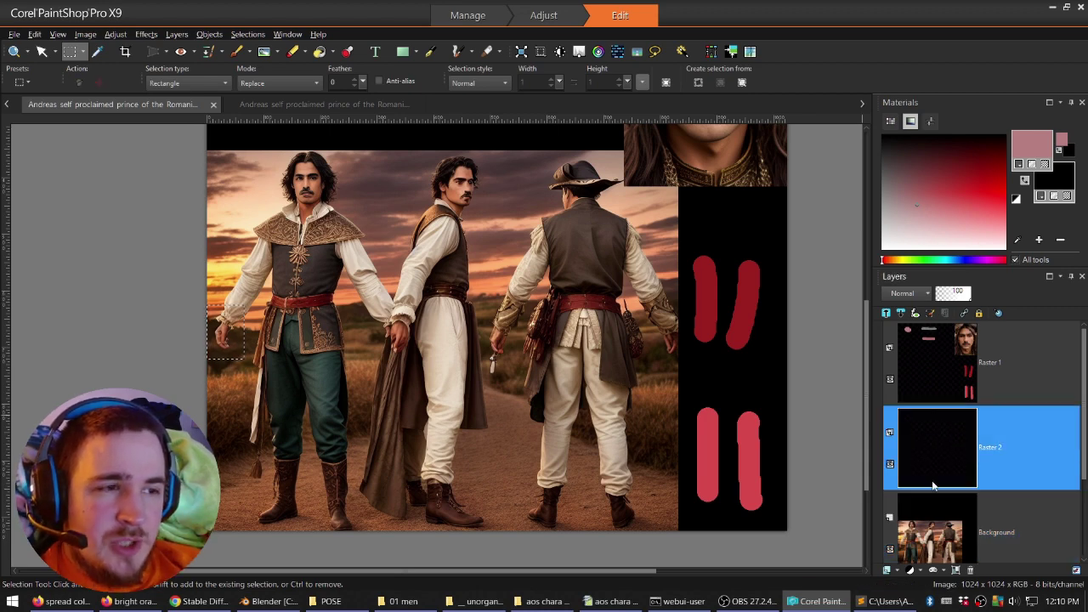
{"action": "key", "text": "ctrl+e"}
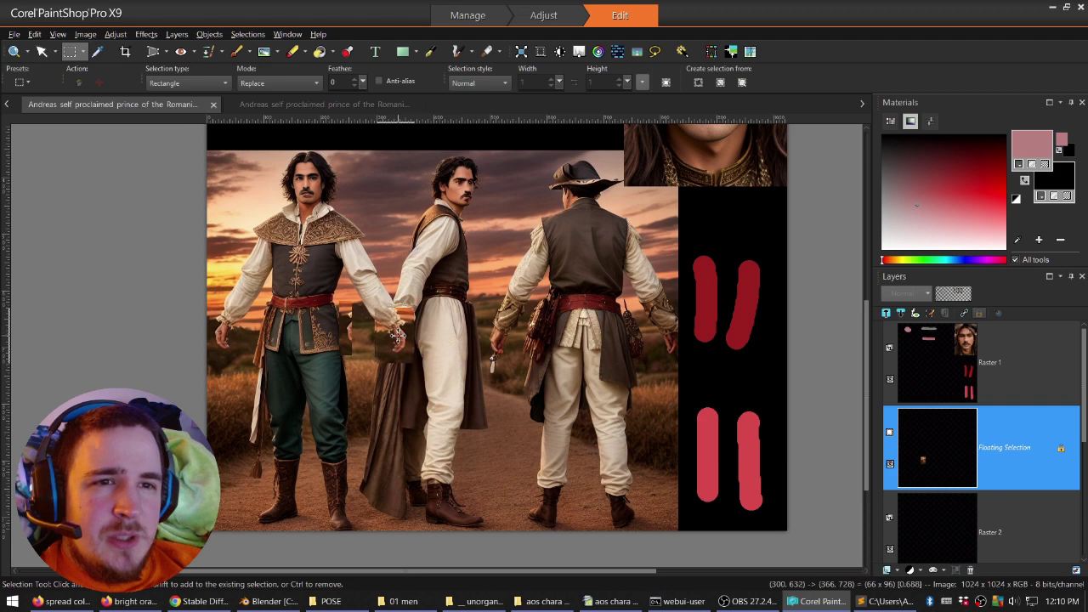
{"action": "left_click", "coordinate": [397, 336]}
{"action": "left_click", "coordinate": [446, 373]}
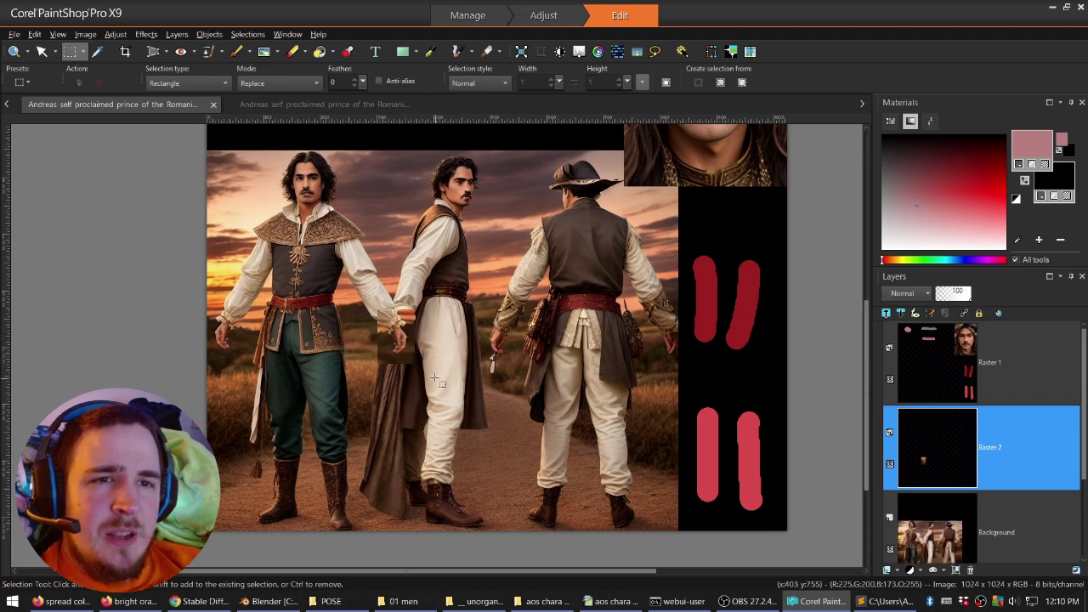
{"action": "left_click", "coordinate": [1003, 531]}
{"action": "key", "text": "x"}
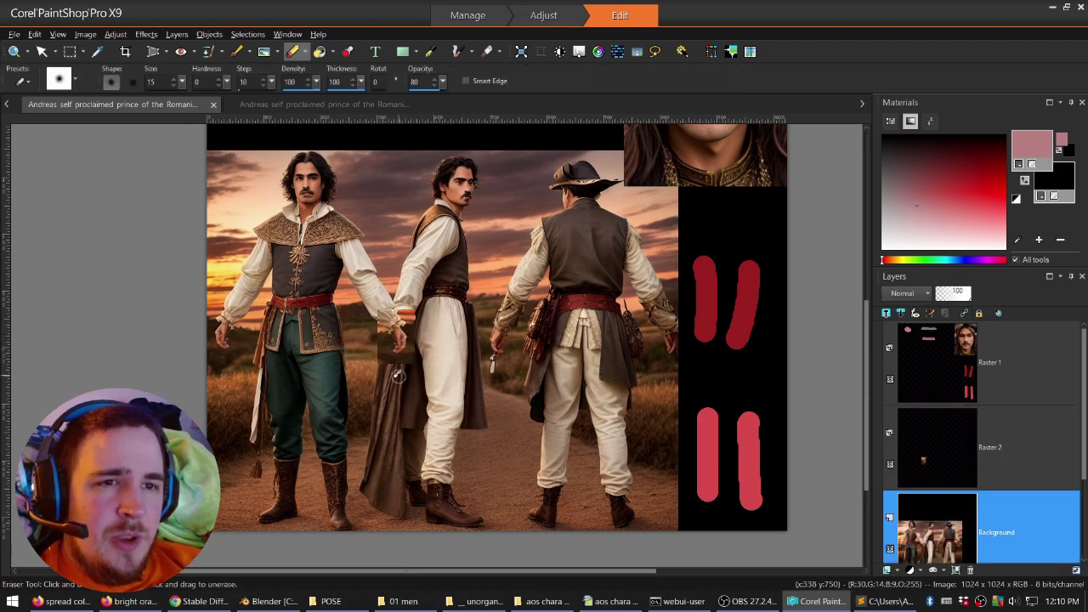
{"action": "key", "text": "c"}
{"action": "key", "text": "s"}
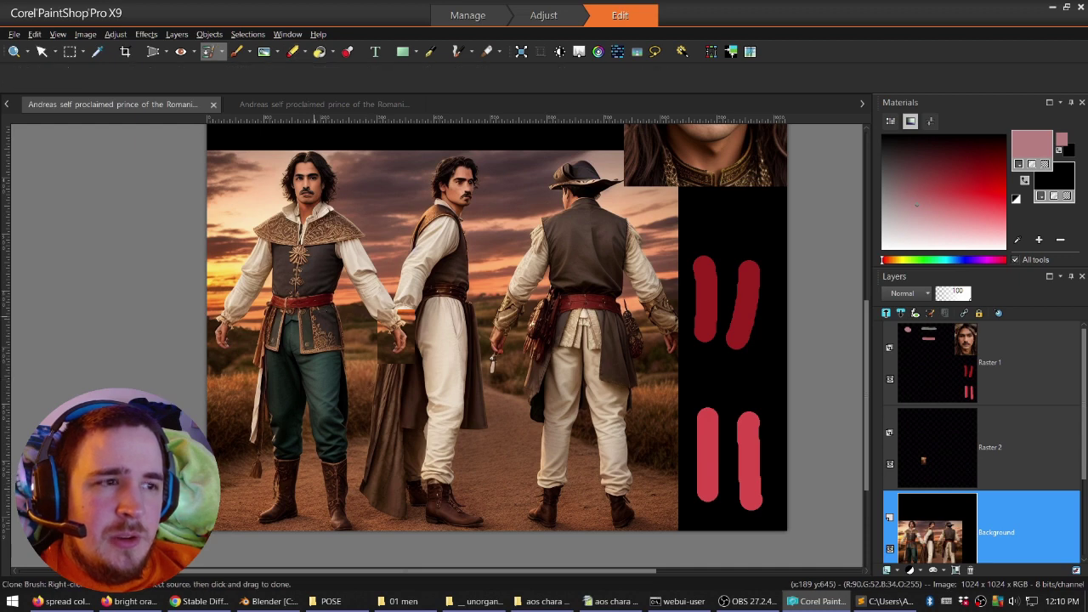
Merge all layers into a single layer.
{"action": "right_click", "coordinate": [929, 451]}
{"action": "mouse_move", "coordinate": [929, 419]}
{"action": "left_click", "coordinate": [790, 457]}
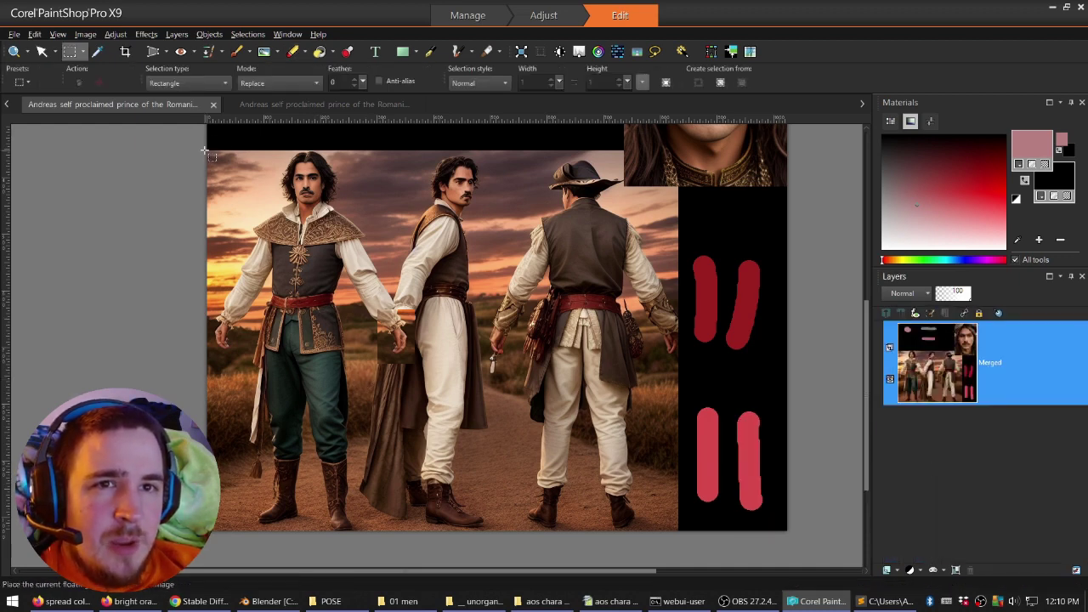
Copy the area around the front-facing figure, about 388 x 673 pixels, and paste it as a new image.
{"action": "mouse_move", "coordinate": [204, 150]}
{"action": "left_mouse_down"}
{"action": "mouse_move", "coordinate": [389, 438]}
{"action": "mouse_move", "coordinate": [427, 530]}
{"action": "left_mouse_up"}
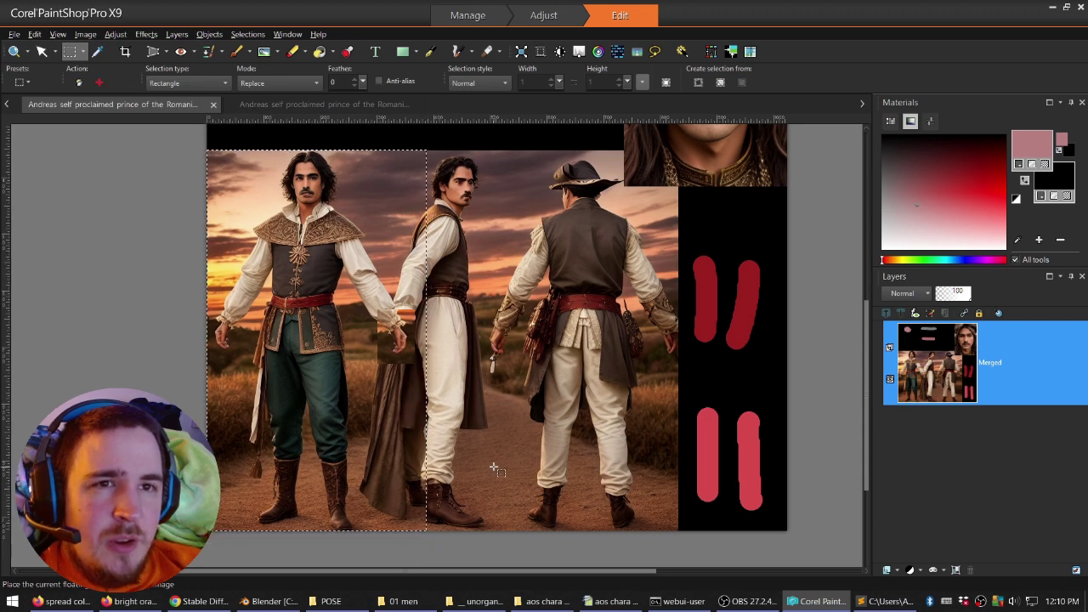
{"action": "key", "text": "ctrl+c"}
{"action": "key", "text": "ctrl+v"}
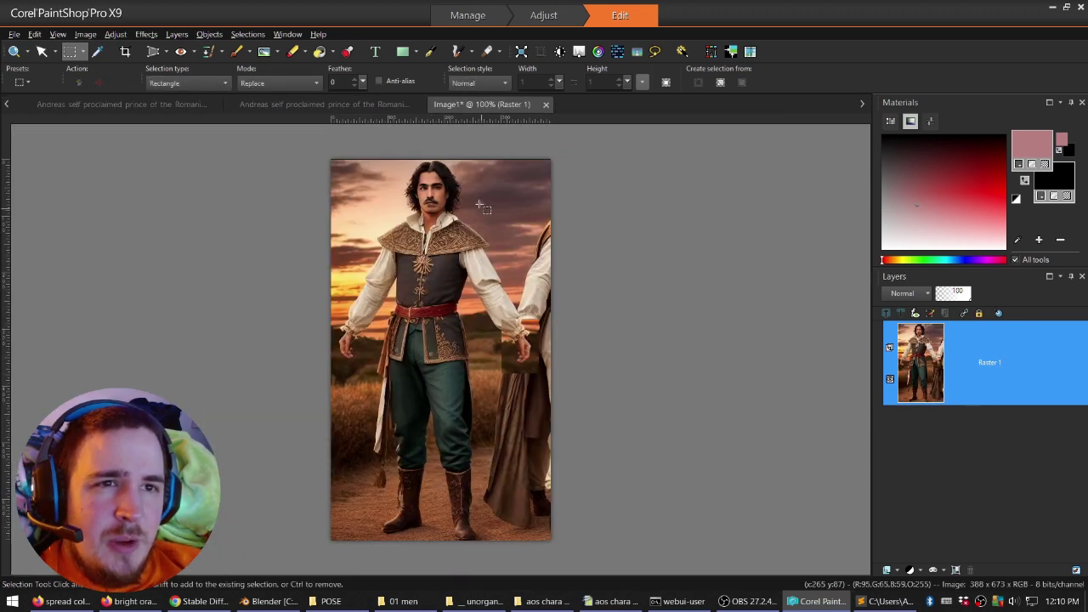
Cover the second figure's cloak and boots with cloned grass and dirt path using a size 38 Clone Brush.
{"action": "key", "text": "c"}
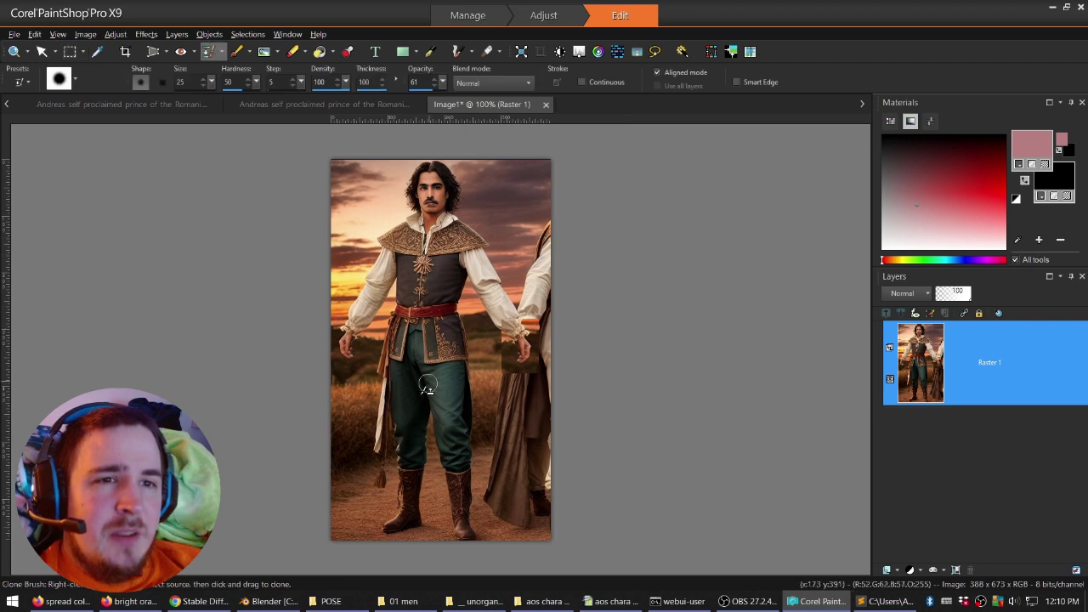
{"action": "left_click_drag", "start_coordinate": [347, 419], "coordinate": [347, 417], "text": "alt"}
{"action": "right_click", "coordinate": [340, 415]}
{"action": "mouse_move", "coordinate": [507, 423]}
{"action": "left_mouse_down"}
{"action": "mouse_move", "coordinate": [526, 425]}
{"action": "mouse_move", "coordinate": [496, 456]}
{"action": "mouse_move", "coordinate": [488, 501]}
{"action": "mouse_move", "coordinate": [492, 480]}
{"action": "mouse_move", "coordinate": [504, 486]}
{"action": "mouse_move", "coordinate": [497, 439]}
{"action": "mouse_move", "coordinate": [487, 475]}
{"action": "left_mouse_up"}
{"action": "right_click", "coordinate": [339, 493]}
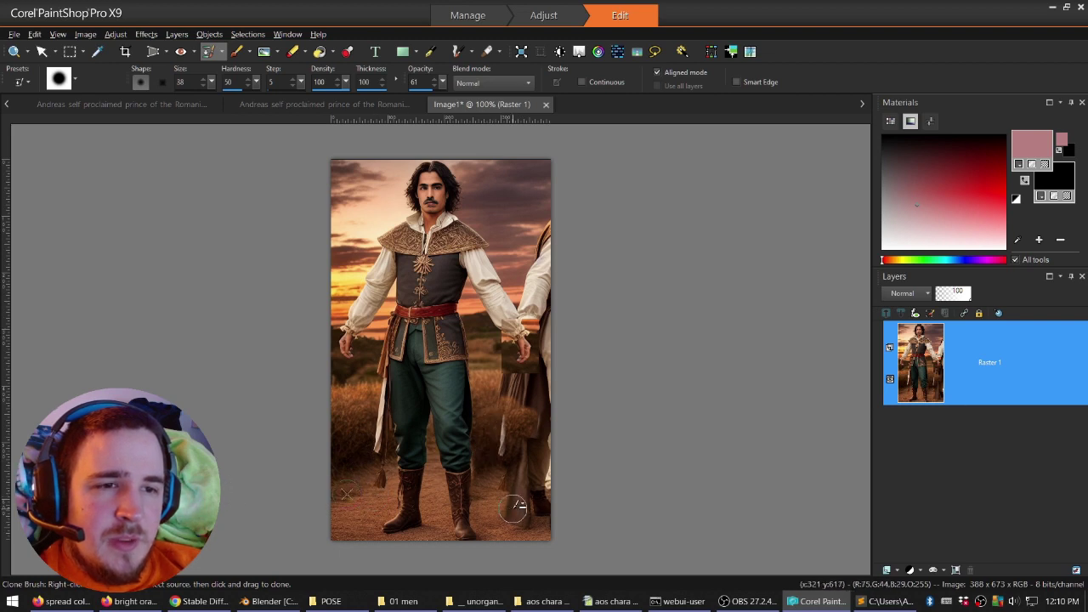
{"action": "mouse_move", "coordinate": [513, 509]}
{"action": "left_mouse_down"}
{"action": "mouse_move", "coordinate": [512, 518]}
{"action": "mouse_move", "coordinate": [544, 511]}
{"action": "left_mouse_up"}
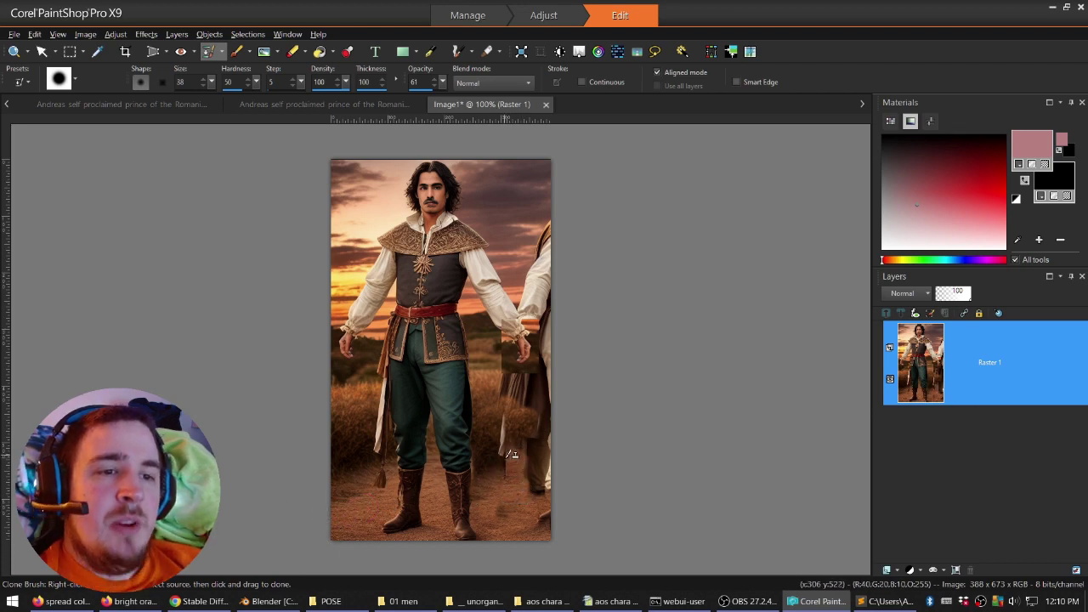
{"action": "mouse_move", "coordinate": [498, 524]}
{"action": "left_mouse_down"}
{"action": "mouse_move", "coordinate": [511, 454]}
{"action": "mouse_move", "coordinate": [534, 481]}
{"action": "left_mouse_up"}
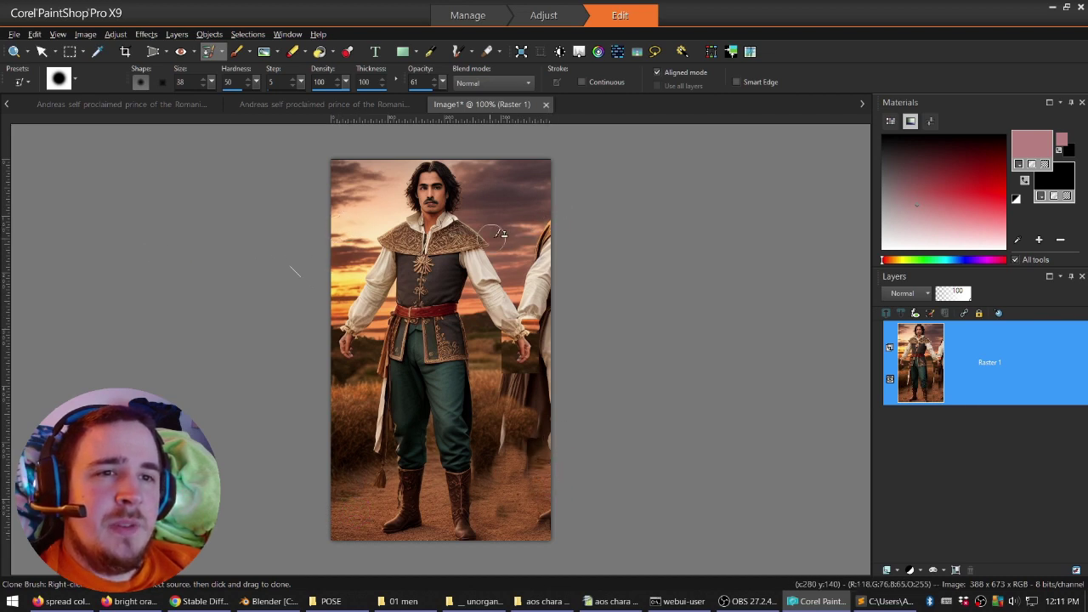
Clone sky and field over the second figure's remaining sleeve and body and the dark patch around the pasted hand.
{"action": "right_click", "coordinate": [523, 233]}
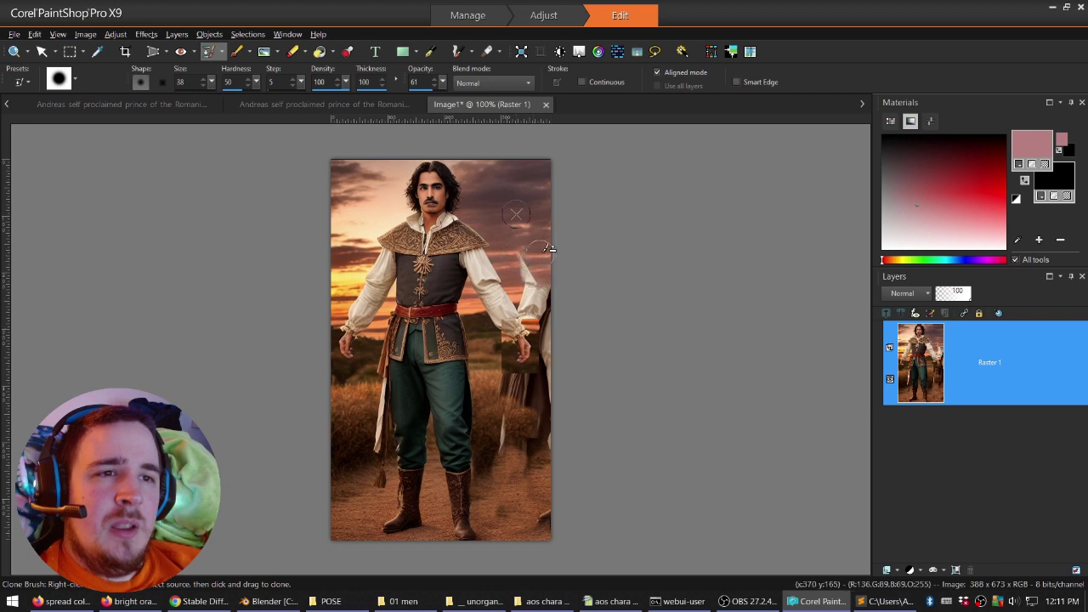
{"action": "mouse_move", "coordinate": [542, 253]}
{"action": "left_mouse_down"}
{"action": "mouse_move", "coordinate": [524, 261]}
{"action": "mouse_move", "coordinate": [545, 286]}
{"action": "left_mouse_up"}
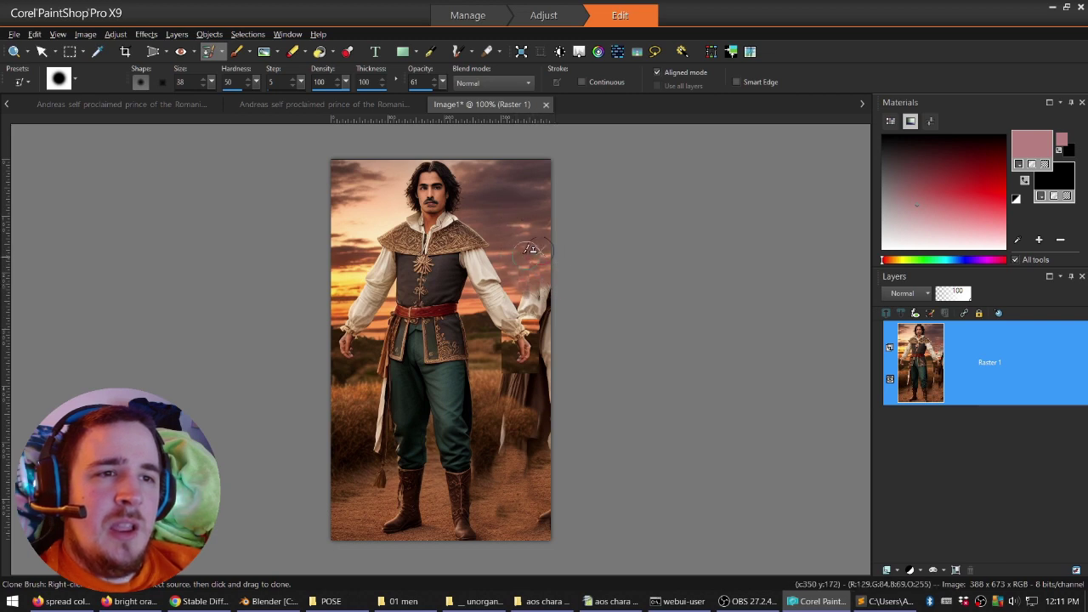
{"action": "mouse_move", "coordinate": [530, 249]}
{"action": "left_mouse_down"}
{"action": "mouse_move", "coordinate": [523, 316]}
{"action": "mouse_move", "coordinate": [535, 309]}
{"action": "mouse_move", "coordinate": [551, 328]}
{"action": "mouse_move", "coordinate": [539, 463]}
{"action": "left_mouse_up"}
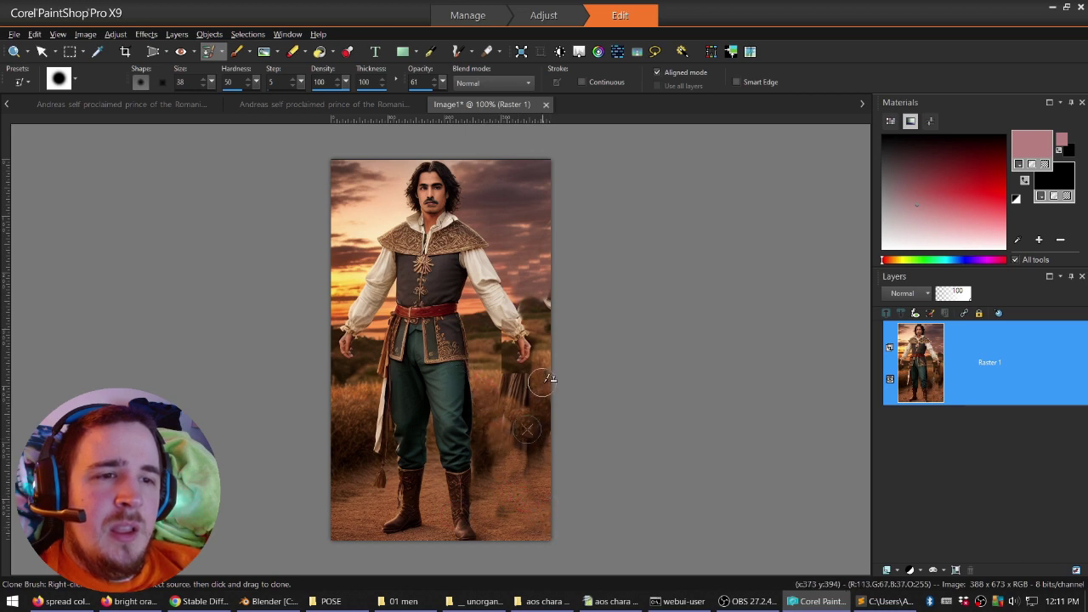
{"action": "mouse_move", "coordinate": [544, 381]}
{"action": "left_mouse_down"}
{"action": "mouse_move", "coordinate": [487, 392]}
{"action": "mouse_move", "coordinate": [501, 351]}
{"action": "left_mouse_up"}
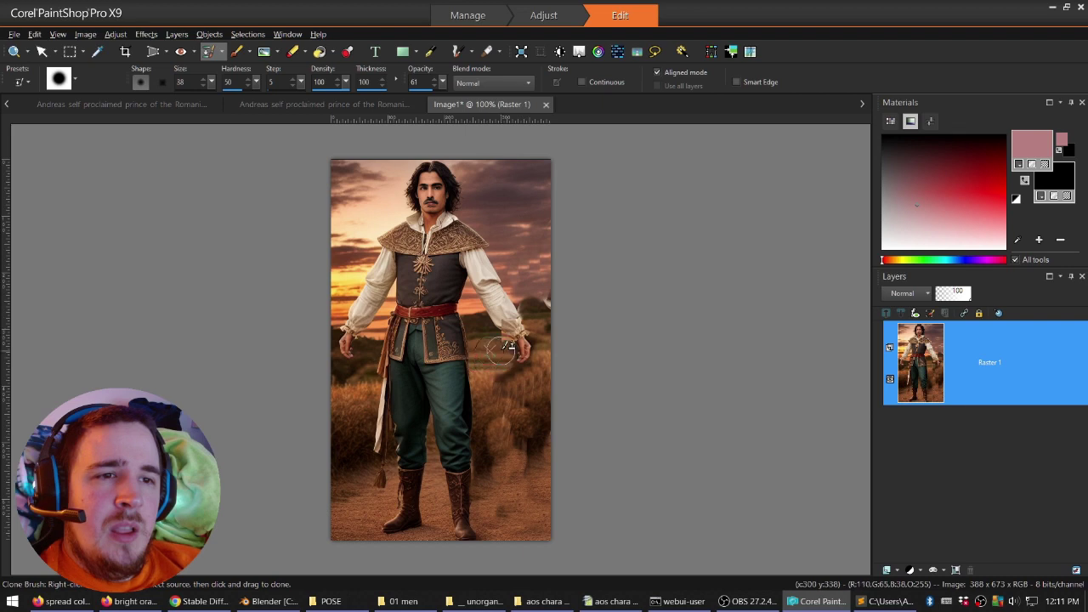
{"action": "right_click", "coordinate": [502, 393]}
{"action": "left_click_drag", "start_coordinate": [540, 400], "coordinate": [543, 438]}
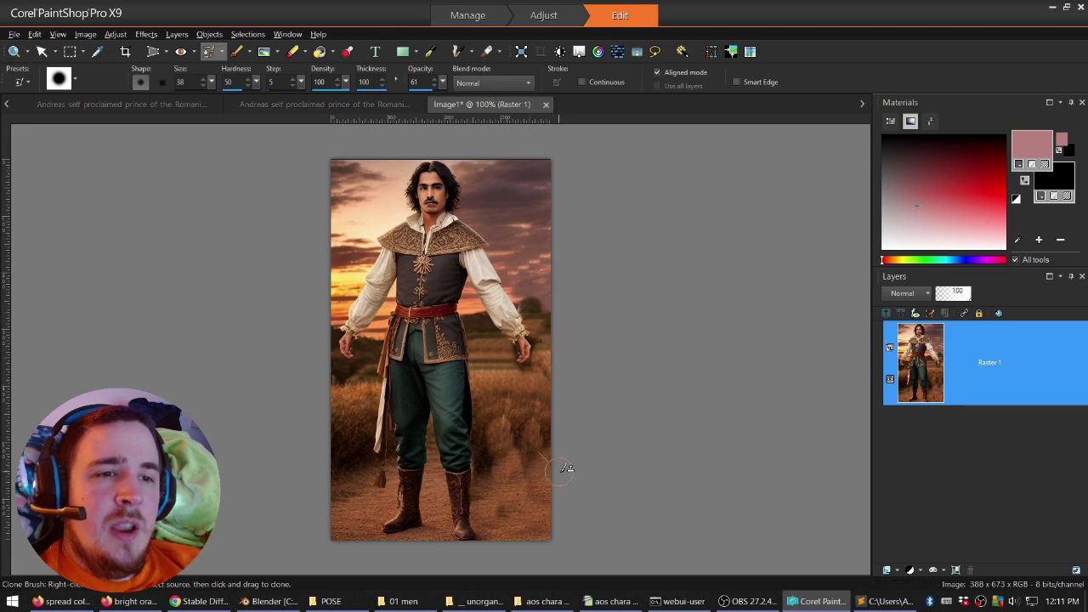
Save the retouched single-figure image as Andreas_front.png.
{"action": "scroll", "coordinate": [549, 377], "scroll_direction": "down", "scroll_amount": 1}
{"action": "key", "text": "s"}
{"action": "key", "text": "ctrl+s"}
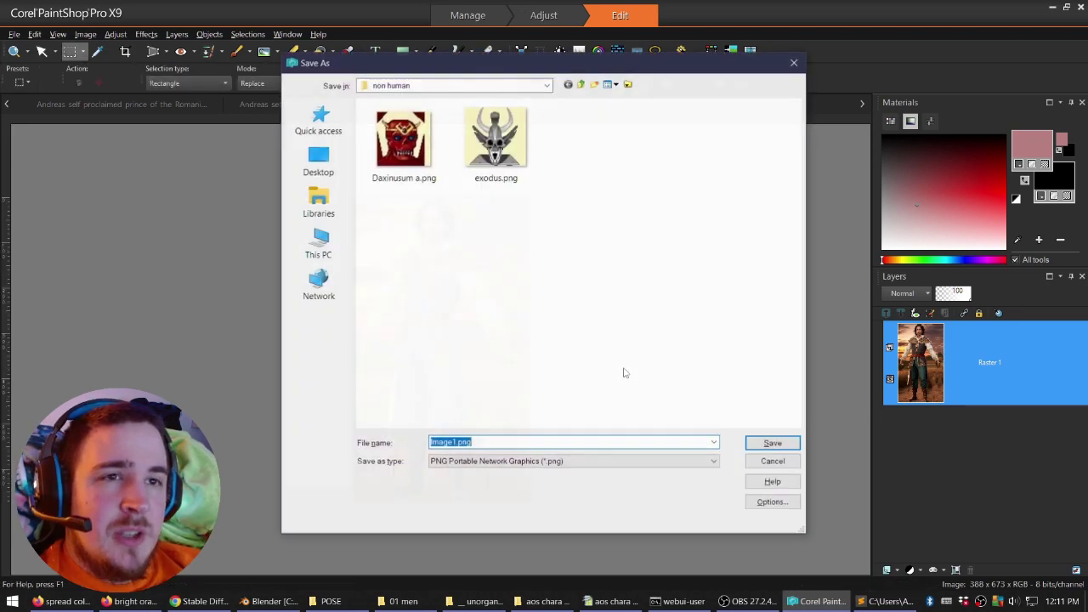
{"action": "key", "text": "Return"}
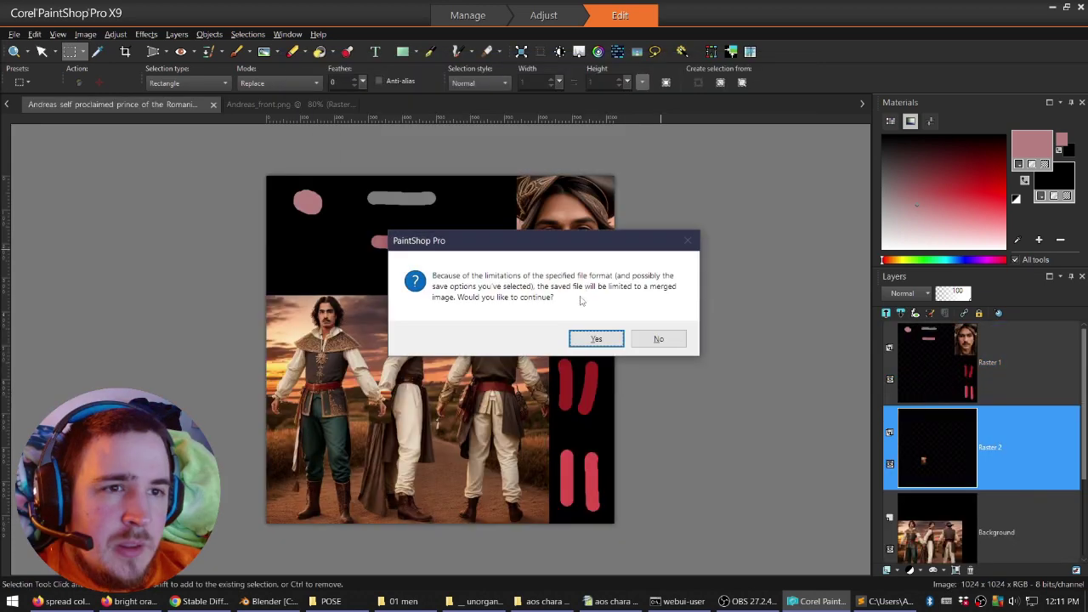
Accept saving the 1024 x 1024 texture sheet as a merged image, and close all open images.
{"action": "left_click", "coordinate": [592, 338]}
{"action": "left_click", "coordinate": [212, 104]}
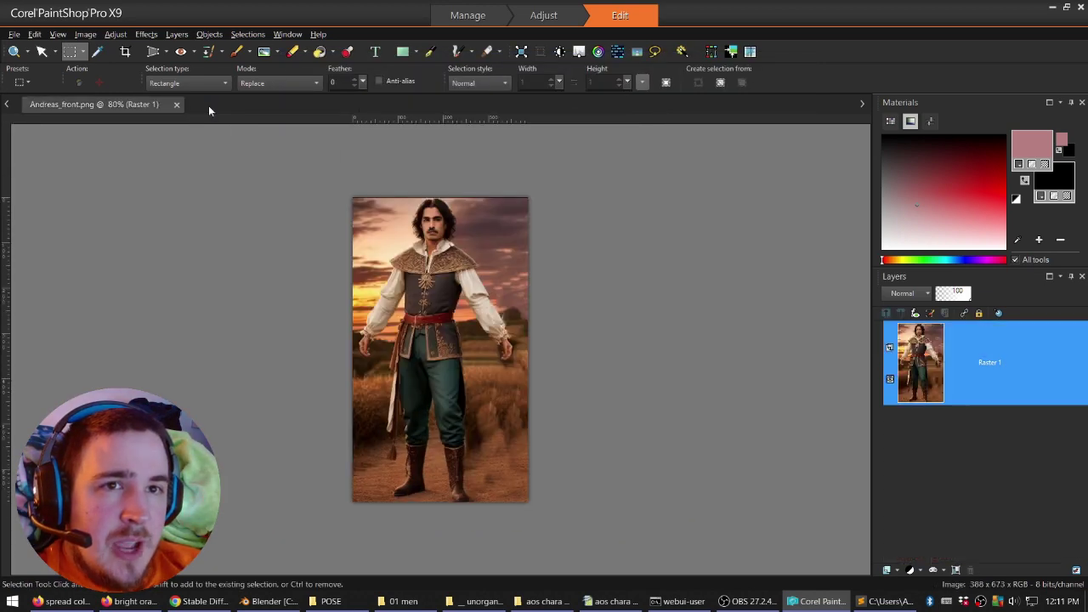
{"action": "left_click", "coordinate": [213, 103]}
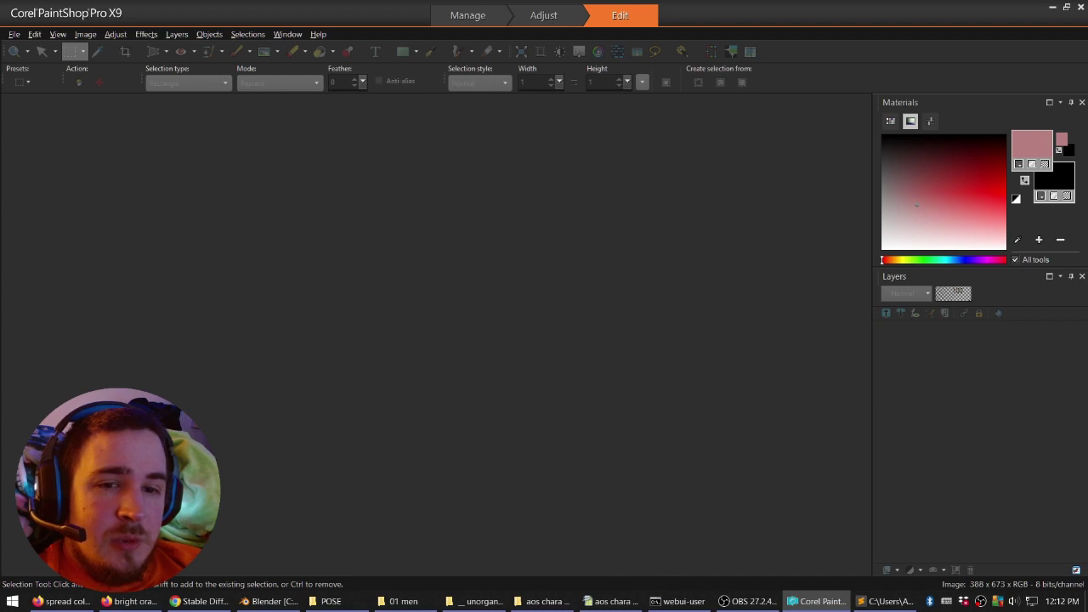
Switch to Firefox, close the spread collar search page, and reconnect the runtime of the Copy of PIFuHD Demo notebook.
{"action": "left_click", "coordinate": [63, 606]}
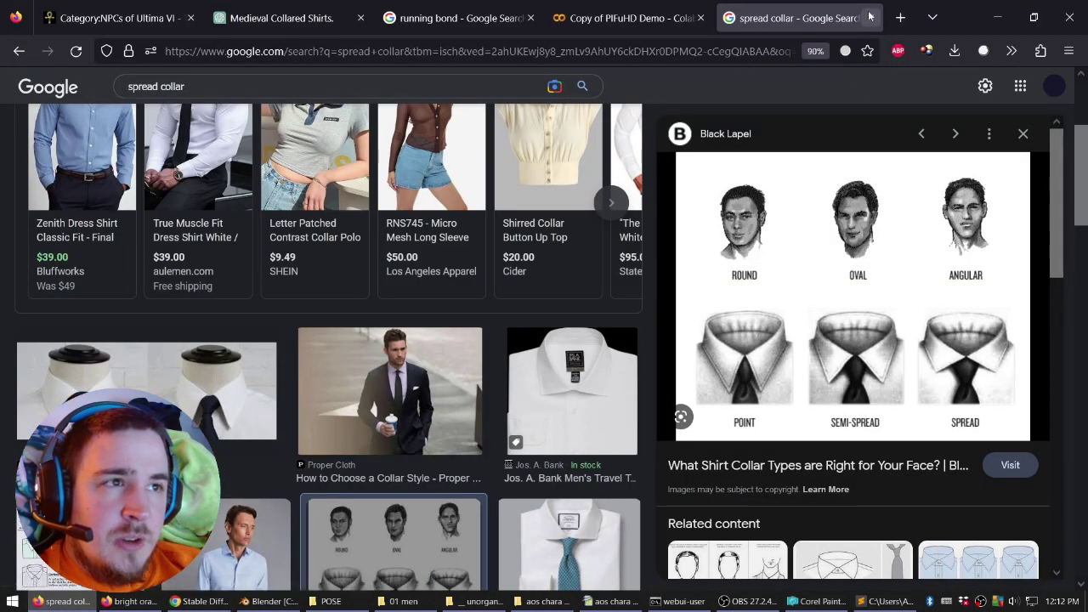
{"action": "key", "text": "ctrl+w"}
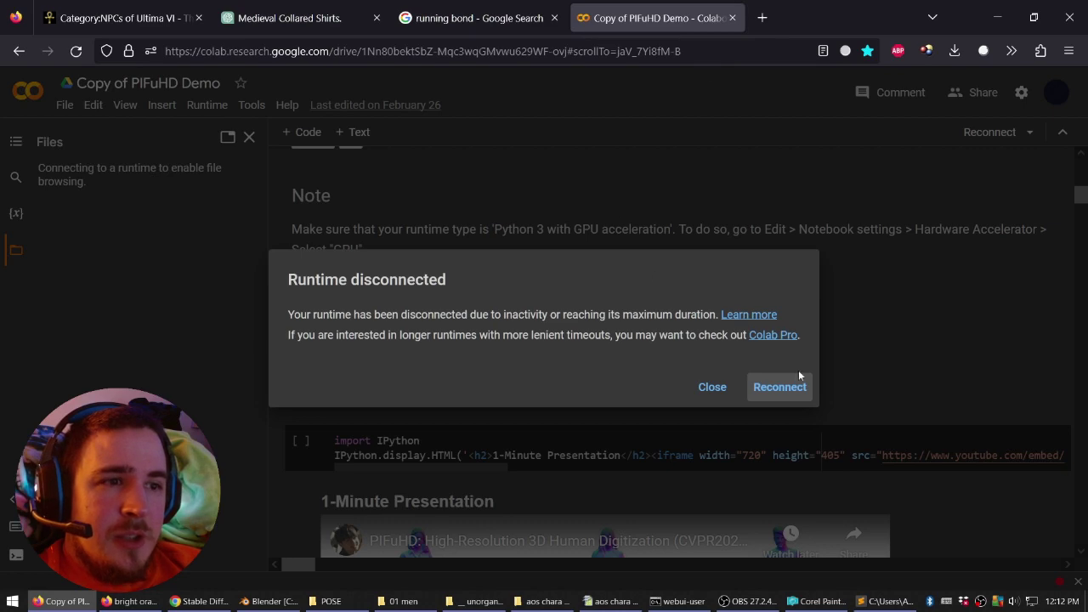
{"action": "left_click", "coordinate": [709, 388]}
{"action": "scroll", "coordinate": [490, 187], "scroll_direction": "up", "scroll_amount": 4}
{"action": "scroll", "coordinate": [510, 174], "scroll_direction": "up", "scroll_amount": 3}
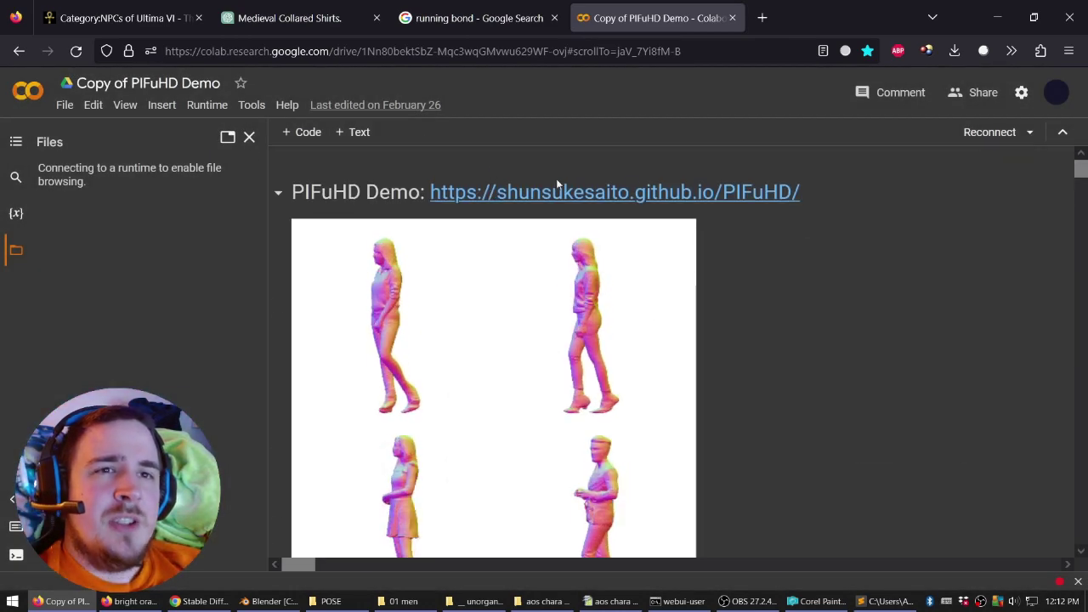
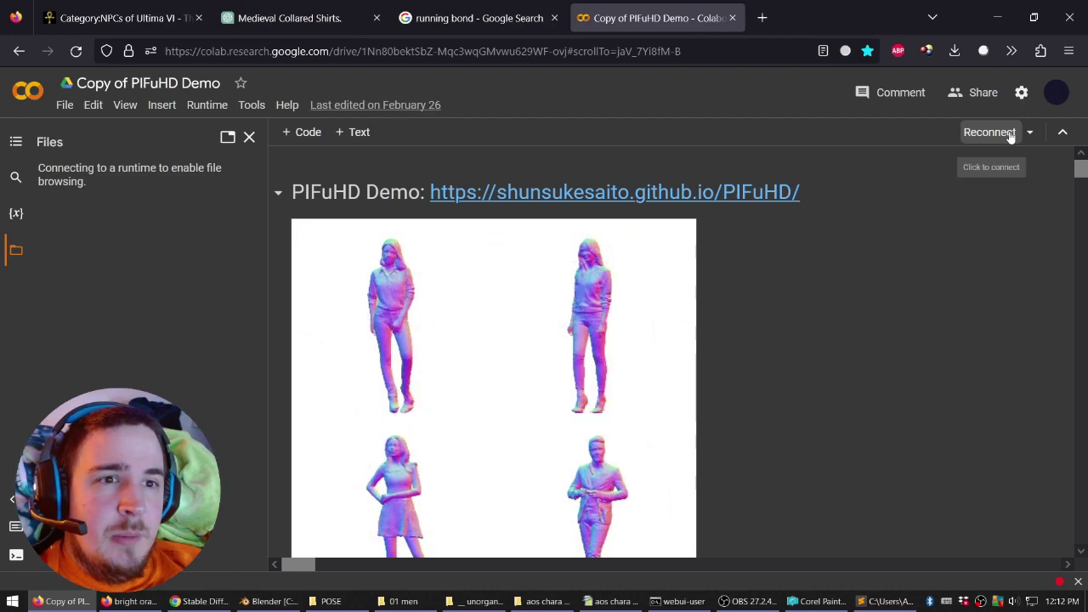
{"action": "left_click", "coordinate": [1003, 136]}
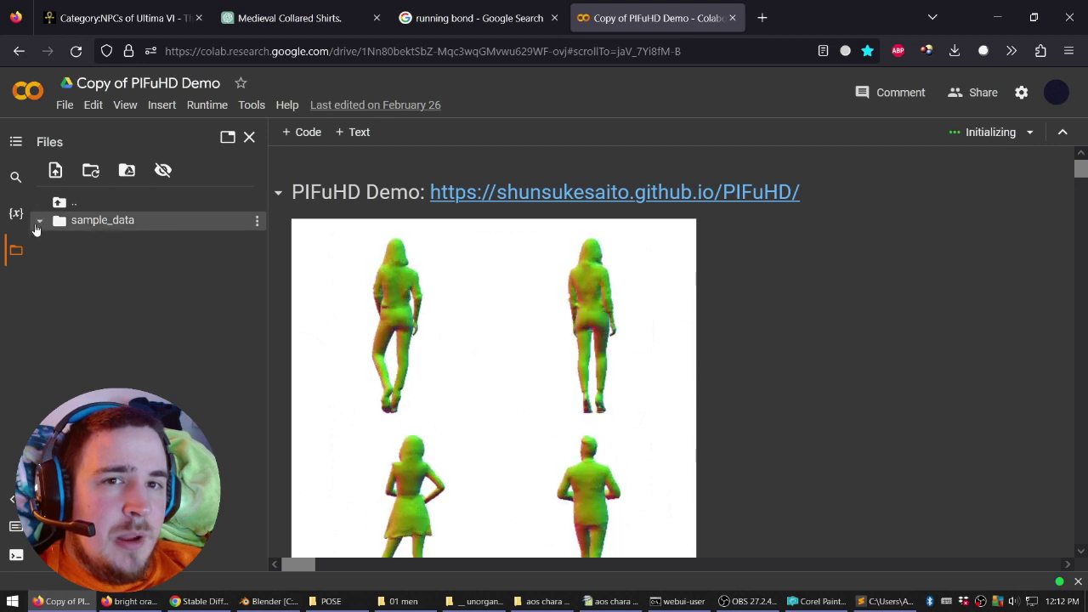
Run the notebook's introductory 1-Minute Presentation cell and the Google Colab help video cell.
{"action": "left_click", "coordinate": [38, 222]}
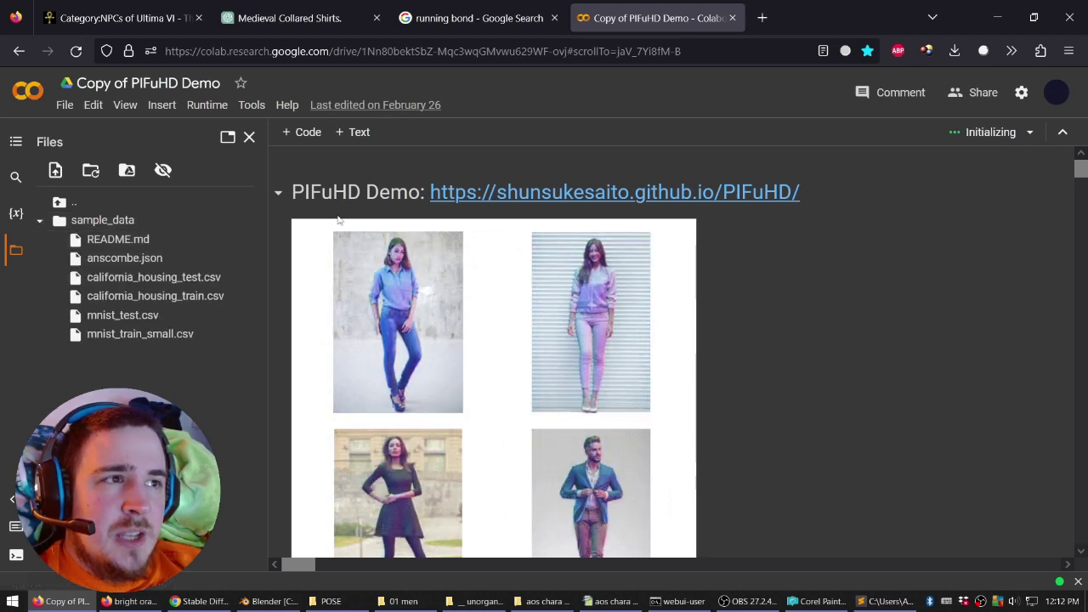
{"action": "scroll", "coordinate": [292, 196], "scroll_direction": "down", "scroll_amount": 5}
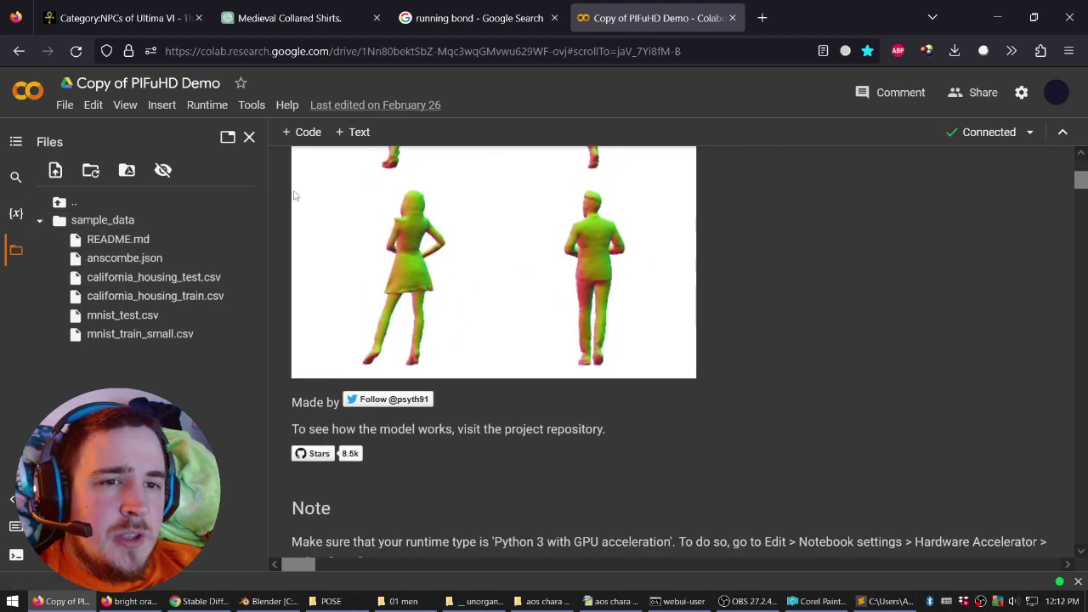
{"action": "scroll", "coordinate": [292, 196], "scroll_direction": "up", "scroll_amount": 3}
{"action": "scroll", "coordinate": [290, 198], "scroll_direction": "down", "scroll_amount": 5}
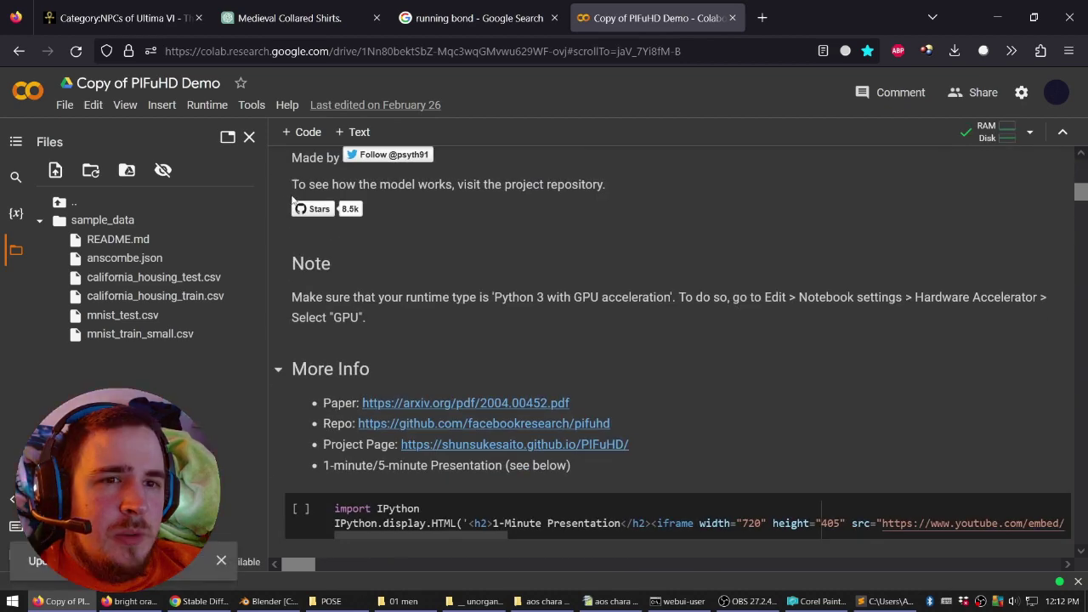
{"action": "scroll", "coordinate": [289, 363], "scroll_direction": "down", "scroll_amount": 2}
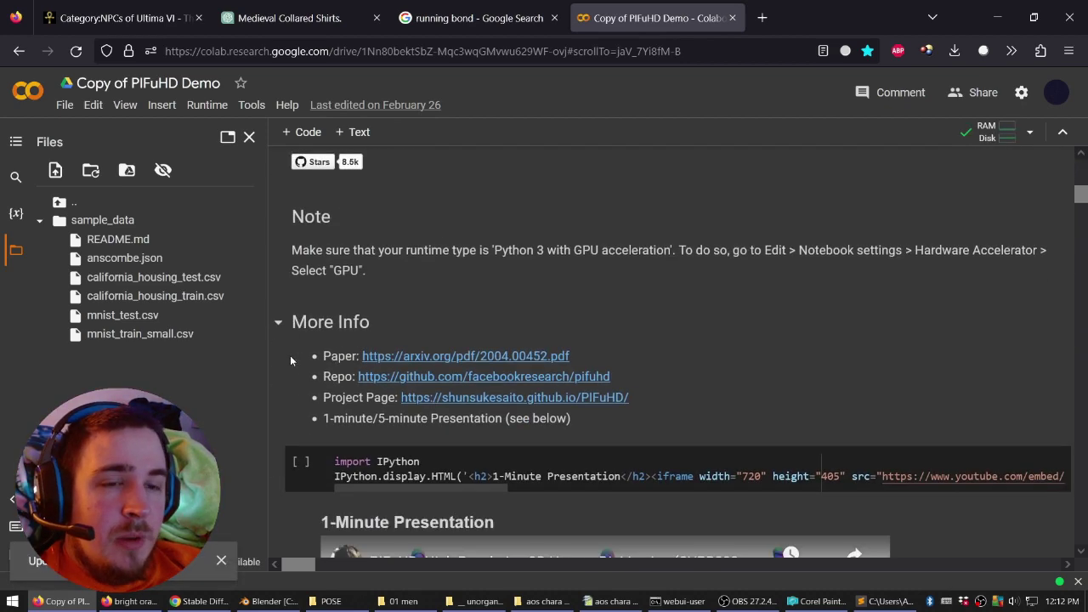
{"action": "scroll", "coordinate": [295, 408], "scroll_direction": "up", "scroll_amount": 7}
{"action": "scroll", "coordinate": [308, 210], "scroll_direction": "down", "scroll_amount": 6}
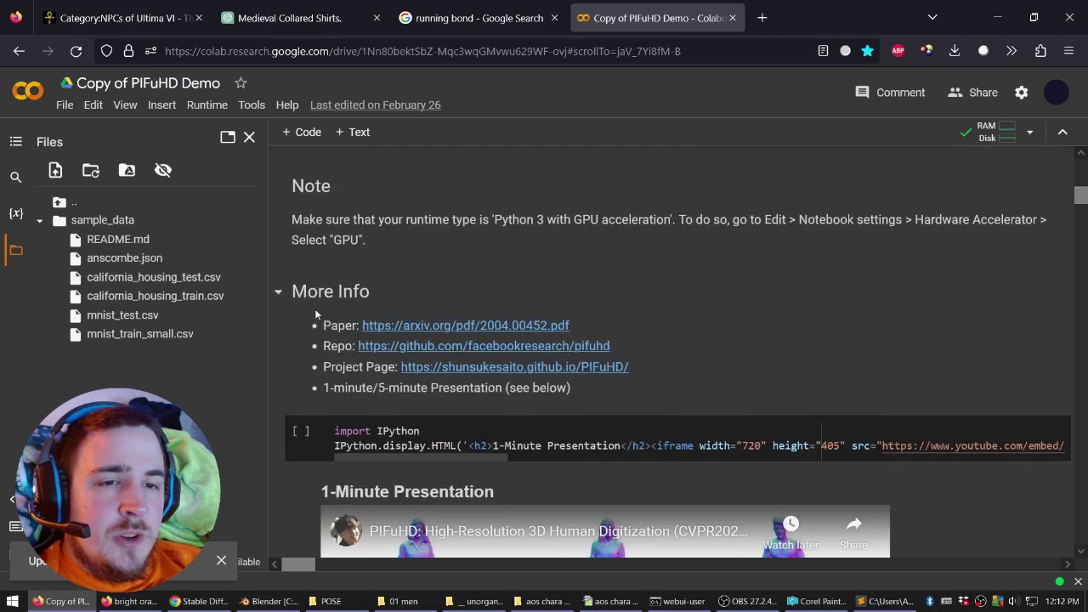
{"action": "scroll", "coordinate": [496, 303], "scroll_direction": "down", "scroll_amount": 3}
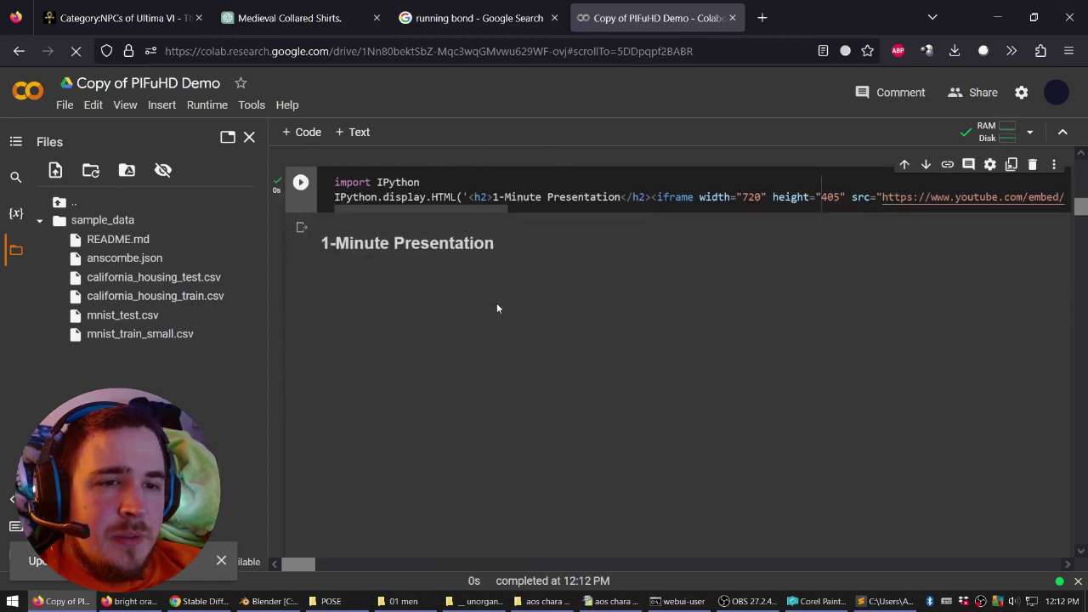
{"action": "scroll", "coordinate": [387, 316], "scroll_direction": "down", "scroll_amount": 4}
{"action": "scroll", "coordinate": [387, 317], "scroll_direction": "down", "scroll_amount": 8}
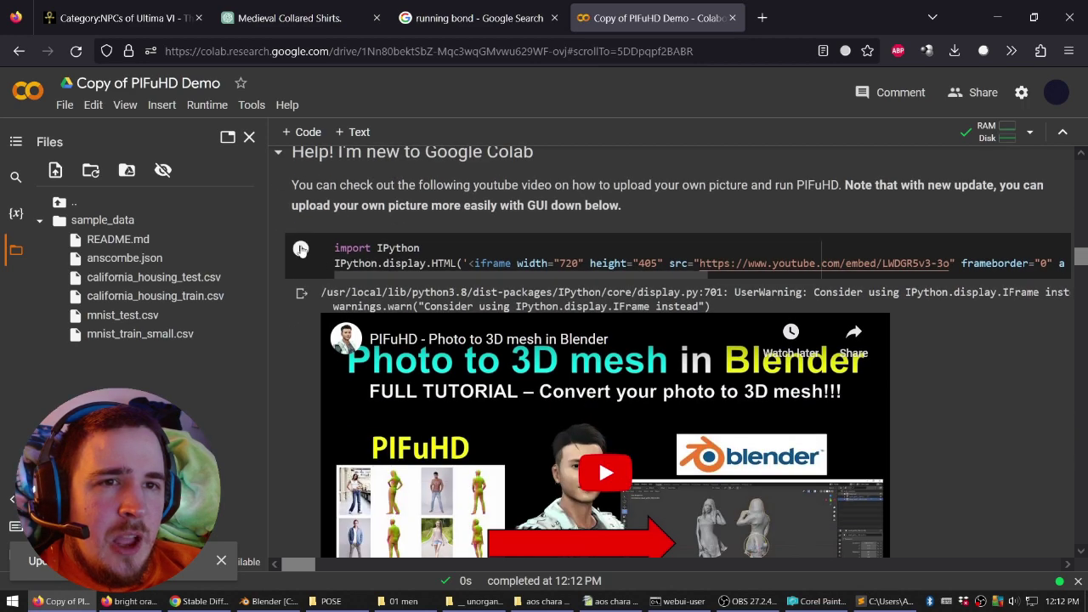
{"action": "left_click", "coordinate": [300, 248]}
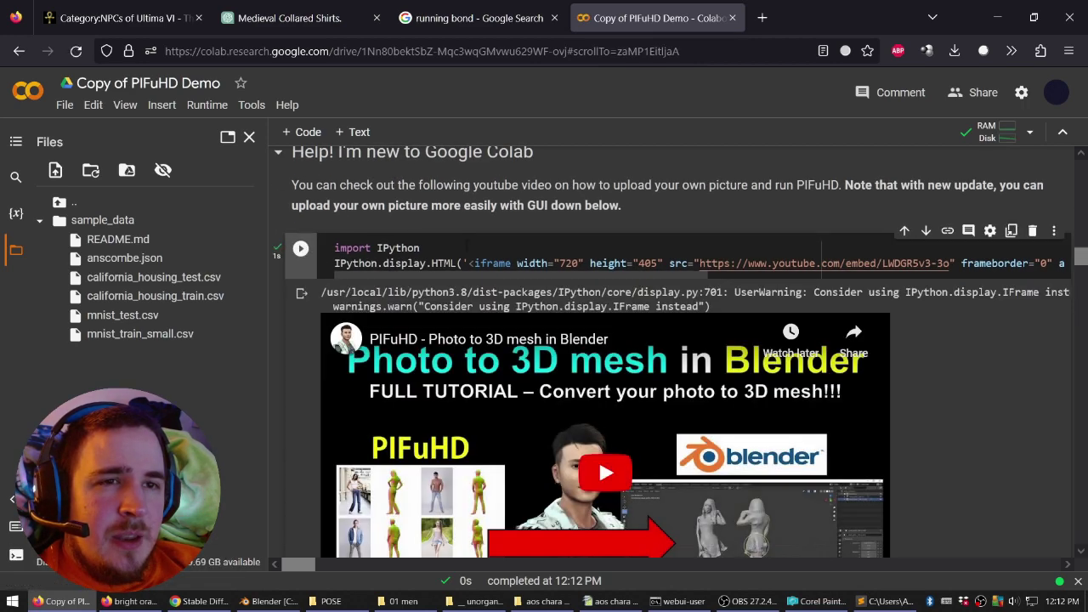
Run the cells that clone the PIFuHD repository and change the directory to /content/pifuhd/sample_images.
{"action": "scroll", "coordinate": [681, 352], "scroll_direction": "down", "scroll_amount": 8}
{"action": "scroll", "coordinate": [300, 255], "scroll_direction": "up", "scroll_amount": 1}
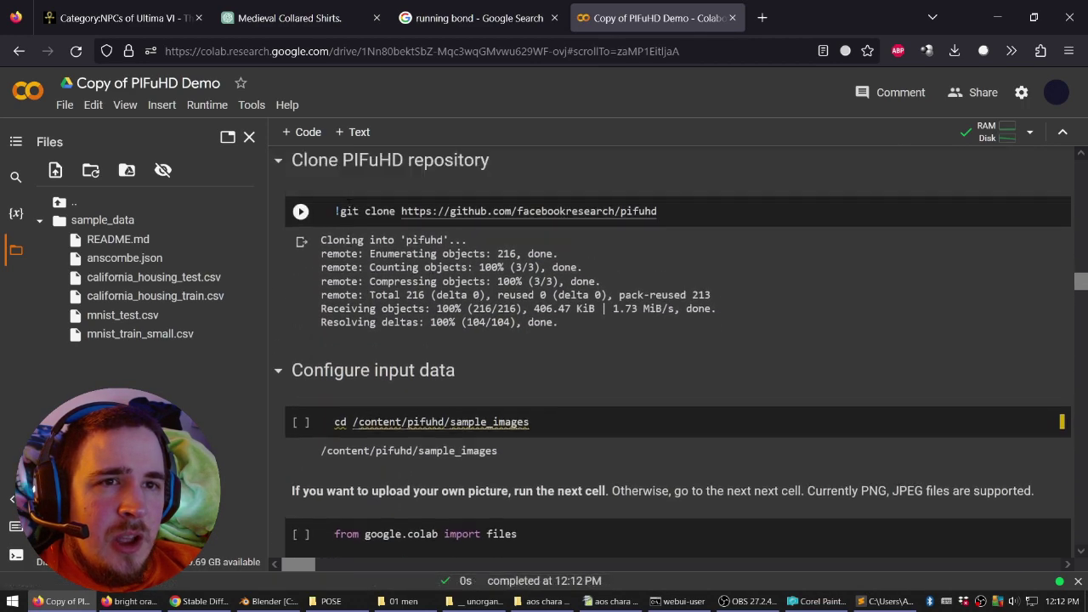
{"action": "left_click", "coordinate": [300, 254]}
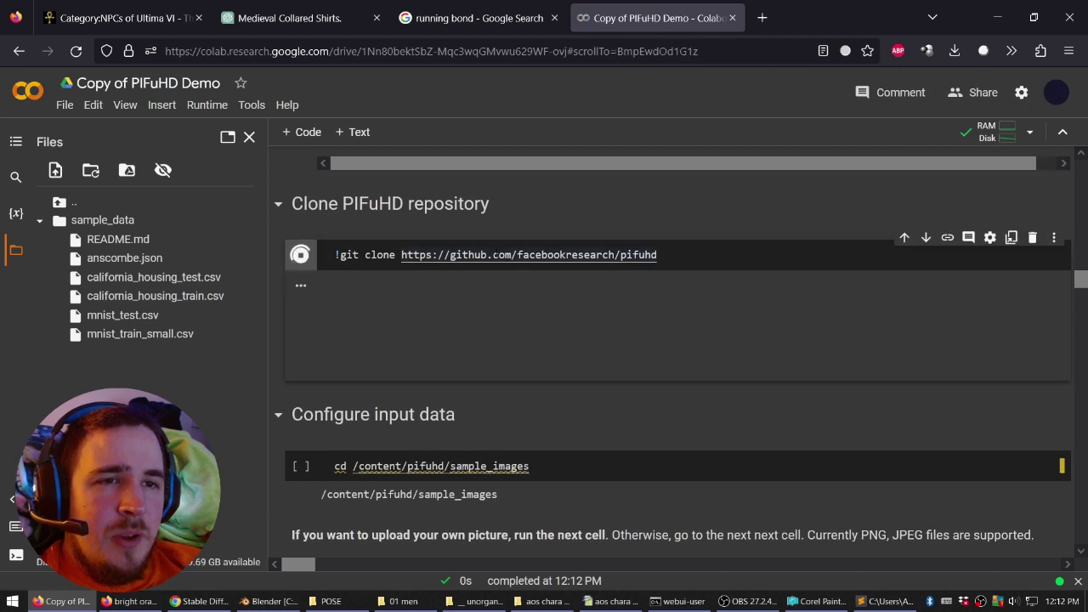
{"action": "scroll", "coordinate": [300, 298], "scroll_direction": "down", "scroll_amount": 1}
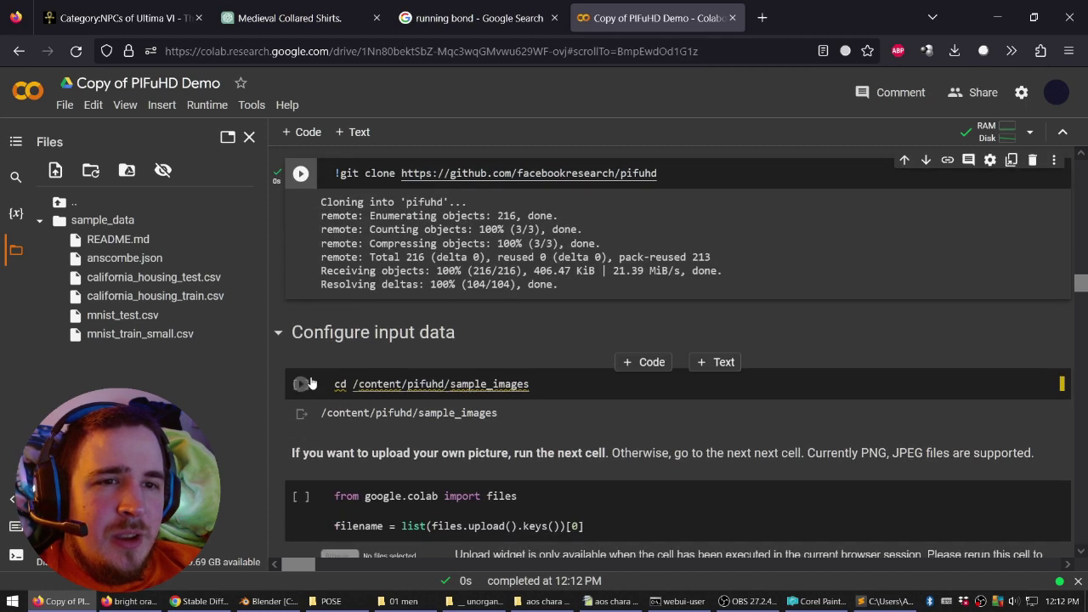
{"action": "left_click", "coordinate": [300, 384]}
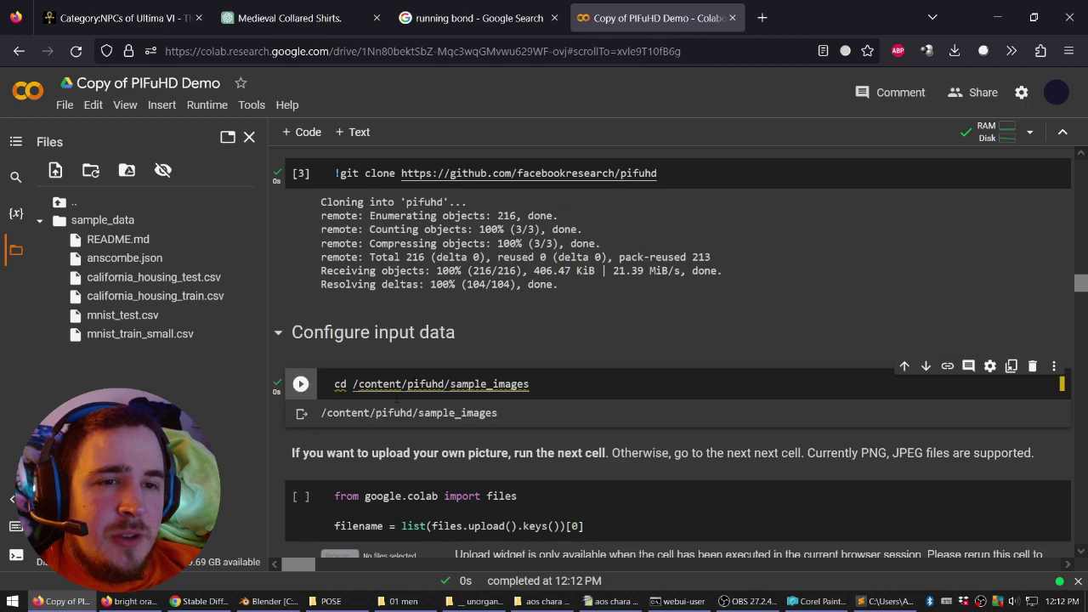
Run the picture upload cell and upload Andreas_front.png.
{"action": "scroll", "coordinate": [300, 391], "scroll_direction": "down", "scroll_amount": 1}
{"action": "left_click", "coordinate": [300, 416]}
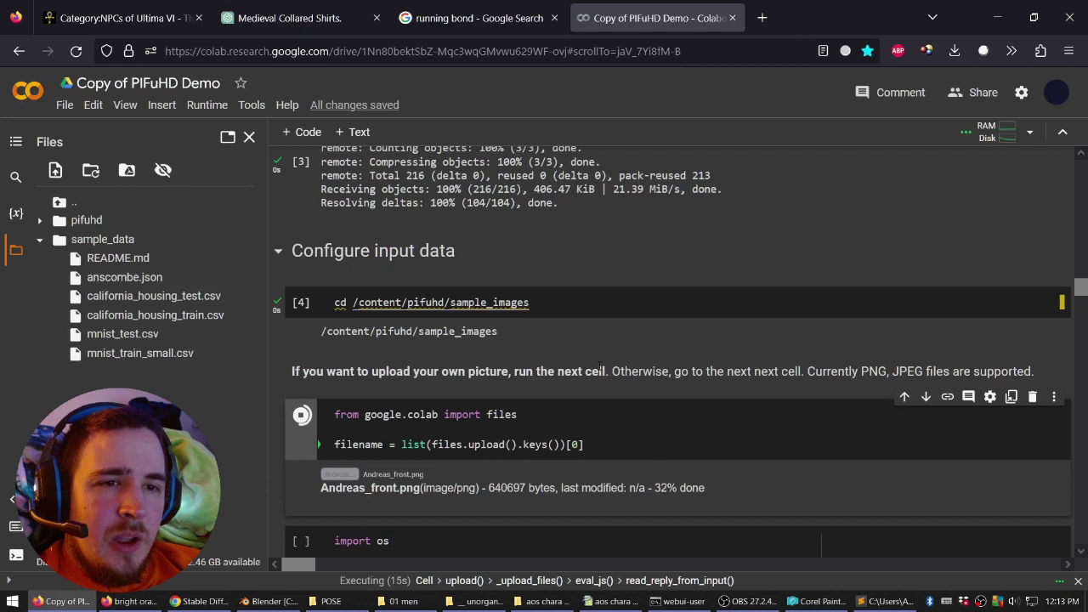
{"action": "scroll", "coordinate": [612, 369], "scroll_direction": "down", "scroll_amount": 1}
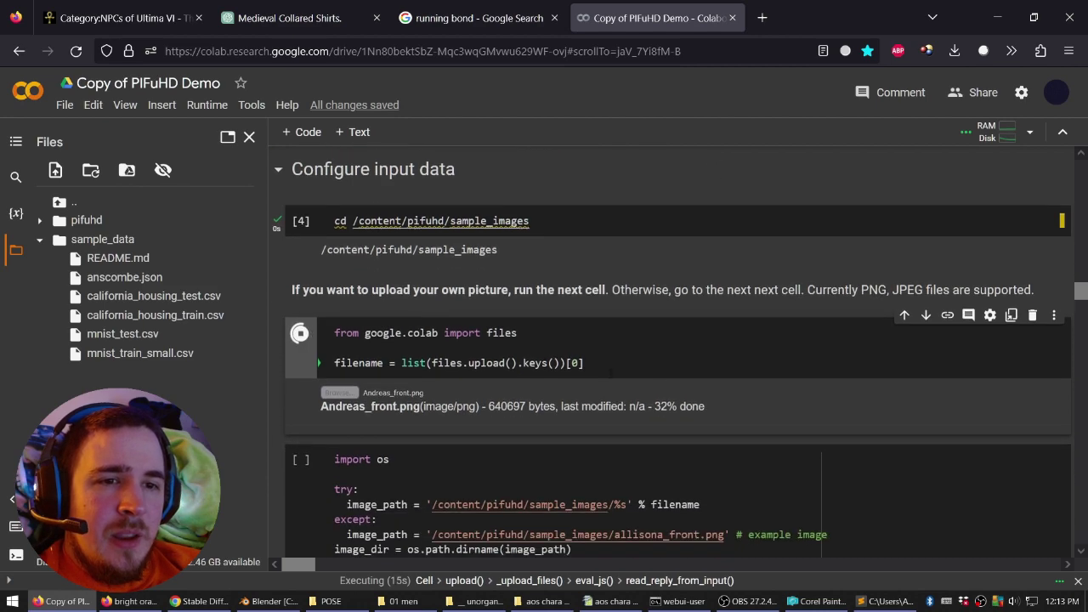
{"action": "scroll", "coordinate": [662, 375], "scroll_direction": "down", "scroll_amount": 1}
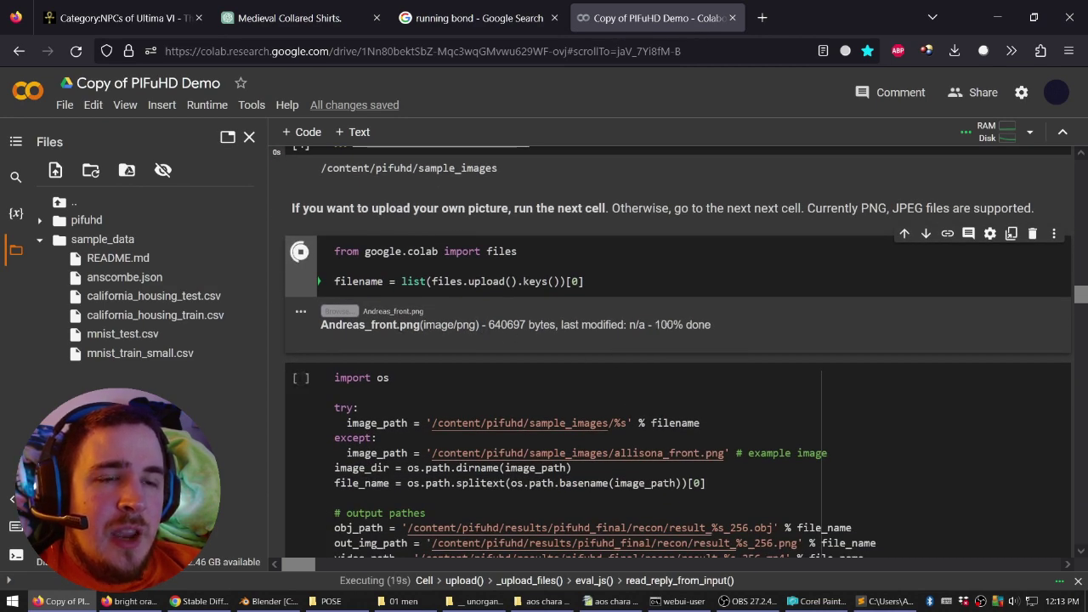
Replace allisona_front with Andreas_front in the example image path of the next code cell.
{"action": "left_click_drag", "start_coordinate": [396, 326], "coordinate": [358, 325]}
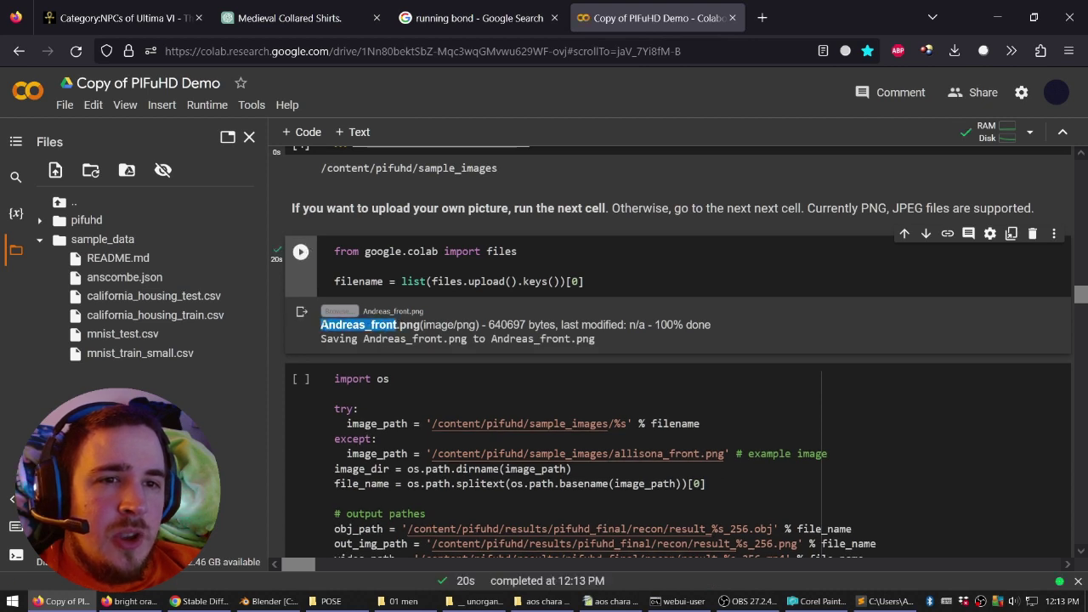
{"action": "left_click_drag", "start_coordinate": [699, 453], "coordinate": [627, 454]}
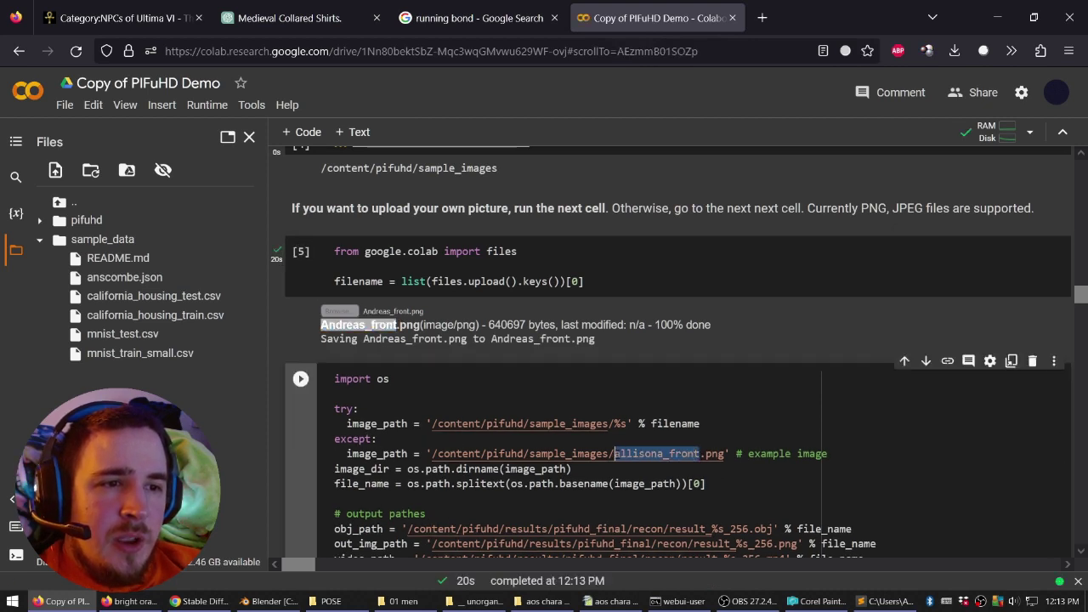
{"action": "type", "text": "Andreas_front"}
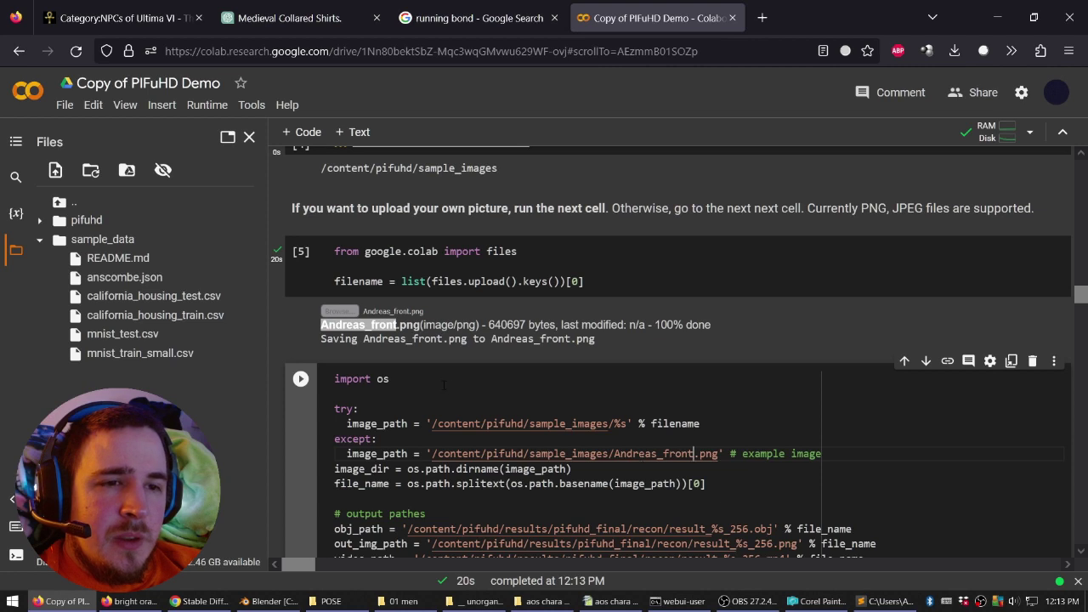
Expand the pifuhd and sample_images folders to check for the uploaded image.
{"action": "left_click", "coordinate": [39, 222]}
{"action": "left_click", "coordinate": [38, 222]}
{"action": "left_click", "coordinate": [38, 222]}
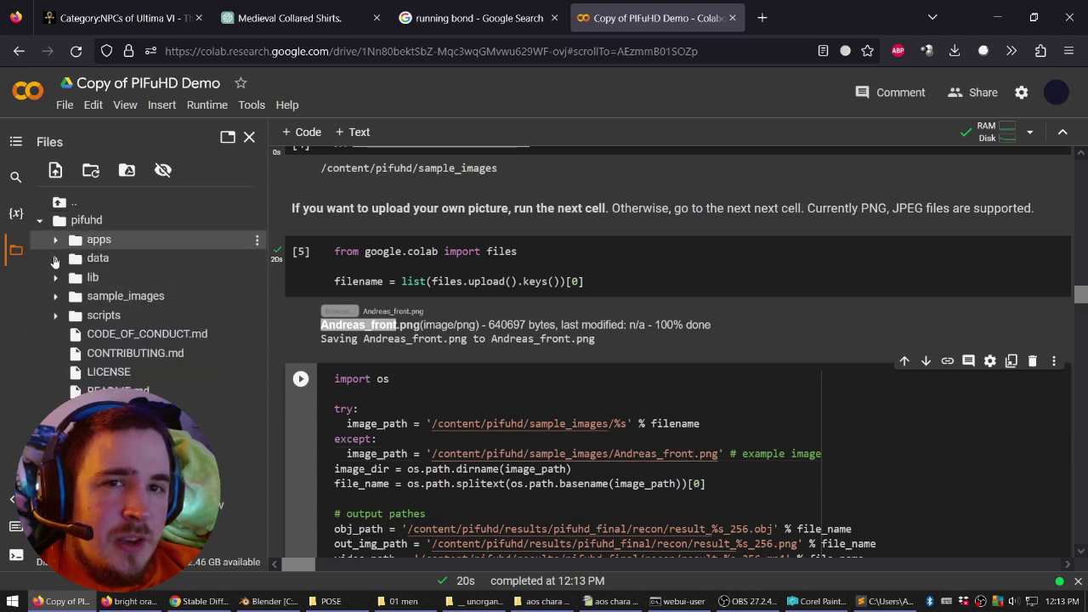
{"action": "left_click", "coordinate": [73, 299]}
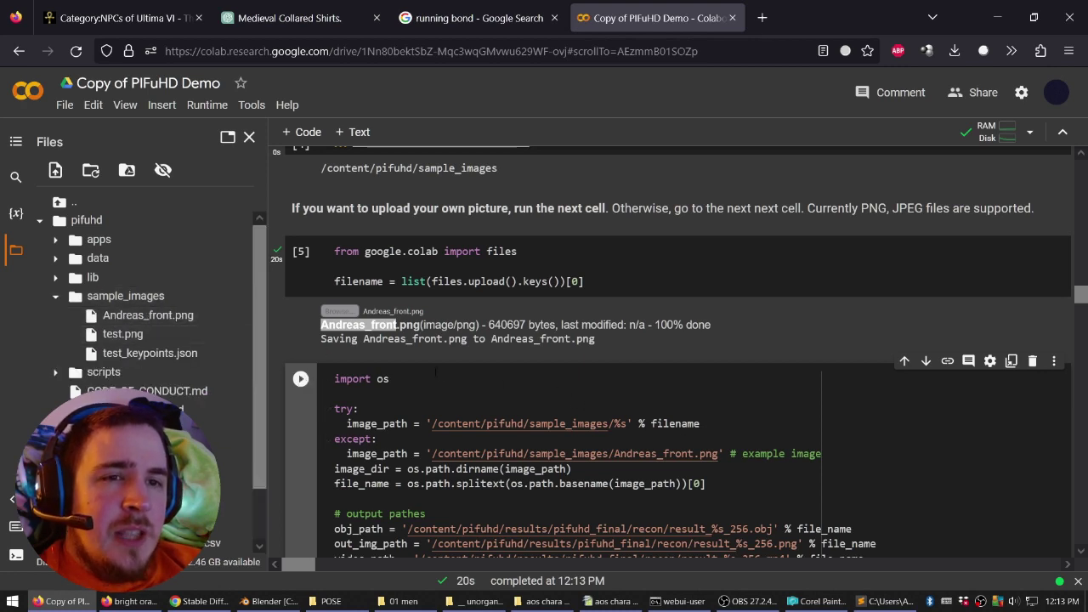
Run the image path cell and all notebook cells after it.
{"action": "left_click", "coordinate": [195, 106]}
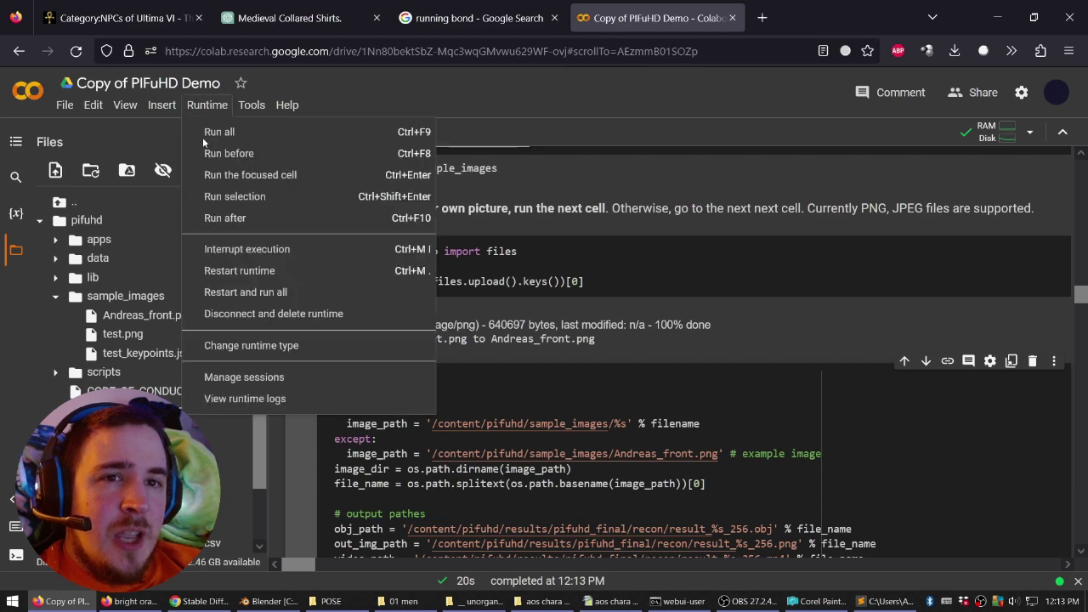
{"action": "left_click", "coordinate": [215, 219]}
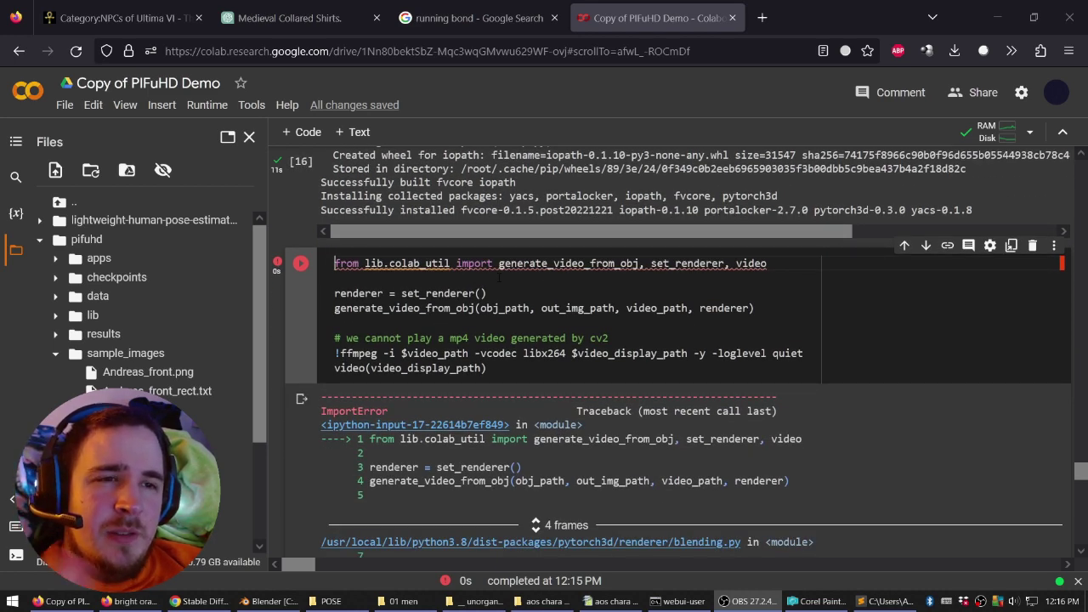
{"action": "scroll", "coordinate": [595, 349], "scroll_direction": "down", "scroll_amount": 2}
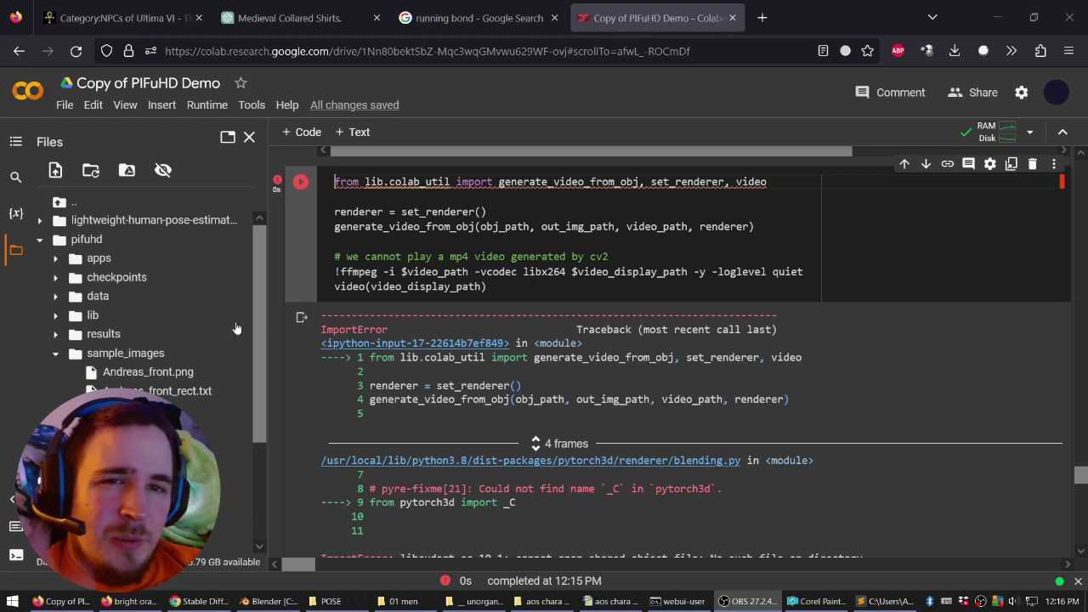
Download both Andreas result files from the pifuhd/results/pifuhd_final/recon folder.
{"action": "left_click", "coordinate": [55, 335]}
{"action": "scroll", "coordinate": [54, 336], "scroll_direction": "down", "scroll_amount": 2}
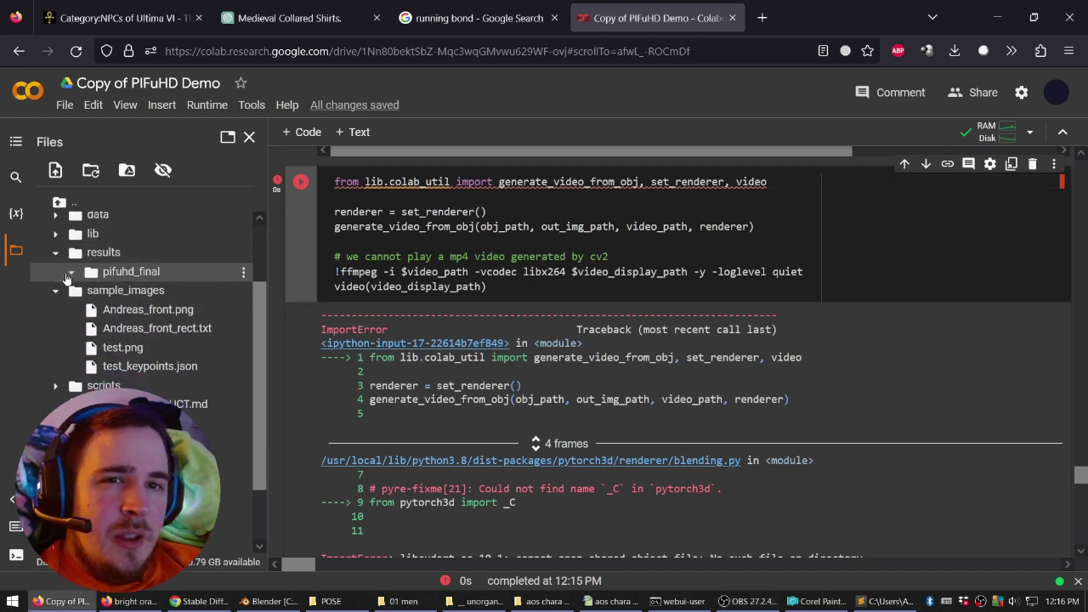
{"action": "left_click", "coordinate": [71, 273]}
{"action": "left_click", "coordinate": [86, 290]}
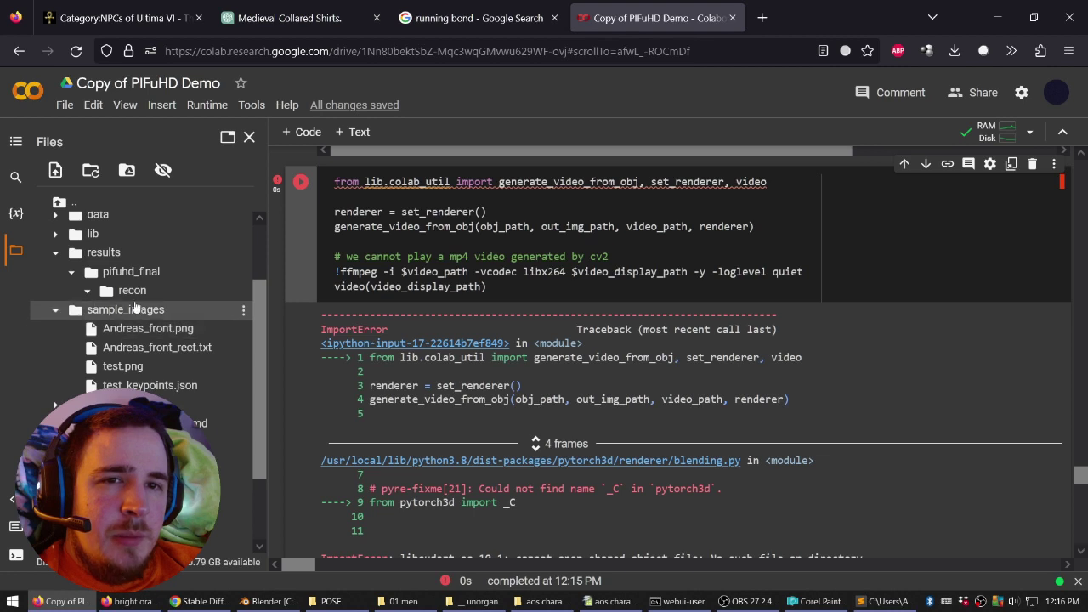
{"action": "left_click", "coordinate": [242, 311]}
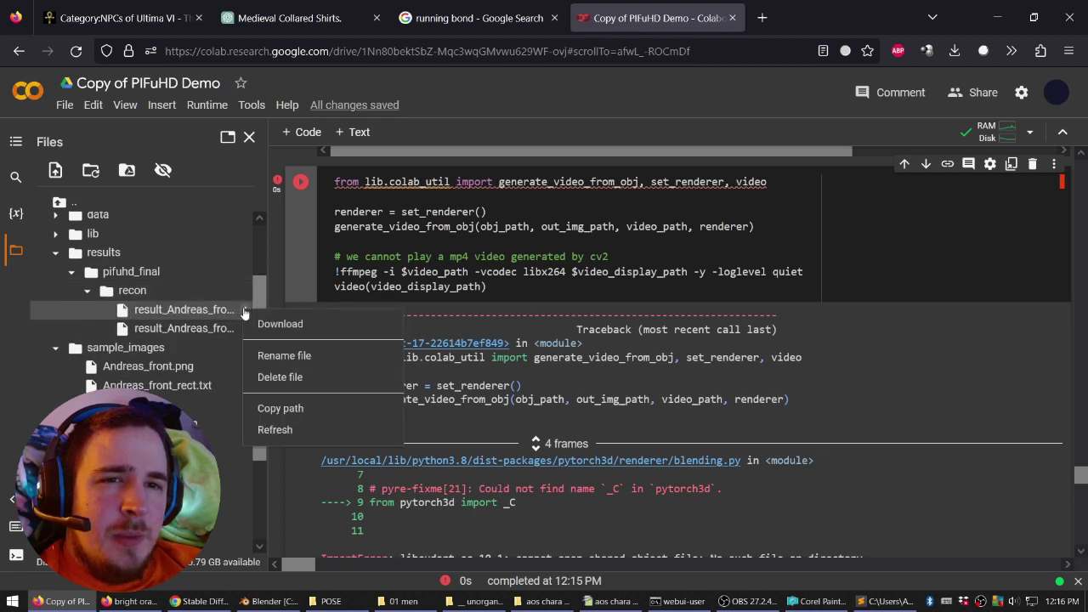
{"action": "left_click", "coordinate": [260, 323]}
{"action": "left_click", "coordinate": [247, 330]}
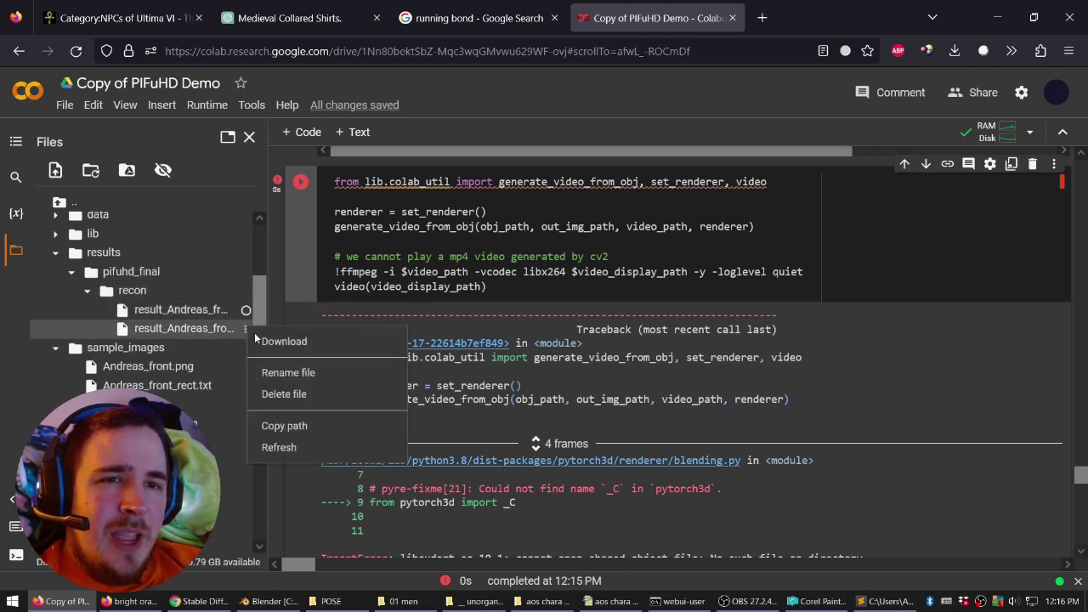
{"action": "left_click", "coordinate": [264, 340]}
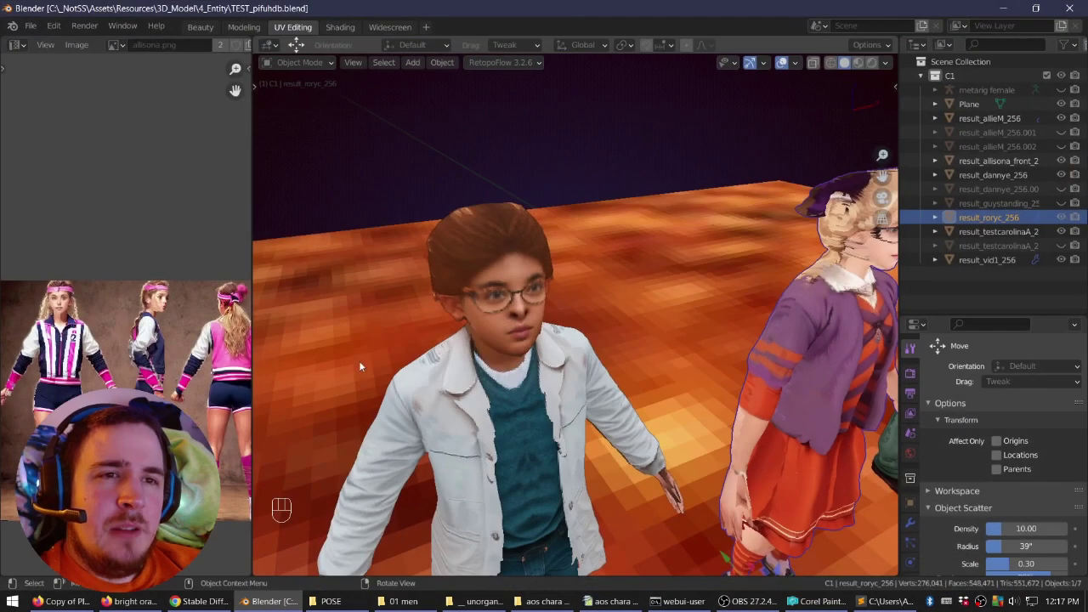
Import the result_Andreas_front_256 character as a Wavefront OBJ from the Desktop.
{"action": "scroll", "coordinate": [432, 243], "scroll_direction": "down", "scroll_amount": 5}
{"action": "middle_click_drag", "start_coordinate": [408, 281], "coordinate": [433, 243]}
{"action": "left_click", "coordinate": [29, 26]}
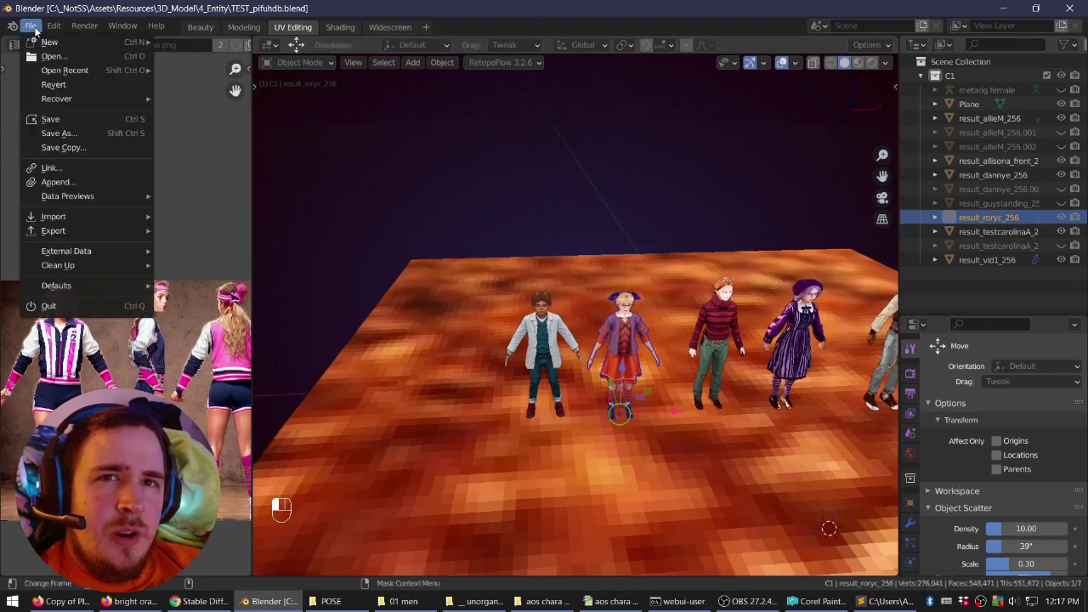
{"action": "mouse_move", "coordinate": [68, 220]}
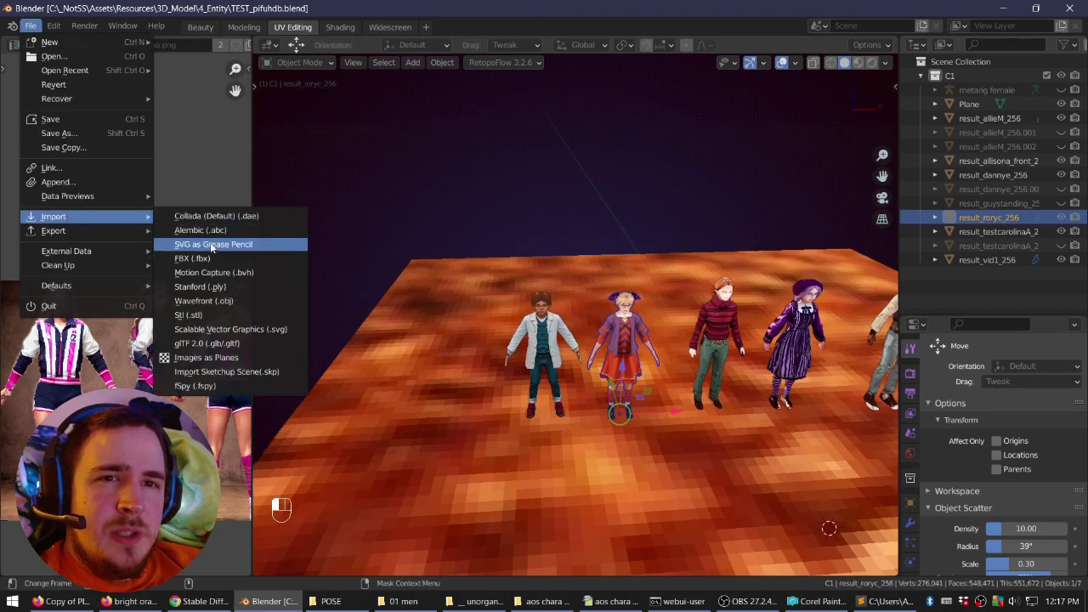
{"action": "left_click", "coordinate": [212, 302]}
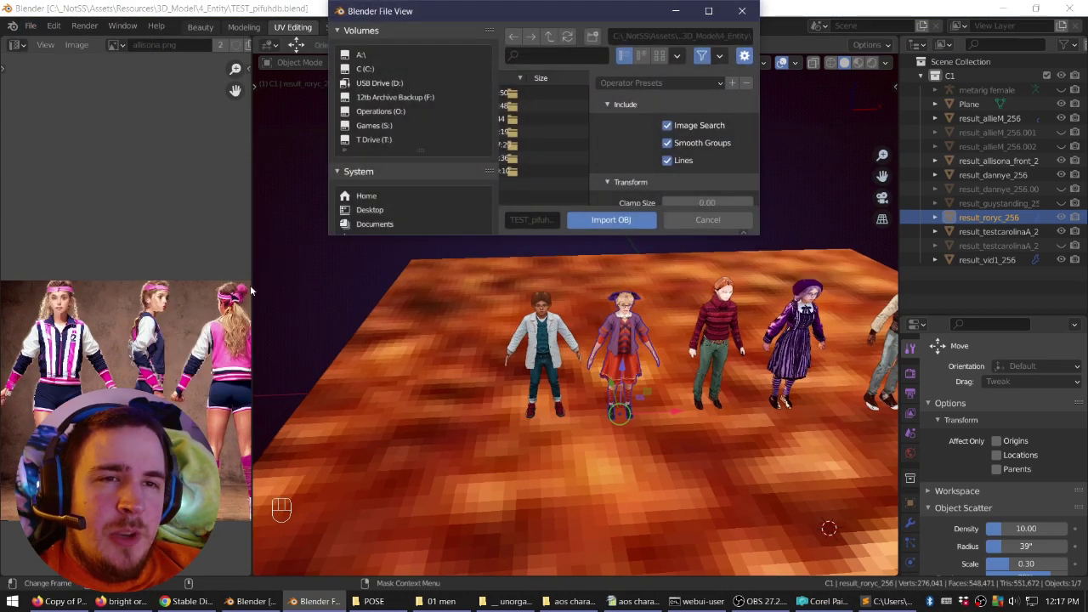
{"action": "left_click", "coordinate": [371, 210]}
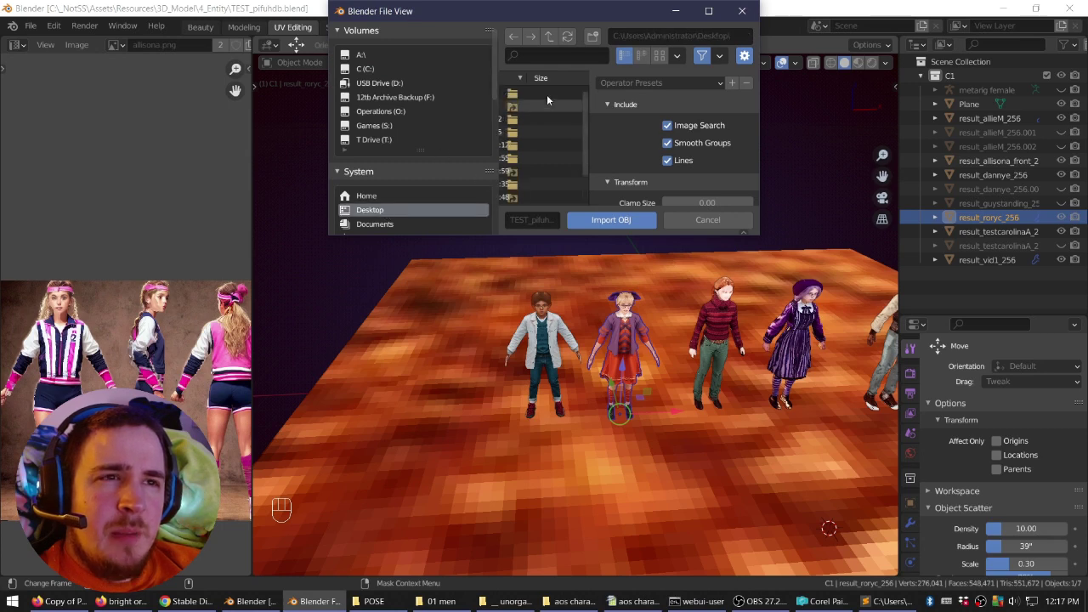
{"action": "left_click", "coordinate": [611, 219]}
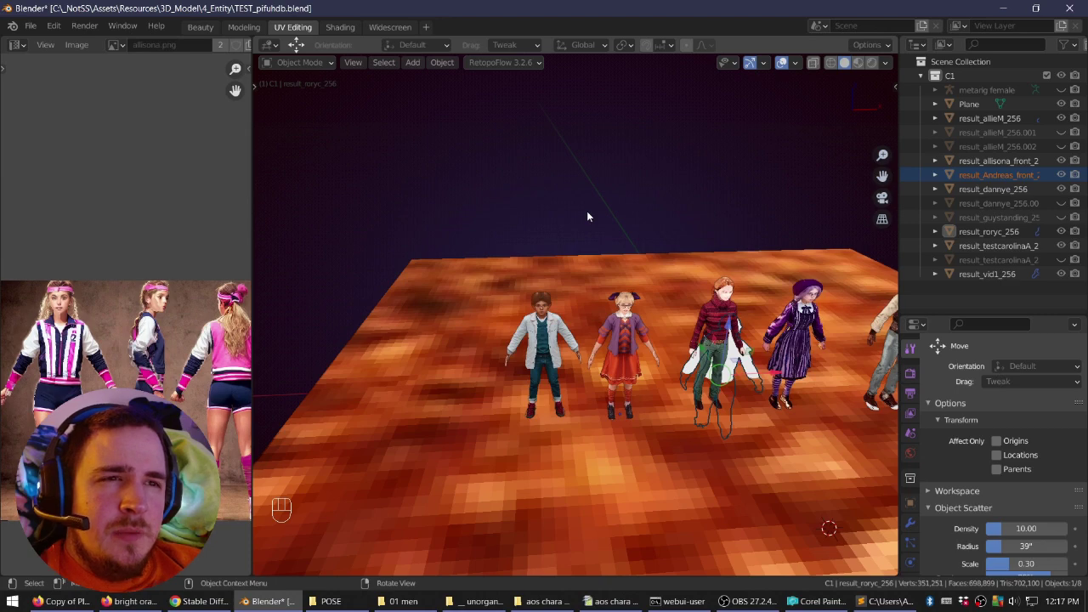
Raise the imported Andreas model above the floor and bring it forward of the row of characters.
{"action": "middle_click_drag", "start_coordinate": [588, 215], "coordinate": [610, 252]}
{"action": "right_click_drag", "start_coordinate": [611, 249], "coordinate": [602, 250]}
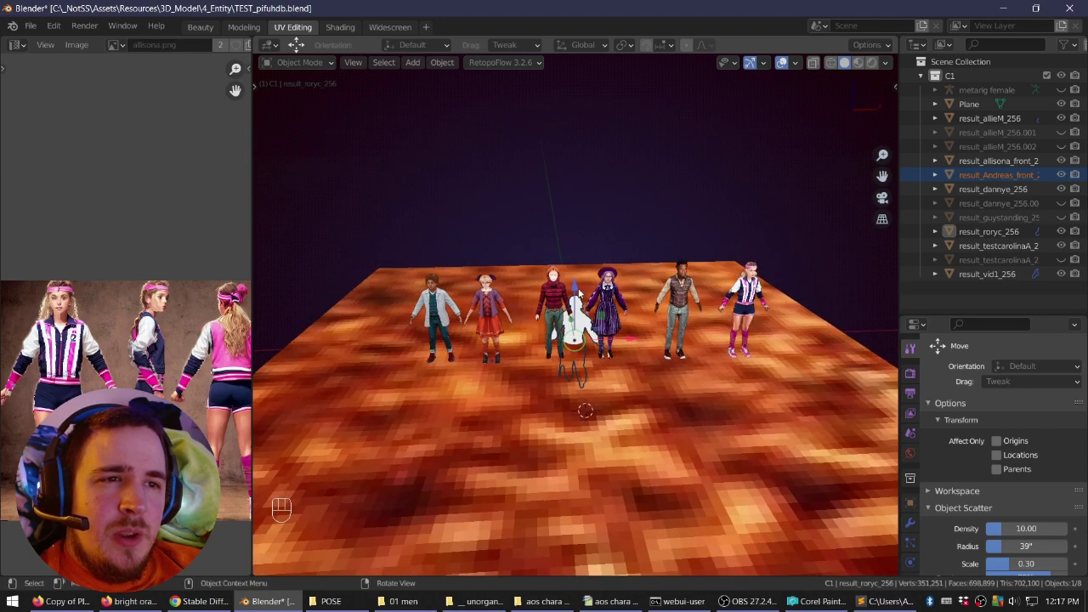
{"action": "left_click_drag", "start_coordinate": [577, 285], "coordinate": [578, 189]}
{"action": "right_click_drag", "start_coordinate": [535, 219], "coordinate": [683, 237]}
{"action": "middle_click_drag", "start_coordinate": [682, 242], "coordinate": [607, 291]}
{"action": "right_click_drag", "start_coordinate": [606, 288], "coordinate": [644, 232]}
{"action": "left_click_drag", "start_coordinate": [678, 241], "coordinate": [455, 255]}
{"action": "right_click_drag", "start_coordinate": [586, 252], "coordinate": [540, 231]}
{"action": "middle_click_drag", "start_coordinate": [541, 235], "coordinate": [651, 229]}
{"action": "right_click_drag", "start_coordinate": [541, 254], "coordinate": [599, 255]}
Examine the blonde character with glasses (result_roryc_256) up close, including its mesh wireframe from head to skirt.
{"action": "left_click", "coordinate": [561, 304]}
{"action": "scroll", "coordinate": [598, 272], "scroll_direction": "up", "scroll_amount": 2}
{"action": "middle_click_drag", "start_coordinate": [598, 255], "coordinate": [574, 225]}
{"action": "scroll", "coordinate": [609, 229], "scroll_direction": "up", "scroll_amount": 3}
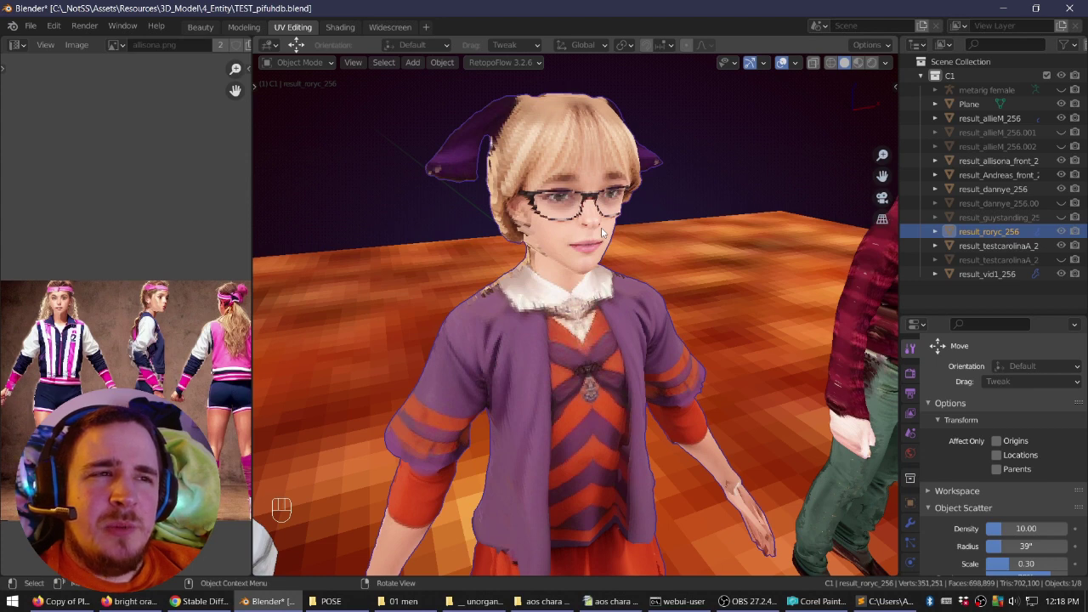
{"action": "middle_click_drag", "start_coordinate": [602, 230], "coordinate": [661, 219]}
{"action": "key", "text": "Tab"}
{"action": "right_click_drag", "start_coordinate": [662, 223], "coordinate": [675, 167], "text": "shift"}
{"action": "middle_click_drag", "start_coordinate": [673, 168], "coordinate": [621, 217]}
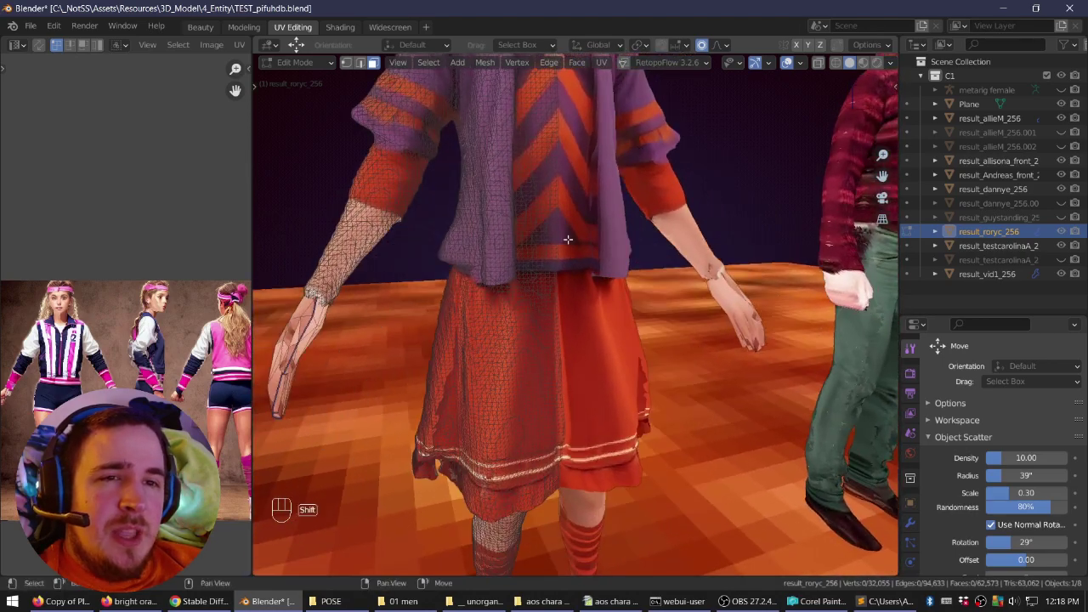
{"action": "right_click_drag", "start_coordinate": [568, 239], "coordinate": [626, 255]}
{"action": "right_click_drag", "start_coordinate": [655, 162], "coordinate": [664, 263], "text": "shift"}
{"action": "scroll", "coordinate": [659, 241], "scroll_direction": "up", "scroll_amount": 3}
{"action": "scroll", "coordinate": [659, 241], "scroll_direction": "down", "scroll_amount": 5}
{"action": "key", "text": "Tab"}
{"action": "right_click_drag", "start_coordinate": [714, 191], "coordinate": [699, 204]}
{"action": "right_click_drag", "start_coordinate": [699, 204], "coordinate": [692, 235], "text": "shift"}
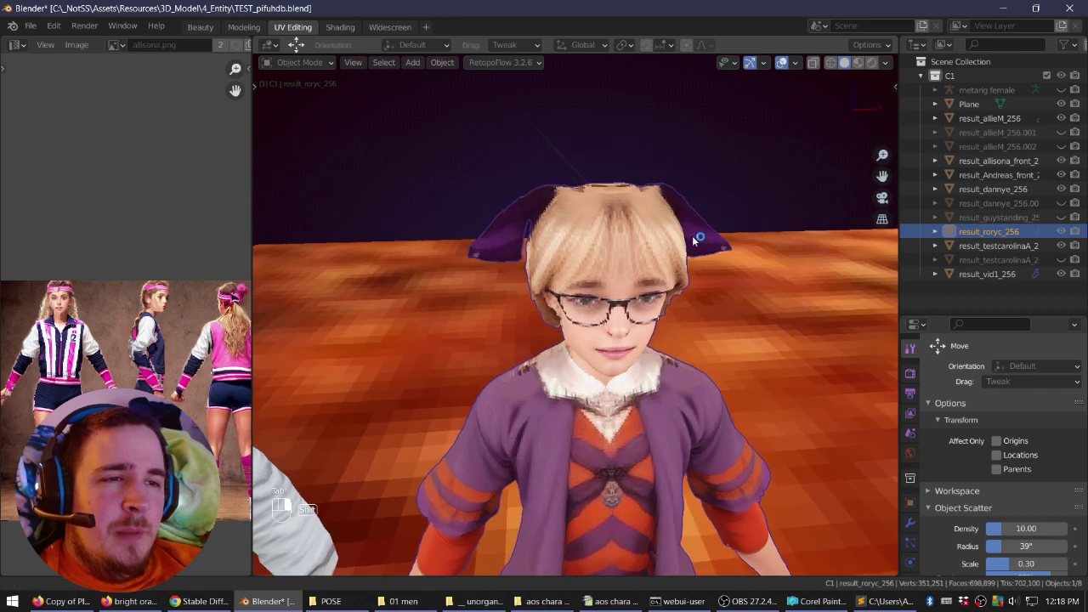
{"action": "right_click_drag", "start_coordinate": [662, 213], "coordinate": [696, 215]}
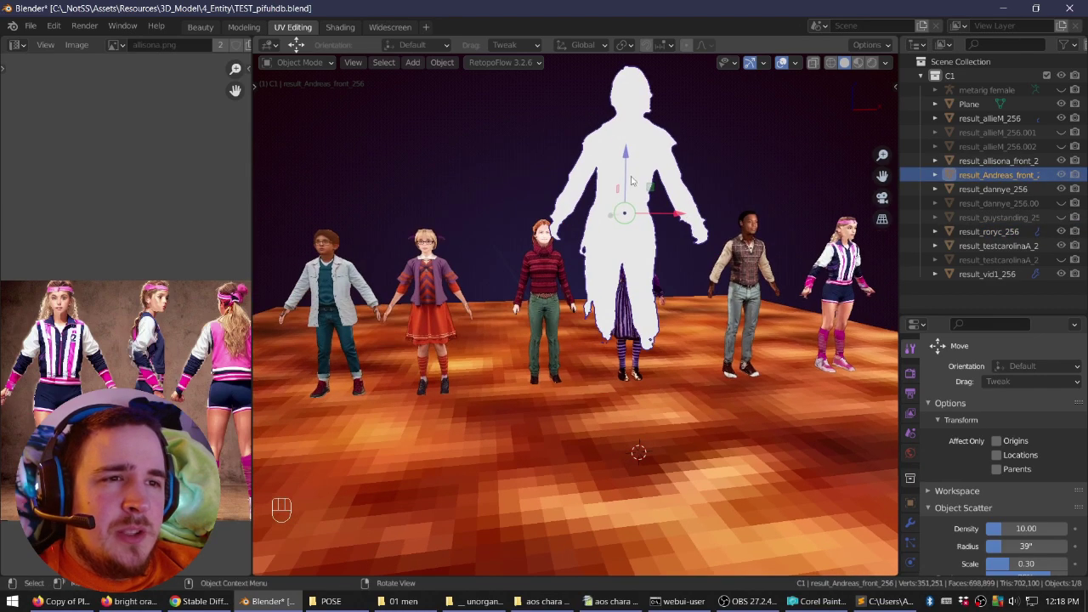
Lower the white Andreas model toward the floor by about 27 inches.
{"action": "left_click_drag", "start_coordinate": [630, 171], "coordinate": [632, 257]}
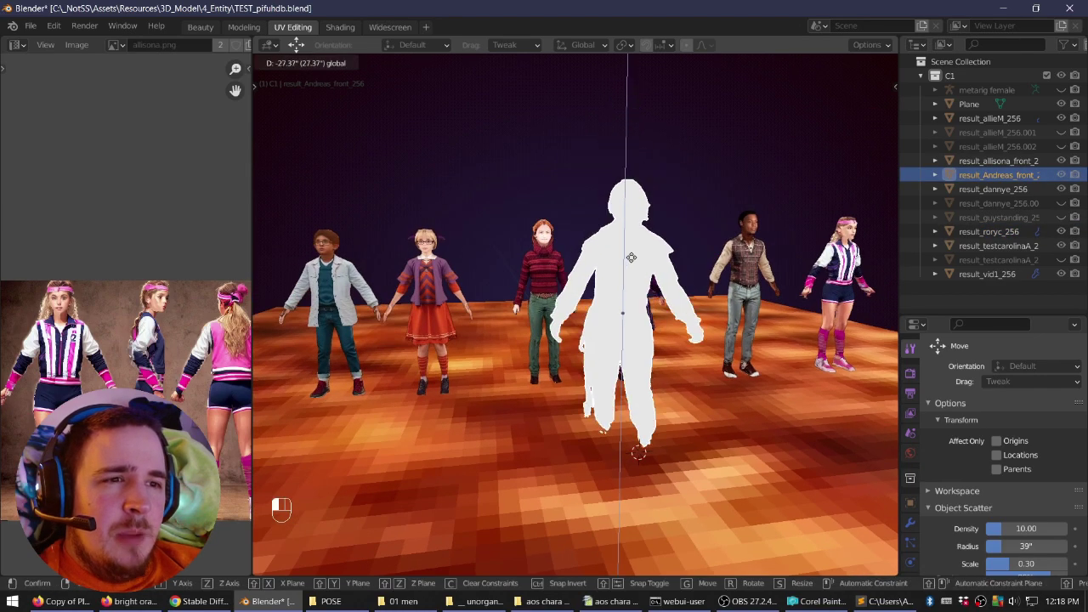
{"action": "left_click", "coordinate": [660, 226]}
{"action": "scroll", "coordinate": [661, 226], "scroll_direction": "up", "scroll_amount": 6}
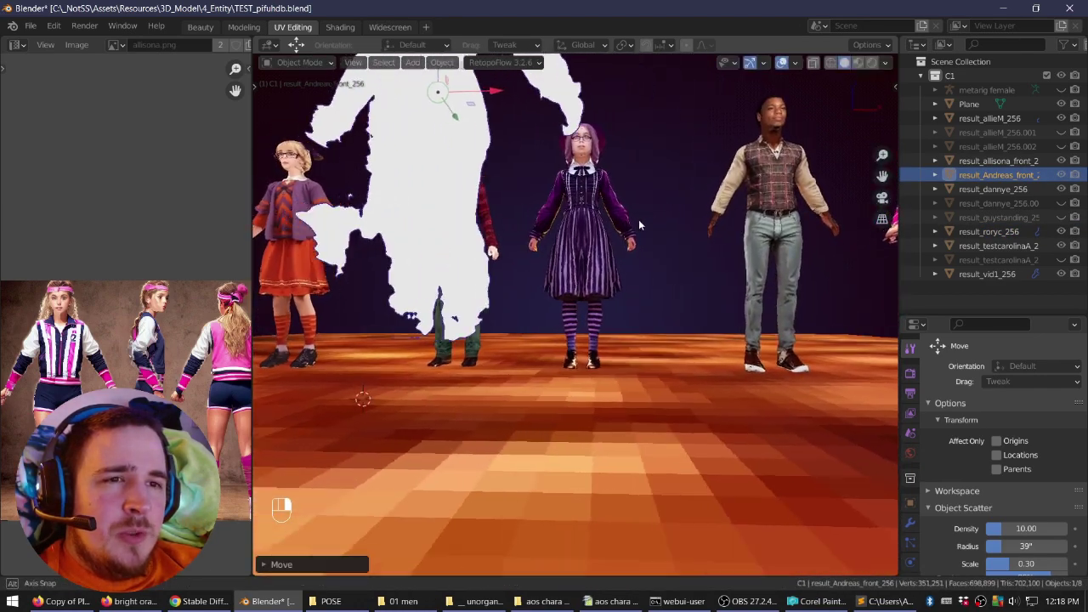
{"action": "scroll", "coordinate": [651, 218], "scroll_direction": "up", "scroll_amount": 3}
Snap the 3D cursor to faces at the Andreas model's lowest point and set the object's origin to that cursor.
{"action": "key", "text": "Tab"}
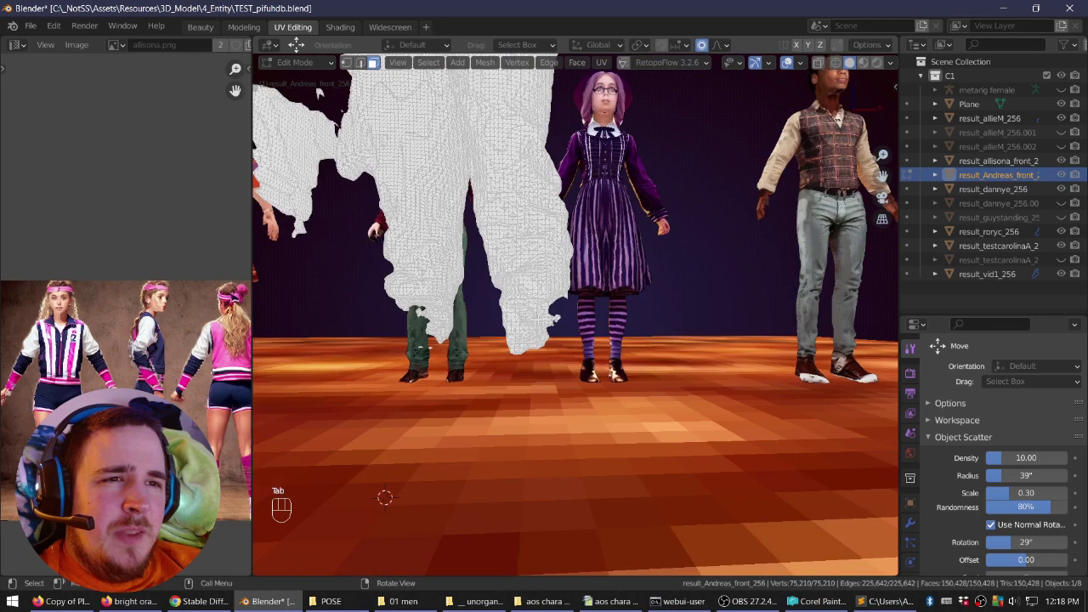
{"action": "left_click", "coordinate": [441, 342]}
{"action": "key", "text": "shift+s"}
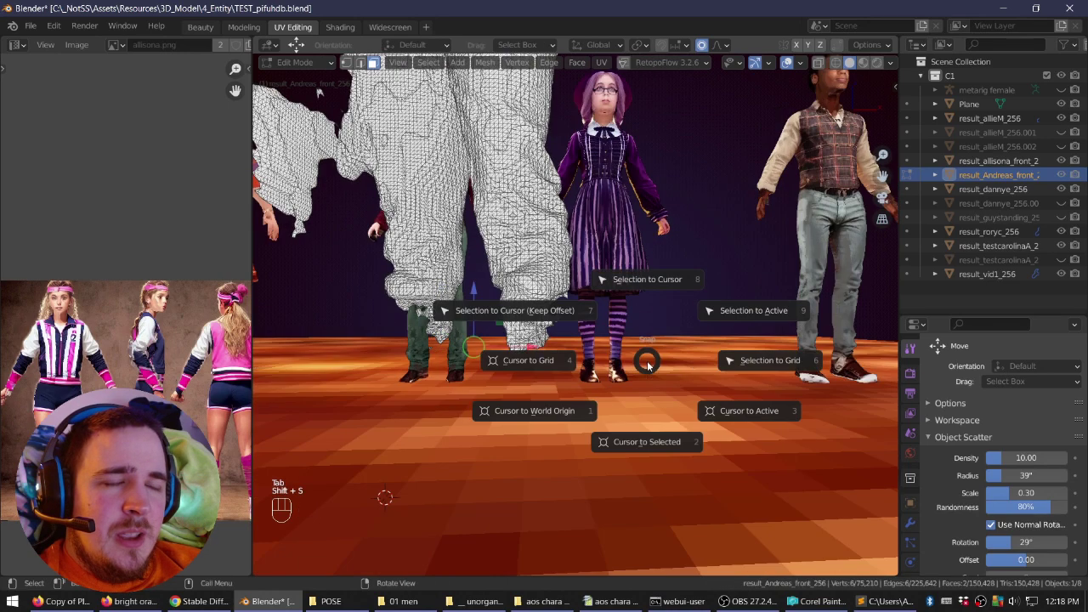
{"action": "left_click", "coordinate": [639, 437]}
{"action": "key", "text": "Tab"}
{"action": "key", "text": "q"}
{"action": "left_click", "coordinate": [640, 437]}
Set the Andreas model's Z location to 0 so it stands on the floor.
{"action": "scroll", "coordinate": [636, 286], "scroll_direction": "down", "scroll_amount": 3}
{"action": "type", "text": "n"}
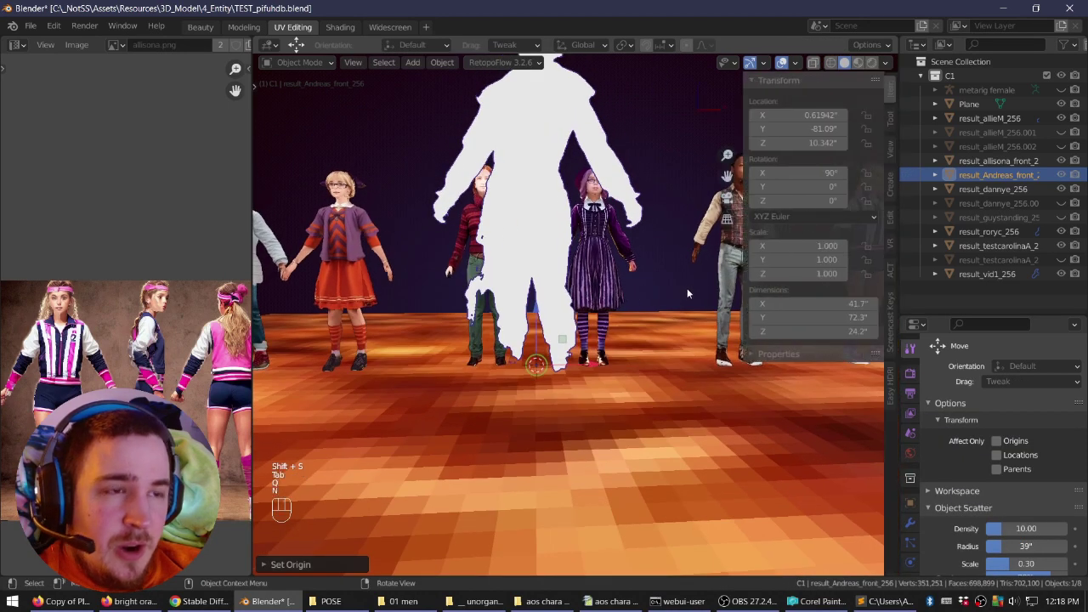
{"action": "type", "text": "0"}
{"action": "key", "text": "Return"}
Apply the Andreas model's rotation and scale.
{"action": "middle_click_drag", "start_coordinate": [625, 255], "coordinate": [640, 181]}
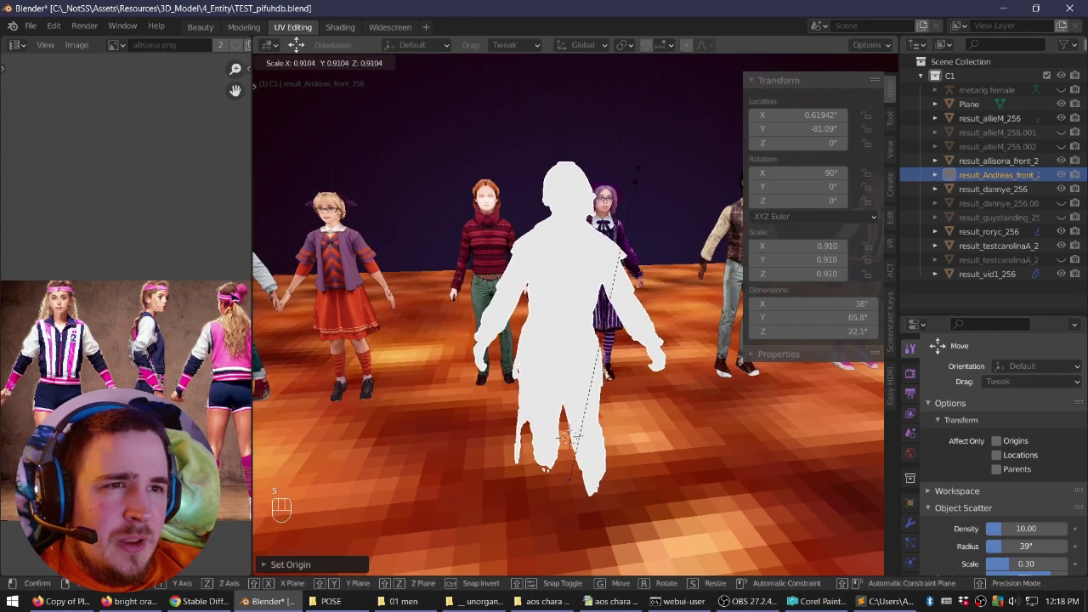
{"action": "key", "text": "ctrl+a"}
{"action": "left_click", "coordinate": [584, 257]}
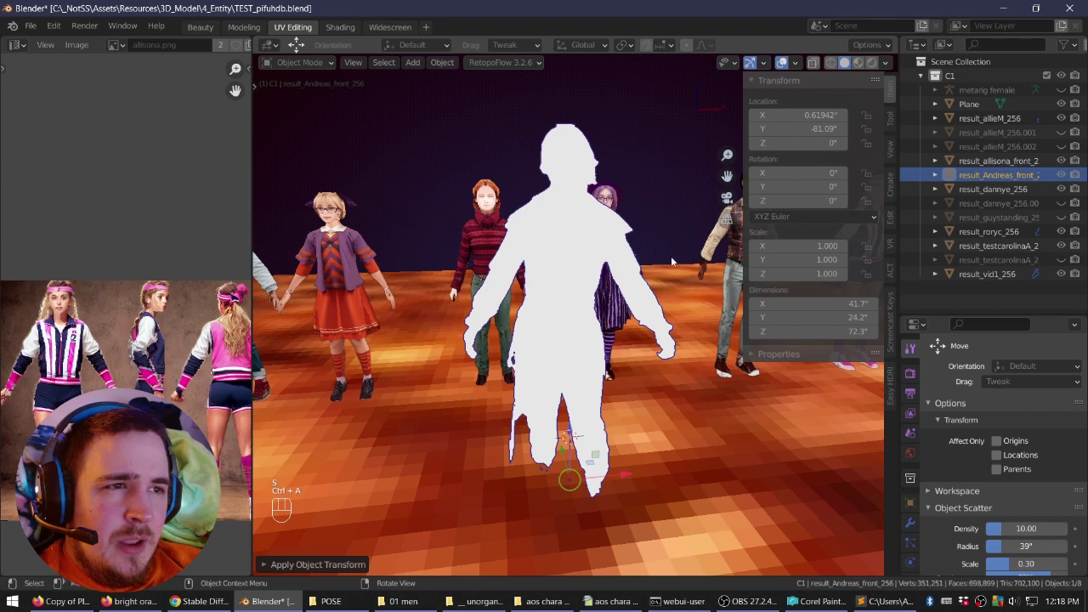
Set the Andreas model's Z dimension to 5'8" and match its X and Y scale to 0.941.
{"action": "key", "text": "s"}
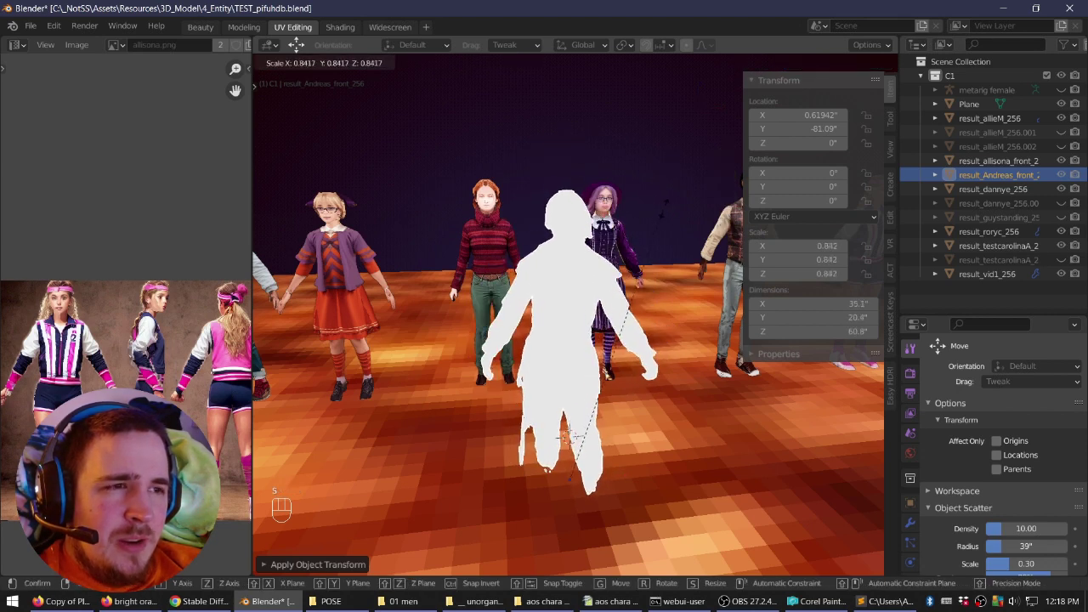
{"action": "key", "text": "Escape"}
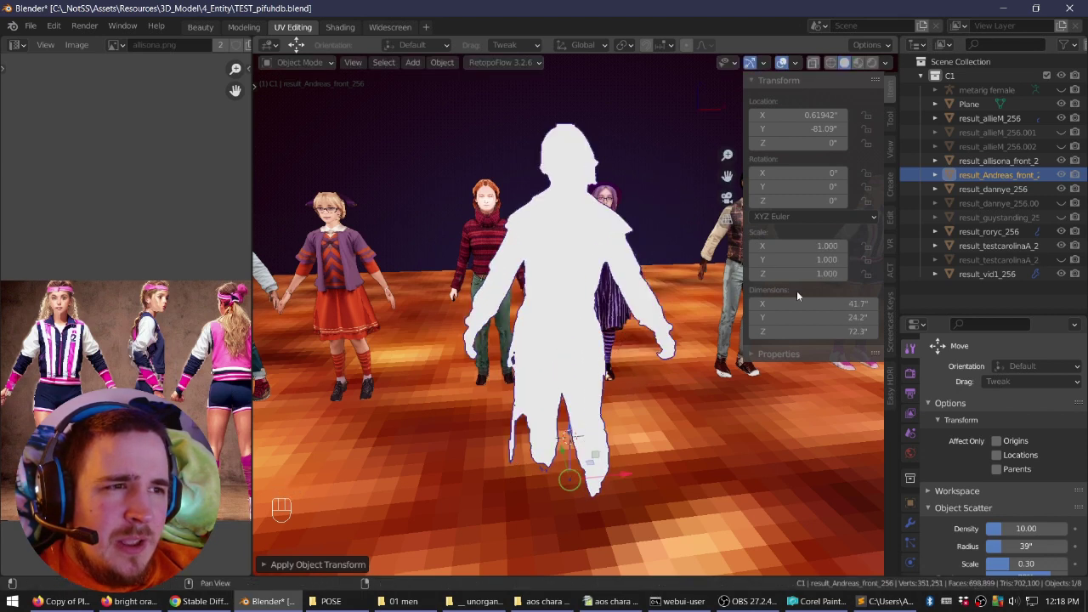
{"action": "left_click", "coordinate": [820, 332]}
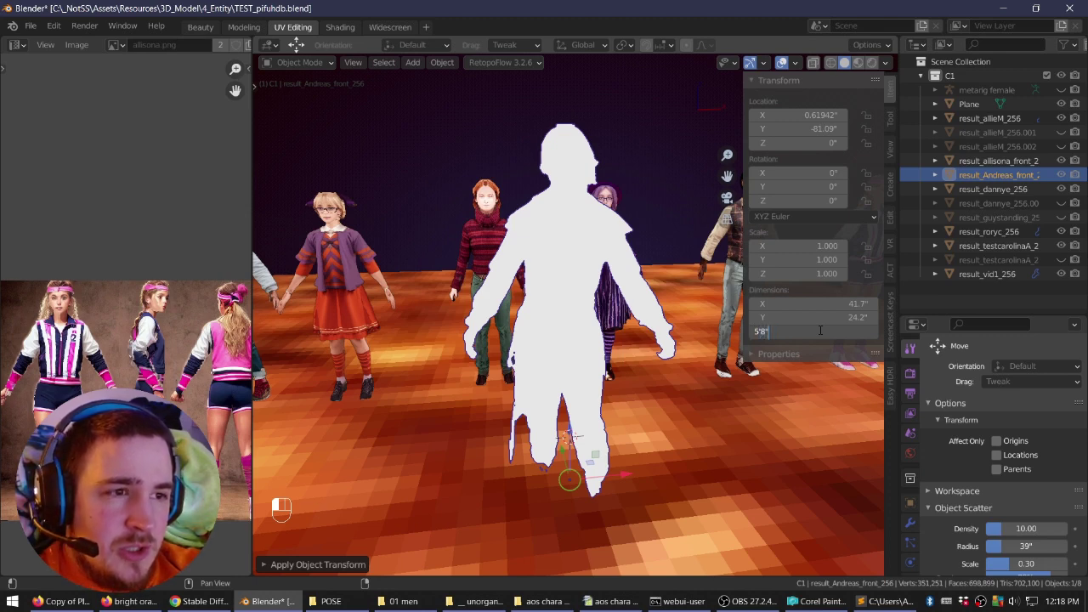
{"action": "key", "text": "Return"}
{"action": "key", "text": "Return"}
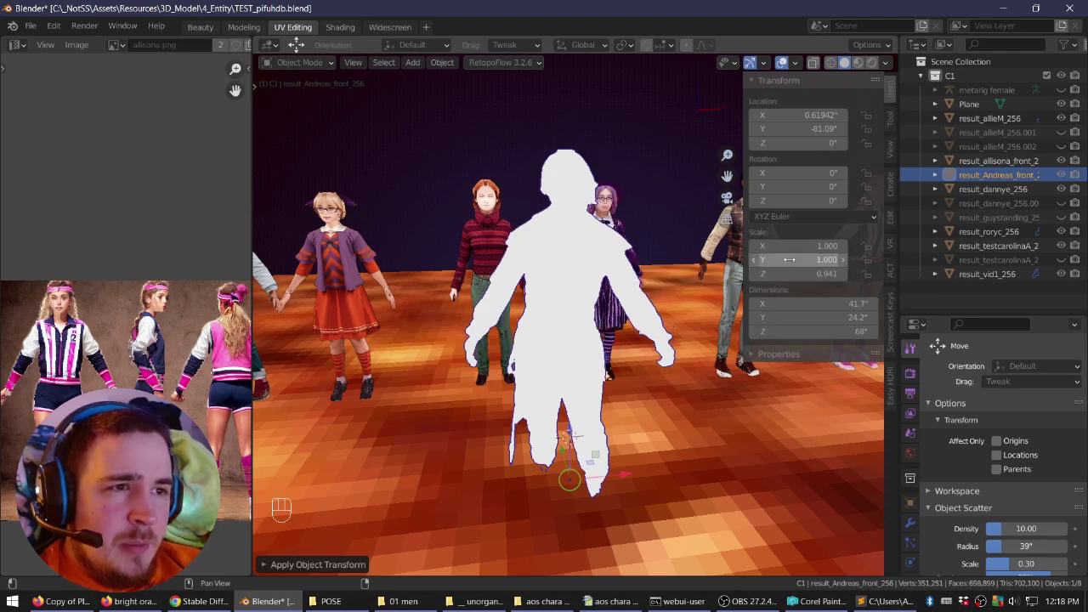
{"action": "key", "text": "Return"}
{"action": "key", "text": "Return"}
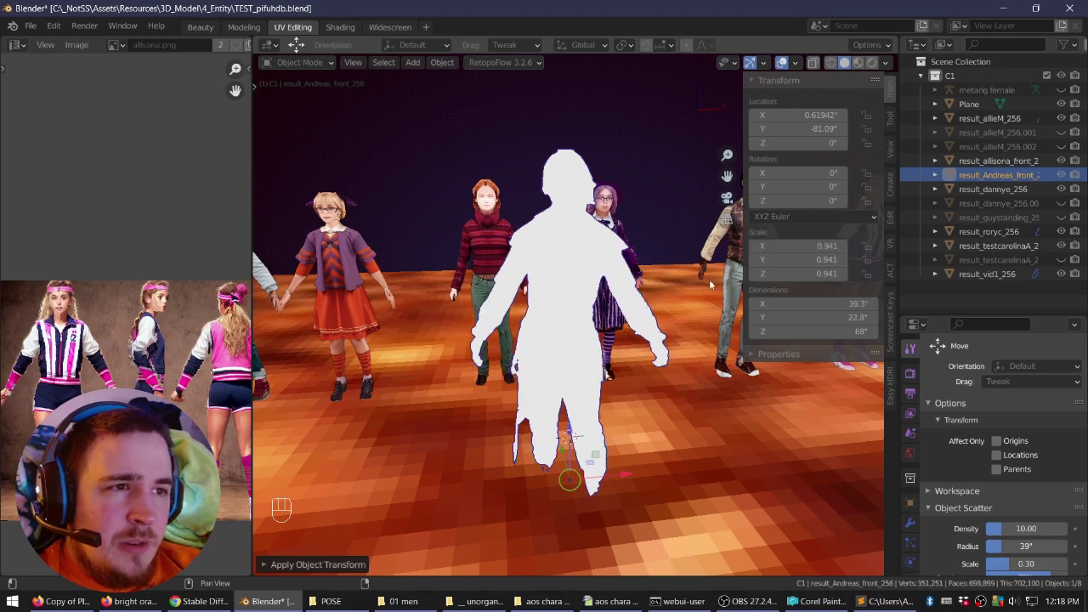
Apply the resized Andreas model's scale and look at it from above.
{"action": "key", "text": "ctrl+a"}
{"action": "left_click", "coordinate": [597, 278]}
{"action": "middle_click_drag", "start_coordinate": [597, 278], "coordinate": [626, 366]}
{"action": "key", "text": "KP_5"}
{"action": "scroll", "coordinate": [613, 320], "scroll_direction": "up", "scroll_amount": 5}
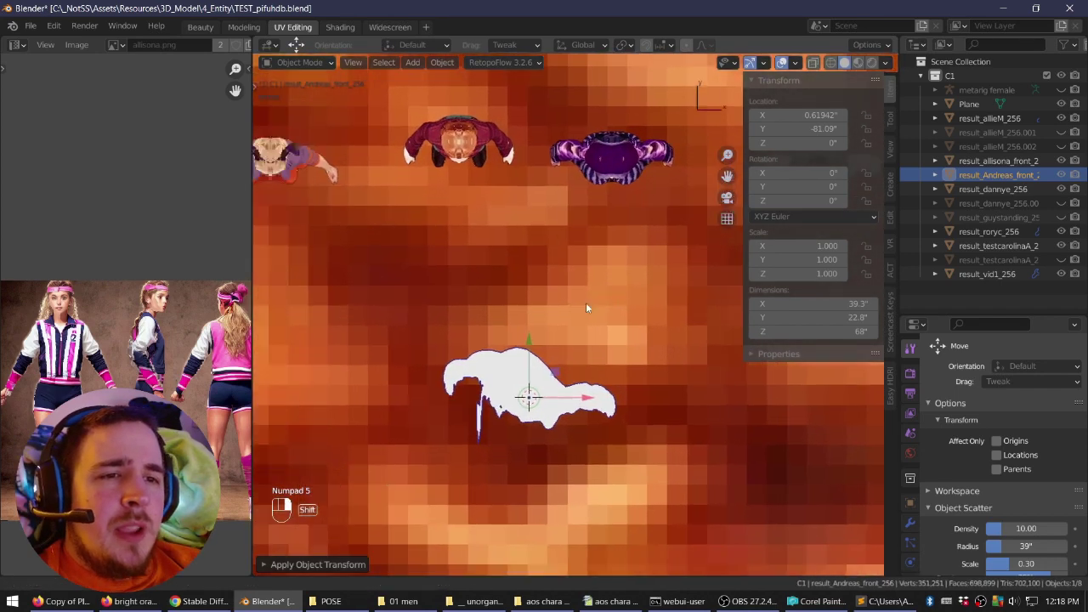
{"action": "key", "text": "KP_5"}
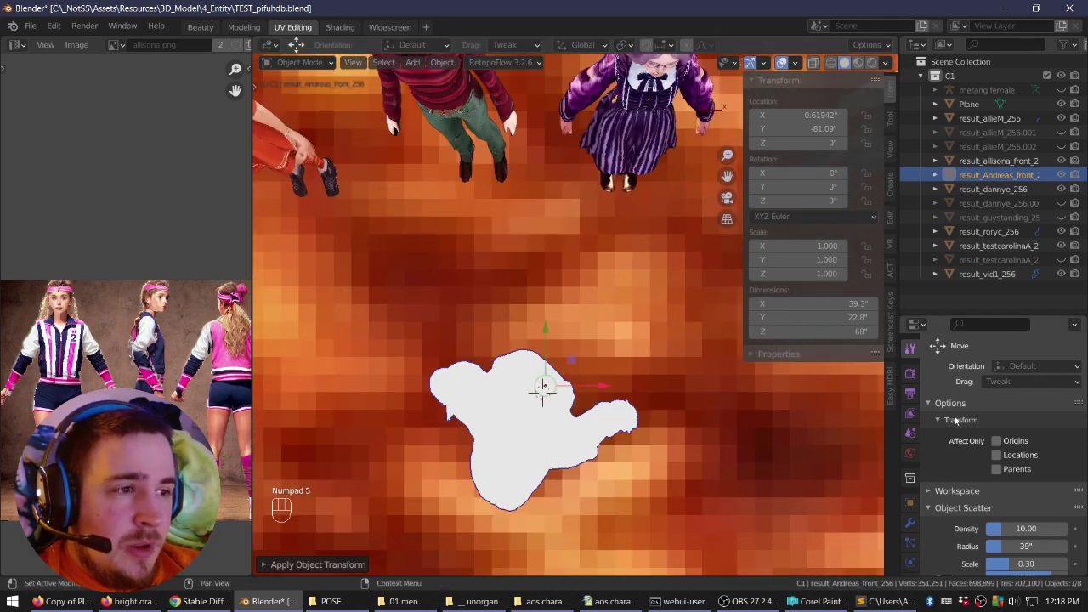
Rename the Andreas model's material to andreas_atlas and assign an Image Texture to its Base Color.
{"action": "left_click", "coordinate": [911, 535]}
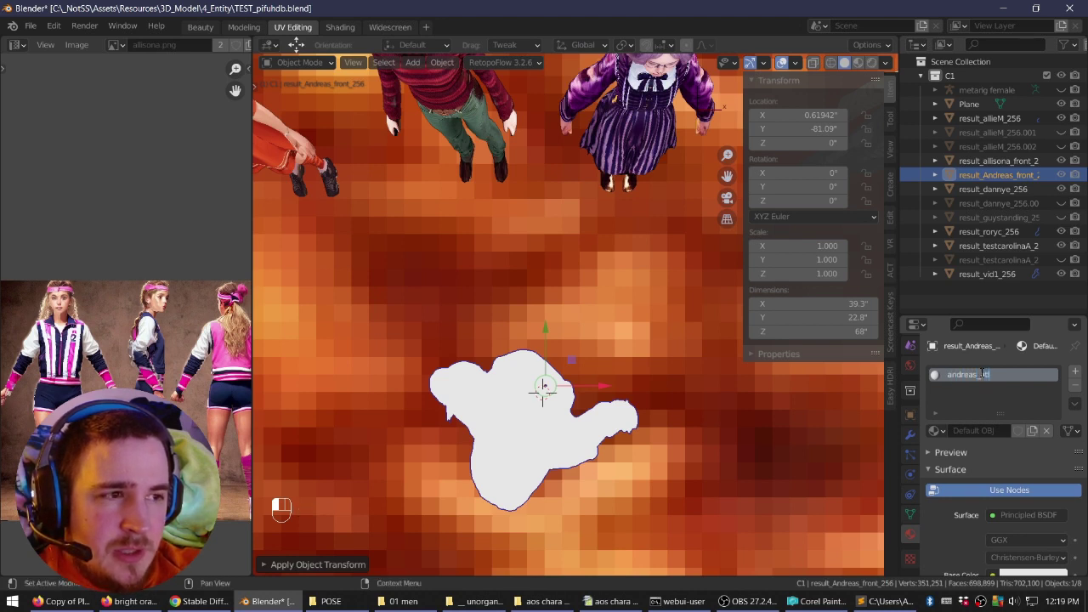
{"action": "scroll", "coordinate": [1009, 428], "scroll_direction": "down", "scroll_amount": 2}
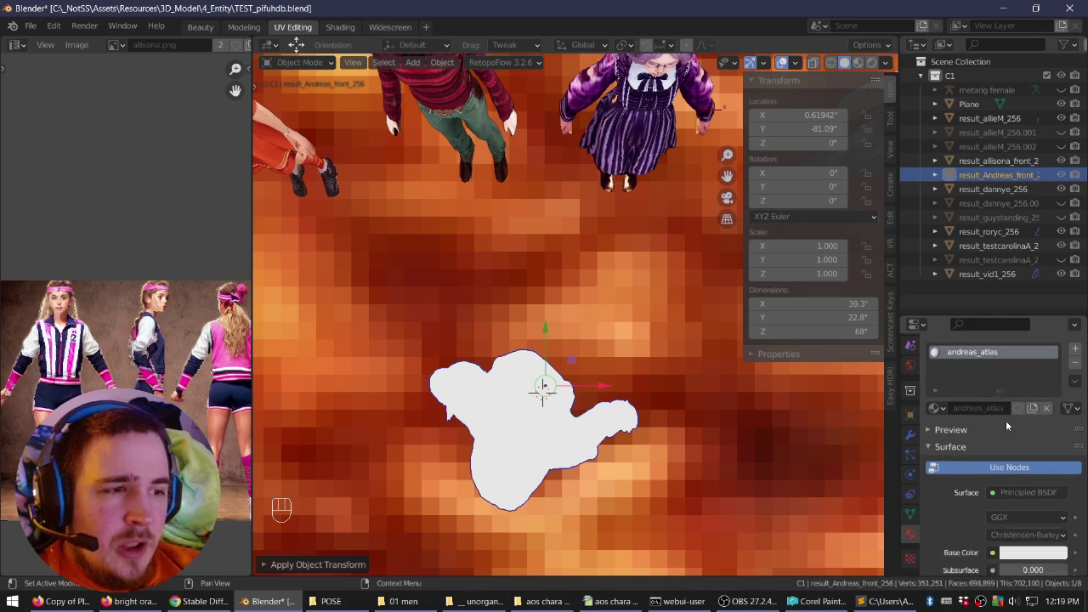
{"action": "left_click", "coordinate": [994, 531]}
{"action": "key", "text": "t"}
{"action": "scroll", "coordinate": [994, 540], "scroll_direction": "down", "scroll_amount": 1}
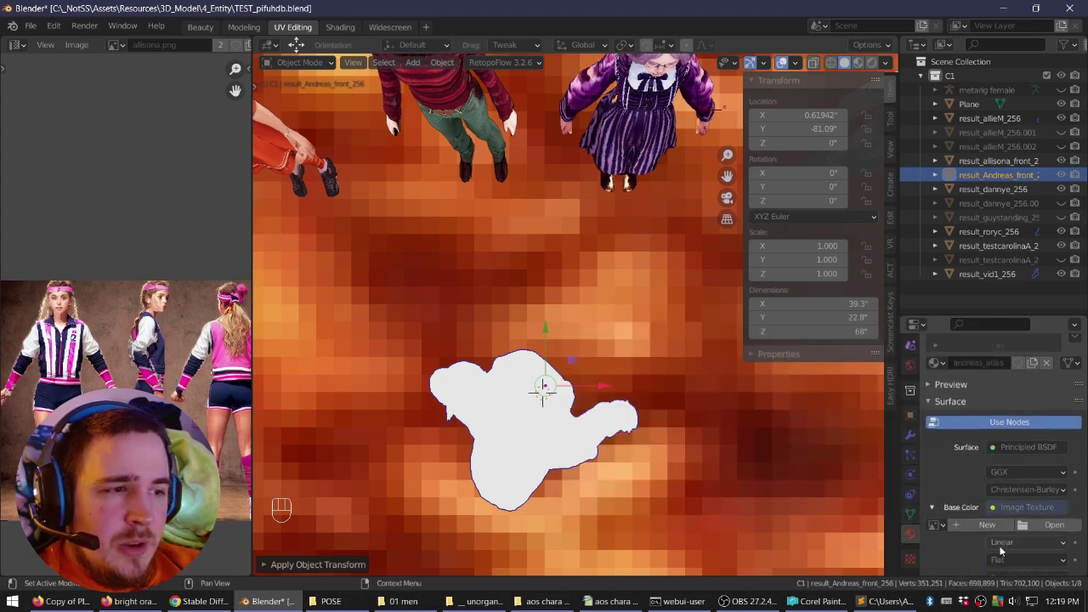
Set the Base Color texture's interpolation to Closest.
{"action": "left_click", "coordinate": [999, 542]}
{"action": "left_click", "coordinate": [996, 525]}
{"action": "scroll", "coordinate": [995, 510], "scroll_direction": "down", "scroll_amount": 3}
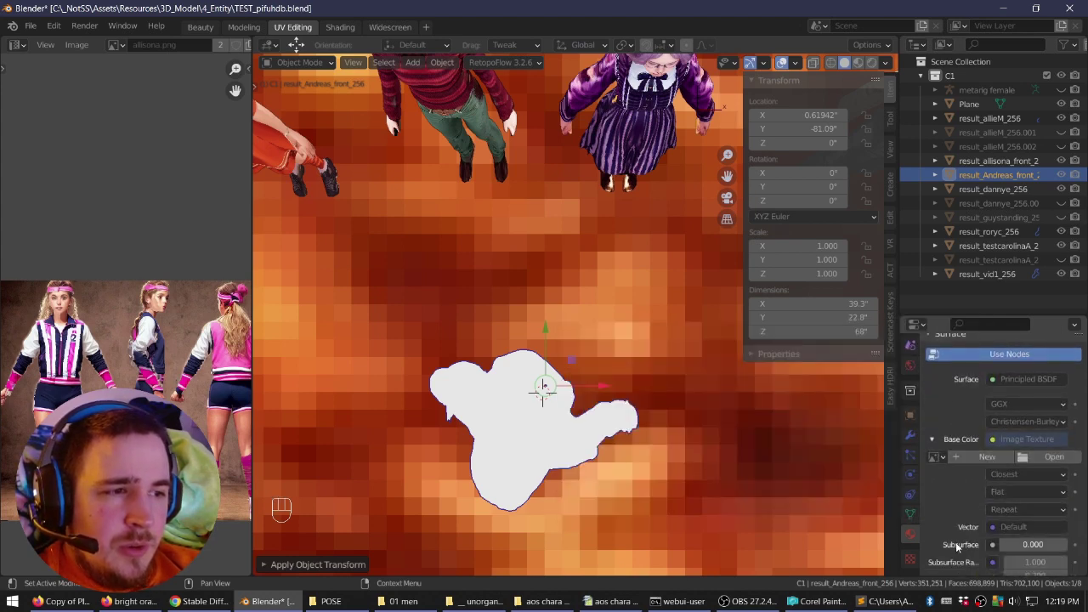
Start opening an image for the Base Color texture and point the file browser to the "__ unorganized" folder.
{"action": "left_click", "coordinate": [1052, 457]}
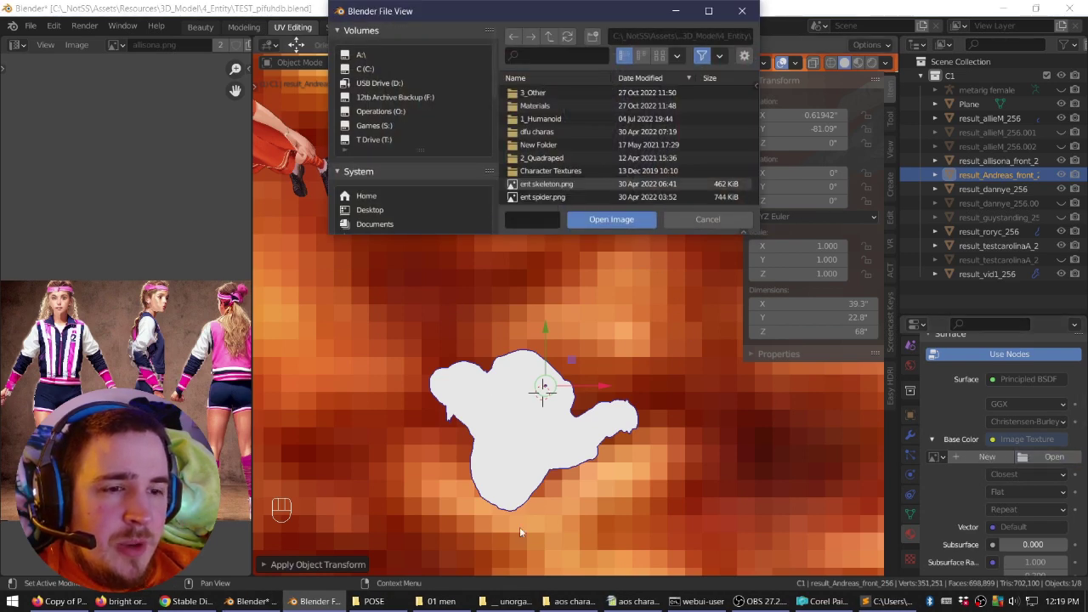
{"action": "left_click", "coordinate": [515, 601]}
{"action": "scroll", "coordinate": [658, 231], "scroll_direction": "up", "scroll_amount": 5}
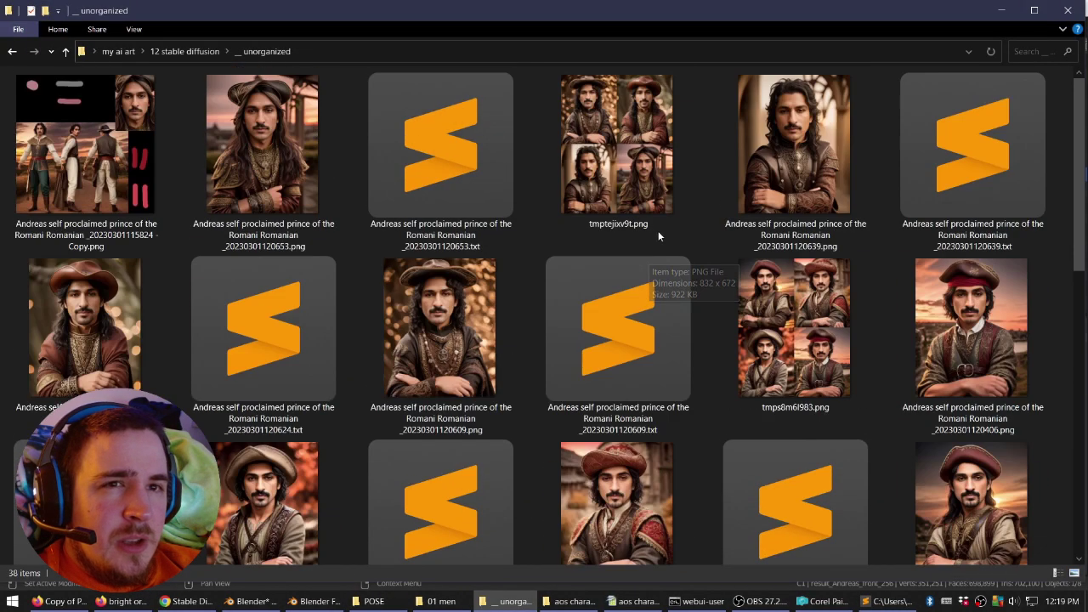
{"action": "left_click", "coordinate": [317, 52]}
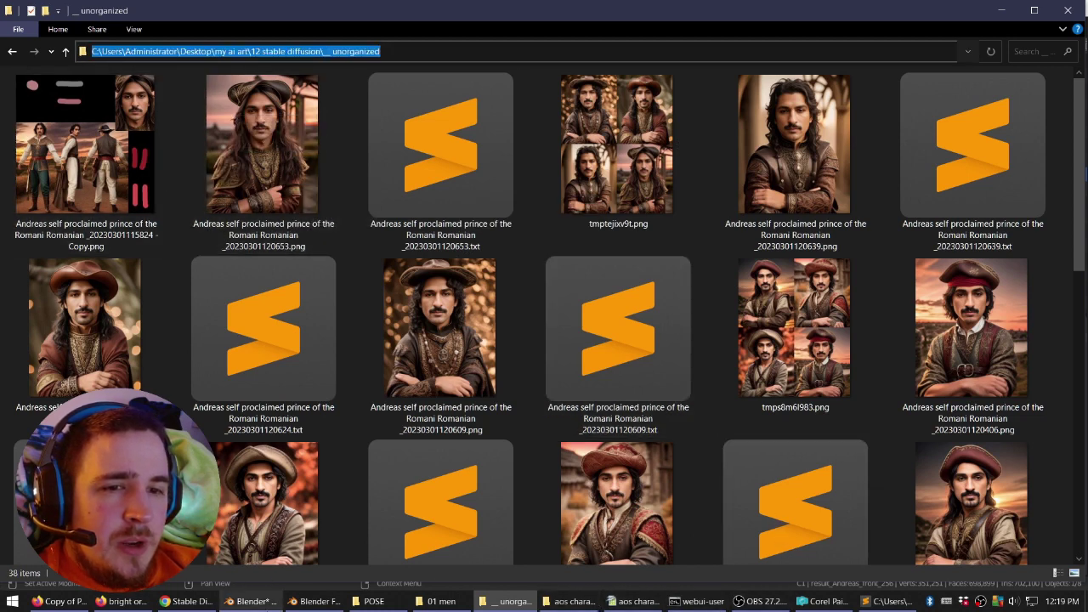
{"action": "left_click", "coordinate": [315, 601]}
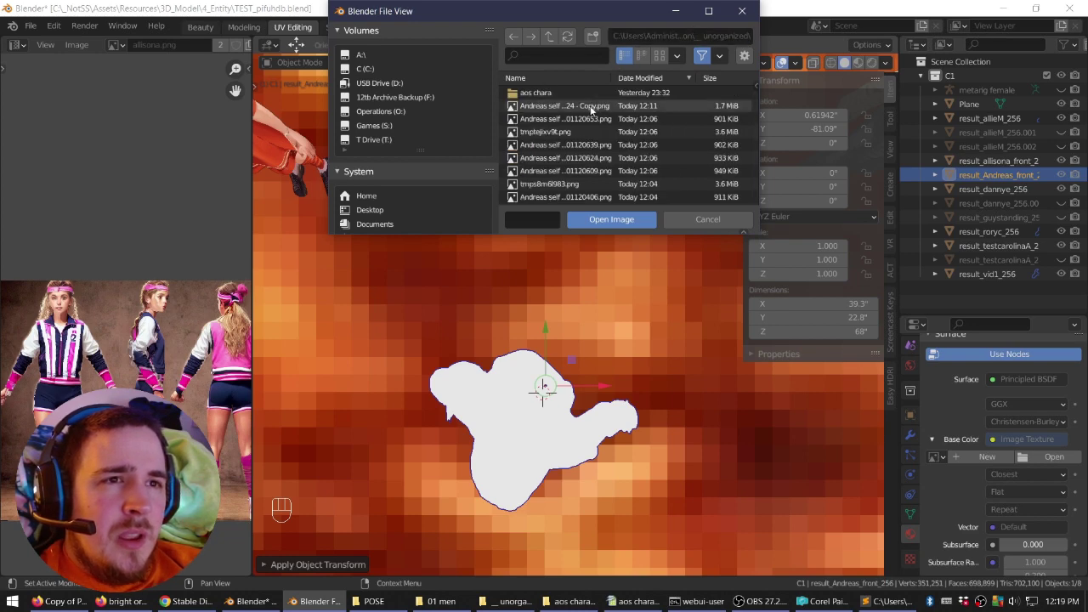
Switch to the __ unorganized folder in File Explorer and rename the Andreas atlas image copy to andreas_atlas.png.
{"action": "left_click", "coordinate": [510, 604]}
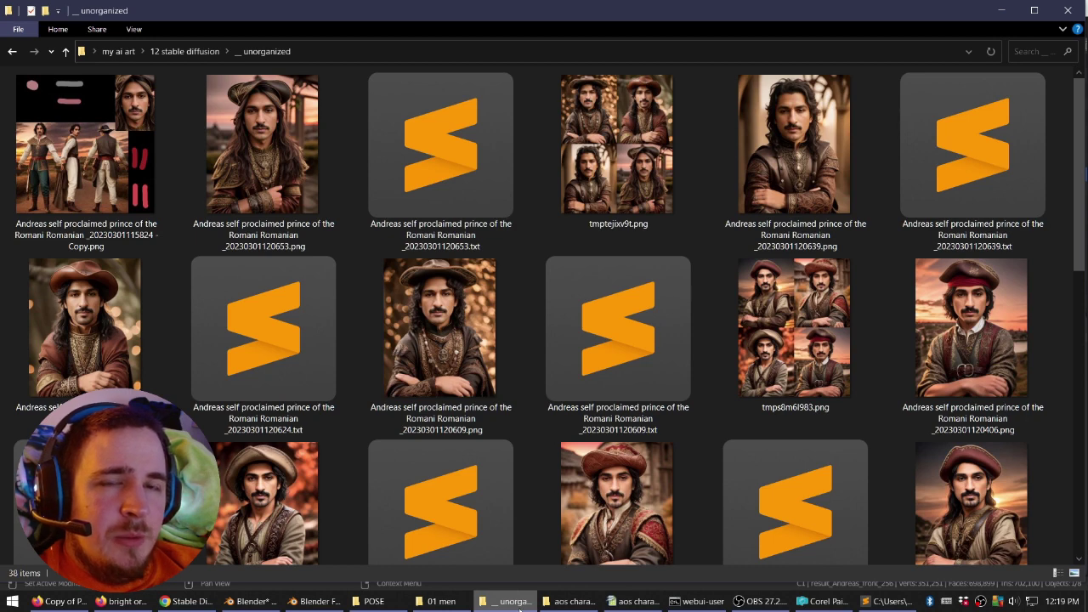
{"action": "left_click", "coordinate": [85, 170]}
{"action": "key", "text": "F2"}
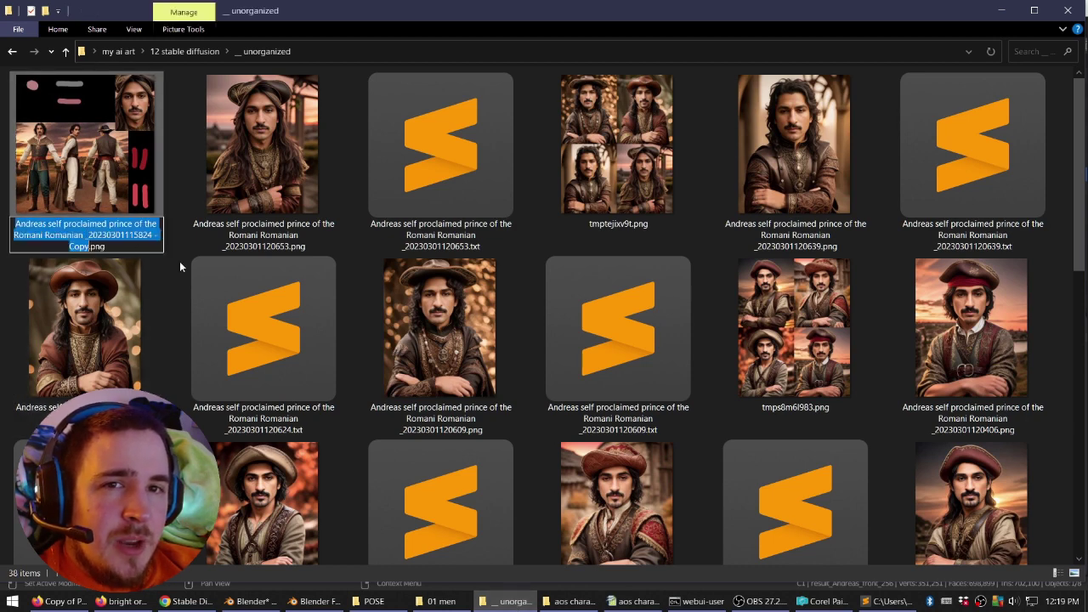
{"action": "type", "text": "anreas_"}
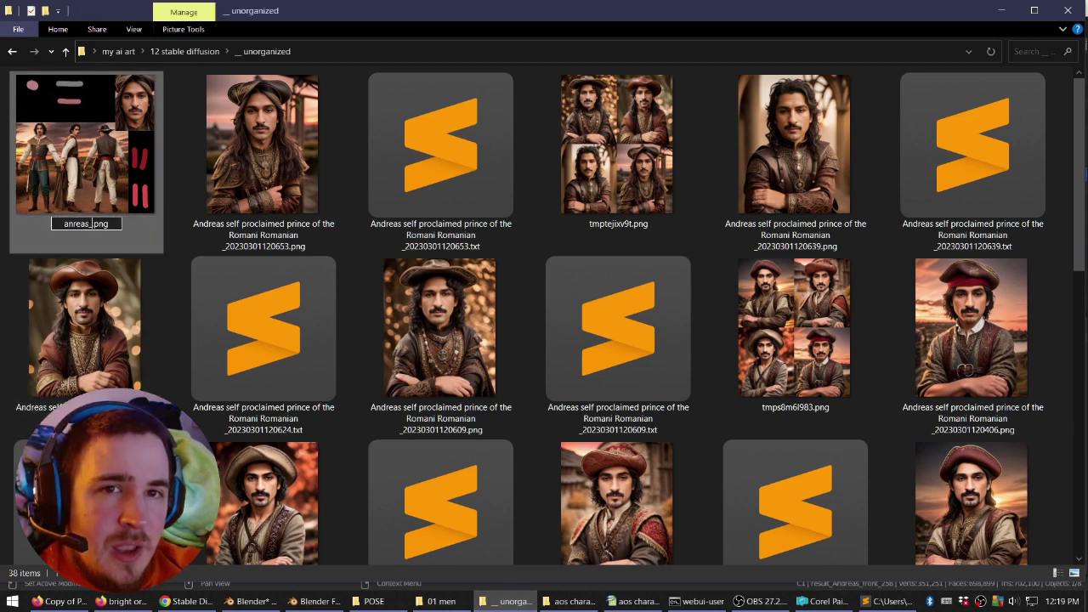
{"action": "type", "text": "atlas"}
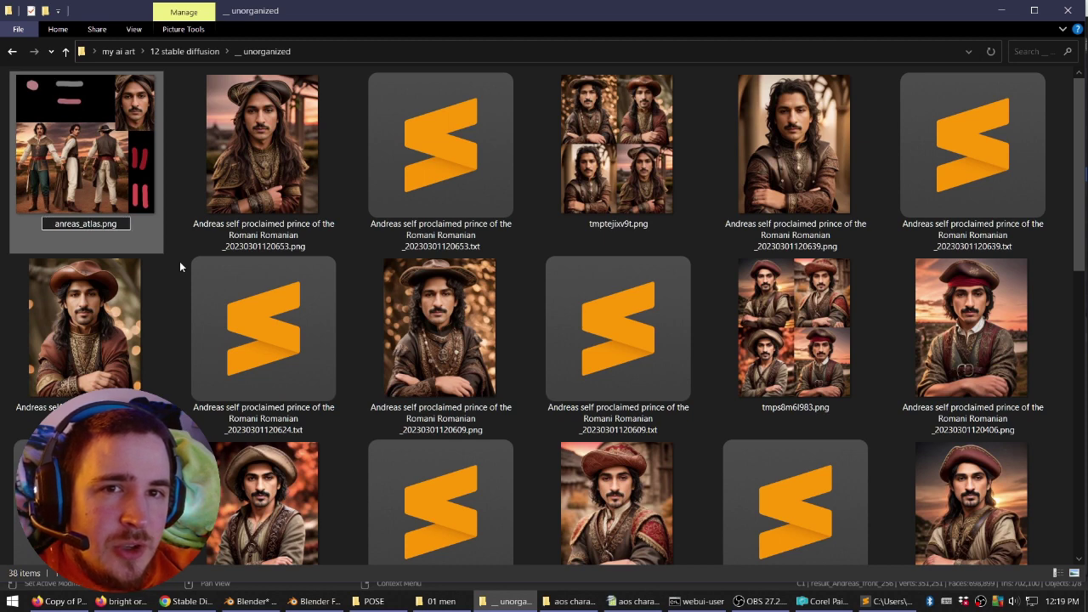
{"action": "key", "text": "Home"}
{"action": "key", "text": "Right"}
{"action": "key", "text": "Right"}
{"action": "type", "text": "d"}
{"action": "key", "text": "Return"}
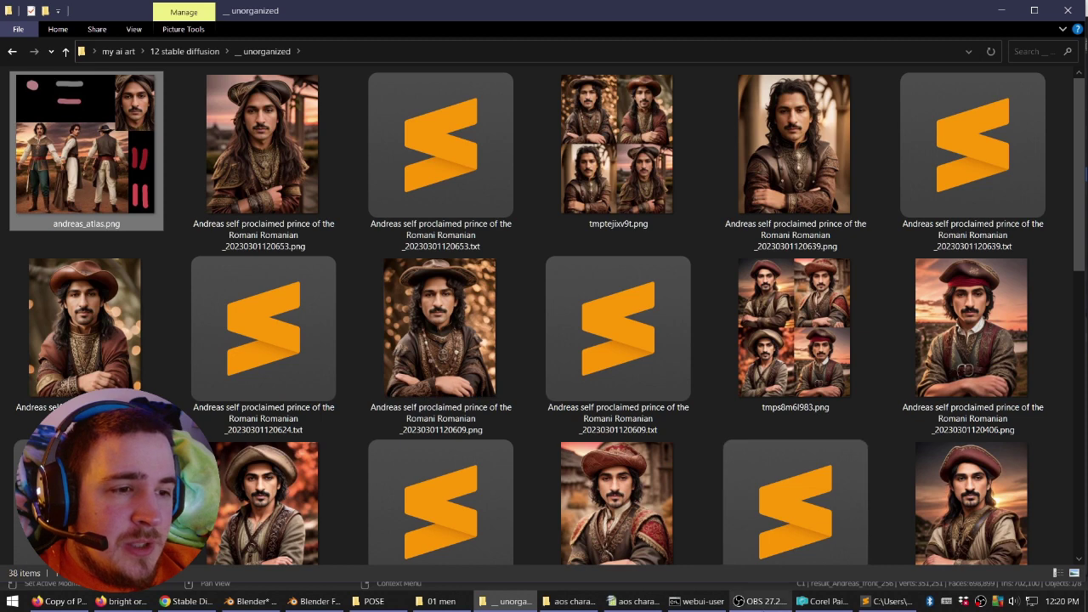
Return to Blender's file browser, refresh the listing and open andreas_atlas.png as the Base Color texture.
{"action": "left_click", "coordinate": [760, 601]}
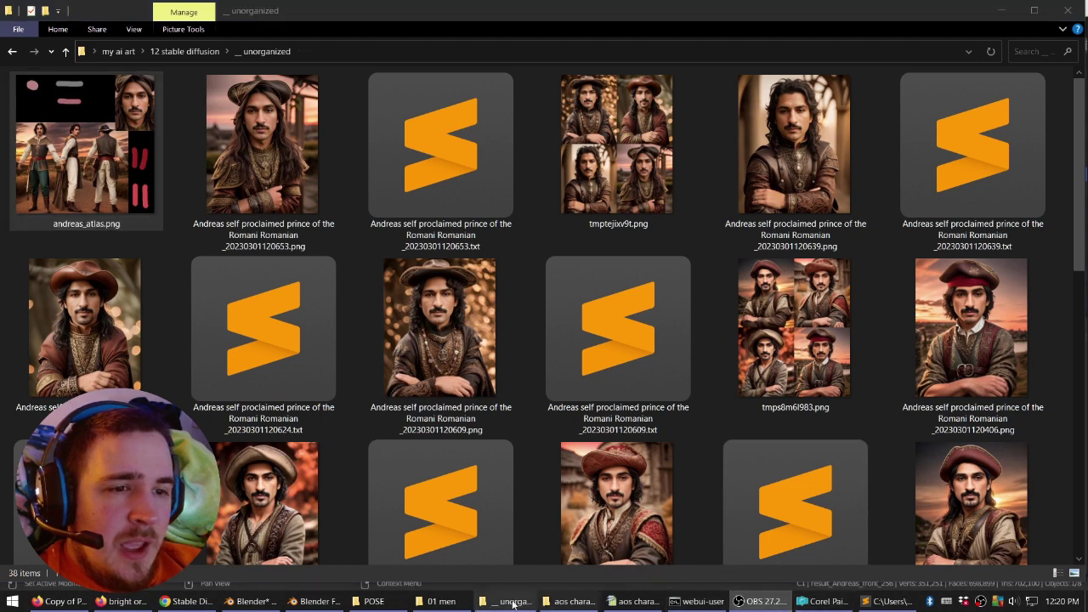
{"action": "left_click", "coordinate": [315, 601]}
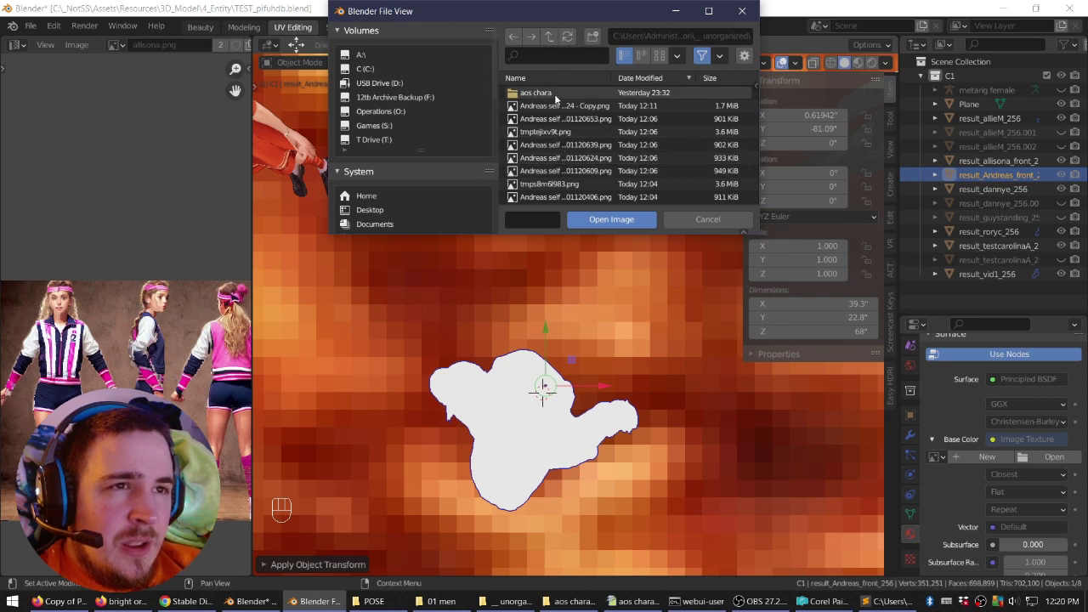
{"action": "left_click", "coordinate": [568, 39]}
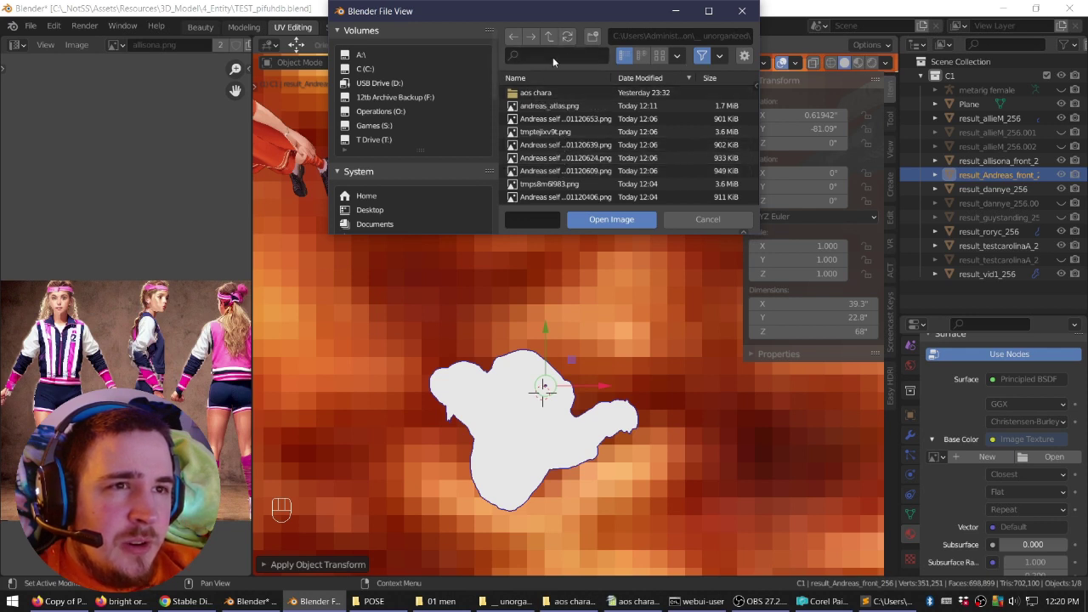
{"action": "left_click", "coordinate": [549, 106]}
{"action": "left_click", "coordinate": [611, 220]}
Face the Andreas model in front view and display andreas_atlas.png in the image editor.
{"action": "scroll", "coordinate": [590, 365], "scroll_direction": "down", "scroll_amount": 4}
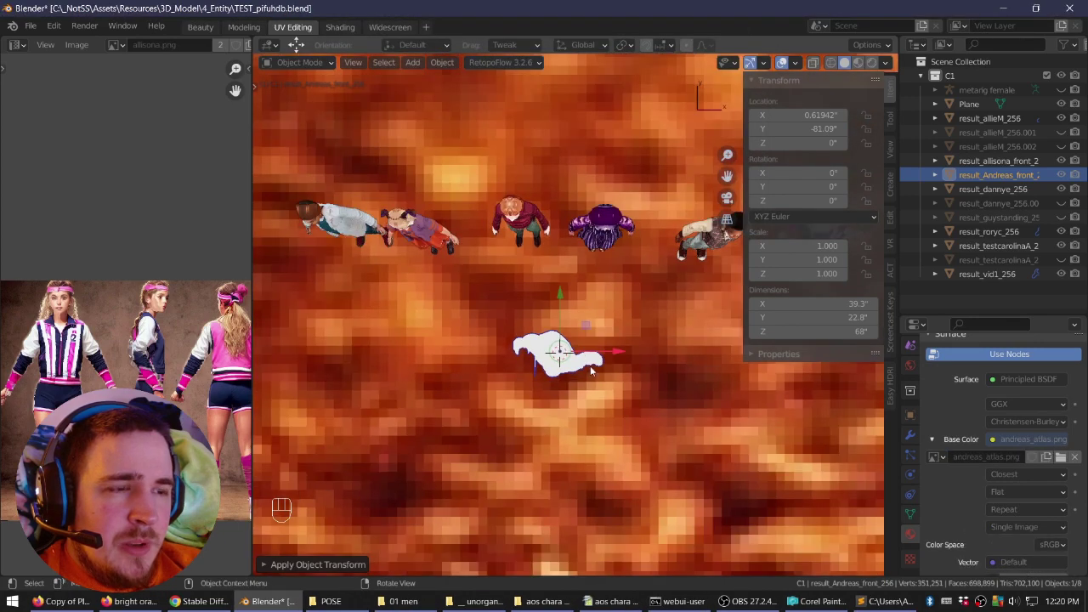
{"action": "right_click_drag", "start_coordinate": [590, 366], "coordinate": [548, 273]}
{"action": "key", "text": "KP_5"}
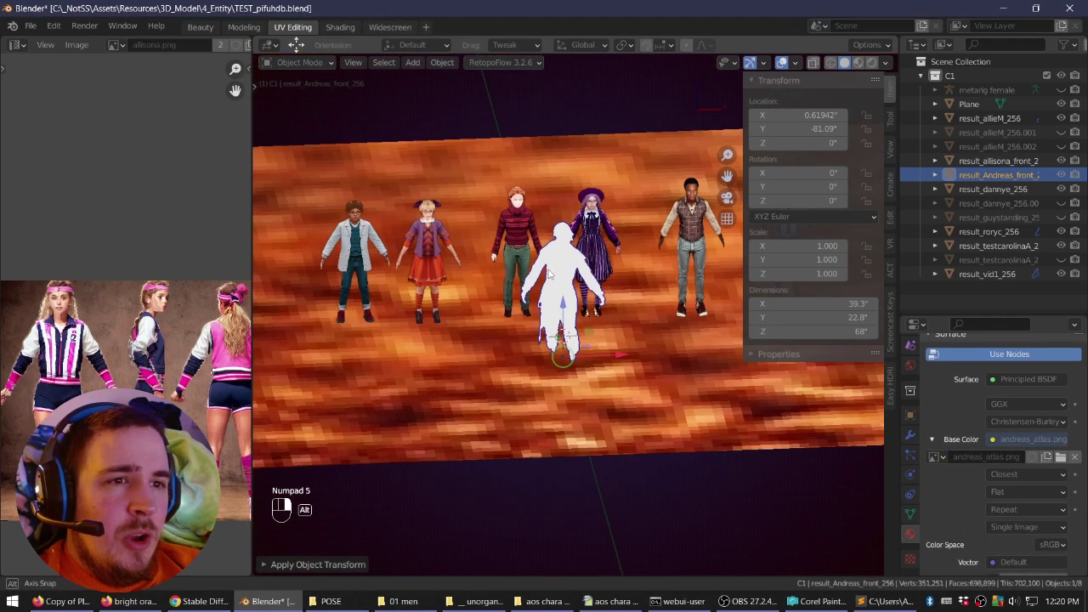
{"action": "middle_click_drag", "start_coordinate": [548, 274], "coordinate": [561, 280], "text": "alt"}
{"action": "scroll", "coordinate": [584, 288], "scroll_direction": "up", "scroll_amount": 4}
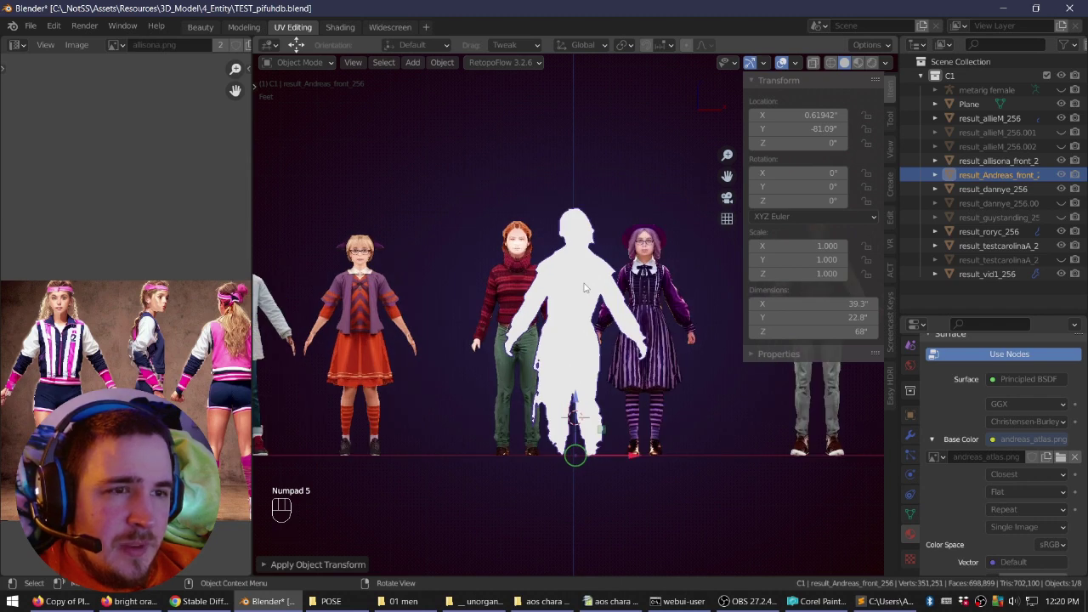
{"action": "scroll", "coordinate": [985, 447], "scroll_direction": "up", "scroll_amount": 4}
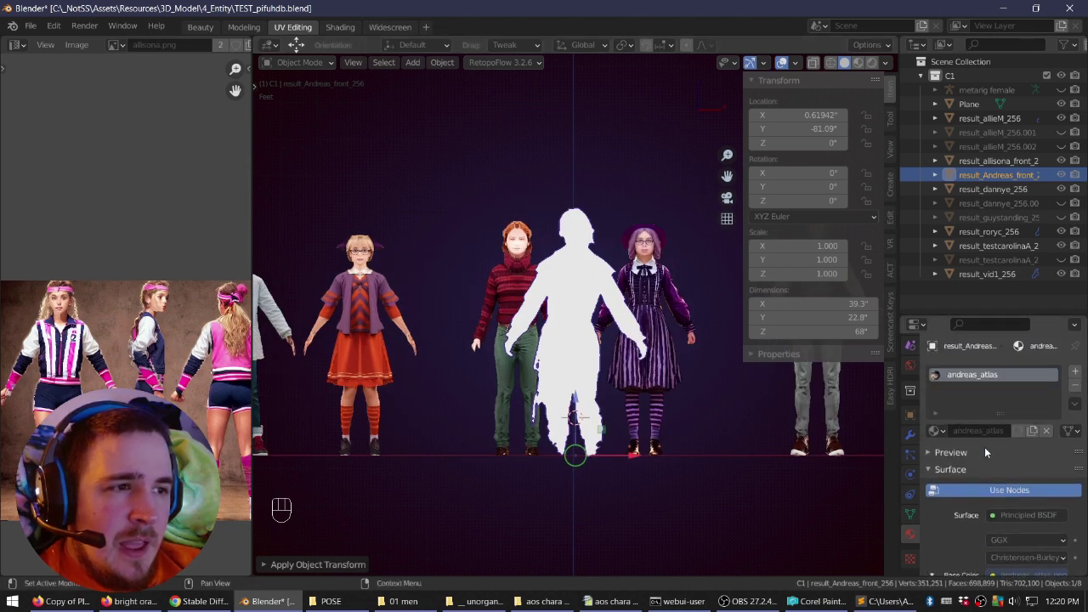
{"action": "left_click", "coordinate": [116, 46]}
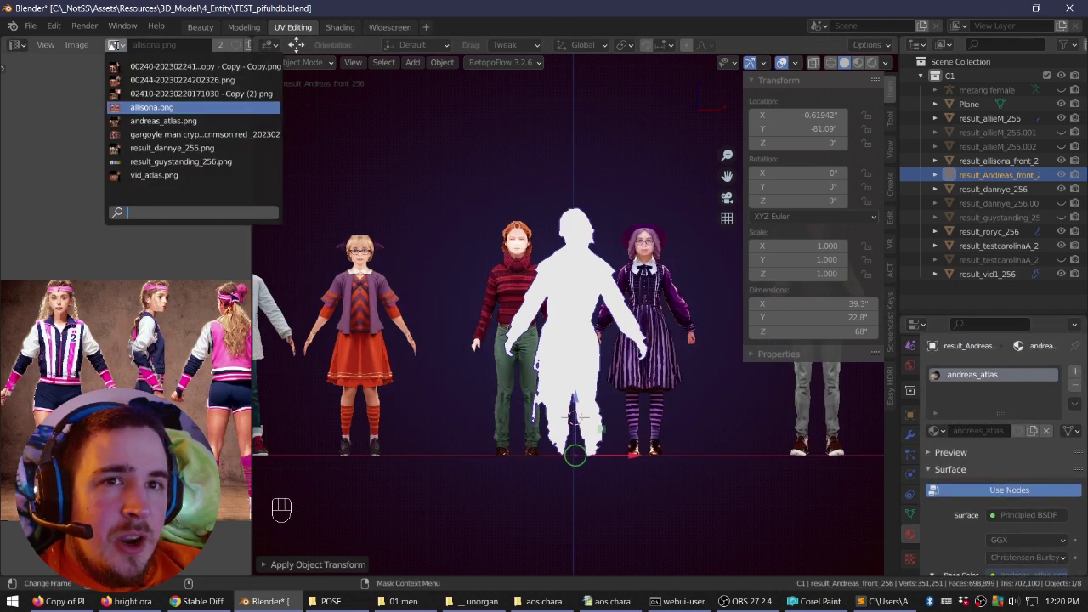
{"action": "left_click", "coordinate": [157, 107]}
{"action": "scroll", "coordinate": [132, 253], "scroll_direction": "up", "scroll_amount": 3}
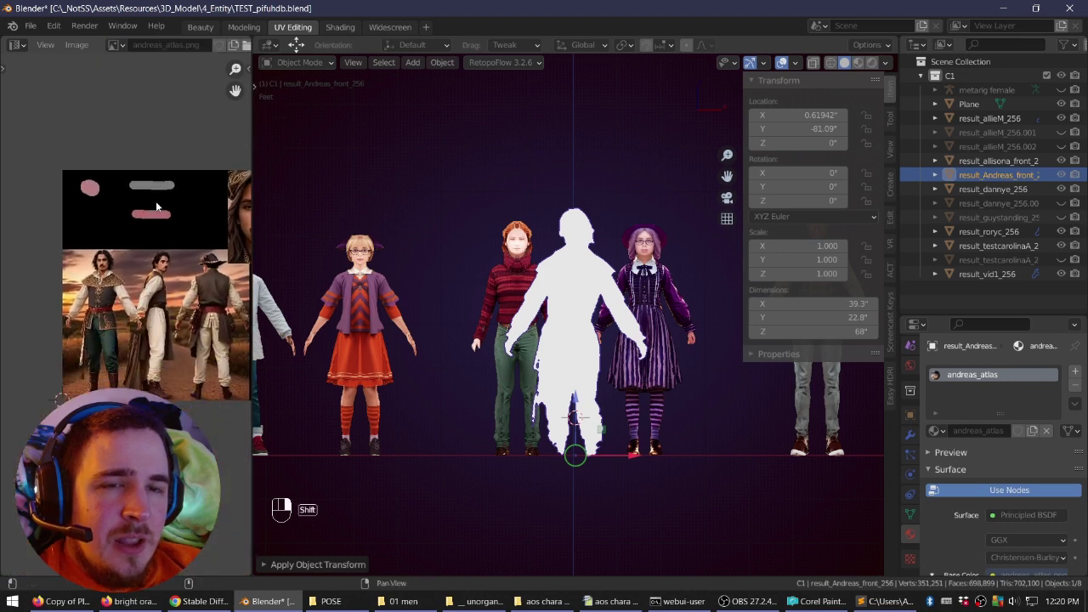
{"action": "right_click_drag", "start_coordinate": [150, 223], "coordinate": [175, 176], "text": "shift"}
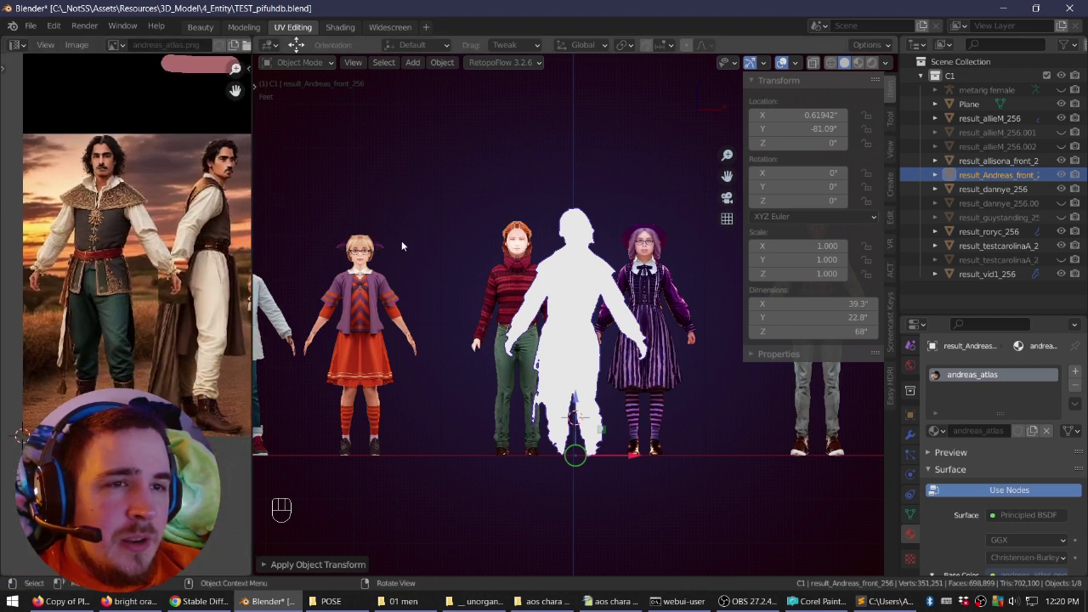
Unwrap the entire Andreas mesh in Edit Mode with Project from View, using the front view.
{"action": "right_click_drag", "start_coordinate": [401, 240], "coordinate": [514, 247], "text": "alt"}
{"action": "key", "text": "Tab"}
{"action": "key", "text": "a"}
{"action": "key", "text": "a"}
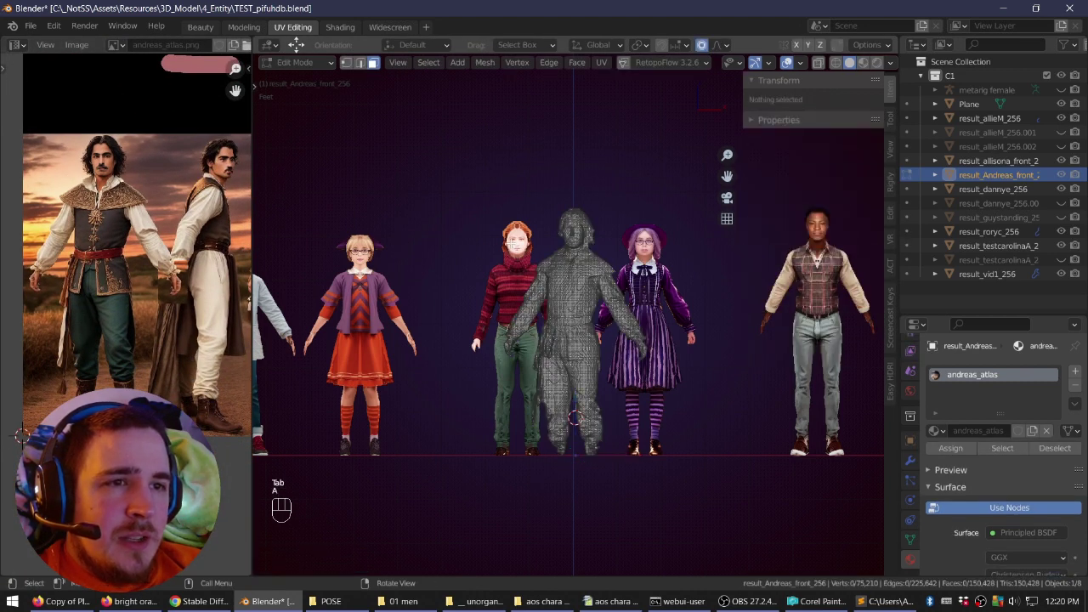
{"action": "key", "text": "u"}
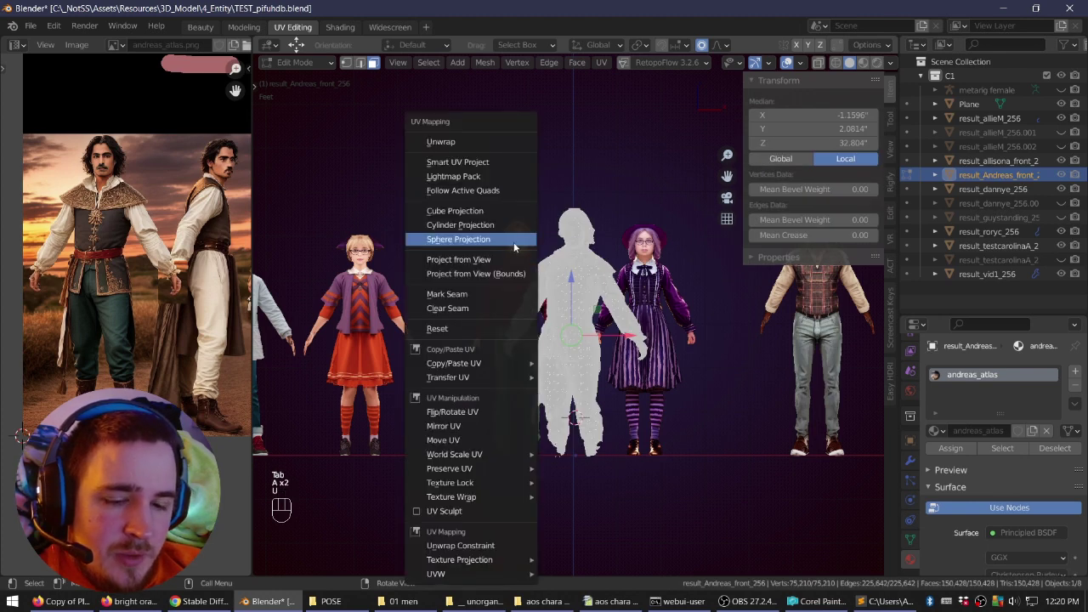
{"action": "left_click", "coordinate": [509, 259]}
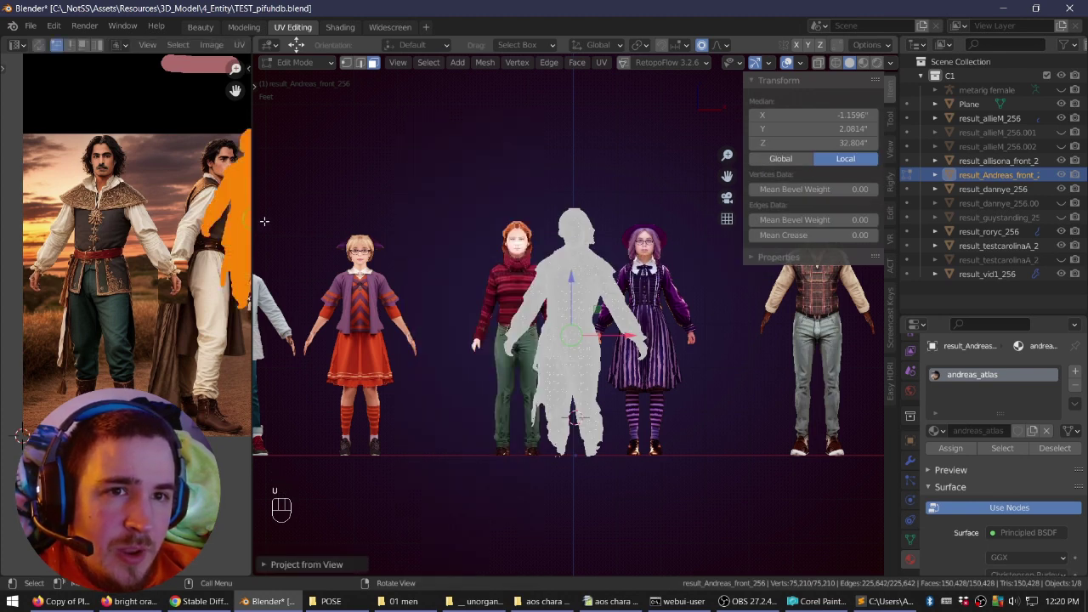
Widen the UV editor, then move and scale the projected UVs to cover the front-facing figure in the atlas.
{"action": "left_click_drag", "start_coordinate": [253, 218], "coordinate": [472, 217]}
{"action": "key", "text": "g"}
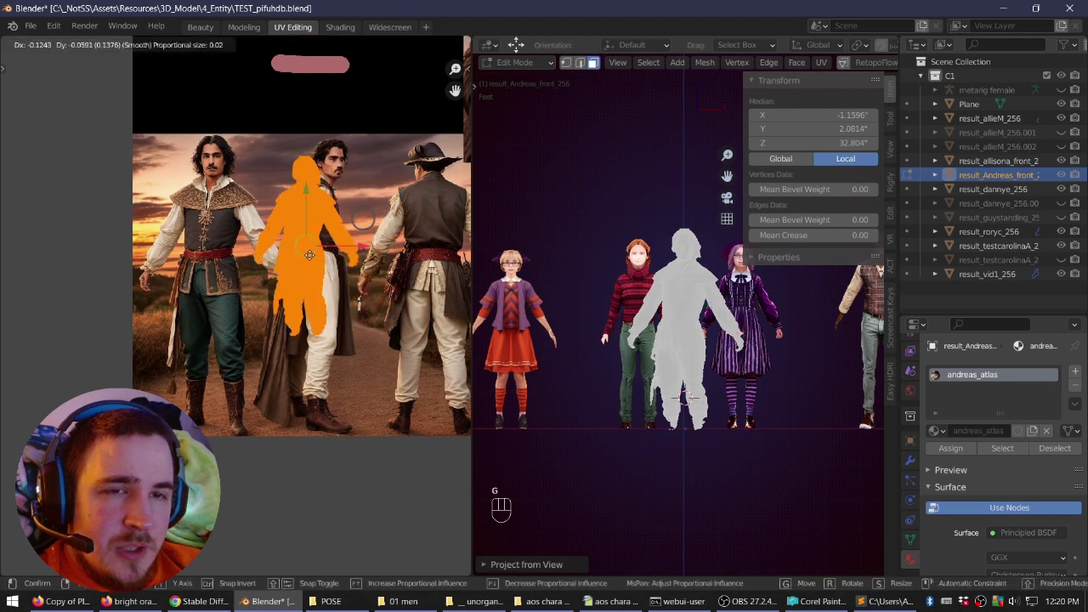
{"action": "left_click", "coordinate": [253, 290]}
{"action": "key", "text": "s"}
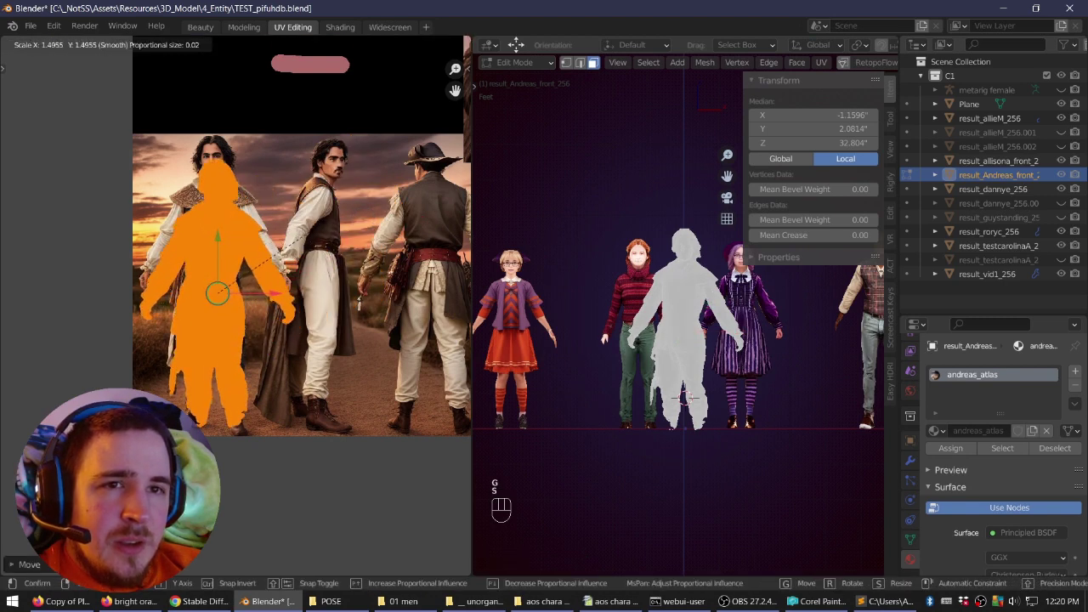
{"action": "left_click", "coordinate": [323, 230]}
{"action": "key", "text": "g"}
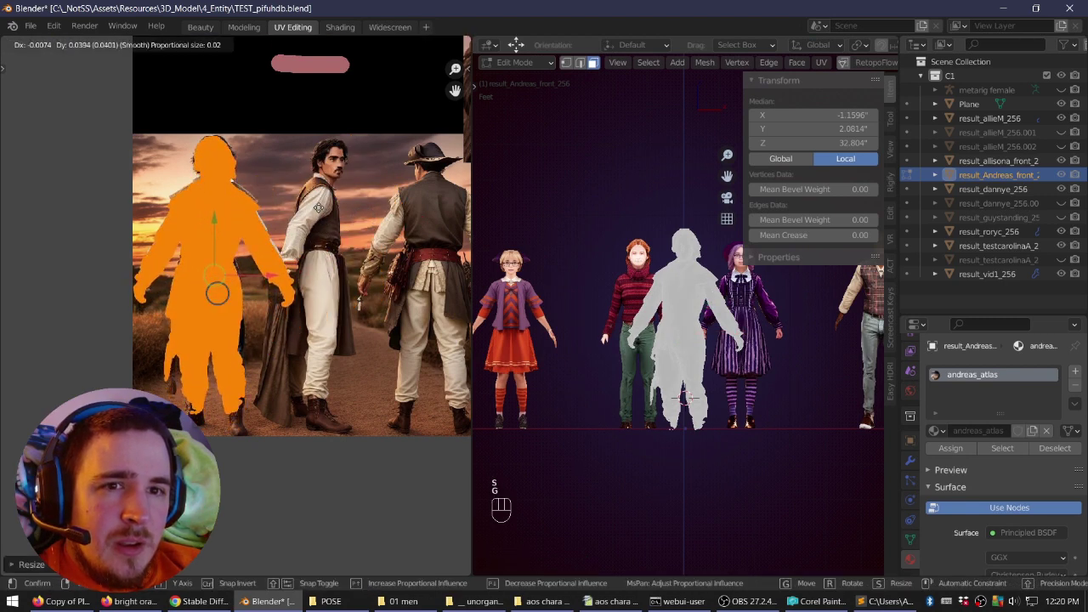
{"action": "left_click", "coordinate": [318, 206]}
{"action": "key", "text": "s"}
{"action": "left_click", "coordinate": [316, 210]}
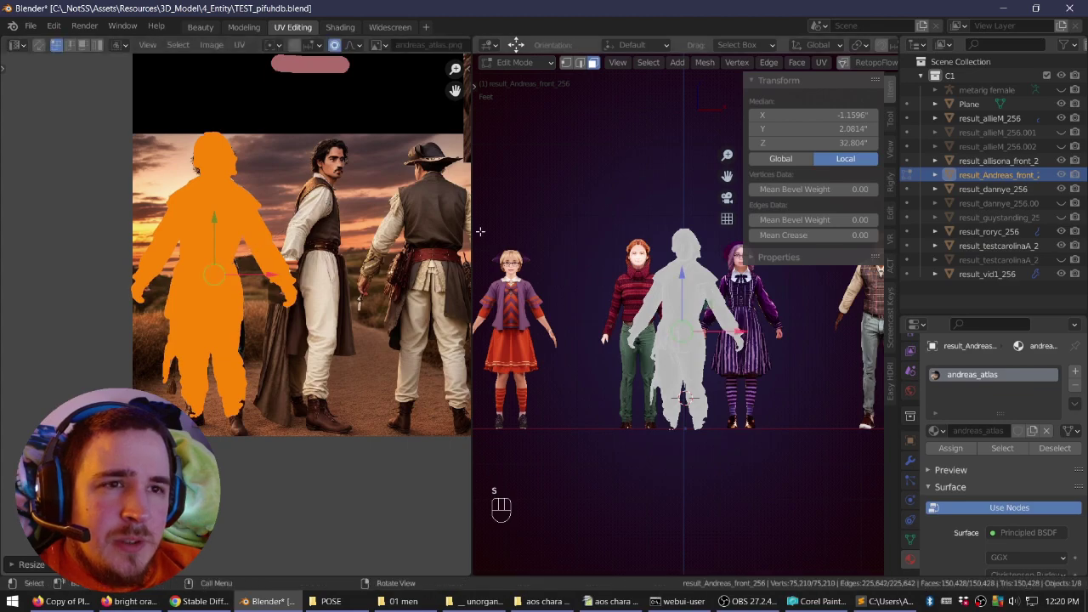
Enlarge the 3D viewport and return the Andreas model to Object Mode in a perspective view.
{"action": "left_click_drag", "start_coordinate": [472, 232], "coordinate": [220, 237]}
{"action": "right_click_drag", "start_coordinate": [493, 209], "coordinate": [594, 262]}
{"action": "scroll", "coordinate": [593, 262], "scroll_direction": "up", "scroll_amount": 2}
{"action": "middle_click_drag", "start_coordinate": [593, 264], "coordinate": [575, 350]}
{"action": "key", "text": "KP_5"}
{"action": "key", "text": "Tab"}
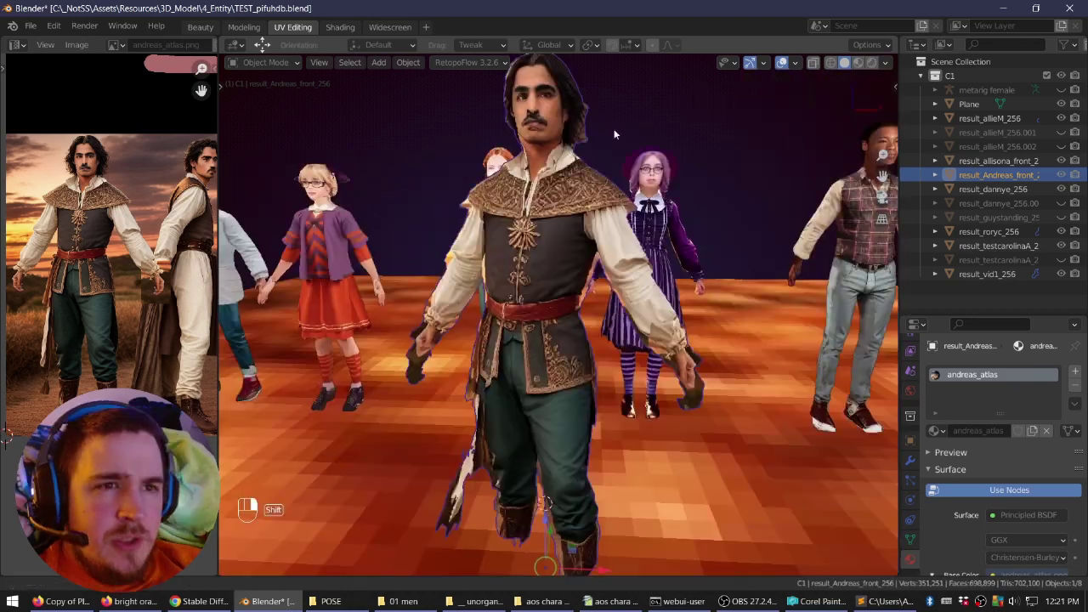
Examine the projected texture and mesh density on Andreas's head, collar and sides from several angles.
{"action": "right_click_drag", "start_coordinate": [615, 134], "coordinate": [634, 219], "text": "ctrl"}
{"action": "middle_click_drag", "start_coordinate": [634, 219], "coordinate": [633, 290]}
{"action": "right_click_drag", "start_coordinate": [635, 289], "coordinate": [567, 247]}
{"action": "key", "text": "Tab"}
{"action": "middle_click_drag", "start_coordinate": [595, 289], "coordinate": [579, 287]}
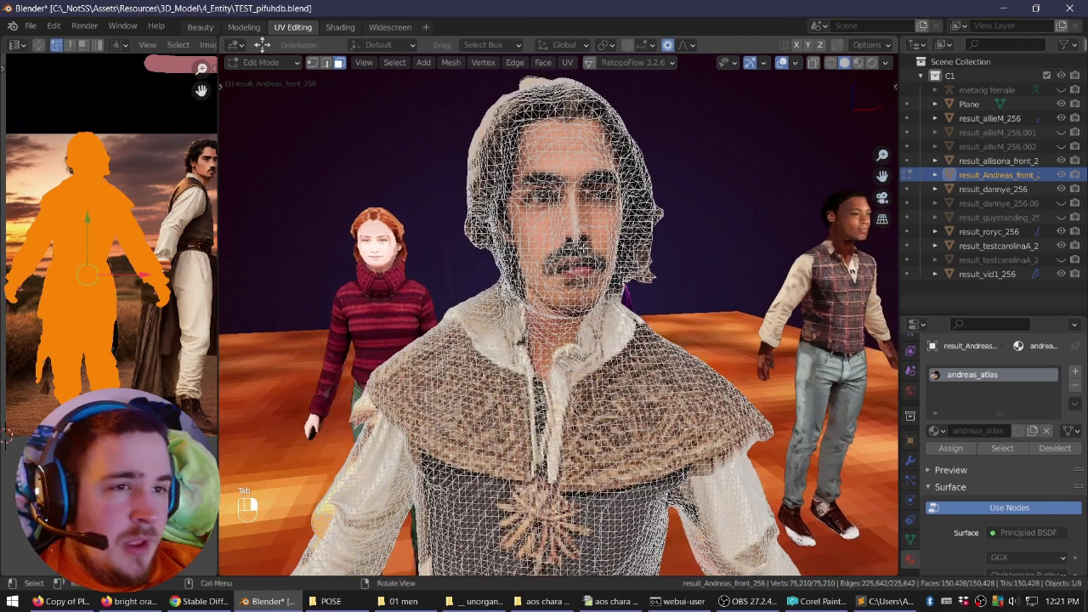
{"action": "middle_click_drag", "start_coordinate": [684, 340], "coordinate": [702, 348]}
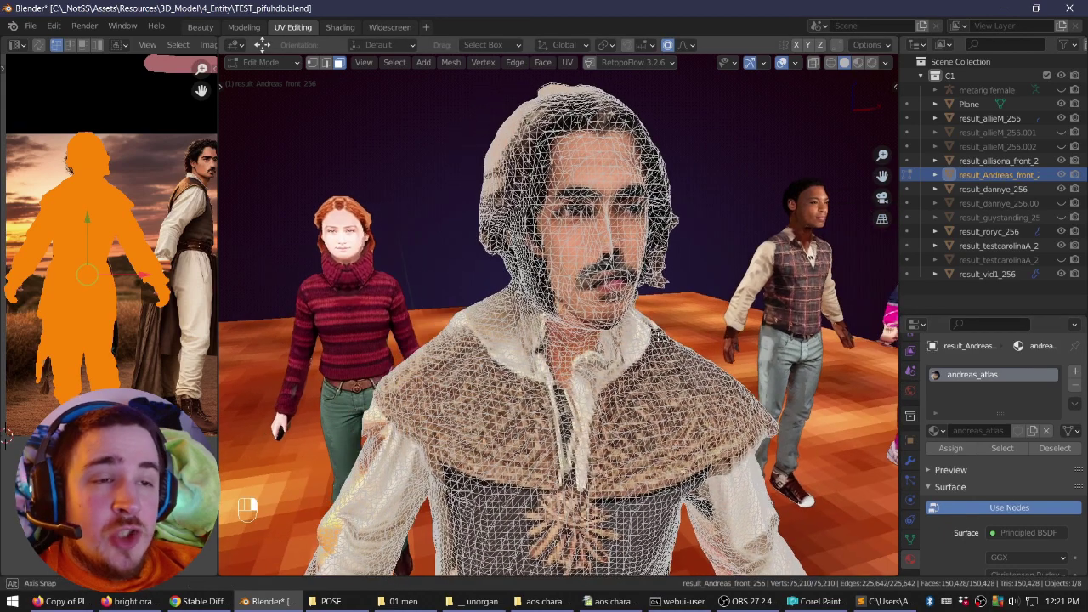
{"action": "key", "text": "Tab"}
{"action": "right_click_drag", "start_coordinate": [680, 322], "coordinate": [647, 303]}
{"action": "scroll", "coordinate": [666, 316], "scroll_direction": "down", "scroll_amount": 3}
{"action": "middle_click_drag", "start_coordinate": [648, 302], "coordinate": [651, 294], "text": "shift"}
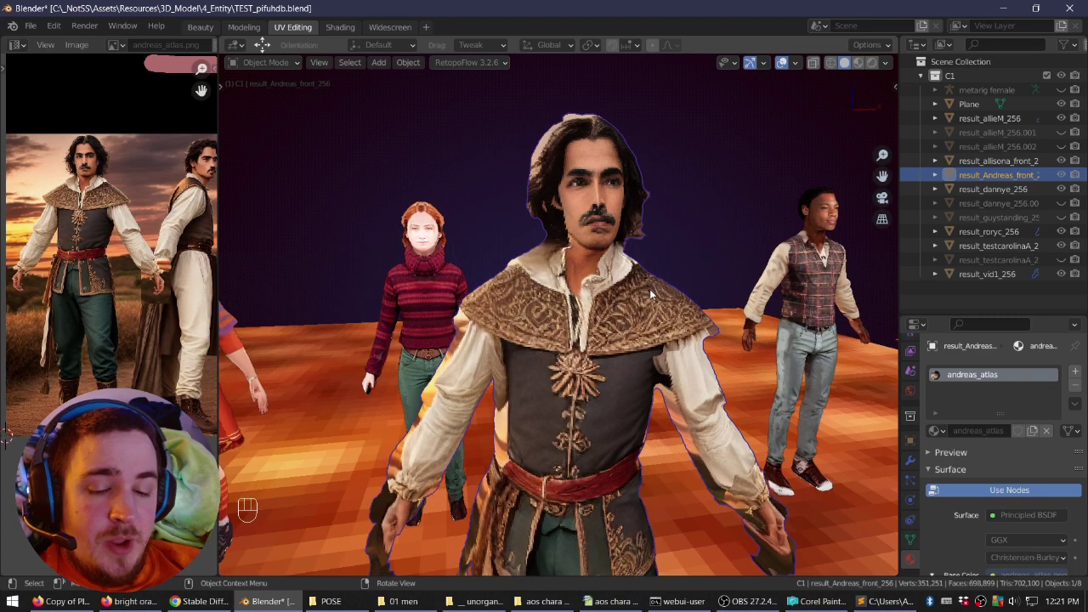
{"action": "key", "text": "n"}
{"action": "key", "text": "n"}
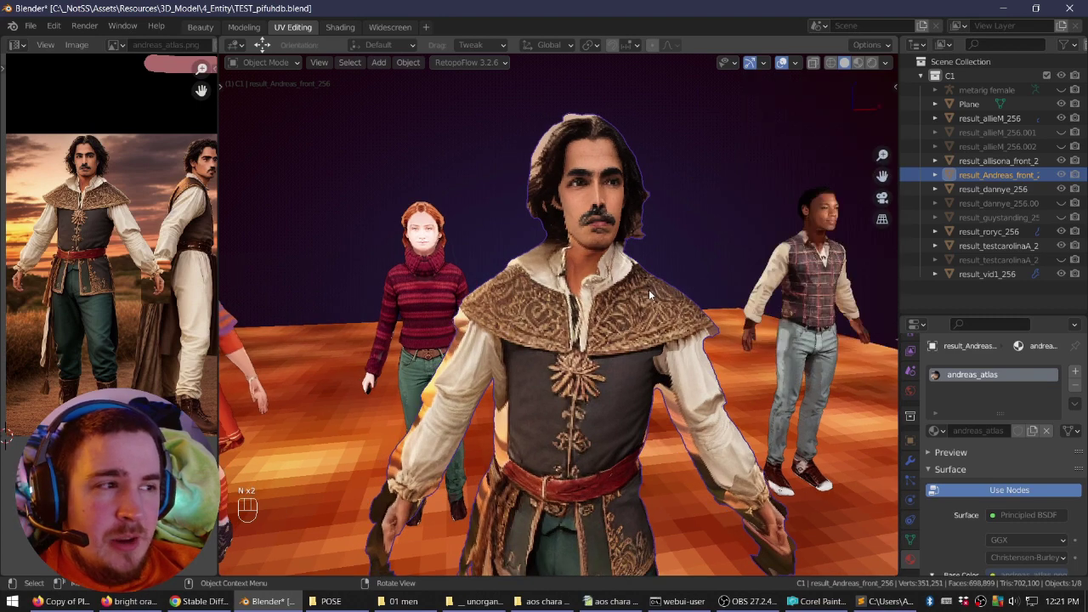
{"action": "mouse_move", "coordinate": [649, 295]}
{"action": "middle_mouse_down"}
{"action": "mouse_move", "coordinate": [667, 294]}
{"action": "mouse_move", "coordinate": [659, 308]}
{"action": "mouse_move", "coordinate": [678, 312]}
{"action": "mouse_move", "coordinate": [688, 301]}
{"action": "mouse_move", "coordinate": [595, 315]}
{"action": "mouse_move", "coordinate": [644, 331]}
{"action": "mouse_move", "coordinate": [597, 302]}
{"action": "mouse_move", "coordinate": [661, 300]}
{"action": "middle_mouse_up"}
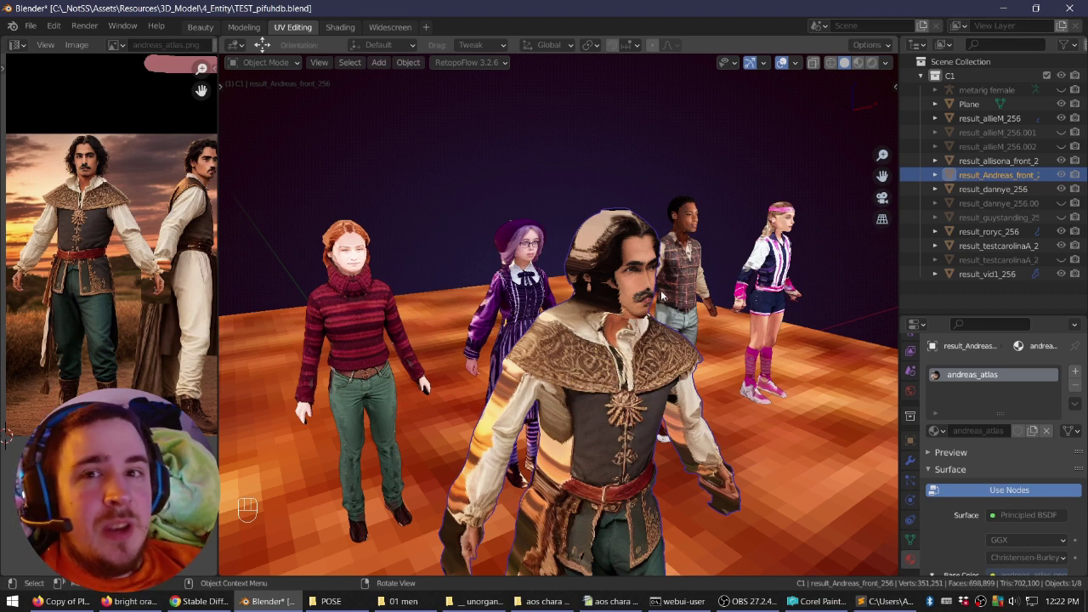
{"action": "middle_click_drag", "start_coordinate": [662, 295], "coordinate": [629, 295]}
{"action": "key", "text": "Tab"}
{"action": "key", "text": "Tab"}
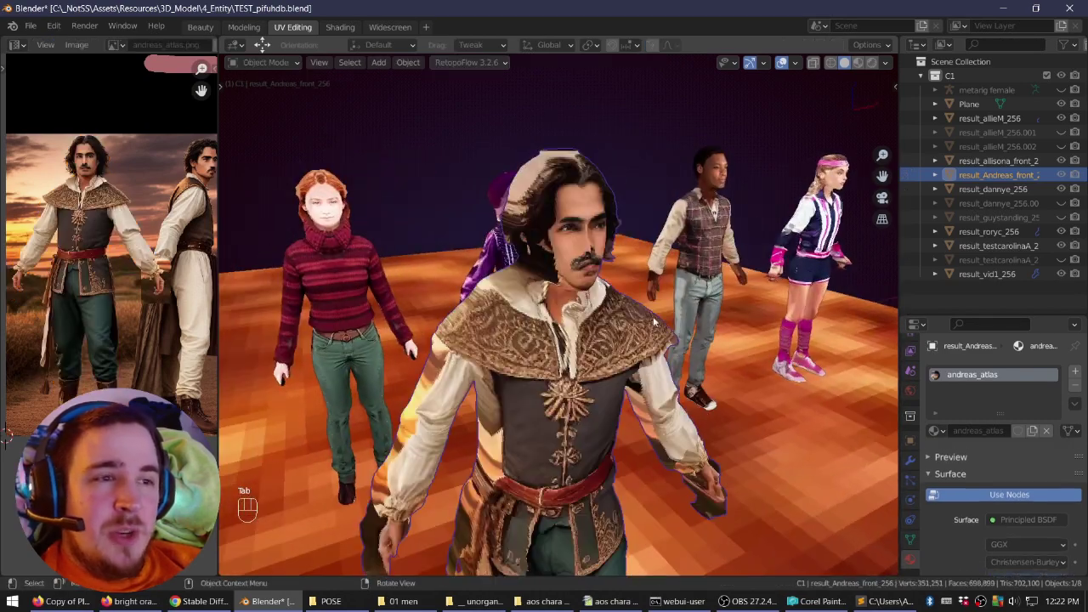
Enable the Wireframe overlay for all objects in the 3D viewport.
{"action": "left_click", "coordinate": [795, 64]}
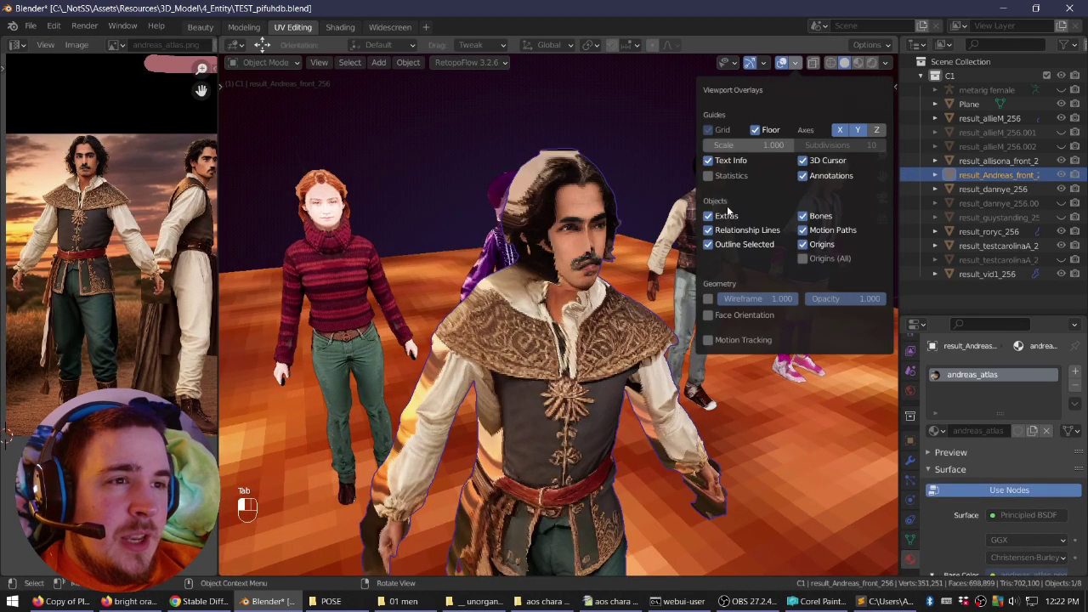
{"action": "left_click", "coordinate": [711, 298]}
{"action": "middle_click_drag", "start_coordinate": [641, 292], "coordinate": [619, 292]}
{"action": "scroll", "coordinate": [603, 288], "scroll_direction": "up", "scroll_amount": 5}
Add a Decimate modifier to the Andreas model.
{"action": "left_click", "coordinate": [910, 460]}
{"action": "left_click", "coordinate": [945, 371]}
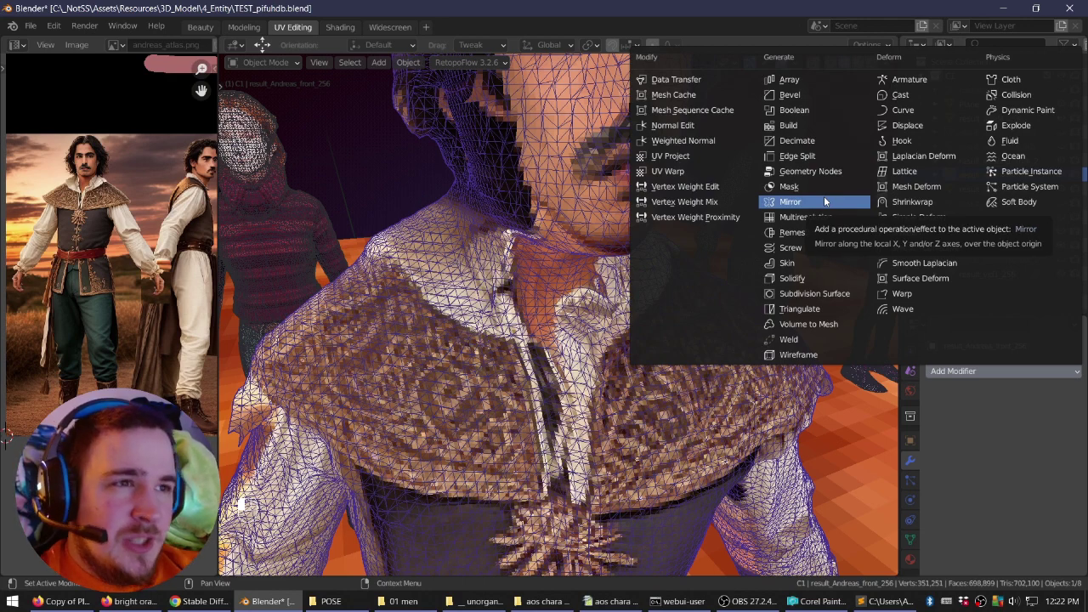
{"action": "left_click", "coordinate": [799, 141]}
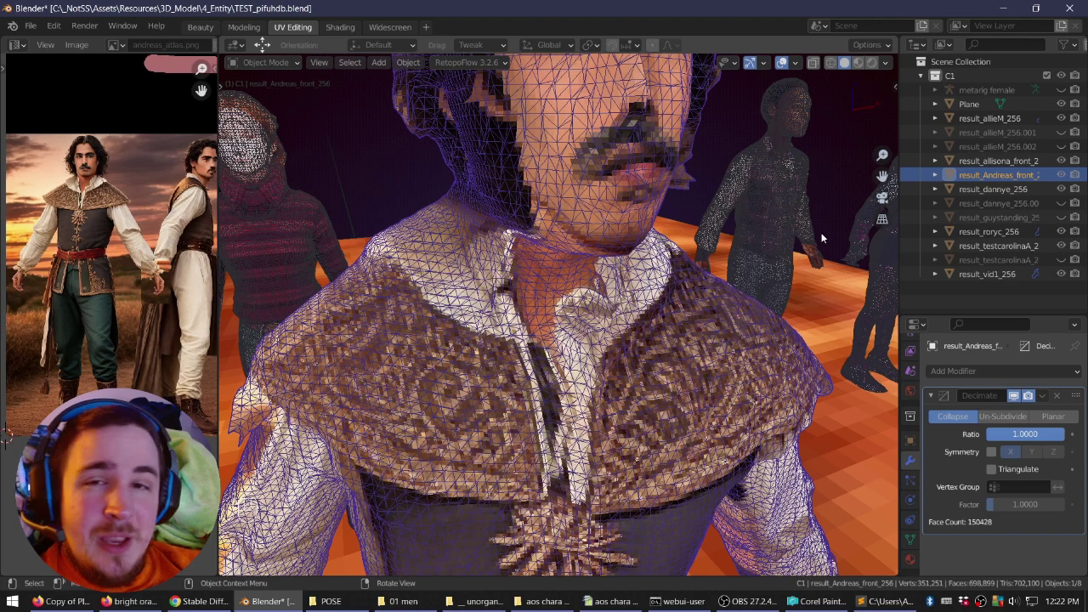
Examine the wireframe density across Andreas's head and shoulders from several angles.
{"action": "scroll", "coordinate": [768, 226], "scroll_direction": "down", "scroll_amount": 4}
{"action": "right_click_drag", "start_coordinate": [769, 226], "coordinate": [705, 259]}
{"action": "scroll", "coordinate": [685, 240], "scroll_direction": "up", "scroll_amount": 2}
{"action": "scroll", "coordinate": [685, 243], "scroll_direction": "down", "scroll_amount": 3}
{"action": "middle_click_drag", "start_coordinate": [704, 258], "coordinate": [823, 306]}
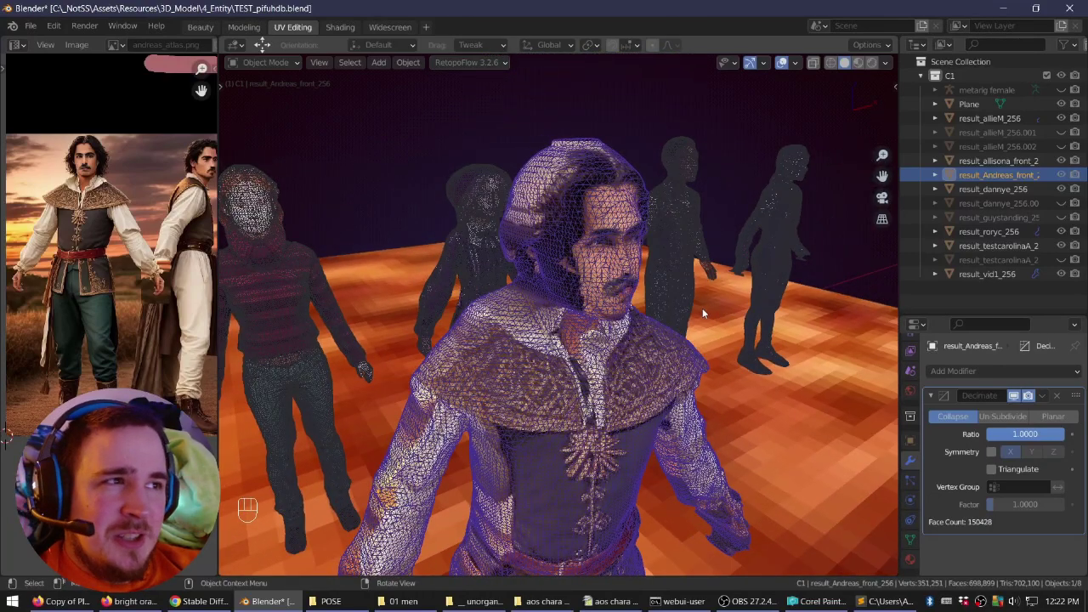
{"action": "mouse_move", "coordinate": [702, 309]}
{"action": "right_mouse_down"}
{"action": "mouse_move", "coordinate": [686, 280]}
{"action": "mouse_move", "coordinate": [709, 294]}
{"action": "right_mouse_up"}
{"action": "scroll", "coordinate": [709, 295], "scroll_direction": "up", "scroll_amount": 3}
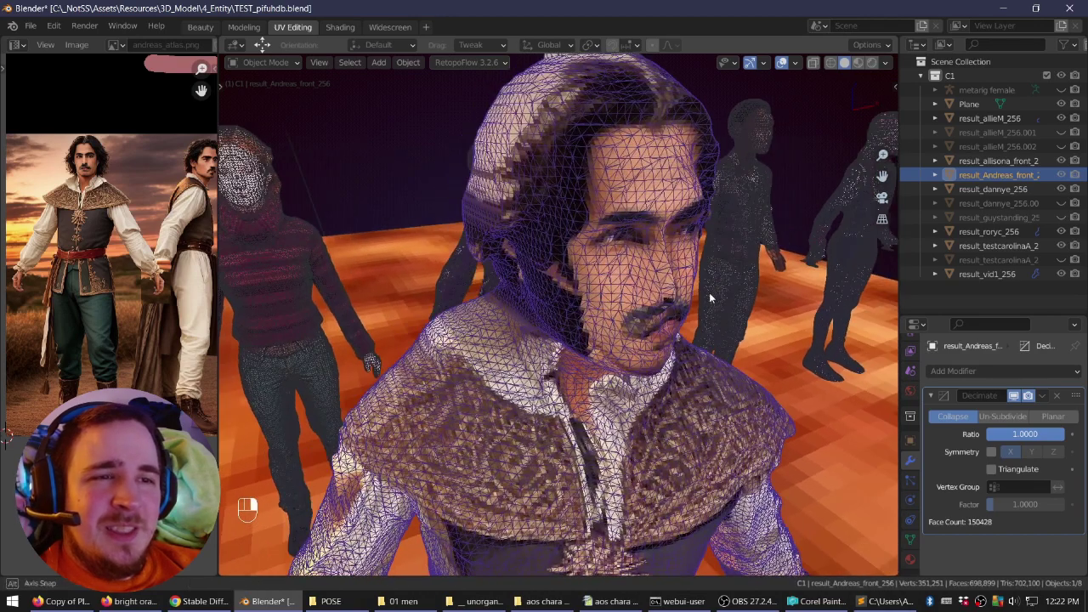
{"action": "middle_click_drag", "start_coordinate": [710, 298], "coordinate": [710, 293]}
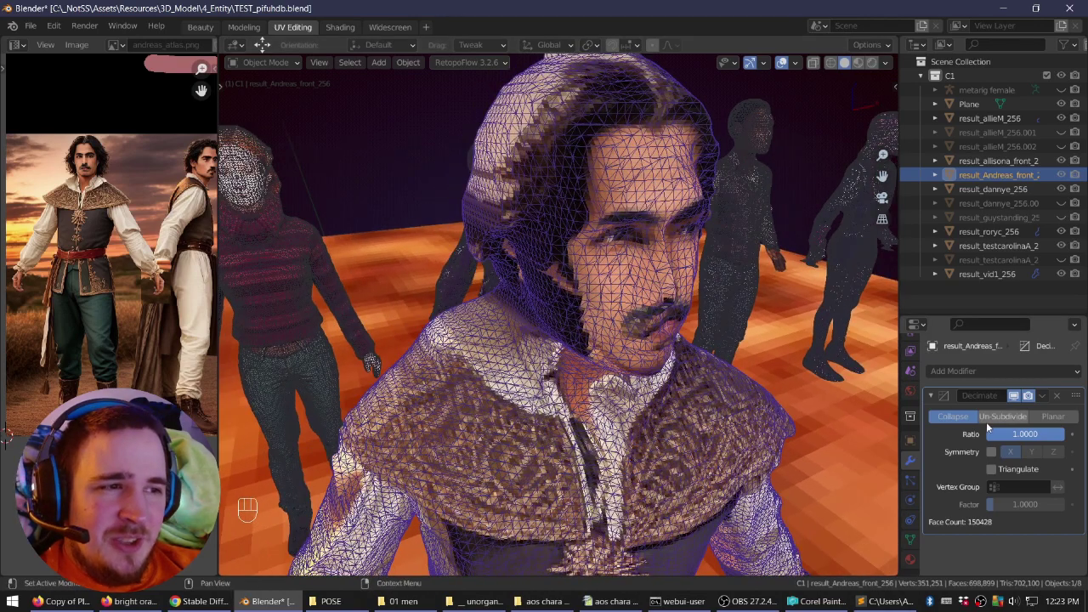
Try a Decimate ratio of 0 on Andreas and compare the reduced mesh with the original geometry from several angles.
{"action": "left_click_drag", "start_coordinate": [1033, 434], "coordinate": [952, 434]}
{"action": "scroll", "coordinate": [684, 370], "scroll_direction": "down", "scroll_amount": 3}
{"action": "right_click_drag", "start_coordinate": [685, 370], "coordinate": [593, 361]}
{"action": "middle_click_drag", "start_coordinate": [593, 361], "coordinate": [606, 310]}
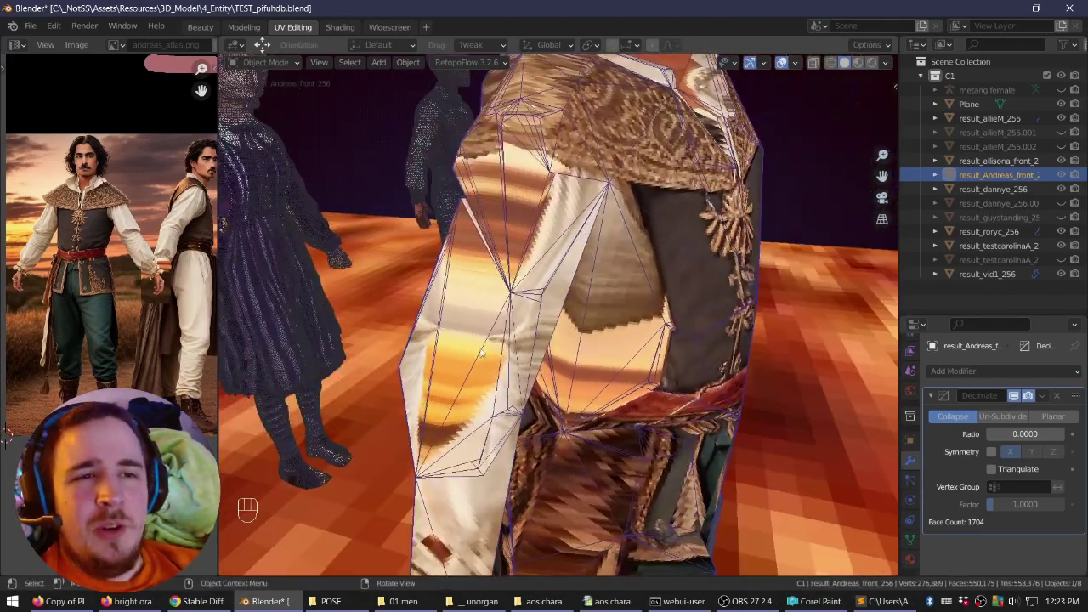
{"action": "key", "text": "Tab"}
{"action": "mouse_move", "coordinate": [635, 344]}
{"action": "middle_mouse_down"}
{"action": "mouse_move", "coordinate": [617, 340]}
{"action": "mouse_move", "coordinate": [635, 344]}
{"action": "middle_mouse_up"}
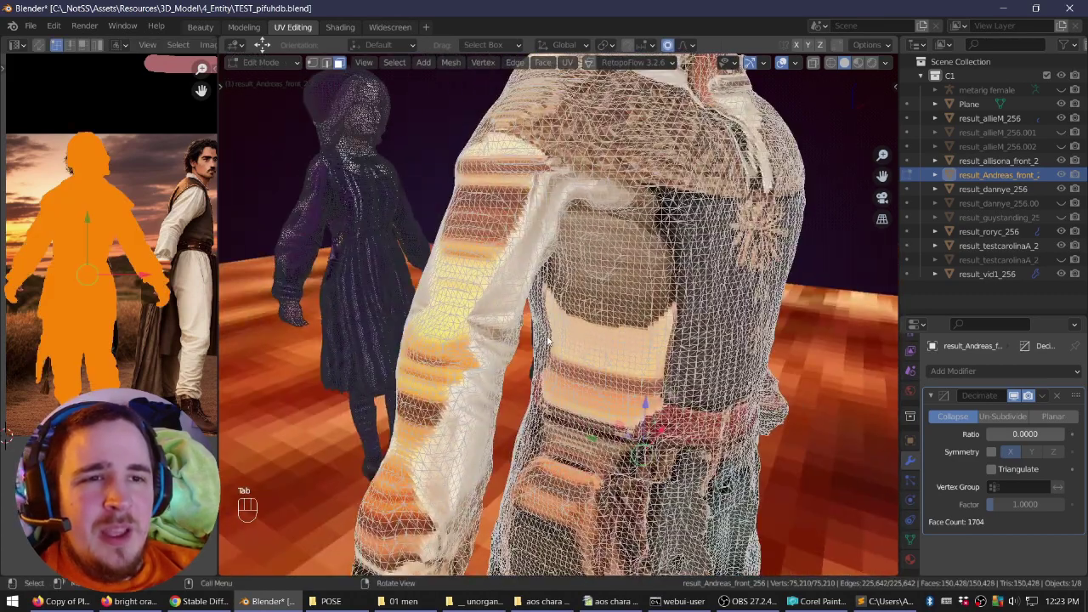
{"action": "key", "text": "Tab"}
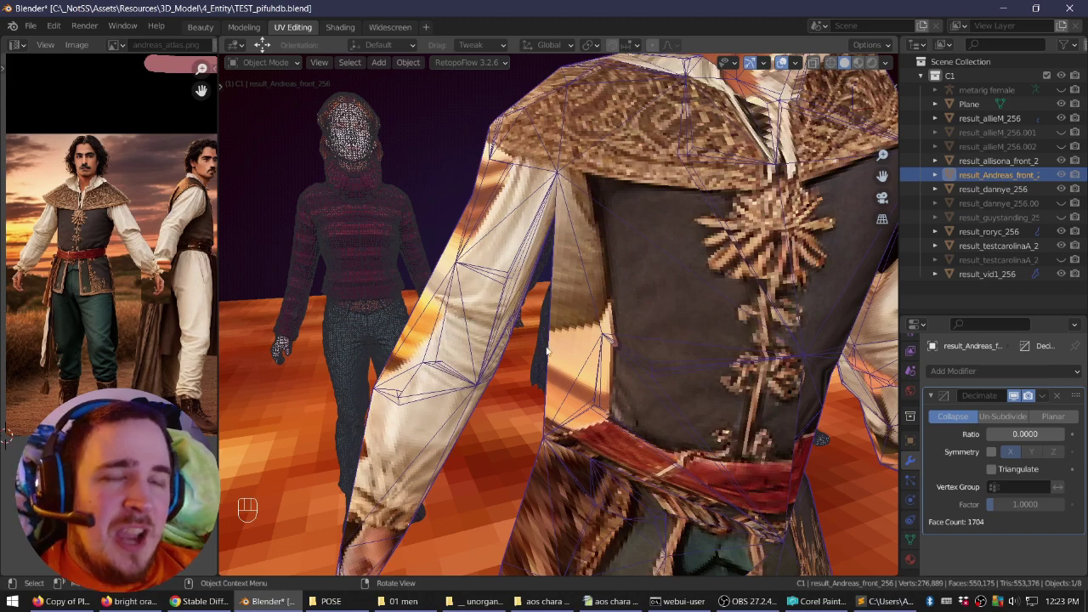
{"action": "middle_click_drag", "start_coordinate": [547, 350], "coordinate": [841, 400]}
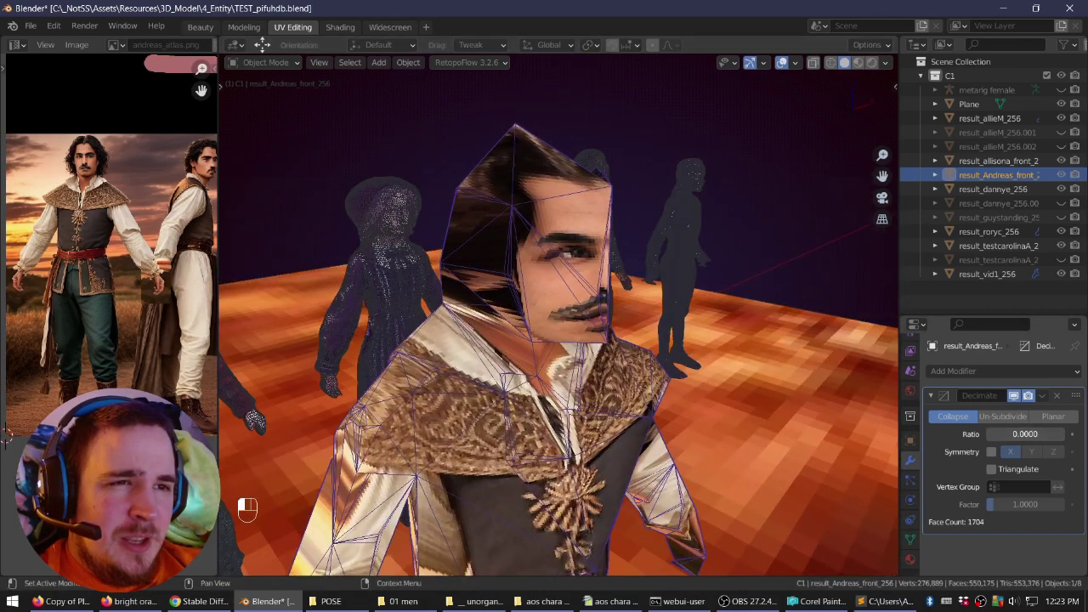
Set the Decimate ratio to 0.05 and inspect the reduced mesh around Andreas's head and collar.
{"action": "left_click_drag", "start_coordinate": [1023, 434], "coordinate": [1042, 434]}
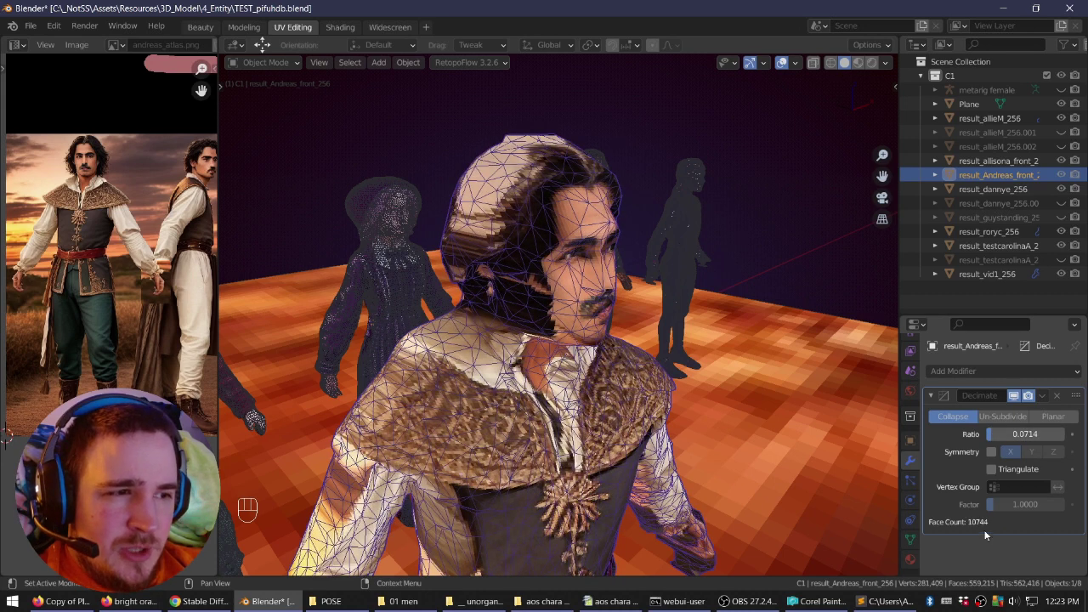
{"action": "left_click", "coordinate": [1025, 434]}
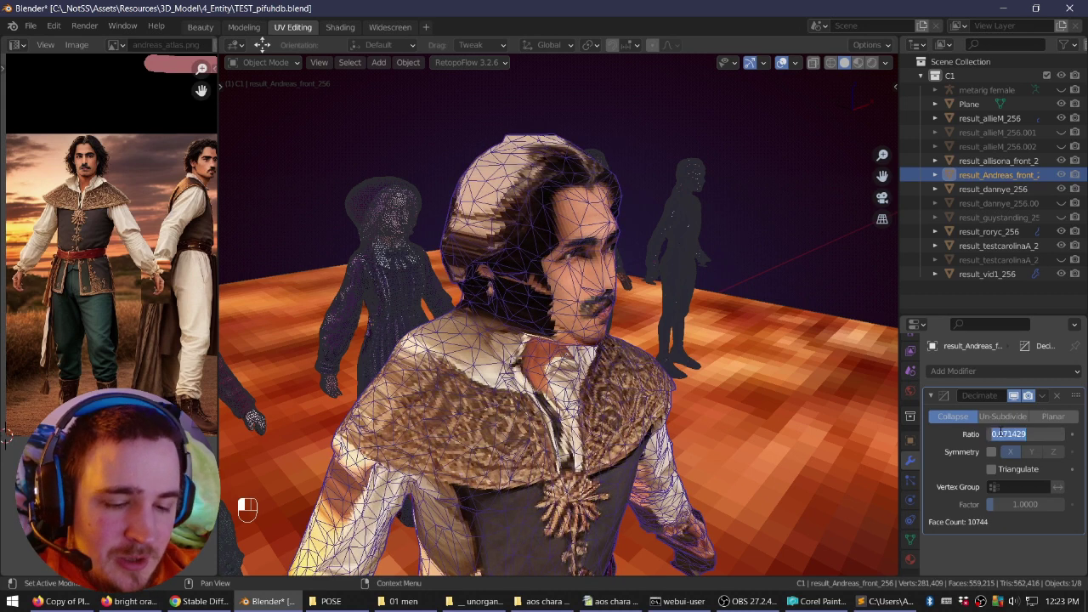
{"action": "key", "text": "BackSpace"}
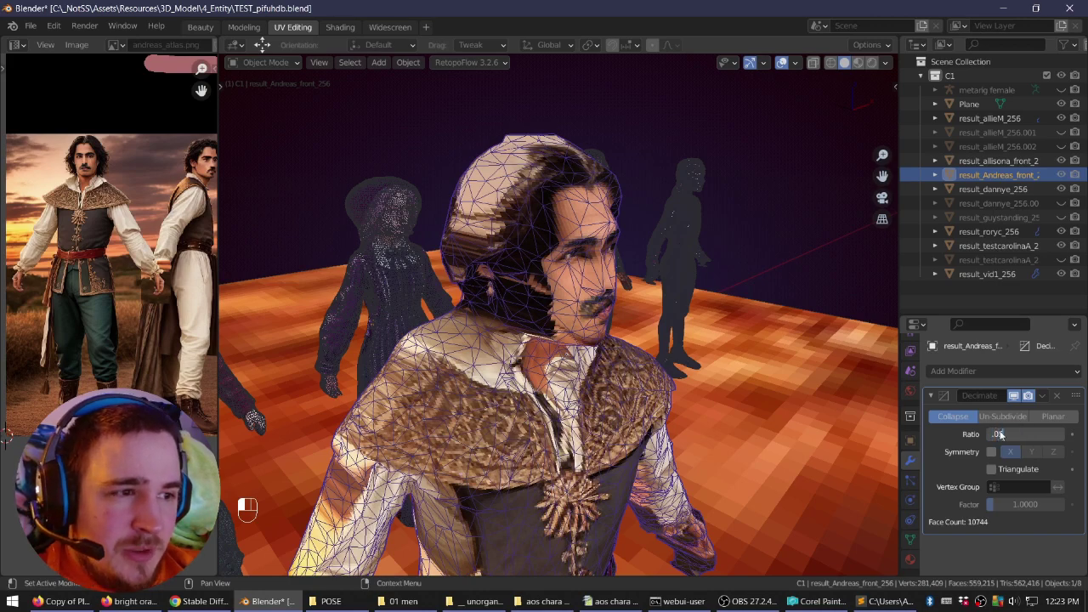
{"action": "key", "text": "Return"}
{"action": "right_click_drag", "start_coordinate": [617, 351], "coordinate": [584, 349]}
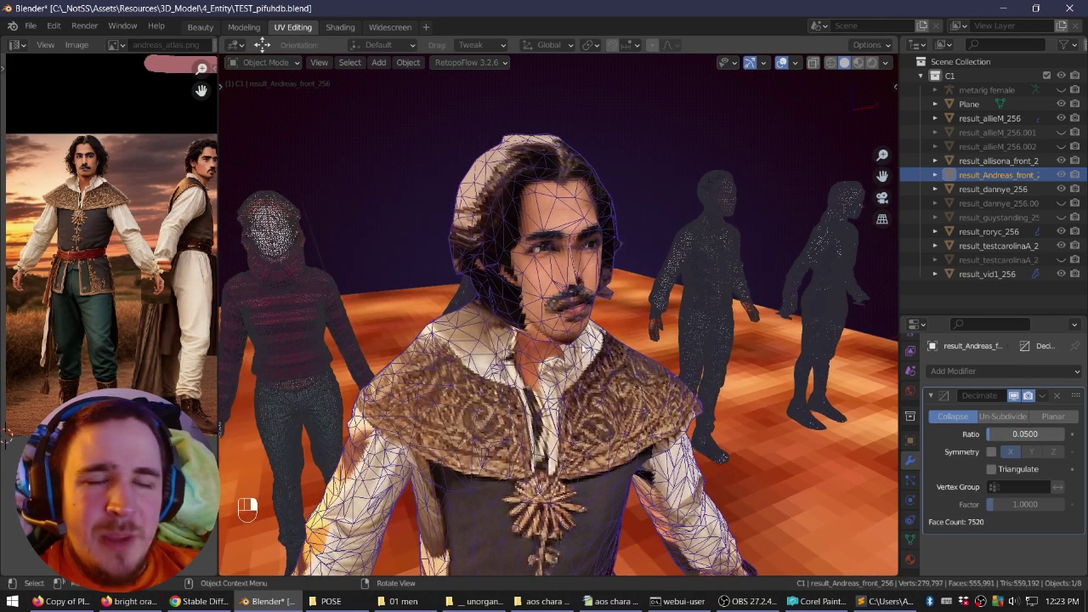
{"action": "middle_click_drag", "start_coordinate": [578, 340], "coordinate": [642, 329]}
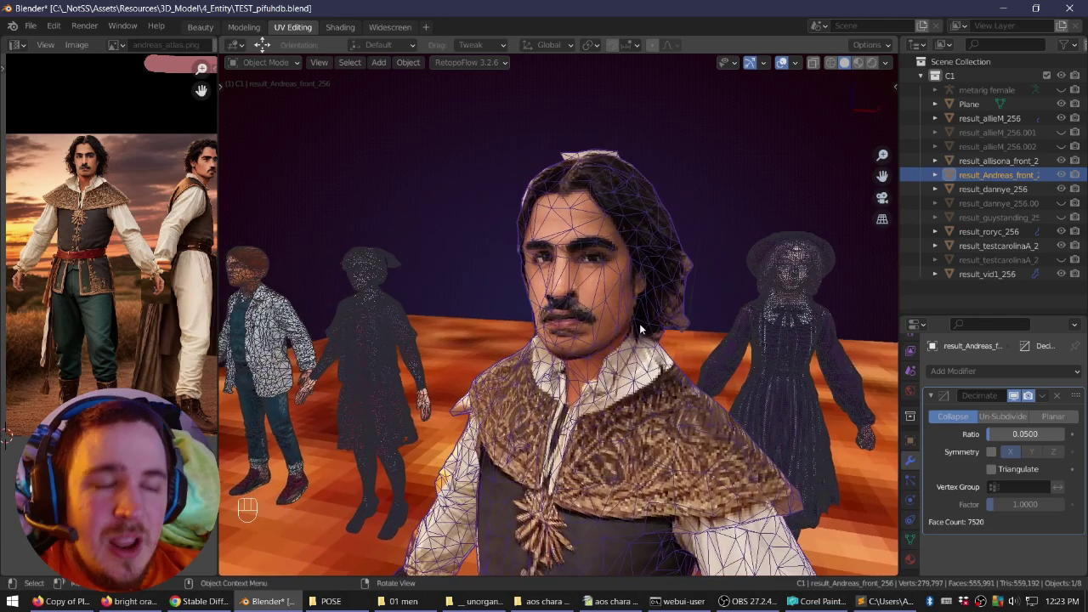
{"action": "right_click_drag", "start_coordinate": [641, 329], "coordinate": [670, 325]}
{"action": "scroll", "coordinate": [682, 320], "scroll_direction": "up", "scroll_amount": 2}
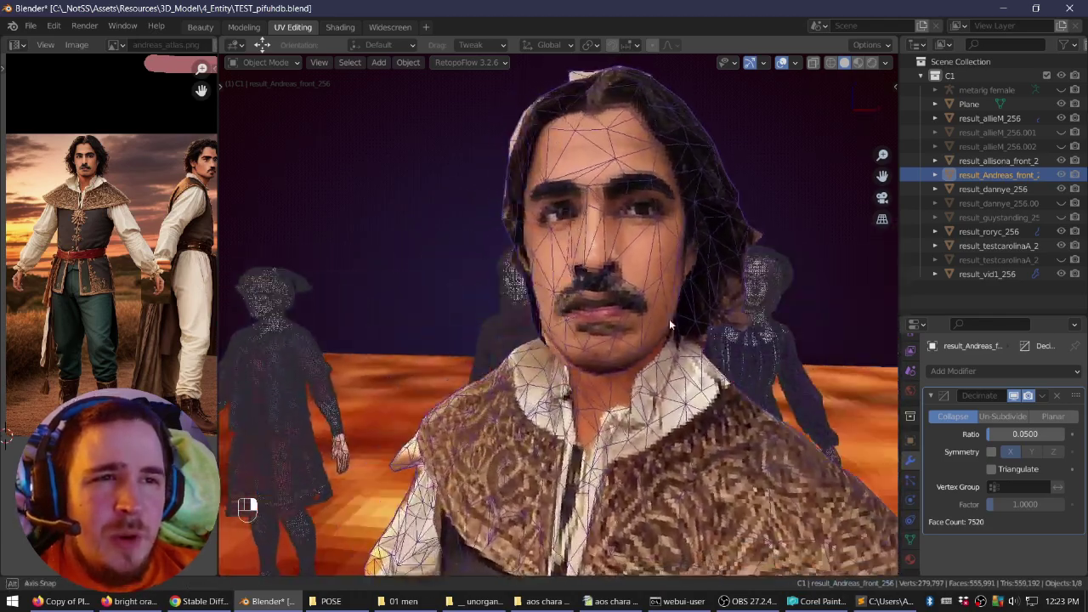
Duplicate the decimated Andreas model and move the copy to one side of the original.
{"action": "scroll", "coordinate": [670, 324], "scroll_direction": "down", "scroll_amount": 3}
{"action": "middle_click_drag", "start_coordinate": [671, 324], "coordinate": [622, 407]}
{"action": "key", "text": "Tab"}
{"action": "key", "text": "Tab"}
{"action": "key", "text": "shift+d"}
{"action": "right_click", "coordinate": [612, 464]}
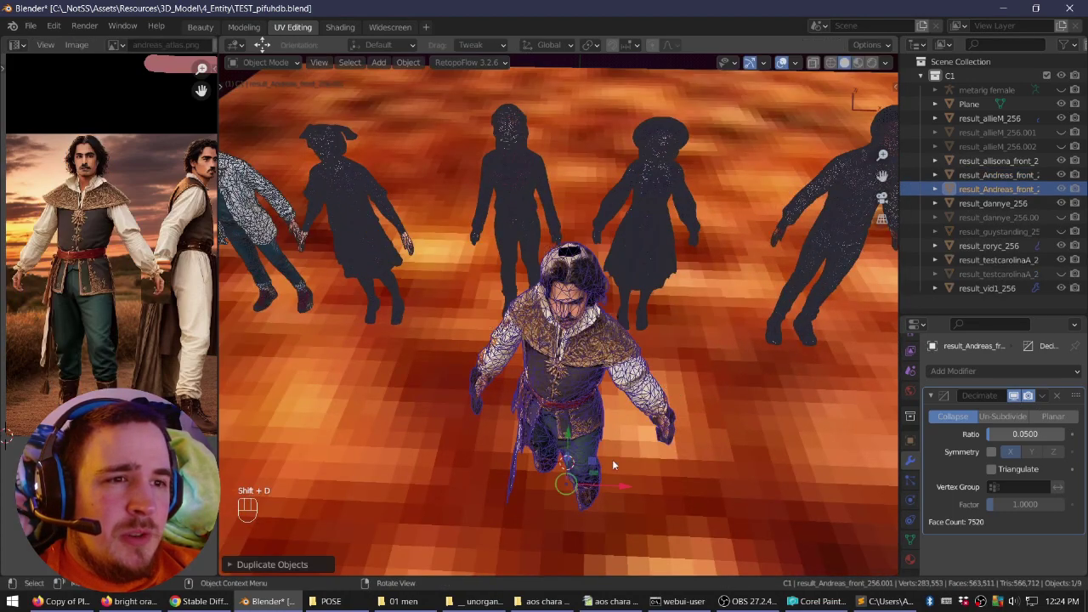
{"action": "key", "text": "g"}
{"action": "left_click", "coordinate": [818, 472]}
Turn off the original Andreas's Decimate modifier in the viewport and isolate the model in an orthographic view from behind.
{"action": "middle_click_drag", "start_coordinate": [818, 473], "coordinate": [728, 342]}
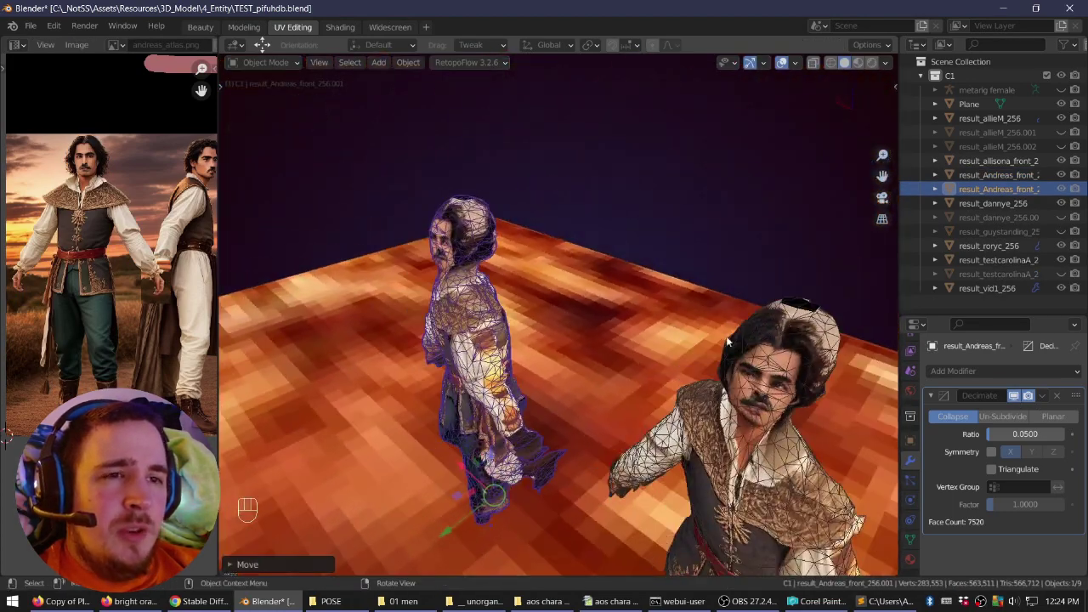
{"action": "right_click_drag", "start_coordinate": [727, 341], "coordinate": [761, 302]}
{"action": "left_click", "coordinate": [786, 351]}
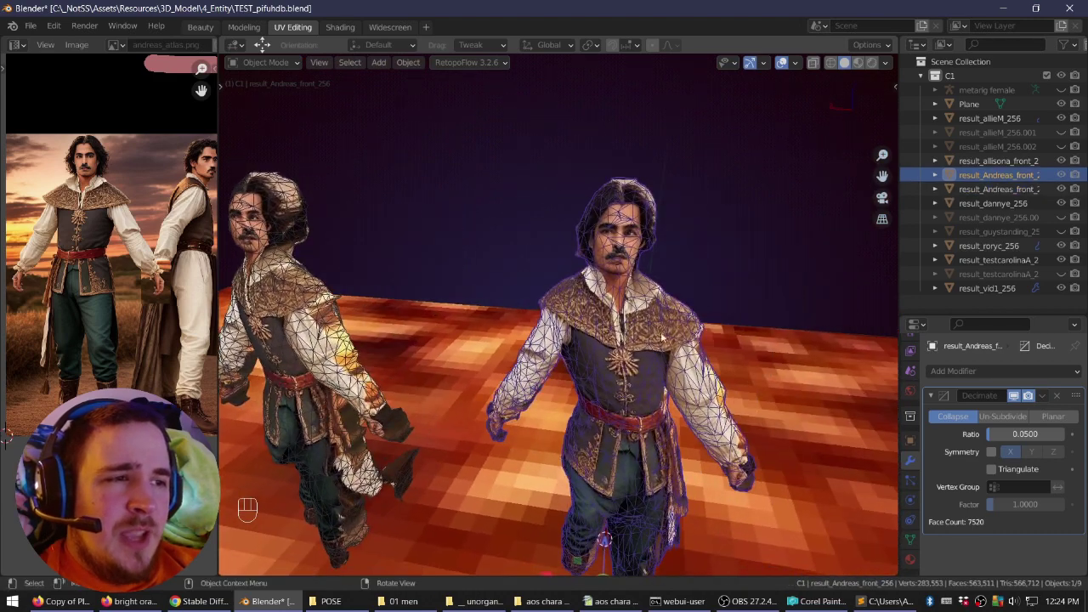
{"action": "left_click", "coordinate": [1013, 396]}
{"action": "right_click_drag", "start_coordinate": [799, 393], "coordinate": [825, 372]}
{"action": "key", "text": "KP_5"}
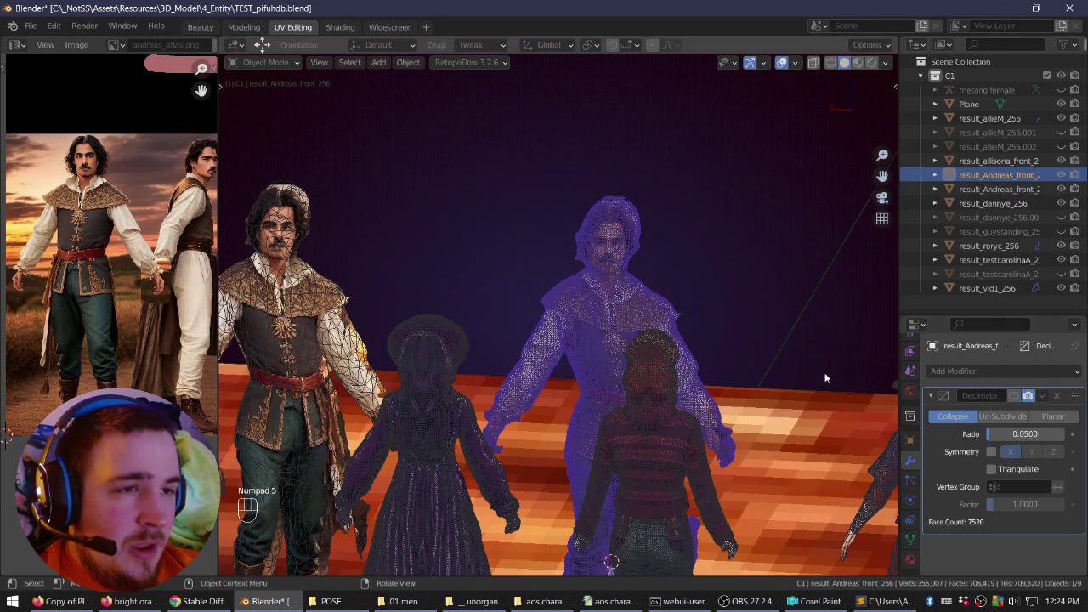
{"action": "key", "text": "KP_Divide"}
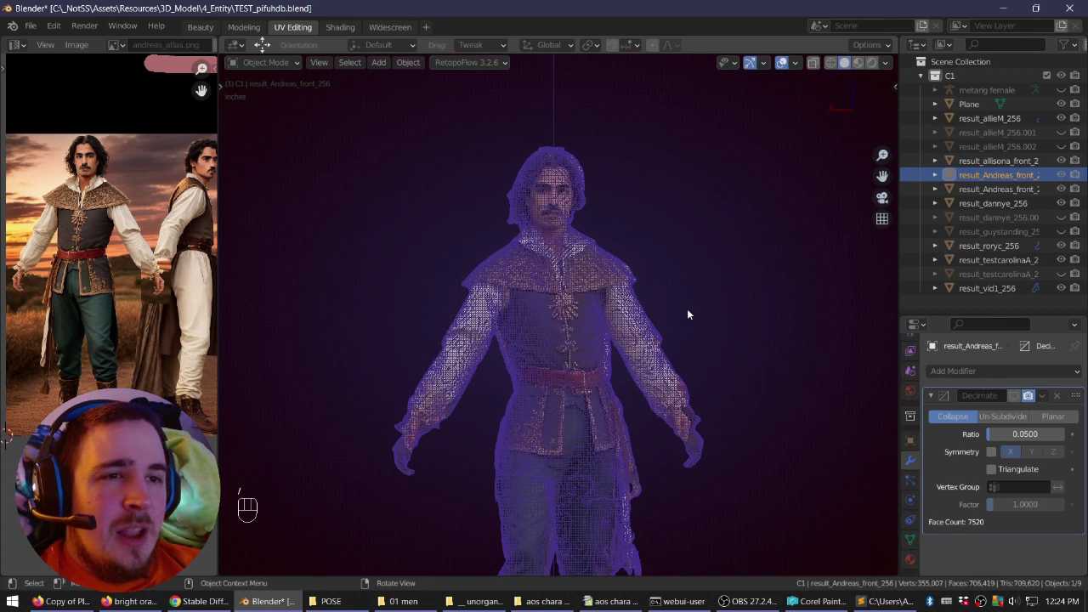
{"action": "key", "text": "a"}
{"action": "key", "text": "c"}
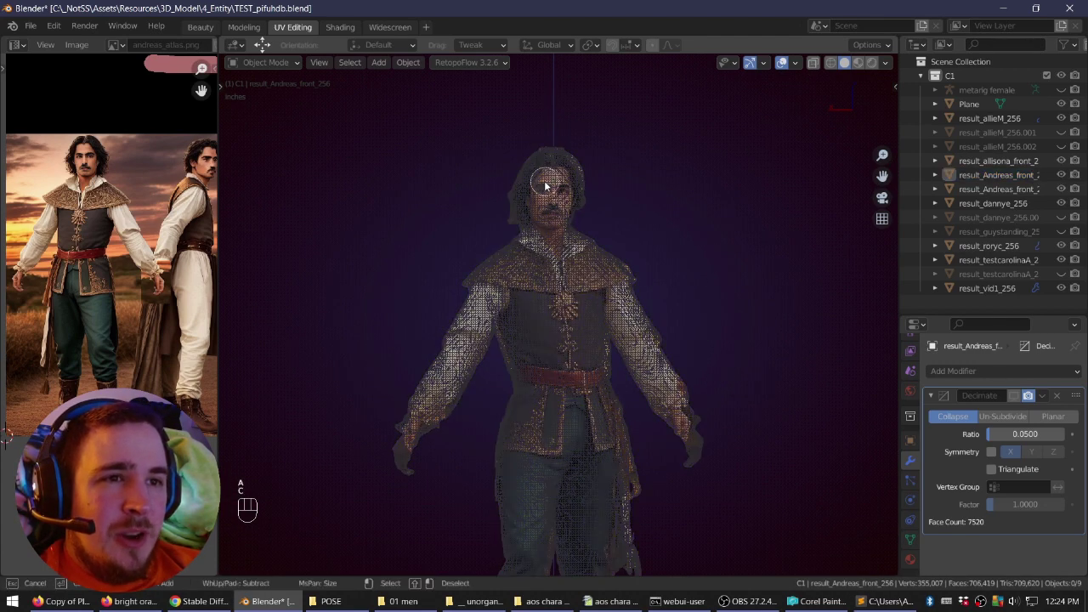
{"action": "key", "text": "Escape"}
{"action": "key", "text": "a"}
{"action": "key", "text": "a"}
{"action": "scroll", "coordinate": [559, 208], "scroll_direction": "up", "scroll_amount": 7}
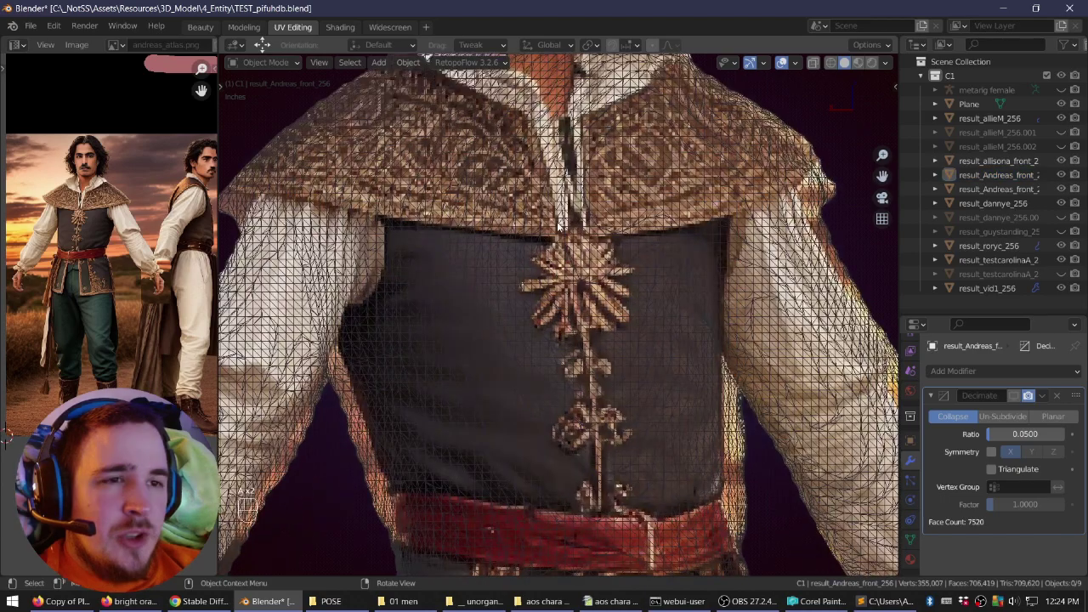
{"action": "key", "text": "alt+z"}
{"action": "key", "text": "alt+z"}
{"action": "key", "text": "c"}
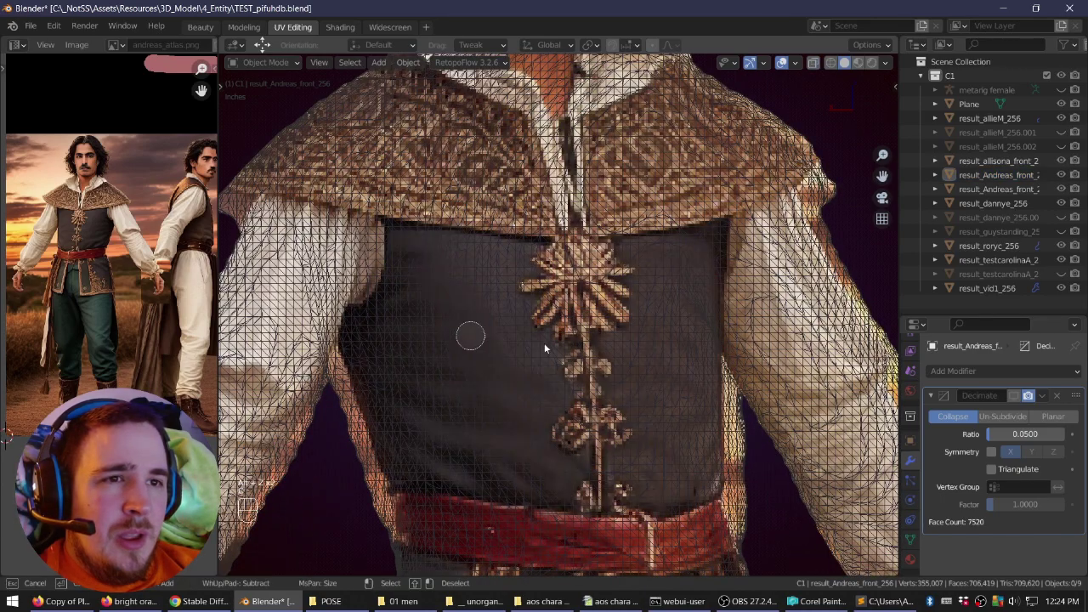
{"action": "key", "text": "Escape"}
{"action": "middle_click_drag", "start_coordinate": [469, 157], "coordinate": [521, 365], "text": "shift"}
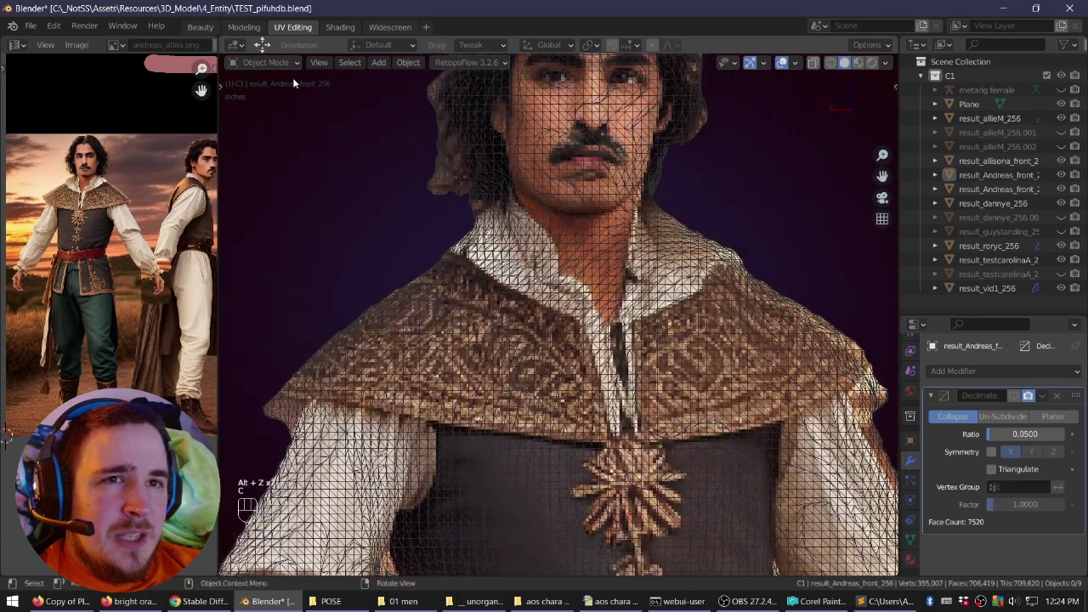
Enter Edit Mode on the original Andreas and circle-select the back-side faces of the head, neck and one shoulder.
{"action": "left_click", "coordinate": [281, 64]}
{"action": "left_click", "coordinate": [272, 94]}
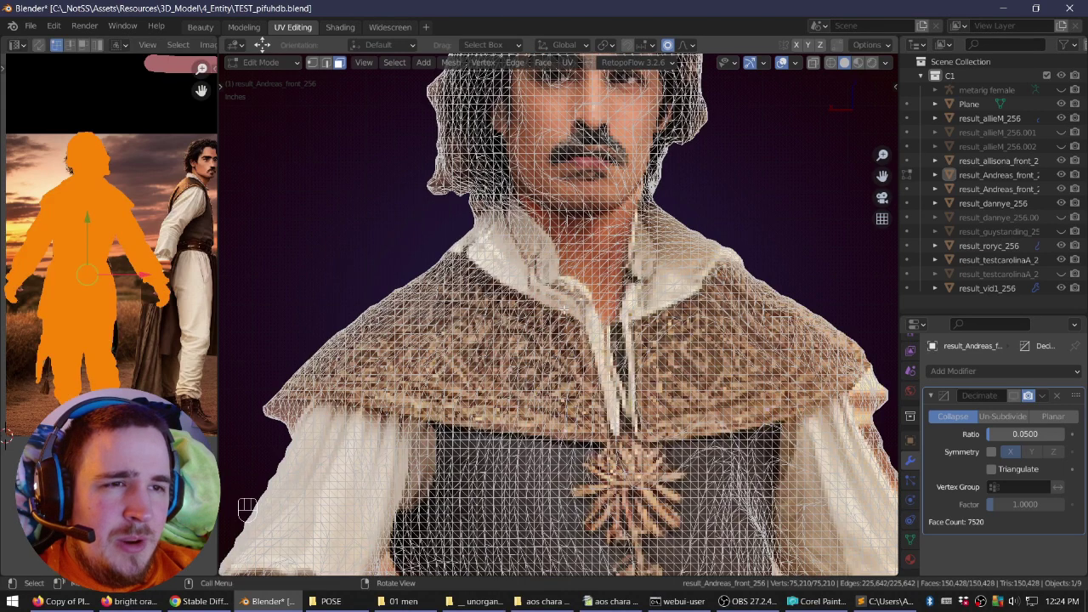
{"action": "key", "text": "a"}
{"action": "key", "text": "c"}
{"action": "scroll", "coordinate": [569, 312], "scroll_direction": "down", "scroll_amount": 6}
{"action": "left_click", "coordinate": [572, 310]}
{"action": "right_click", "coordinate": [571, 309]}
{"action": "scroll", "coordinate": [570, 298], "scroll_direction": "down", "scroll_amount": 3}
{"action": "key", "text": "c"}
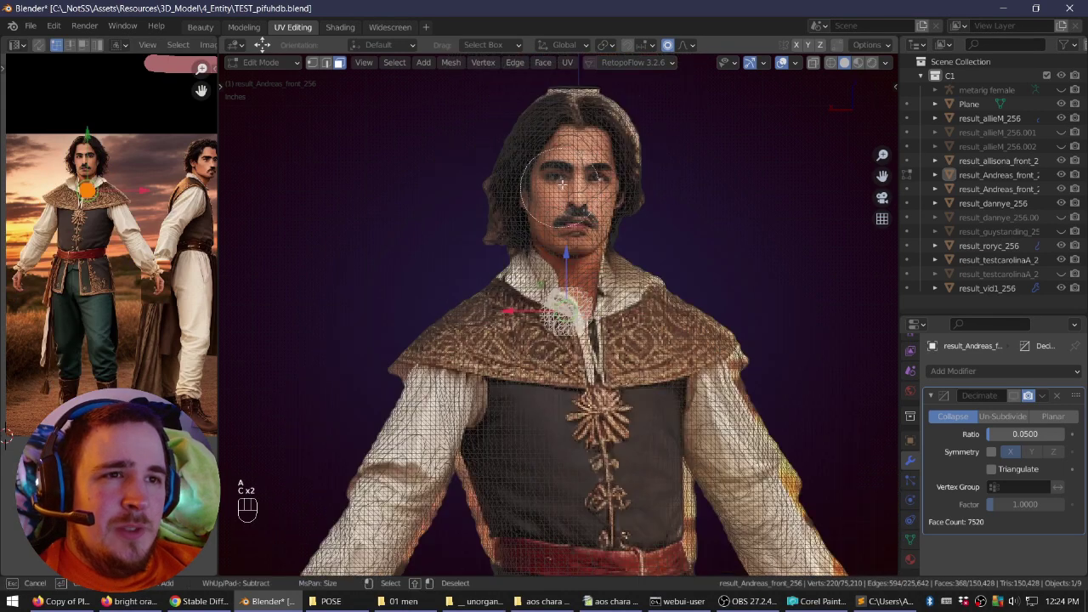
{"action": "mouse_move", "coordinate": [562, 184]}
{"action": "left_mouse_down"}
{"action": "mouse_move", "coordinate": [579, 176]}
{"action": "mouse_move", "coordinate": [564, 256]}
{"action": "mouse_move", "coordinate": [586, 194]}
{"action": "mouse_move", "coordinate": [549, 287]}
{"action": "mouse_move", "coordinate": [493, 340]}
{"action": "mouse_move", "coordinate": [504, 353]}
{"action": "left_mouse_up"}
{"action": "right_click", "coordinate": [515, 350]}
{"action": "scroll", "coordinate": [516, 350], "scroll_direction": "down", "scroll_amount": 1}
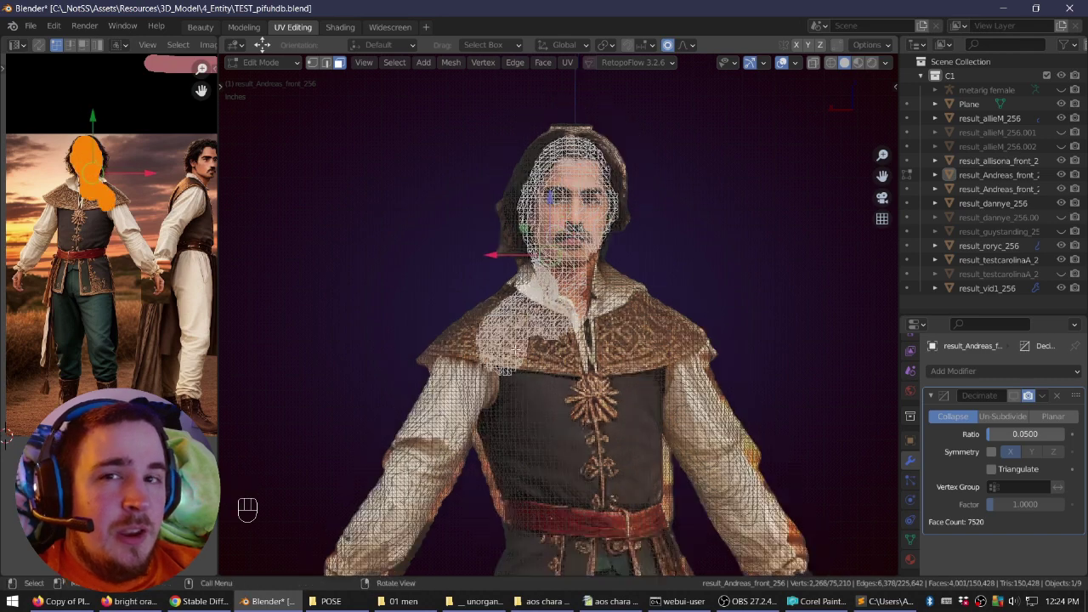
Extend the face selection over the upper back, torso and both sleeves with Circle Select.
{"action": "scroll", "coordinate": [516, 350], "scroll_direction": "down", "scroll_amount": 2}
{"action": "right_click_drag", "start_coordinate": [546, 377], "coordinate": [557, 334], "text": "shift"}
{"action": "scroll", "coordinate": [535, 313], "scroll_direction": "up", "scroll_amount": 2}
{"action": "key", "text": "c"}
{"action": "mouse_move", "coordinate": [425, 436]}
{"action": "left_mouse_down"}
{"action": "mouse_move", "coordinate": [451, 405]}
{"action": "mouse_move", "coordinate": [540, 200]}
{"action": "mouse_move", "coordinate": [589, 267]}
{"action": "mouse_move", "coordinate": [612, 361]}
{"action": "mouse_move", "coordinate": [625, 234]}
{"action": "mouse_move", "coordinate": [676, 263]}
{"action": "mouse_move", "coordinate": [655, 382]}
{"action": "left_mouse_up"}
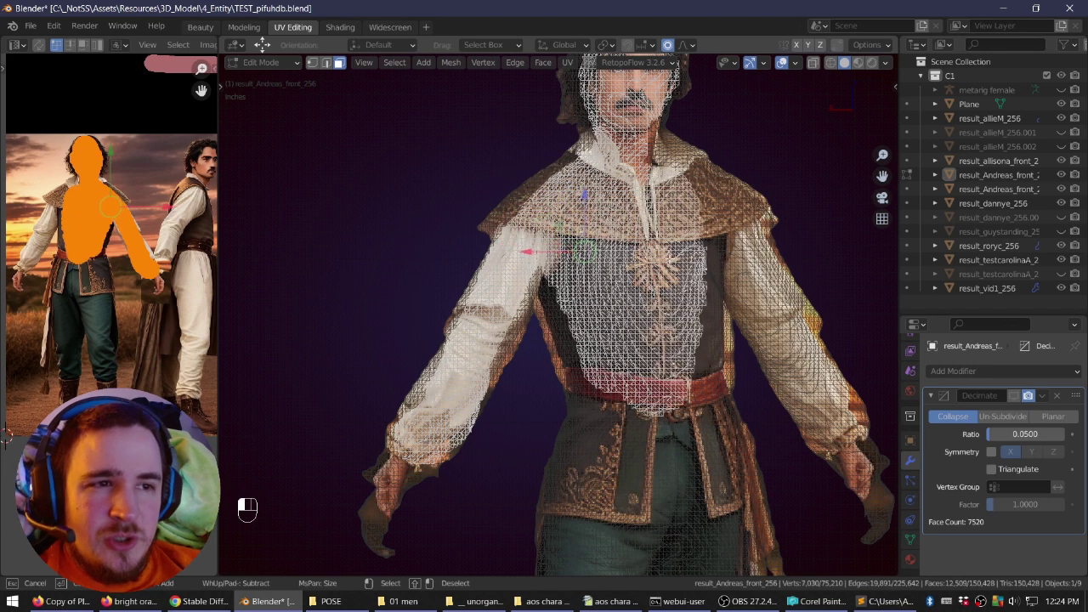
{"action": "mouse_move", "coordinate": [647, 314]}
{"action": "left_mouse_down"}
{"action": "mouse_move", "coordinate": [714, 238]}
{"action": "mouse_move", "coordinate": [706, 196]}
{"action": "mouse_move", "coordinate": [835, 415]}
{"action": "left_mouse_up"}
{"action": "right_click", "coordinate": [744, 372]}
{"action": "scroll", "coordinate": [744, 373], "scroll_direction": "down", "scroll_amount": 3}
Extend the face selection from the waist down both legs to the boot tops with Circle Select.
{"action": "middle_click_drag", "start_coordinate": [739, 376], "coordinate": [716, 262], "text": "shift"}
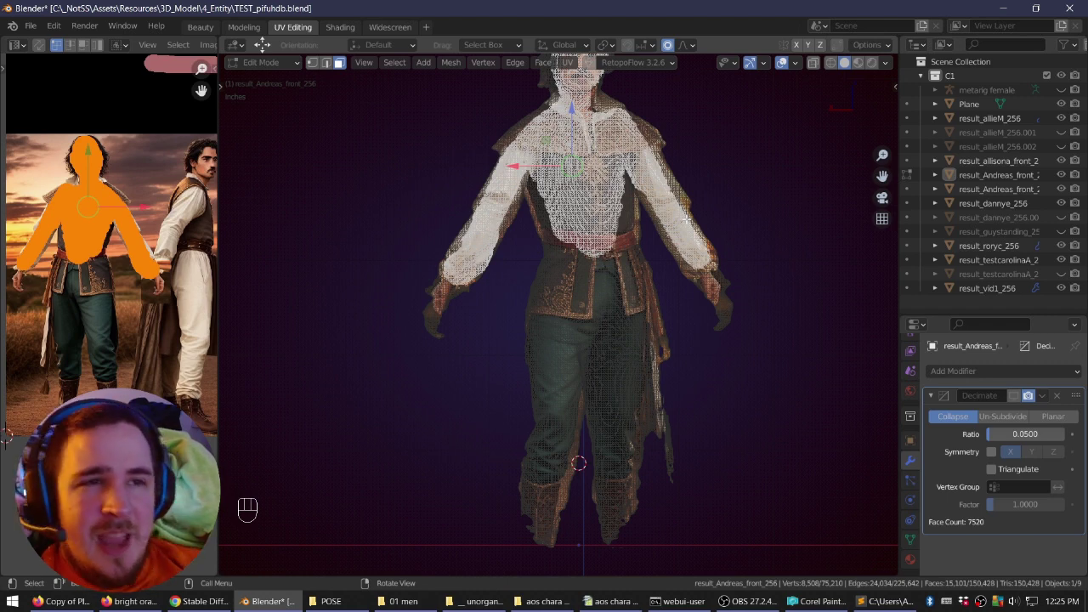
{"action": "right_click_drag", "start_coordinate": [733, 221], "coordinate": [731, 219], "text": "alt"}
{"action": "scroll", "coordinate": [606, 245], "scroll_direction": "up", "scroll_amount": 2}
{"action": "key", "text": "c"}
{"action": "mouse_move", "coordinate": [606, 245]}
{"action": "left_mouse_down"}
{"action": "mouse_move", "coordinate": [606, 230]}
{"action": "mouse_move", "coordinate": [624, 287]}
{"action": "mouse_move", "coordinate": [621, 234]}
{"action": "mouse_move", "coordinate": [643, 358]}
{"action": "mouse_move", "coordinate": [636, 531]}
{"action": "left_mouse_up"}
{"action": "mouse_move", "coordinate": [547, 510]}
{"action": "left_mouse_down"}
{"action": "mouse_move", "coordinate": [546, 520]}
{"action": "mouse_move", "coordinate": [565, 272]}
{"action": "left_mouse_up"}
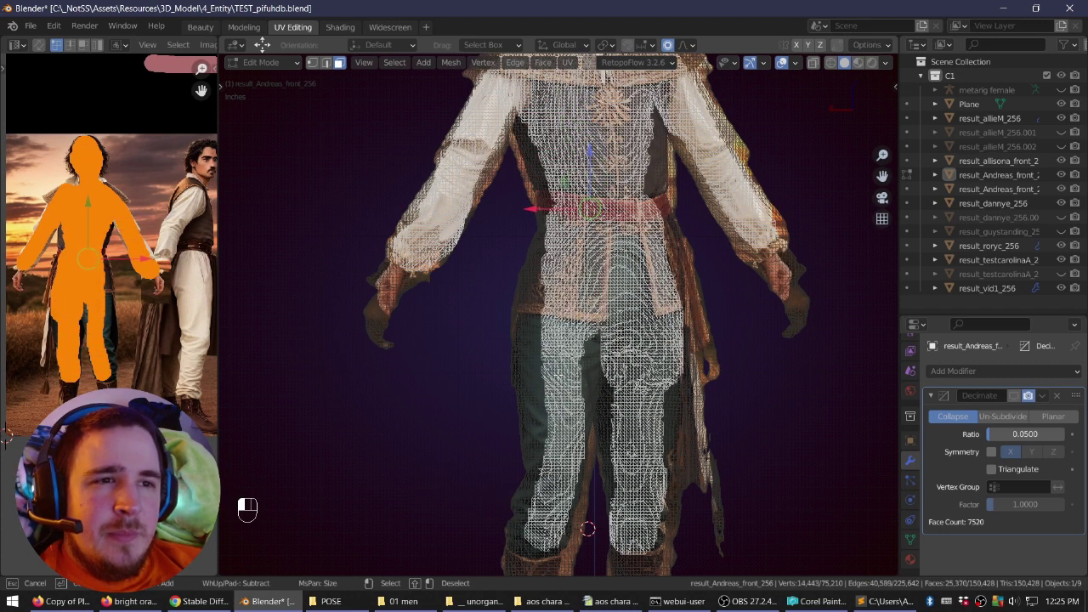
{"action": "right_click", "coordinate": [643, 285]}
Widen the UV editor and move the selected faces' UVs onto the back-view figure in the atlas.
{"action": "scroll", "coordinate": [642, 285], "scroll_direction": "down", "scroll_amount": 3}
{"action": "right_click_drag", "start_coordinate": [627, 382], "coordinate": [637, 282], "text": "shift"}
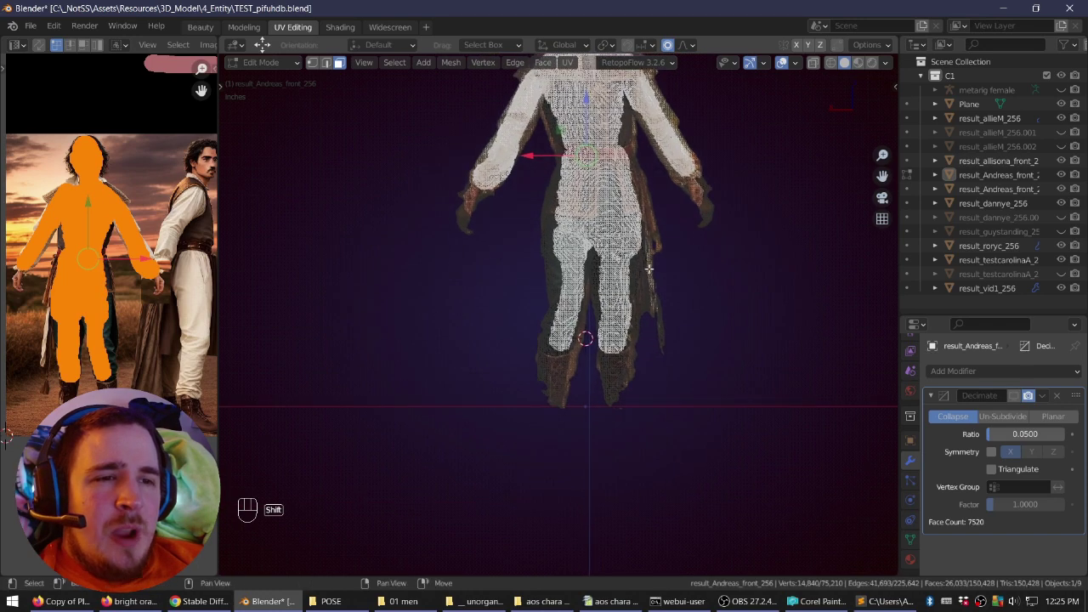
{"action": "scroll", "coordinate": [637, 282], "scroll_direction": "up", "scroll_amount": 1}
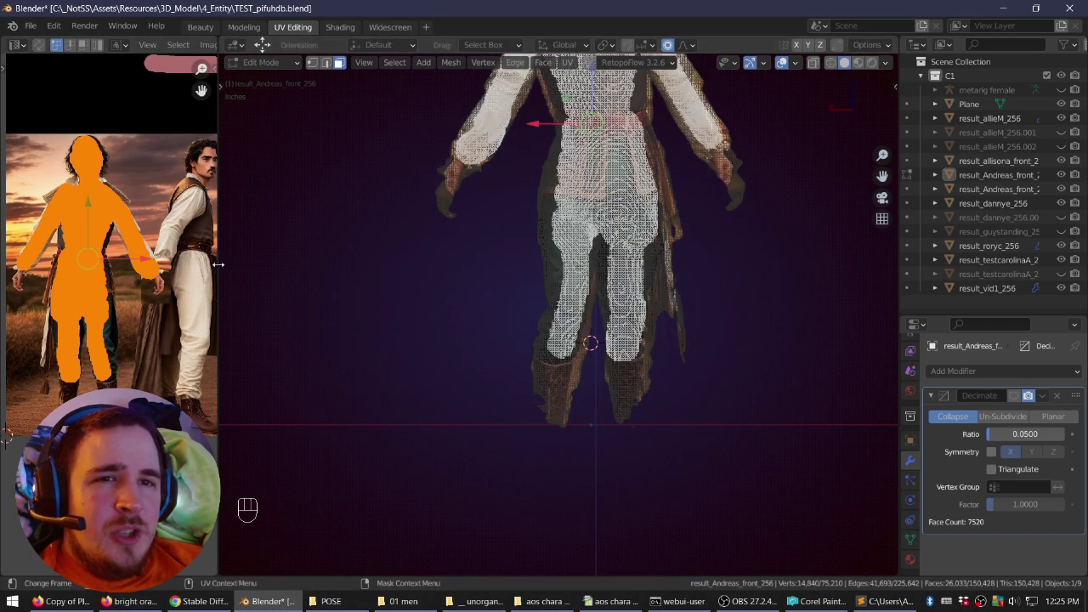
{"action": "left_click_drag", "start_coordinate": [218, 264], "coordinate": [533, 273]}
{"action": "key", "text": "g"}
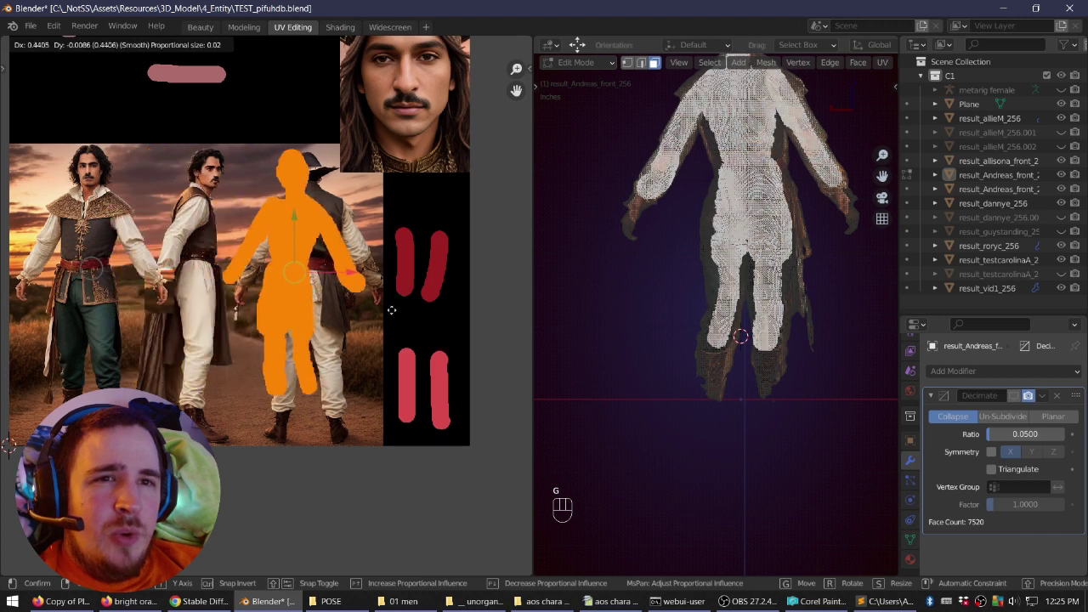
{"action": "left_click", "coordinate": [392, 309]}
Try to shift the leg UVs onto the back-view figure's trousers using proportional editing.
{"action": "scroll", "coordinate": [391, 309], "scroll_direction": "up", "scroll_amount": 2}
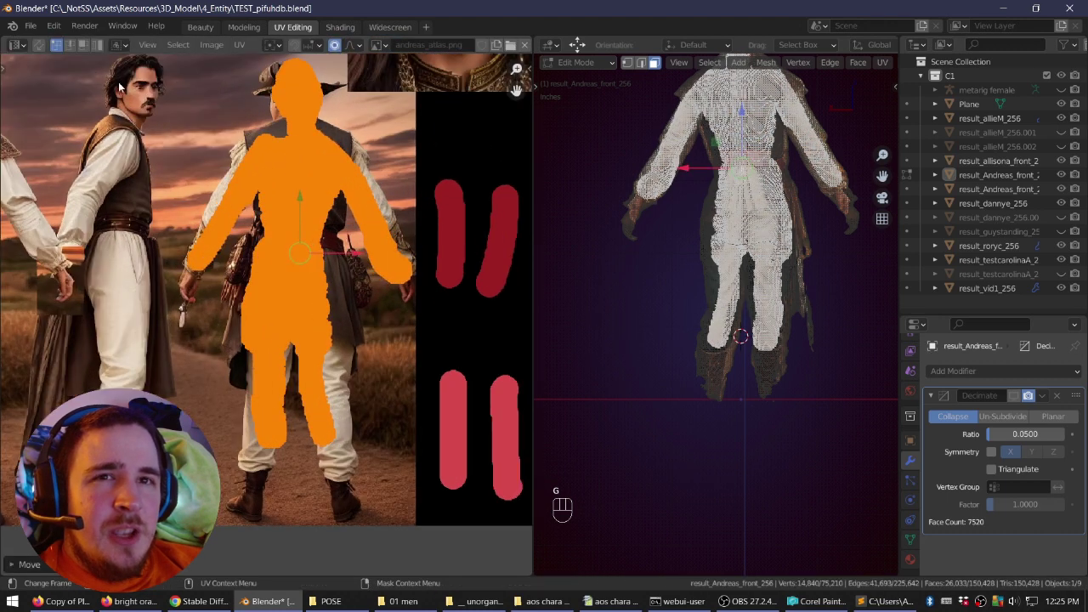
{"action": "left_click", "coordinate": [323, 376]}
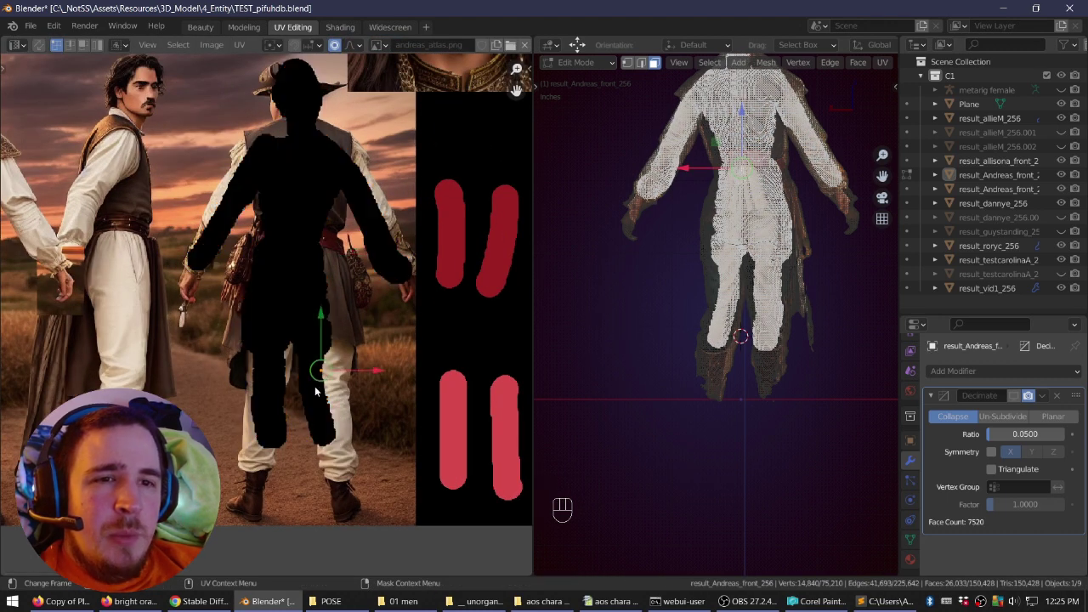
{"action": "key", "text": "g"}
{"action": "left_click", "coordinate": [326, 387]}
{"action": "scroll", "coordinate": [326, 374], "scroll_direction": "up", "scroll_amount": 5}
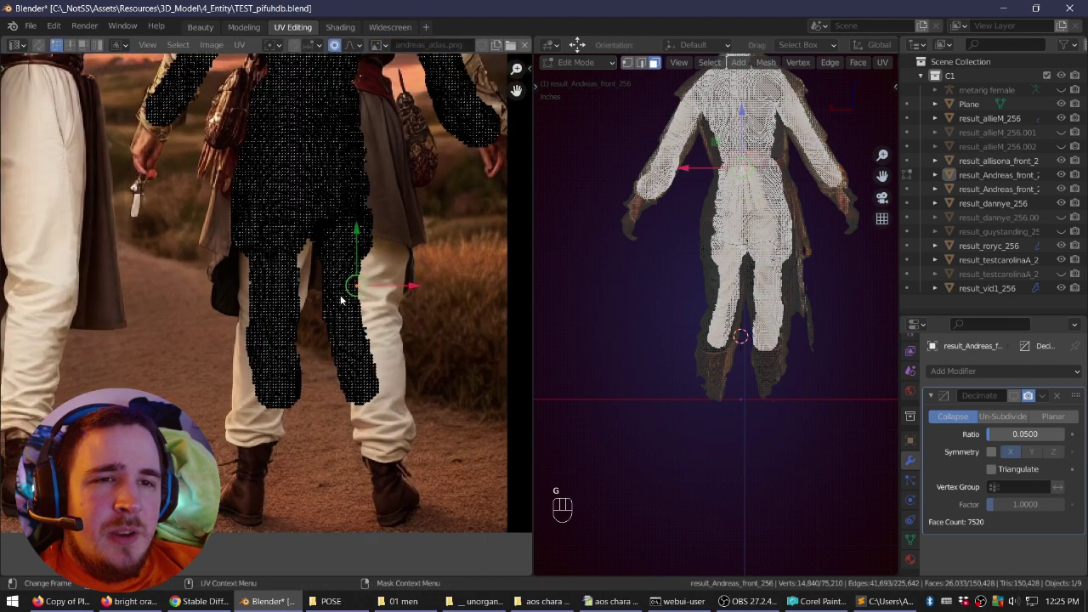
{"action": "key", "text": "g"}
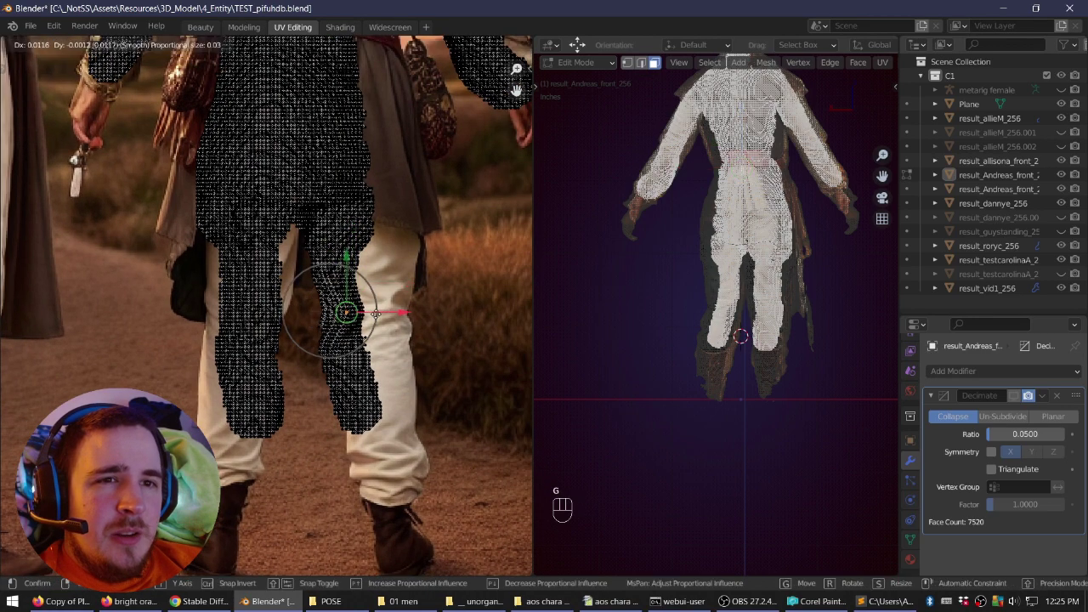
{"action": "right_click", "coordinate": [323, 263]}
{"action": "left_click_drag", "start_coordinate": [215, 222], "coordinate": [474, 482]}
{"action": "key", "text": "g"}
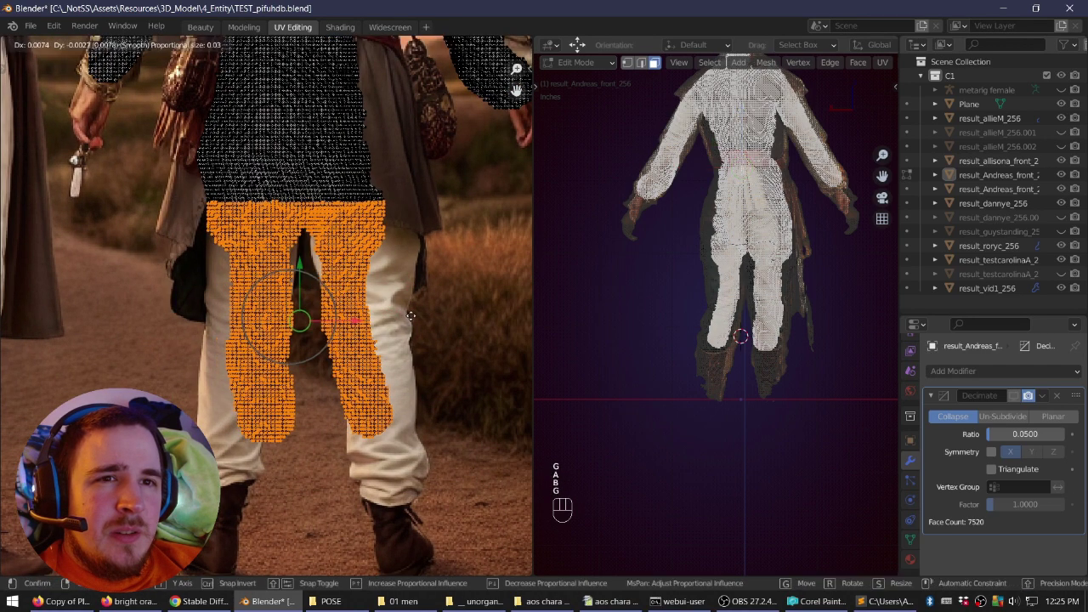
{"action": "right_click", "coordinate": [405, 317]}
{"action": "scroll", "coordinate": [394, 239], "scroll_direction": "down", "scroll_amount": 5}
Select all the displayed UVs, scale them up slightly and reposition them over the back-view figure.
{"action": "key", "text": "a"}
{"action": "key", "text": "g"}
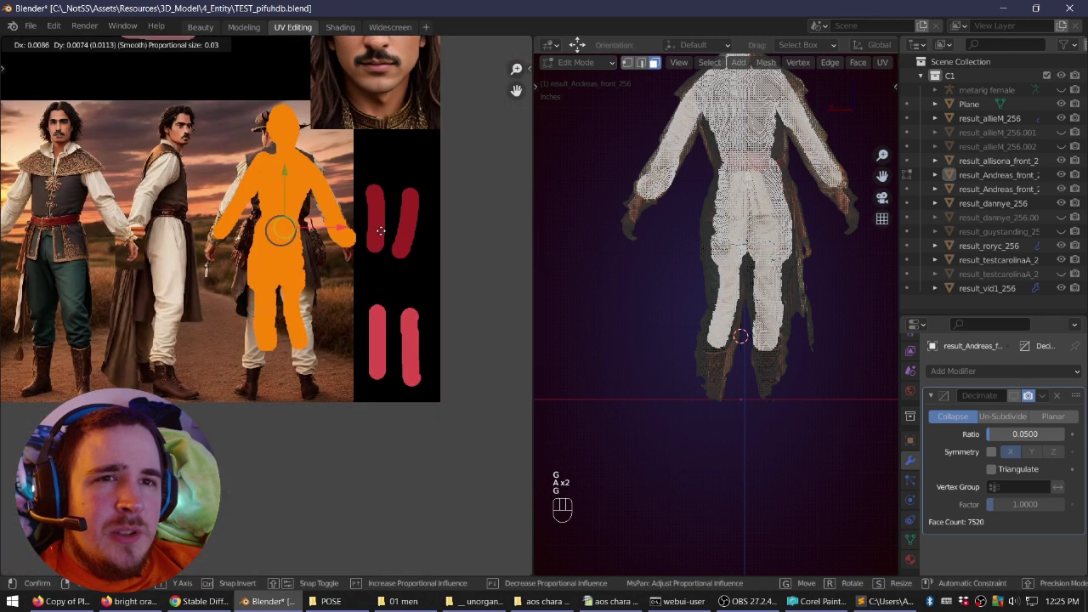
{"action": "key", "text": "s"}
{"action": "left_click", "coordinate": [403, 232]}
{"action": "key", "text": "g"}
{"action": "left_click", "coordinate": [401, 236]}
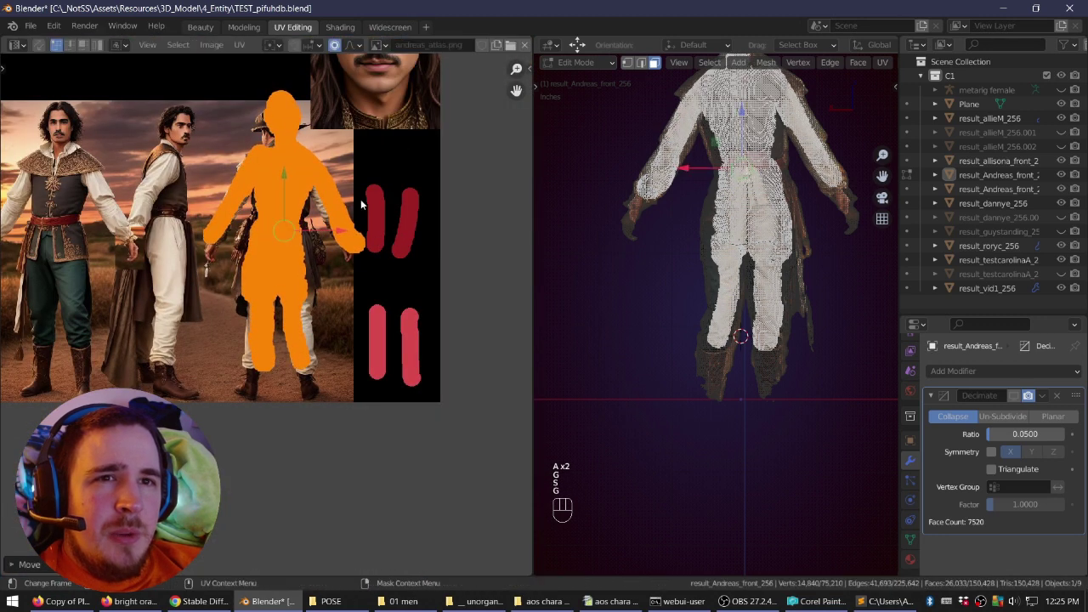
Shift the neck and head UVs down onto the back-view figure's neck and hat using proportional editing.
{"action": "key", "text": "alt+a"}
{"action": "left_click", "coordinate": [292, 146]}
{"action": "key", "text": "g"}
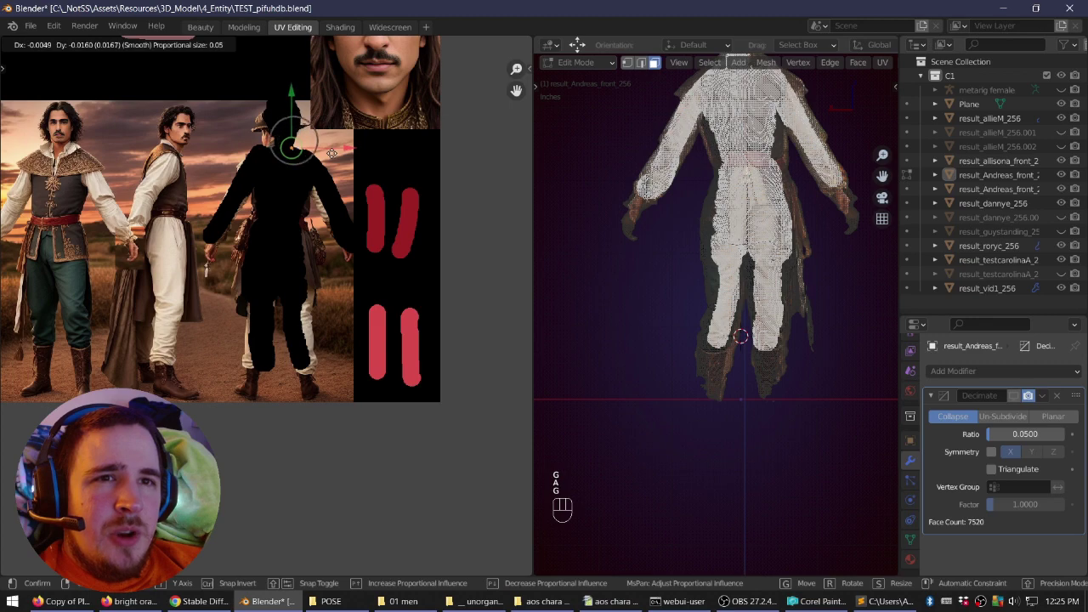
{"action": "left_click", "coordinate": [329, 153]}
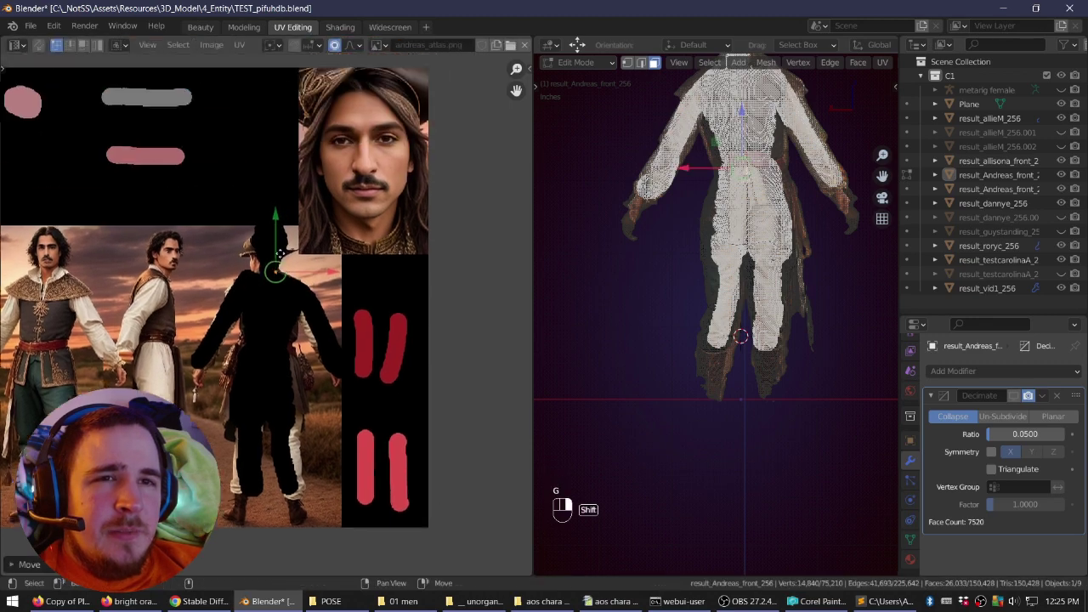
{"action": "scroll", "coordinate": [289, 119], "scroll_direction": "up", "scroll_amount": 6}
{"action": "key", "text": "g"}
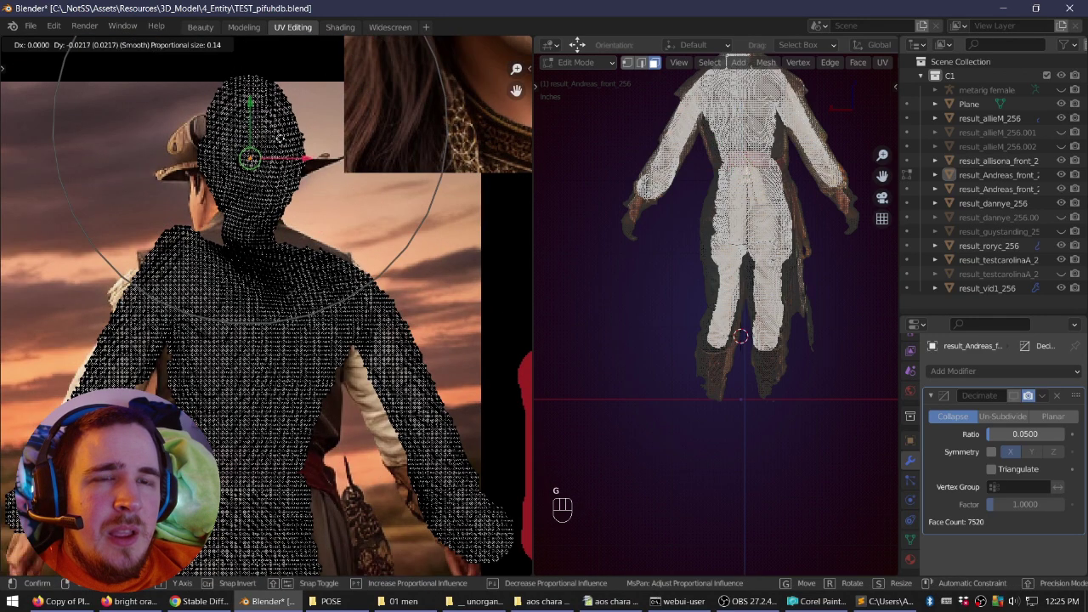
{"action": "right_click", "coordinate": [277, 146]}
{"action": "middle_click_drag", "start_coordinate": [266, 124], "coordinate": [288, 173], "text": "shift"}
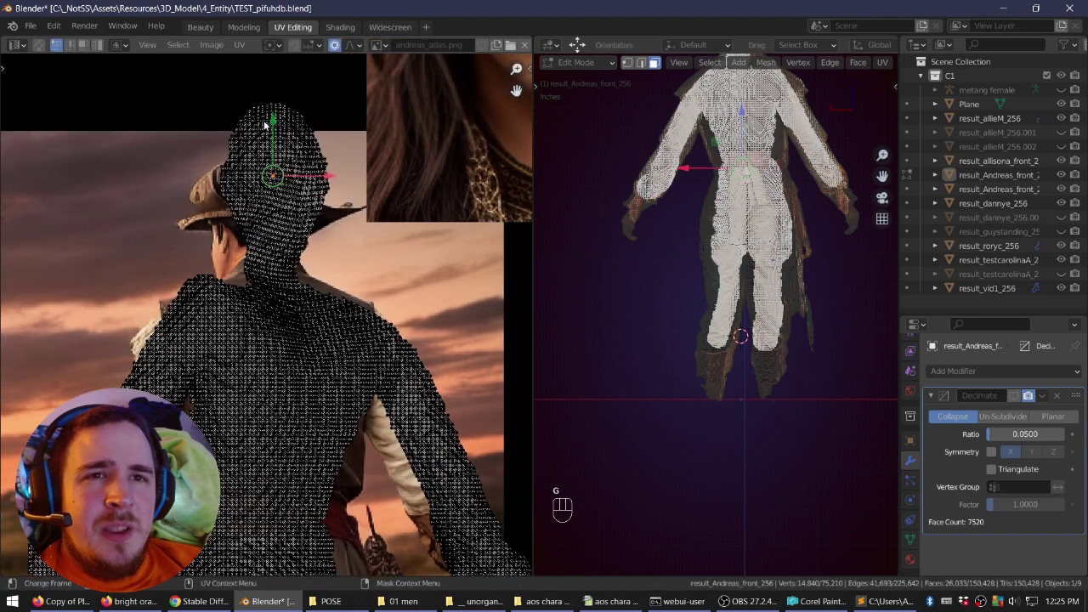
{"action": "key", "text": "g"}
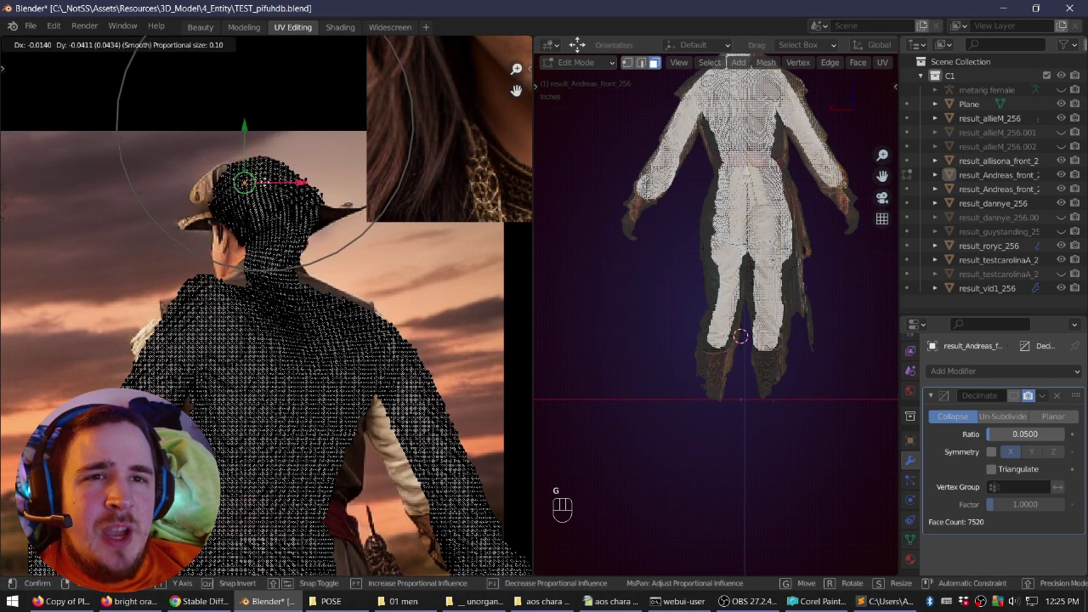
{"action": "left_click", "coordinate": [267, 191]}
Nudge the UVs at the back of the head and the neck to fit the back-view figure.
{"action": "left_click", "coordinate": [279, 240]}
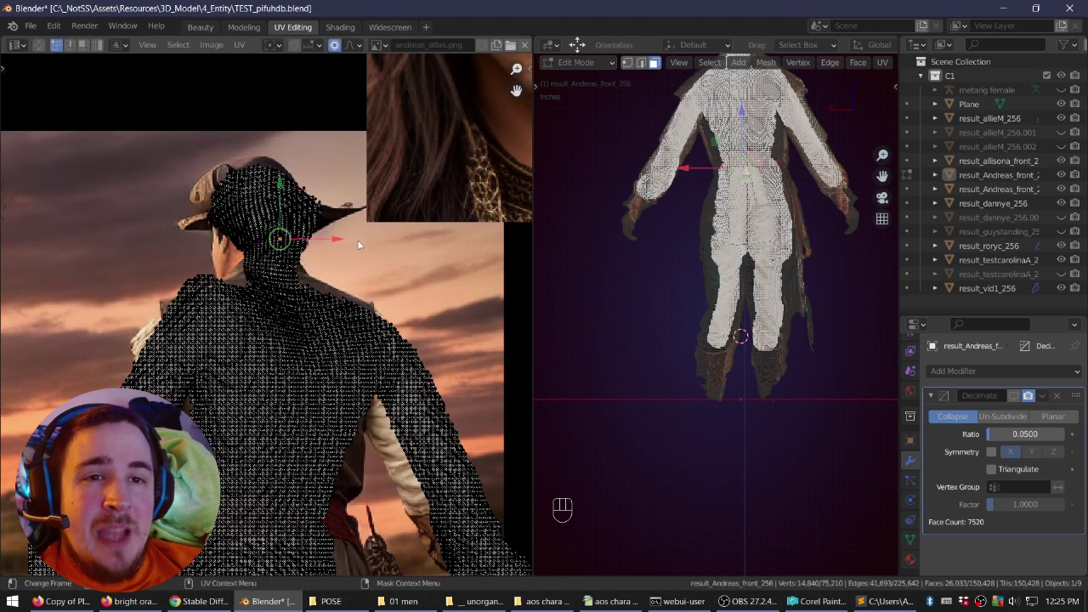
{"action": "key", "text": "g"}
{"action": "left_click", "coordinate": [351, 245]}
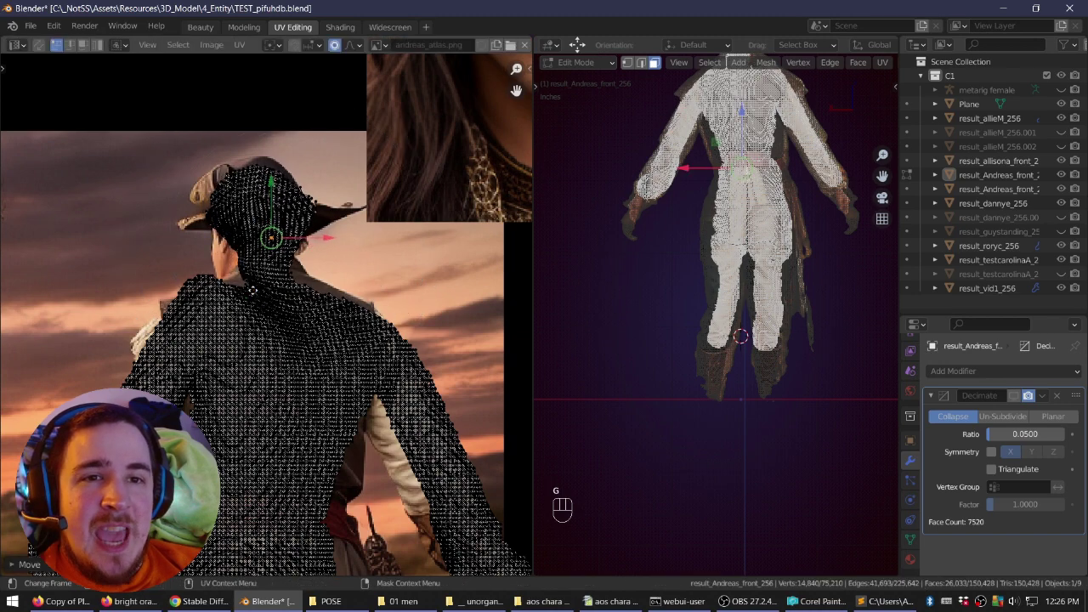
{"action": "left_click", "coordinate": [251, 290]}
{"action": "key", "text": "g"}
{"action": "left_click", "coordinate": [237, 280]}
Shift the right inner-thigh UVs outward over the back-view figure's trousers with a smaller proportional falloff.
{"action": "scroll", "coordinate": [261, 311], "scroll_direction": "down", "scroll_amount": 3}
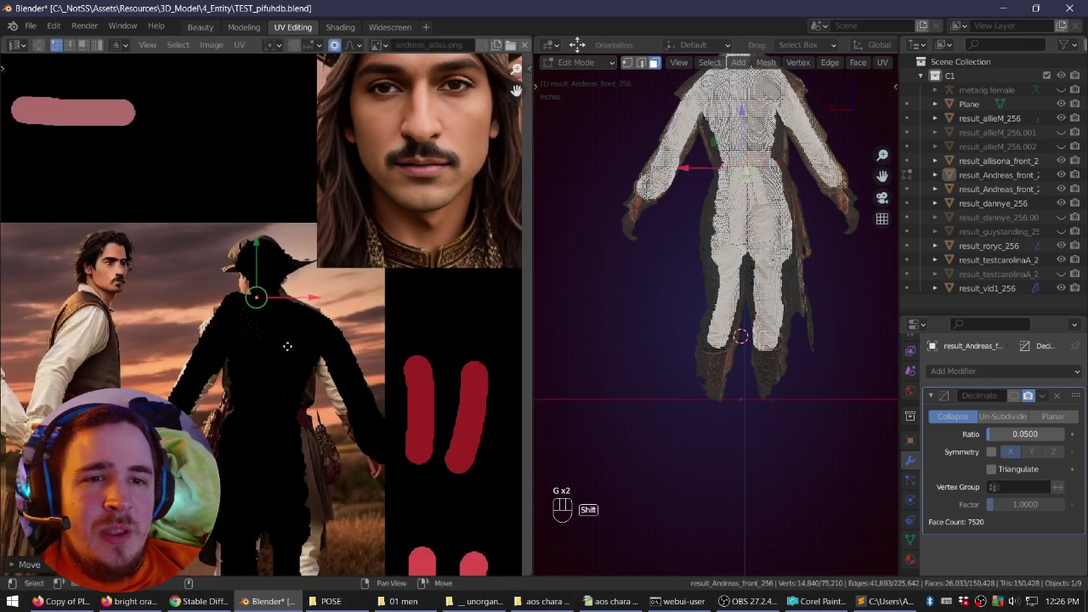
{"action": "middle_click_drag", "start_coordinate": [287, 347], "coordinate": [303, 153], "text": "shift"}
{"action": "scroll", "coordinate": [294, 318], "scroll_direction": "up", "scroll_amount": 1}
{"action": "left_click", "coordinate": [310, 337]}
{"action": "key", "text": "g"}
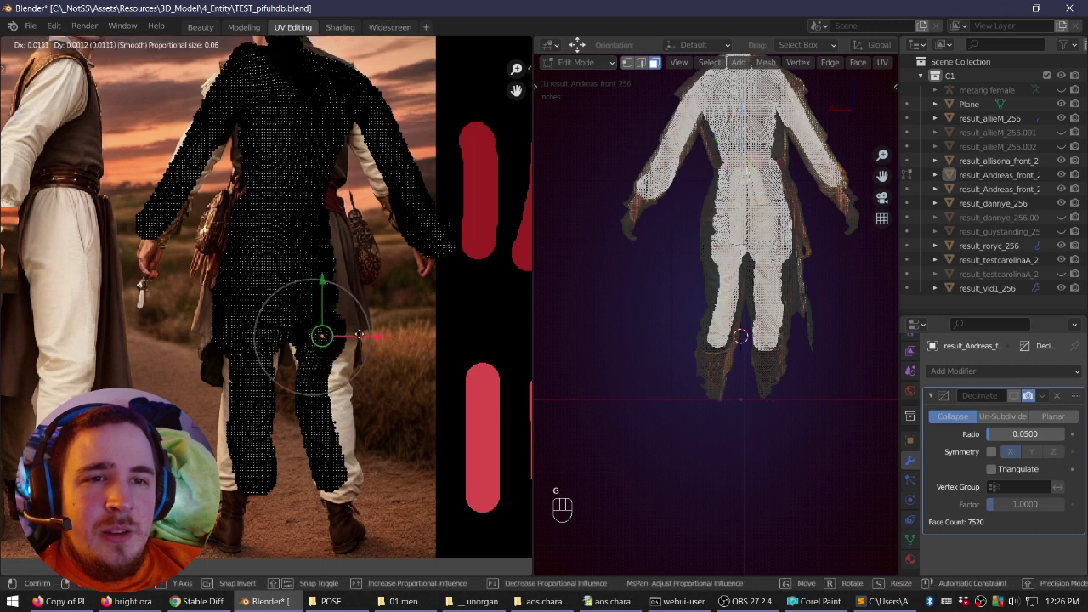
{"action": "scroll", "coordinate": [355, 339], "scroll_direction": "down", "scroll_amount": 9}
{"action": "right_click", "coordinate": [359, 340]}
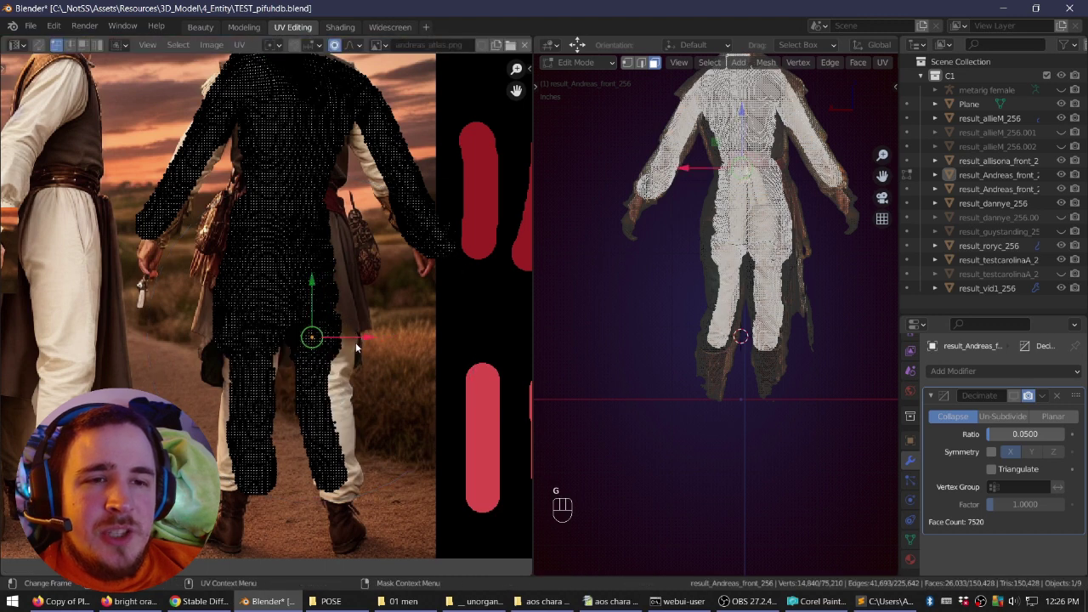
{"action": "key", "text": "g"}
{"action": "left_click", "coordinate": [369, 342]}
Move the right hip and lower-leg UVs outward onto the back-view figure's coat and trouser leg.
{"action": "left_click", "coordinate": [332, 294]}
{"action": "key", "text": "g"}
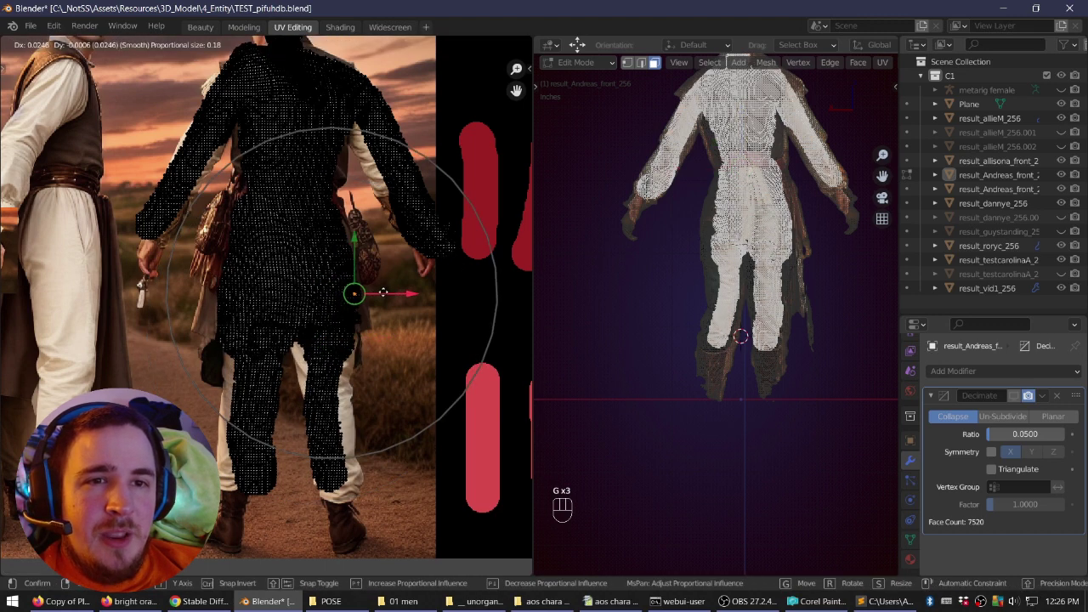
{"action": "left_click", "coordinate": [383, 292]}
{"action": "key", "text": "g"}
{"action": "scroll", "coordinate": [362, 423], "scroll_direction": "up", "scroll_amount": 2}
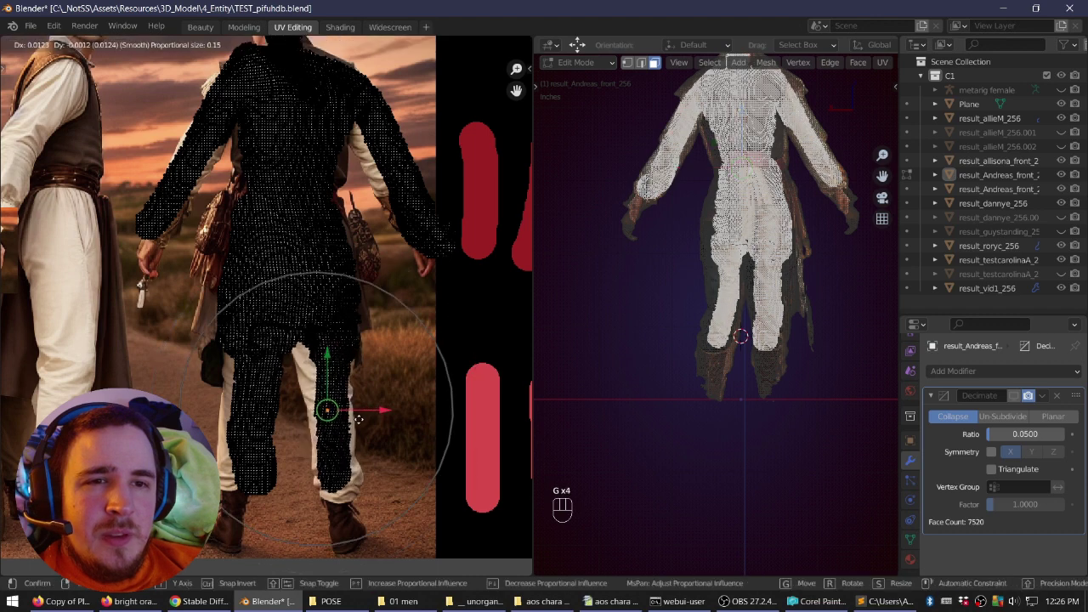
{"action": "left_click", "coordinate": [363, 424]}
Adjust the left leg's UVs along the back-view figure's left trouser leg using proportional editing.
{"action": "left_click", "coordinate": [262, 414]}
{"action": "key", "text": "g"}
{"action": "left_click", "coordinate": [247, 409]}
{"action": "left_click", "coordinate": [260, 484]}
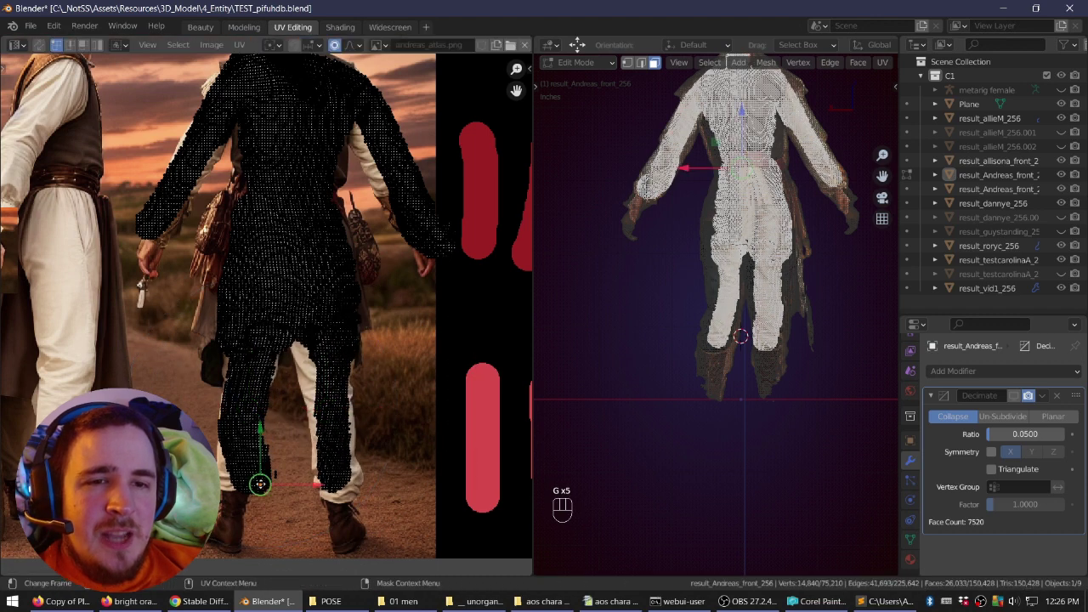
{"action": "key", "text": "g"}
{"action": "left_click", "coordinate": [240, 414]}
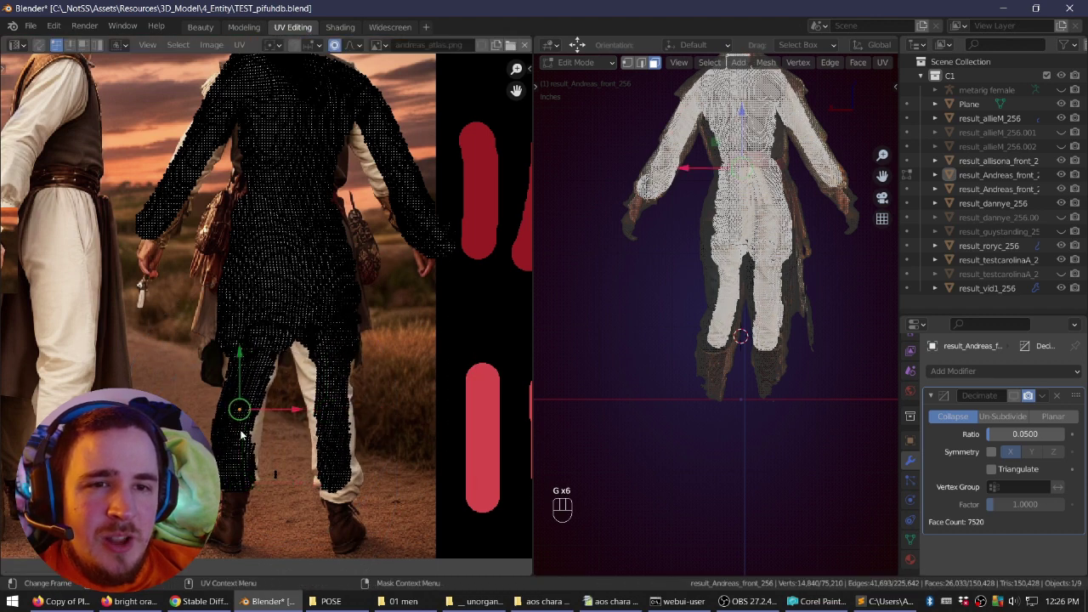
{"action": "key", "text": "g"}
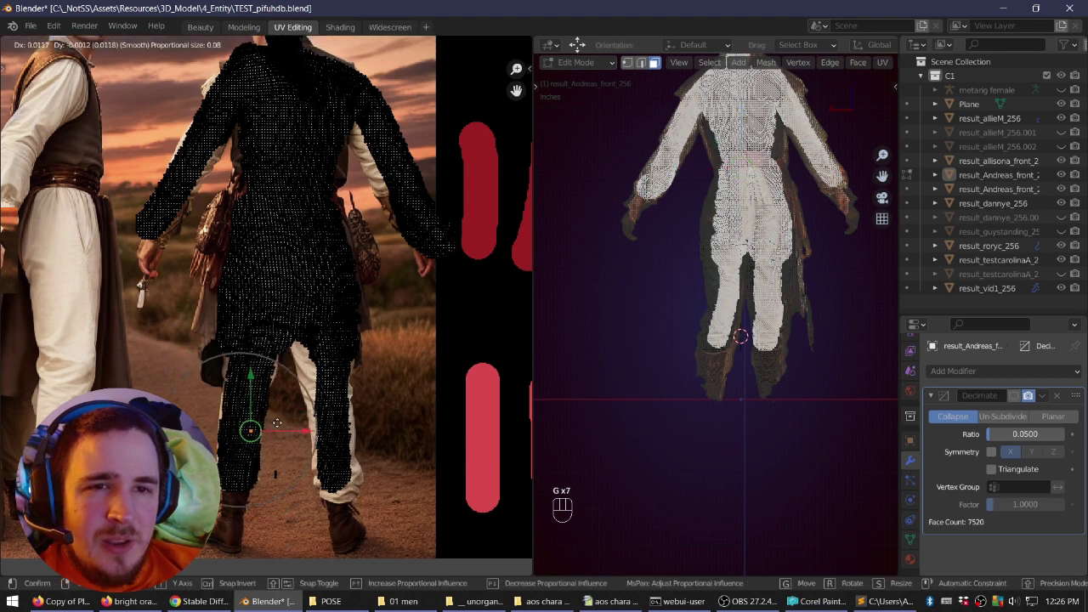
{"action": "left_click", "coordinate": [274, 420]}
Pull the UVs of both arms inward onto the back-view figure's sleeves and forearms.
{"action": "key", "text": "g"}
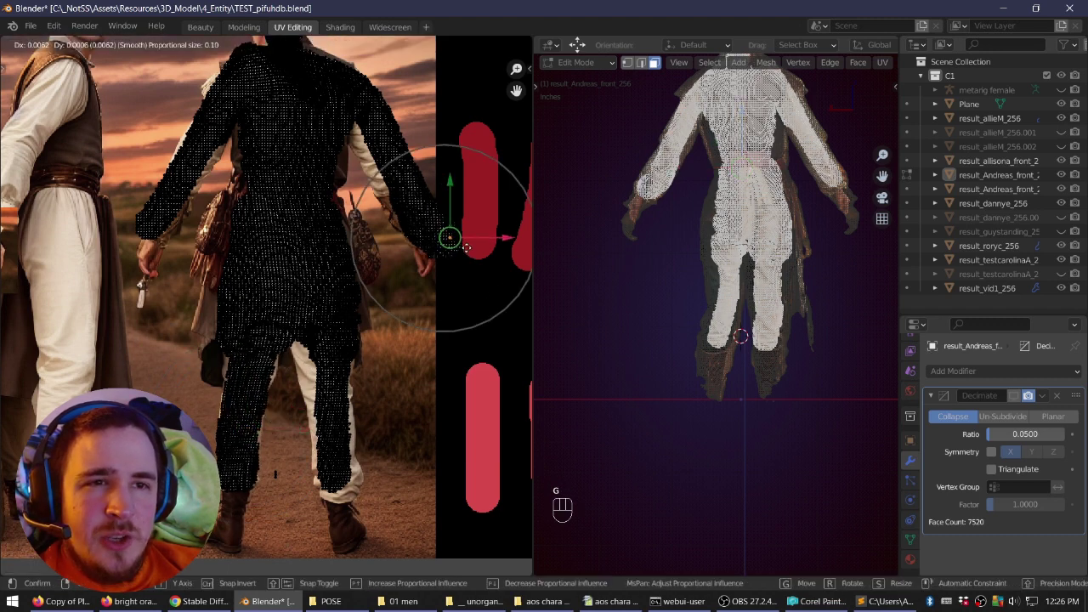
{"action": "left_click", "coordinate": [447, 230]}
{"action": "left_click", "coordinate": [390, 137]}
{"action": "key", "text": "g"}
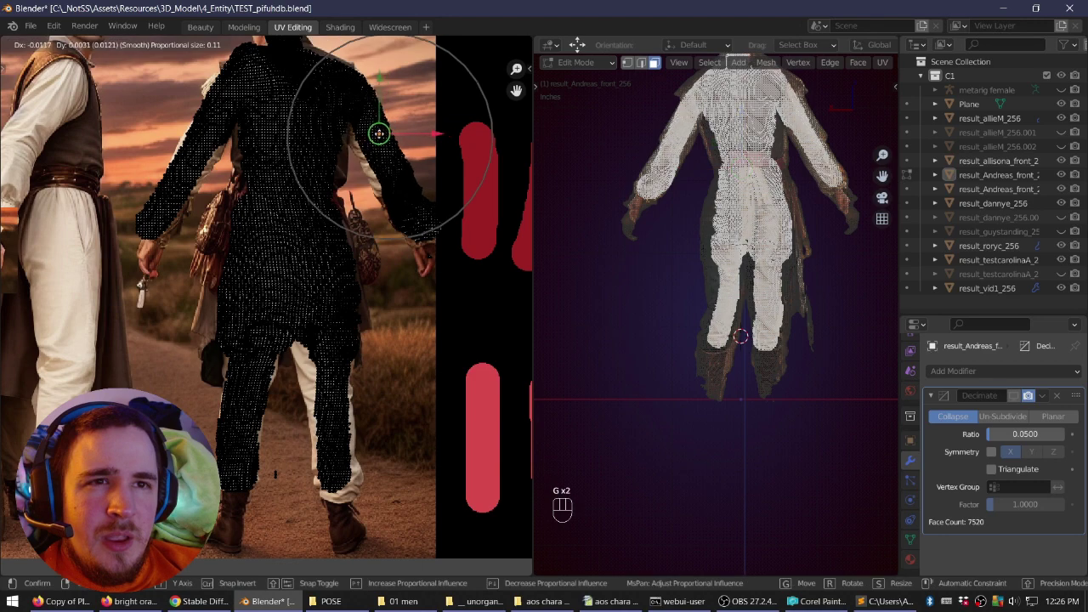
{"action": "left_click", "coordinate": [378, 134]}
{"action": "left_click", "coordinate": [154, 233]}
{"action": "key", "text": "g"}
{"action": "left_click", "coordinate": [182, 210]}
{"action": "scroll", "coordinate": [264, 311], "scroll_direction": "down", "scroll_amount": 1}
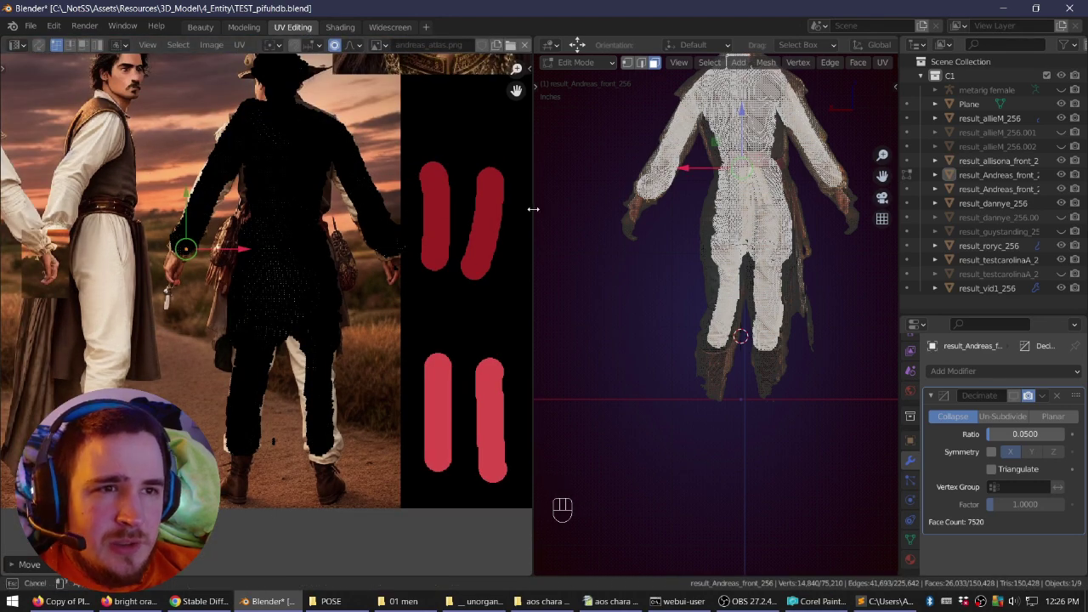
Enlarge the 3D viewport, return the character to Object Mode and turn off the wireframe overlay.
{"action": "left_click_drag", "start_coordinate": [533, 211], "coordinate": [107, 212]}
{"action": "middle_click_drag", "start_coordinate": [476, 340], "coordinate": [600, 385]}
{"action": "key", "text": "Tab"}
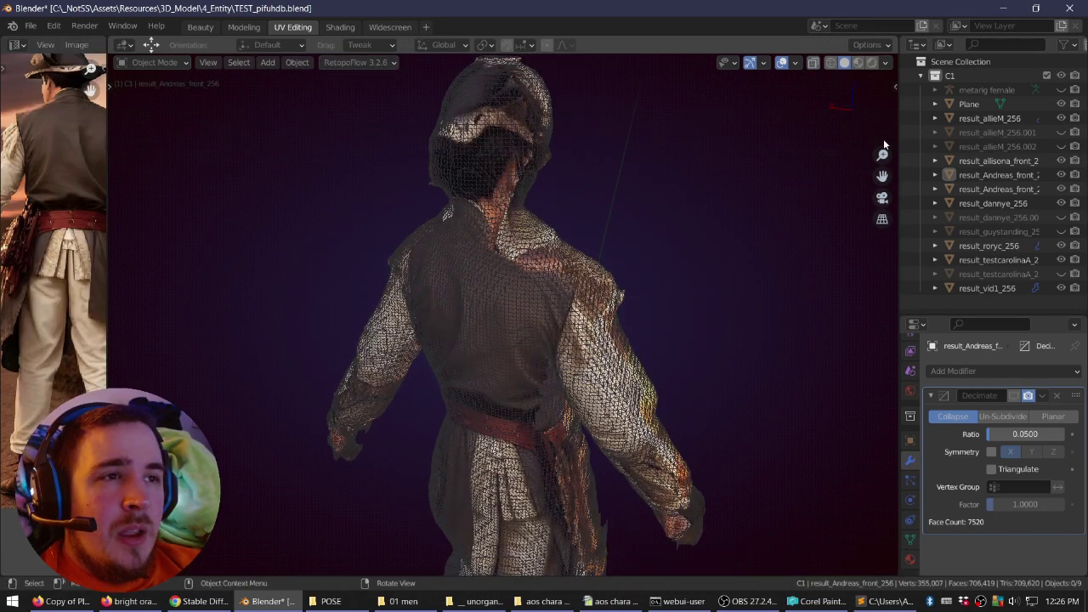
{"action": "left_click", "coordinate": [797, 63]}
{"action": "left_click", "coordinate": [702, 297]}
Examine the textured character's face, sides and front for stretched texture and compare them with the atlas.
{"action": "middle_click_drag", "start_coordinate": [654, 272], "coordinate": [722, 311]}
{"action": "scroll", "coordinate": [598, 330], "scroll_direction": "up", "scroll_amount": 8}
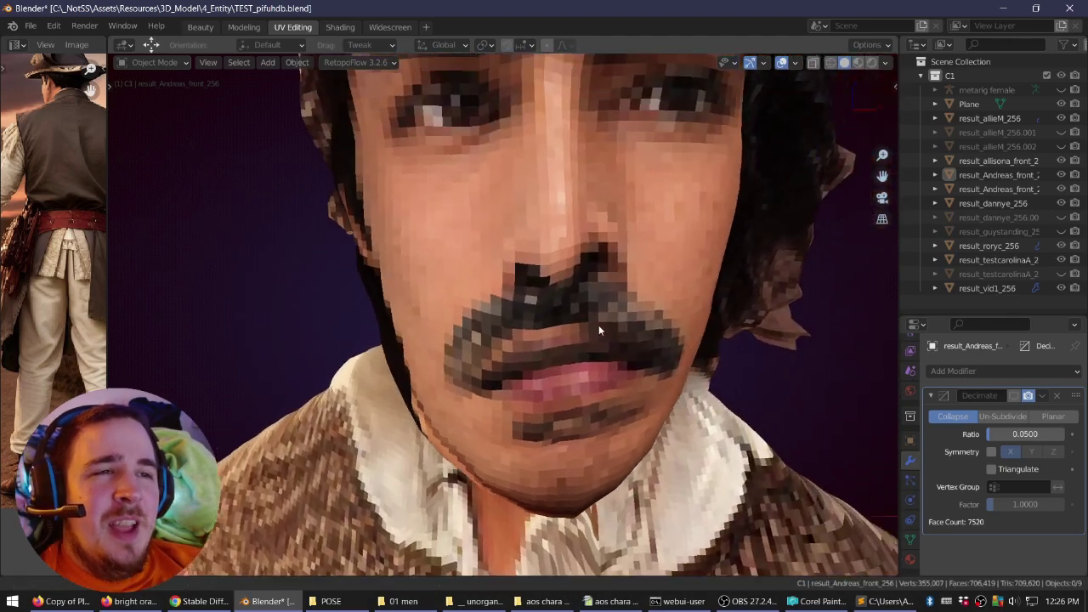
{"action": "scroll", "coordinate": [598, 330], "scroll_direction": "down", "scroll_amount": 4}
{"action": "mouse_move", "coordinate": [570, 341]}
{"action": "middle_mouse_down"}
{"action": "mouse_move", "coordinate": [536, 321]}
{"action": "mouse_move", "coordinate": [420, 314]}
{"action": "mouse_move", "coordinate": [527, 345]}
{"action": "mouse_move", "coordinate": [692, 352]}
{"action": "mouse_move", "coordinate": [557, 327]}
{"action": "middle_mouse_up"}
{"action": "scroll", "coordinate": [420, 315], "scroll_direction": "down", "scroll_amount": 3}
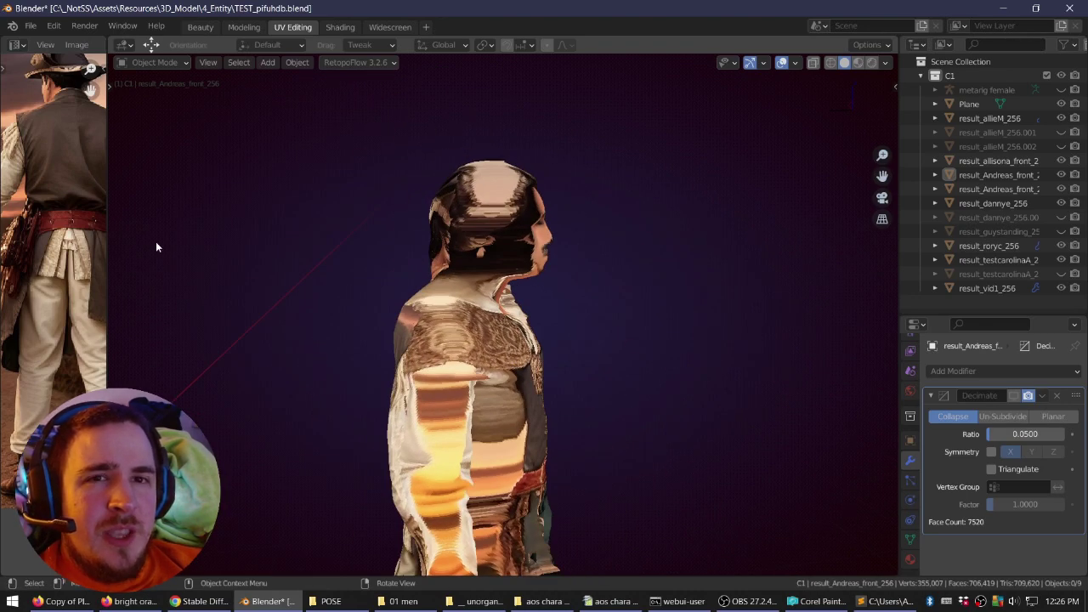
{"action": "middle_click_drag", "start_coordinate": [426, 239], "coordinate": [398, 205]}
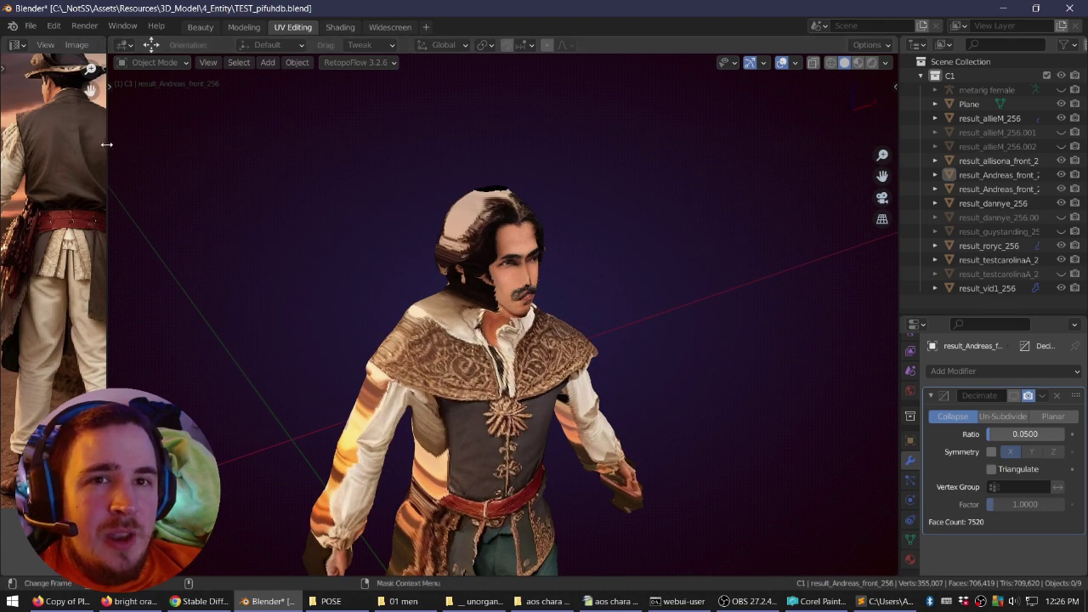
{"action": "left_click_drag", "start_coordinate": [106, 145], "coordinate": [608, 211]}
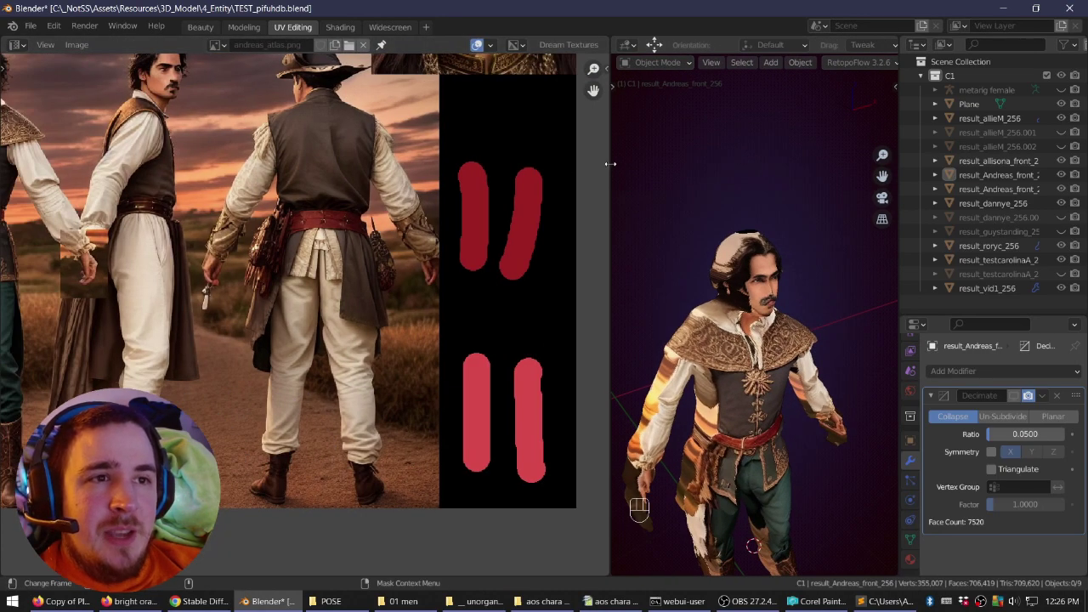
{"action": "left_click_drag", "start_coordinate": [609, 163], "coordinate": [209, 163]}
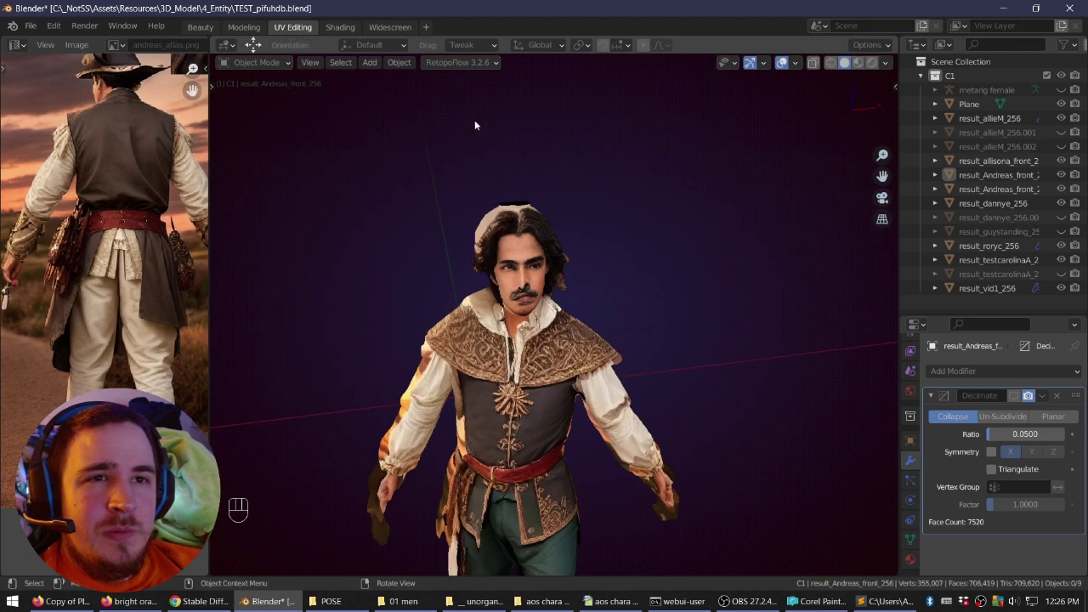
Switch the character to Texture Paint mode and set andreas_atlas.png as the paint canvas image.
{"action": "left_click", "coordinate": [255, 62]}
{"action": "left_click", "coordinate": [255, 153]}
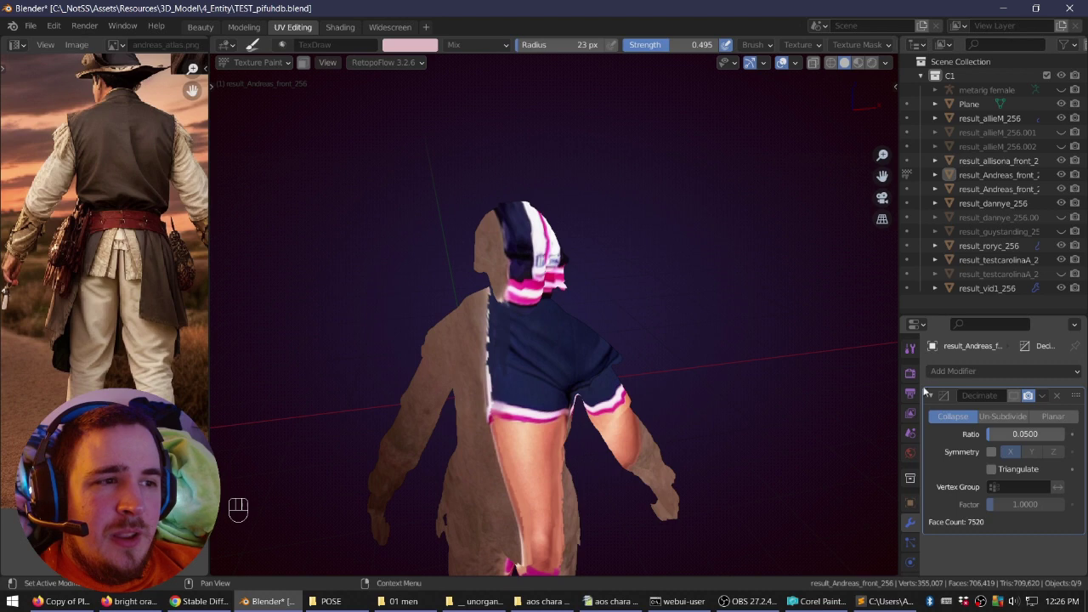
{"action": "left_click", "coordinate": [913, 355]}
{"action": "left_click", "coordinate": [936, 418]}
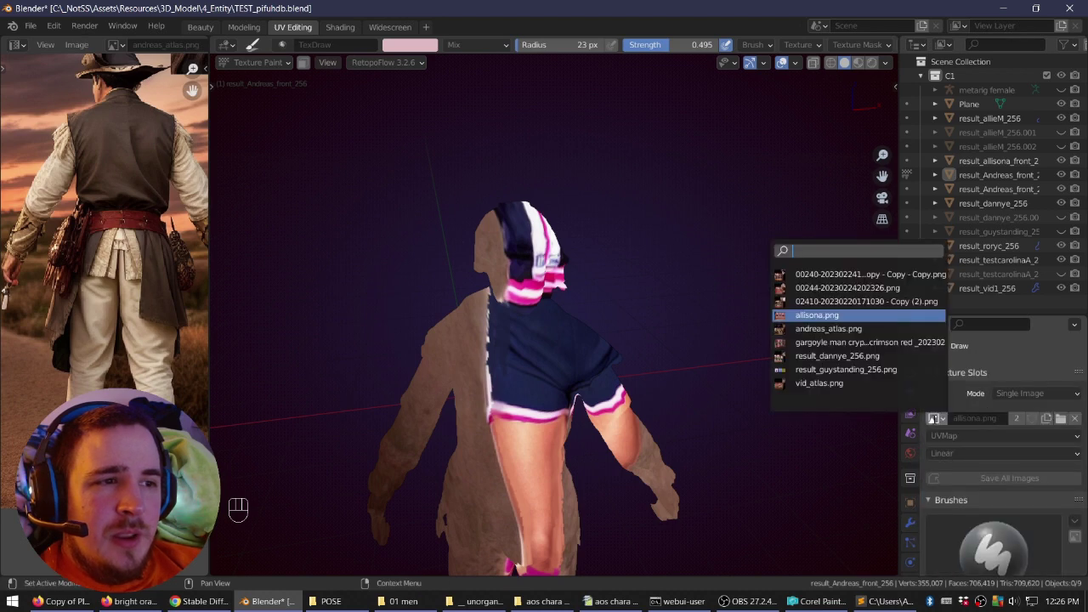
{"action": "left_click", "coordinate": [829, 328]}
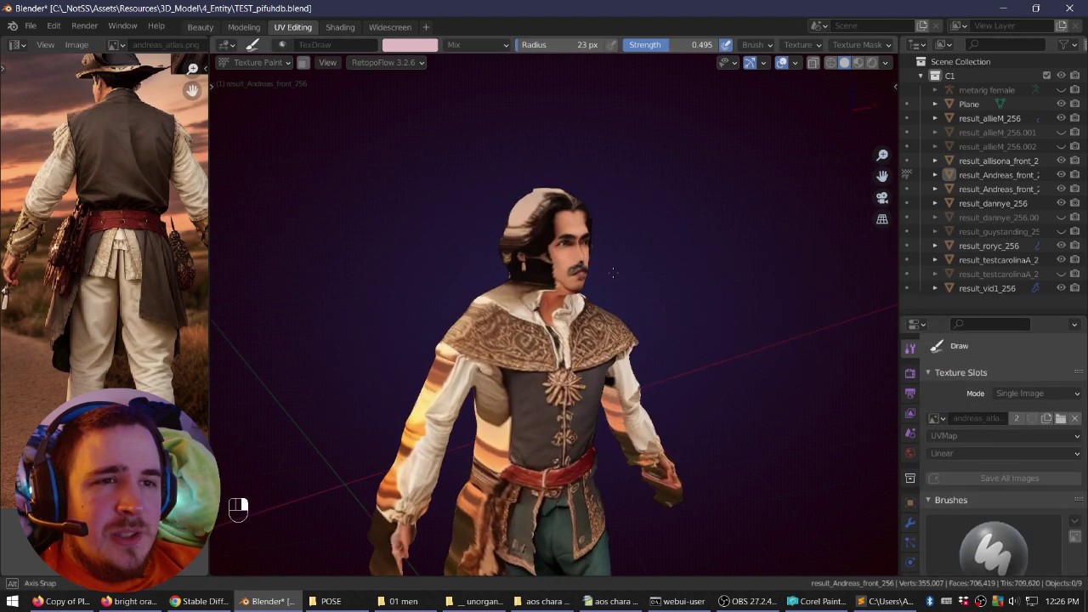
Leave Texture Paint and put the character into Edit Mode with no faces selected, seen from its right side.
{"action": "middle_click_drag", "start_coordinate": [612, 273], "coordinate": [562, 276]}
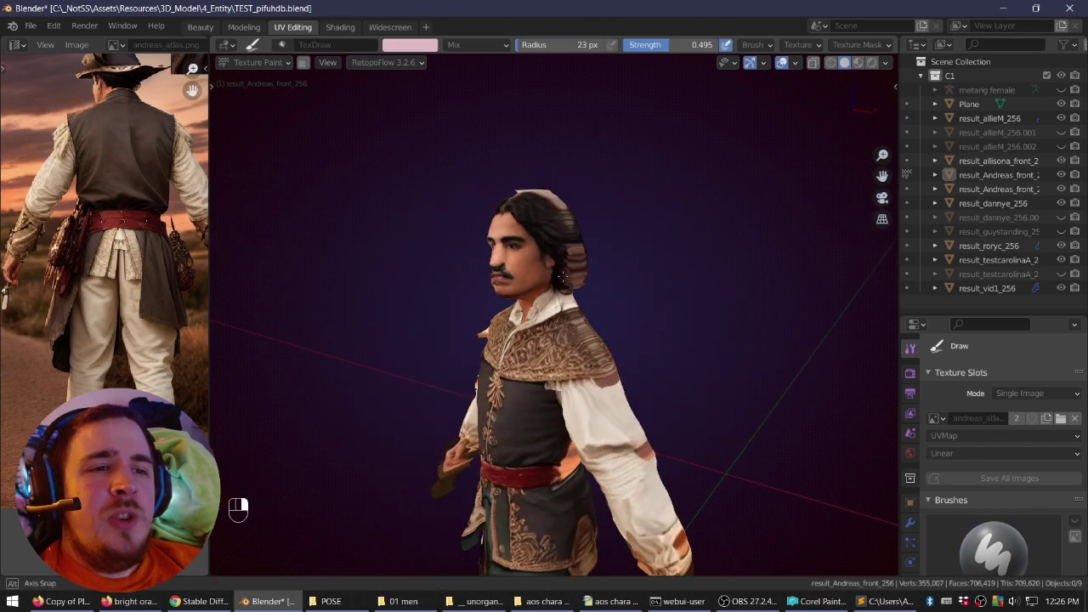
{"action": "right_click_drag", "start_coordinate": [562, 276], "coordinate": [590, 273]}
{"action": "scroll", "coordinate": [627, 238], "scroll_direction": "up", "scroll_amount": 2}
{"action": "right_click_drag", "start_coordinate": [591, 274], "coordinate": [577, 231], "text": "shift"}
{"action": "left_click", "coordinate": [255, 63]}
{"action": "left_click", "coordinate": [260, 78]}
{"action": "key", "text": "Tab"}
{"action": "scroll", "coordinate": [649, 275], "scroll_direction": "down", "scroll_amount": 2}
{"action": "key", "text": "a"}
{"action": "scroll", "coordinate": [590, 242], "scroll_direction": "down", "scroll_amount": 1}
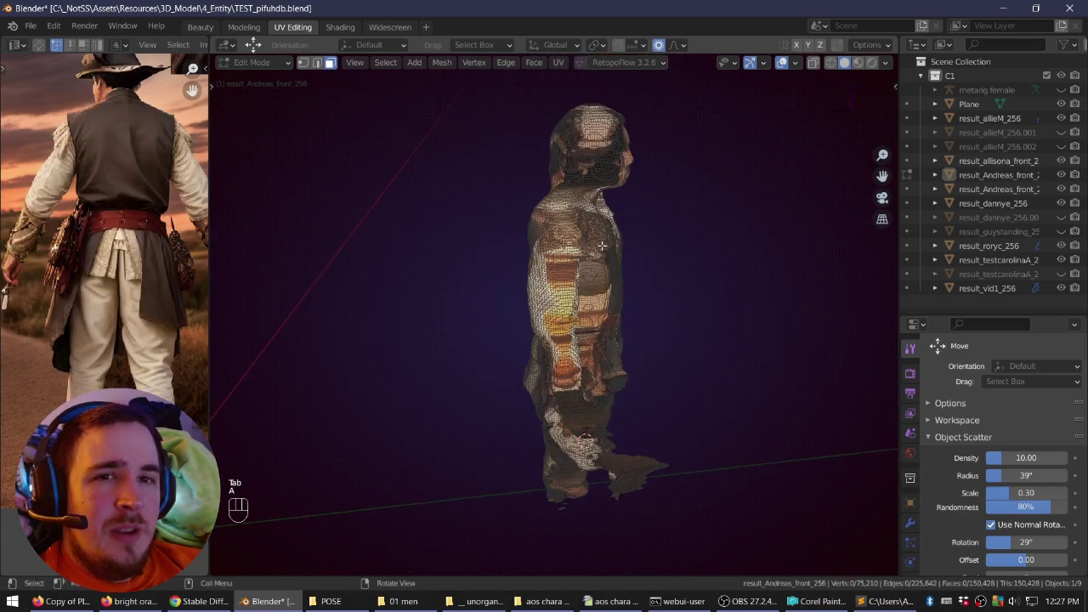
Widen the UV editor and frame the atlas's side-view figure between the front and back views.
{"action": "scroll", "coordinate": [140, 162], "scroll_direction": "down", "scroll_amount": 4}
{"action": "right_click_drag", "start_coordinate": [75, 187], "coordinate": [134, 271], "text": "shift"}
{"action": "left_click_drag", "start_coordinate": [209, 248], "coordinate": [451, 285]}
{"action": "right_click_drag", "start_coordinate": [261, 265], "coordinate": [298, 259], "text": "shift"}
{"action": "scroll", "coordinate": [260, 281], "scroll_direction": "up", "scroll_amount": 4}
{"action": "left_click_drag", "start_coordinate": [298, 258], "coordinate": [311, 255], "text": "shift"}
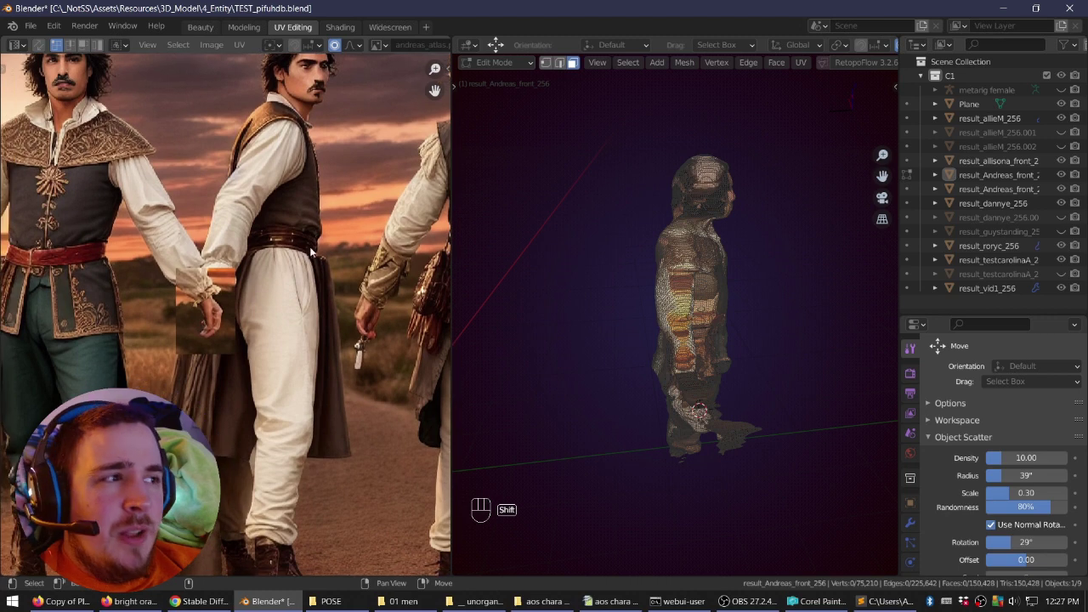
{"action": "right_click_drag", "start_coordinate": [311, 255], "coordinate": [308, 238], "text": "shift"}
{"action": "scroll", "coordinate": [317, 183], "scroll_direction": "down", "scroll_amount": 1}
{"action": "right_click_drag", "start_coordinate": [320, 176], "coordinate": [305, 176], "text": "shift"}
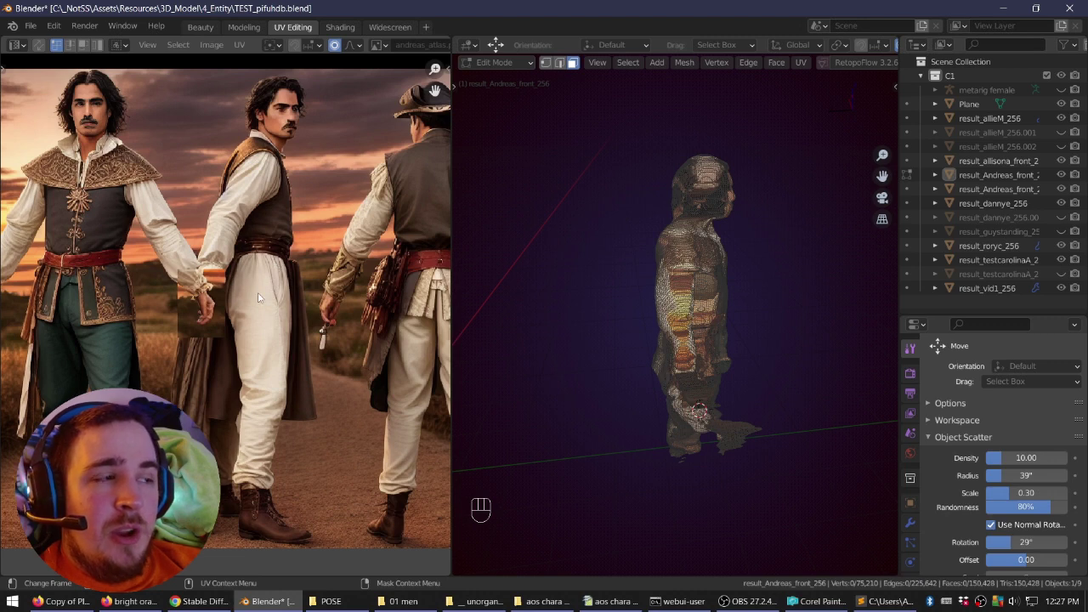
{"action": "middle_click_drag", "start_coordinate": [680, 301], "coordinate": [720, 273]}
{"action": "key", "text": "Tab"}
{"action": "key", "text": "Tab"}
{"action": "key", "text": "a"}
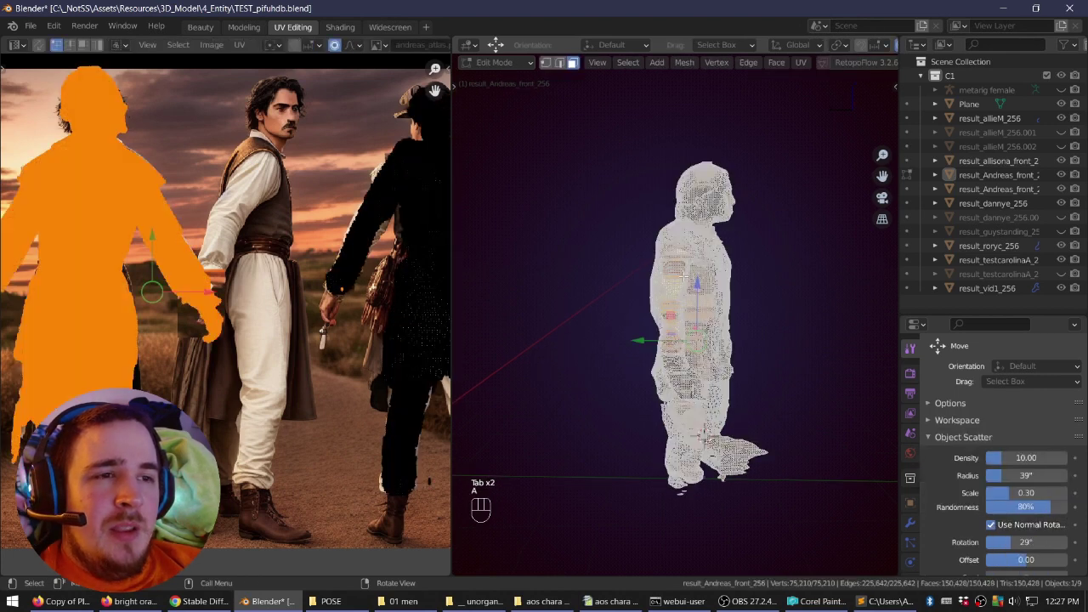
{"action": "key", "text": "a"}
{"action": "key", "text": "KP_5"}
{"action": "key", "text": "KP_5"}
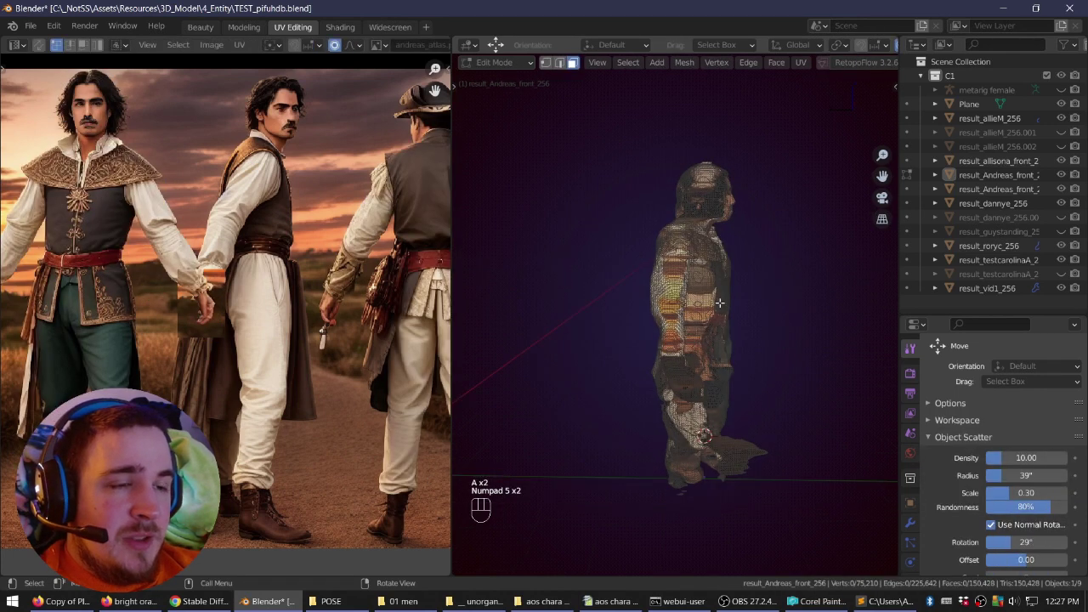
Circle-select the faces along the character's right arm and on the right side of the head.
{"action": "scroll", "coordinate": [719, 303], "scroll_direction": "up", "scroll_amount": 2}
{"action": "key", "text": "c"}
{"action": "left_click_drag", "start_coordinate": [669, 394], "coordinate": [672, 271]}
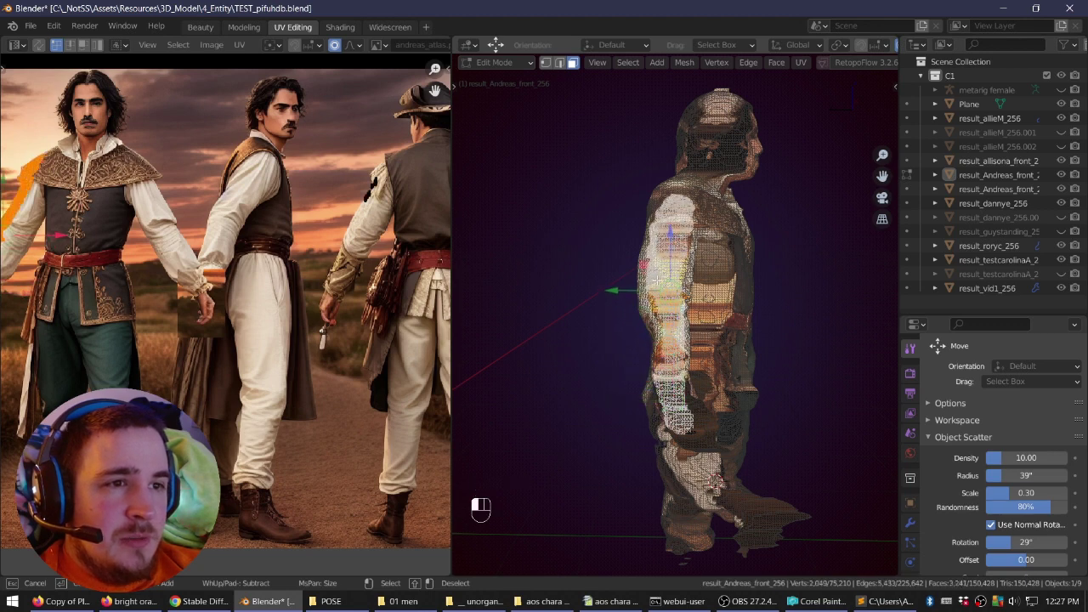
{"action": "right_click_drag", "start_coordinate": [681, 232], "coordinate": [674, 243]}
{"action": "key", "text": "c"}
{"action": "left_click_drag", "start_coordinate": [674, 243], "coordinate": [674, 242]}
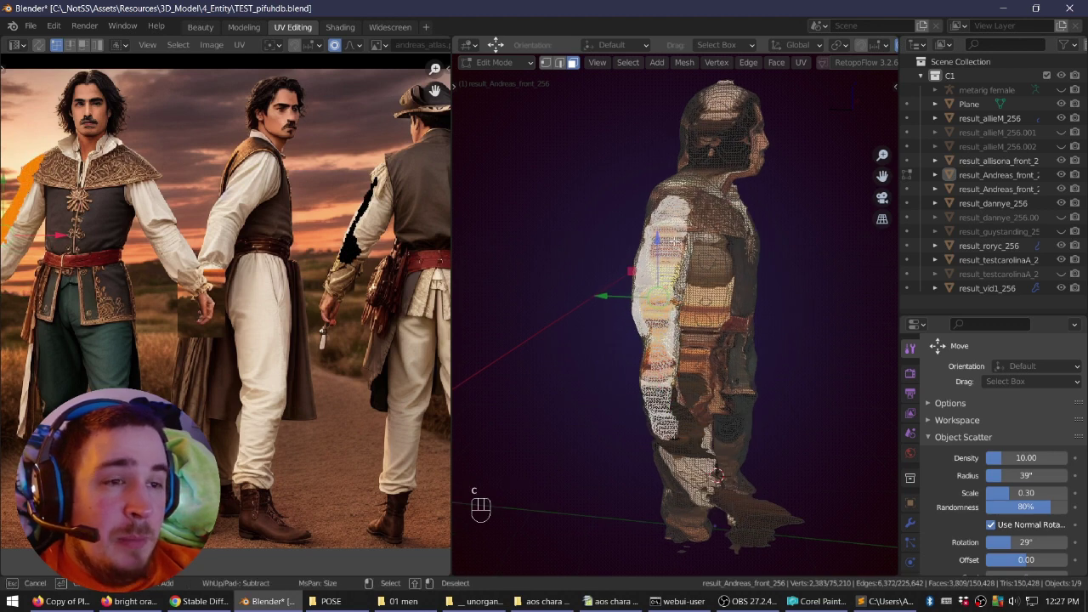
{"action": "key", "text": "c"}
{"action": "left_click_drag", "start_coordinate": [711, 178], "coordinate": [729, 153]}
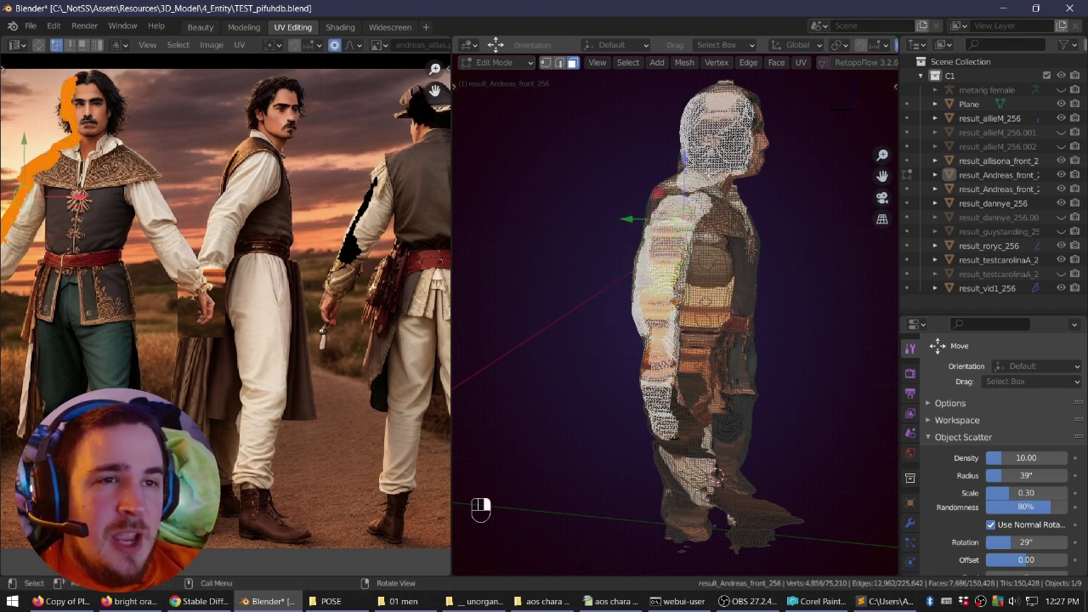
Add the right shoulder, the side of the torso and the outer thigh to the face selection.
{"action": "middle_click_drag", "start_coordinate": [710, 172], "coordinate": [612, 196]}
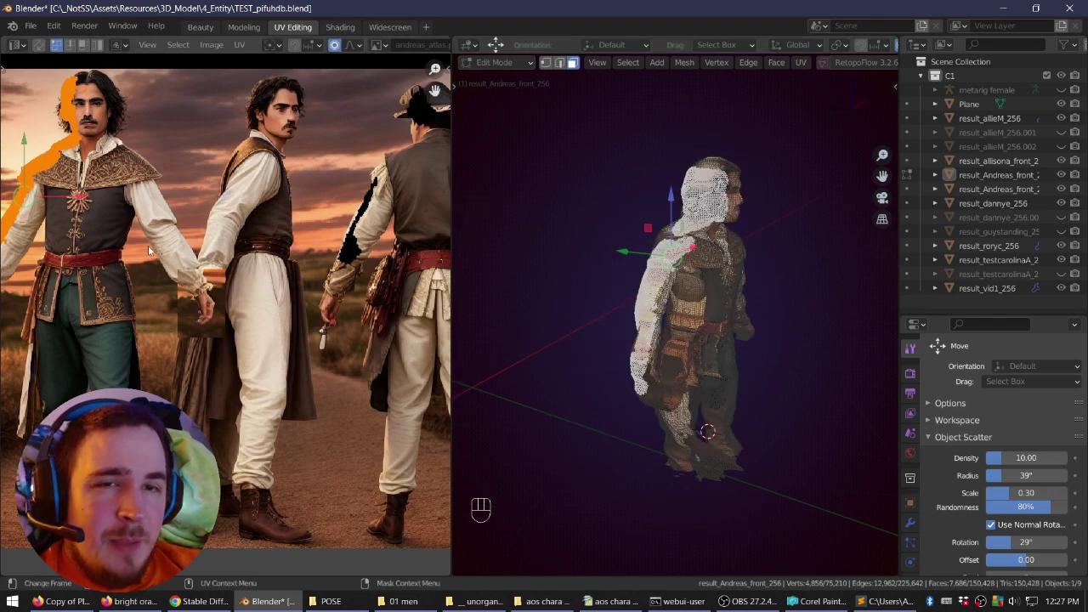
{"action": "right_click_drag", "start_coordinate": [623, 286], "coordinate": [671, 285]}
{"action": "right_click_drag", "start_coordinate": [671, 285], "coordinate": [686, 306]}
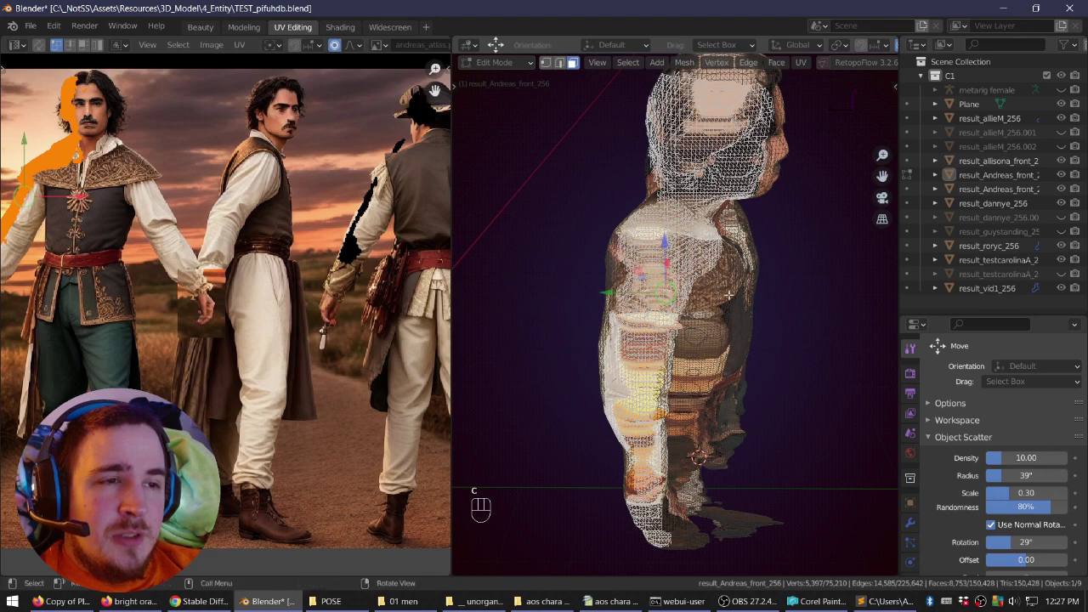
{"action": "middle_click_drag", "start_coordinate": [729, 295], "coordinate": [657, 250]}
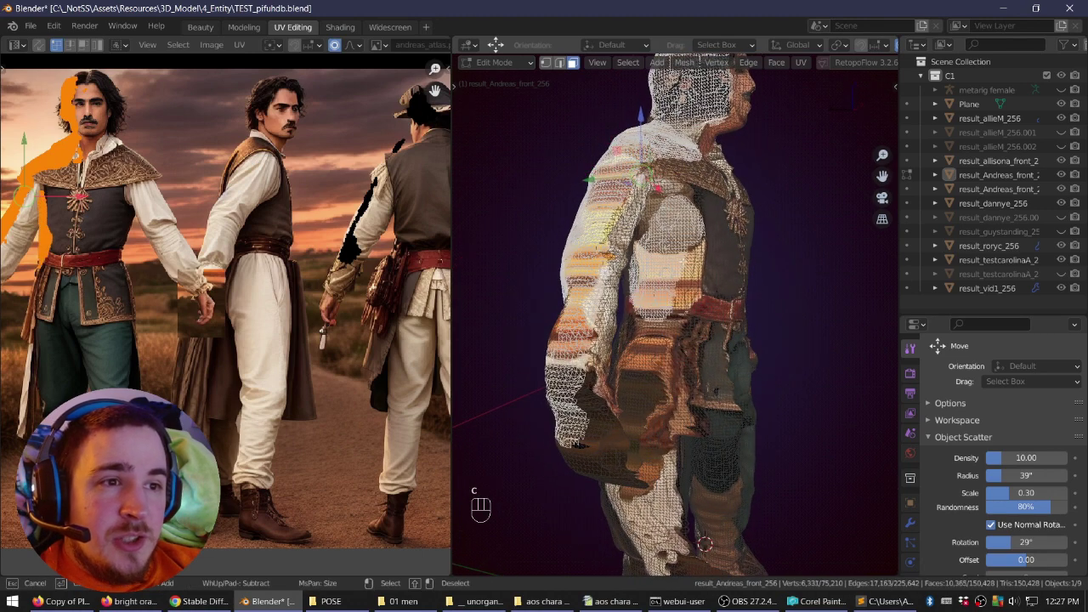
{"action": "middle_click_drag", "start_coordinate": [705, 544], "coordinate": [698, 420]}
{"action": "key", "text": "c"}
{"action": "left_click_drag", "start_coordinate": [635, 317], "coordinate": [646, 317]}
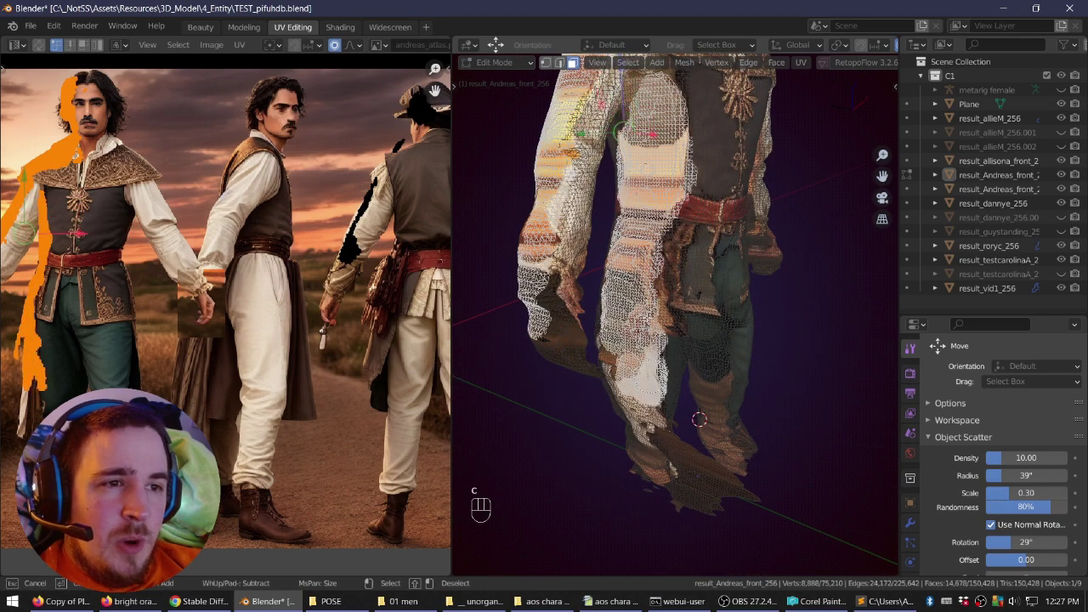
Extend the circle selection down the outer side of the right leg to the ankle.
{"action": "right_click", "coordinate": [633, 366]}
{"action": "middle_click_drag", "start_coordinate": [632, 366], "coordinate": [693, 327]}
{"action": "key", "text": "c"}
{"action": "left_click_drag", "start_coordinate": [636, 308], "coordinate": [654, 417]}
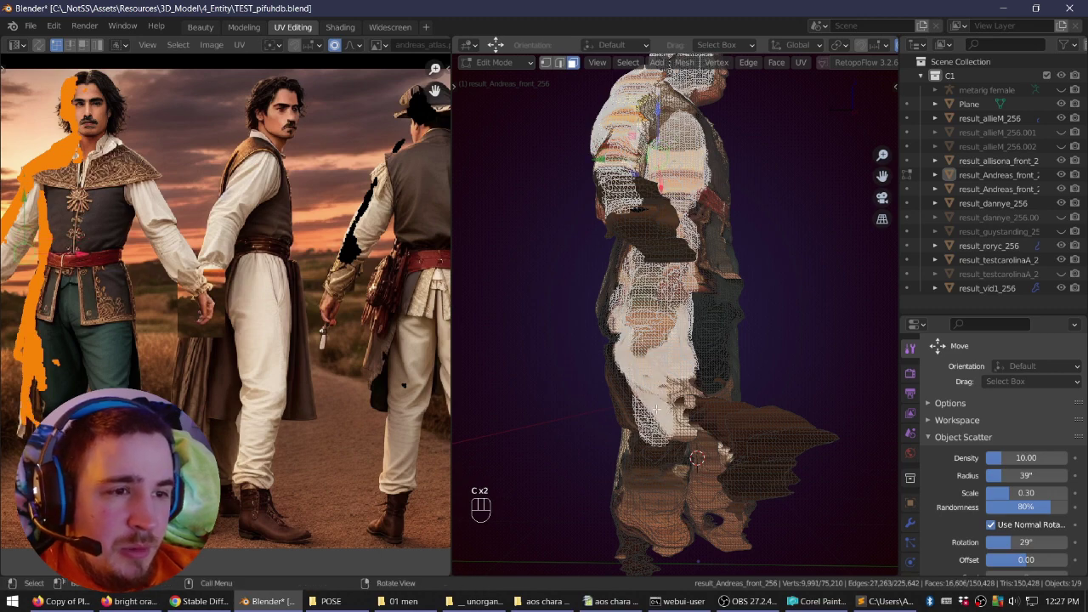
{"action": "middle_click_drag", "start_coordinate": [656, 409], "coordinate": [668, 290], "text": "shift"}
{"action": "key", "text": "c"}
{"action": "mouse_move", "coordinate": [667, 285]}
{"action": "left_mouse_down"}
{"action": "mouse_move", "coordinate": [668, 325]}
{"action": "mouse_move", "coordinate": [648, 380]}
{"action": "left_mouse_up"}
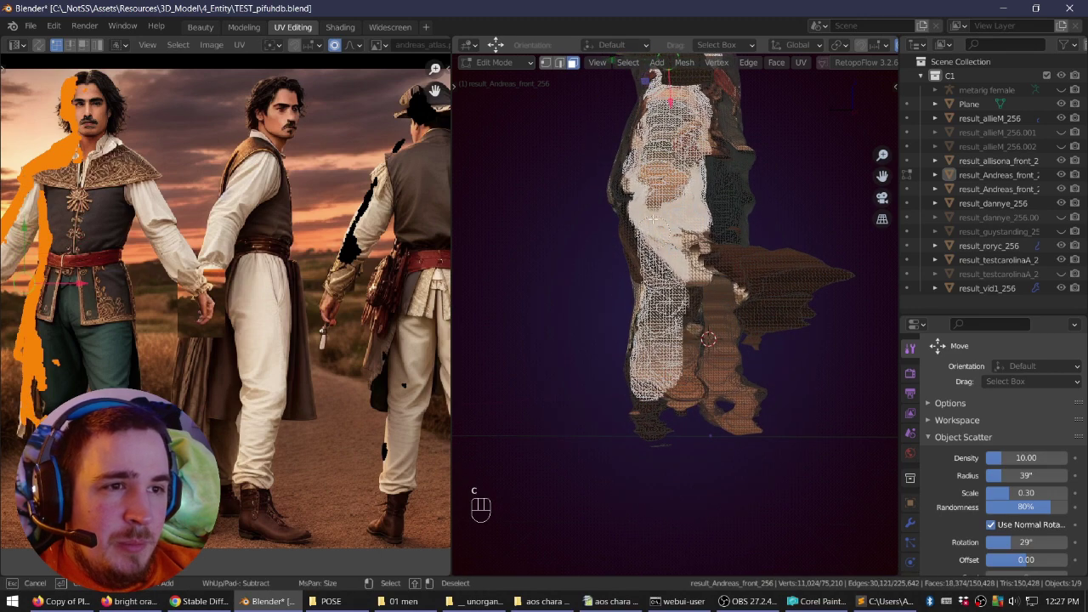
Grow the side-face selection twice and frame all three atlas figures in the UV editor.
{"action": "middle_click_drag", "start_coordinate": [679, 219], "coordinate": [672, 201]}
{"action": "middle_click_drag", "start_coordinate": [673, 201], "coordinate": [668, 314], "text": "shift"}
{"action": "mouse_move", "coordinate": [668, 315]}
{"action": "middle_mouse_down"}
{"action": "mouse_move", "coordinate": [711, 247]}
{"action": "mouse_move", "coordinate": [679, 265]}
{"action": "mouse_move", "coordinate": [660, 298]}
{"action": "middle_mouse_up"}
{"action": "key", "text": "ctrl+KP_Add"}
{"action": "key", "text": "ctrl+KP_Add"}
{"action": "scroll", "coordinate": [731, 308], "scroll_direction": "down", "scroll_amount": 4}
{"action": "scroll", "coordinate": [219, 266], "scroll_direction": "down", "scroll_amount": 1}
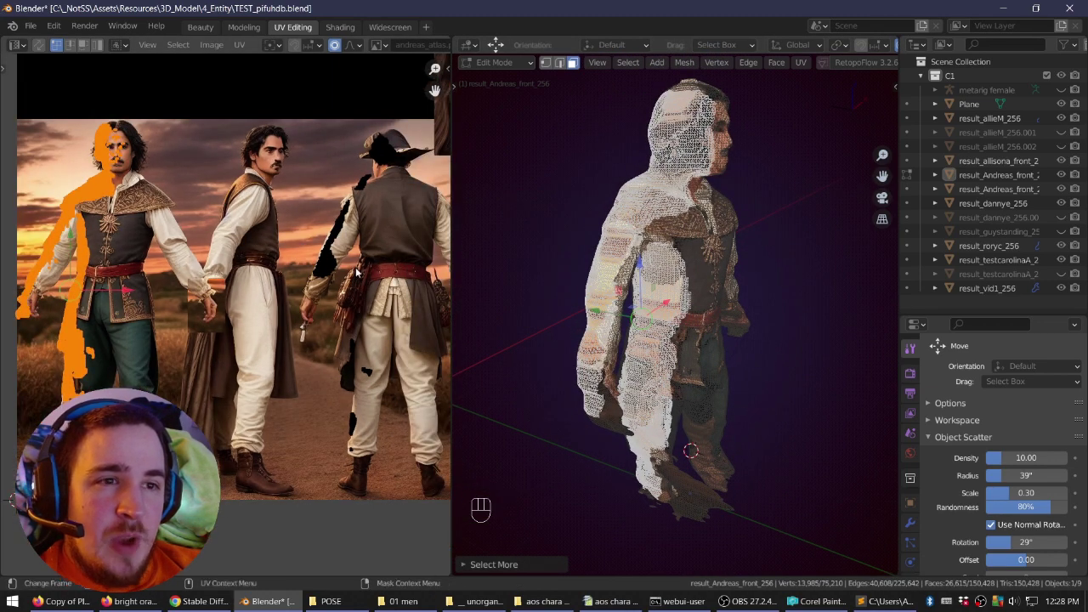
Unwrap the selected faces with Project from View, using an orthographic view of the character's right side.
{"action": "middle_click_drag", "start_coordinate": [557, 289], "coordinate": [631, 282]}
{"action": "key", "text": "KP_5"}
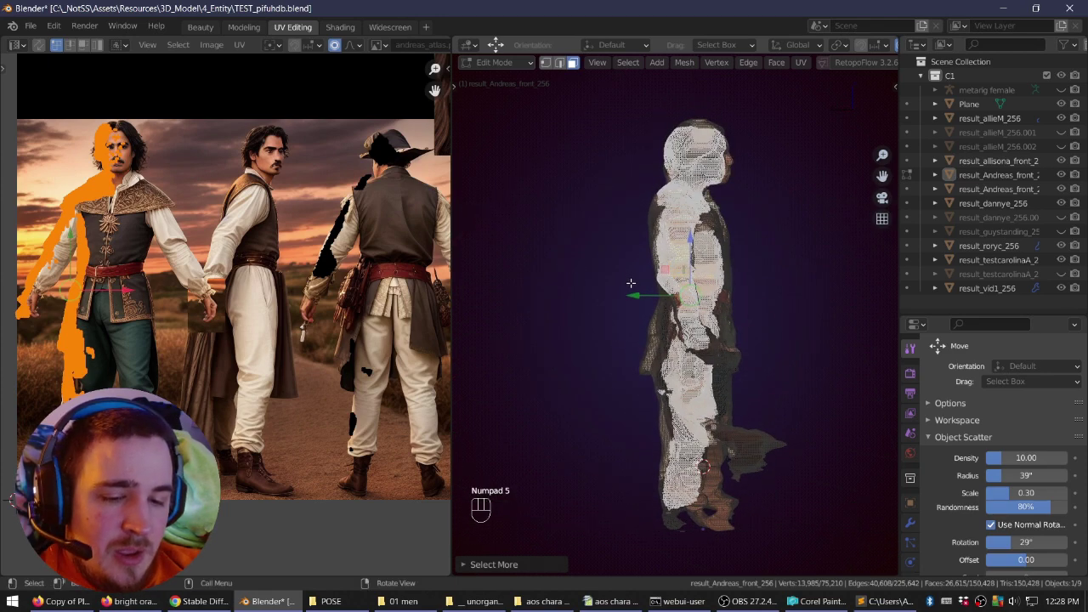
{"action": "key", "text": "u"}
{"action": "left_click", "coordinate": [630, 282]}
Move the projected UV island onto the atlas's side-view figure and scale it to about 0.68.
{"action": "key", "text": "g"}
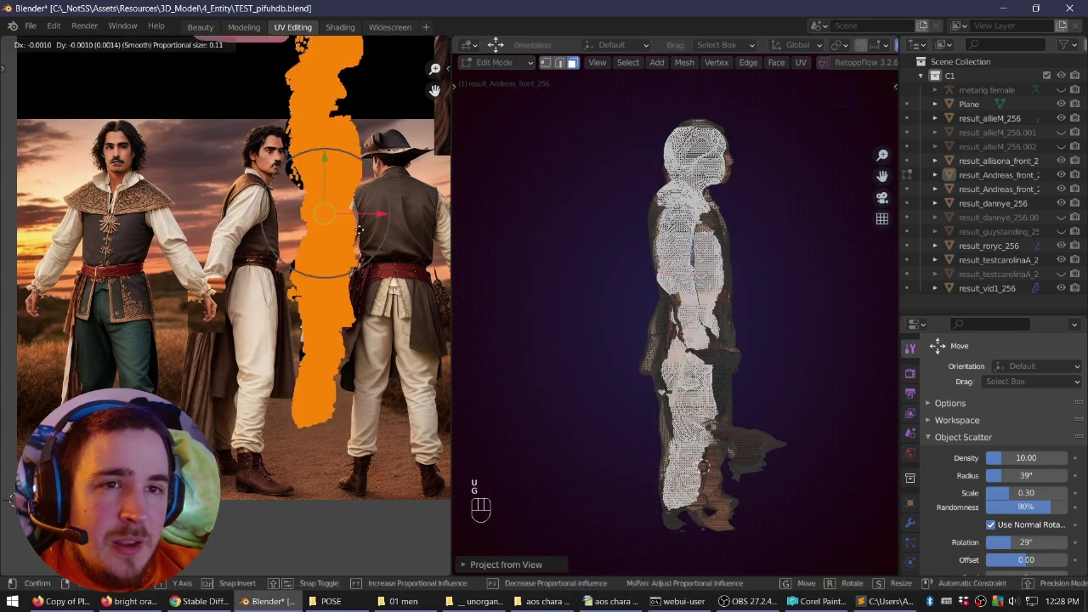
{"action": "left_click", "coordinate": [292, 316]}
{"action": "key", "text": "s"}
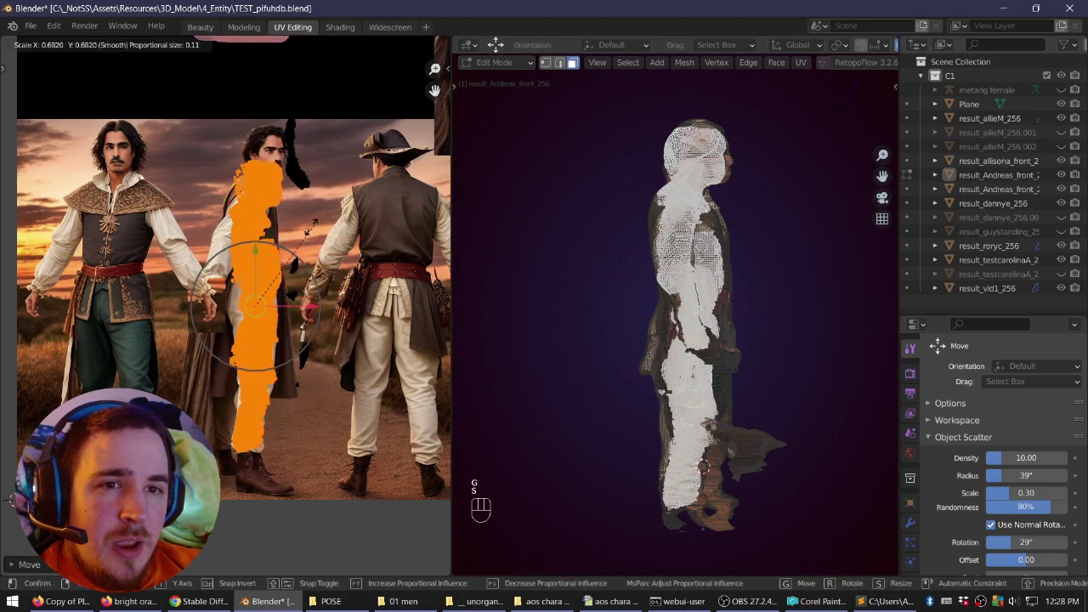
{"action": "left_click", "coordinate": [310, 232]}
{"action": "key", "text": "g"}
{"action": "left_click", "coordinate": [307, 243]}
Pull the head part of the UV island up over the side-view figure's head with proportional editing.
{"action": "middle_click_drag", "start_coordinate": [301, 199], "coordinate": [275, 266]}
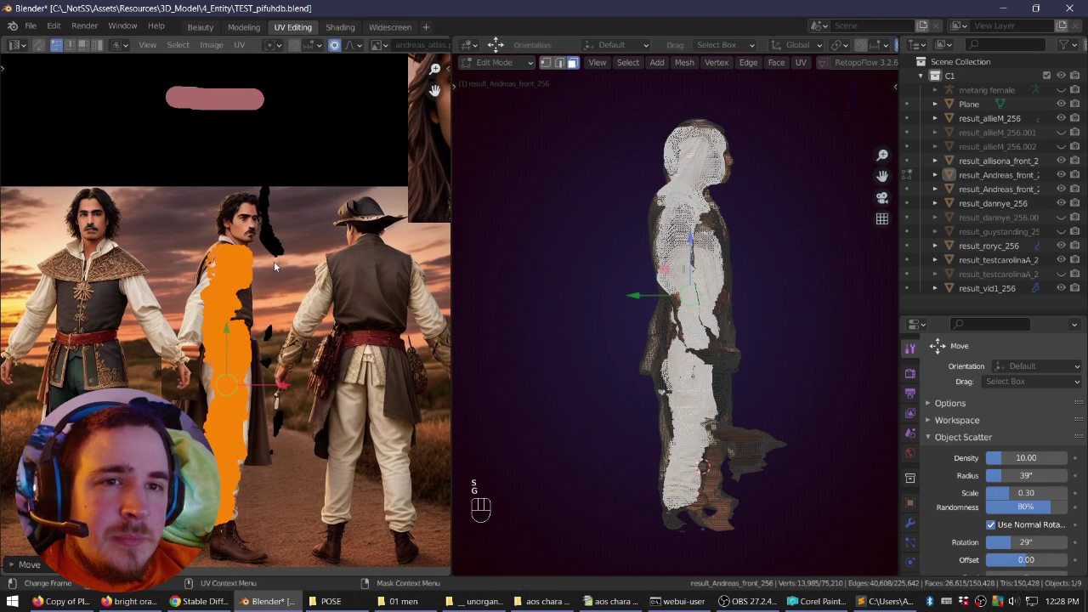
{"action": "scroll", "coordinate": [275, 266], "scroll_direction": "up", "scroll_amount": 4}
{"action": "key", "text": "g"}
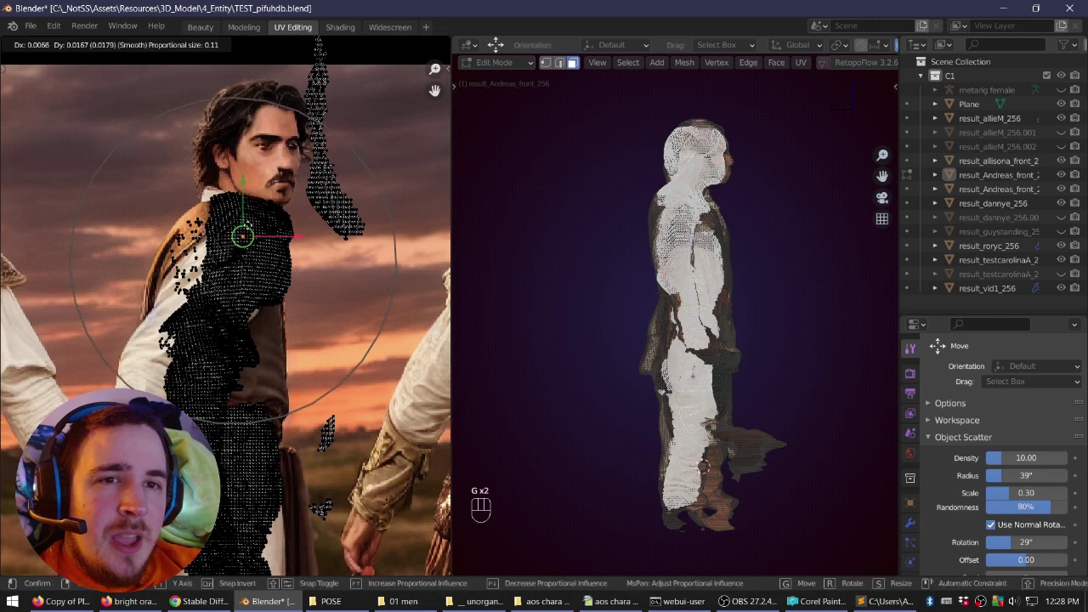
{"action": "left_click", "coordinate": [267, 206]}
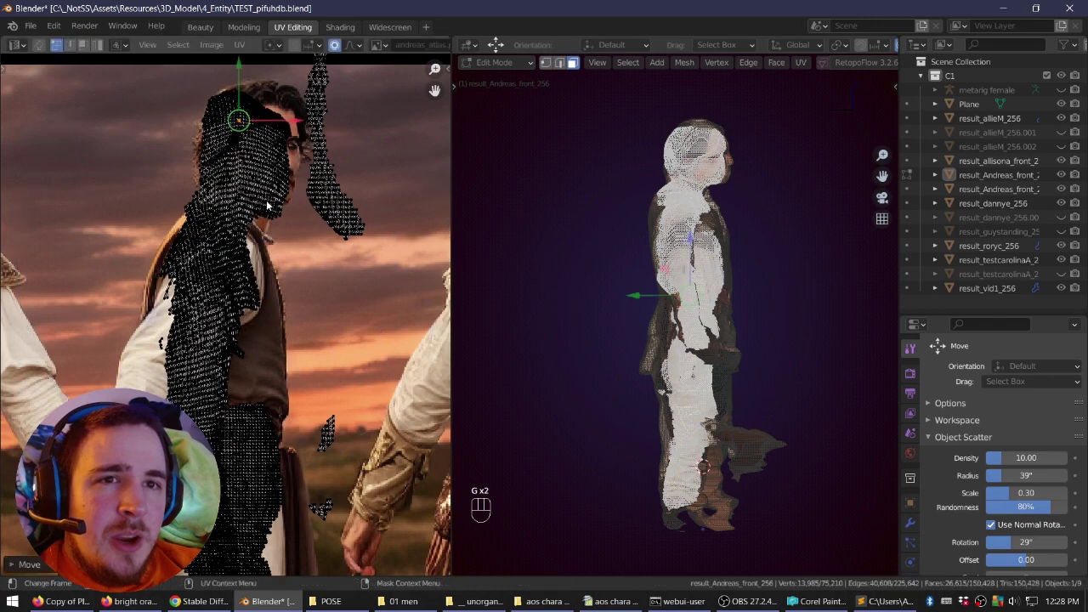
{"action": "key", "text": "g"}
{"action": "left_click", "coordinate": [279, 204]}
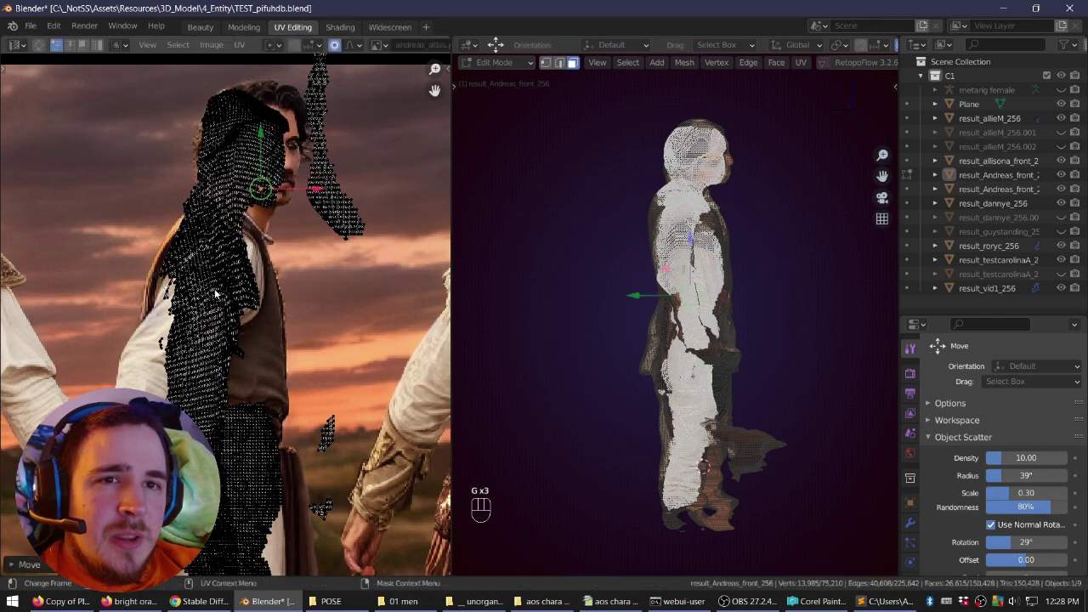
Turn on X-ray and box-deselect part of the right leg and the stray torso faces from the front.
{"action": "right_click_drag", "start_coordinate": [242, 337], "coordinate": [289, 245], "text": "shift"}
{"action": "right_click_drag", "start_coordinate": [676, 267], "coordinate": [627, 269]}
{"action": "key", "text": "b"}
{"action": "left_click_drag", "start_coordinate": [636, 246], "coordinate": [754, 456], "text": "shift"}
{"action": "key", "text": "alt+z"}
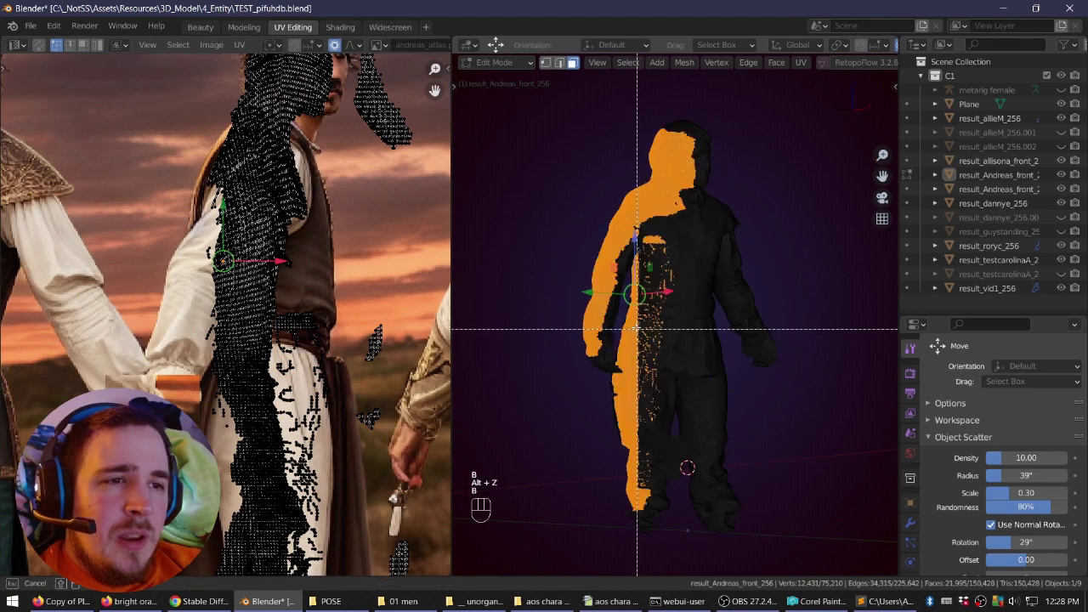
{"action": "left_click_drag", "start_coordinate": [626, 308], "coordinate": [762, 563], "text": "shift"}
{"action": "right_click_drag", "start_coordinate": [722, 421], "coordinate": [605, 328]}
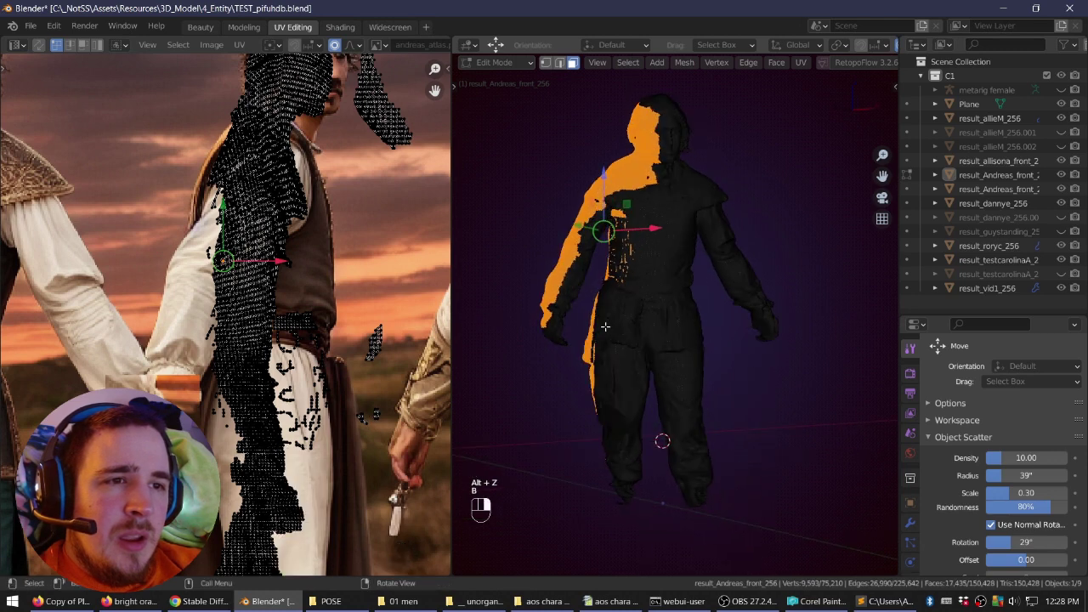
Box-deselect the remaining faces of the right leg below the waist.
{"action": "key", "text": "b"}
{"action": "right_click", "coordinate": [584, 294]}
{"action": "right_click_drag", "start_coordinate": [678, 514], "coordinate": [617, 354], "text": "shift"}
{"action": "right_click_drag", "start_coordinate": [648, 270], "coordinate": [723, 374], "text": "shift"}
{"action": "key", "text": "b"}
{"action": "left_click_drag", "start_coordinate": [594, 222], "coordinate": [704, 477], "text": "shift"}
{"action": "right_click_drag", "start_coordinate": [610, 224], "coordinate": [656, 373], "text": "shift"}
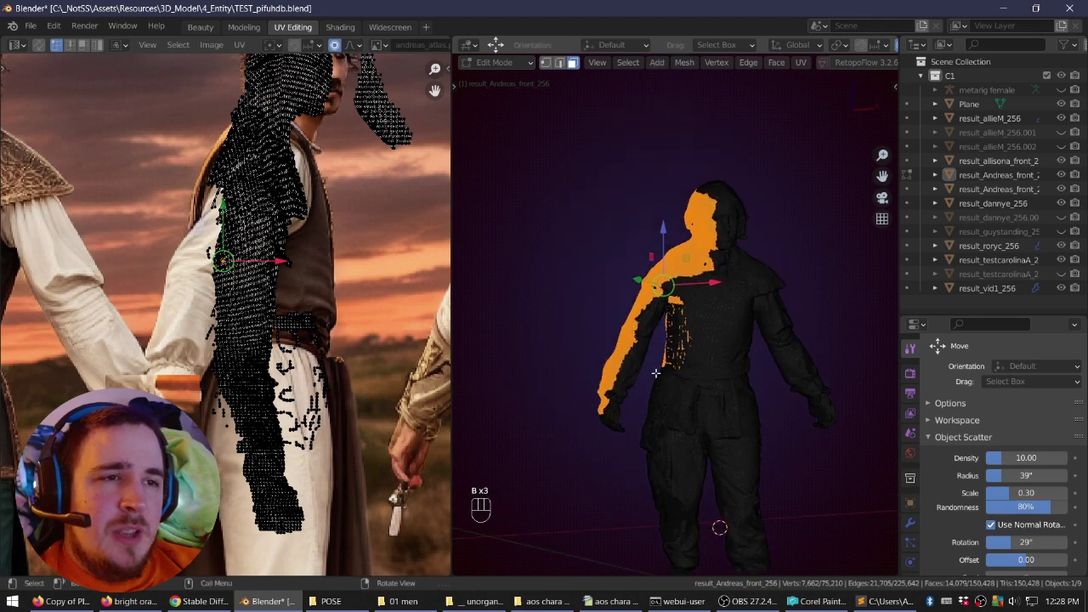
Box-deselect the leftover faces on the side of the torso next to the right arm.
{"action": "middle_click_drag", "start_coordinate": [656, 372], "coordinate": [684, 356]}
{"action": "scroll", "coordinate": [684, 355], "scroll_direction": "up", "scroll_amount": 4}
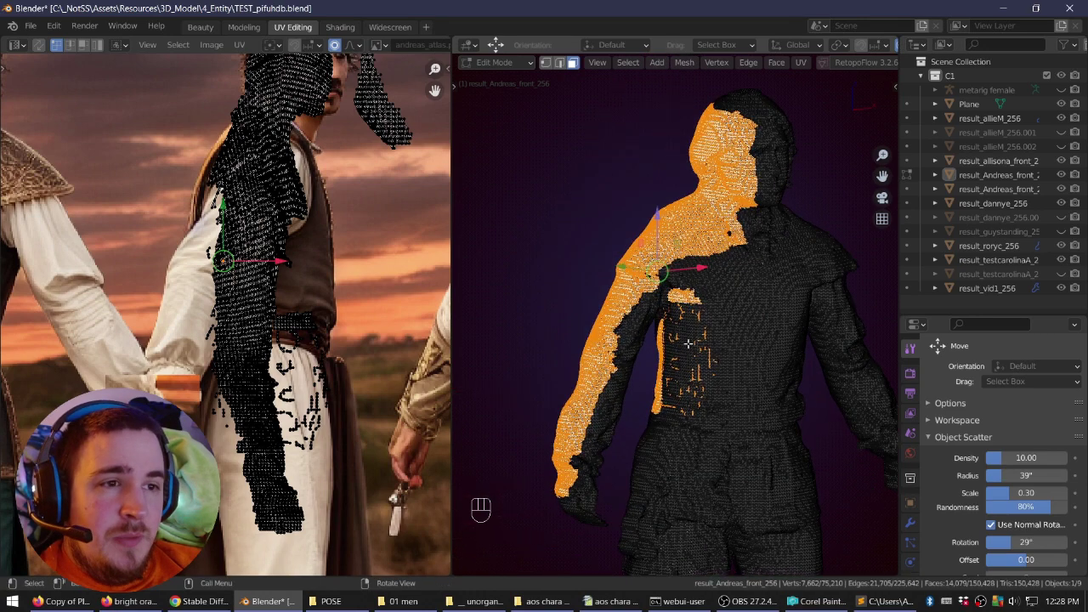
{"action": "key", "text": "b"}
{"action": "middle_click_drag", "start_coordinate": [660, 305], "coordinate": [716, 392]}
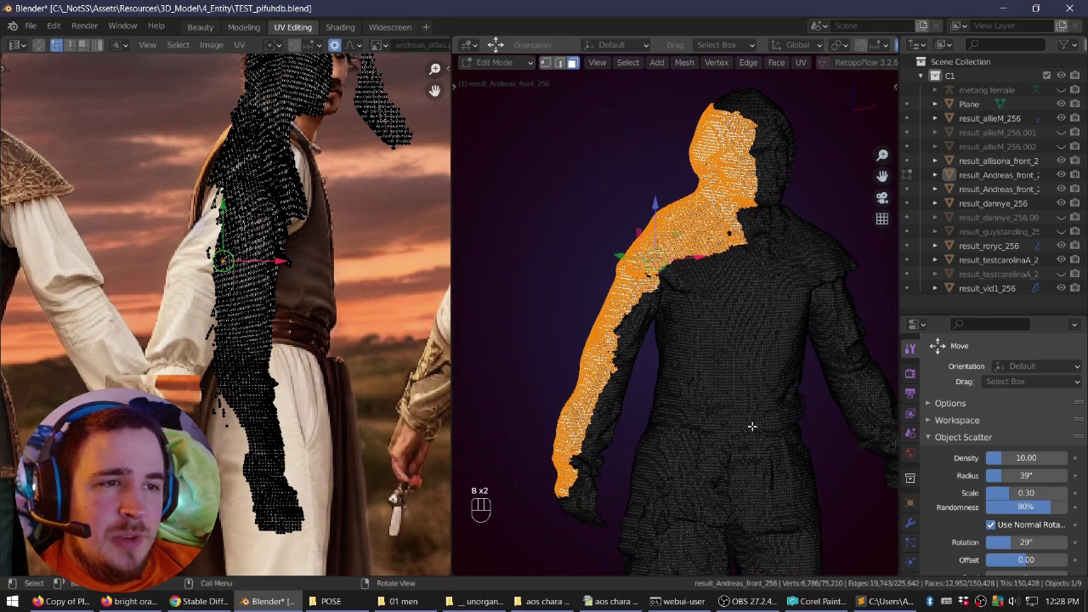
Box-deselect the head and shoulder from the side so that only the right arm's faces stay selected.
{"action": "middle_click_drag", "start_coordinate": [752, 426], "coordinate": [793, 321]}
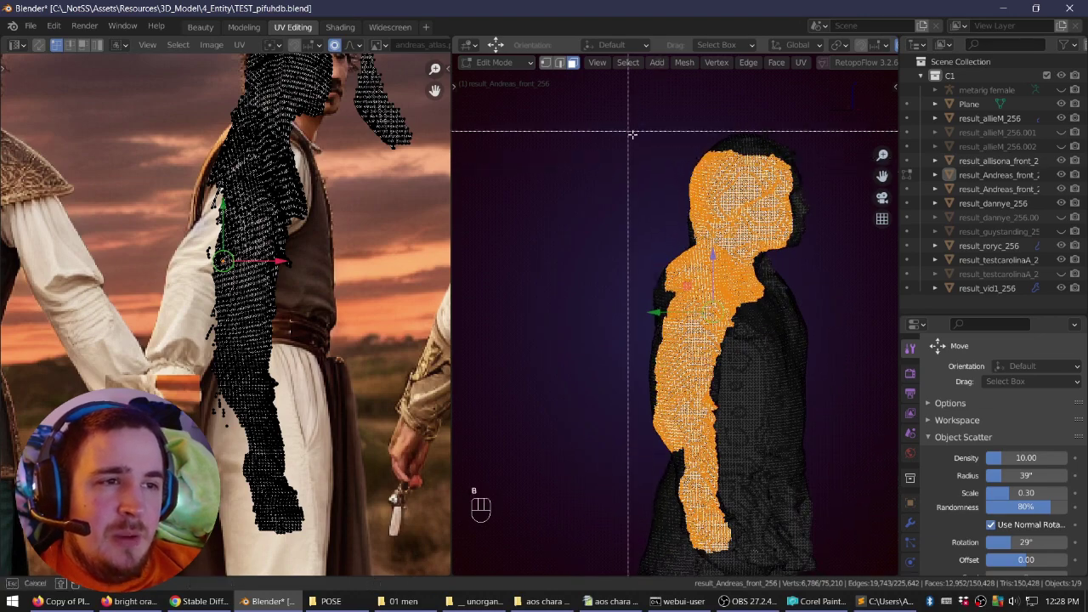
{"action": "middle_click_drag", "start_coordinate": [632, 133], "coordinate": [825, 315]}
{"action": "key", "text": "a"}
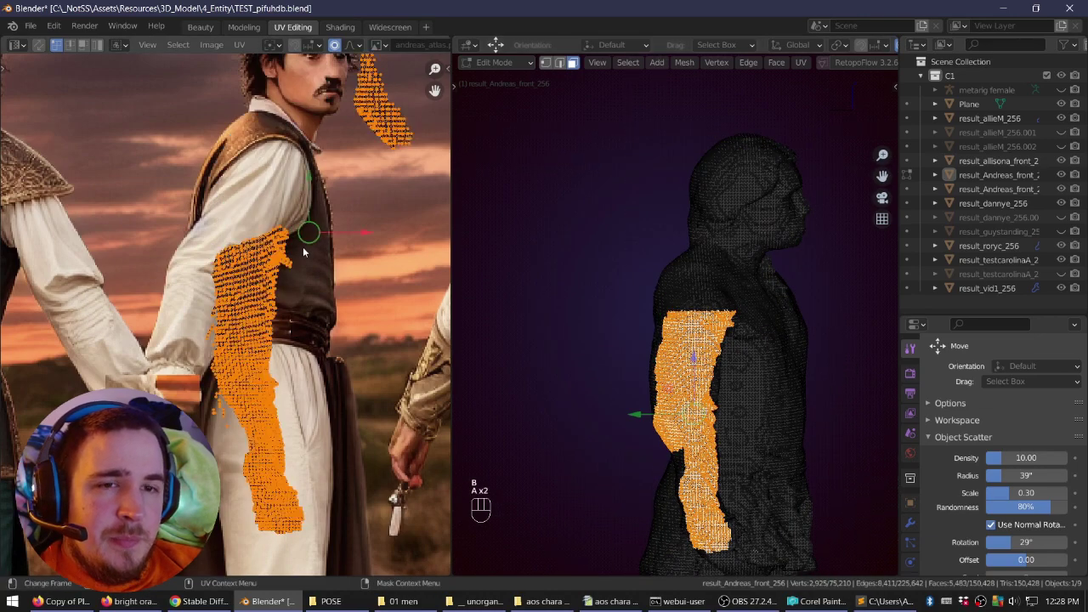
Select only the arm's UV island on the side-view figure, leaving out the separate piece beside the head.
{"action": "key", "text": "r"}
{"action": "right_click", "coordinate": [321, 248]}
{"action": "scroll", "coordinate": [321, 247], "scroll_direction": "down", "scroll_amount": 4}
{"action": "right_click", "coordinate": [271, 165]}
{"action": "key", "text": "a"}
{"action": "key", "text": "b"}
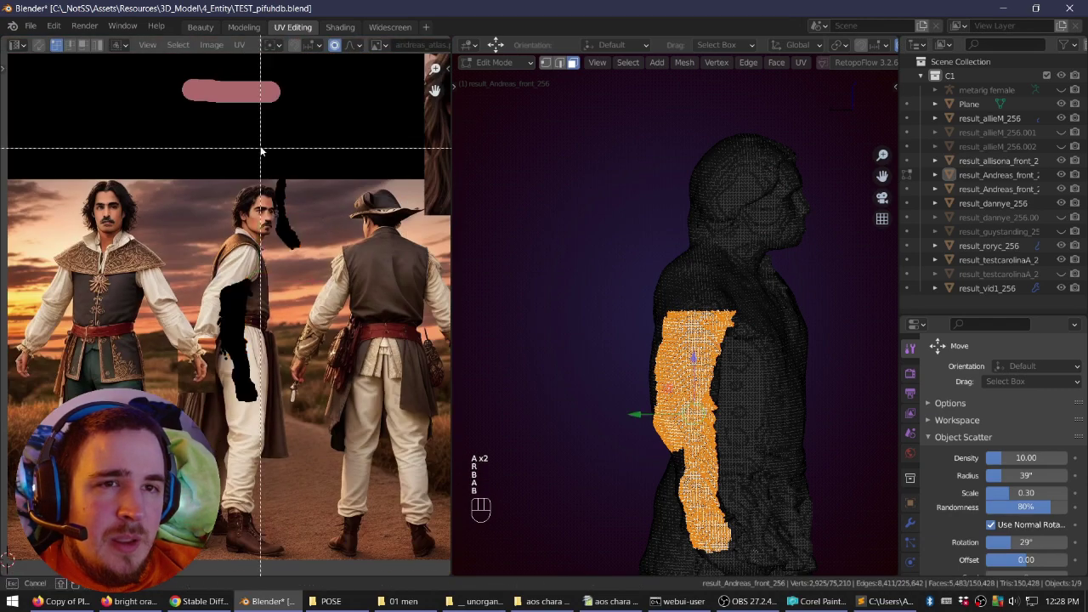
{"action": "left_click_drag", "start_coordinate": [262, 149], "coordinate": [308, 267]}
{"action": "key", "text": "a"}
{"action": "key", "text": "b"}
{"action": "left_click_drag", "start_coordinate": [201, 258], "coordinate": [302, 432]}
{"action": "scroll", "coordinate": [353, 296], "scroll_direction": "up", "scroll_amount": 3}
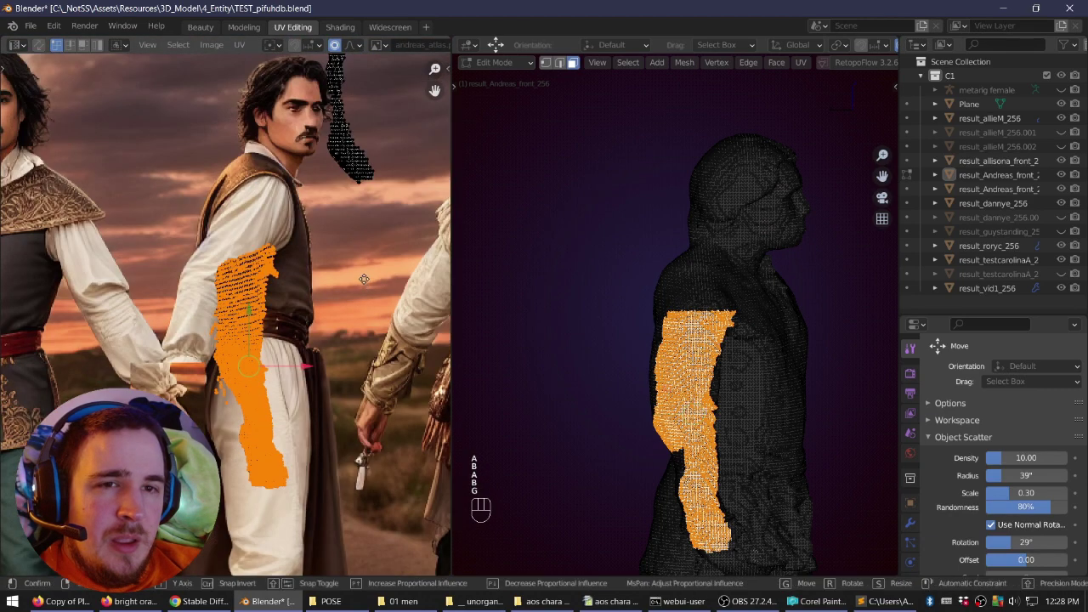
Move, rotate and slightly scale down the arm's UV island to lie along the side-view figure's white sleeve.
{"action": "key", "text": "g"}
{"action": "key", "text": "r"}
{"action": "key", "text": "s"}
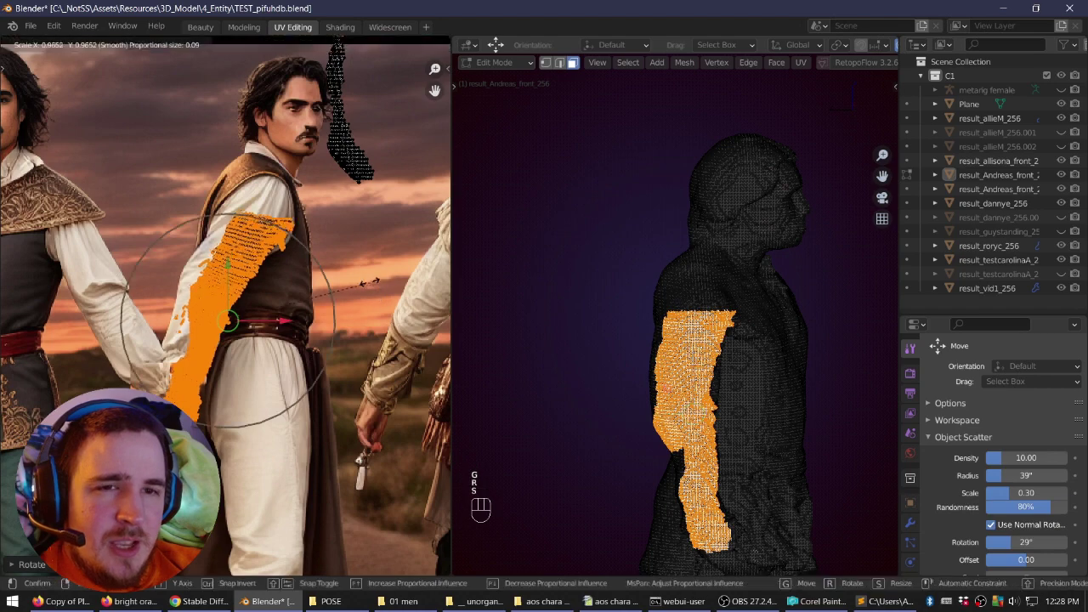
{"action": "left_click", "coordinate": [358, 286]}
{"action": "key", "text": "g"}
{"action": "left_click", "coordinate": [349, 264]}
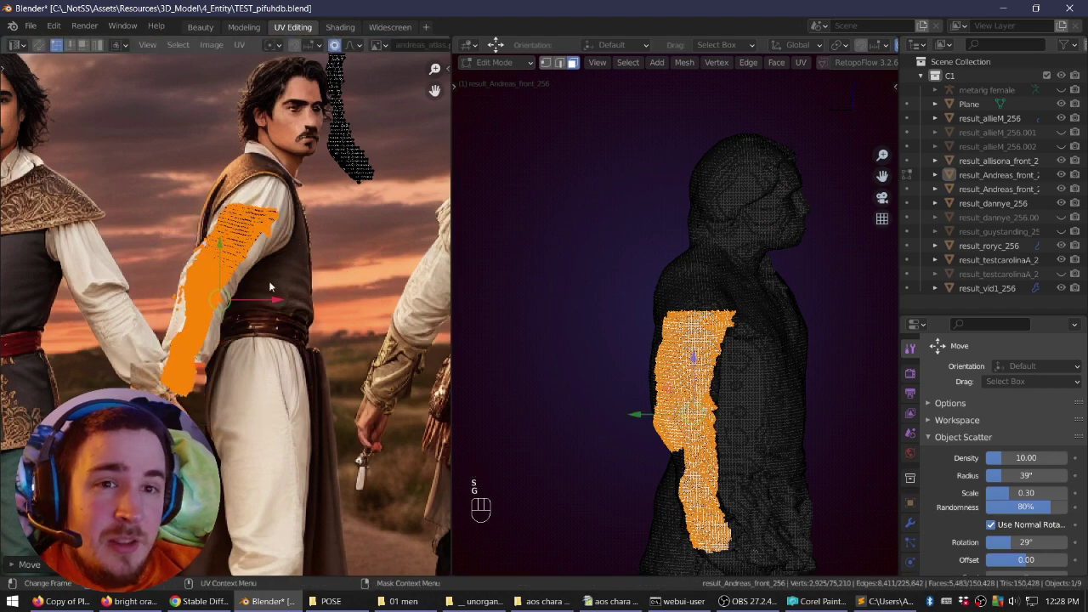
Nudge a point at the outer elbow of the arm's UVs with proportional editing to fit the sleeve's outline.
{"action": "middle_click_drag", "start_coordinate": [260, 294], "coordinate": [328, 288], "text": "shift"}
{"action": "scroll", "coordinate": [322, 294], "scroll_direction": "up", "scroll_amount": 2}
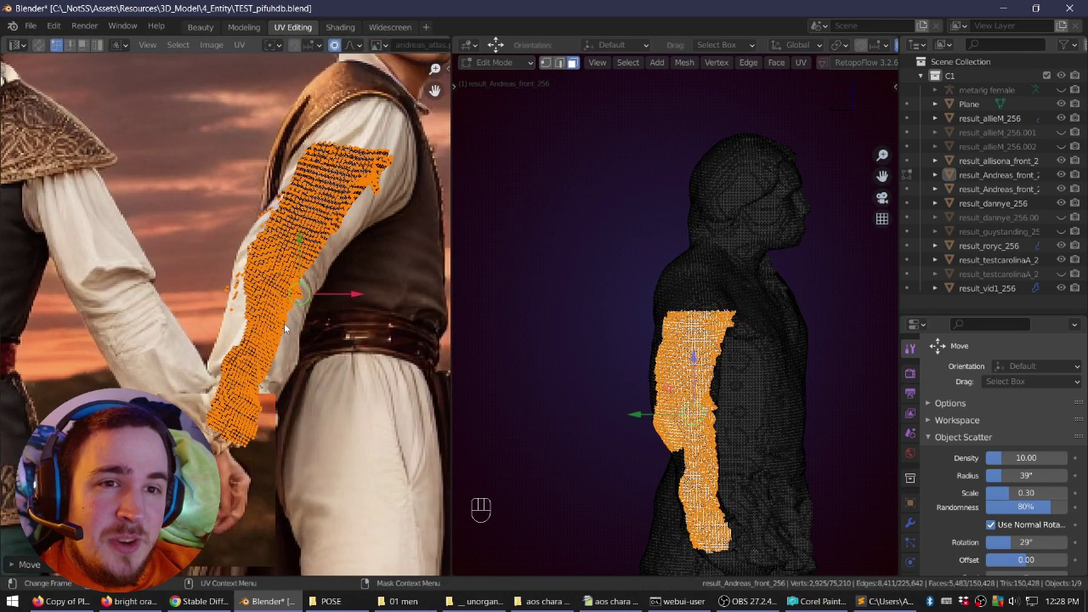
{"action": "key", "text": "g"}
{"action": "left_click", "coordinate": [319, 313]}
{"action": "left_click", "coordinate": [247, 310]}
{"action": "key", "text": "g"}
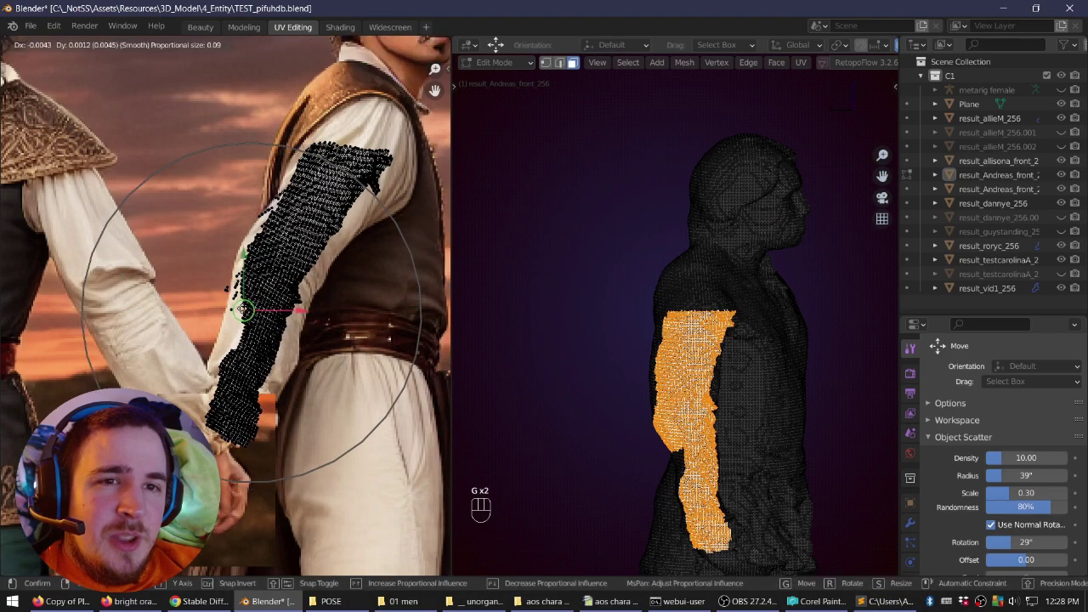
{"action": "left_click", "coordinate": [244, 311]}
Widen the 3D viewport and return the character to Object Mode in perspective view with X-ray off.
{"action": "left_click_drag", "start_coordinate": [453, 257], "coordinate": [182, 270]}
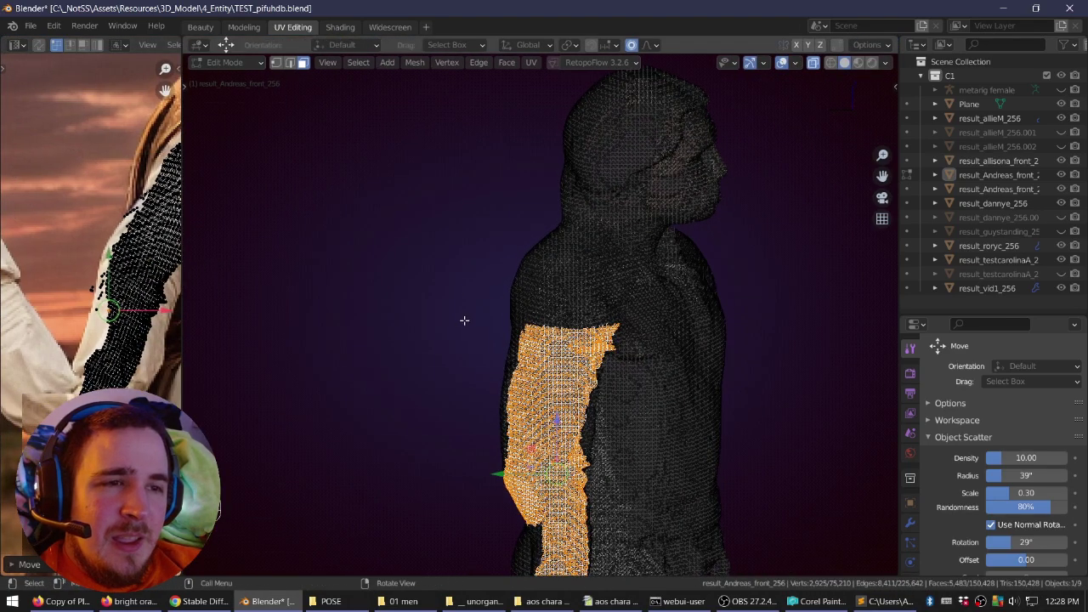
{"action": "key", "text": "KP_5"}
{"action": "key", "text": "Tab"}
{"action": "right_click_drag", "start_coordinate": [608, 324], "coordinate": [577, 339]}
{"action": "key", "text": "alt+z"}
Examine the textured character's face, right arm, torso and legs from the front for mismatched projections.
{"action": "scroll", "coordinate": [555, 375], "scroll_direction": "down", "scroll_amount": 1}
{"action": "middle_click_drag", "start_coordinate": [576, 339], "coordinate": [446, 265]}
{"action": "scroll", "coordinate": [765, 343], "scroll_direction": "down", "scroll_amount": 4}
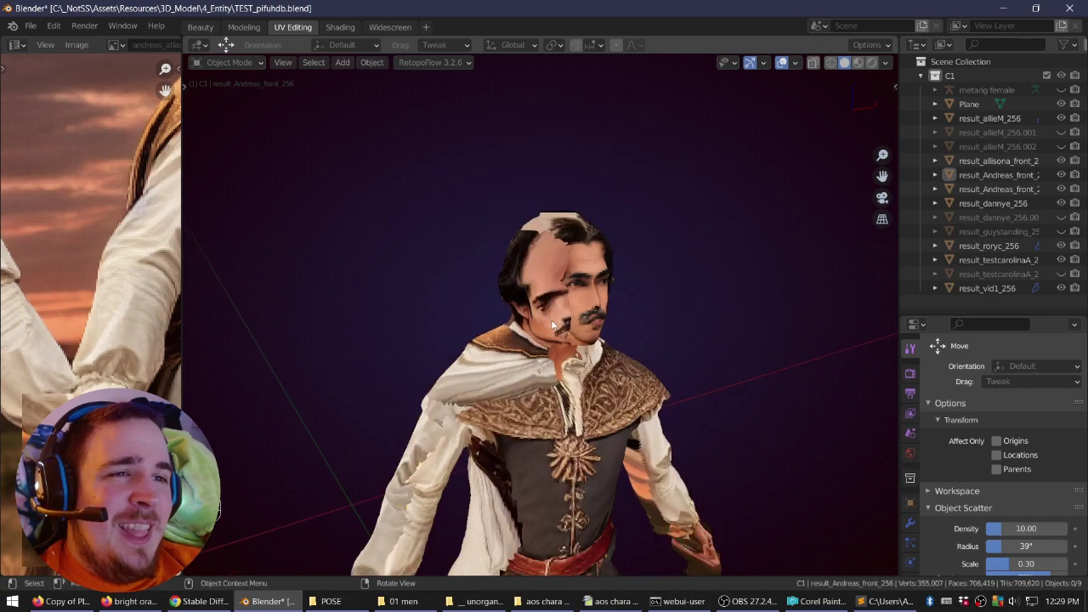
{"action": "right_click_drag", "start_coordinate": [765, 340], "coordinate": [778, 183], "text": "shift"}
{"action": "right_click_drag", "start_coordinate": [731, 247], "coordinate": [675, 289]}
{"action": "scroll", "coordinate": [672, 285], "scroll_direction": "down", "scroll_amount": 2}
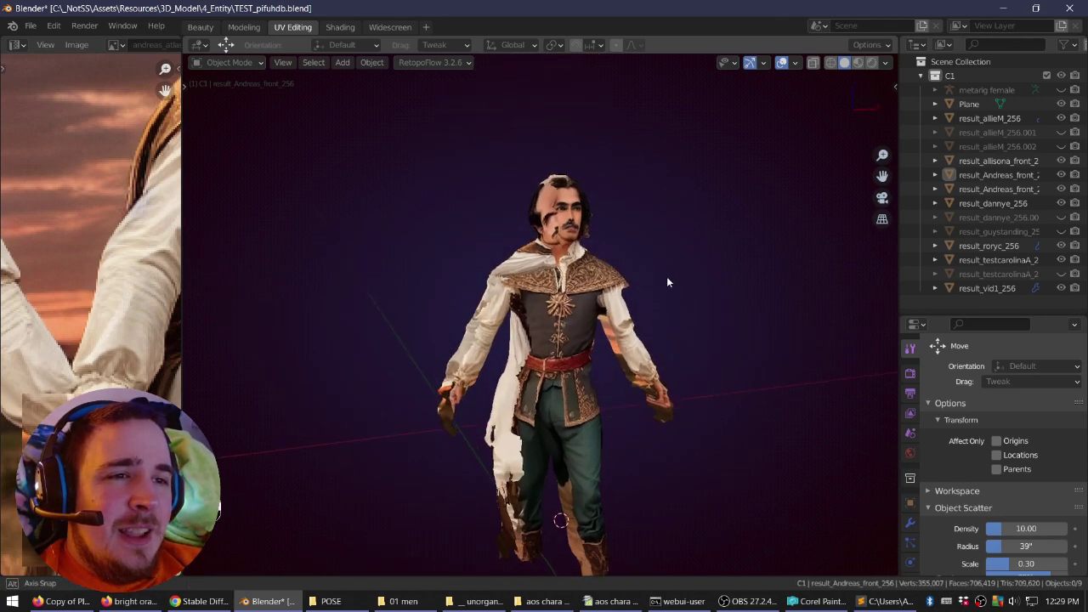
{"action": "key", "text": "Tab"}
{"action": "middle_click_drag", "start_coordinate": [667, 276], "coordinate": [609, 246]}
{"action": "key", "text": "Tab"}
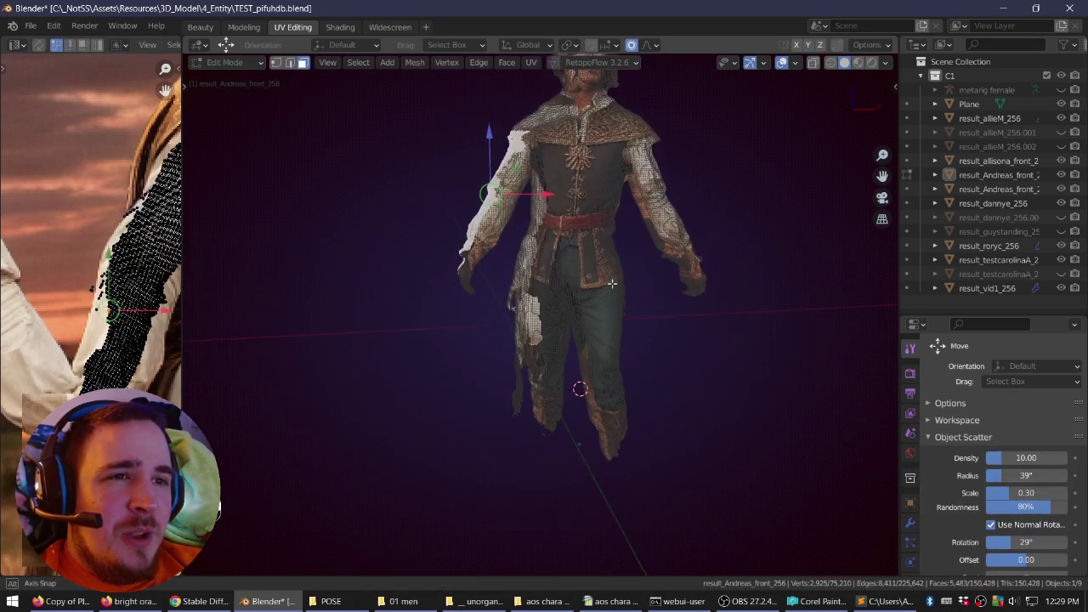
{"action": "scroll", "coordinate": [603, 318], "scroll_direction": "up", "scroll_amount": 4}
{"action": "middle_click_drag", "start_coordinate": [604, 318], "coordinate": [604, 332]}
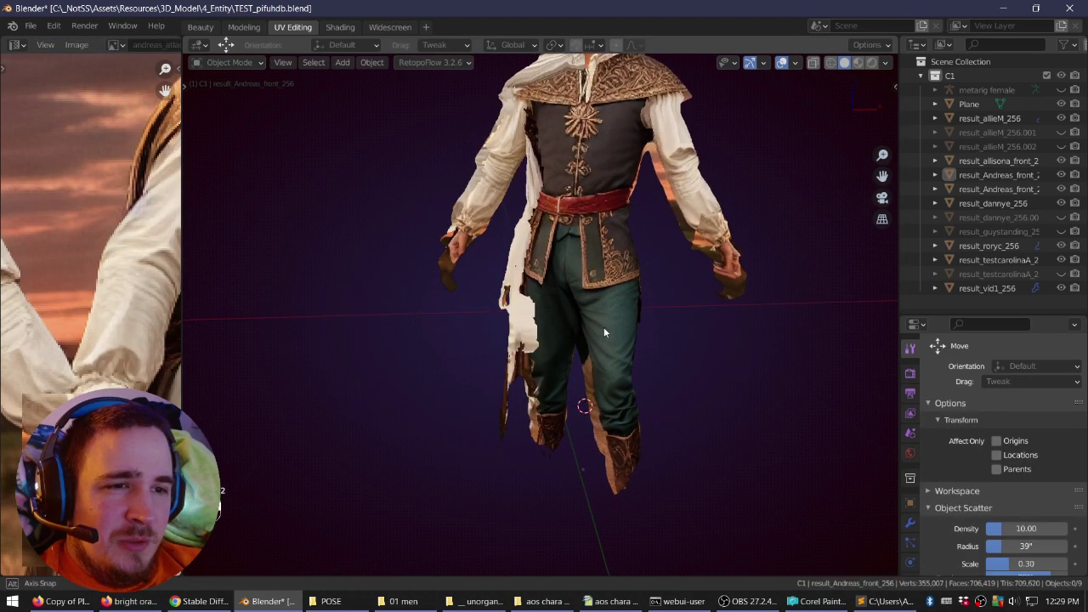
Select the whole Andreas mesh in Edit Mode and rotate it about 21 degrees in top view to square up its stance.
{"action": "key", "text": "KP_5"}
{"action": "key", "text": "KP_8"}
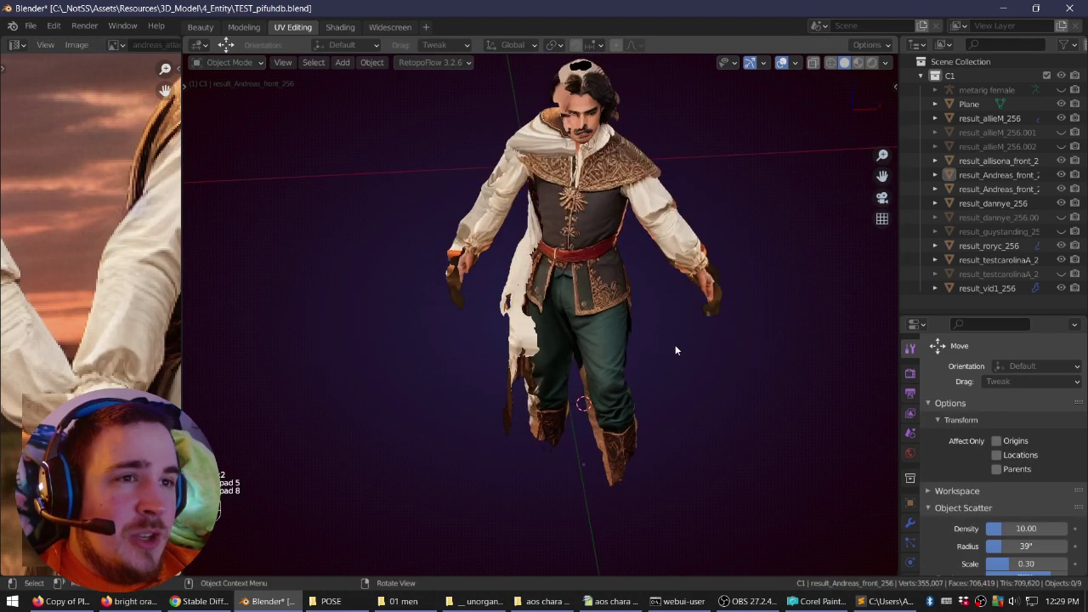
{"action": "middle_click_drag", "start_coordinate": [676, 349], "coordinate": [654, 453], "text": "alt"}
{"action": "scroll", "coordinate": [638, 387], "scroll_direction": "up", "scroll_amount": 4}
{"action": "key", "text": "alt+z"}
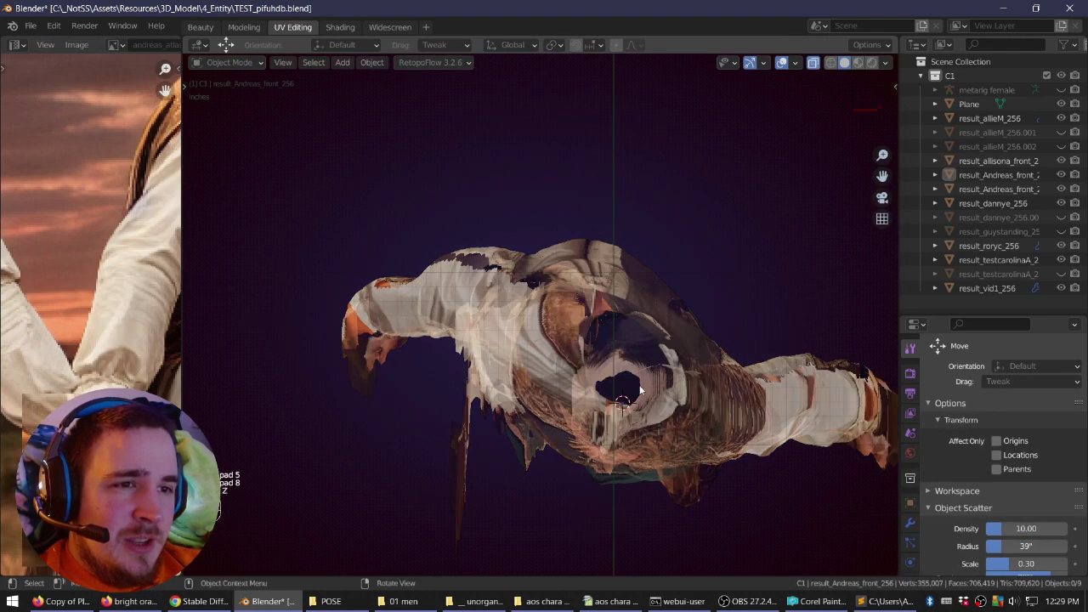
{"action": "key", "text": "alt+z"}
{"action": "key", "text": "alt+z"}
{"action": "middle_click_drag", "start_coordinate": [733, 383], "coordinate": [625, 345], "text": "shift"}
{"action": "key", "text": "Tab"}
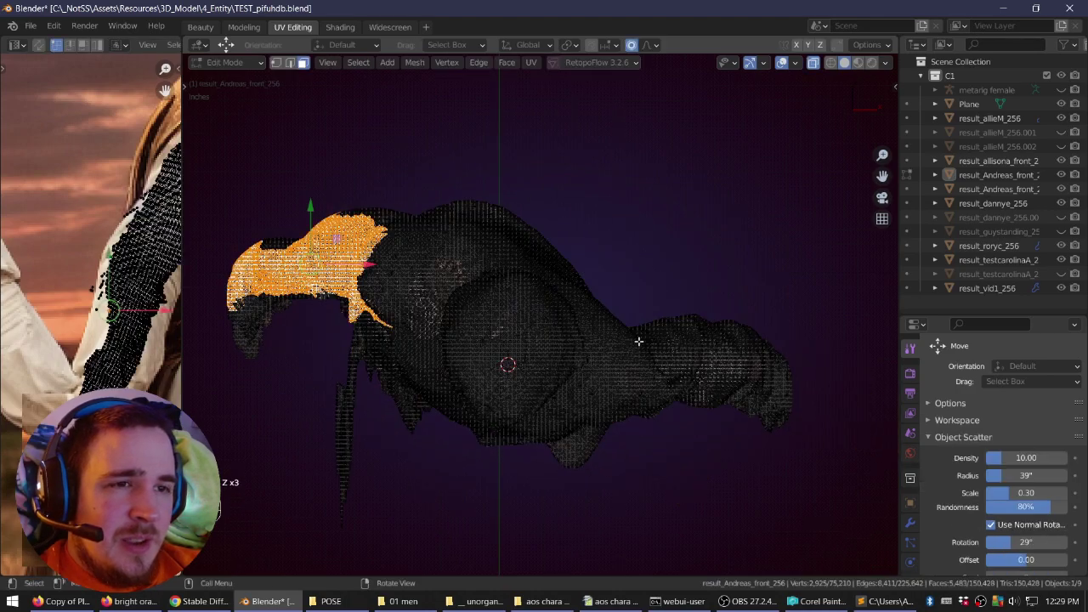
{"action": "key", "text": "a"}
{"action": "key", "text": "a"}
{"action": "key", "text": "r"}
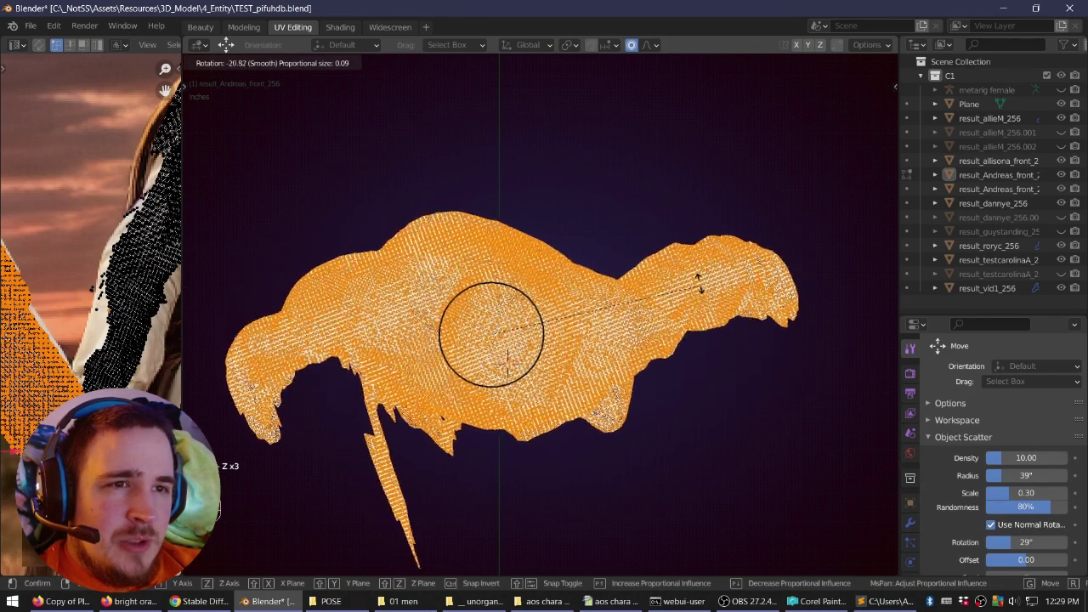
{"action": "left_click", "coordinate": [703, 285]}
Move the whole Andreas mesh in top view so that the head sits centred on the world axis.
{"action": "middle_click_drag", "start_coordinate": [596, 318], "coordinate": [627, 288], "text": "shift"}
{"action": "mouse_move", "coordinate": [627, 288]}
{"action": "middle_mouse_down"}
{"action": "mouse_move", "coordinate": [627, 211]}
{"action": "mouse_move", "coordinate": [626, 288]}
{"action": "middle_mouse_up"}
{"action": "scroll", "coordinate": [627, 288], "scroll_direction": "up", "scroll_amount": 6}
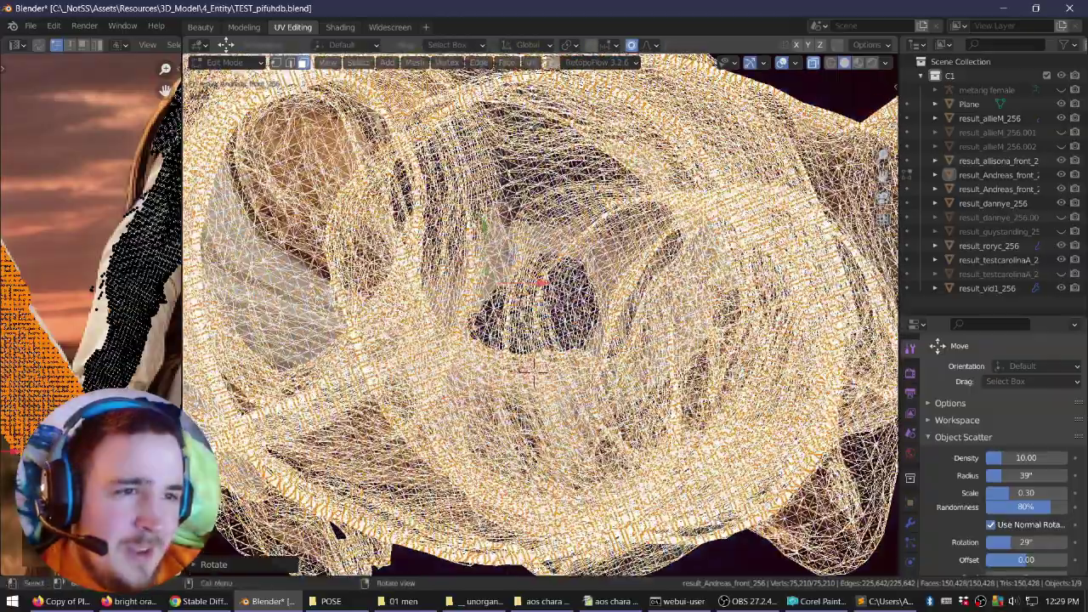
{"action": "scroll", "coordinate": [627, 288], "scroll_direction": "down", "scroll_amount": 2}
{"action": "key", "text": "g"}
{"action": "left_click", "coordinate": [536, 362]}
{"action": "scroll", "coordinate": [595, 361], "scroll_direction": "down", "scroll_amount": 6}
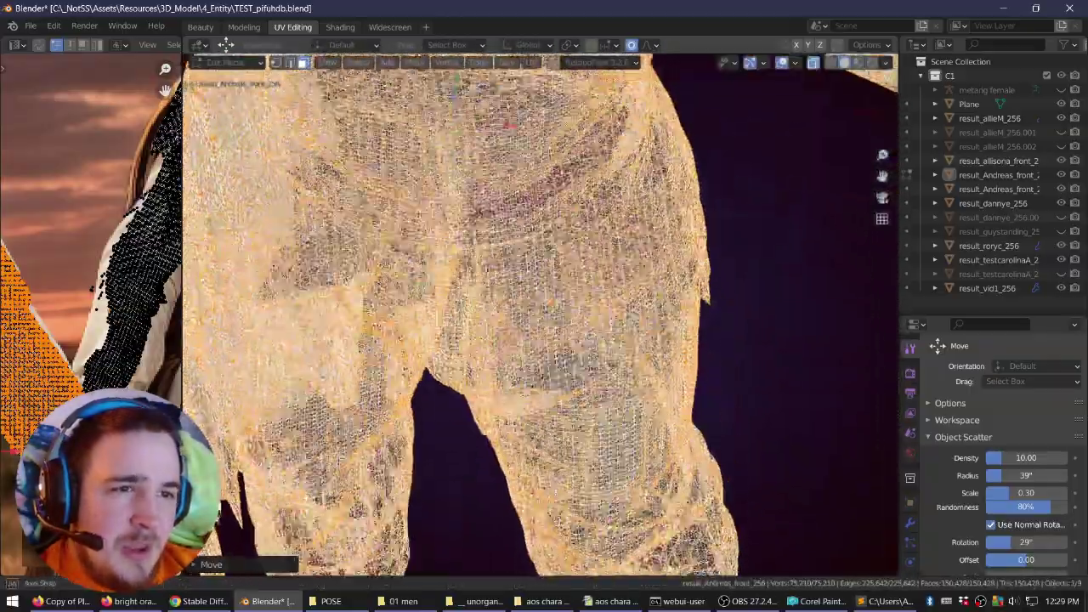
Turn X-ray off, widen the image editor to show the atlas figures and return the character to Object Mode.
{"action": "middle_click_drag", "start_coordinate": [669, 362], "coordinate": [607, 267]}
{"action": "scroll", "coordinate": [620, 315], "scroll_direction": "down", "scroll_amount": 4}
{"action": "key", "text": "alt+z"}
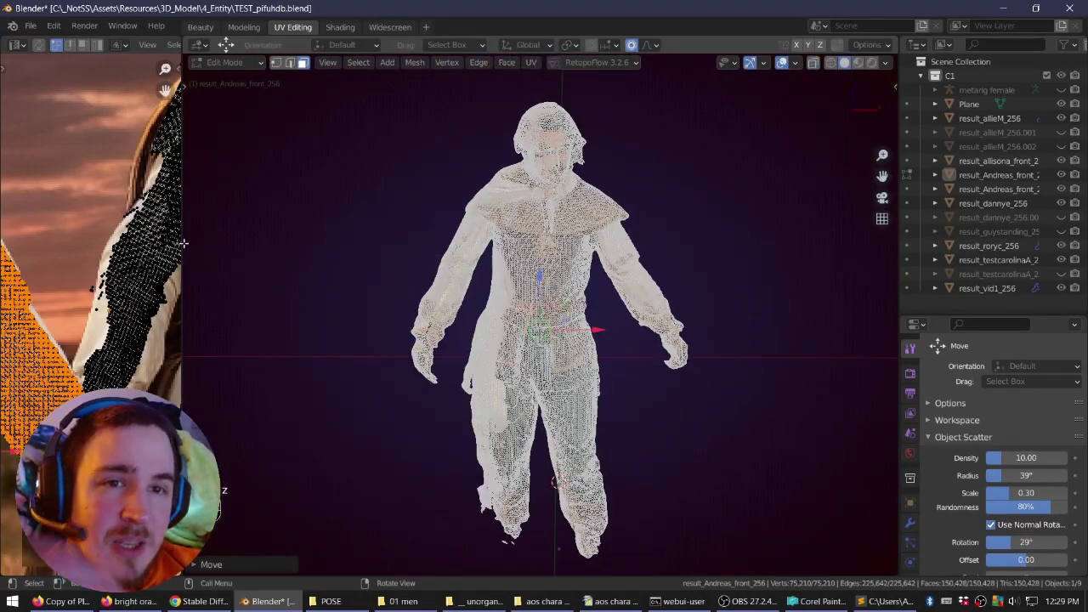
{"action": "left_click_drag", "start_coordinate": [183, 243], "coordinate": [541, 247]}
{"action": "scroll", "coordinate": [281, 268], "scroll_direction": "down", "scroll_amount": 6}
{"action": "middle_click_drag", "start_coordinate": [231, 316], "coordinate": [325, 310]}
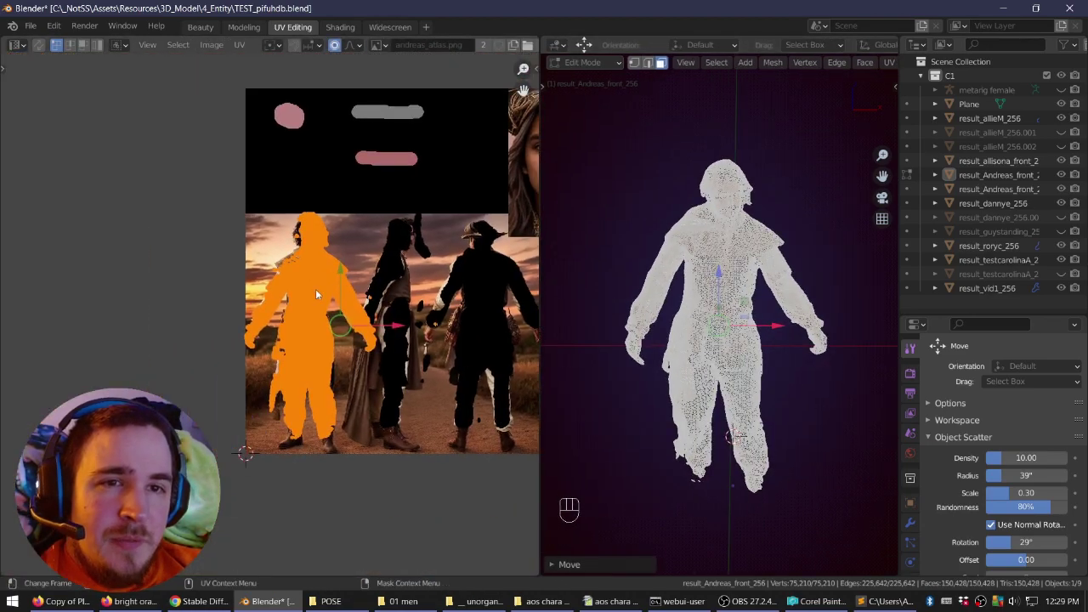
{"action": "key", "text": "Tab"}
{"action": "scroll", "coordinate": [326, 311], "scroll_direction": "up", "scroll_amount": 1}
{"action": "scroll", "coordinate": [326, 311], "scroll_direction": "up", "scroll_amount": 3}
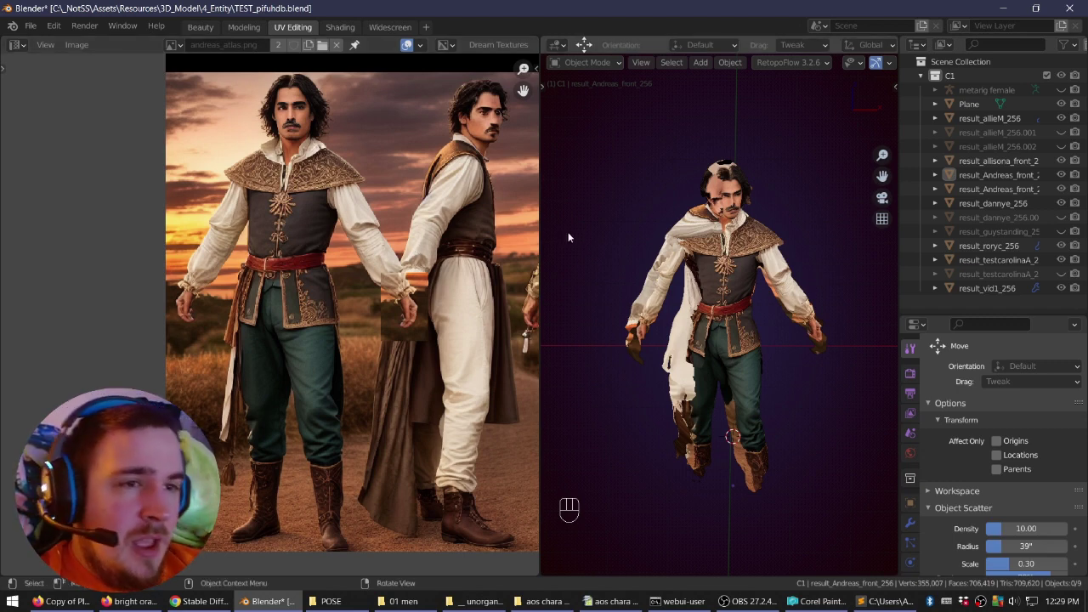
Widen the 3D viewport again and leave local view so all the characters are shown in perspective.
{"action": "left_click_drag", "start_coordinate": [537, 238], "coordinate": [263, 242]}
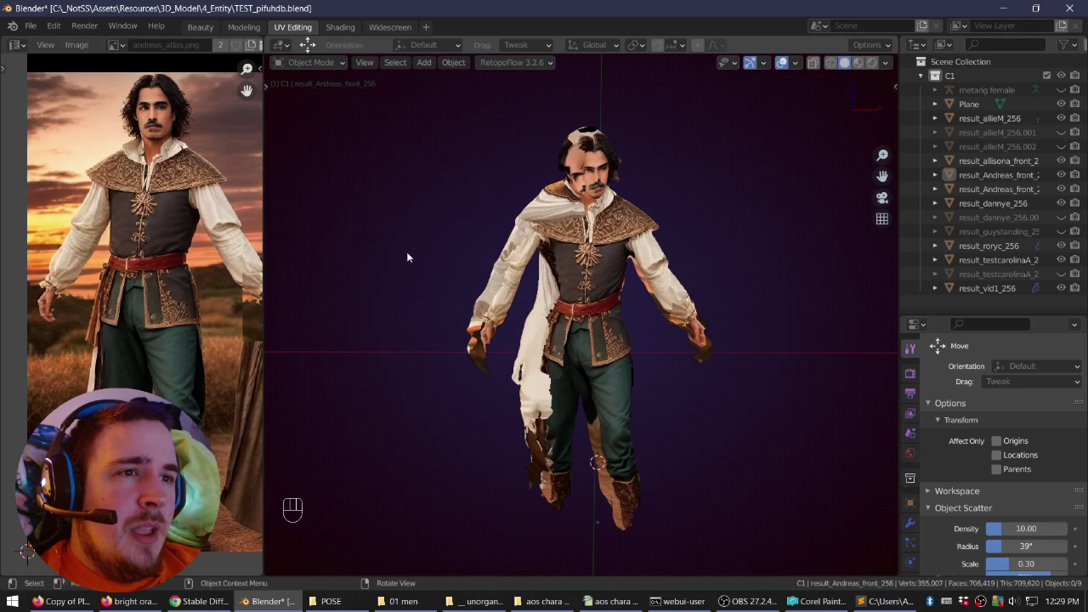
{"action": "key", "text": "slash"}
{"action": "scroll", "coordinate": [512, 248], "scroll_direction": "down", "scroll_amount": 3}
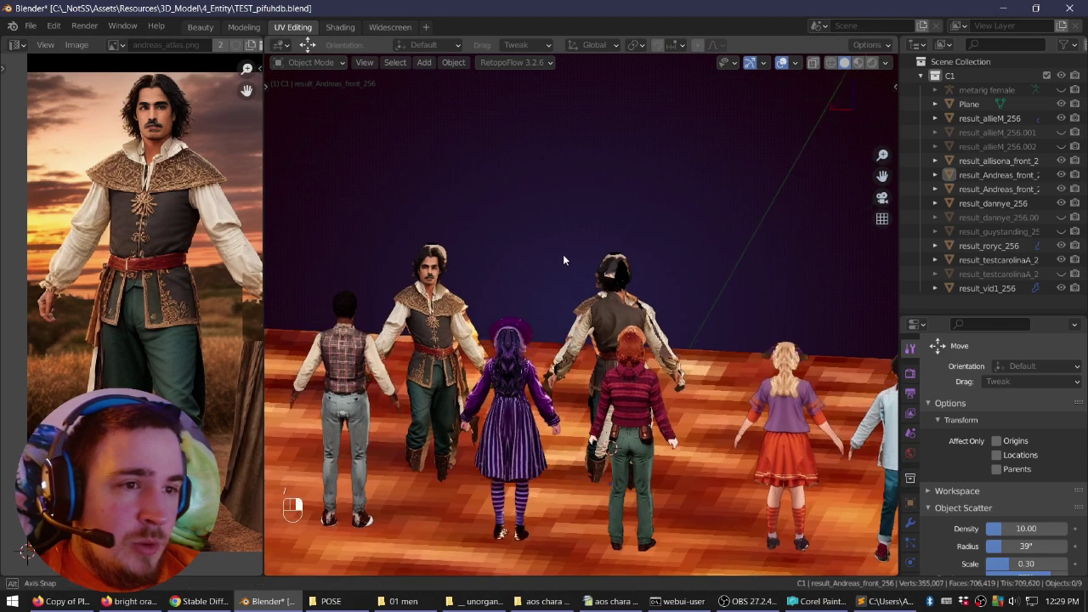
{"action": "right_click_drag", "start_coordinate": [563, 254], "coordinate": [426, 277]}
{"action": "key", "text": "KP_5"}
Select the finished character in the plaid vest and examine it from the front and side.
{"action": "middle_click_drag", "start_coordinate": [427, 276], "coordinate": [469, 247]}
{"action": "right_click_drag", "start_coordinate": [469, 247], "coordinate": [515, 344]}
{"action": "left_click", "coordinate": [470, 296]}
{"action": "scroll", "coordinate": [616, 309], "scroll_direction": "up", "scroll_amount": 6}
{"action": "key", "text": "j"}
{"action": "left_click", "coordinate": [680, 275]}
{"action": "scroll", "coordinate": [672, 279], "scroll_direction": "down", "scroll_amount": 3}
{"action": "right_click_drag", "start_coordinate": [492, 302], "coordinate": [515, 298], "text": "shift"}
{"action": "right_click_drag", "start_coordinate": [515, 297], "coordinate": [578, 301]}
{"action": "left_click", "coordinate": [531, 298]}
{"action": "scroll", "coordinate": [579, 301], "scroll_direction": "up", "scroll_amount": 2}
{"action": "right_click_drag", "start_coordinate": [578, 301], "coordinate": [603, 301]}
{"action": "mouse_move", "coordinate": [604, 301]}
{"action": "middle_mouse_down"}
{"action": "mouse_move", "coordinate": [622, 274]}
{"action": "mouse_move", "coordinate": [674, 289]}
{"action": "mouse_move", "coordinate": [610, 299]}
{"action": "middle_mouse_up"}
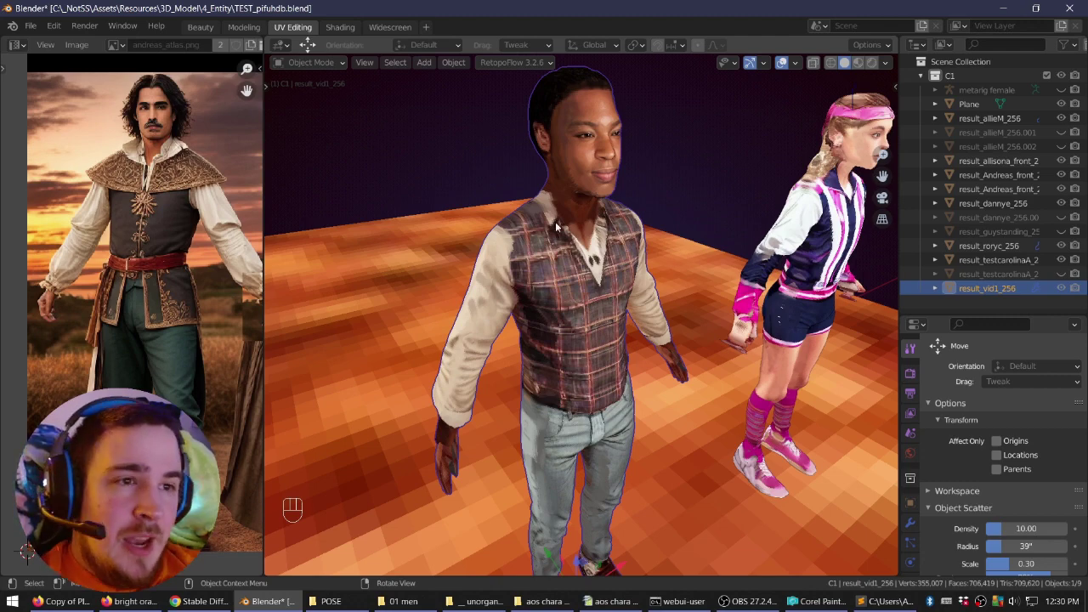
Examine the plaid-vest character's wireframe in Edit Mode, then its face, vest and jeans in Object Mode.
{"action": "middle_click_drag", "start_coordinate": [556, 226], "coordinate": [612, 209]}
{"action": "key", "text": "Tab"}
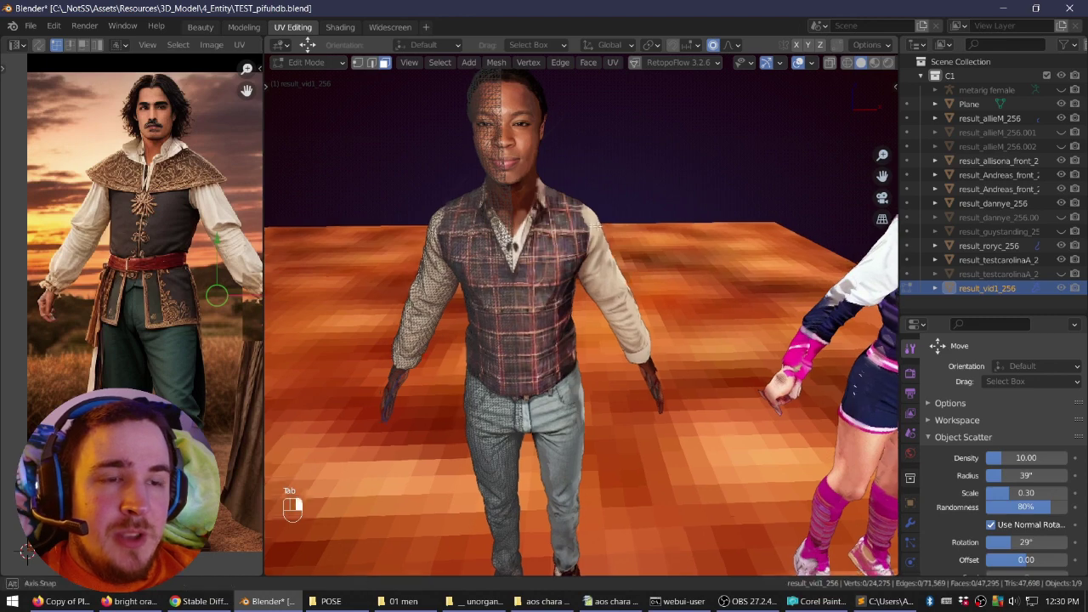
{"action": "right_click_drag", "start_coordinate": [597, 226], "coordinate": [693, 256]}
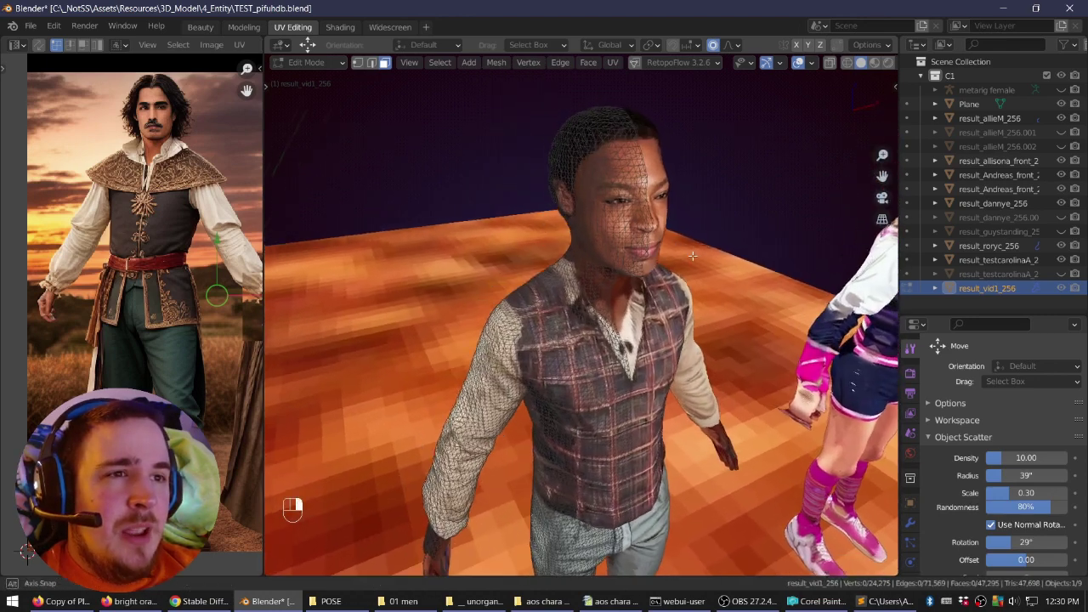
{"action": "middle_click_drag", "start_coordinate": [693, 255], "coordinate": [651, 263]}
{"action": "key", "text": "Tab"}
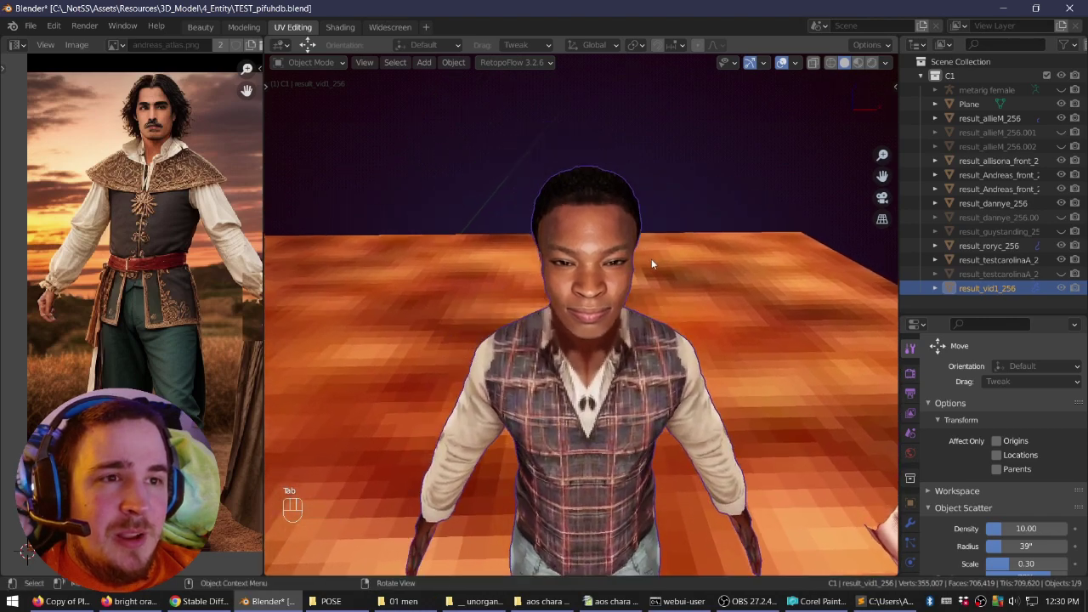
{"action": "scroll", "coordinate": [652, 262], "scroll_direction": "up", "scroll_amount": 3}
{"action": "right_click_drag", "start_coordinate": [652, 262], "coordinate": [615, 237]}
{"action": "scroll", "coordinate": [648, 245], "scroll_direction": "down", "scroll_amount": 3}
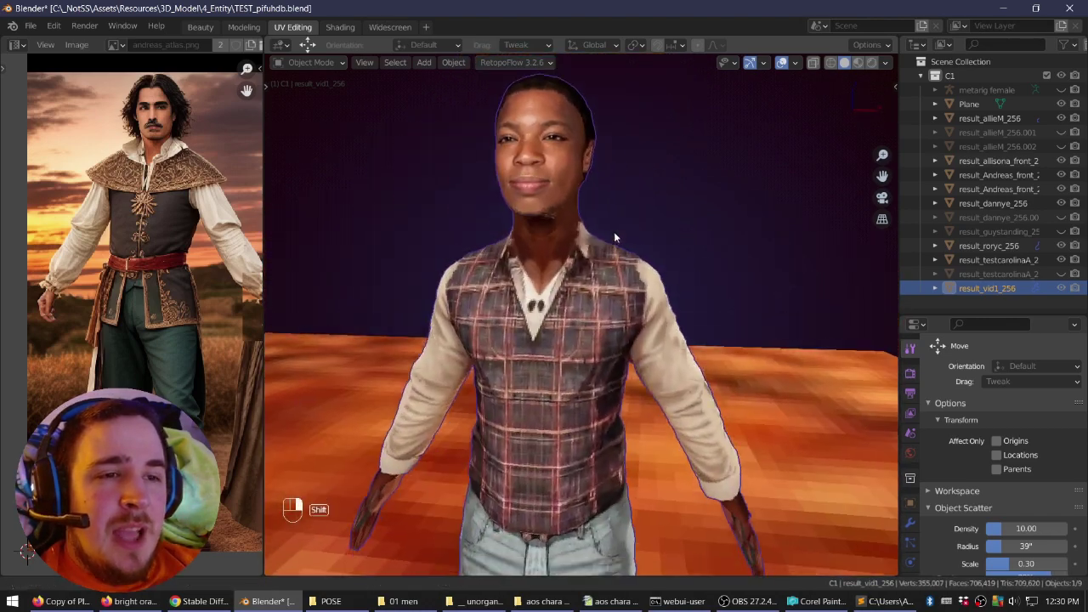
{"action": "middle_click_drag", "start_coordinate": [613, 231], "coordinate": [668, 207], "text": "shift"}
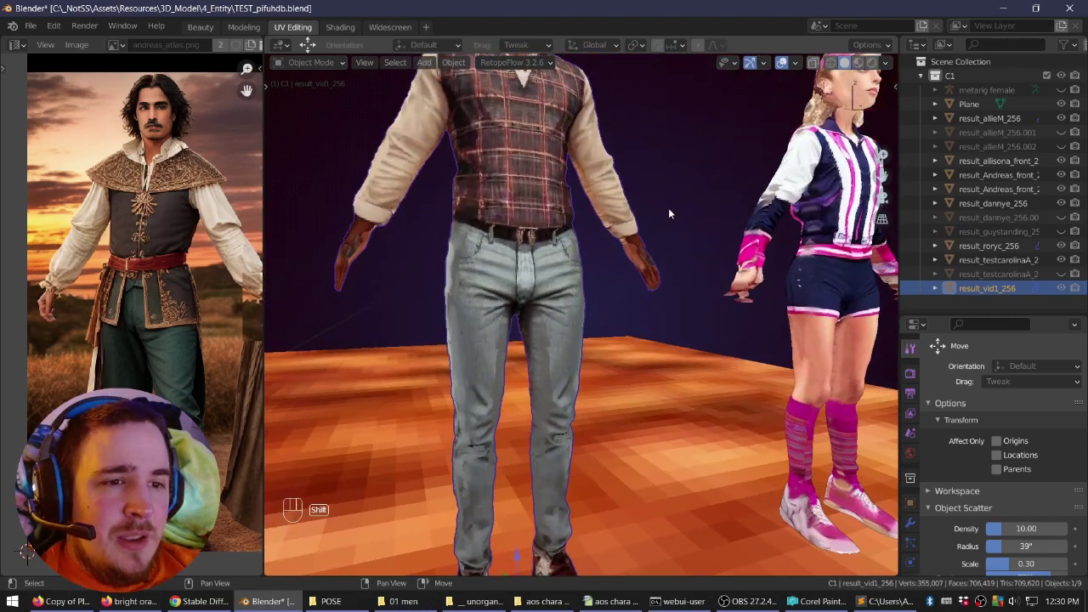
Examine the finished characters' shoes, the pink-headband girl's sleeve and head, and the plaid-vest character's collar for texture quality.
{"action": "right_click_drag", "start_coordinate": [669, 213], "coordinate": [833, 127], "text": "shift"}
{"action": "right_click_drag", "start_coordinate": [833, 128], "coordinate": [669, 191], "text": "shift"}
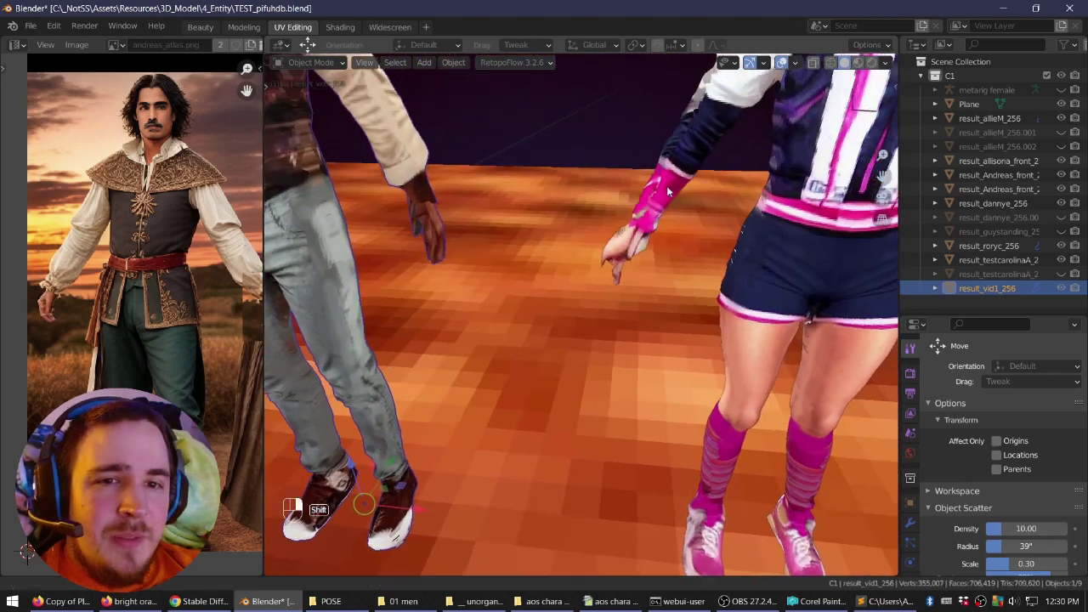
{"action": "middle_click_drag", "start_coordinate": [668, 193], "coordinate": [575, 205], "text": "shift"}
{"action": "scroll", "coordinate": [604, 298], "scroll_direction": "down", "scroll_amount": 6}
{"action": "right_click_drag", "start_coordinate": [550, 313], "coordinate": [701, 294], "text": "shift"}
{"action": "scroll", "coordinate": [691, 281], "scroll_direction": "up", "scroll_amount": 2}
{"action": "scroll", "coordinate": [701, 294], "scroll_direction": "down", "scroll_amount": 2}
{"action": "middle_click_drag", "start_coordinate": [703, 299], "coordinate": [740, 293], "text": "shift"}
{"action": "right_click_drag", "start_coordinate": [763, 291], "coordinate": [580, 296]}
{"action": "scroll", "coordinate": [598, 306], "scroll_direction": "up", "scroll_amount": 3}
{"action": "scroll", "coordinate": [580, 296], "scroll_direction": "up", "scroll_amount": 2}
{"action": "scroll", "coordinate": [580, 294], "scroll_direction": "up", "scroll_amount": 2}
{"action": "middle_click_drag", "start_coordinate": [580, 294], "coordinate": [646, 311]}
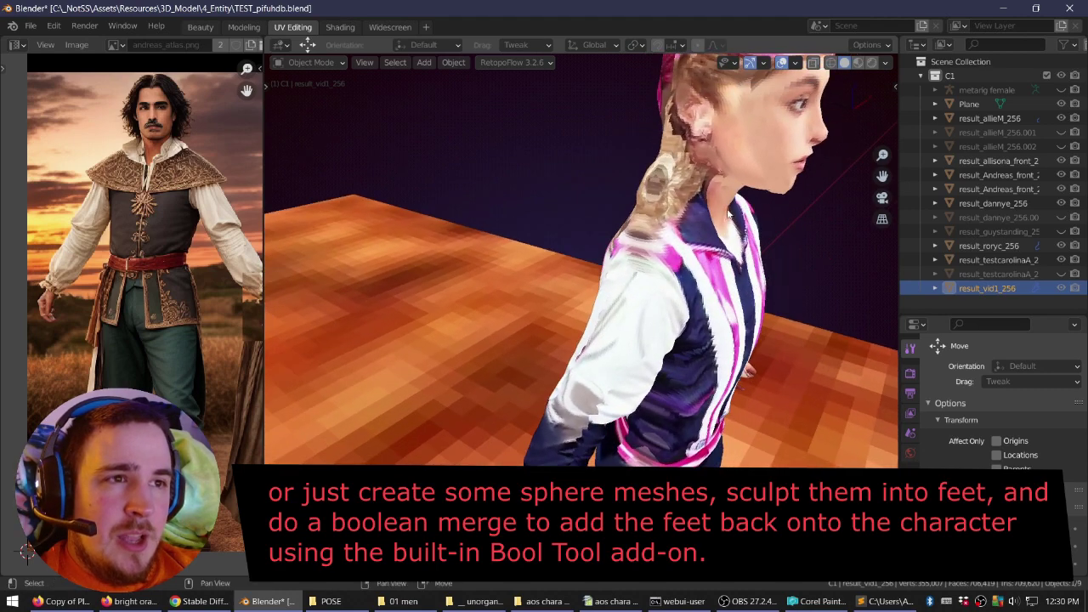
{"action": "scroll", "coordinate": [672, 255], "scroll_direction": "down", "scroll_amount": 3}
{"action": "middle_click_drag", "start_coordinate": [719, 183], "coordinate": [689, 235], "text": "shift"}
{"action": "scroll", "coordinate": [689, 235], "scroll_direction": "up", "scroll_amount": 4}
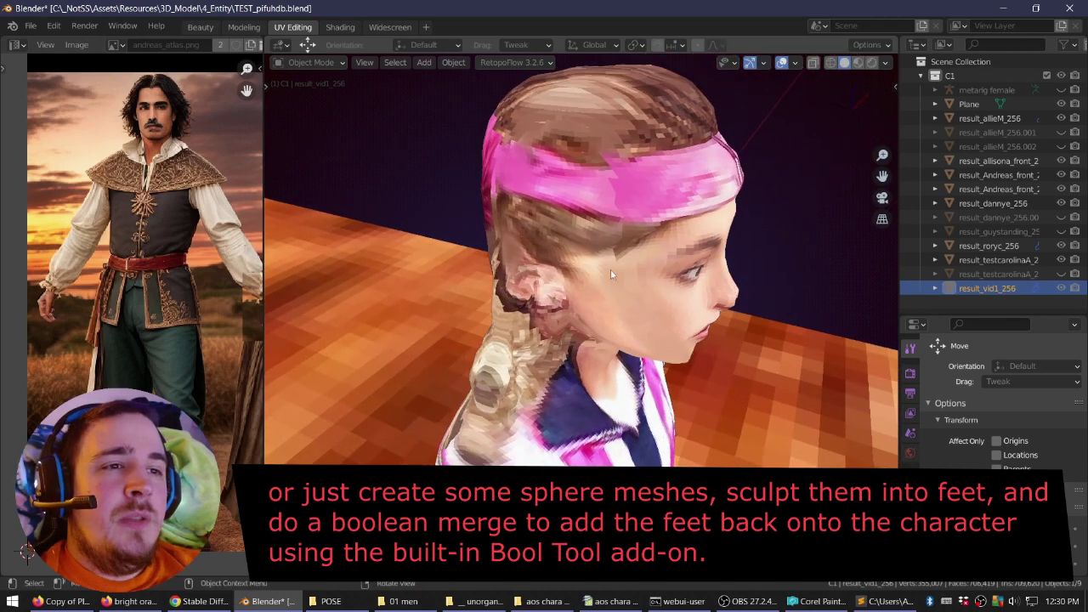
{"action": "scroll", "coordinate": [610, 269], "scroll_direction": "down", "scroll_amount": 6}
{"action": "middle_click_drag", "start_coordinate": [511, 382], "coordinate": [602, 240], "text": "shift"}
{"action": "scroll", "coordinate": [602, 240], "scroll_direction": "up", "scroll_amount": 3}
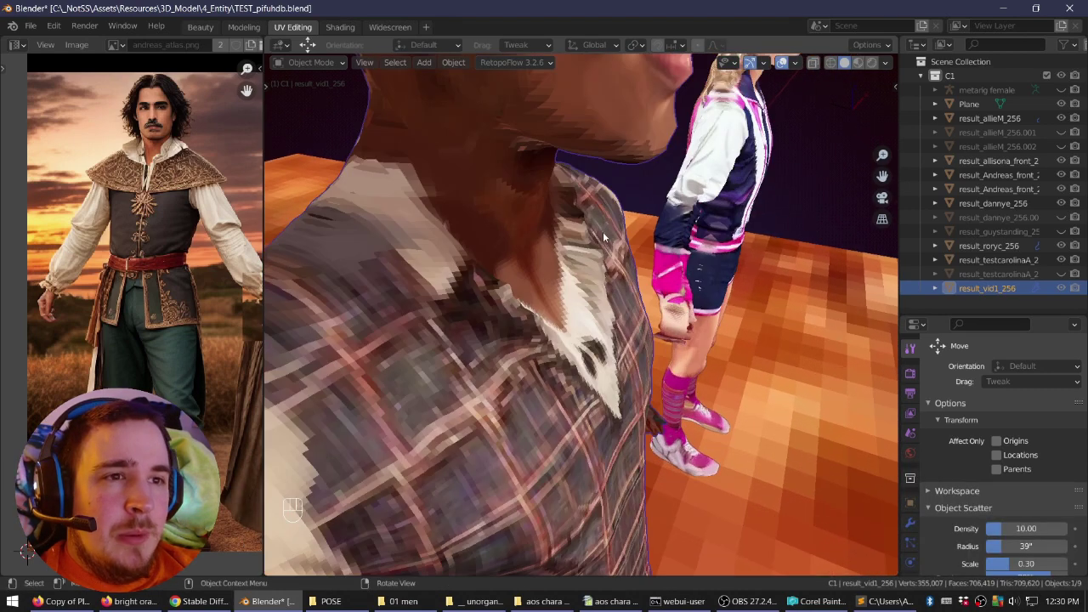
Select the duplicate Andreas character and check its UV layout over the atlas's front-view figure in Edit Mode.
{"action": "scroll", "coordinate": [561, 205], "scroll_direction": "down", "scroll_amount": 2}
{"action": "scroll", "coordinate": [605, 270], "scroll_direction": "down", "scroll_amount": 5}
{"action": "middle_click_drag", "start_coordinate": [731, 328], "coordinate": [533, 306], "text": "shift"}
{"action": "scroll", "coordinate": [634, 282], "scroll_direction": "up", "scroll_amount": 1}
{"action": "left_click", "coordinate": [627, 286]}
{"action": "scroll", "coordinate": [532, 307], "scroll_direction": "up", "scroll_amount": 5}
{"action": "mouse_move", "coordinate": [629, 293]}
{"action": "right_mouse_down"}
{"action": "mouse_move", "coordinate": [635, 271]}
{"action": "mouse_move", "coordinate": [590, 305]}
{"action": "mouse_move", "coordinate": [644, 310]}
{"action": "mouse_move", "coordinate": [630, 312]}
{"action": "mouse_move", "coordinate": [651, 299]}
{"action": "mouse_move", "coordinate": [639, 293]}
{"action": "right_mouse_up"}
{"action": "scroll", "coordinate": [636, 271], "scroll_direction": "down", "scroll_amount": 4}
{"action": "scroll", "coordinate": [640, 309], "scroll_direction": "up", "scroll_amount": 3}
{"action": "key", "text": "Tab"}
{"action": "middle_click_drag", "start_coordinate": [640, 295], "coordinate": [592, 302]}
{"action": "scroll", "coordinate": [686, 309], "scroll_direction": "up", "scroll_amount": 3}
{"action": "key", "text": "alt+a"}
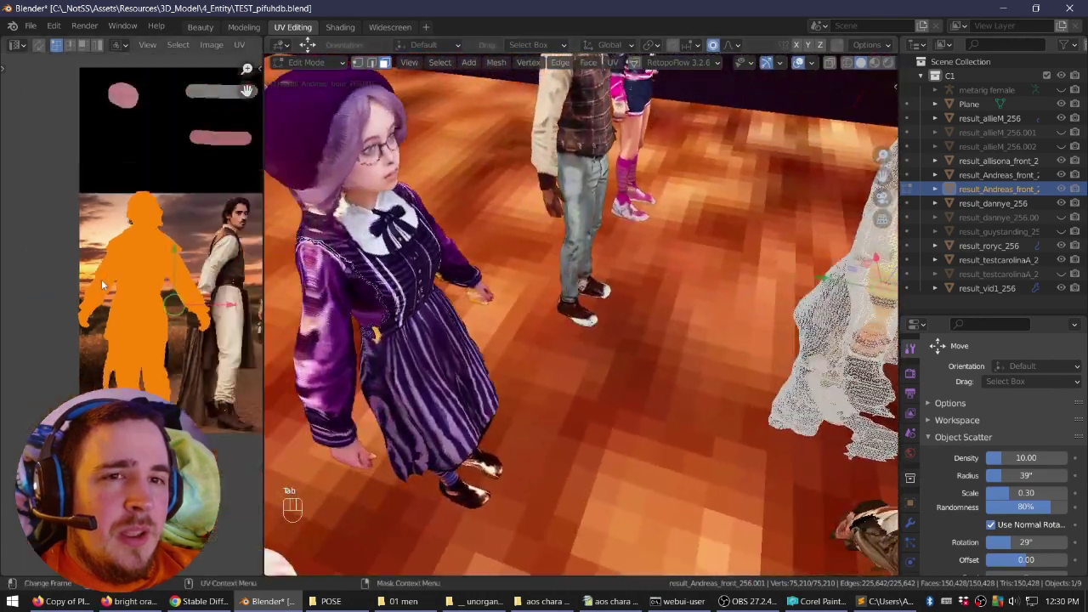
{"action": "key", "text": "a"}
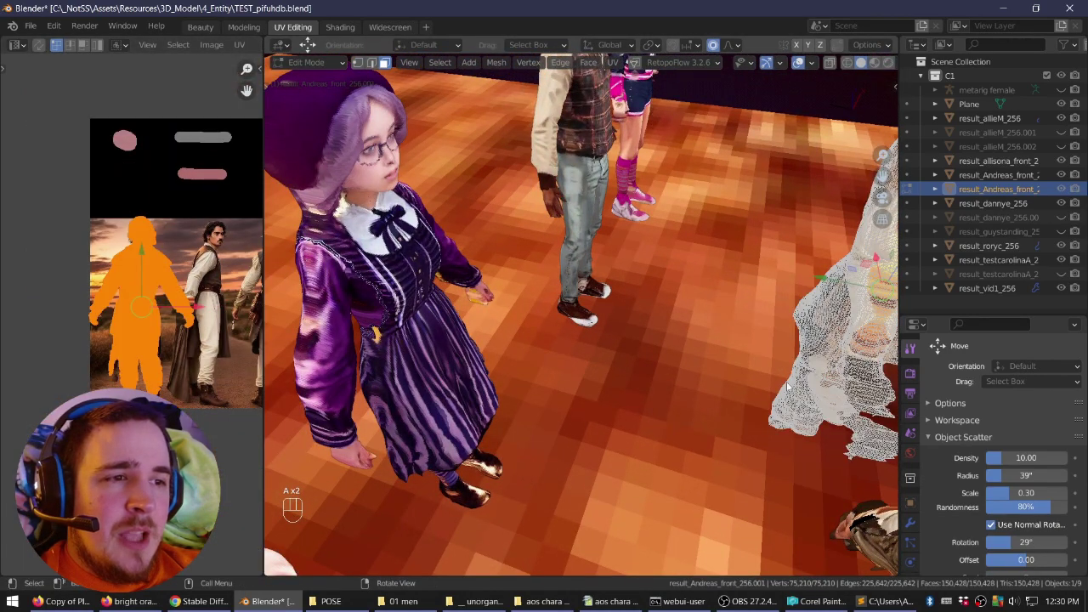
Switch to editing the reprojected Andreas character, result_Andreas_front_256, and deselect its entire mesh.
{"action": "key", "text": "Tab"}
{"action": "scroll", "coordinate": [650, 306], "scroll_direction": "down", "scroll_amount": 3}
{"action": "left_click", "coordinate": [751, 433]}
{"action": "key", "text": "Tab"}
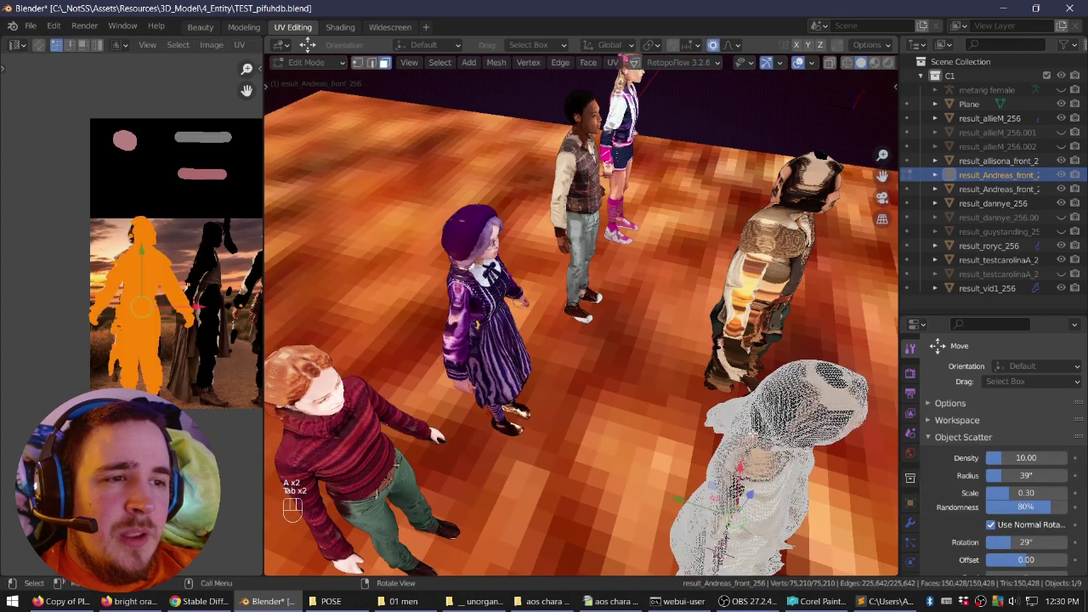
{"action": "middle_click_drag", "start_coordinate": [751, 435], "coordinate": [687, 263]}
{"action": "key", "text": "a"}
{"action": "scroll", "coordinate": [690, 260], "scroll_direction": "up", "scroll_amount": 4}
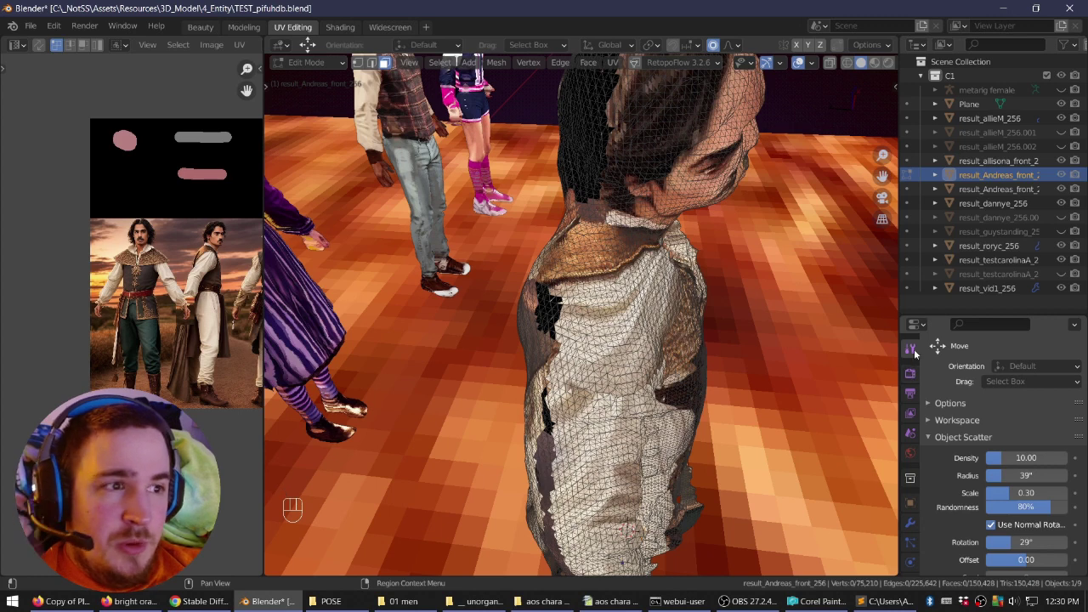
Put the reprojected Andreas character into Texture Paint mode.
{"action": "middle_click_drag", "start_coordinate": [803, 341], "coordinate": [842, 341]}
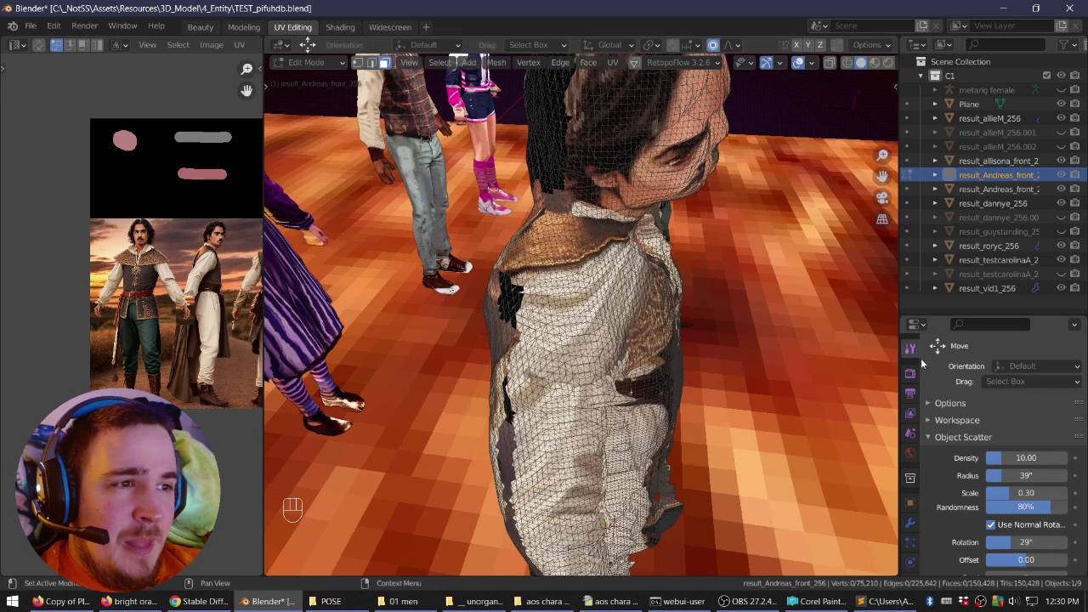
{"action": "left_click", "coordinate": [910, 372]}
{"action": "left_click", "coordinate": [910, 349]}
{"action": "left_click", "coordinate": [308, 62]}
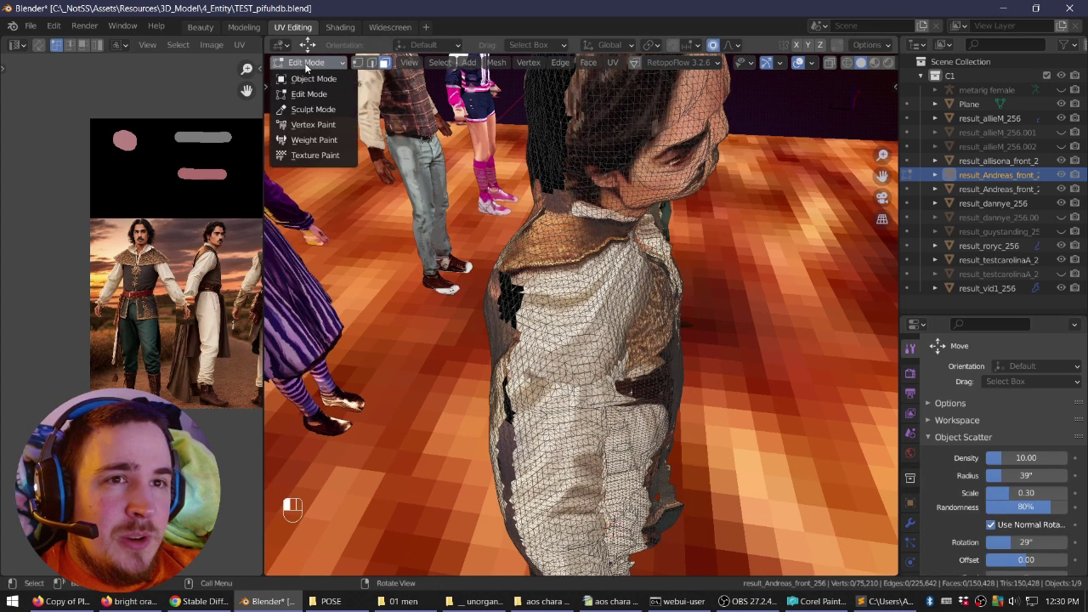
{"action": "left_click", "coordinate": [307, 157]}
{"action": "middle_click_drag", "start_coordinate": [628, 282], "coordinate": [621, 284]}
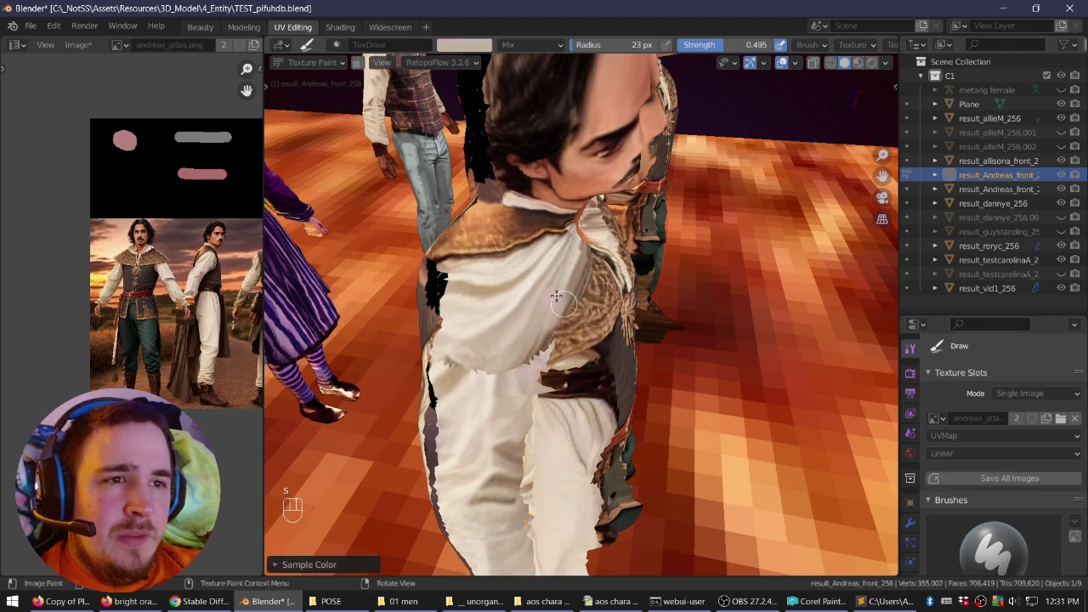
Enlarge the paint brush radius to 39 px and paint sampled dark green over the white side of Andreas's trouser leg.
{"action": "mouse_move", "coordinate": [648, 264]}
{"action": "middle_mouse_down"}
{"action": "mouse_move", "coordinate": [539, 297]}
{"action": "mouse_move", "coordinate": [610, 304]}
{"action": "mouse_move", "coordinate": [531, 273]}
{"action": "mouse_move", "coordinate": [545, 271]}
{"action": "mouse_move", "coordinate": [557, 332]}
{"action": "mouse_move", "coordinate": [604, 267]}
{"action": "middle_mouse_up"}
{"action": "scroll", "coordinate": [560, 337], "scroll_direction": "up", "scroll_amount": 3}
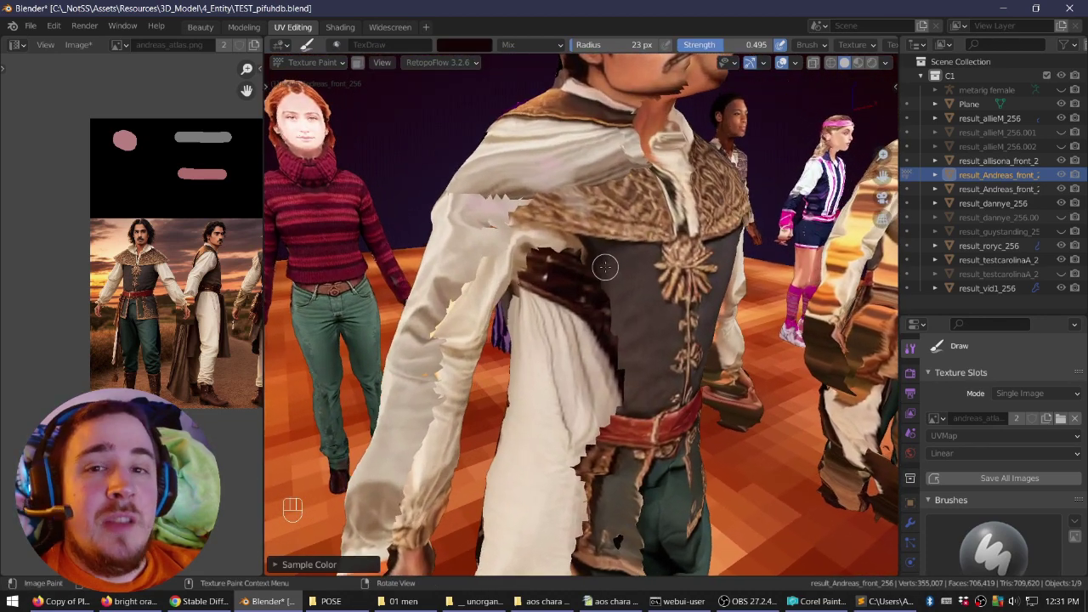
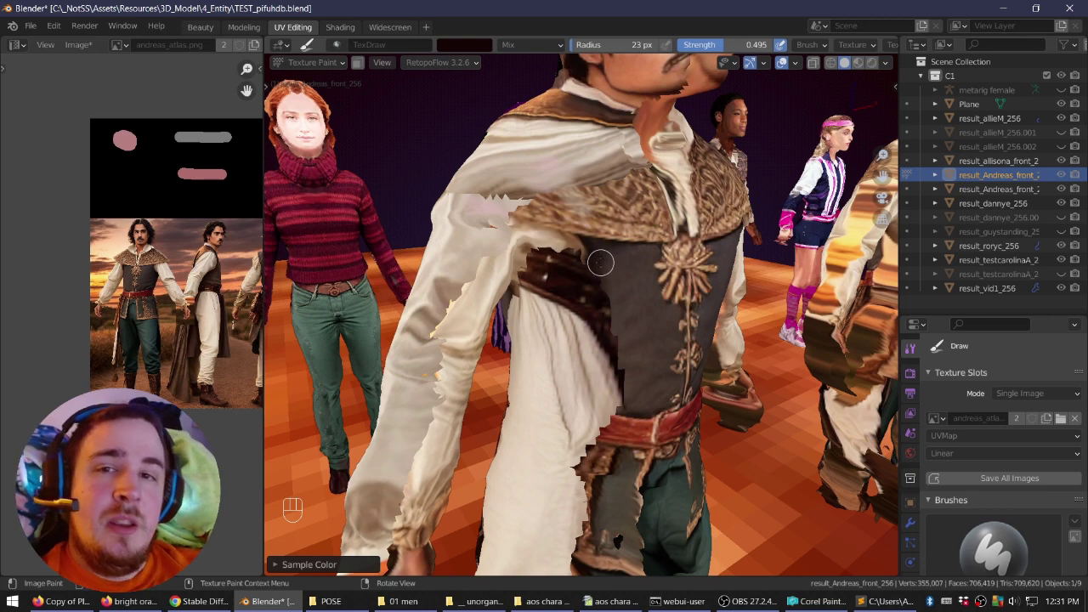
{"action": "key", "text": "f"}
{"action": "left_click", "coordinate": [639, 383]}
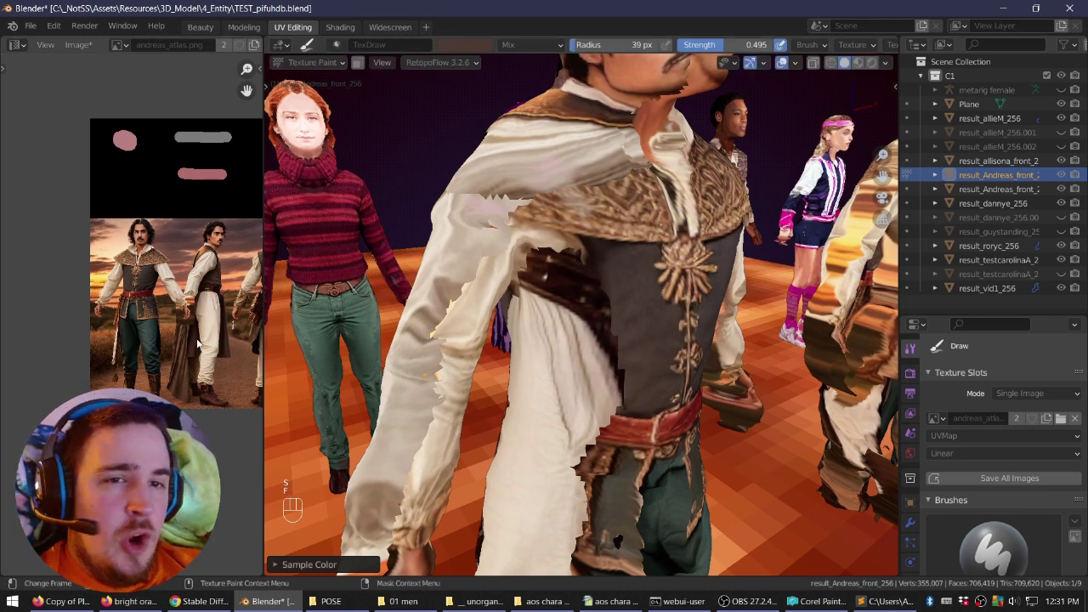
{"action": "middle_click_drag", "start_coordinate": [591, 412], "coordinate": [689, 325], "text": "shift"}
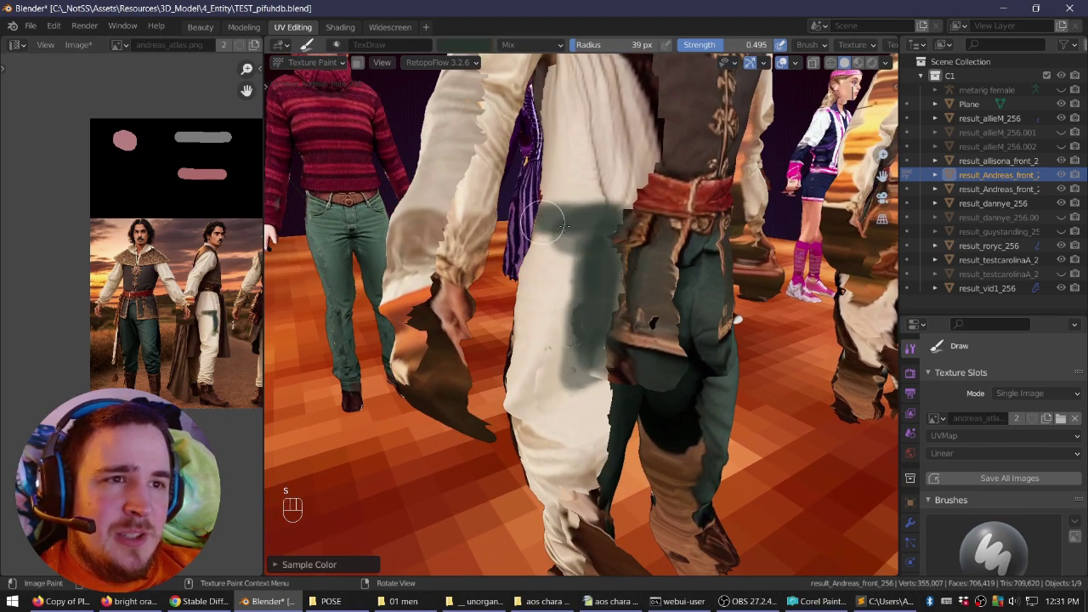
{"action": "left_click_drag", "start_coordinate": [553, 263], "coordinate": [559, 253]}
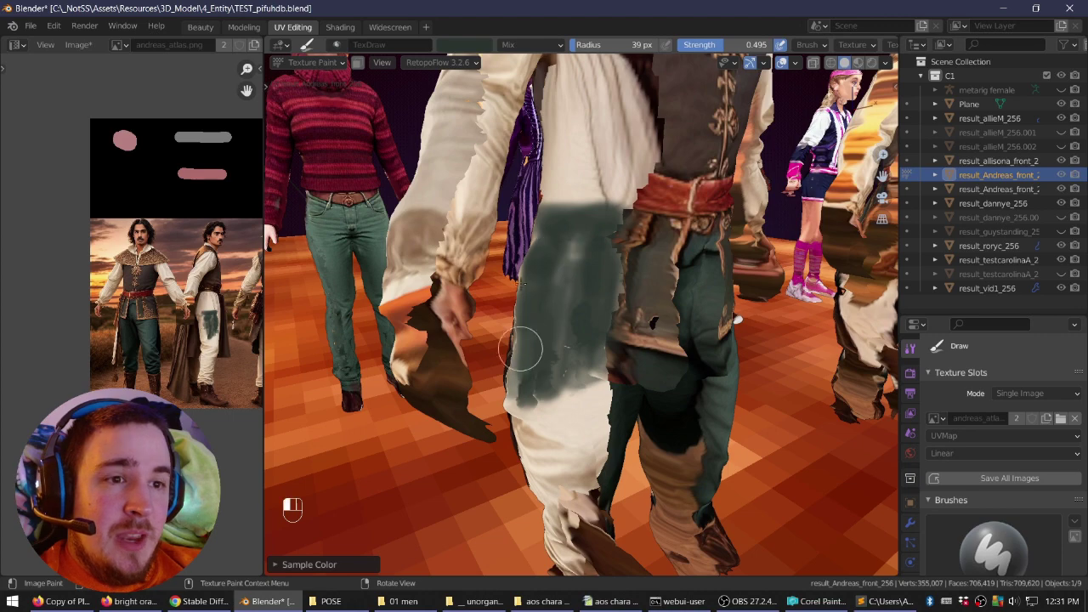
{"action": "left_click_drag", "start_coordinate": [536, 399], "coordinate": [559, 472]}
{"action": "left_click_drag", "start_coordinate": [592, 408], "coordinate": [575, 403]}
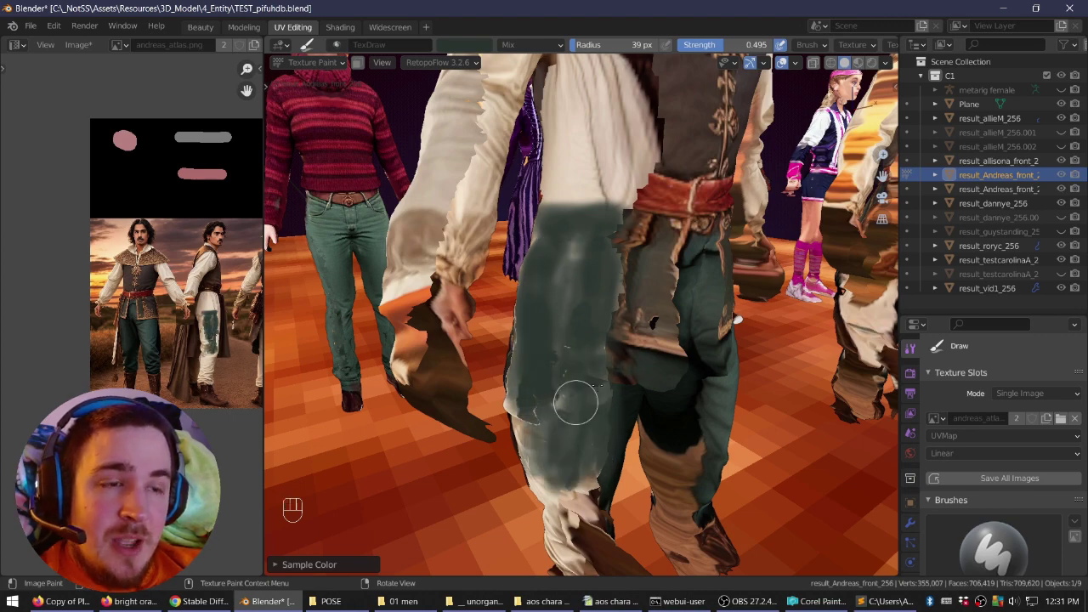
{"action": "mouse_move", "coordinate": [659, 364]}
{"action": "right_mouse_down", "text": "shift"}
{"action": "mouse_move", "coordinate": [639, 280]}
{"action": "mouse_move", "coordinate": [653, 299]}
{"action": "right_mouse_up", "text": "shift"}
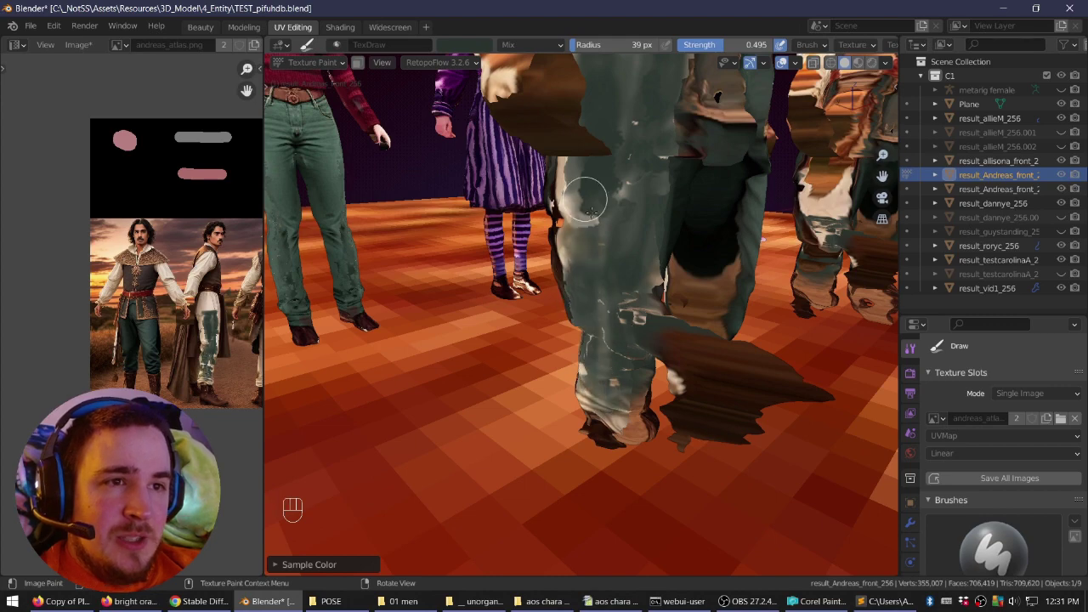
{"action": "middle_click_drag", "start_coordinate": [656, 316], "coordinate": [643, 404]}
{"action": "middle_click_drag", "start_coordinate": [601, 297], "coordinate": [595, 289]}
Delete the stray flap of geometry hanging beside the lower legs from the reprojected Andreas mesh in Edit Mode.
{"action": "left_click", "coordinate": [312, 62]}
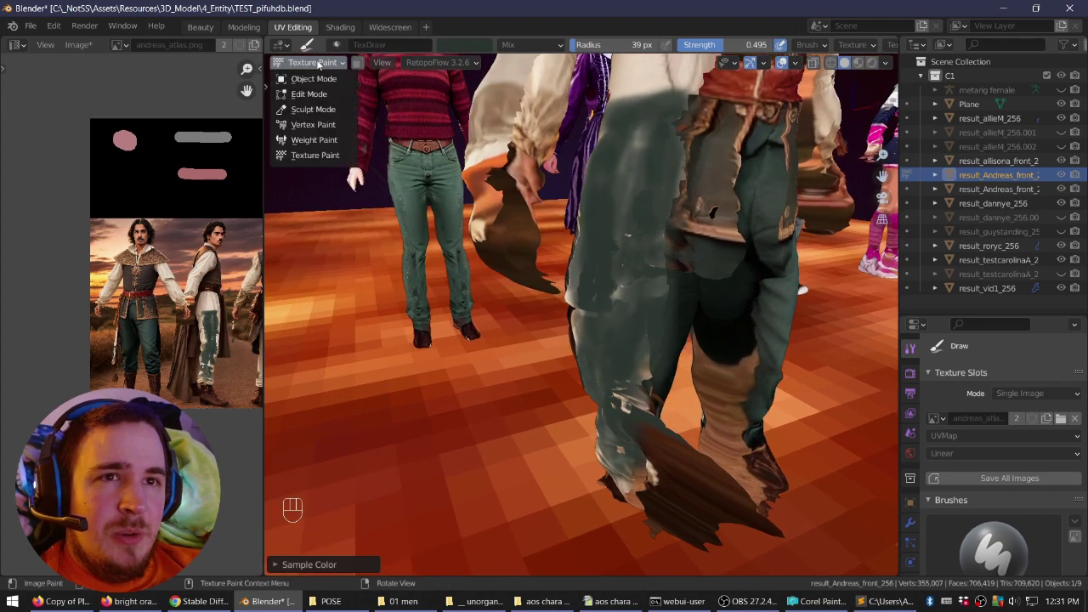
{"action": "left_click", "coordinate": [322, 76]}
{"action": "middle_click_drag", "start_coordinate": [666, 433], "coordinate": [654, 100]}
{"action": "key", "text": "Tab"}
{"action": "key", "text": "a"}
{"action": "key", "text": "alt+z"}
{"action": "key", "text": "a"}
{"action": "key", "text": "c"}
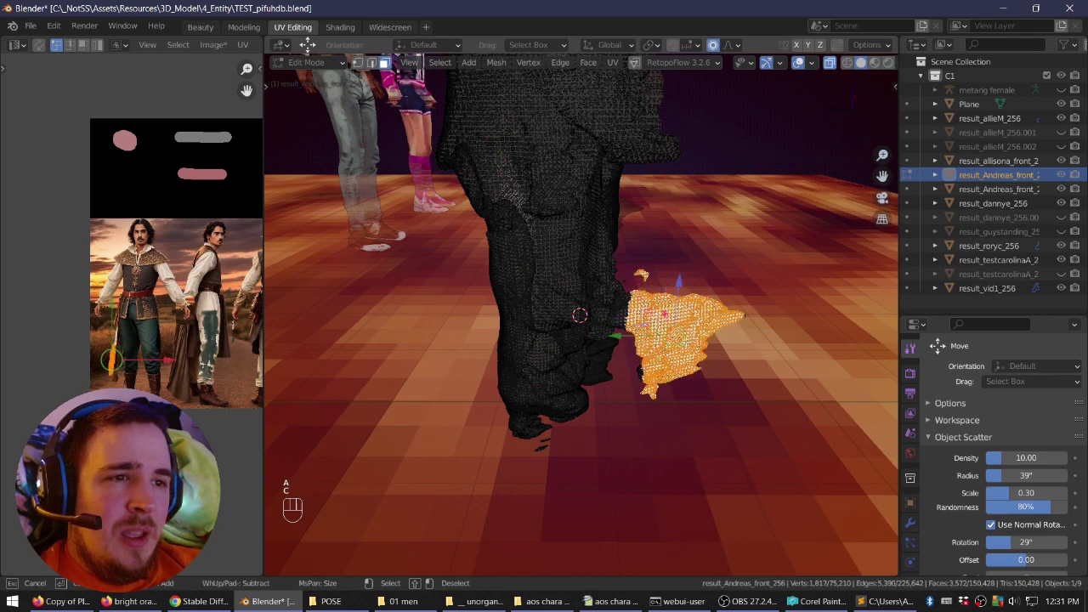
{"action": "key", "text": "alt+z"}
{"action": "key", "text": "alt+z"}
{"action": "right_click_drag", "start_coordinate": [671, 312], "coordinate": [681, 312]}
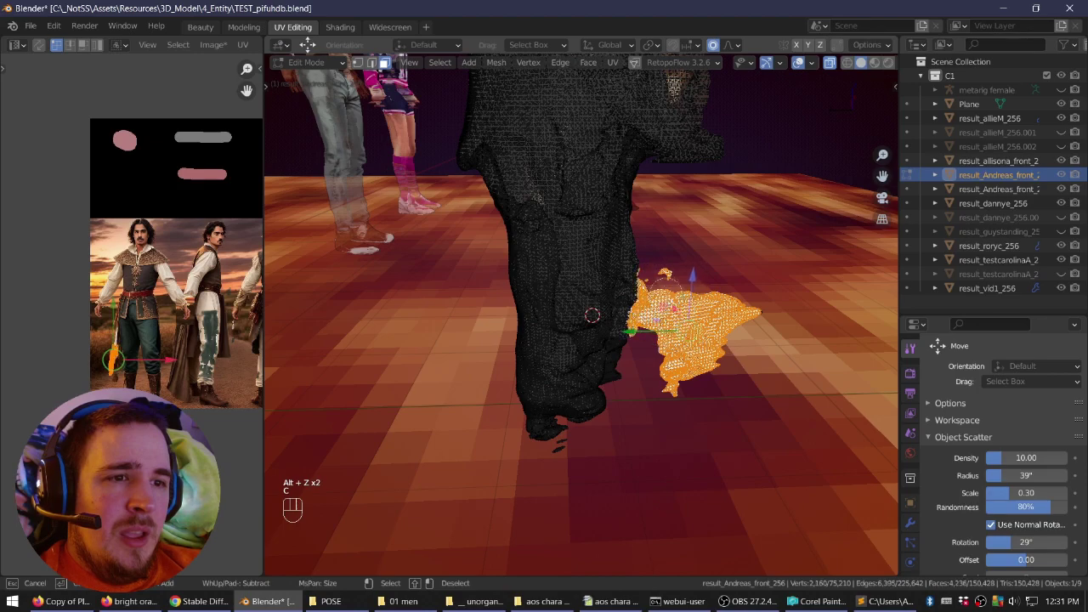
{"action": "middle_click_drag", "start_coordinate": [646, 281], "coordinate": [578, 317]}
{"action": "key", "text": "Delete"}
{"action": "left_click", "coordinate": [733, 247]}
Return to Texture Paint mode and paint sampled dark green over the mismatched lower areas of the trouser legs.
{"action": "left_click", "coordinate": [321, 64]}
{"action": "left_click", "coordinate": [321, 149]}
{"action": "right_click_drag", "start_coordinate": [476, 276], "coordinate": [641, 284]}
{"action": "key", "text": "alt+z"}
{"action": "middle_click_drag", "start_coordinate": [595, 290], "coordinate": [581, 311]}
{"action": "key", "text": "s"}
{"action": "left_click", "coordinate": [642, 314]}
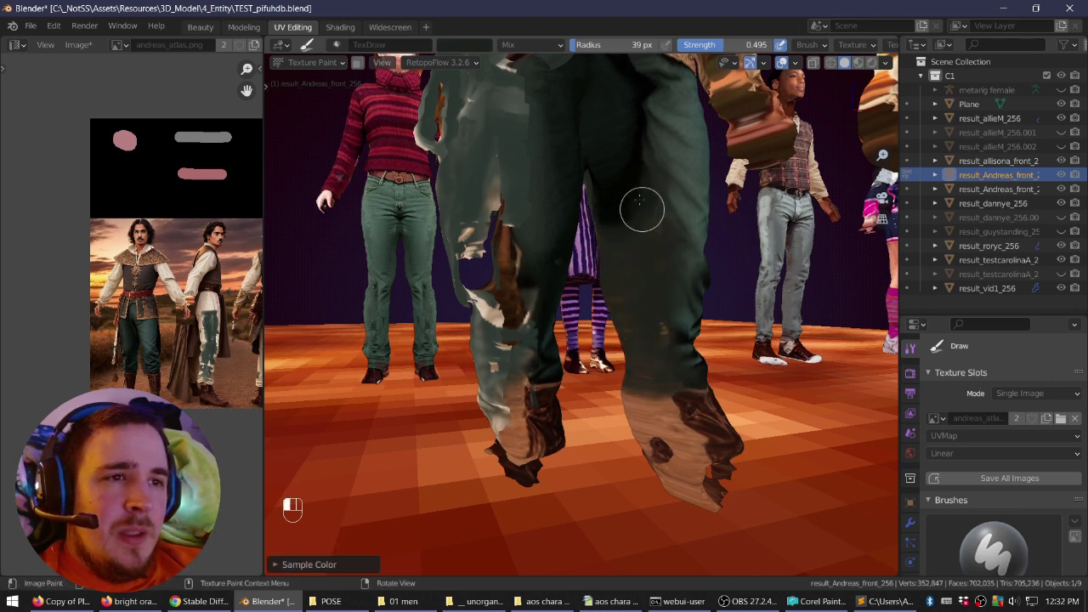
Return the reprojected Andreas character to Object Mode, save the Blender file, and reselect the character.
{"action": "middle_click_drag", "start_coordinate": [661, 231], "coordinate": [592, 328]}
{"action": "right_click_drag", "start_coordinate": [595, 328], "coordinate": [621, 355]}
{"action": "scroll", "coordinate": [606, 342], "scroll_direction": "up", "scroll_amount": 2}
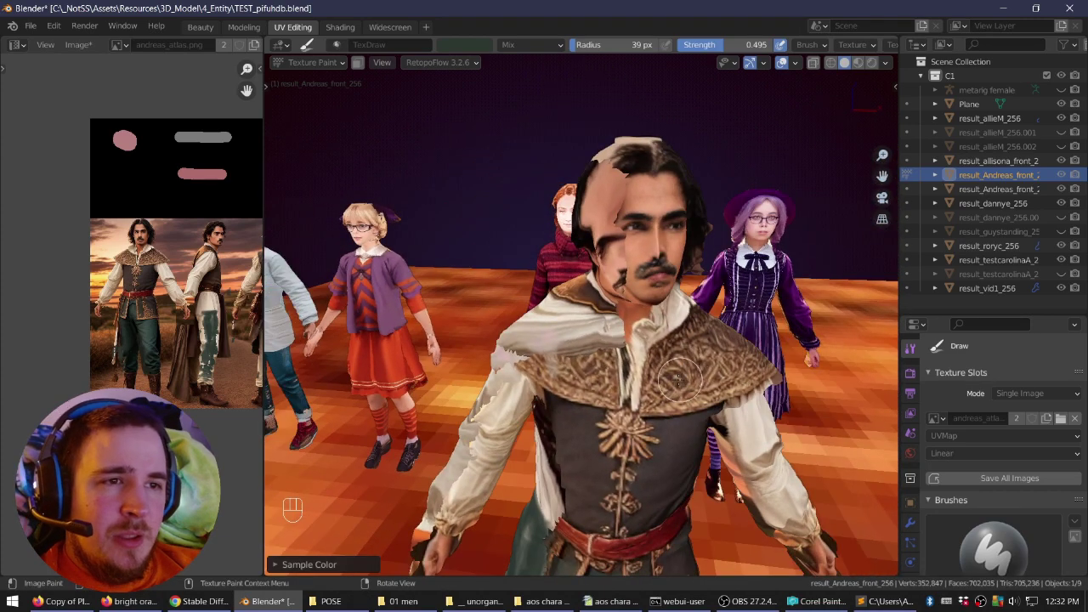
{"action": "middle_click_drag", "start_coordinate": [625, 314], "coordinate": [623, 310]}
{"action": "left_click", "coordinate": [308, 62]}
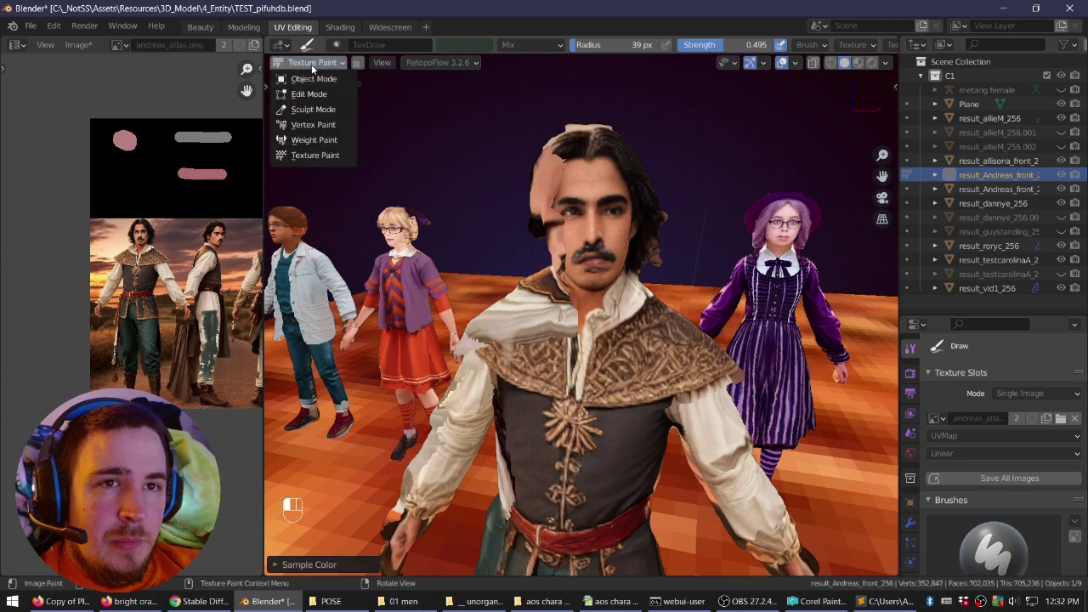
{"action": "left_click", "coordinate": [298, 79]}
{"action": "middle_click_drag", "start_coordinate": [427, 149], "coordinate": [528, 176]}
{"action": "right_click_drag", "start_coordinate": [681, 238], "coordinate": [651, 200]}
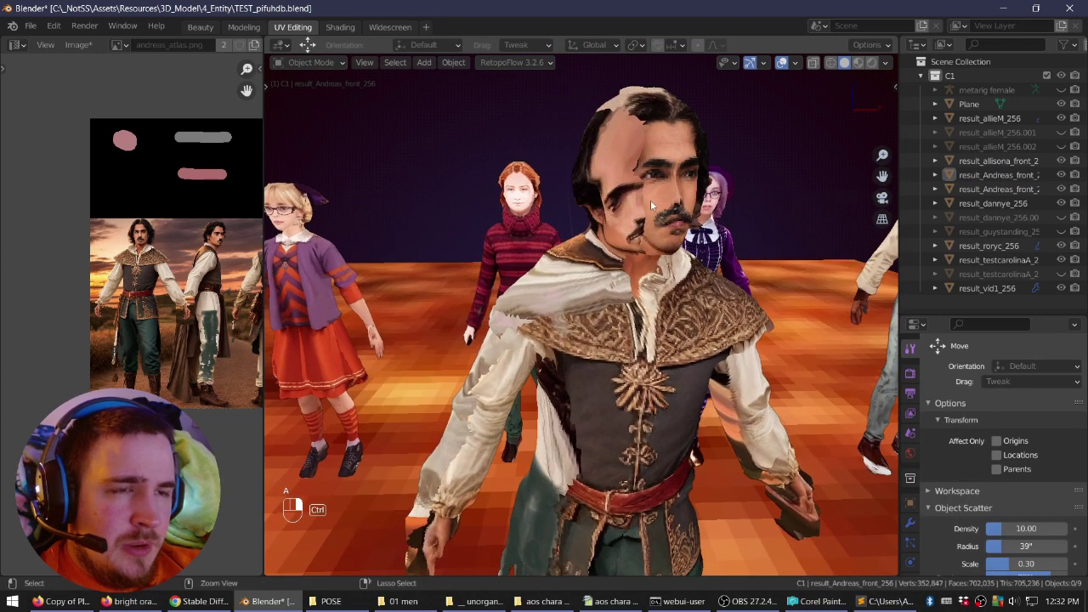
{"action": "key", "text": "ctrl+s"}
{"action": "left_click", "coordinate": [607, 315]}
{"action": "right_click_drag", "start_coordinate": [607, 313], "coordinate": [653, 280]}
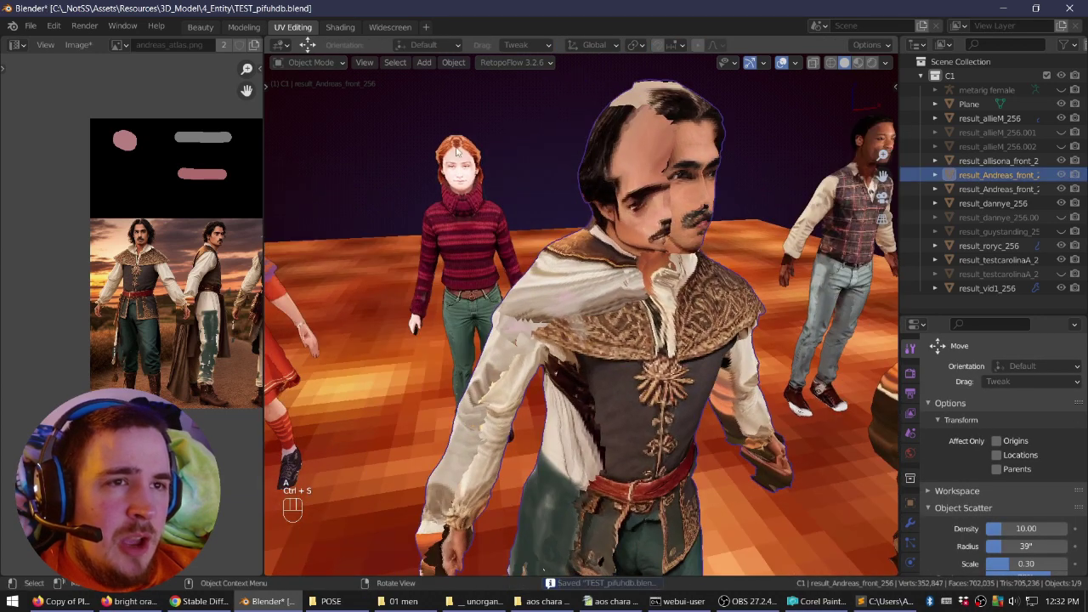
Add a mesh plane at the 3D cursor by the reprojected Andreas character's feet.
{"action": "left_click", "coordinate": [421, 64]}
{"action": "mouse_move", "coordinate": [528, 79]}
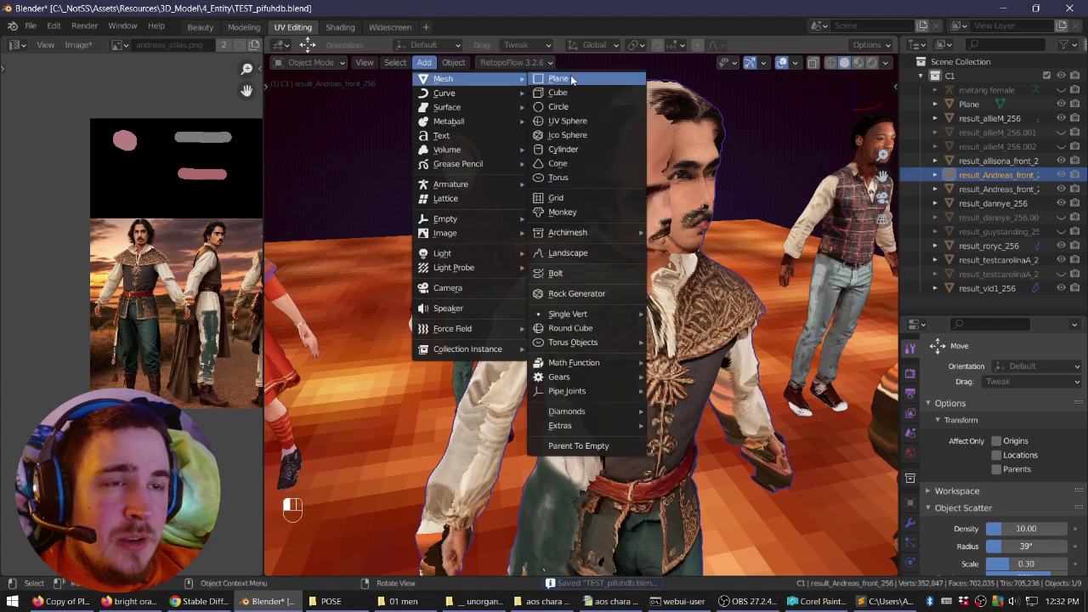
{"action": "left_click", "coordinate": [570, 79]}
{"action": "scroll", "coordinate": [655, 212], "scroll_direction": "down", "scroll_amount": 5}
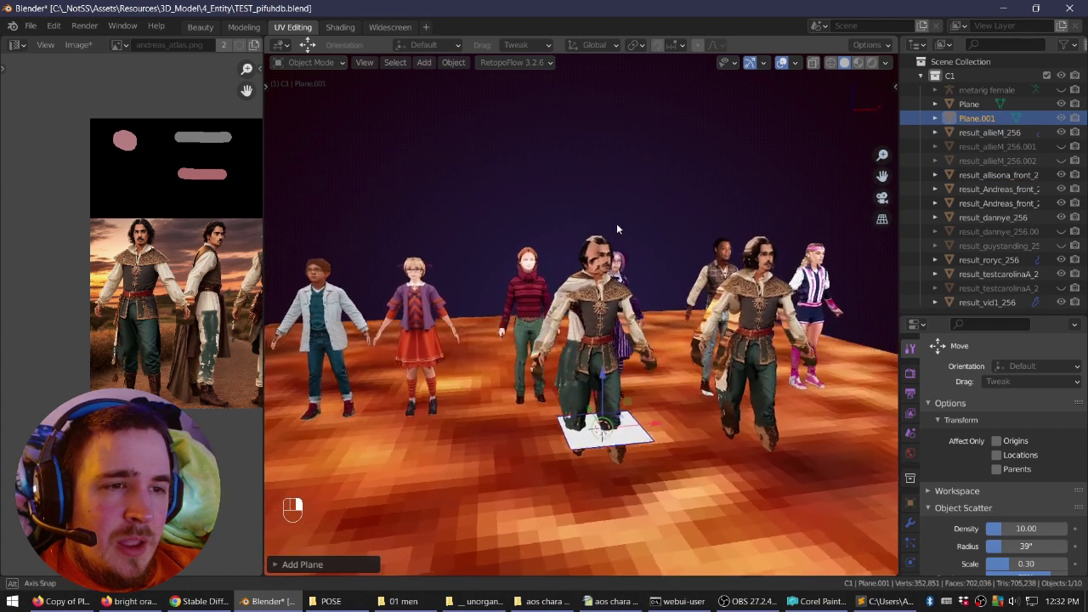
{"action": "right_click_drag", "start_coordinate": [618, 228], "coordinate": [625, 254]}
{"action": "scroll", "coordinate": [625, 253], "scroll_direction": "up", "scroll_amount": 1}
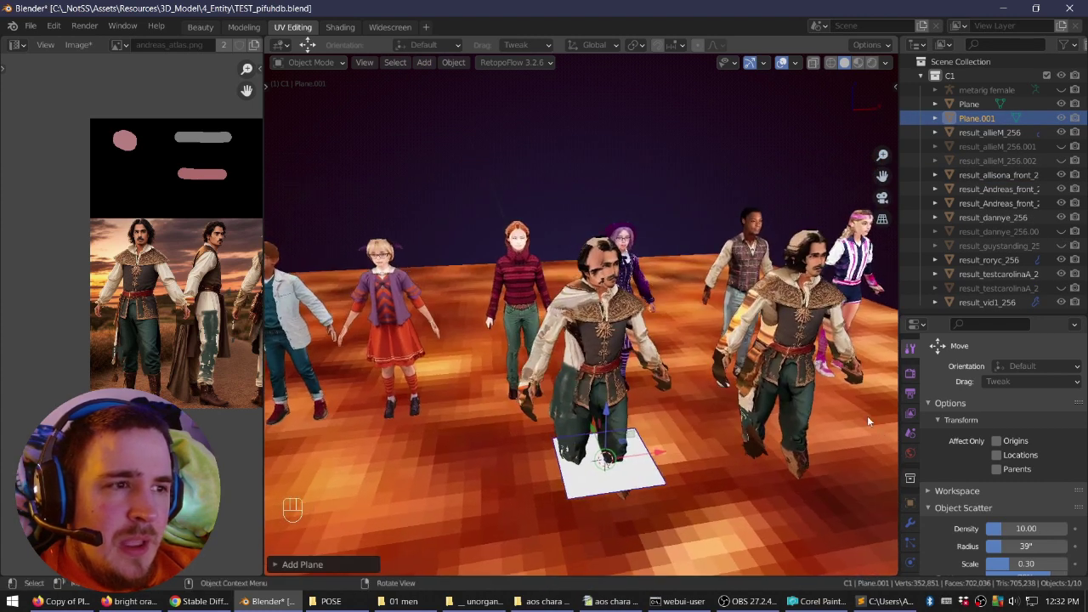
Enable In Front in the new plane's viewport display settings so it draws over the character.
{"action": "left_click", "coordinate": [911, 504]}
{"action": "left_click", "coordinate": [911, 456]}
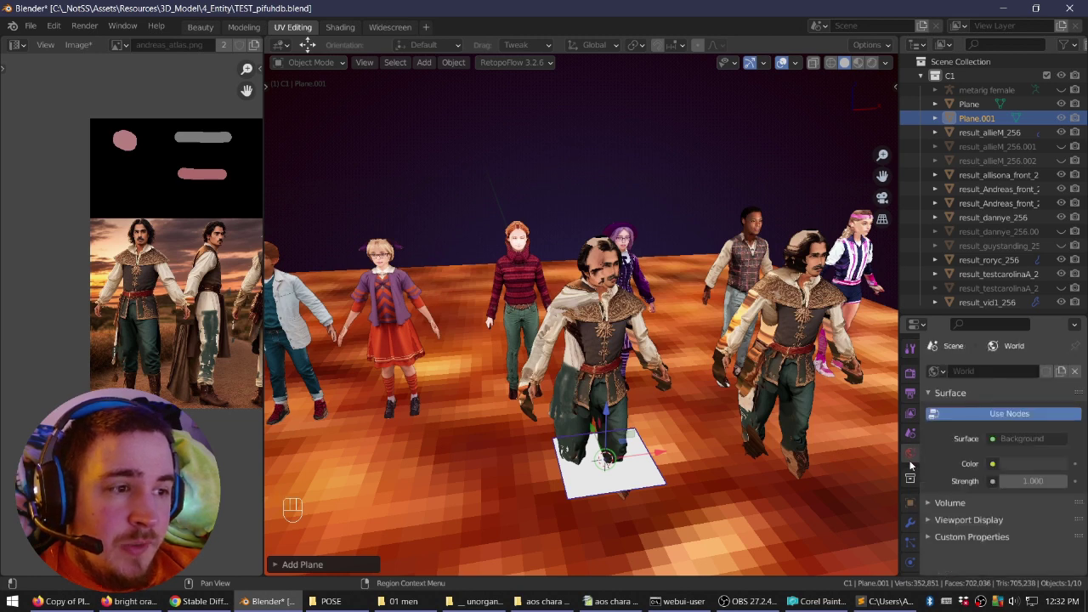
{"action": "left_click", "coordinate": [912, 501]}
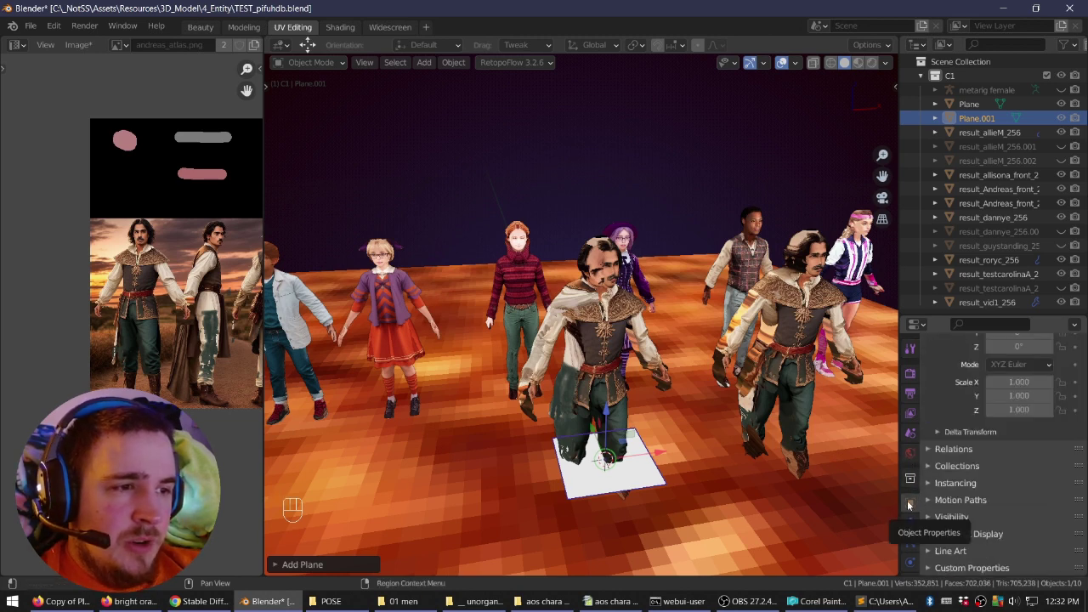
{"action": "left_click", "coordinate": [928, 534]}
{"action": "scroll", "coordinate": [996, 512], "scroll_direction": "down", "scroll_amount": 4}
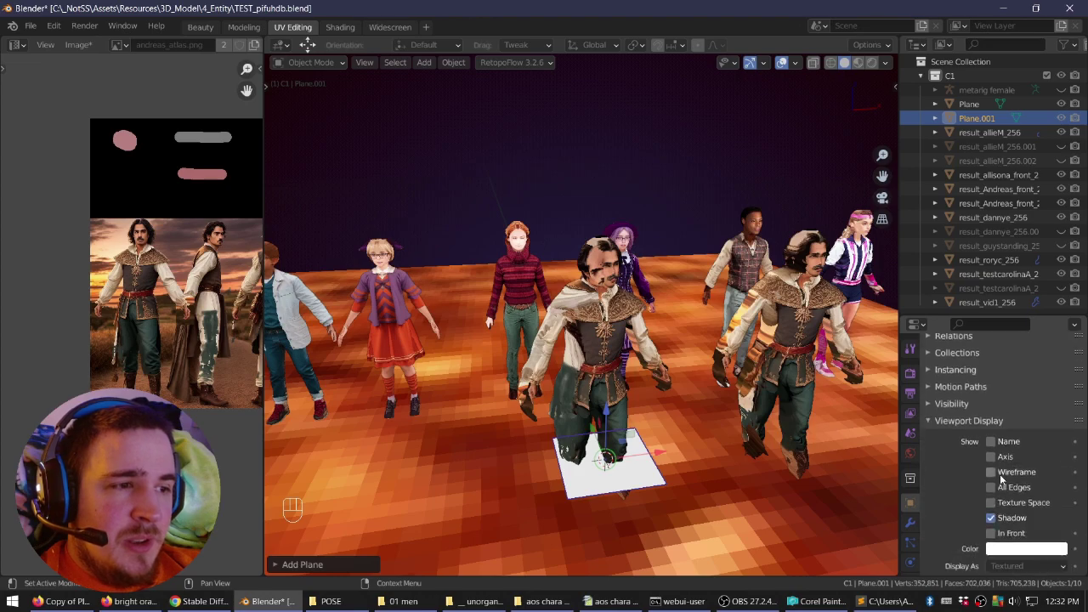
{"action": "left_click", "coordinate": [990, 488]}
{"action": "scroll", "coordinate": [675, 430], "scroll_direction": "up", "scroll_amount": 5}
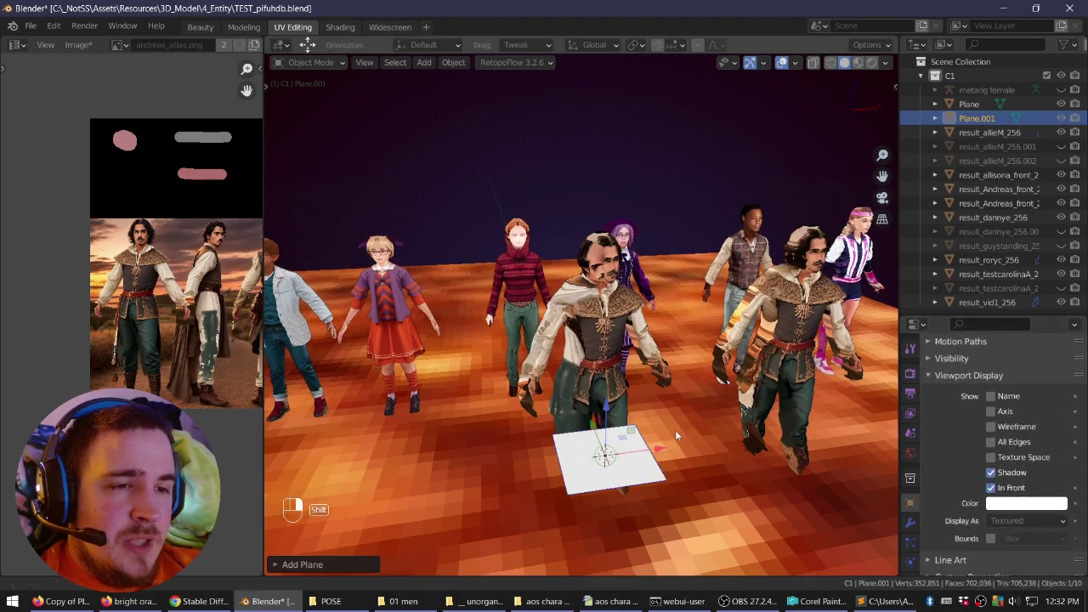
{"action": "mouse_move", "coordinate": [666, 422]}
{"action": "middle_mouse_down"}
{"action": "mouse_move", "coordinate": [667, 496]}
{"action": "mouse_move", "coordinate": [677, 419]}
{"action": "mouse_move", "coordinate": [706, 393]}
{"action": "middle_mouse_up"}
{"action": "right_click", "coordinate": [920, 455]}
{"action": "middle_click_drag", "start_coordinate": [824, 383], "coordinate": [836, 387]}
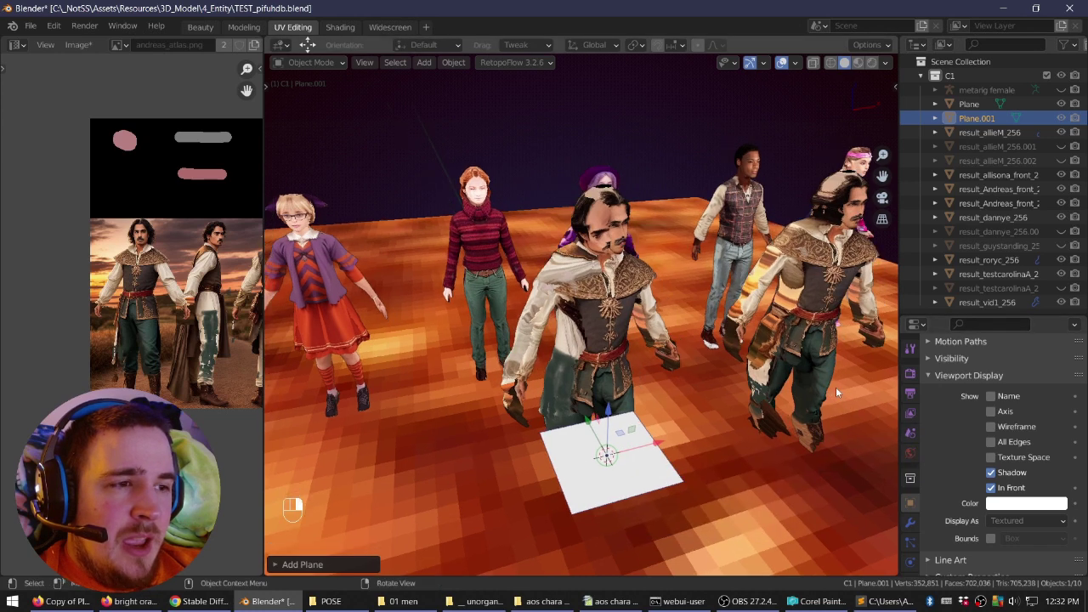
Add a Shrinkwrap modifier to the new plane with the reprojected Andreas character, result_Andreas_front_256, as its target.
{"action": "left_click", "coordinate": [910, 432]}
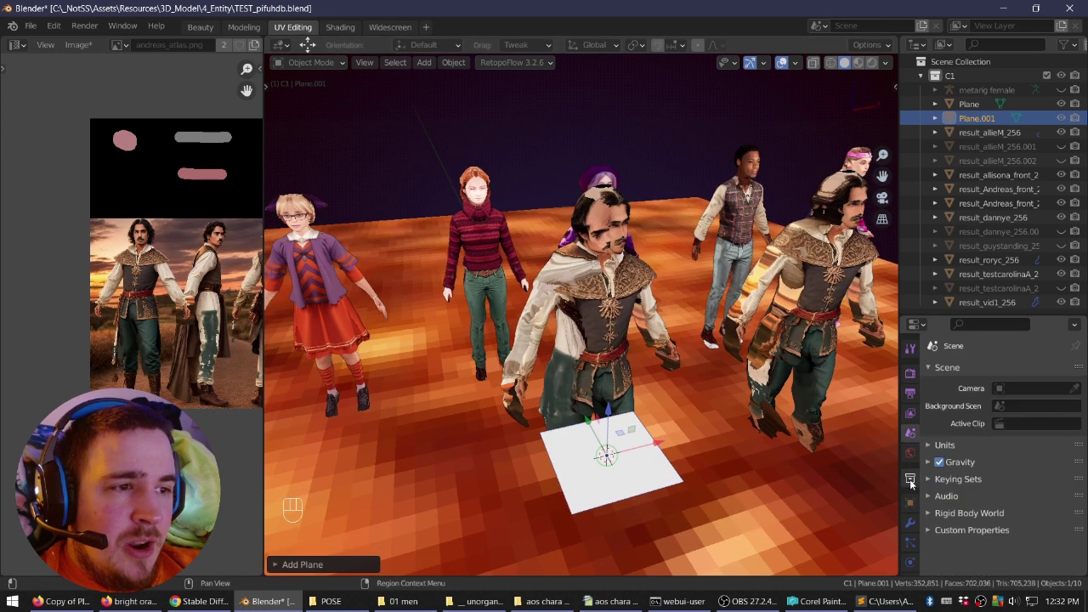
{"action": "left_click", "coordinate": [909, 522]}
{"action": "left_click", "coordinate": [944, 371]}
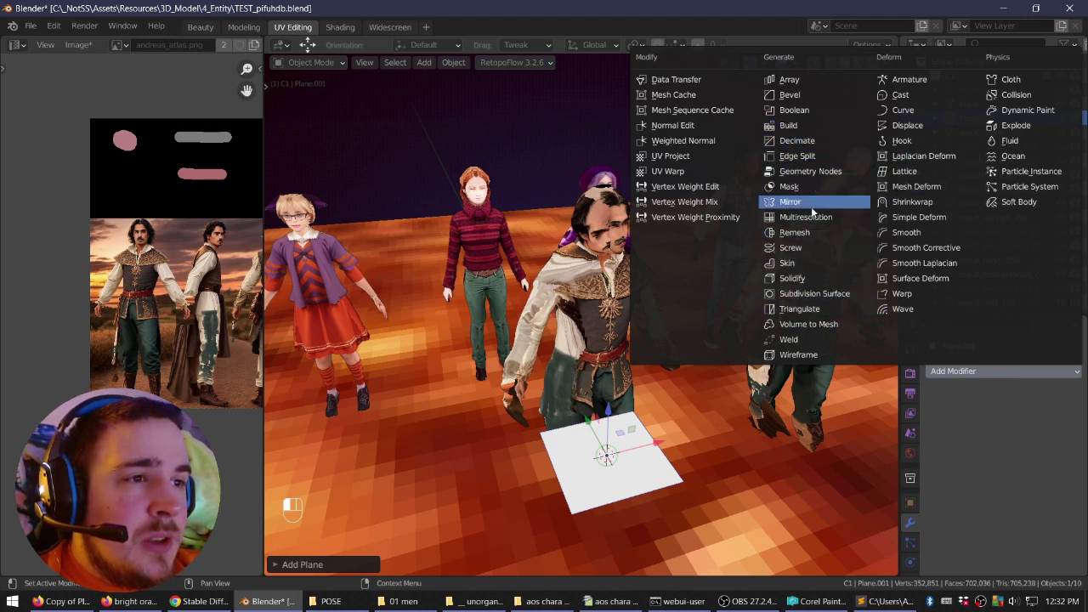
{"action": "left_click", "coordinate": [887, 202]}
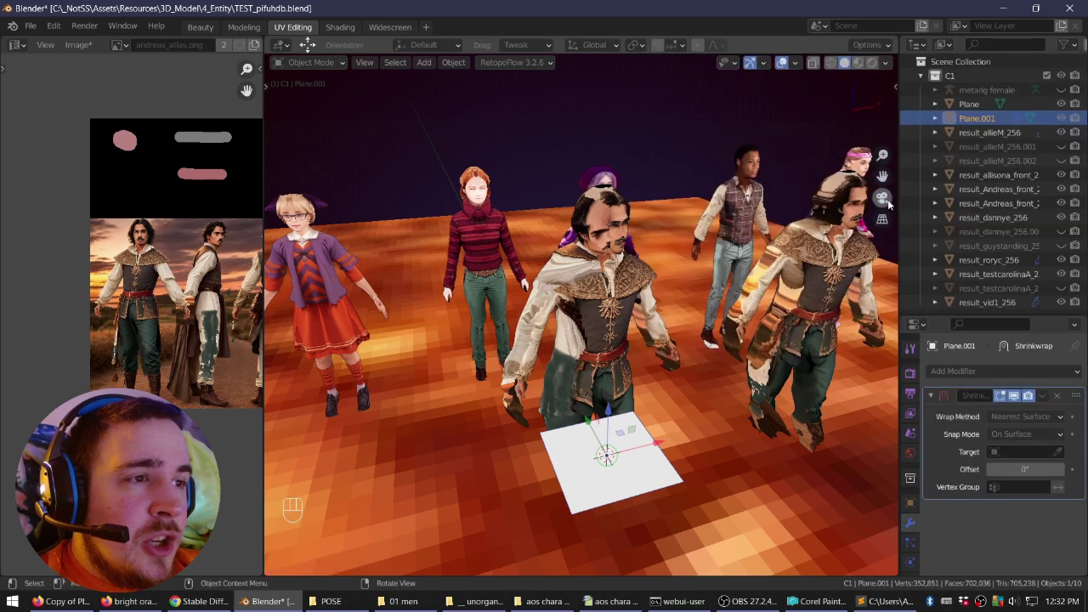
{"action": "left_click", "coordinate": [597, 306]}
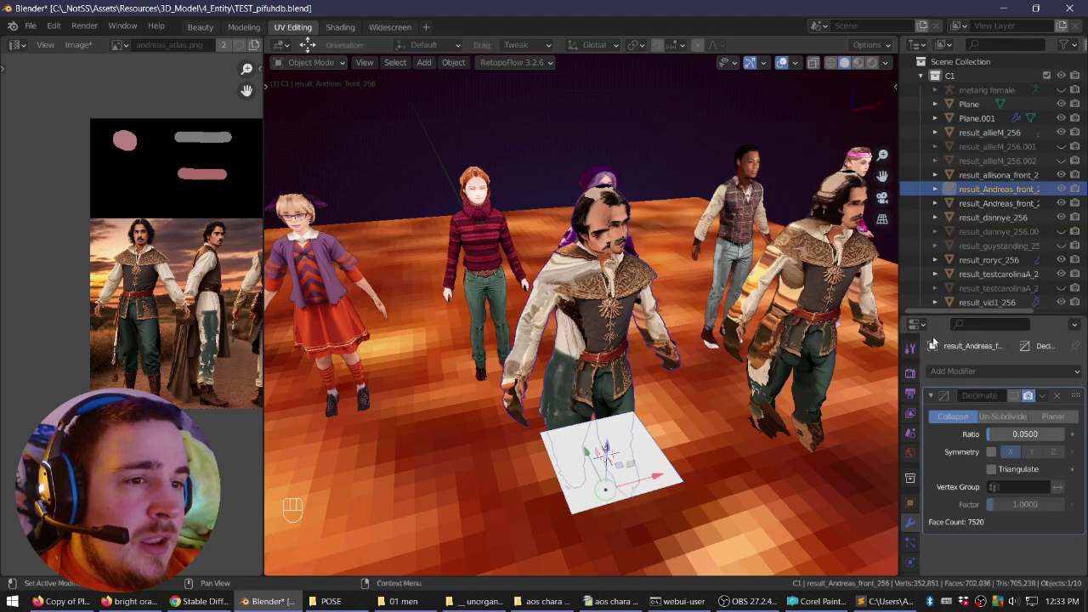
{"action": "middle_click_drag", "start_coordinate": [721, 368], "coordinate": [715, 363]}
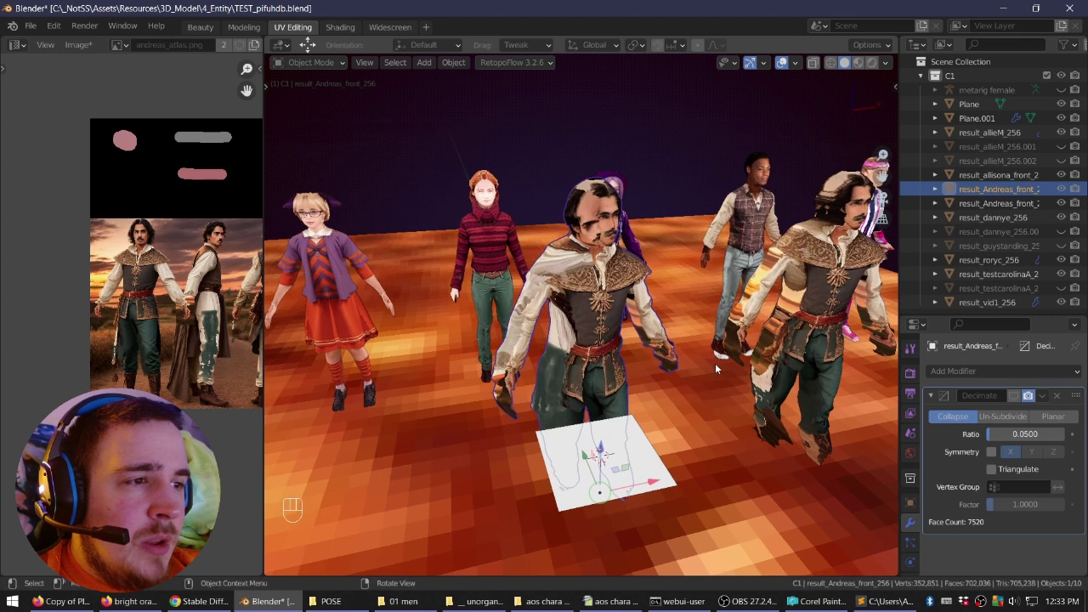
{"action": "left_click", "coordinate": [636, 445]}
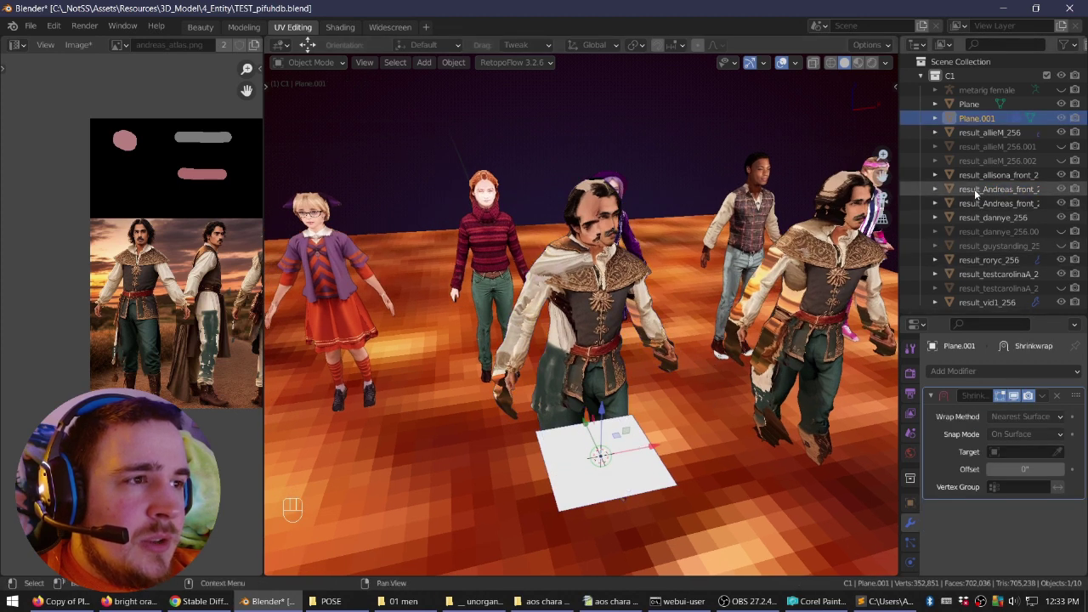
{"action": "left_click_drag", "start_coordinate": [993, 187], "coordinate": [1002, 454]}
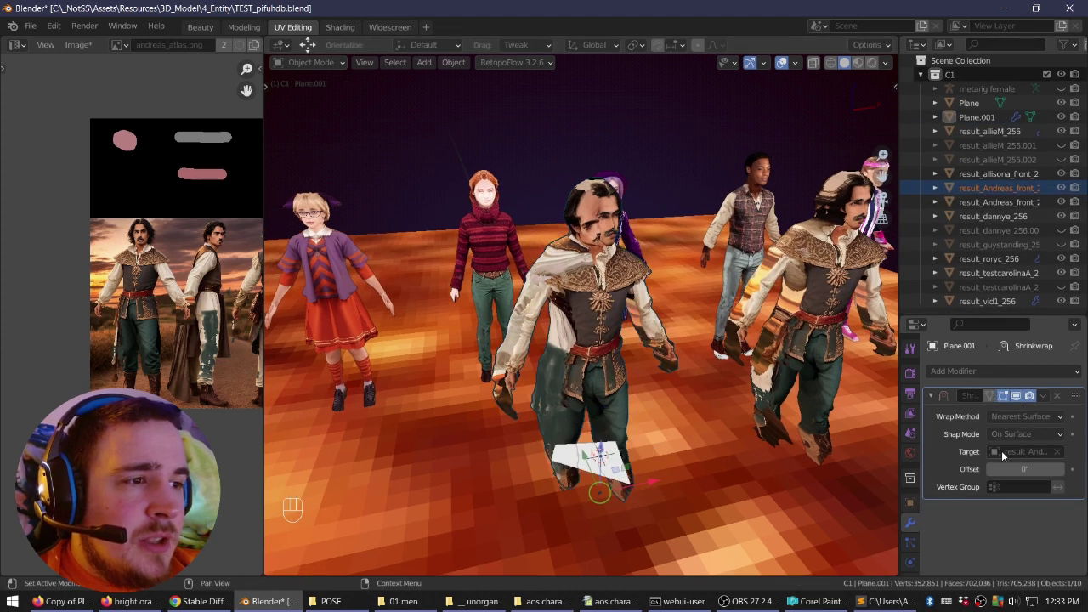
Duplicate the plane's front edge in Edit Mode, shrink the copy, and place it beside the coat's front flap with proportional editing off.
{"action": "right_click_drag", "start_coordinate": [711, 375], "coordinate": [664, 385]}
{"action": "key", "text": "Tab"}
{"action": "scroll", "coordinate": [690, 372], "scroll_direction": "up", "scroll_amount": 2}
{"action": "middle_click_drag", "start_coordinate": [664, 385], "coordinate": [482, 180]}
{"action": "left_click", "coordinate": [371, 64]}
{"action": "right_click_drag", "start_coordinate": [653, 428], "coordinate": [625, 357]}
{"action": "left_click", "coordinate": [490, 479]}
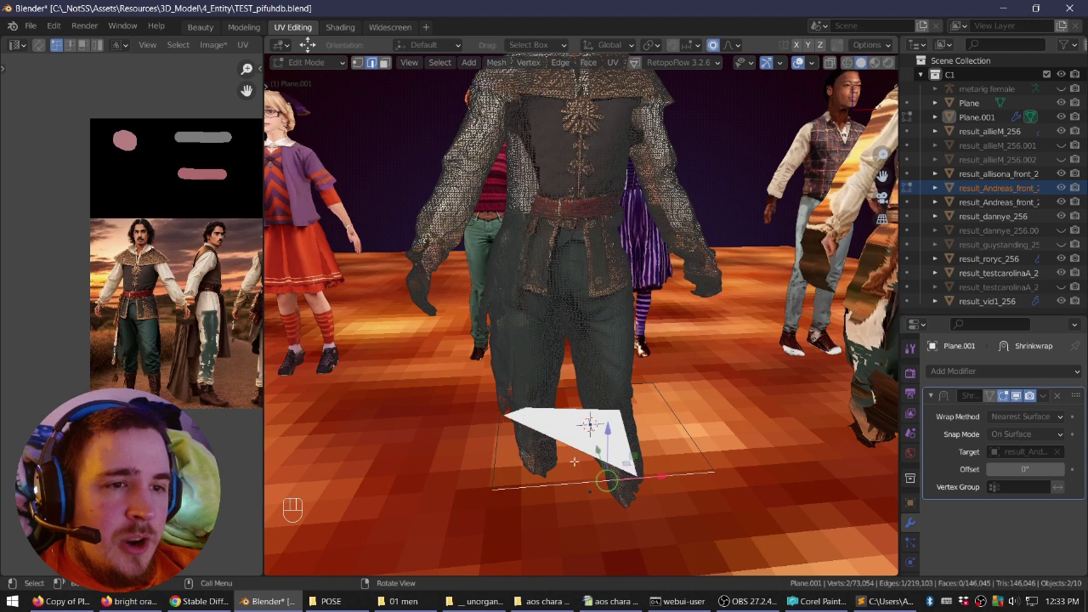
{"action": "middle_click_drag", "start_coordinate": [574, 462], "coordinate": [595, 391]}
{"action": "key", "text": "shift+d"}
{"action": "key", "text": "s"}
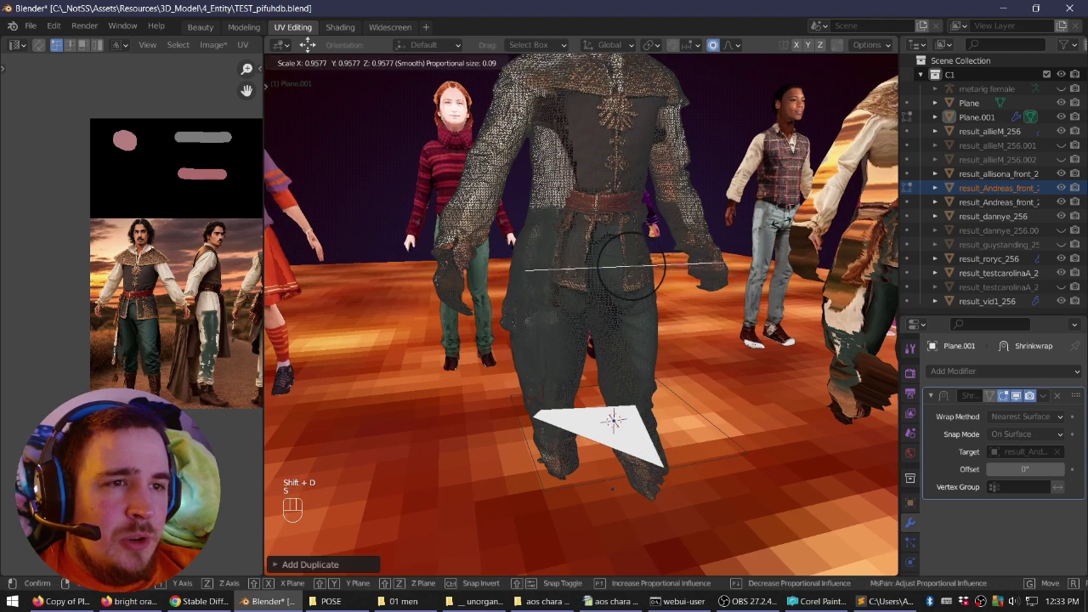
{"action": "left_click", "coordinate": [632, 266]}
{"action": "scroll", "coordinate": [638, 268], "scroll_direction": "up", "scroll_amount": 4}
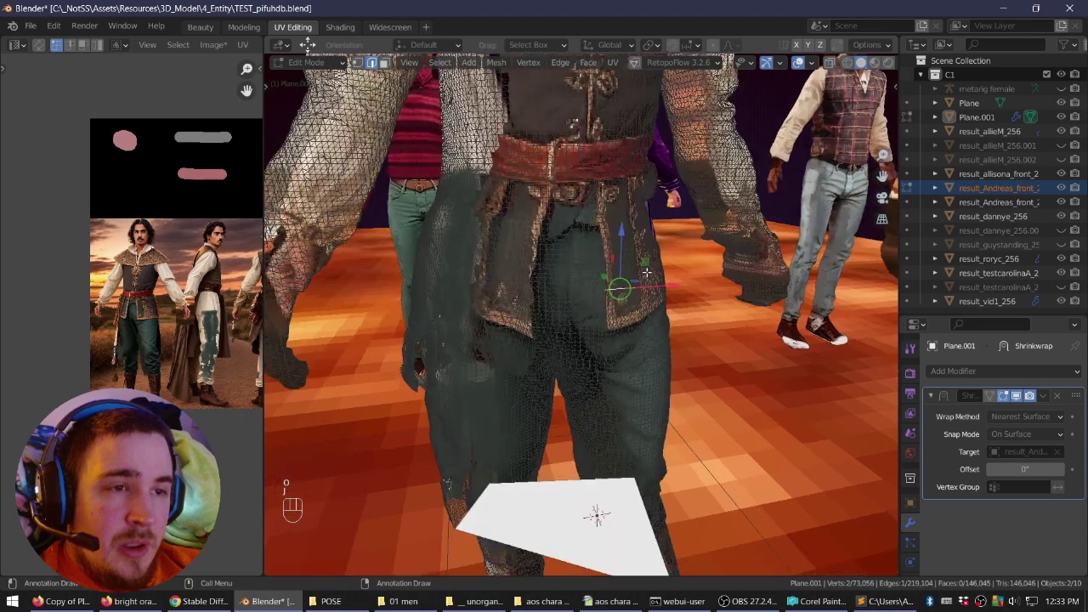
{"action": "key", "text": "j"}
{"action": "middle_click_drag", "start_coordinate": [647, 273], "coordinate": [590, 303]}
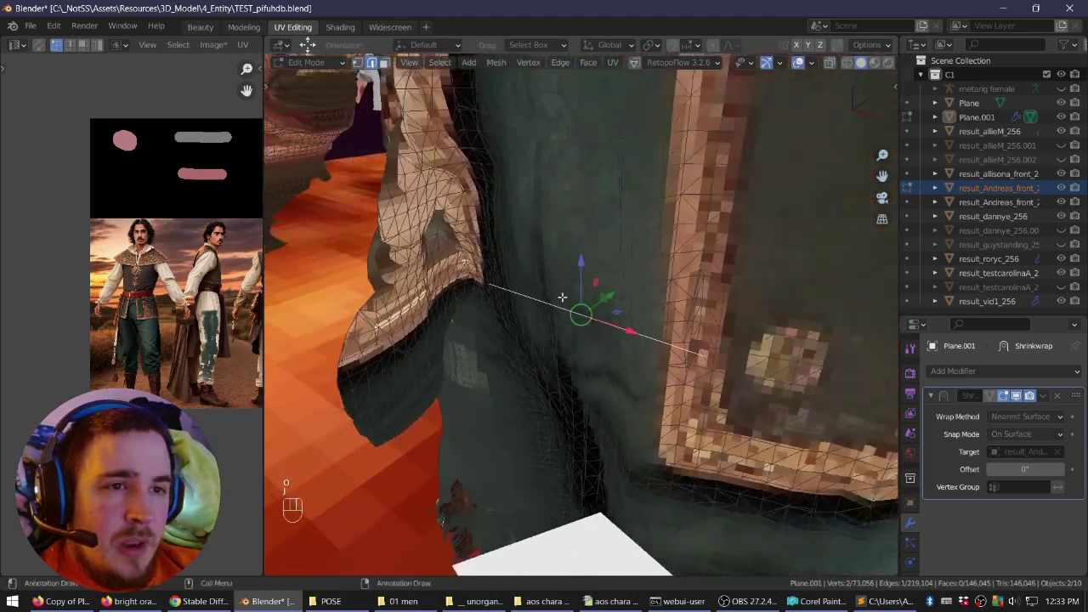
{"action": "scroll", "coordinate": [590, 303], "scroll_direction": "down", "scroll_amount": 1}
Extrude the duplicated edge into a face and reposition it over the edge of the coat flap.
{"action": "key", "text": "e"}
{"action": "right_click", "coordinate": [595, 212]}
{"action": "middle_click_drag", "start_coordinate": [595, 212], "coordinate": [613, 237]}
{"action": "key", "text": "g"}
{"action": "right_click", "coordinate": [646, 206]}
{"action": "key", "text": "g"}
{"action": "left_click", "coordinate": [628, 201]}
Select the linked patch face at the coat's edge in Edit Mode and flip its normals.
{"action": "key", "text": "Tab"}
{"action": "key", "text": "Tab"}
{"action": "key", "text": "2"}
{"action": "right_click", "coordinate": [625, 240]}
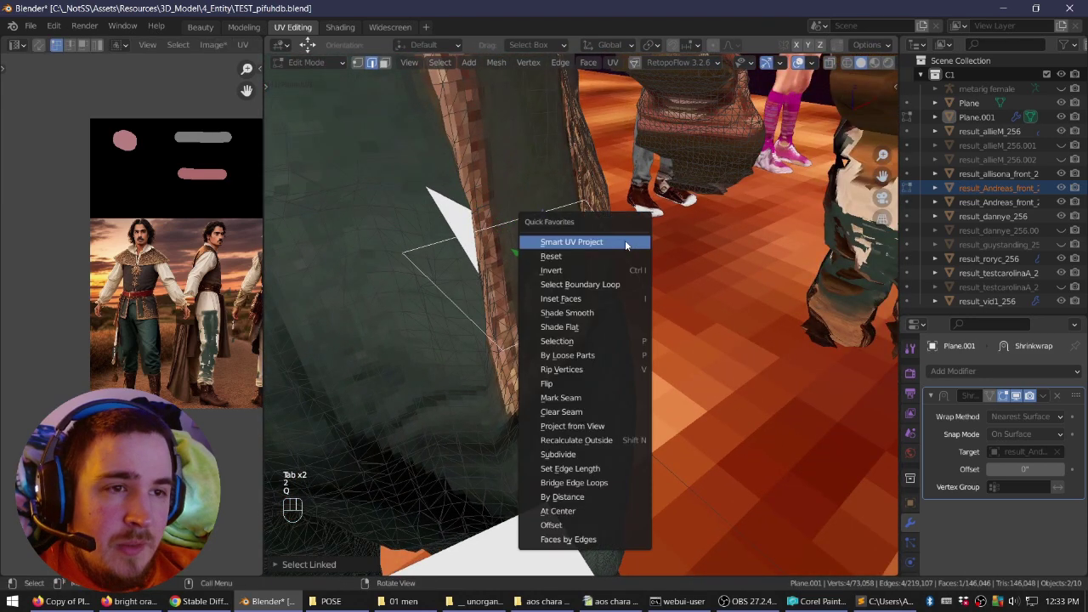
{"action": "left_click", "coordinate": [596, 386]}
{"action": "middle_click_drag", "start_coordinate": [595, 386], "coordinate": [612, 323]}
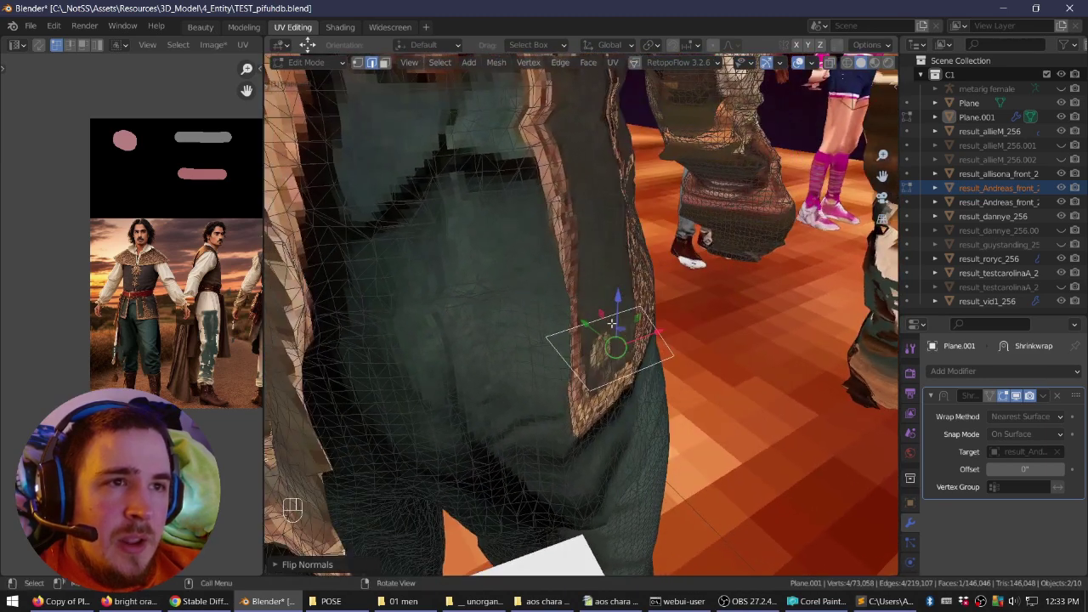
Turn on snapping with Face as the snap target and move the patch face onto the coat flap.
{"action": "left_click", "coordinate": [693, 46]}
{"action": "left_click", "coordinate": [673, 45]}
{"action": "left_click", "coordinate": [691, 47]}
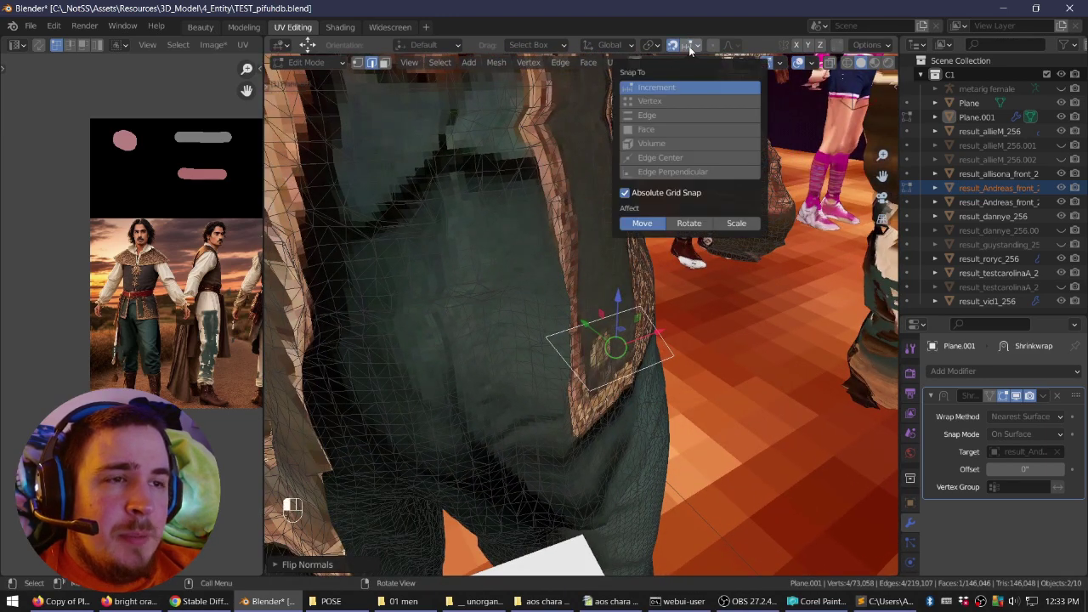
{"action": "left_click", "coordinate": [651, 129]}
{"action": "right_click_drag", "start_coordinate": [585, 224], "coordinate": [615, 233]}
{"action": "key", "text": "g"}
{"action": "left_click", "coordinate": [594, 309]}
{"action": "right_click_drag", "start_coordinate": [612, 297], "coordinate": [620, 412]}
{"action": "left_click", "coordinate": [572, 318]}
Leave multi-object editing and enter Edit Mode on the patch object Plane.001 alone.
{"action": "key", "text": "Tab"}
{"action": "left_click", "coordinate": [567, 347]}
{"action": "left_click", "coordinate": [581, 355]}
{"action": "key", "text": "Tab"}
{"action": "key", "text": "Tab"}
{"action": "left_click", "coordinate": [580, 355]}
{"action": "key", "text": "Tab"}
{"action": "key", "text": "Tab"}
{"action": "left_click", "coordinate": [583, 515]}
{"action": "key", "text": "Tab"}
{"action": "middle_click_drag", "start_coordinate": [585, 410], "coordinate": [558, 332]}
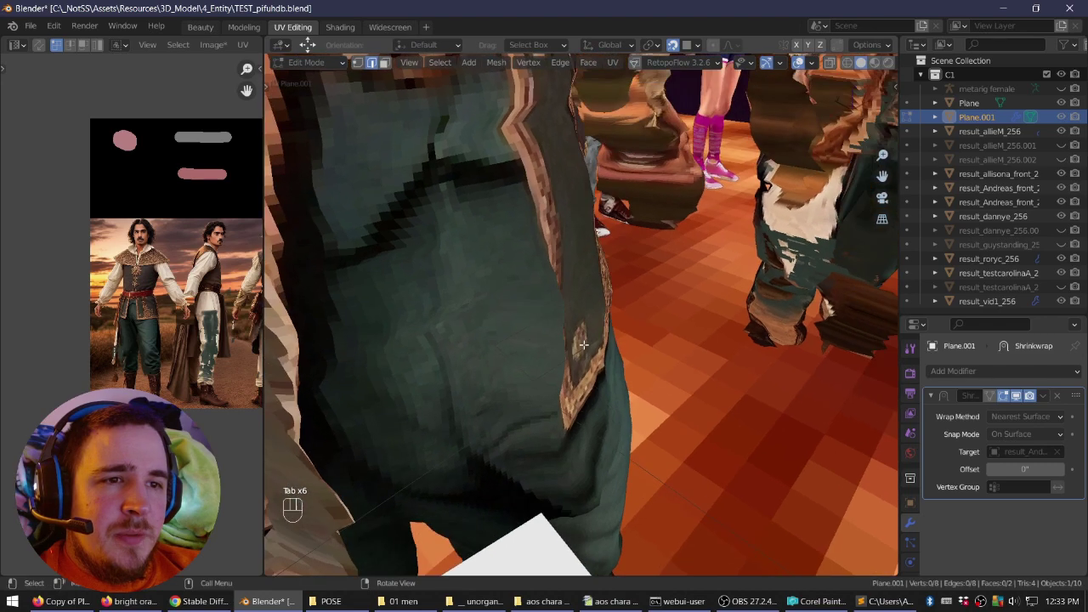
Move the patch's edge onto the inner trim of the front coat flap and scale it to fit.
{"action": "key", "text": "a"}
{"action": "key", "text": "a"}
{"action": "right_click_drag", "start_coordinate": [570, 318], "coordinate": [674, 331]}
{"action": "scroll", "coordinate": [635, 341], "scroll_direction": "up", "scroll_amount": 4}
{"action": "key", "text": "g"}
{"action": "left_click", "coordinate": [618, 363]}
{"action": "key", "text": "g"}
{"action": "left_click", "coordinate": [571, 343]}
{"action": "key", "text": "g"}
{"action": "left_click", "coordinate": [583, 352]}
{"action": "key", "text": "s"}
{"action": "left_click", "coordinate": [579, 323]}
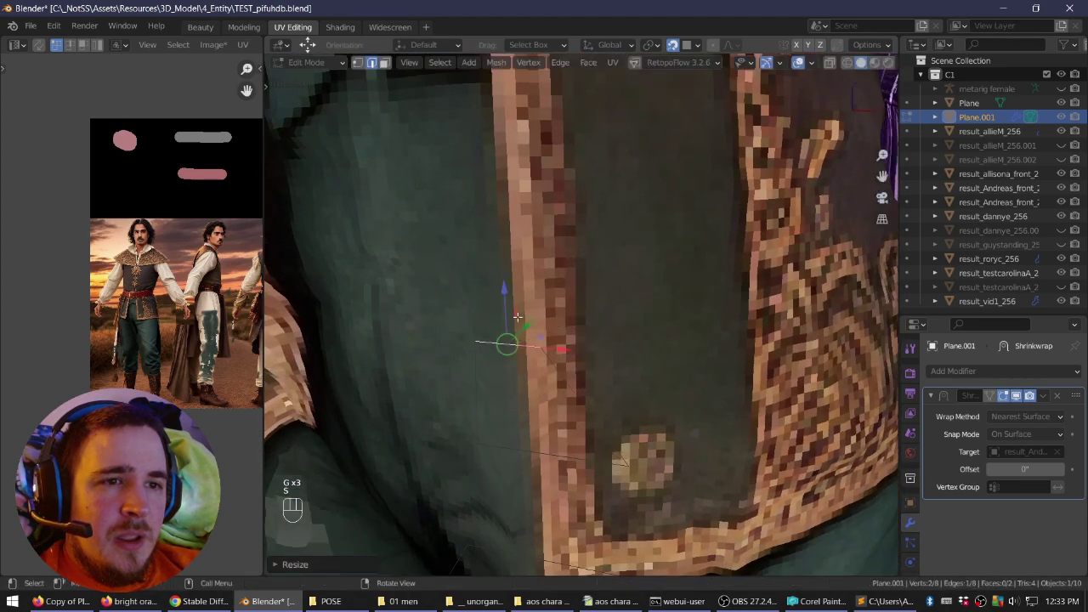
Extrude the patch upward along the coat flap's inner trim and flip the normals of all its faces.
{"action": "right_click", "coordinate": [492, 256], "text": "ctrl"}
{"action": "scroll", "coordinate": [494, 140], "scroll_direction": "down", "scroll_amount": 2}
{"action": "right_click_drag", "start_coordinate": [634, 247], "coordinate": [593, 249]}
{"action": "key", "text": "a"}
{"action": "key", "text": "a"}
{"action": "key", "text": "q"}
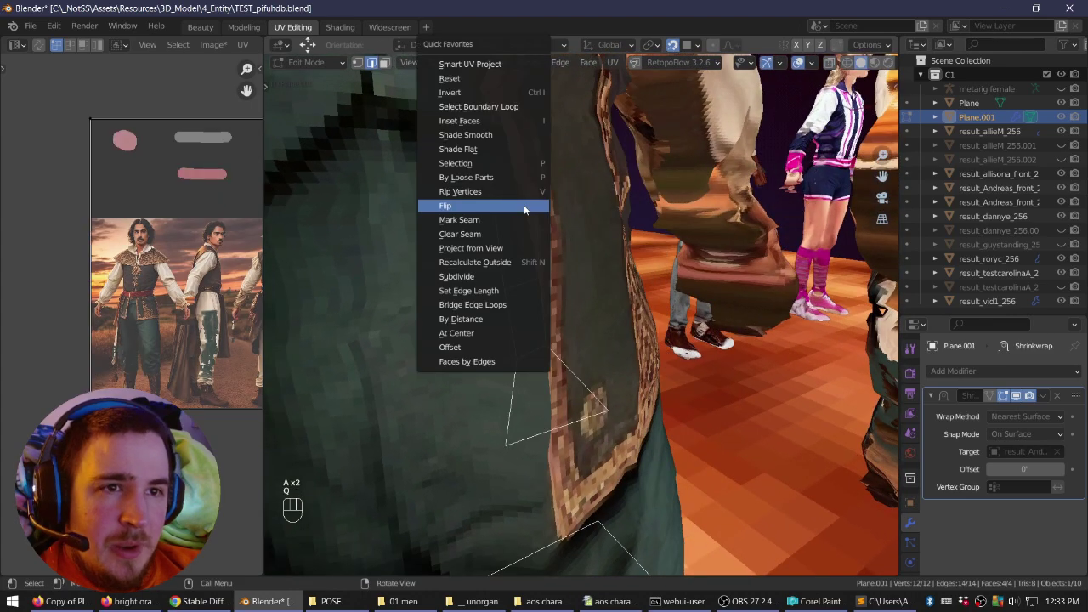
{"action": "left_click", "coordinate": [523, 205]}
{"action": "right_click_drag", "start_coordinate": [510, 260], "coordinate": [563, 272]}
Extrude the side edge of the strip's uppermost face across the coat flap toward the character's hip.
{"action": "key", "text": "a"}
{"action": "left_click", "coordinate": [514, 191]}
{"action": "right_click_drag", "start_coordinate": [527, 203], "coordinate": [512, 223]}
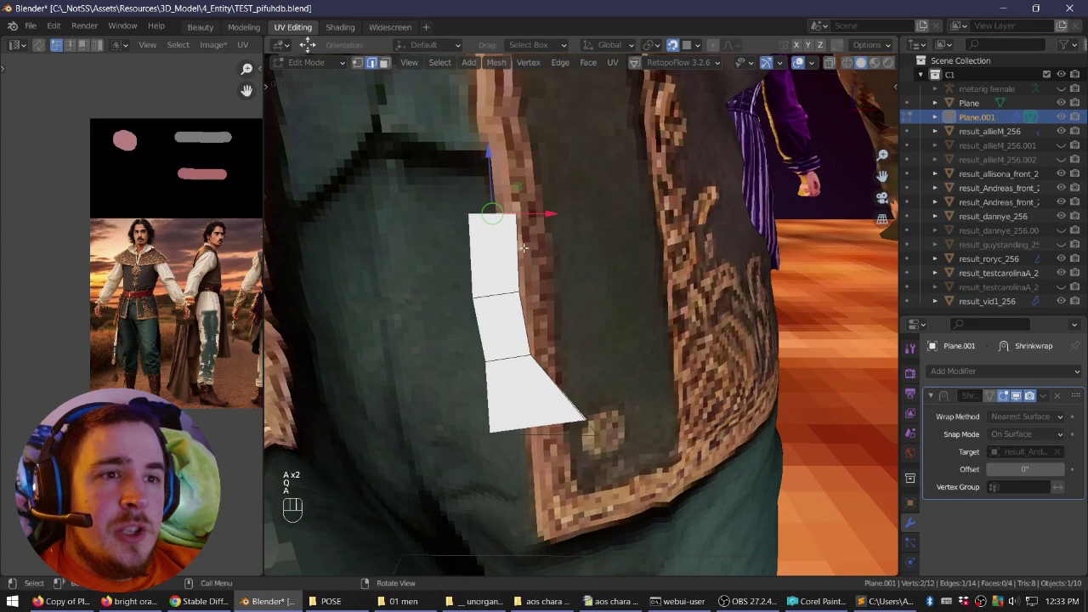
{"action": "left_click", "coordinate": [517, 257]}
{"action": "right_click_drag", "start_coordinate": [614, 270], "coordinate": [574, 296]}
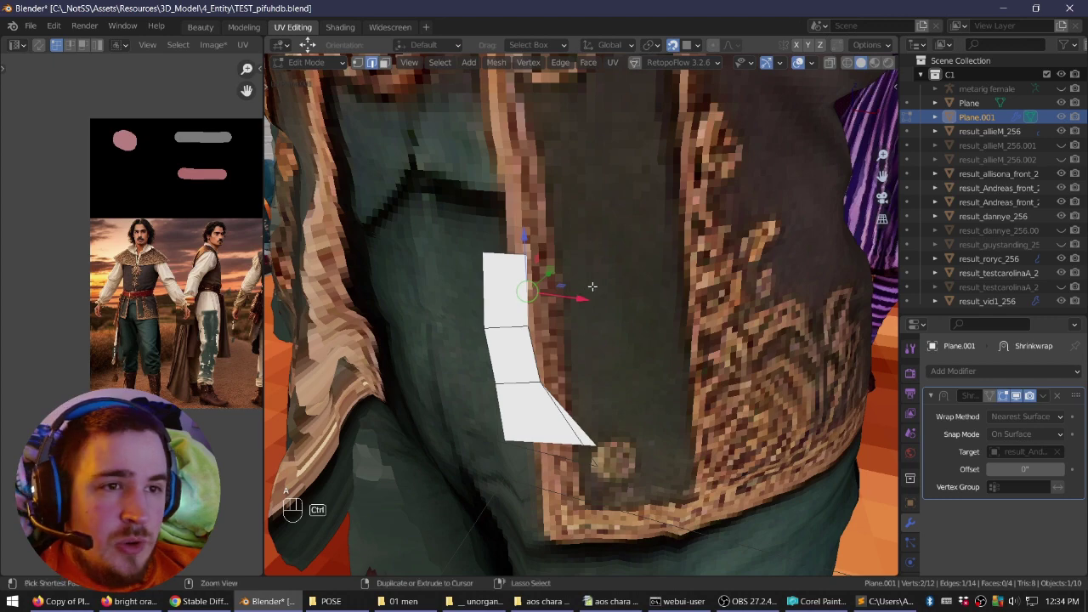
{"action": "right_click", "coordinate": [593, 286], "text": "ctrl"}
{"action": "right_click", "coordinate": [704, 283], "text": "ctrl"}
{"action": "right_click", "coordinate": [827, 242], "text": "ctrl"}
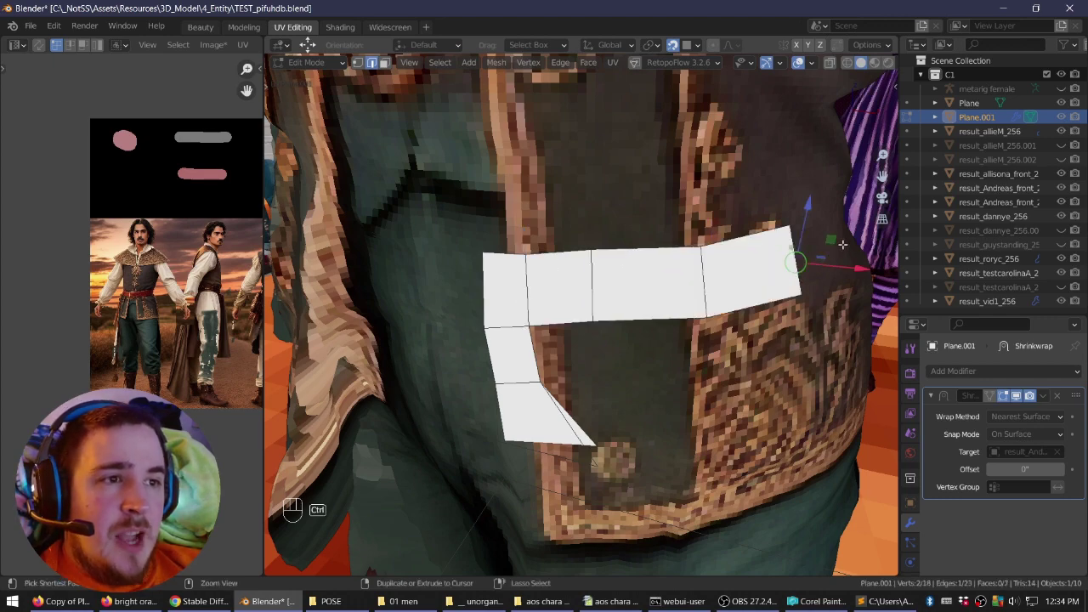
{"action": "right_click", "coordinate": [842, 233], "text": "ctrl"}
Continue extruding the strip around the hip to the middle of the coat's back.
{"action": "middle_click_drag", "start_coordinate": [841, 233], "coordinate": [714, 338]}
{"action": "right_click_drag", "start_coordinate": [829, 295], "coordinate": [692, 320]}
{"action": "right_click", "coordinate": [746, 271], "text": "ctrl"}
{"action": "scroll", "coordinate": [746, 270], "scroll_direction": "down", "scroll_amount": 3}
{"action": "right_click_drag", "start_coordinate": [746, 270], "coordinate": [615, 268]}
{"action": "middle_click_drag", "start_coordinate": [615, 268], "coordinate": [665, 343]}
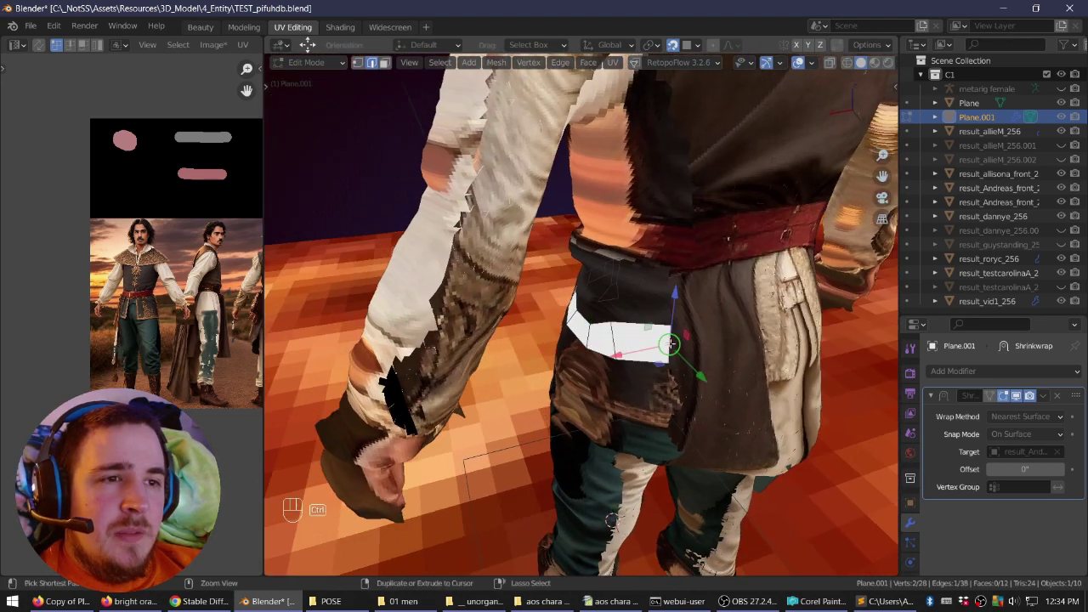
Extrude the strip up the middle of the back and over the shoulder to the front of the collar.
{"action": "middle_click_drag", "start_coordinate": [751, 340], "coordinate": [672, 294]}
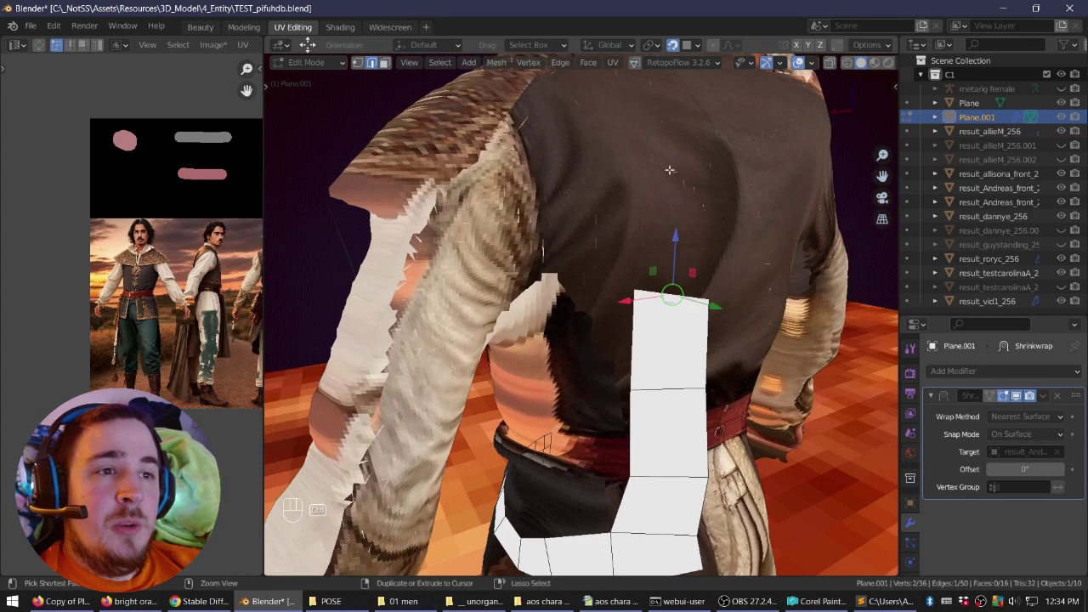
{"action": "right_click", "coordinate": [670, 170], "text": "ctrl"}
{"action": "middle_click_drag", "start_coordinate": [670, 170], "coordinate": [706, 249]}
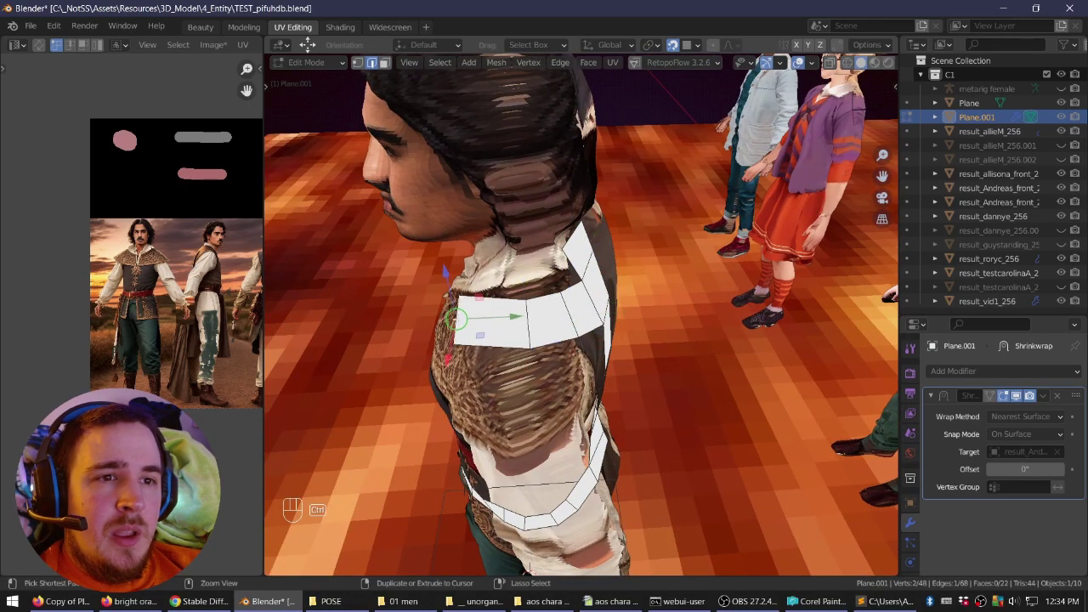
{"action": "middle_click_drag", "start_coordinate": [544, 327], "coordinate": [580, 319]}
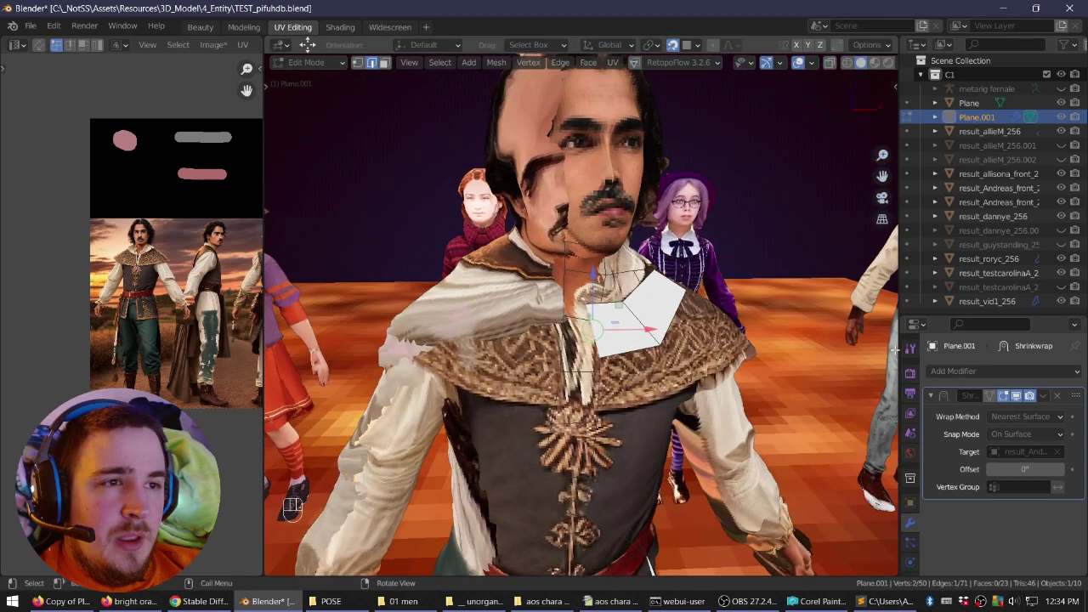
{"action": "middle_click_drag", "start_coordinate": [655, 316], "coordinate": [678, 320]}
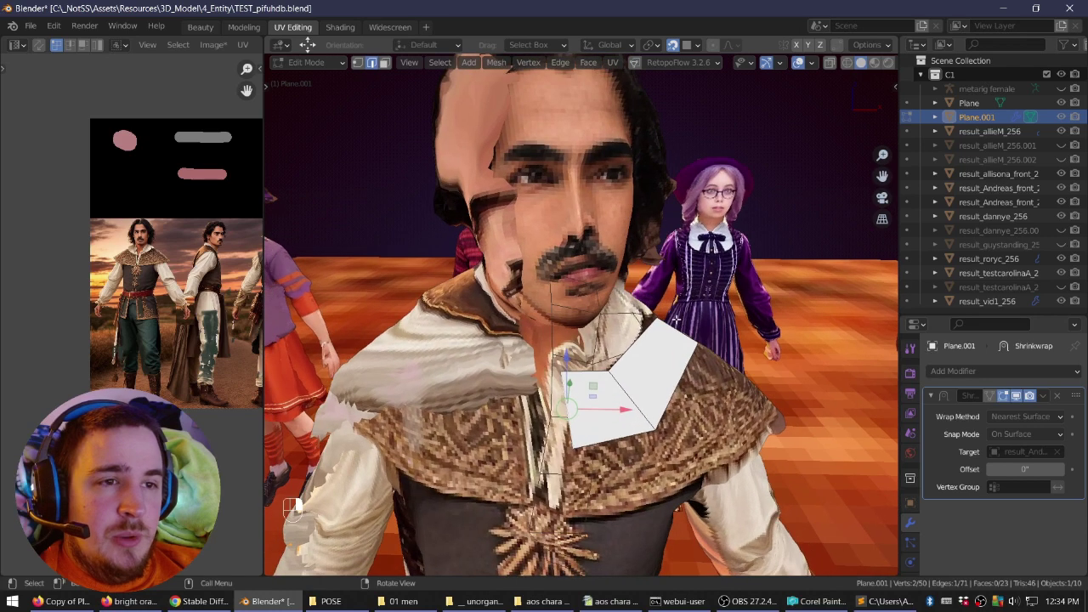
Extrude the strip from the front of the collar up the neck and the middle of the face to the hairline.
{"action": "middle_click_drag", "start_coordinate": [586, 362], "coordinate": [606, 337]}
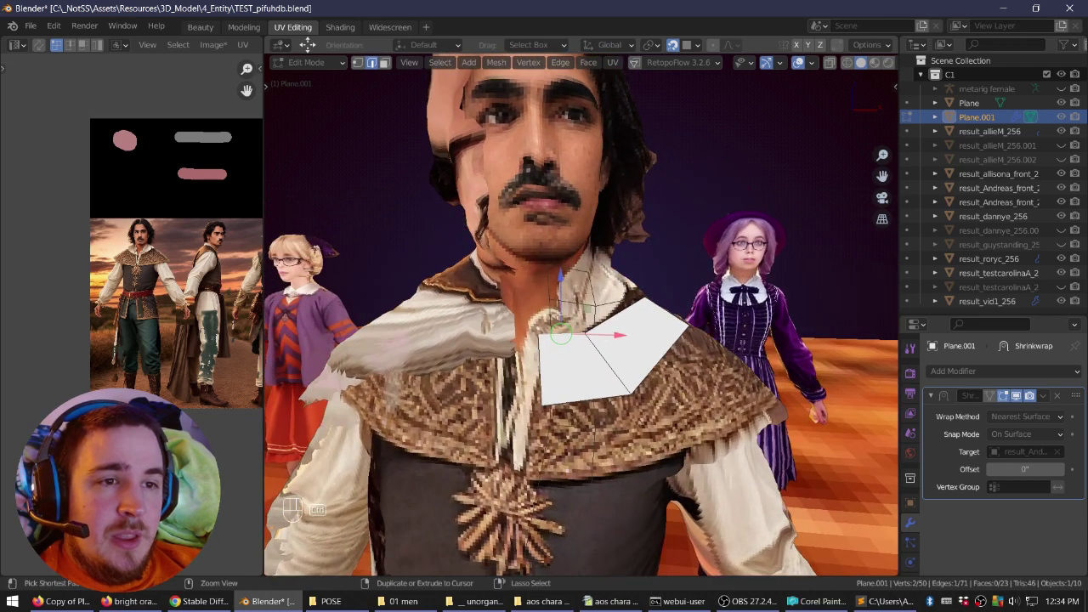
{"action": "middle_click_drag", "start_coordinate": [549, 258], "coordinate": [572, 287]}
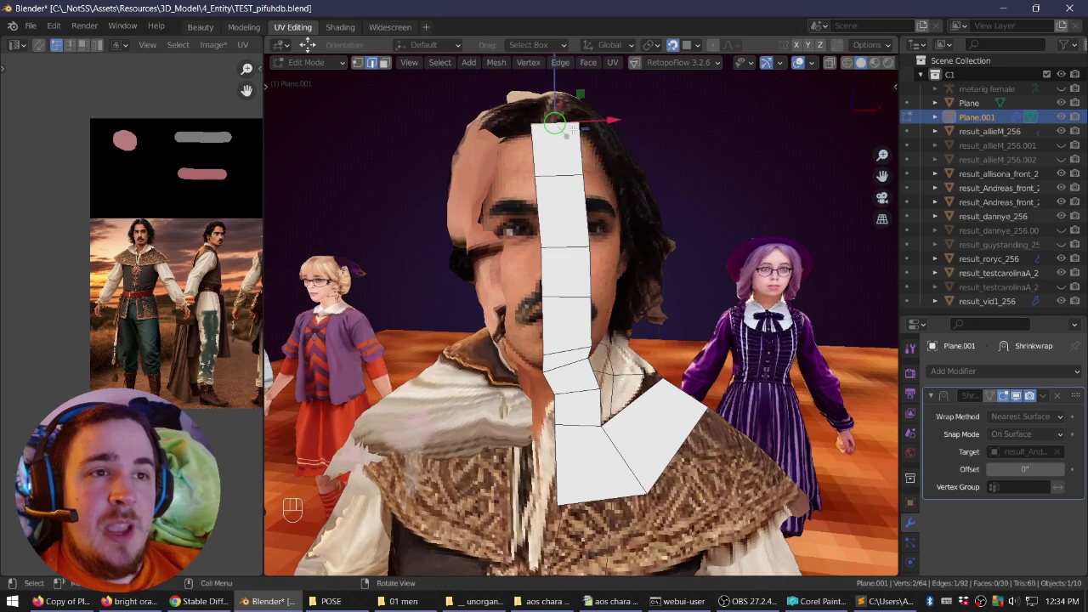
{"action": "middle_click_drag", "start_coordinate": [554, 93], "coordinate": [584, 204]}
{"action": "right_click_drag", "start_coordinate": [553, 242], "coordinate": [573, 347]}
Extrude the strip over the head and down its back, joining it to the strip along the spine.
{"action": "right_click", "coordinate": [558, 407], "text": "ctrl"}
{"action": "right_click", "coordinate": [557, 369], "text": "ctrl"}
{"action": "right_click_drag", "start_coordinate": [580, 277], "coordinate": [585, 295]}
{"action": "middle_click_drag", "start_coordinate": [584, 294], "coordinate": [609, 379]}
{"action": "right_click_drag", "start_coordinate": [614, 315], "coordinate": [607, 342]}
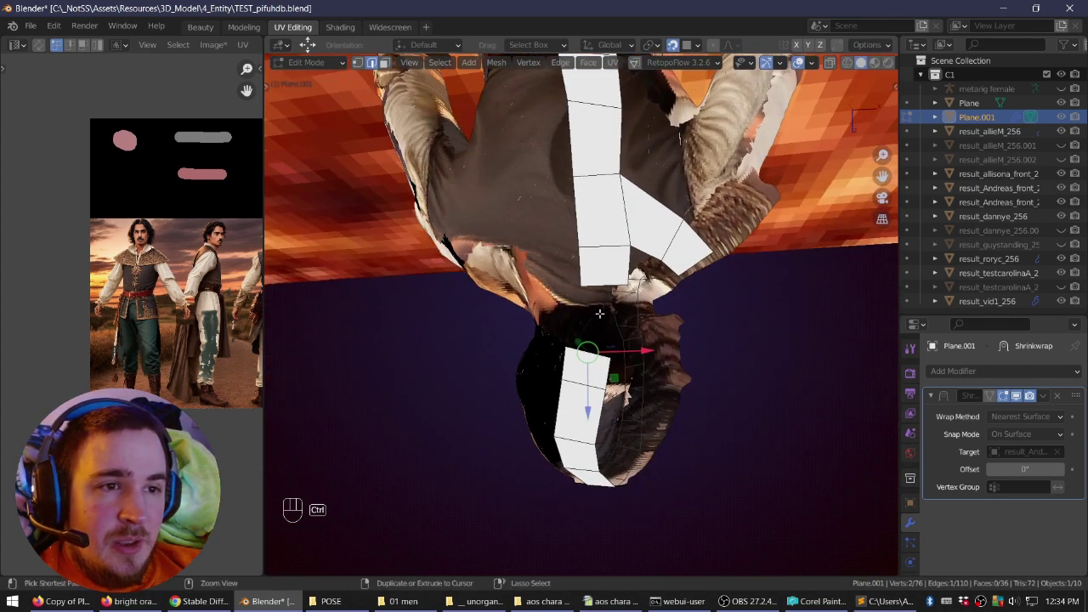
{"action": "left_click", "coordinate": [599, 285], "text": "ctrl"}
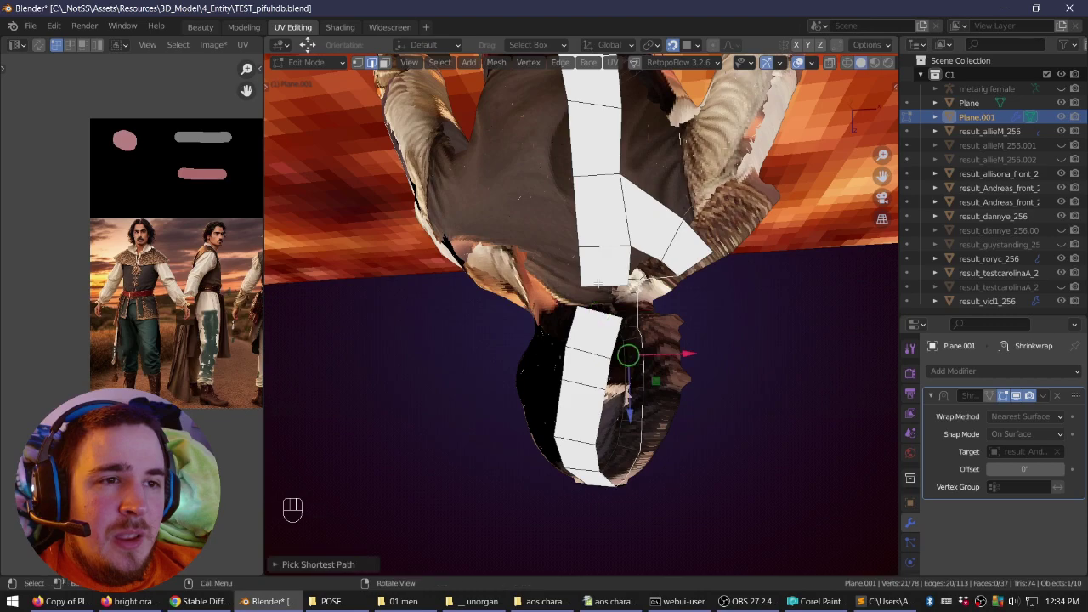
{"action": "left_click", "coordinate": [599, 286]}
{"action": "middle_click_drag", "start_coordinate": [592, 305], "coordinate": [651, 263]}
{"action": "mouse_move", "coordinate": [650, 263]}
{"action": "right_mouse_down"}
{"action": "mouse_move", "coordinate": [634, 255]}
{"action": "mouse_move", "coordinate": [651, 306]}
{"action": "mouse_move", "coordinate": [638, 248]}
{"action": "right_mouse_up"}
{"action": "right_click_drag", "start_coordinate": [638, 248], "coordinate": [607, 294]}
Extrude a new strip from the shoulder band up the neck and the side of the head.
{"action": "scroll", "coordinate": [607, 294], "scroll_direction": "up", "scroll_amount": 3}
{"action": "scroll", "coordinate": [606, 293], "scroll_direction": "up", "scroll_amount": 2}
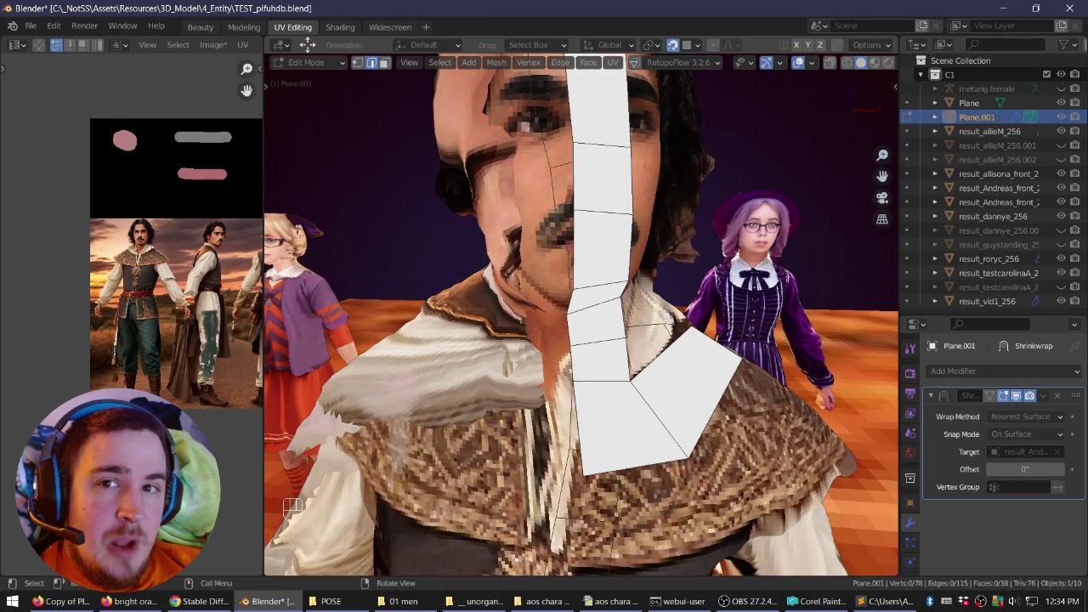
{"action": "middle_click_drag", "start_coordinate": [606, 293], "coordinate": [506, 313]}
{"action": "middle_click_drag", "start_coordinate": [646, 294], "coordinate": [583, 323]}
{"action": "left_click", "coordinate": [587, 358]}
{"action": "scroll", "coordinate": [573, 316], "scroll_direction": "up", "scroll_amount": 3}
{"action": "right_click", "coordinate": [584, 329], "text": "ctrl"}
{"action": "right_click", "coordinate": [582, 275], "text": "ctrl"}
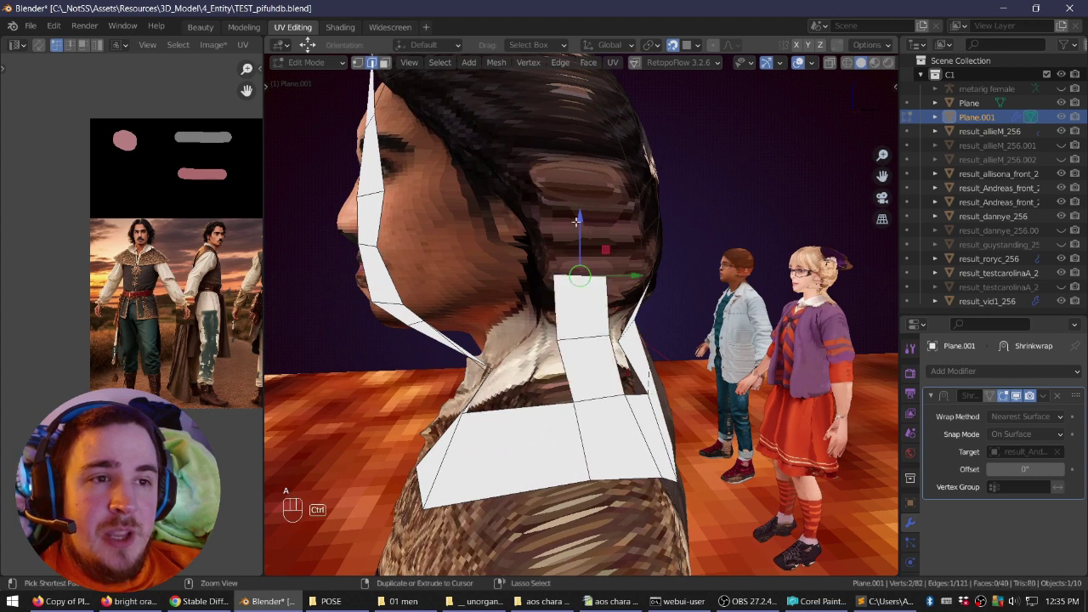
{"action": "right_click", "coordinate": [571, 190], "text": "ctrl"}
{"action": "right_click", "coordinate": [549, 104], "text": "ctrl"}
{"action": "right_click", "coordinate": [541, 111], "text": "ctrl"}
{"action": "middle_click_drag", "start_coordinate": [541, 111], "coordinate": [606, 212]}
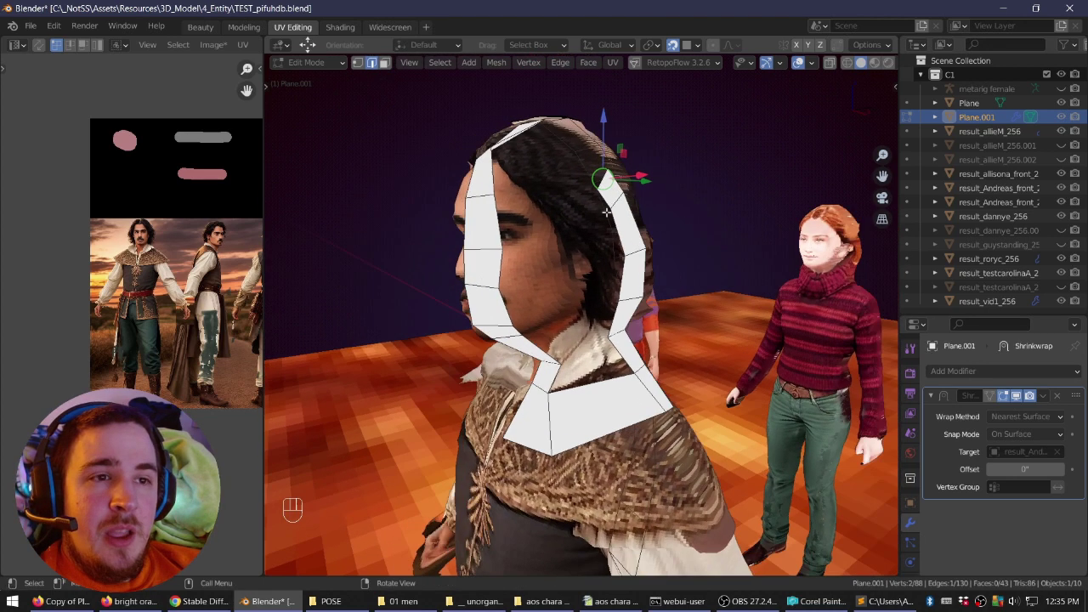
Extrude a branch from the side-of-head strip across the cheek and fill the gap to the face strip.
{"action": "right_click", "coordinate": [578, 277], "text": "ctrl"}
{"action": "right_click", "coordinate": [519, 281], "text": "ctrl"}
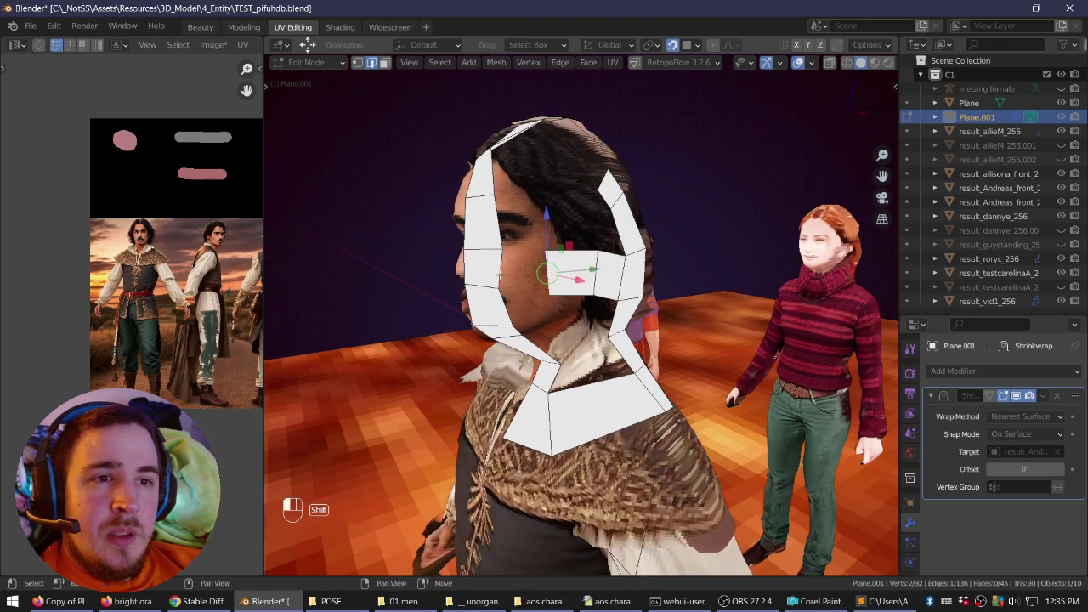
{"action": "left_click", "coordinate": [502, 275], "text": "shift"}
{"action": "key", "text": "f"}
{"action": "key", "text": "a"}
{"action": "mouse_move", "coordinate": [561, 282]}
{"action": "right_mouse_down"}
{"action": "mouse_move", "coordinate": [723, 280]}
{"action": "mouse_move", "coordinate": [560, 273]}
{"action": "right_mouse_up"}
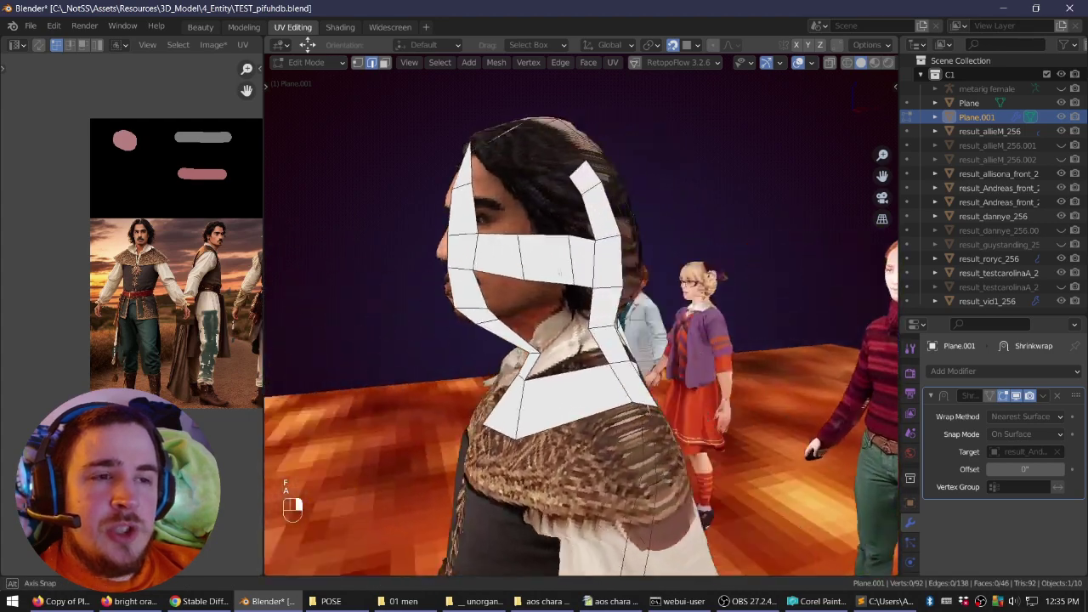
{"action": "middle_click_drag", "start_coordinate": [560, 273], "coordinate": [723, 290]}
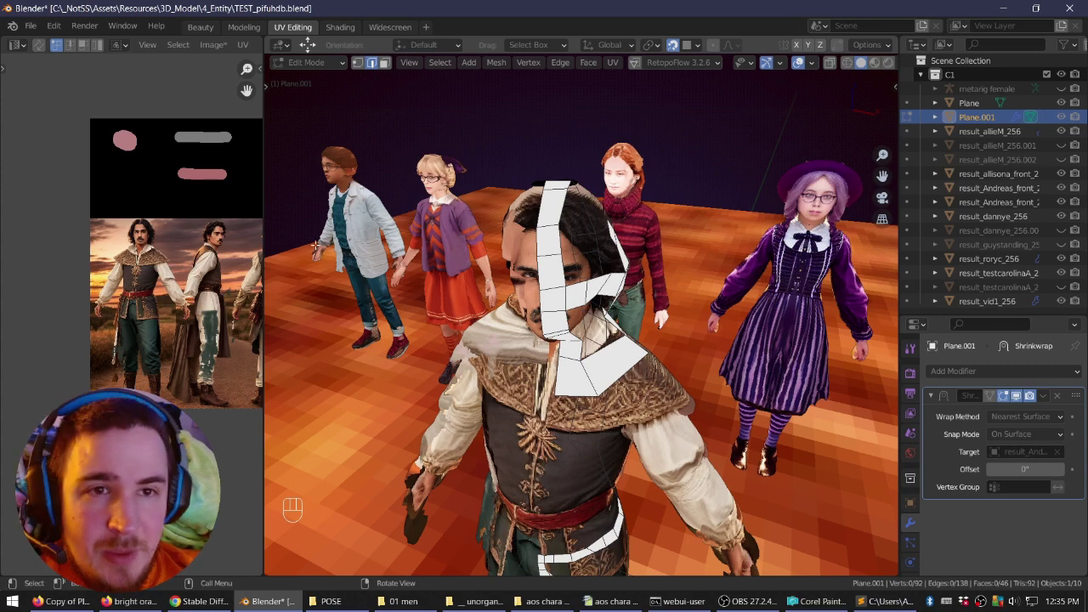
Widen the image editor beside the viewport and frame the character views of andreas_atlas.png.
{"action": "left_click_drag", "start_coordinate": [264, 258], "coordinate": [491, 259]}
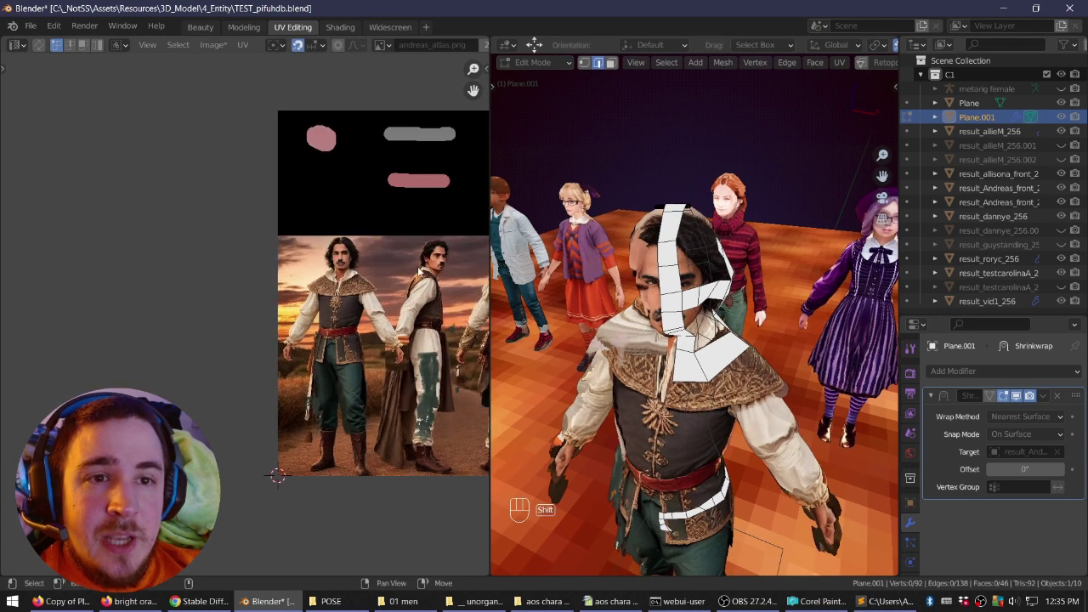
{"action": "scroll", "coordinate": [418, 271], "scroll_direction": "up", "scroll_amount": 1}
{"action": "middle_click_drag", "start_coordinate": [418, 271], "coordinate": [281, 273]}
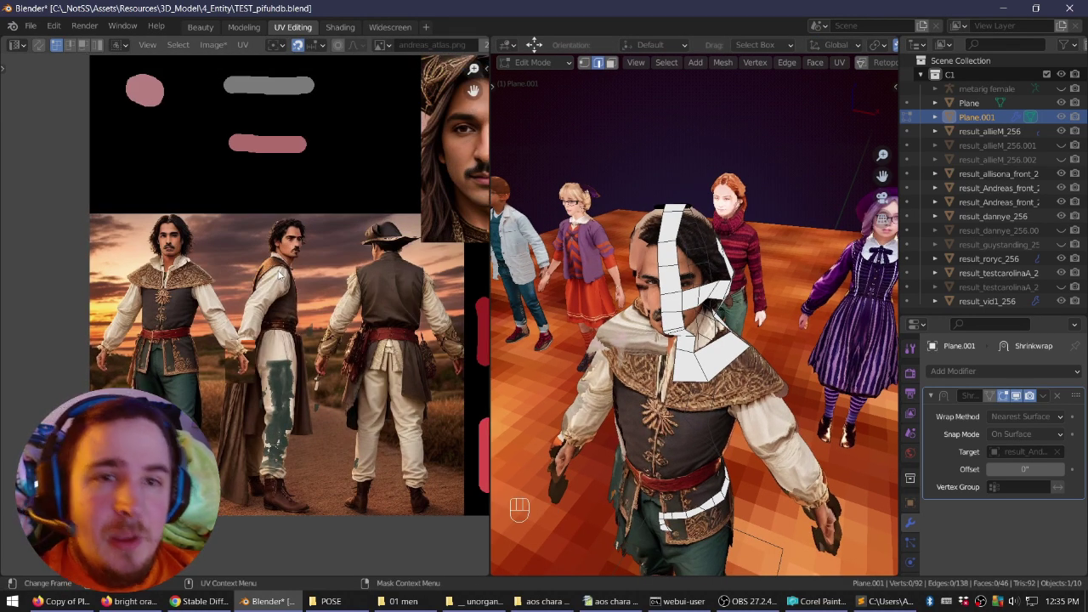
{"action": "middle_click_drag", "start_coordinate": [613, 323], "coordinate": [650, 285]}
{"action": "middle_click_drag", "start_coordinate": [705, 255], "coordinate": [680, 265]}
{"action": "left_click_drag", "start_coordinate": [491, 206], "coordinate": [359, 226]}
{"action": "middle_click_drag", "start_coordinate": [459, 253], "coordinate": [486, 293]}
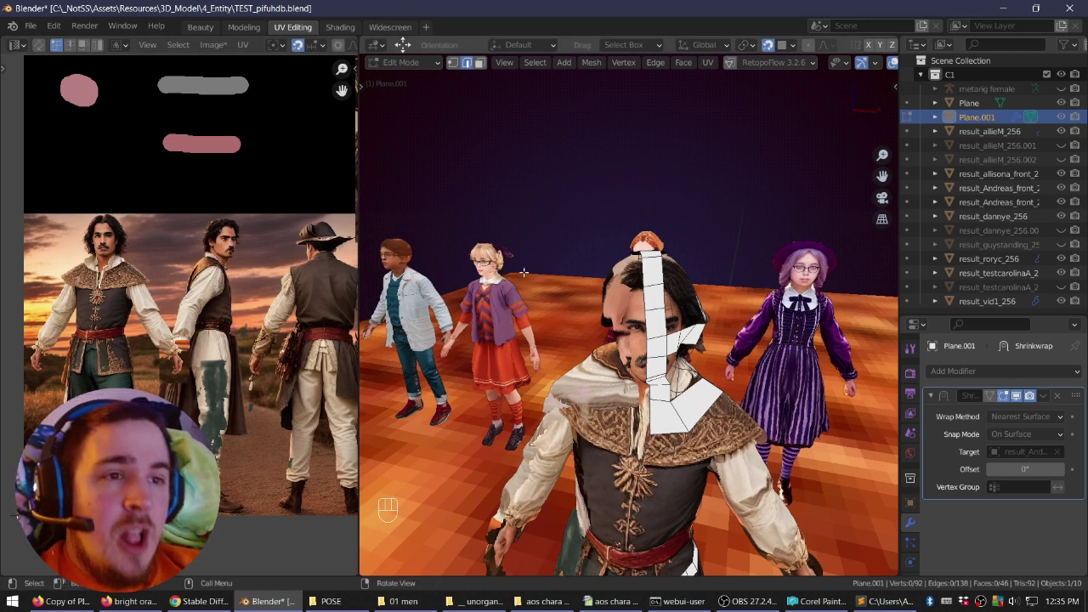
{"action": "middle_click_drag", "start_coordinate": [502, 284], "coordinate": [531, 278]}
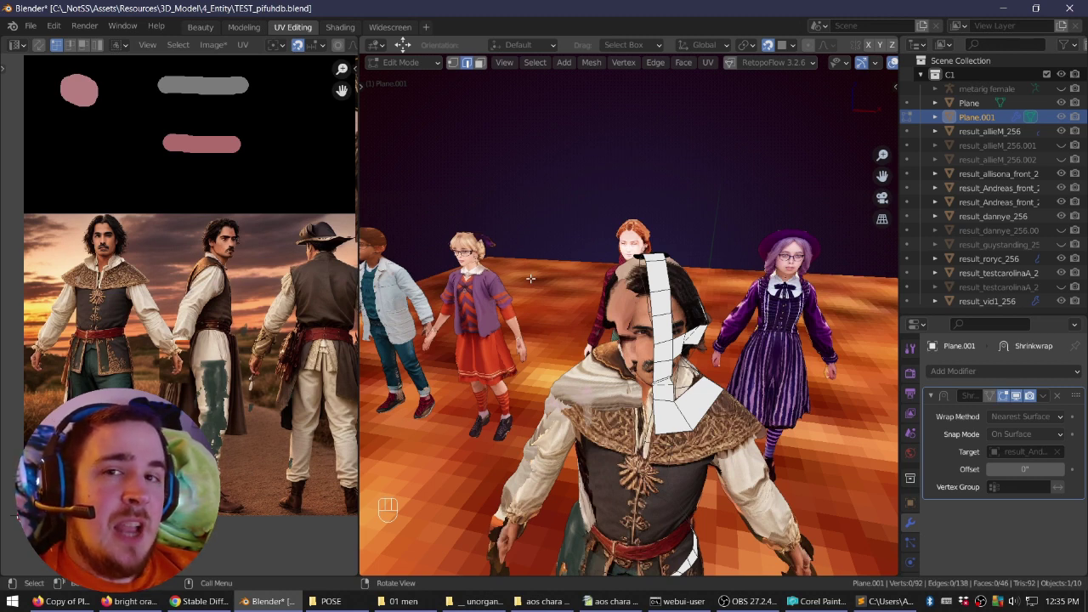
Extrude the collar band across the upper chest to the character's other shoulder.
{"action": "right_click_drag", "start_coordinate": [616, 277], "coordinate": [669, 288]}
{"action": "scroll", "coordinate": [644, 284], "scroll_direction": "up", "scroll_amount": 3}
{"action": "middle_click_drag", "start_coordinate": [669, 289], "coordinate": [607, 406]}
{"action": "left_click", "coordinate": [656, 410]}
{"action": "right_click", "coordinate": [607, 407], "text": "ctrl"}
{"action": "right_click", "coordinate": [543, 382], "text": "ctrl"}
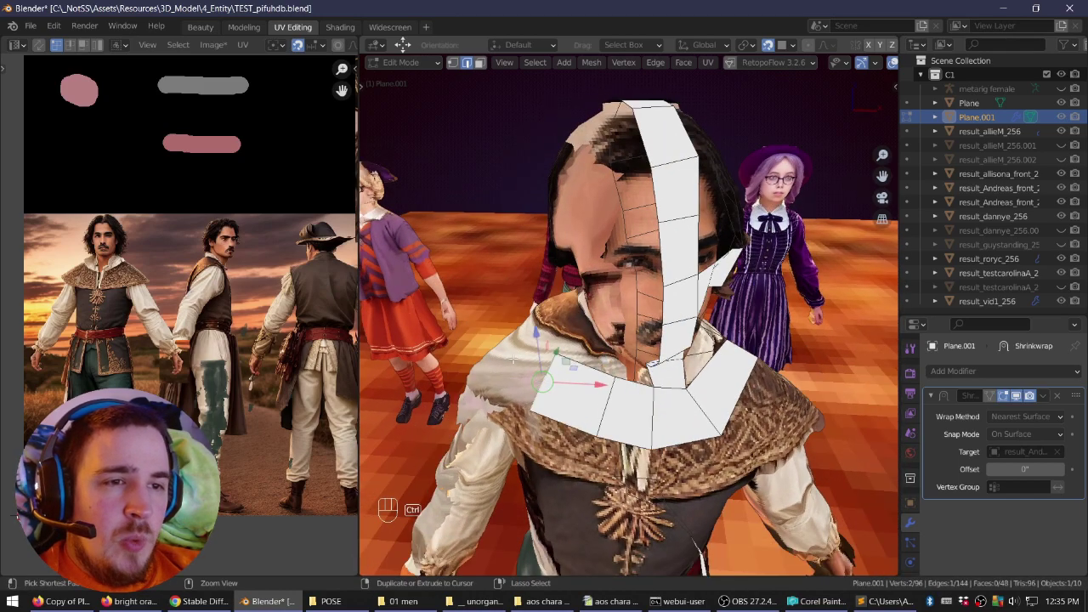
{"action": "right_click", "coordinate": [504, 350], "text": "ctrl"}
{"action": "middle_click_drag", "start_coordinate": [504, 350], "coordinate": [653, 392]}
Extrude the collar band around the shoulder onto the back and fill the gap to the spine strip.
{"action": "right_click", "coordinate": [548, 419], "text": "ctrl"}
{"action": "right_click_drag", "start_coordinate": [549, 419], "coordinate": [667, 408]}
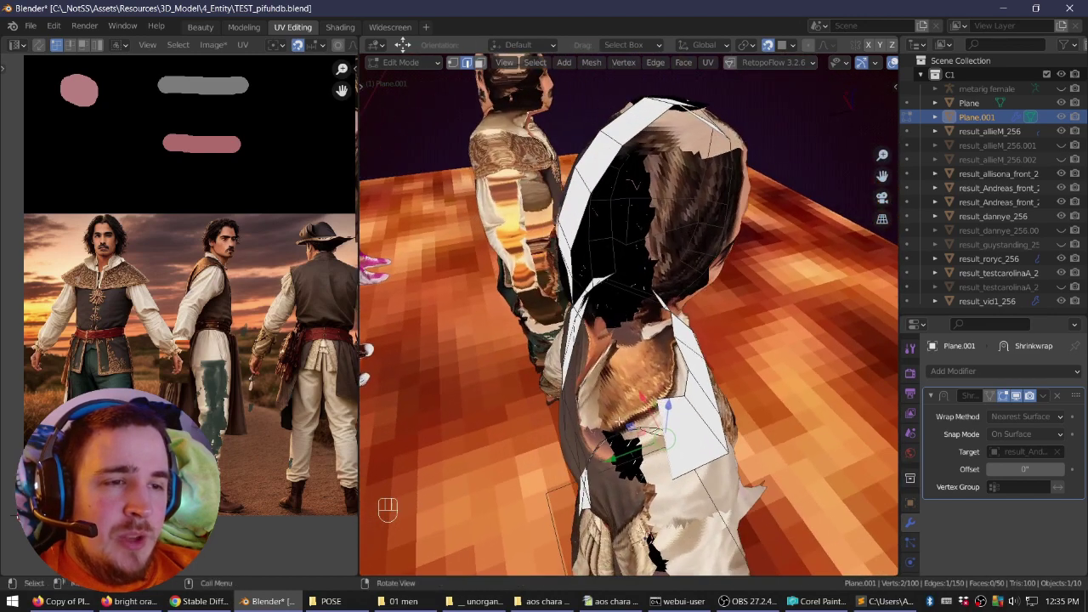
{"action": "right_click", "coordinate": [602, 432], "text": "ctrl"}
{"action": "right_click_drag", "start_coordinate": [602, 432], "coordinate": [709, 415]}
{"action": "middle_click_drag", "start_coordinate": [709, 415], "coordinate": [696, 410]}
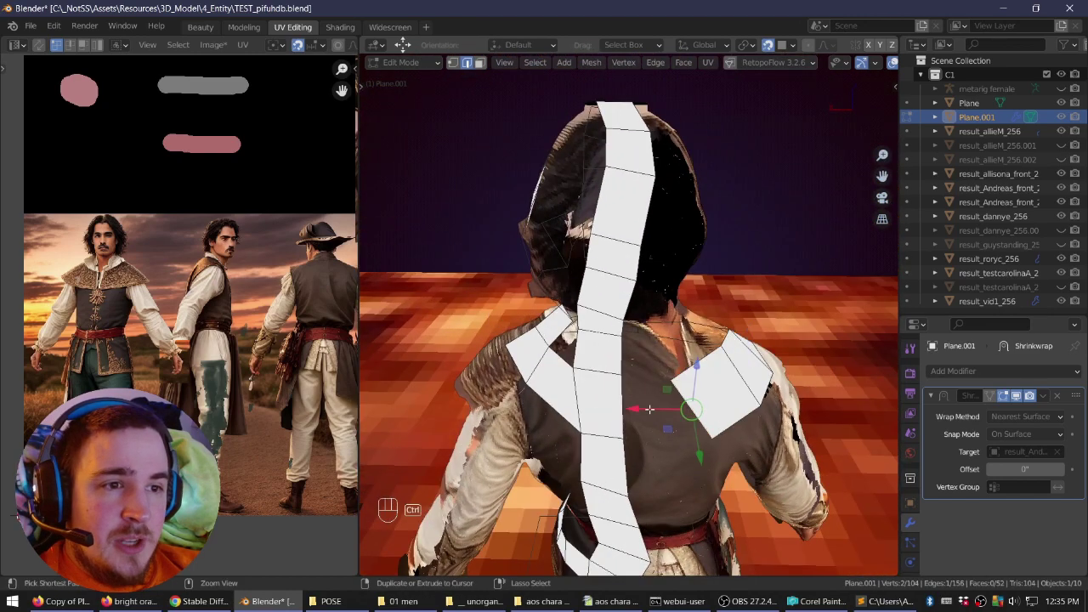
{"action": "left_click", "coordinate": [634, 406], "text": "shift"}
{"action": "key", "text": "f"}
{"action": "key", "text": "a"}
{"action": "right_click_drag", "start_coordinate": [651, 403], "coordinate": [502, 361]}
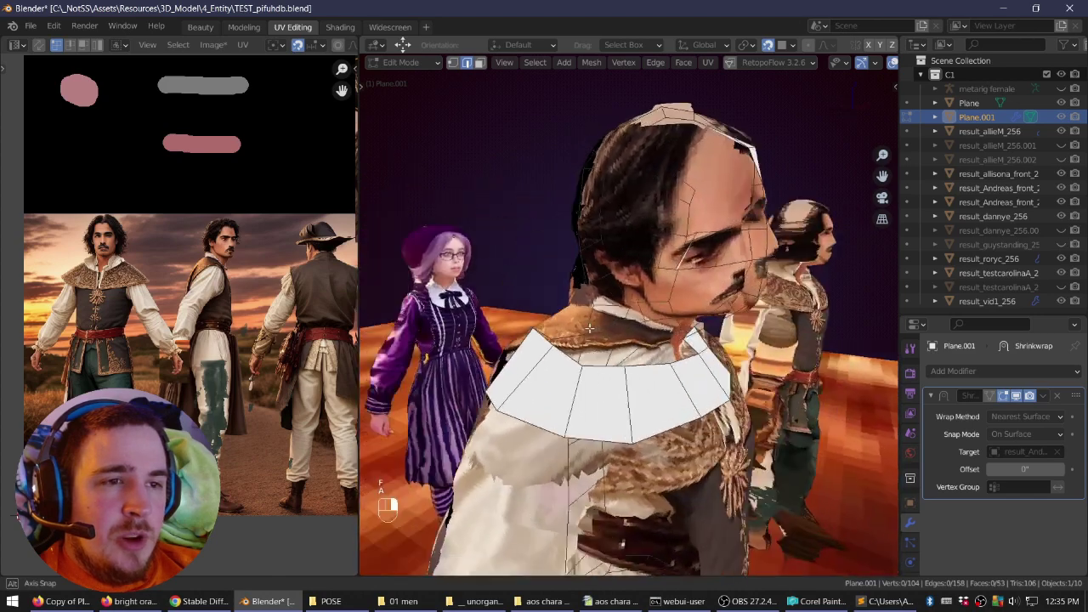
Extrude a strip from the collar band down the middle of the chest to just below the belt.
{"action": "scroll", "coordinate": [722, 331], "scroll_direction": "down", "scroll_amount": 2}
{"action": "right_click_drag", "start_coordinate": [744, 332], "coordinate": [665, 313]}
{"action": "middle_click_drag", "start_coordinate": [663, 314], "coordinate": [690, 294]}
{"action": "middle_click_drag", "start_coordinate": [648, 218], "coordinate": [650, 323]}
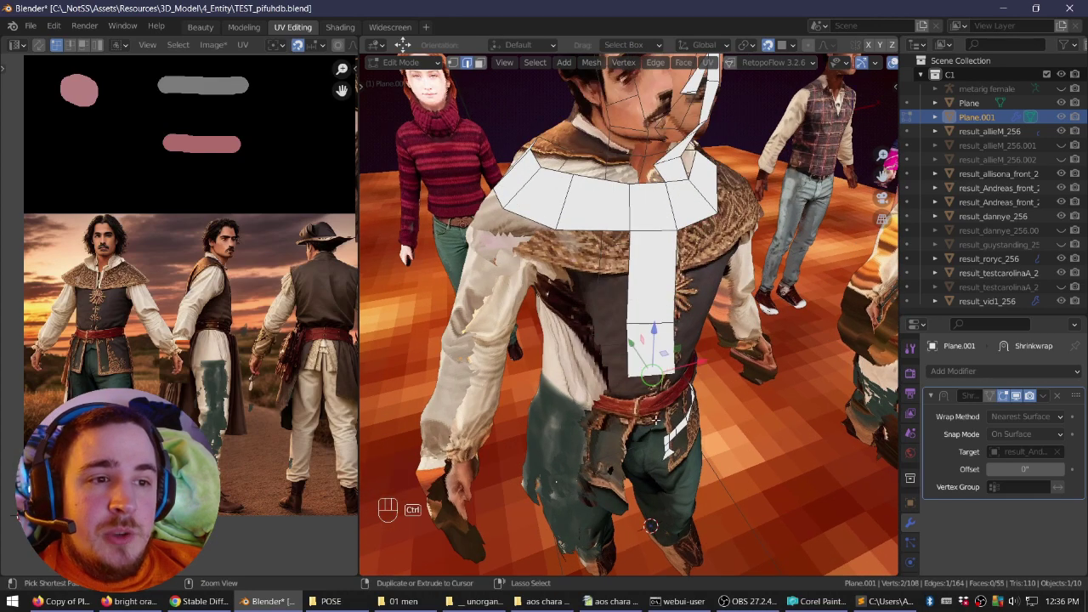
{"action": "middle_click_drag", "start_coordinate": [655, 419], "coordinate": [620, 393]}
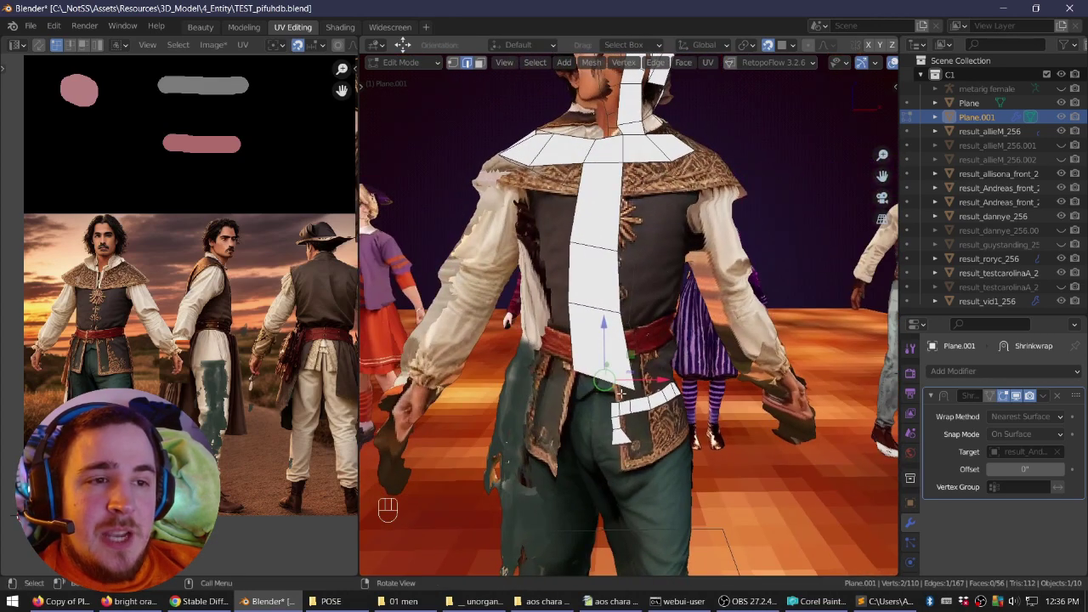
Scale and reposition the cross edges at the lower end of the chest strip around the belt.
{"action": "key", "text": "s"}
{"action": "left_click", "coordinate": [612, 387]}
{"action": "key", "text": "g"}
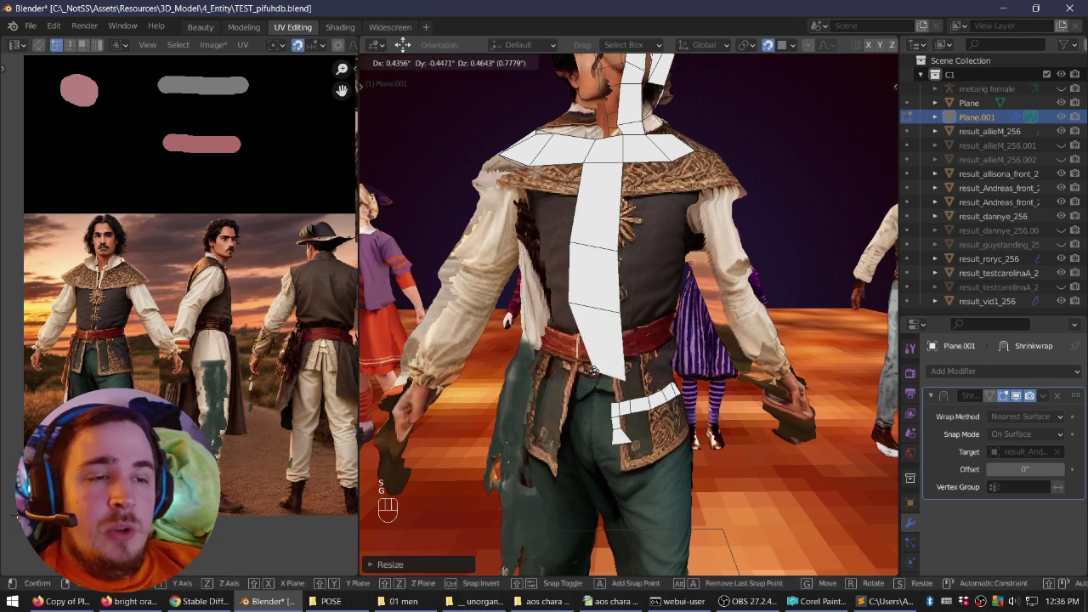
{"action": "left_click", "coordinate": [586, 373]}
{"action": "left_click", "coordinate": [602, 309]}
{"action": "key", "text": "g"}
{"action": "left_click", "coordinate": [606, 330]}
{"action": "key", "text": "s"}
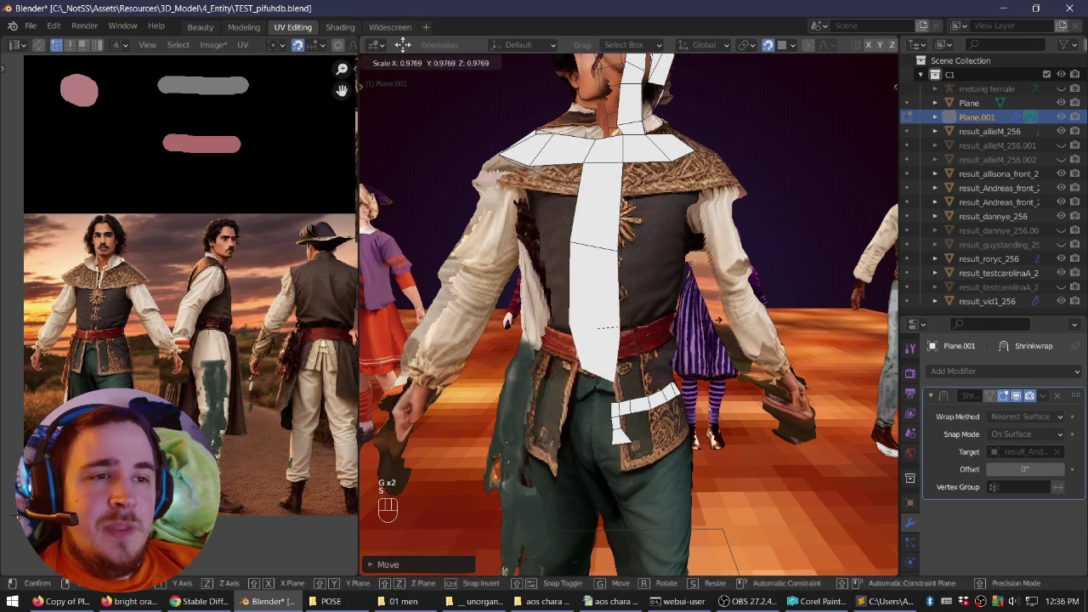
{"action": "left_click", "coordinate": [685, 315]}
Move the middle cross edge of the chest strip down the torso and scale it to fit.
{"action": "left_click", "coordinate": [620, 252]}
{"action": "key", "text": "g"}
{"action": "left_click", "coordinate": [621, 286]}
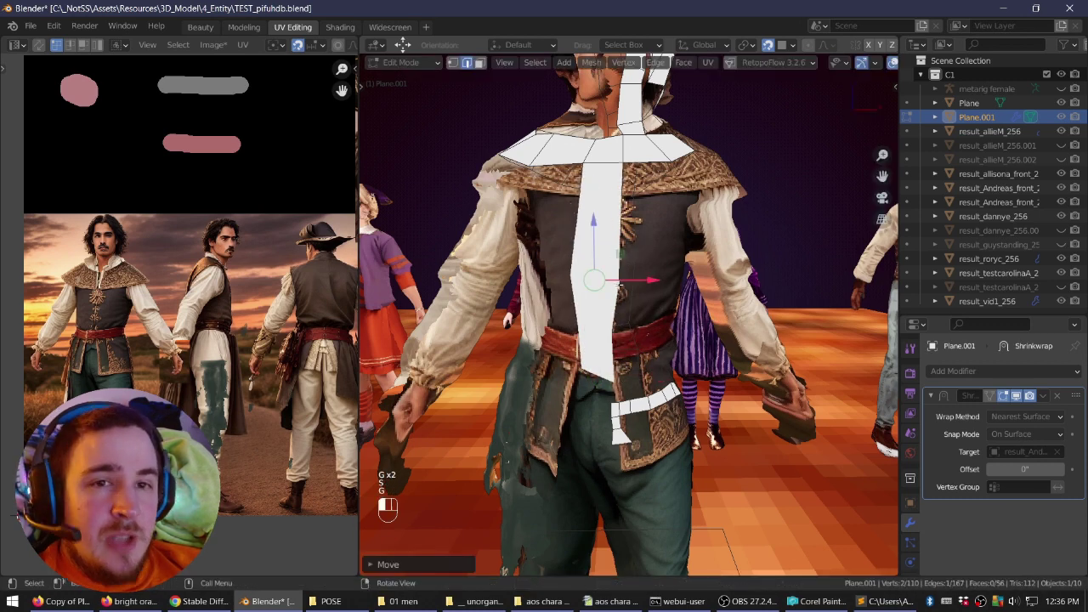
{"action": "key", "text": "s"}
{"action": "left_click", "coordinate": [650, 251]}
Extrude a waist strip from the chest strip around the character's side and fill the gap to the spine strip.
{"action": "middle_click_drag", "start_coordinate": [650, 252], "coordinate": [647, 315]}
{"action": "middle_click_drag", "start_coordinate": [650, 363], "coordinate": [533, 318]}
{"action": "right_click", "coordinate": [661, 337], "text": "ctrl"}
{"action": "right_click", "coordinate": [597, 313], "text": "ctrl"}
{"action": "right_click", "coordinate": [600, 318], "text": "ctrl"}
{"action": "left_click", "coordinate": [629, 324], "text": "shift"}
{"action": "key", "text": "f"}
{"action": "key", "text": "a"}
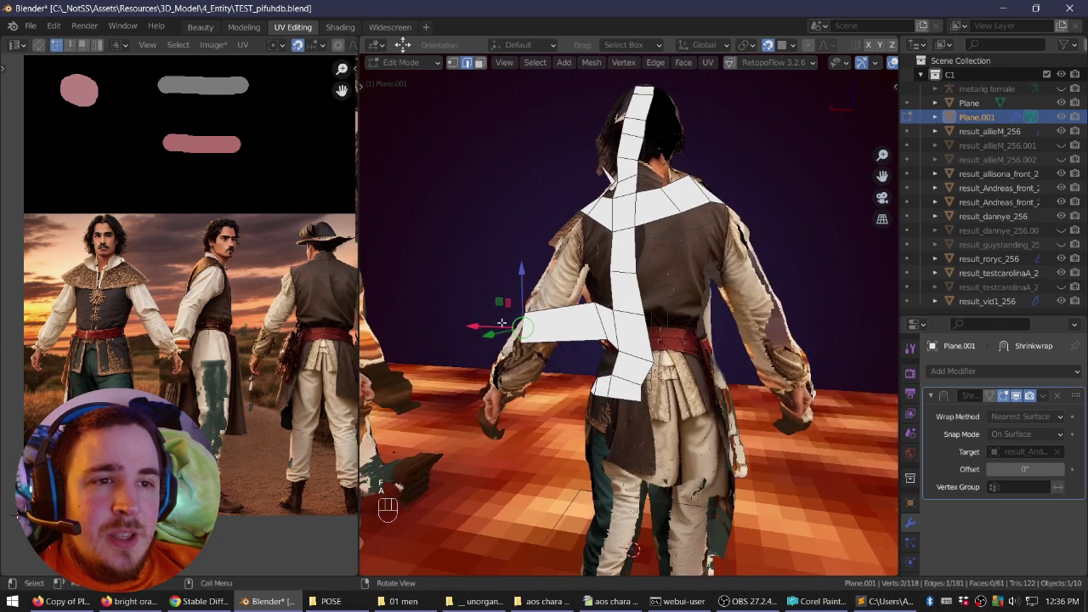
Move the side edge of the waist strip into place against the torso beneath the arm.
{"action": "scroll", "coordinate": [522, 321], "scroll_direction": "up", "scroll_amount": 3}
{"action": "right_click_drag", "start_coordinate": [501, 323], "coordinate": [587, 290]}
{"action": "key", "text": "g"}
{"action": "left_click", "coordinate": [512, 311]}
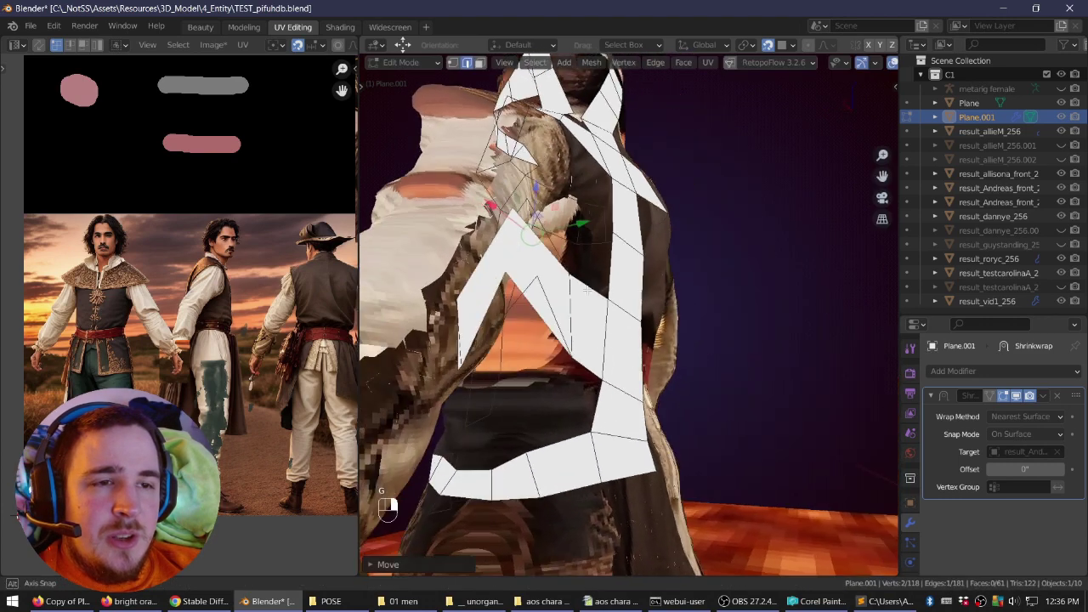
{"action": "middle_click_drag", "start_coordinate": [587, 289], "coordinate": [537, 342]}
{"action": "key", "text": "g"}
{"action": "left_click", "coordinate": [530, 304]}
{"action": "key", "text": "g"}
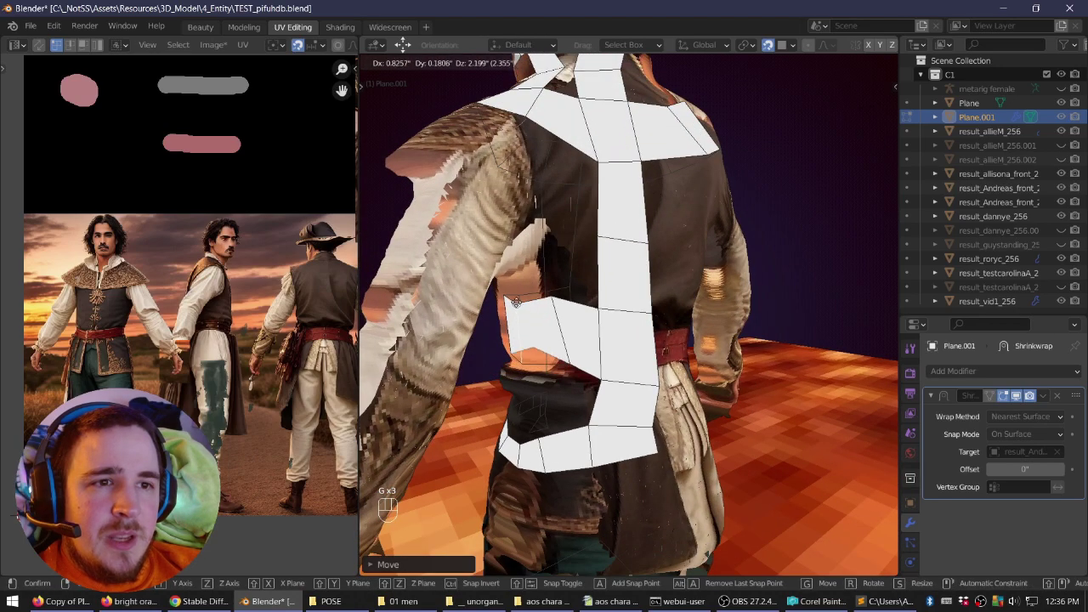
{"action": "left_click", "coordinate": [516, 303]}
{"action": "right_click_drag", "start_coordinate": [516, 303], "coordinate": [648, 306]}
Select the entire cage and project its UVs from the orthographic front view.
{"action": "scroll", "coordinate": [609, 265], "scroll_direction": "down", "scroll_amount": 4}
{"action": "scroll", "coordinate": [556, 323], "scroll_direction": "down", "scroll_amount": 3}
{"action": "scroll", "coordinate": [625, 270], "scroll_direction": "down", "scroll_amount": 3}
{"action": "key", "text": "Tab"}
{"action": "key", "text": "a"}
{"action": "scroll", "coordinate": [619, 284], "scroll_direction": "down", "scroll_amount": 2}
{"action": "key", "text": "Tab"}
{"action": "right_click_drag", "start_coordinate": [608, 248], "coordinate": [646, 229]}
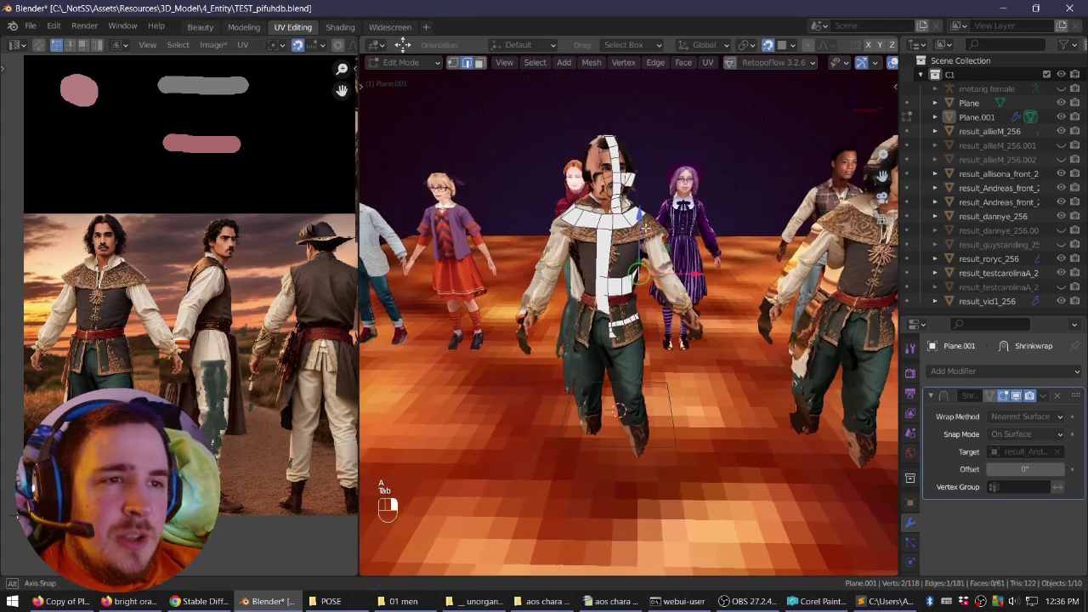
{"action": "middle_click_drag", "start_coordinate": [647, 226], "coordinate": [642, 260]}
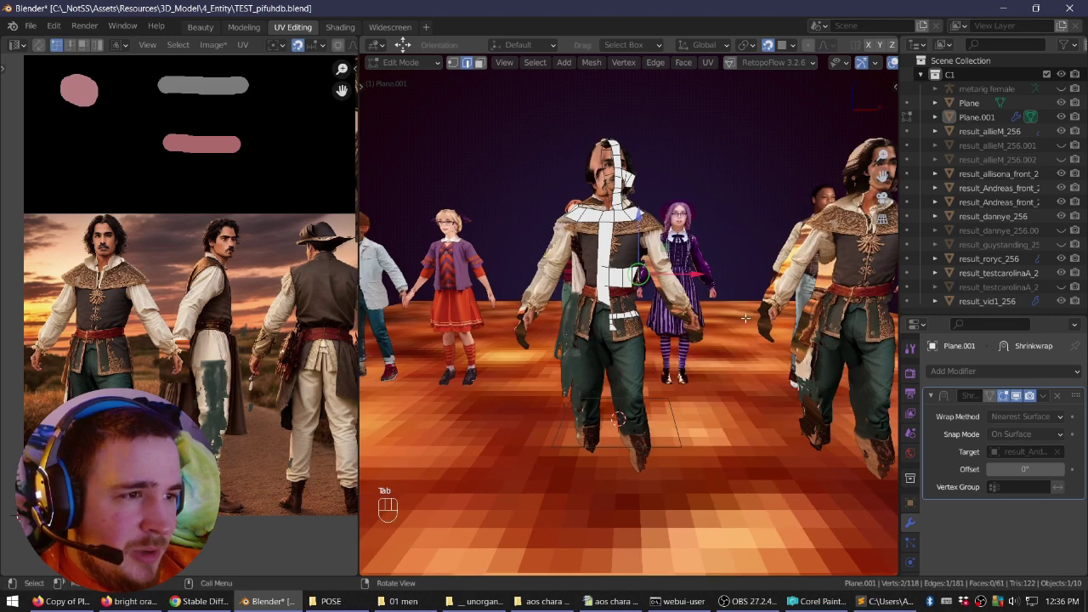
{"action": "key", "text": "KP_1"}
{"action": "key", "text": "KP_5"}
{"action": "key", "text": "a"}
{"action": "key", "text": "a"}
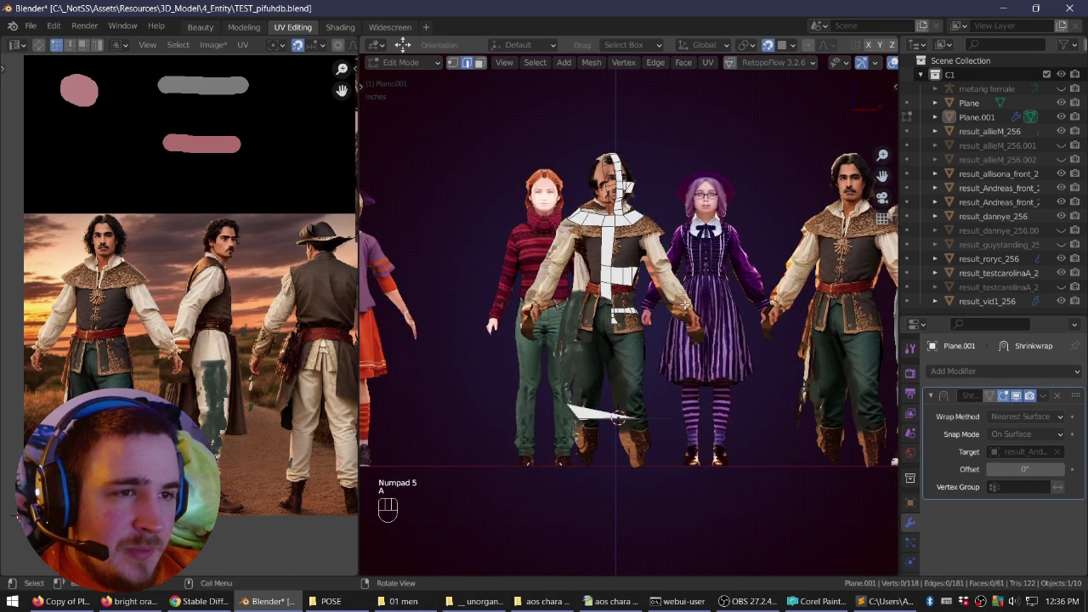
{"action": "key", "text": "u"}
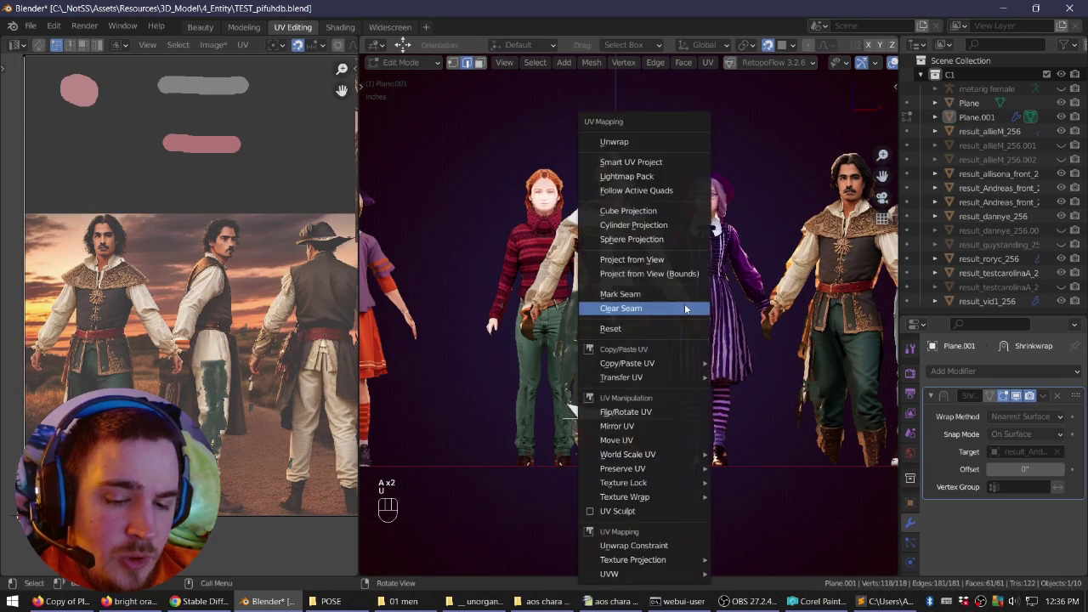
{"action": "left_click", "coordinate": [686, 306]}
Turn off snapping and move all the projected UVs onto the front character view in andreas_atlas.png.
{"action": "key", "text": "a"}
{"action": "key", "text": "g"}
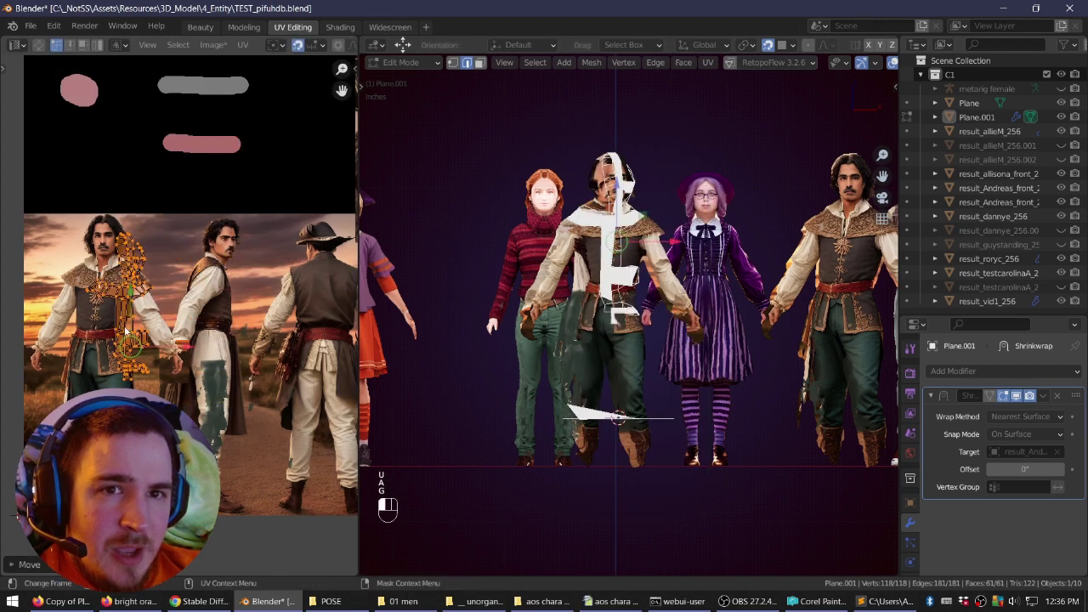
{"action": "key", "text": "shift+Tab"}
{"action": "key", "text": "g"}
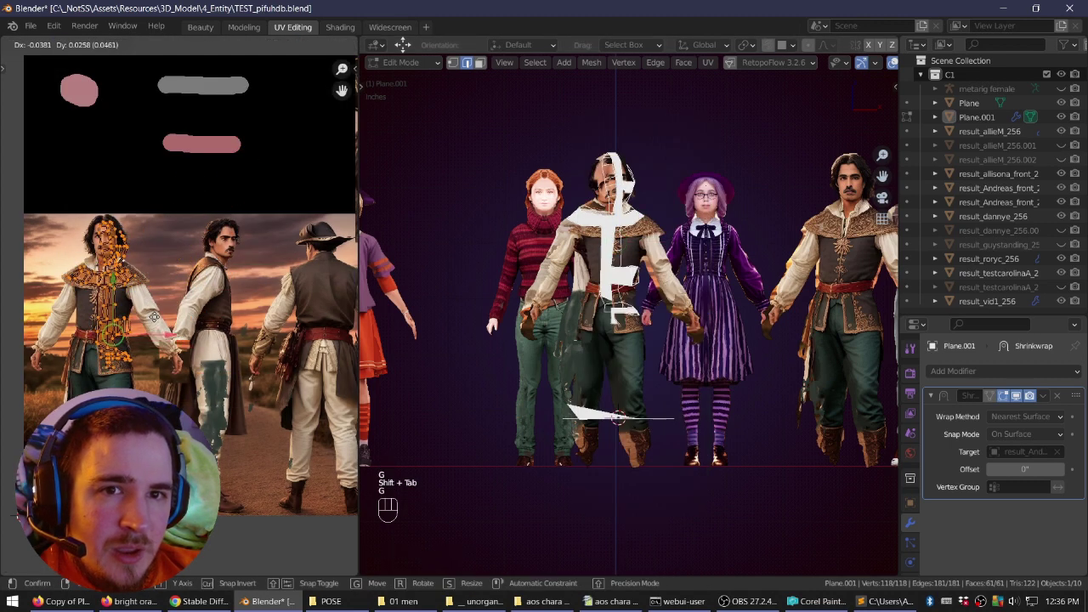
{"action": "left_click", "coordinate": [154, 317]}
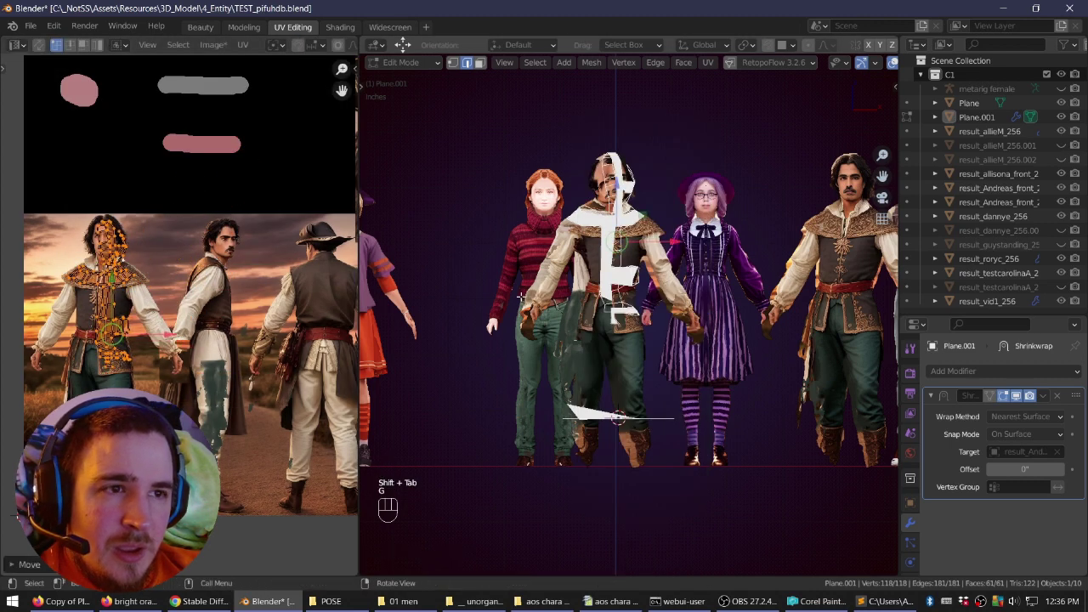
Assign the existing andreas_atlas material to the cage.
{"action": "scroll", "coordinate": [908, 523], "scroll_direction": "down", "scroll_amount": 3}
{"action": "left_click", "coordinate": [909, 559]}
{"action": "left_click", "coordinate": [935, 430]}
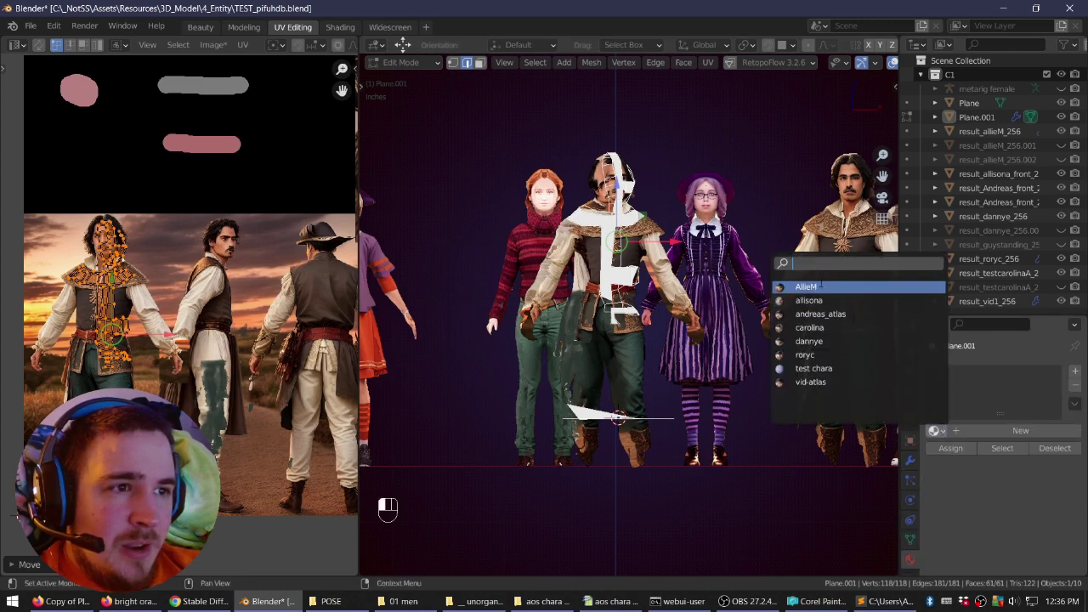
{"action": "left_click", "coordinate": [822, 314]}
Hide the scanned Andreas mesh and inspect the texture projected on the isolated cage.
{"action": "right_click_drag", "start_coordinate": [736, 294], "coordinate": [707, 340]}
{"action": "scroll", "coordinate": [705, 332], "scroll_direction": "up", "scroll_amount": 5}
{"action": "key", "text": "Tab"}
{"action": "key", "text": "Tab"}
{"action": "key", "text": "Tab"}
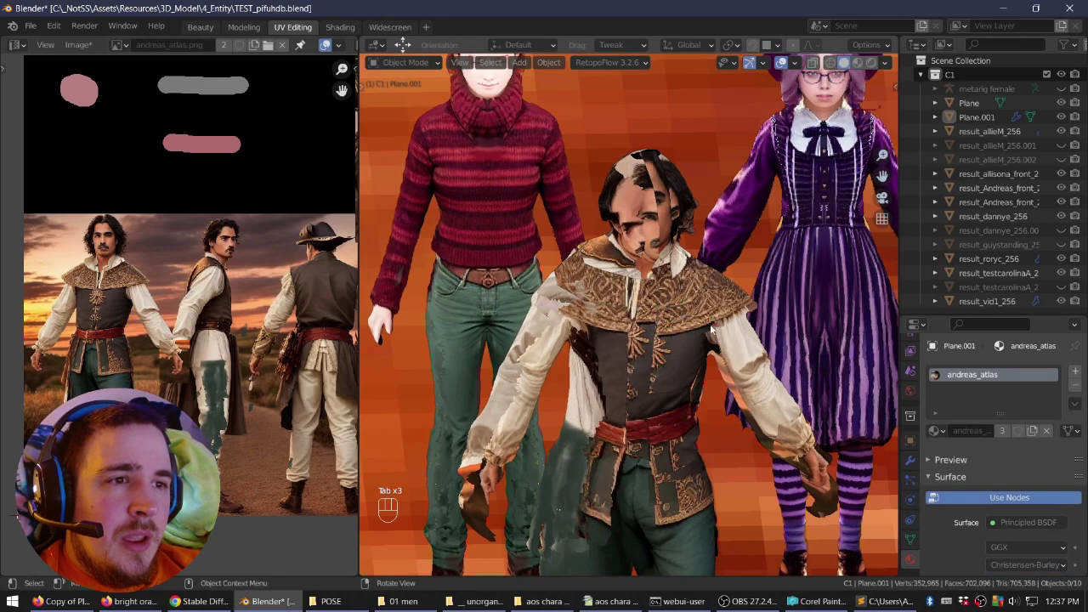
{"action": "left_click", "coordinate": [713, 321]}
{"action": "key", "text": "h"}
{"action": "left_click", "coordinate": [656, 308]}
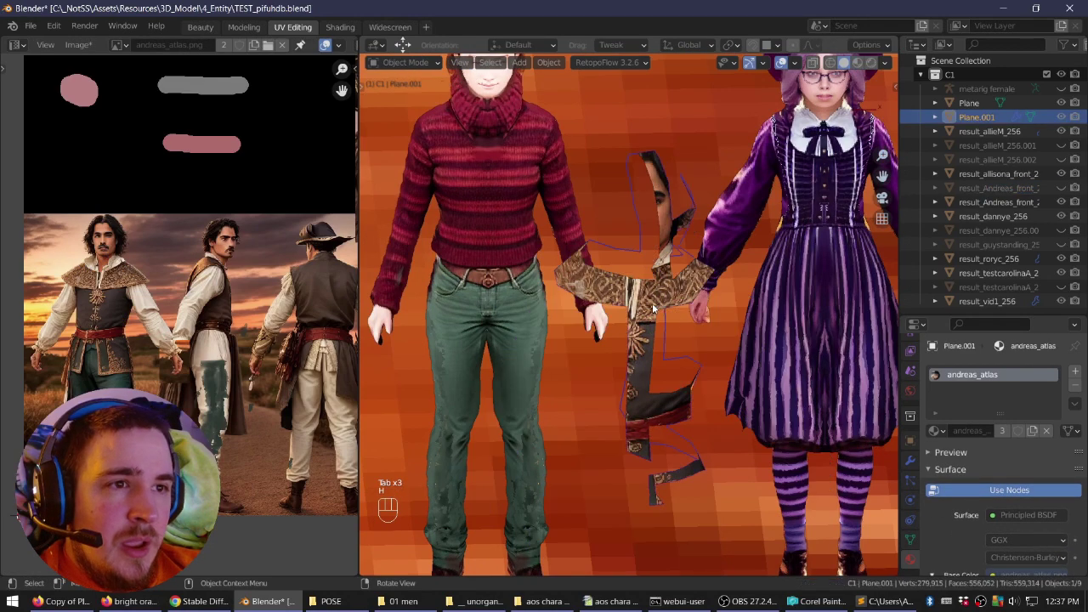
{"action": "right_click_drag", "start_coordinate": [657, 308], "coordinate": [683, 317]}
{"action": "key", "text": "KP_5"}
{"action": "middle_click_drag", "start_coordinate": [683, 317], "coordinate": [612, 289]}
{"action": "key", "text": "Tab"}
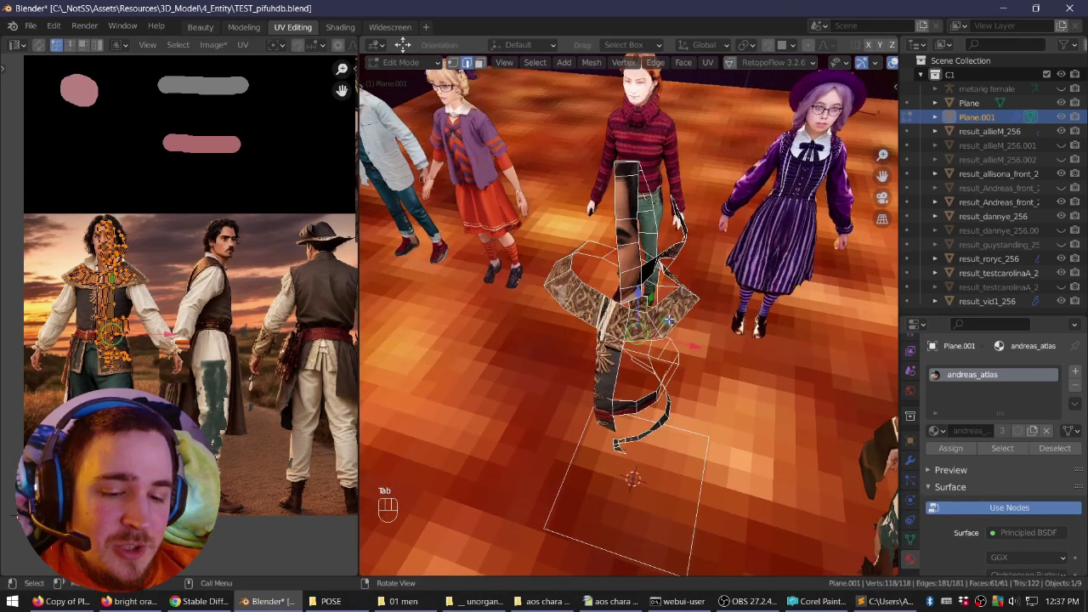
Reveal all hidden objects and look over the character lineup in object mode.
{"action": "key", "text": "Tab"}
{"action": "key", "text": "alt+h"}
{"action": "right_click_drag", "start_coordinate": [662, 325], "coordinate": [687, 312]}
{"action": "key", "text": "Tab"}
{"action": "scroll", "coordinate": [653, 313], "scroll_direction": "up", "scroll_amount": 3}
{"action": "scroll", "coordinate": [645, 303], "scroll_direction": "down", "scroll_amount": 4}
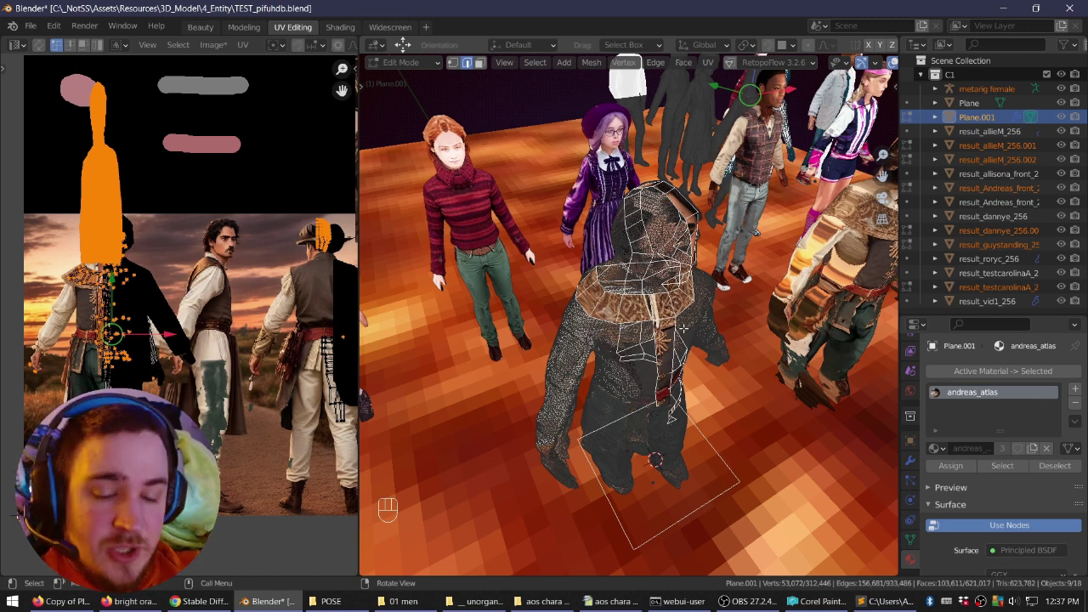
{"action": "middle_click_drag", "start_coordinate": [685, 326], "coordinate": [655, 295]}
{"action": "key", "text": "Tab"}
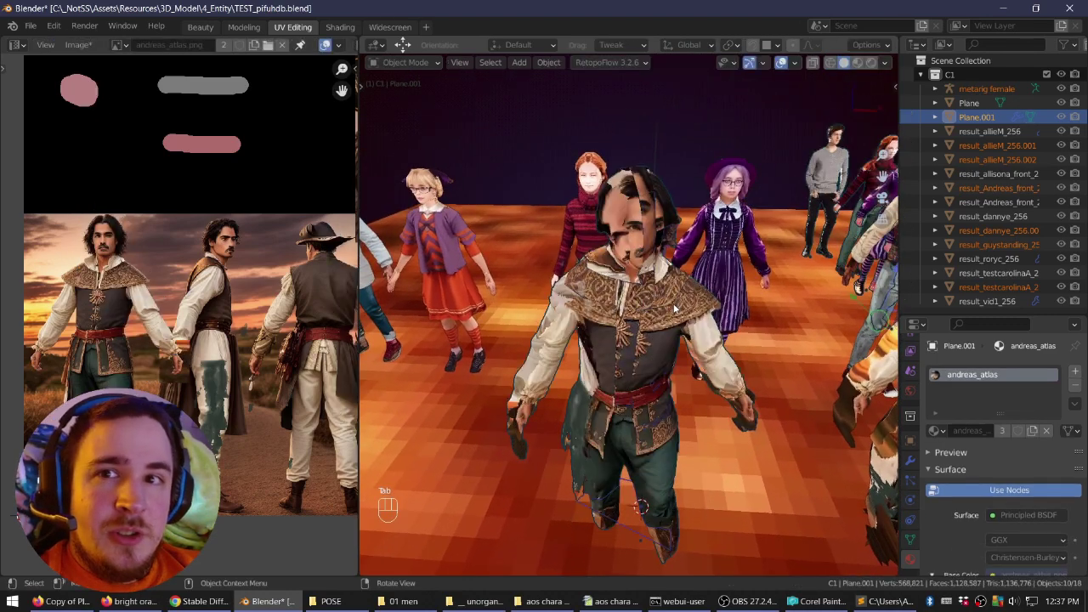
{"action": "right_click_drag", "start_coordinate": [675, 314], "coordinate": [710, 287]}
{"action": "mouse_move", "coordinate": [671, 324]}
{"action": "middle_mouse_down"}
{"action": "mouse_move", "coordinate": [658, 356]}
{"action": "mouse_move", "coordinate": [666, 314]}
{"action": "middle_mouse_up"}
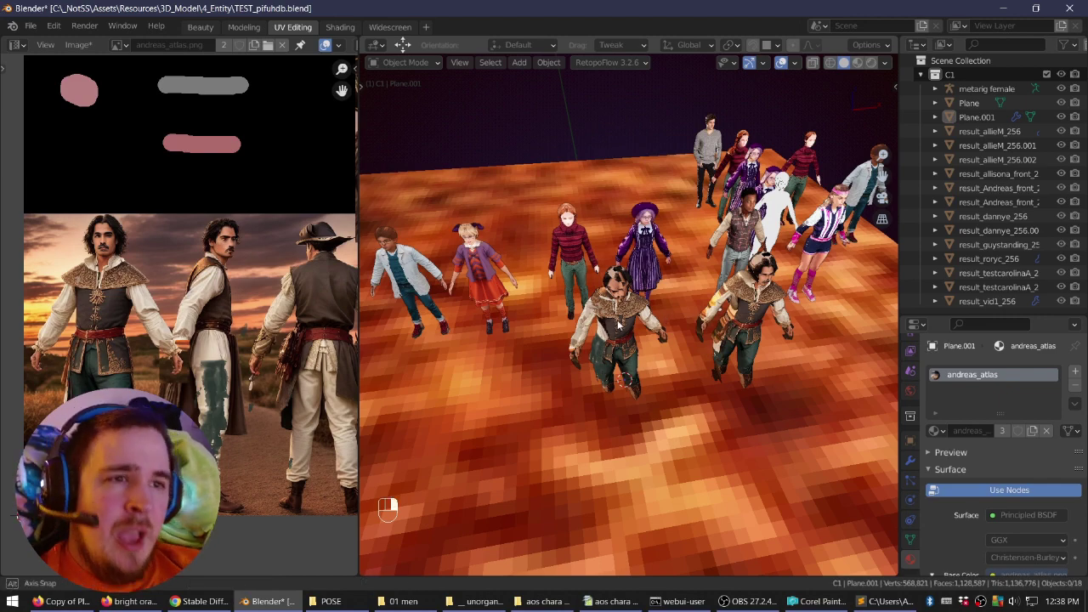
{"action": "middle_click_drag", "start_coordinate": [665, 314], "coordinate": [658, 342]}
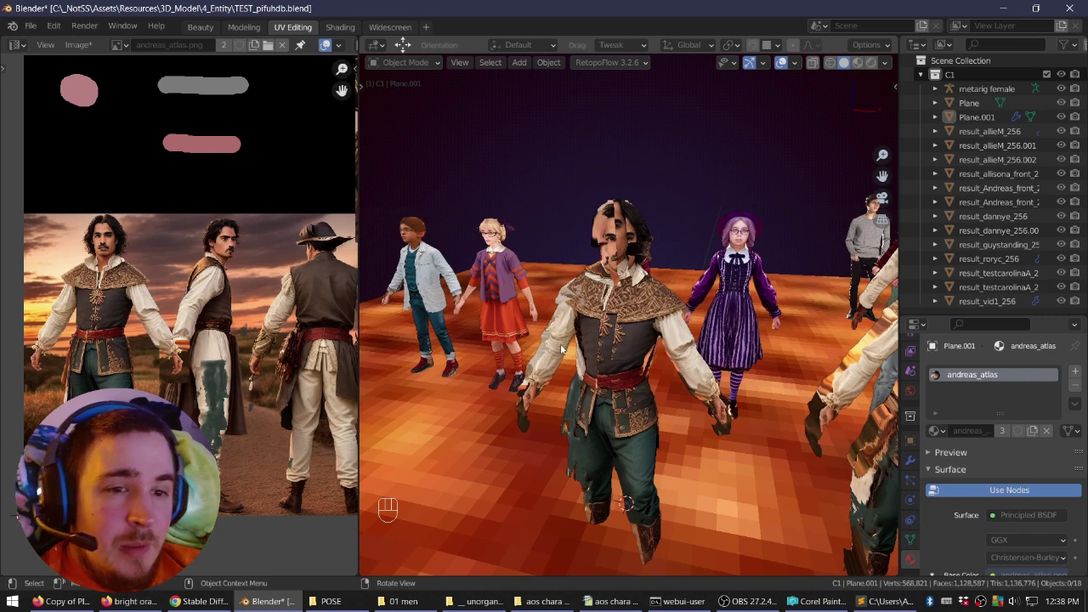
Look through the pose, portrait and workspace folders, and view the character prompt spreadsheet maximized in OpenOffice Calc.
{"action": "left_click", "coordinate": [330, 601]}
{"action": "left_click", "coordinate": [403, 601]}
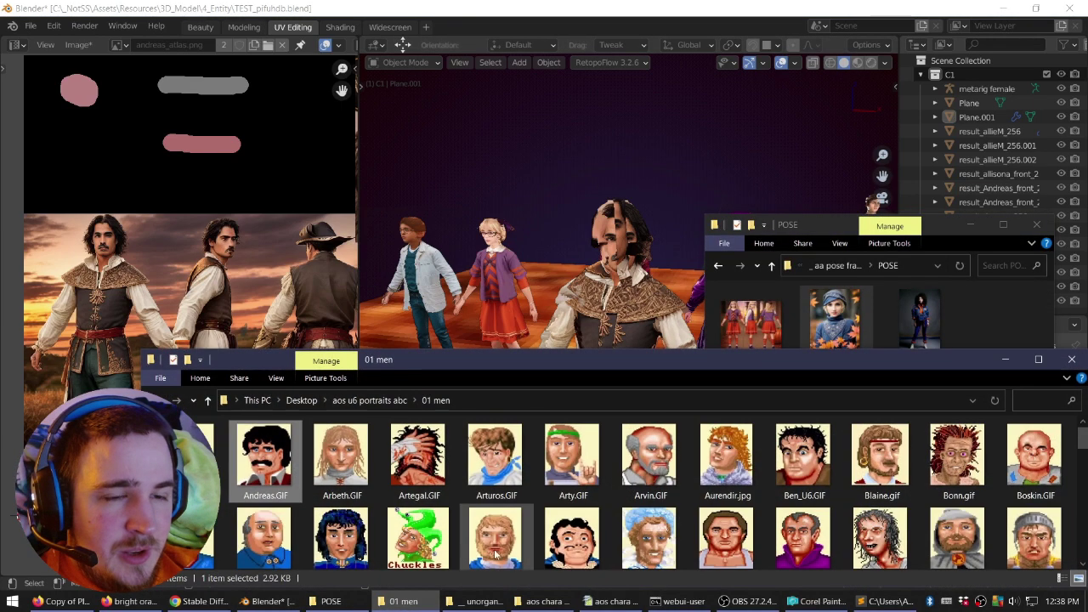
{"action": "left_click", "coordinate": [477, 601]}
{"action": "left_click", "coordinate": [548, 601]}
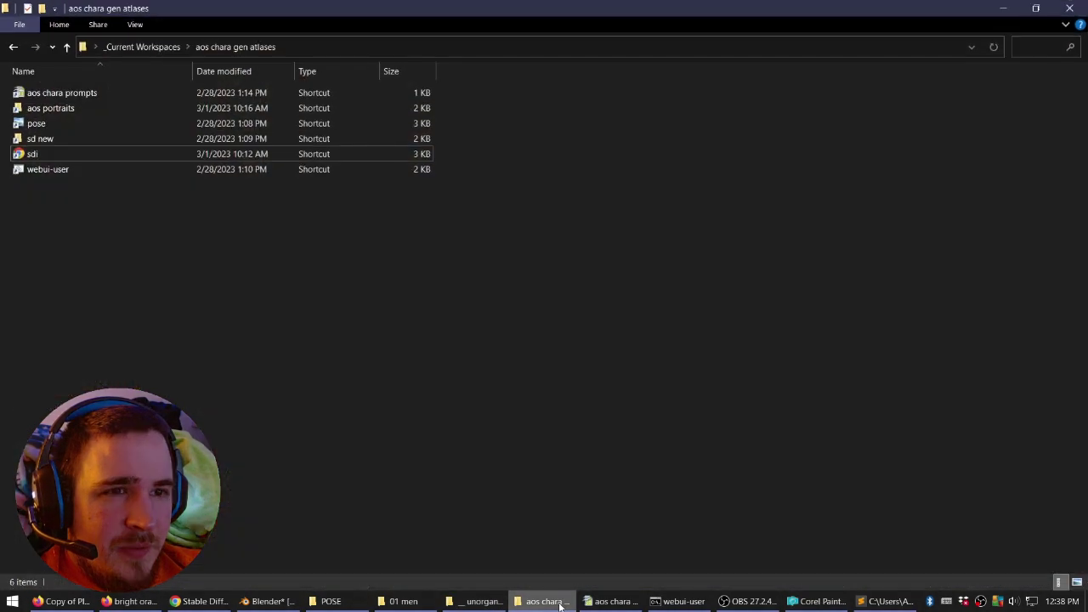
{"action": "left_click", "coordinate": [615, 602]}
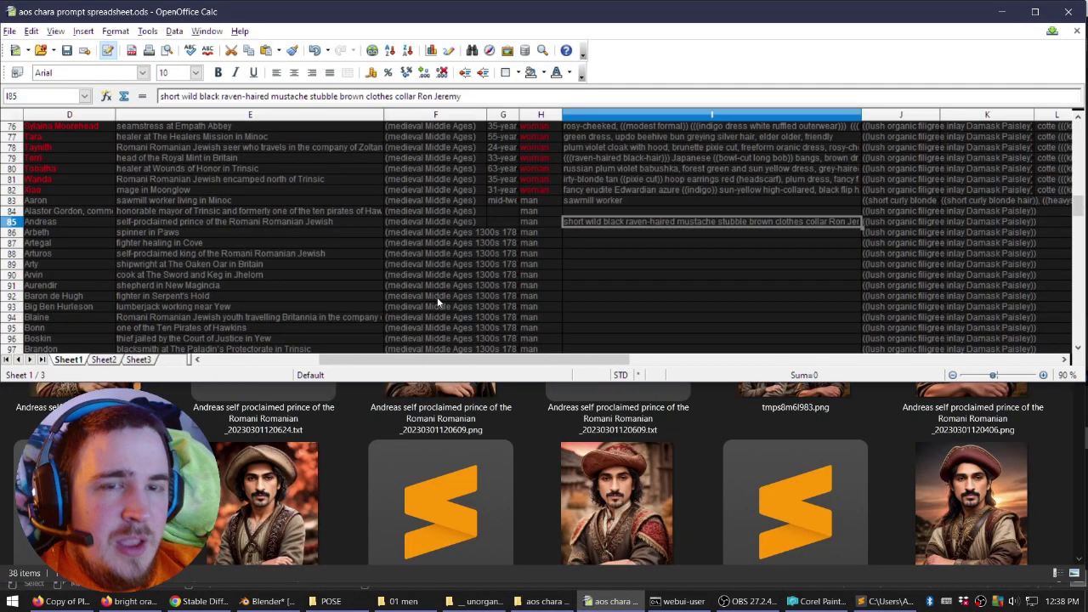
{"action": "left_click", "coordinate": [1035, 12]}
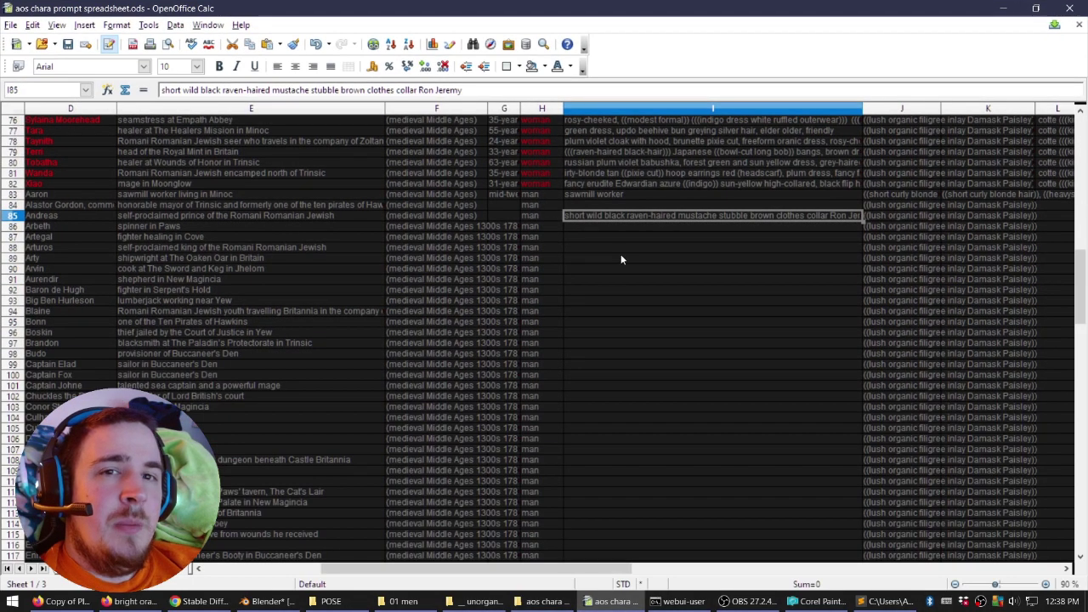
Review the generated Andreas images in the __ unorganized folder, the webui-user console and the atlas workspace shortcuts.
{"action": "left_click", "coordinate": [614, 601]}
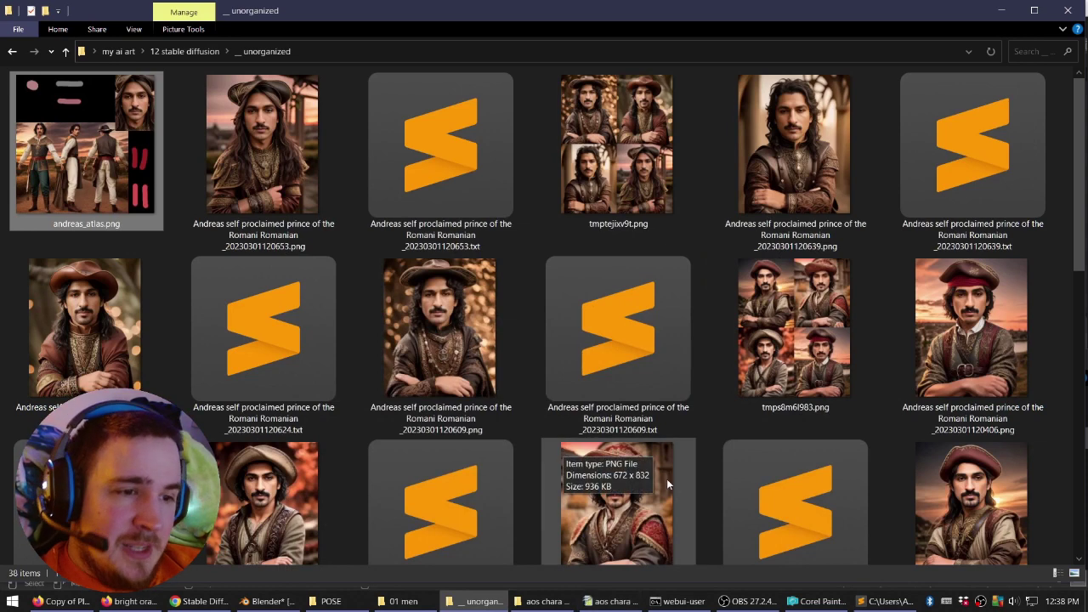
{"action": "mouse_move", "coordinate": [748, 601]}
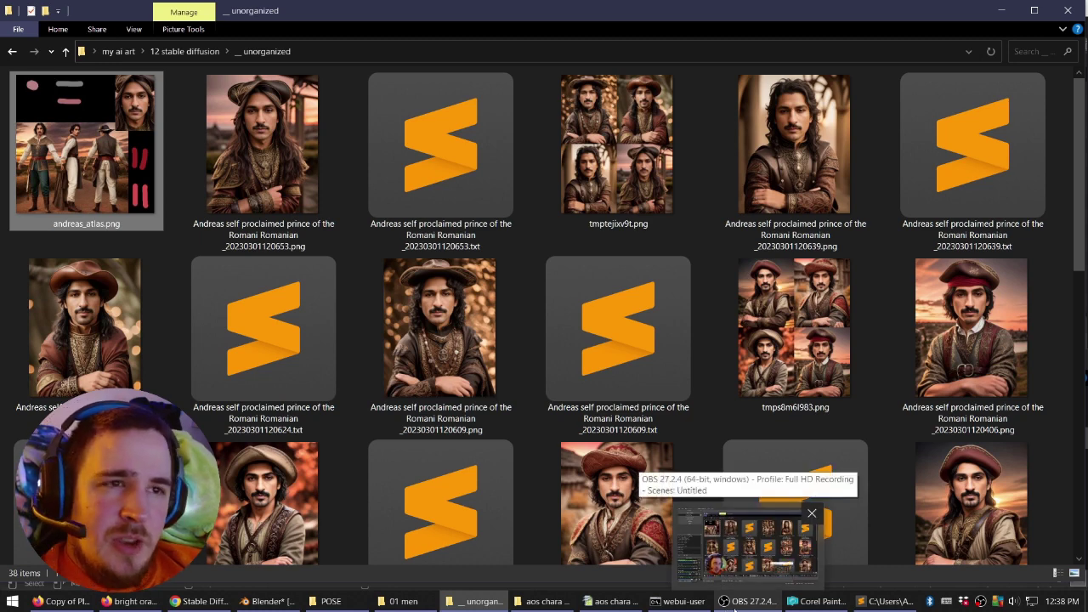
{"action": "left_click", "coordinate": [734, 606]}
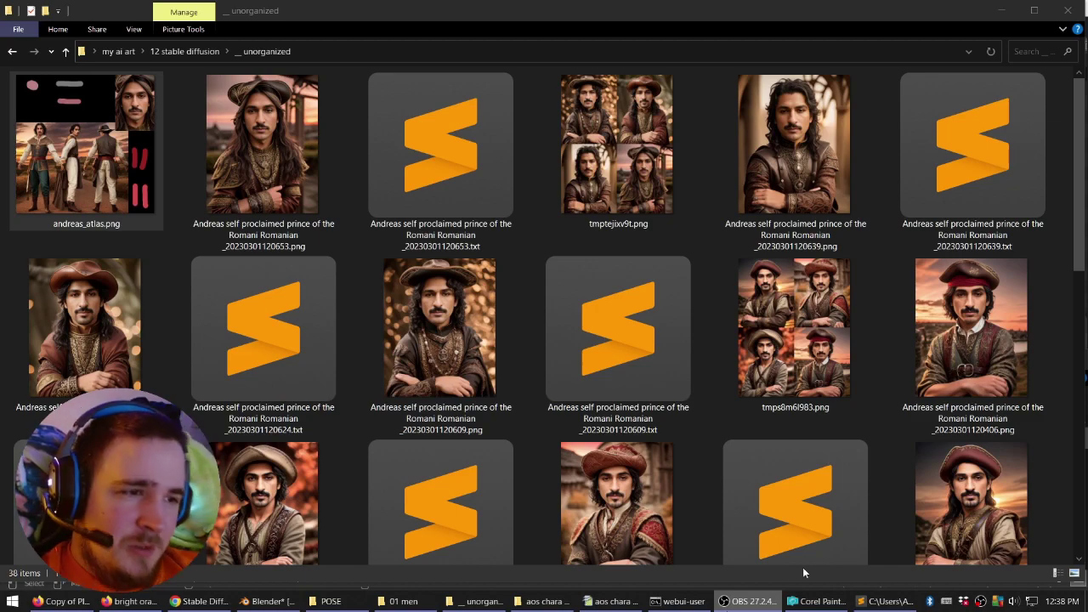
{"action": "left_click", "coordinate": [814, 601]}
{"action": "left_click", "coordinate": [815, 601]}
{"action": "left_click", "coordinate": [672, 601]}
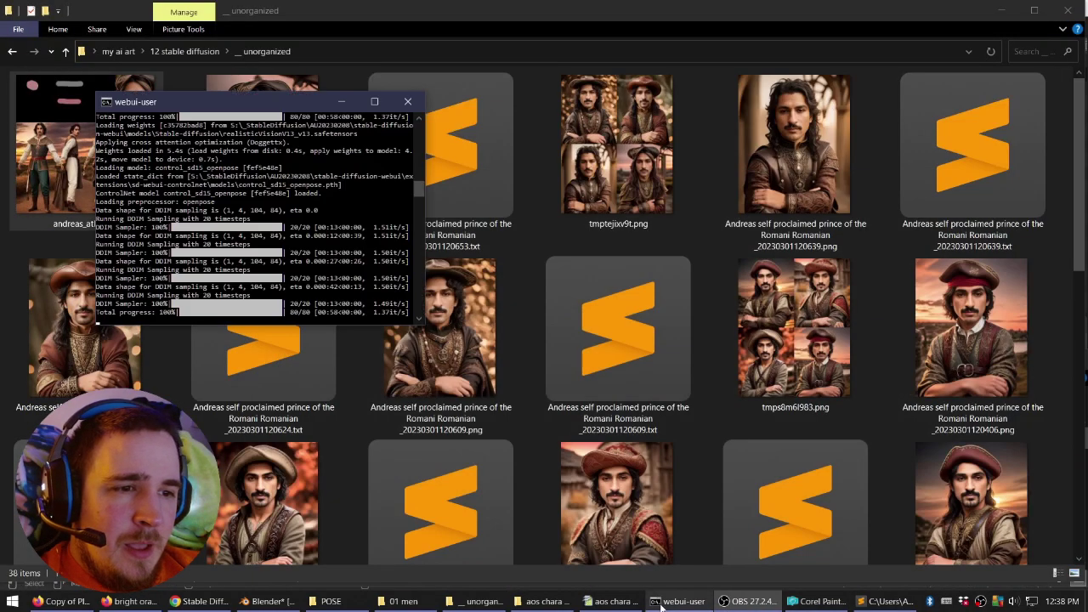
{"action": "left_click", "coordinate": [610, 601]}
{"action": "left_click", "coordinate": [544, 601]}
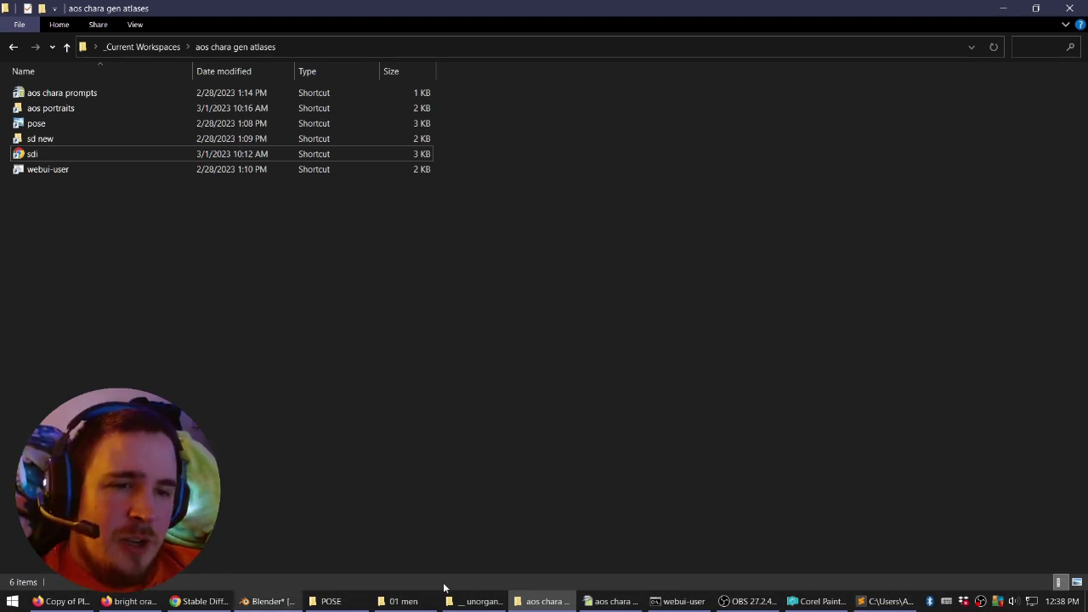
Switch to the character prompt spreadsheet in OpenOffice Calc and go to the empty description cell I87.
{"action": "left_click", "coordinate": [613, 602]}
{"action": "left_click", "coordinate": [639, 286]}
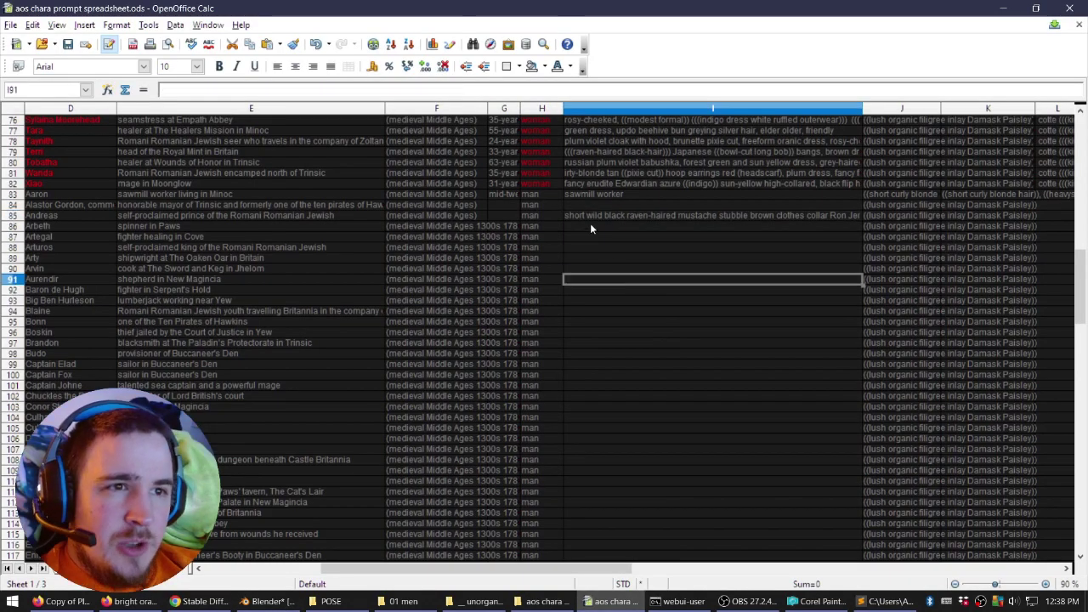
{"action": "left_click", "coordinate": [590, 225]}
{"action": "left_click", "coordinate": [588, 238]}
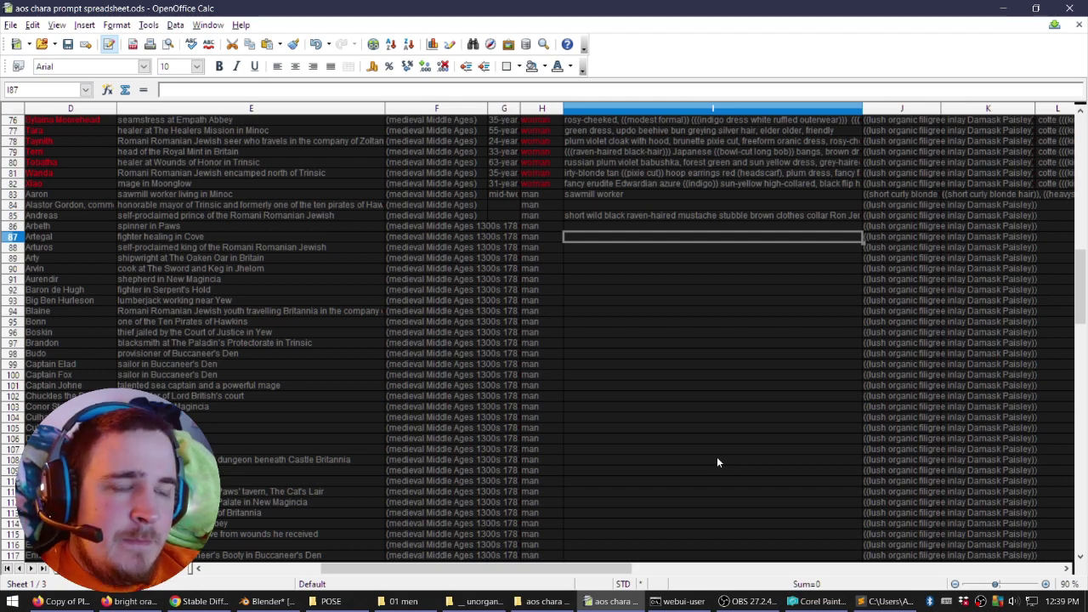
Check PaintShop Pro, switch back to Blender and examine the textured Andreas character from several angles.
{"action": "left_click", "coordinate": [794, 602]}
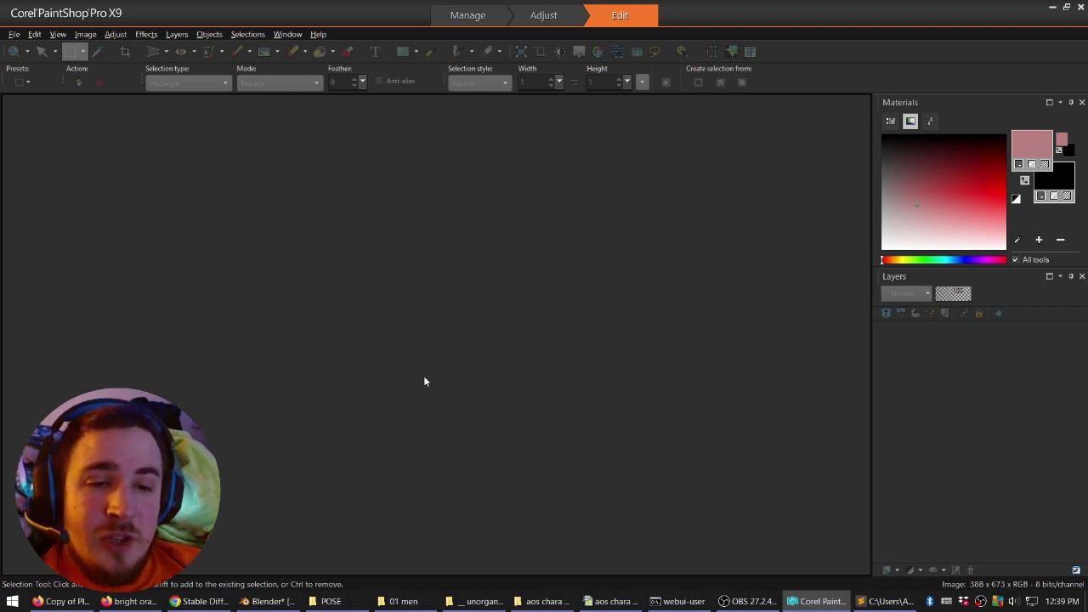
{"action": "left_click", "coordinate": [263, 602]}
{"action": "middle_click_drag", "start_coordinate": [544, 323], "coordinate": [593, 319]}
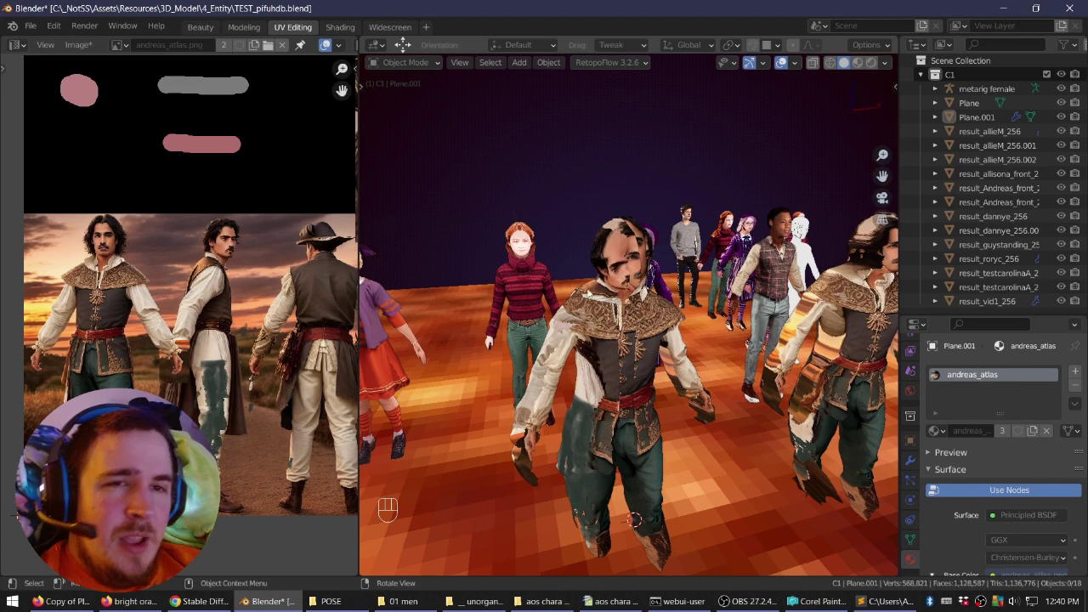
{"action": "middle_click_drag", "start_coordinate": [592, 297], "coordinate": [681, 328]}
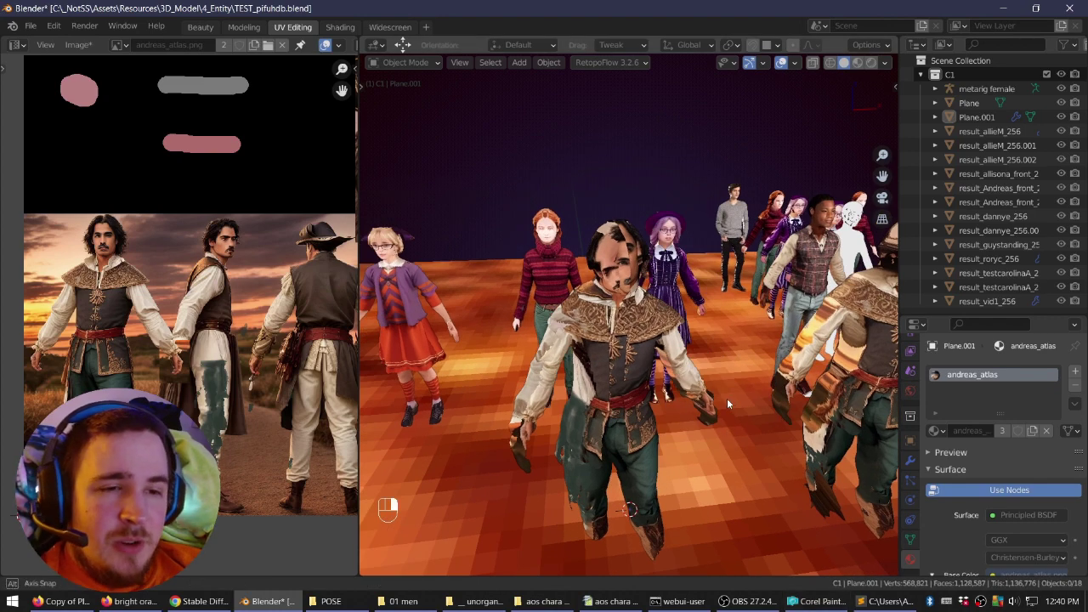
{"action": "middle_click_drag", "start_coordinate": [727, 398], "coordinate": [719, 407]}
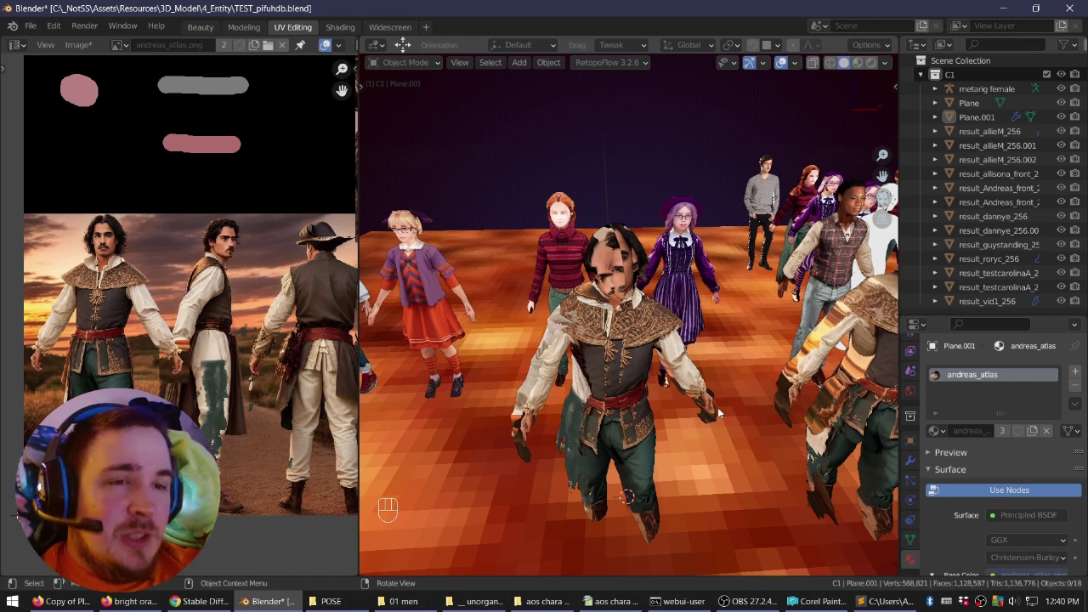
{"action": "middle_click_drag", "start_coordinate": [726, 387], "coordinate": [693, 344]}
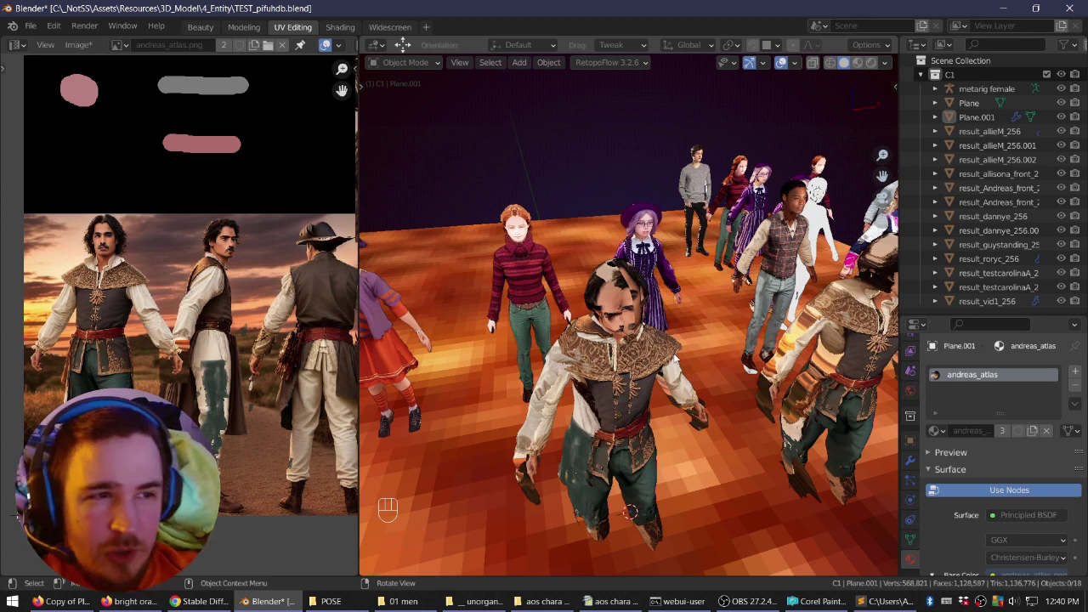
{"action": "middle_click_drag", "start_coordinate": [693, 344], "coordinate": [408, 253]}
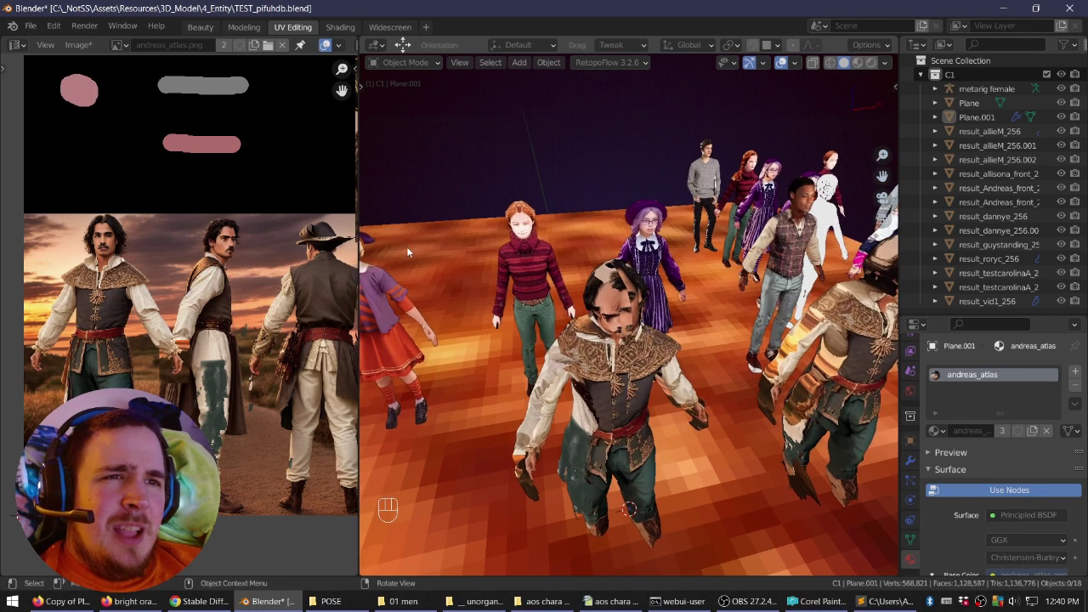
Widen the 3D viewport over the image editor and select the red-haired character in the striped sweater.
{"action": "left_click_drag", "start_coordinate": [358, 247], "coordinate": [125, 250]}
{"action": "middle_click_drag", "start_coordinate": [415, 271], "coordinate": [671, 304]}
{"action": "middle_click_drag", "start_coordinate": [587, 293], "coordinate": [464, 300], "text": "shift"}
{"action": "scroll", "coordinate": [715, 311], "scroll_direction": "up", "scroll_amount": 4}
{"action": "left_click", "coordinate": [550, 308]}
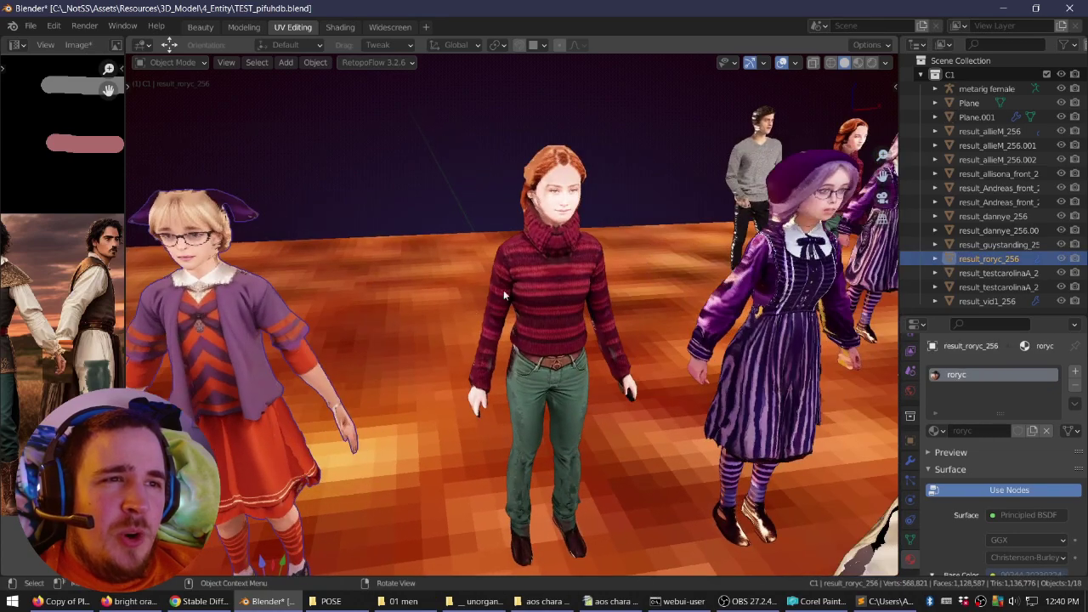